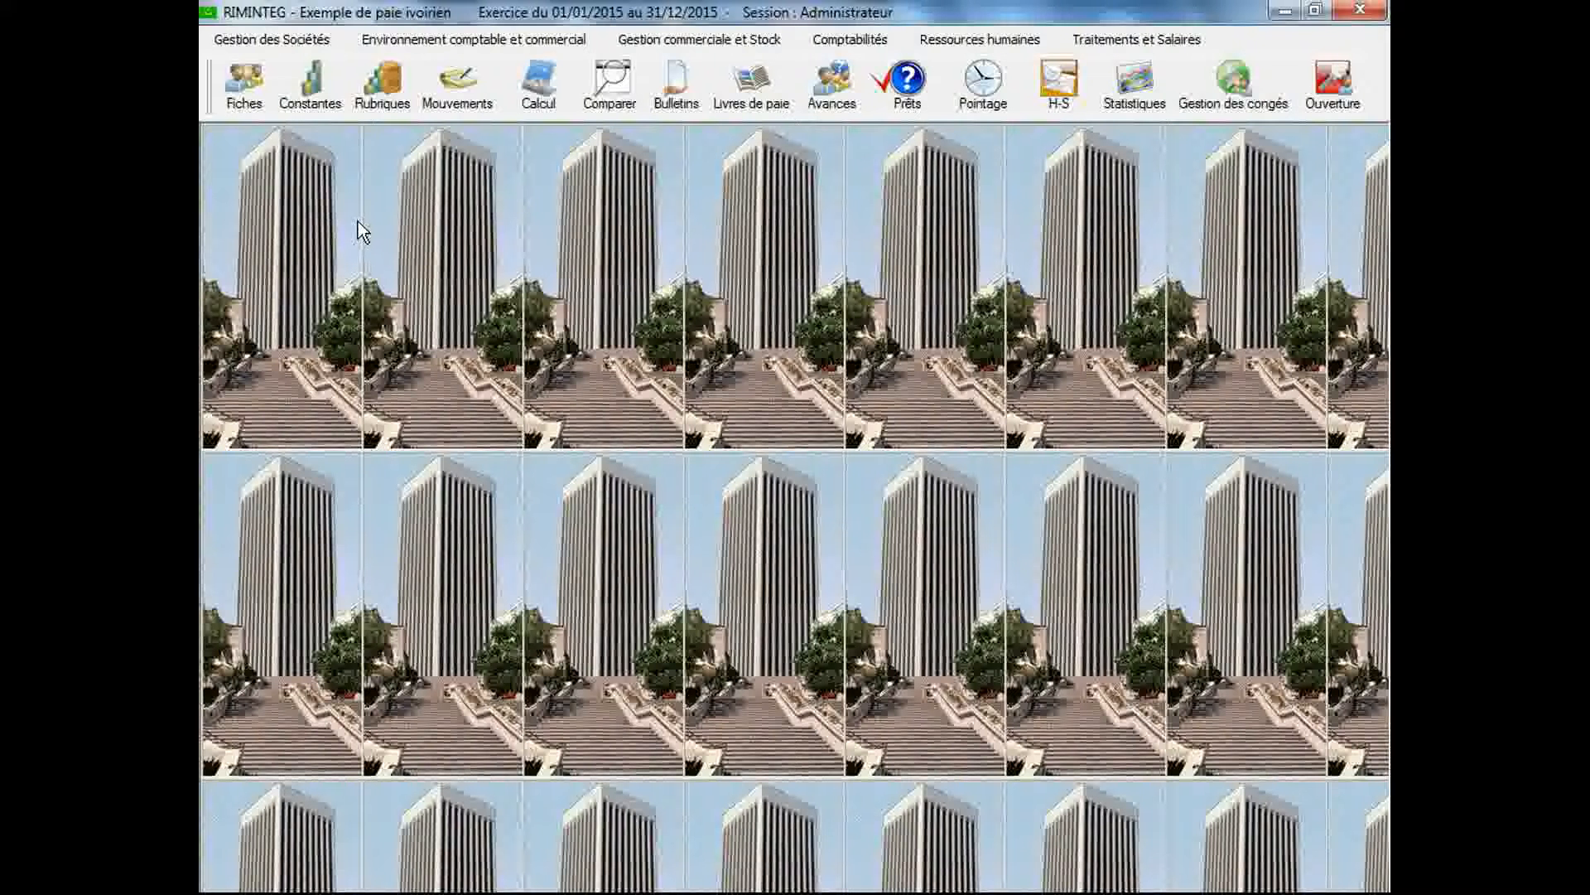
Open the pay item maintenance window and check the list of associated legal texts in its constants declaration, closing the declaration when done
left_click(381, 85)
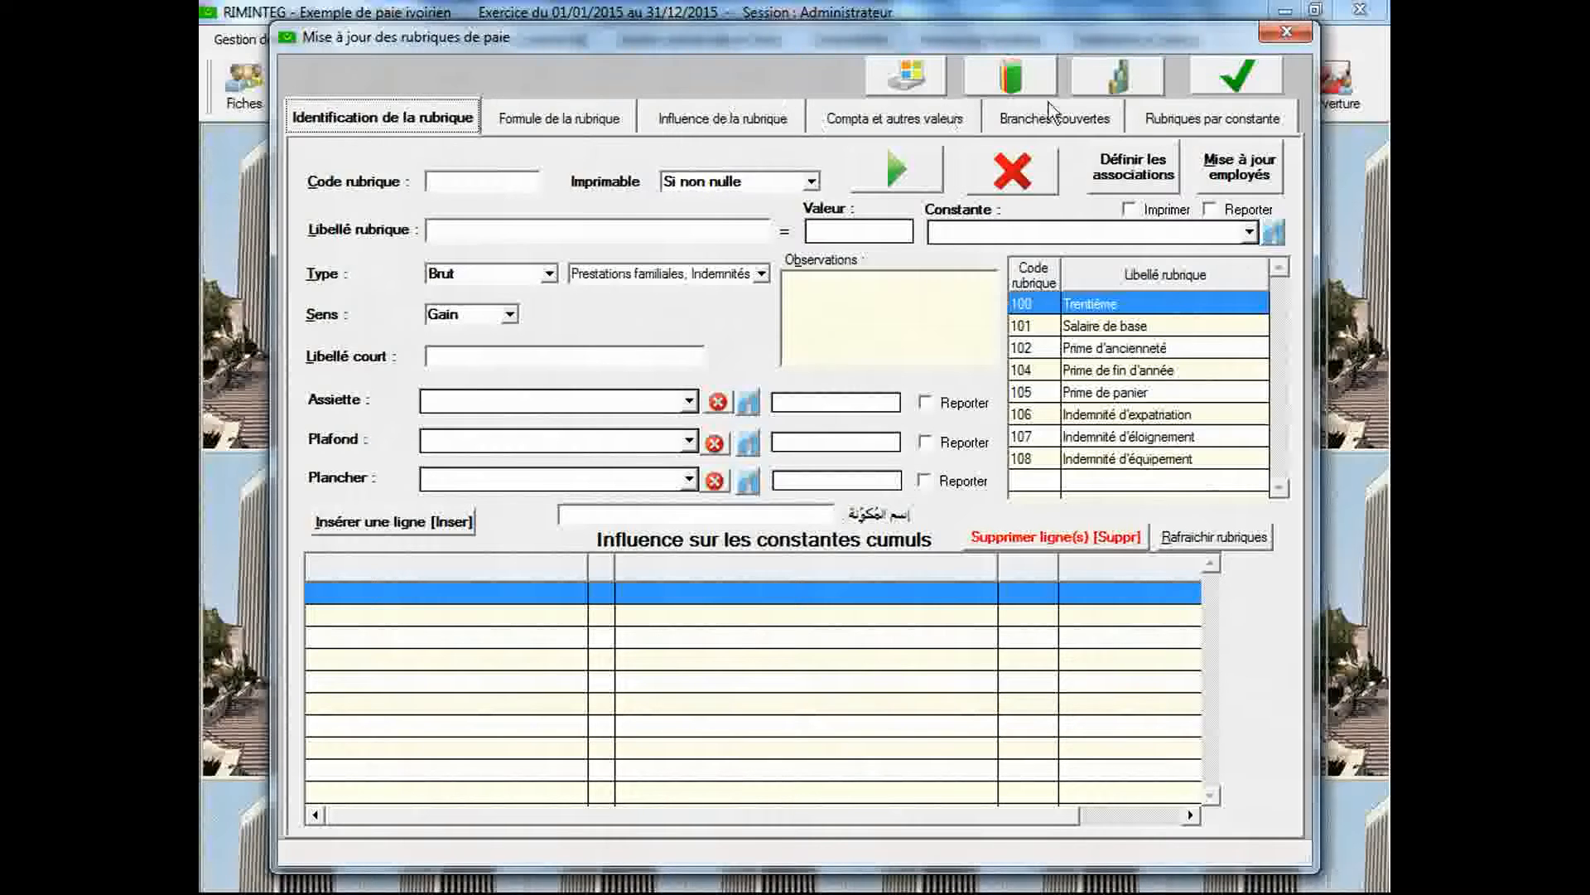
left_click(1095, 90)
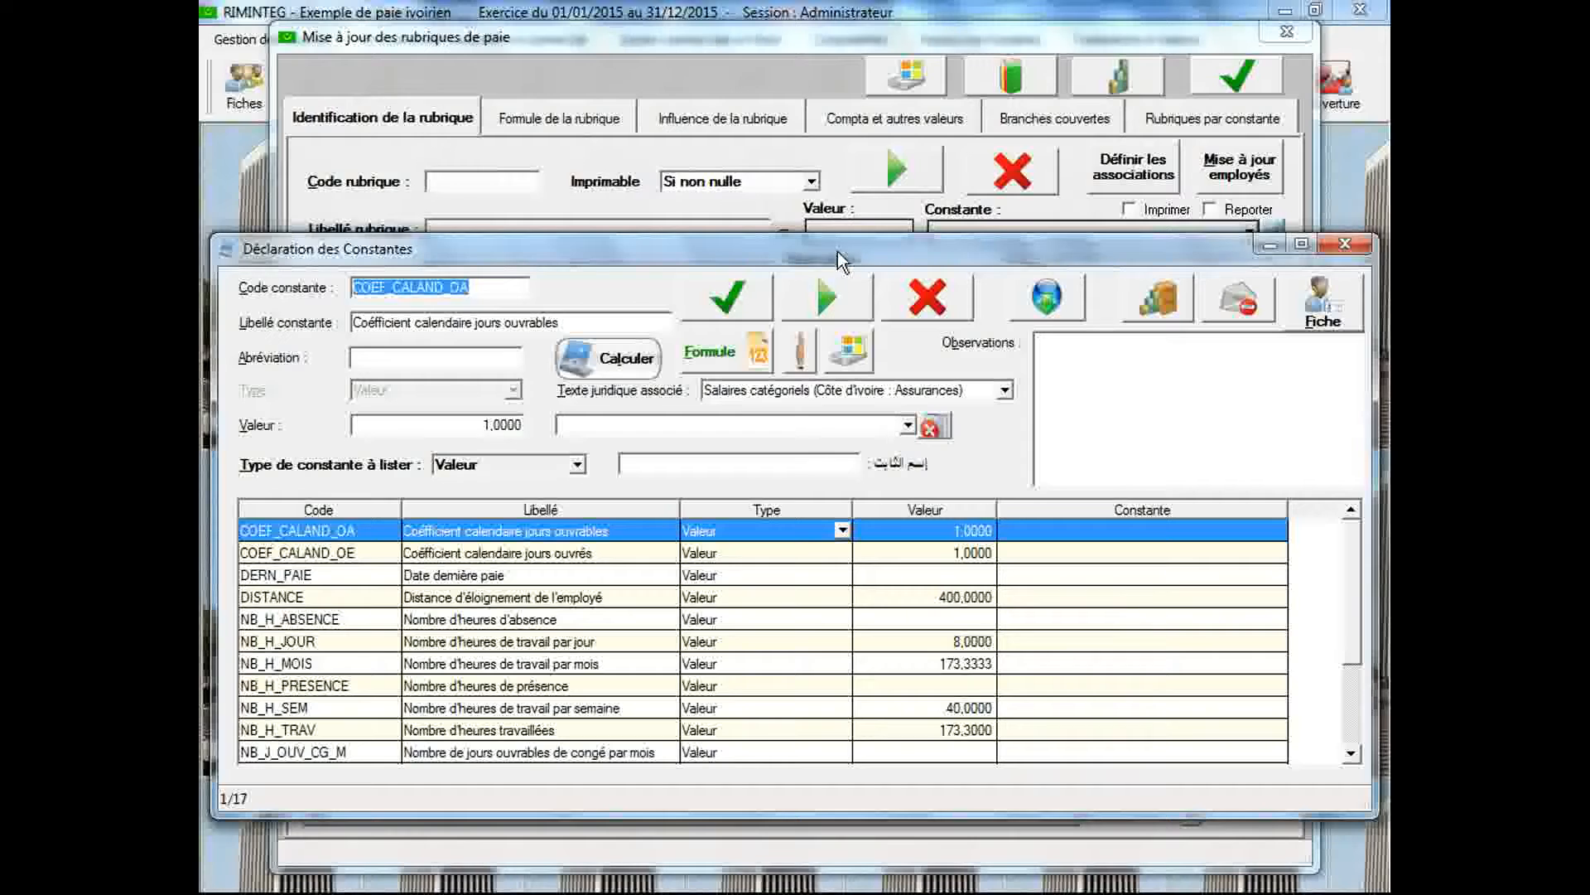
left_click_drag(832, 238, 814, 54)
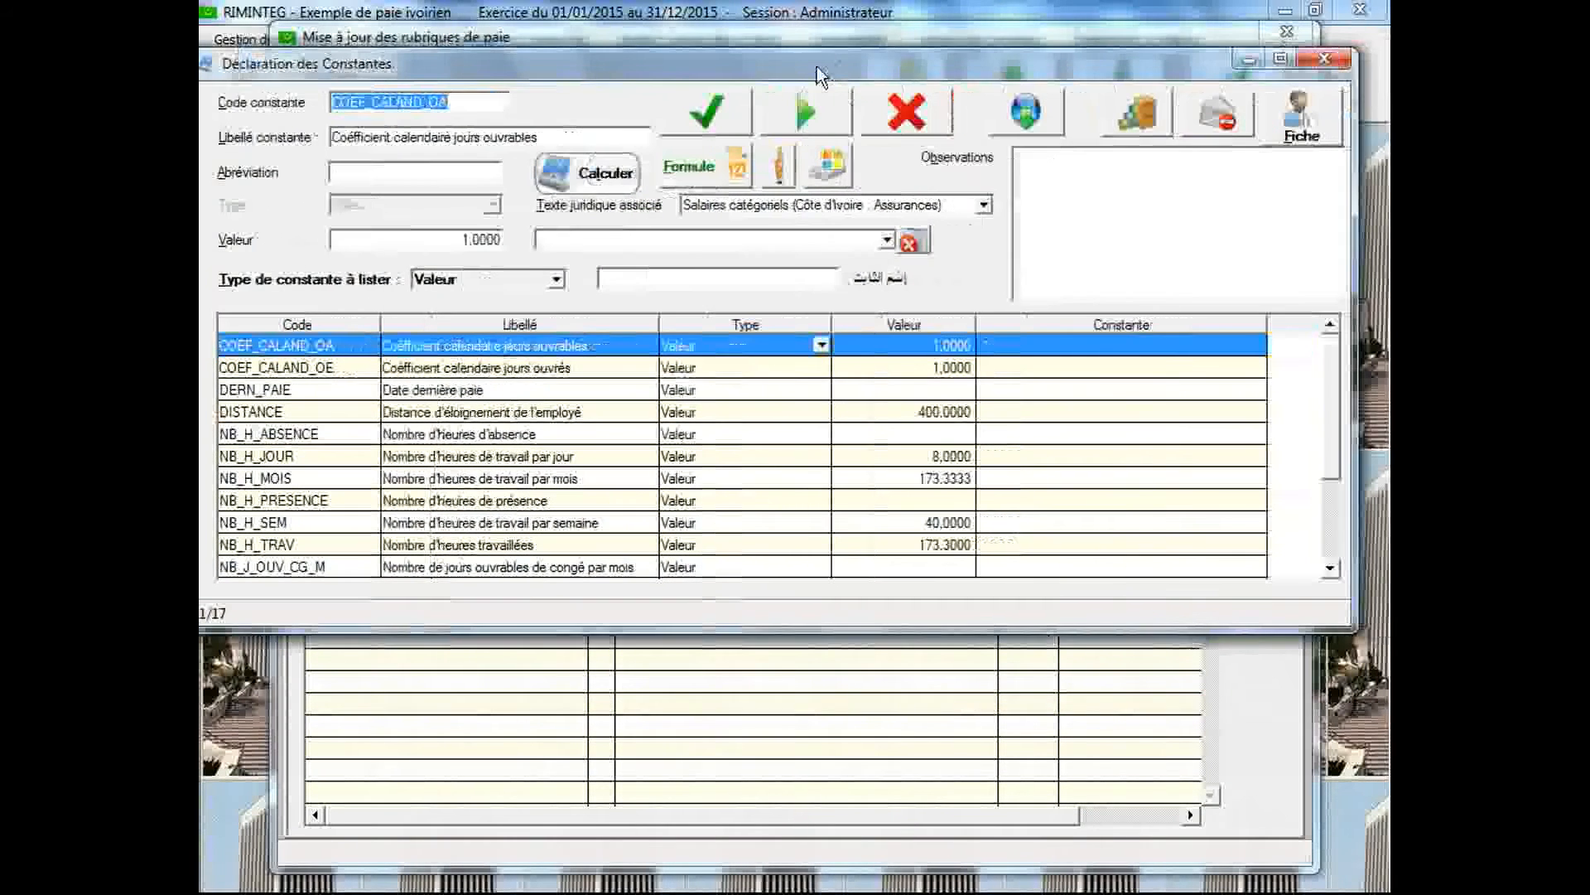
left_click(983, 204)
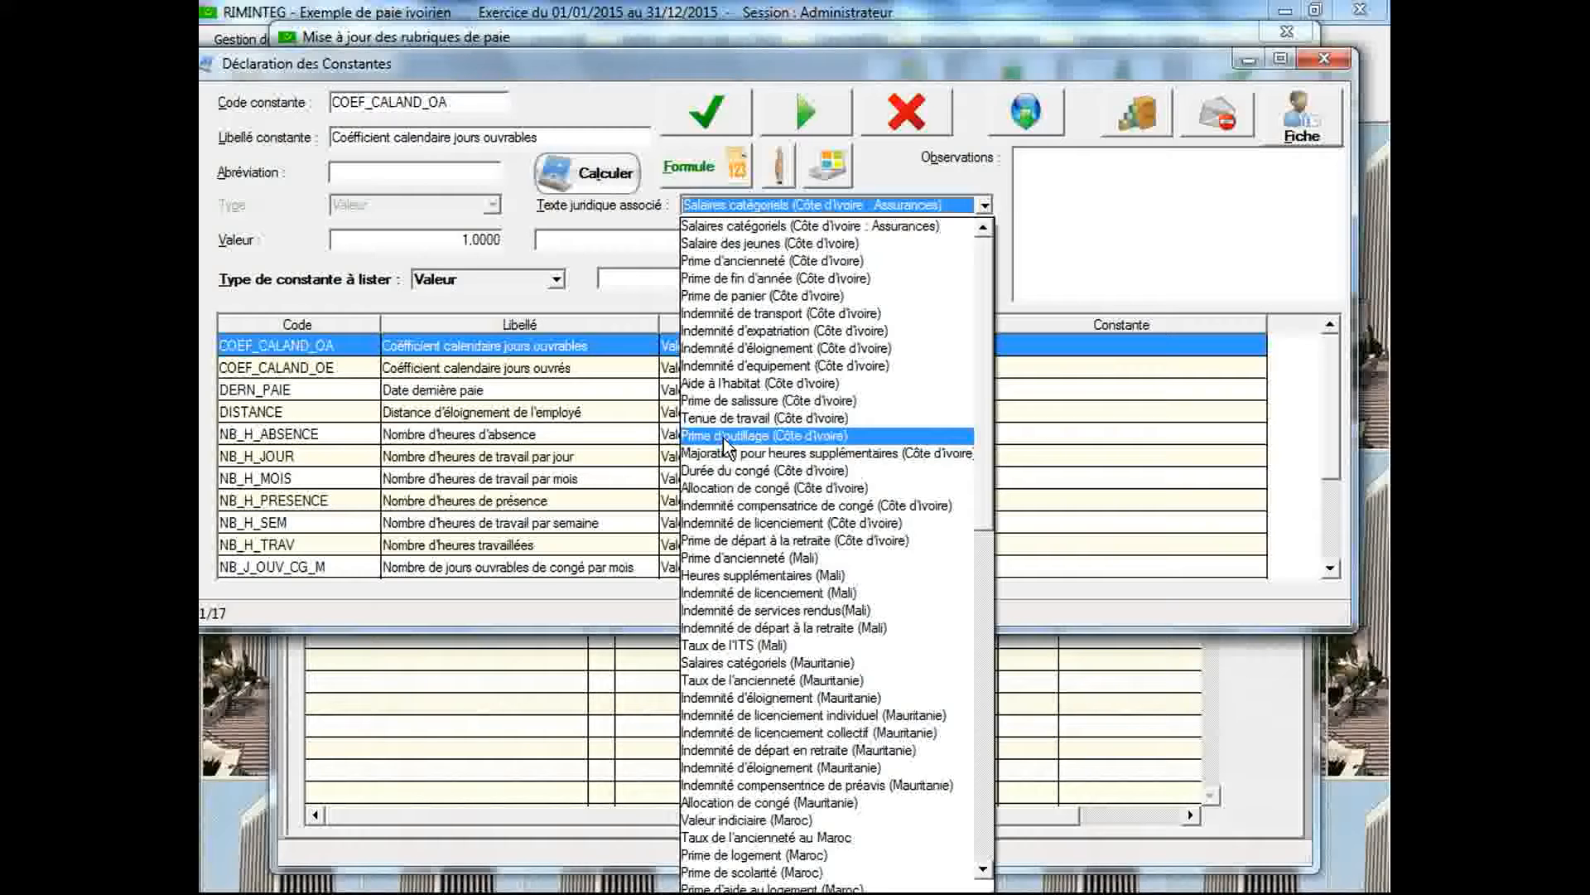
left_click(640, 296)
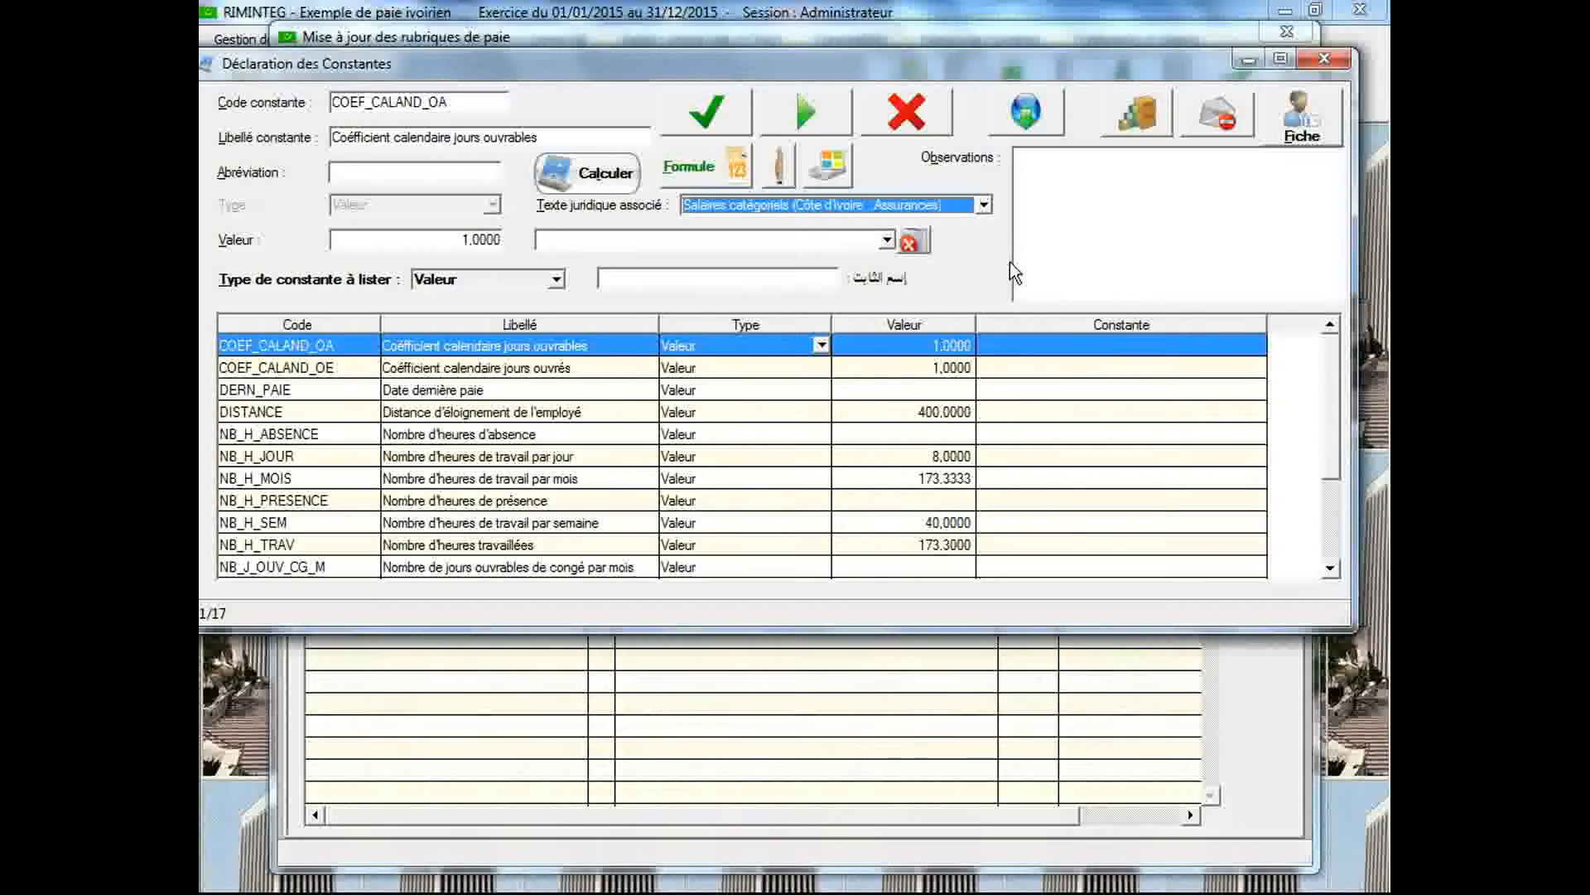
left_click(1313, 62)
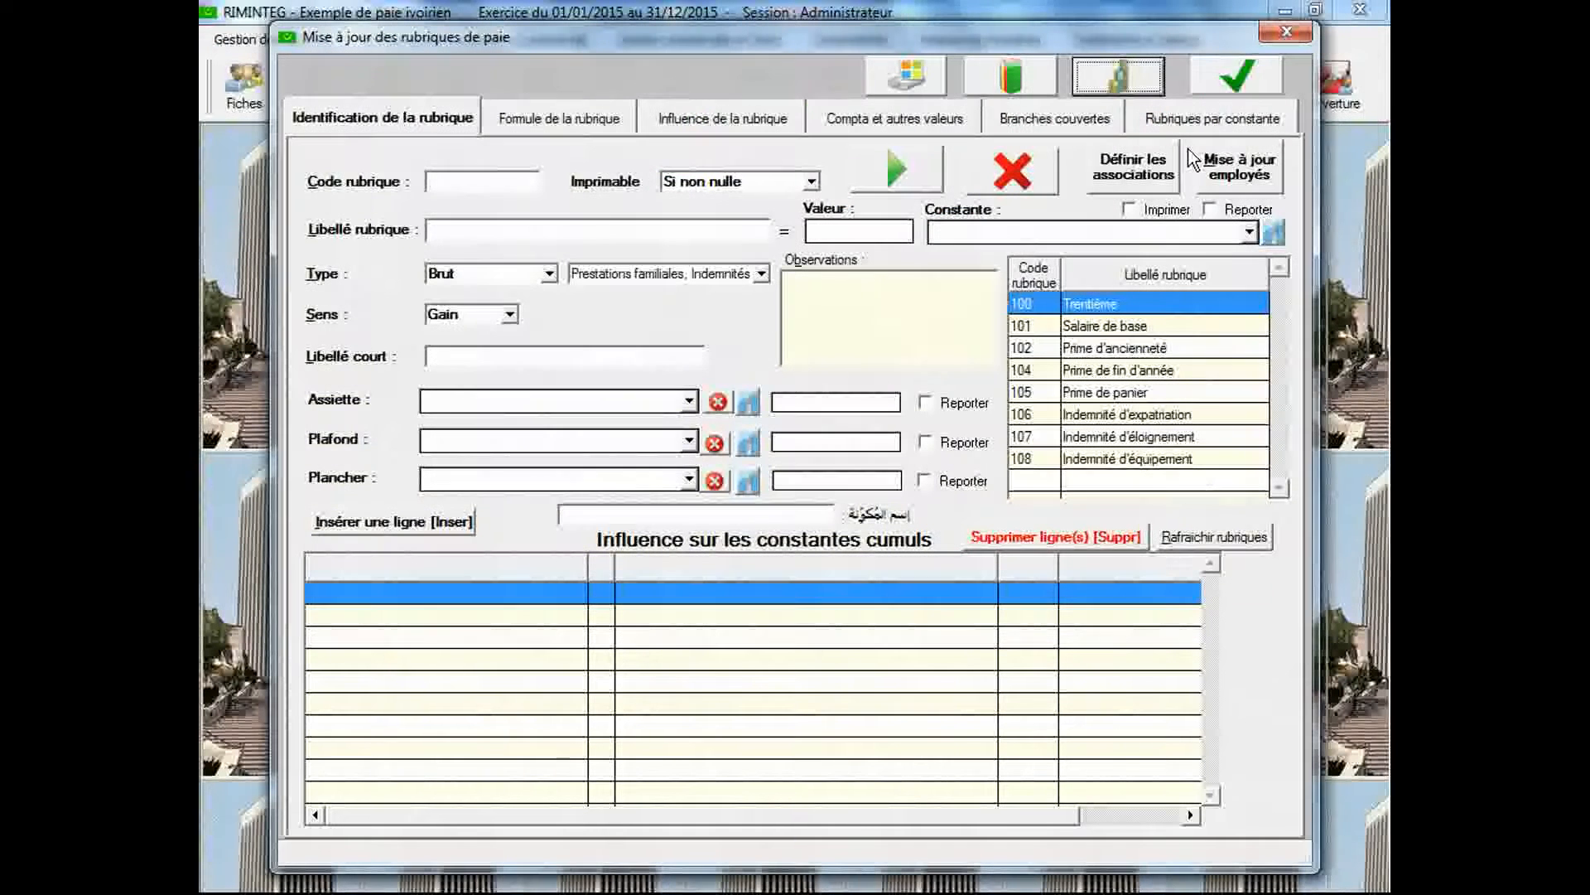
Create pay item code 109 with the label "Indemnité de licenciement"
left_click(507, 185)
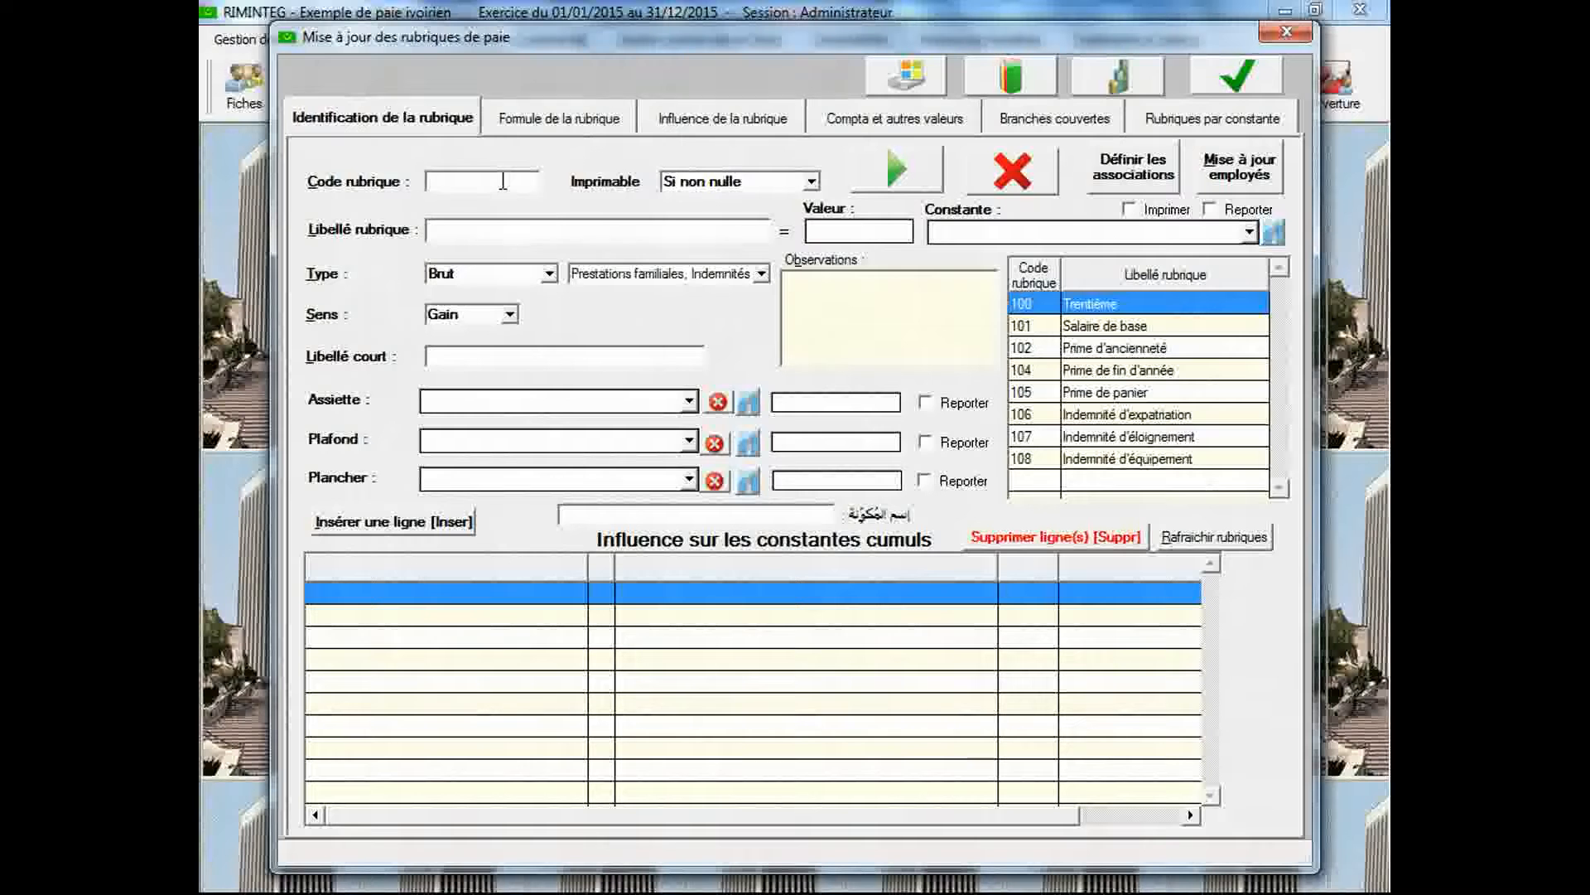
type("109")
key("Return")
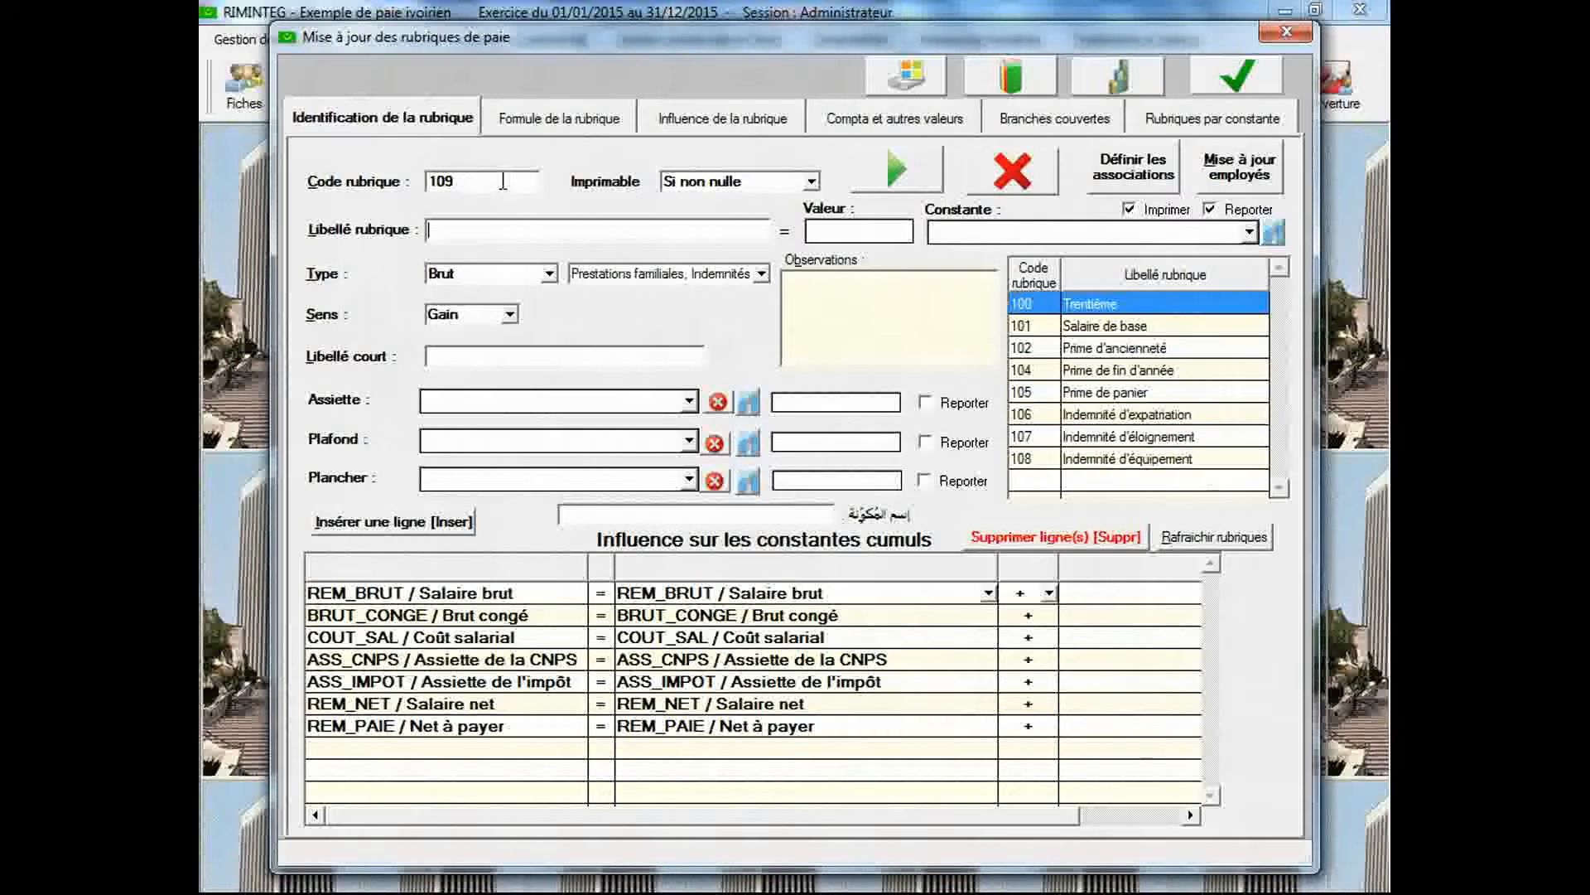
type("Inde")
type("m")
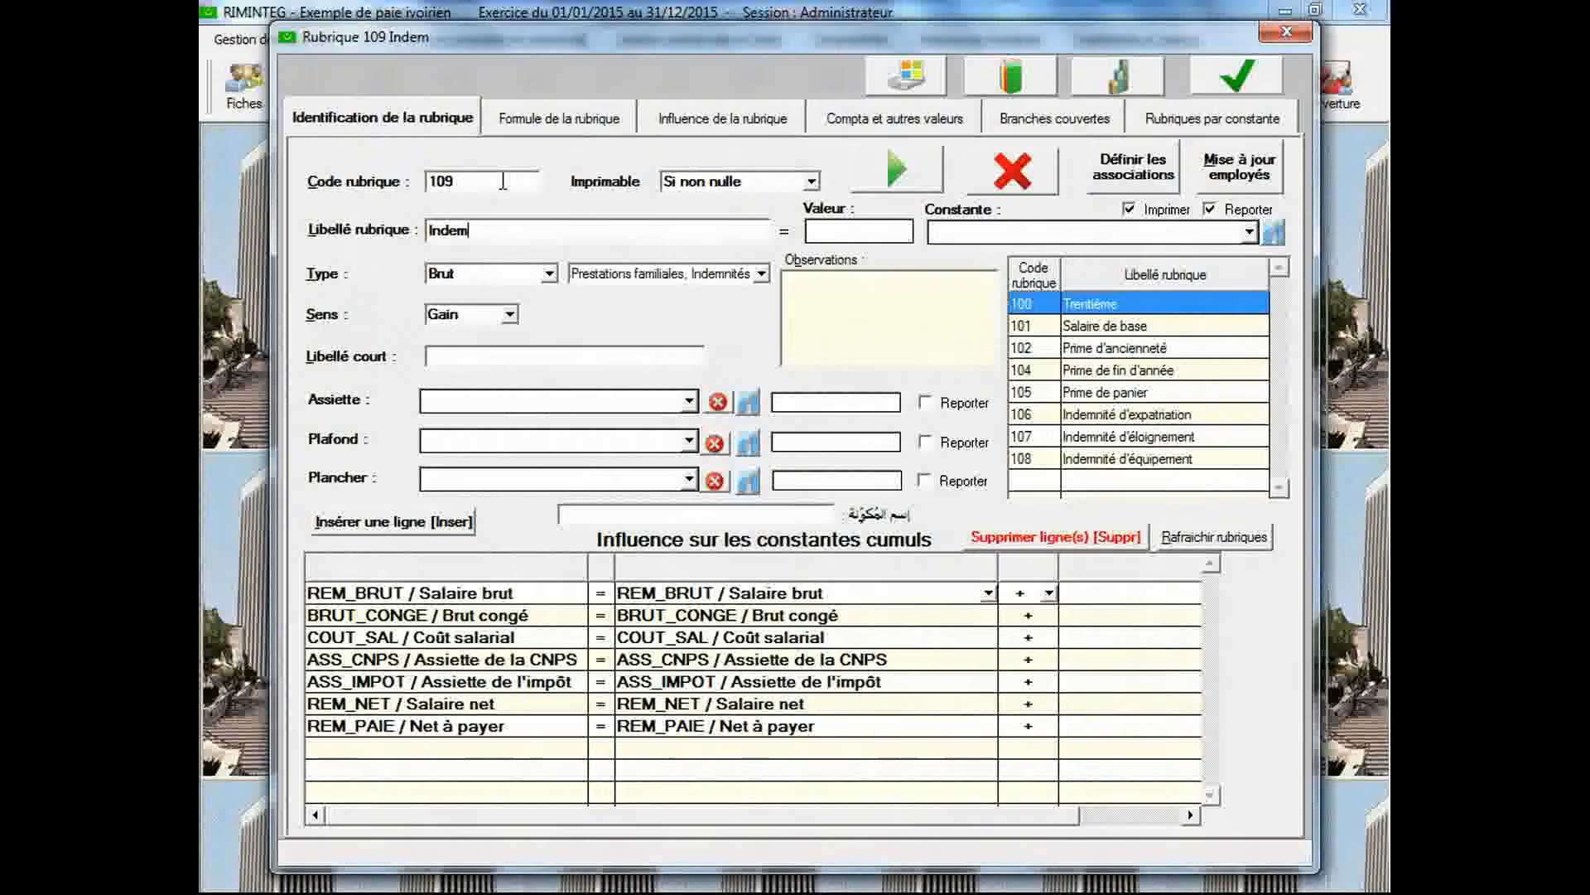
type("nité de")
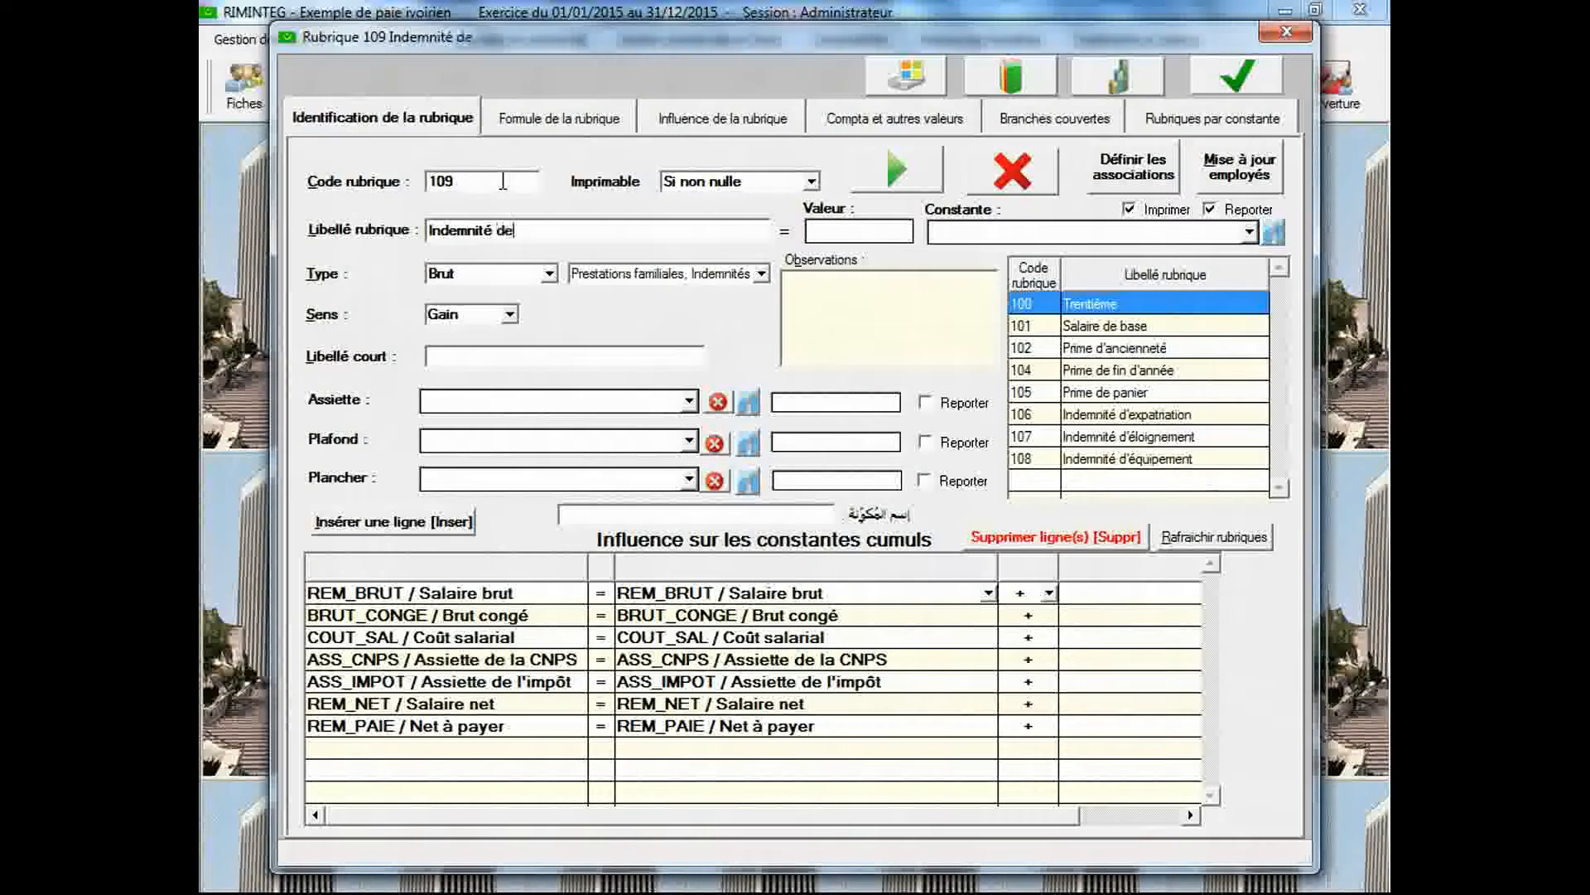
type(" licen")
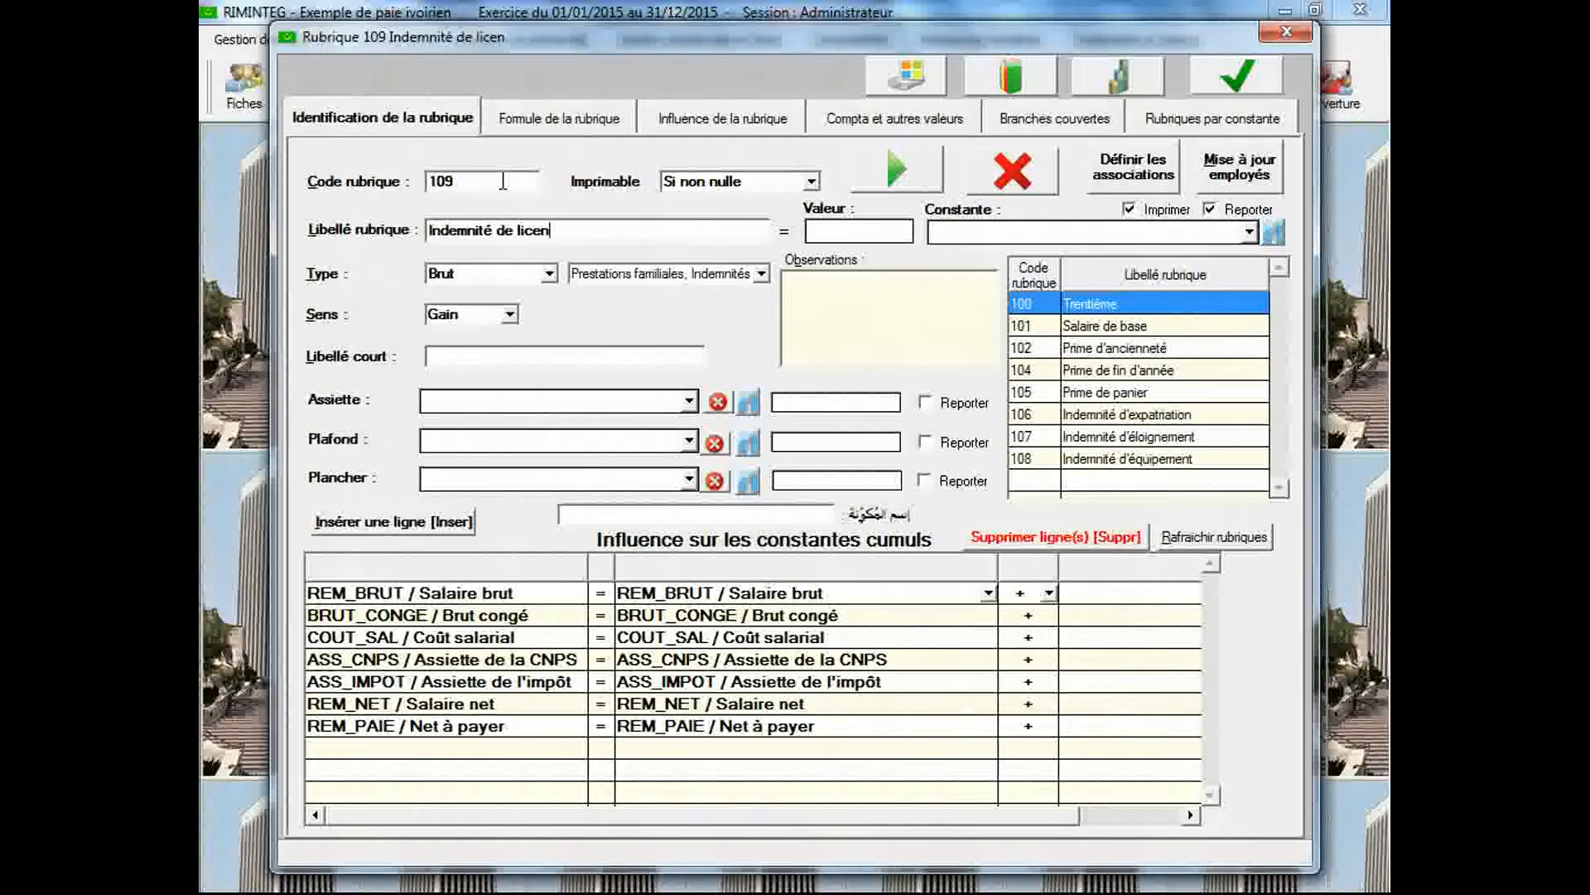
type("ciement")
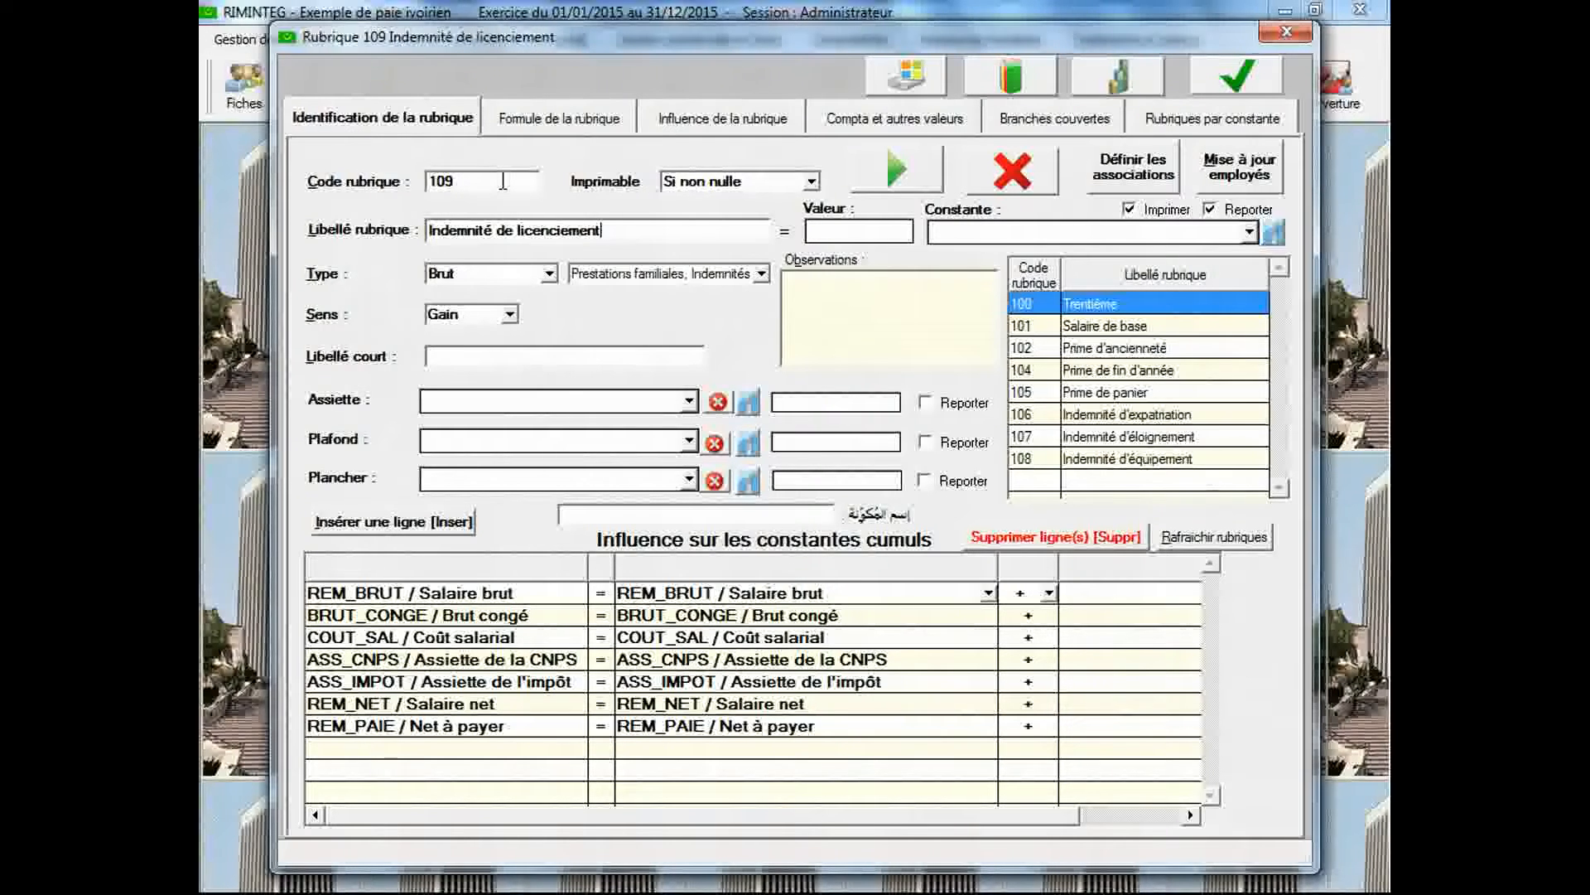
key("Tab")
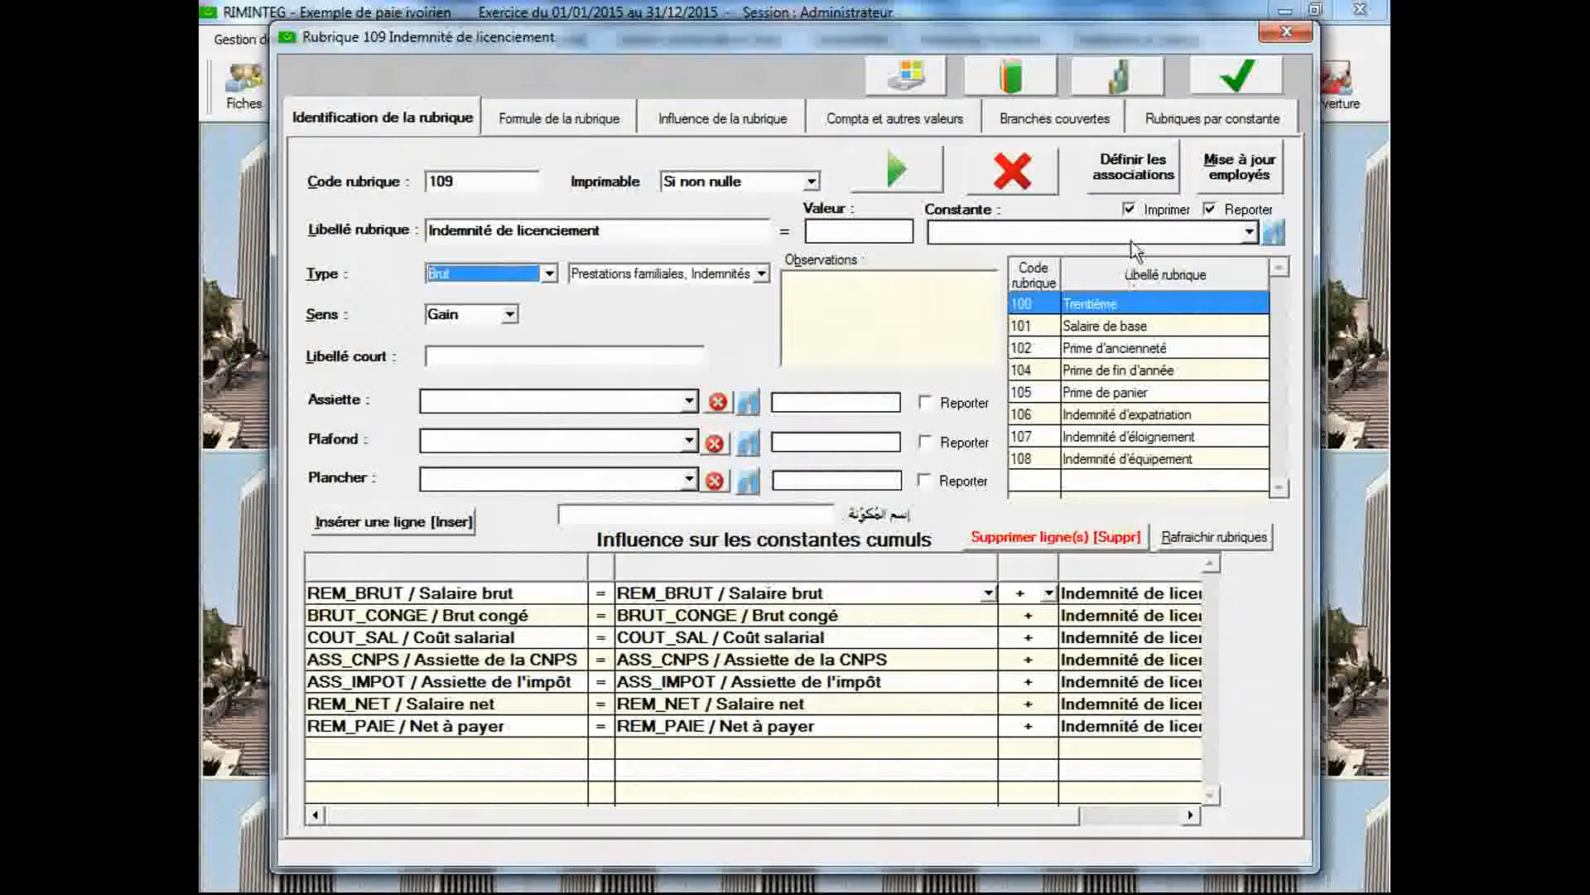
Display the associated legal text "Indemnité de licenciement (Côte d'ivoire)" in the constants declaration
left_click(1117, 76)
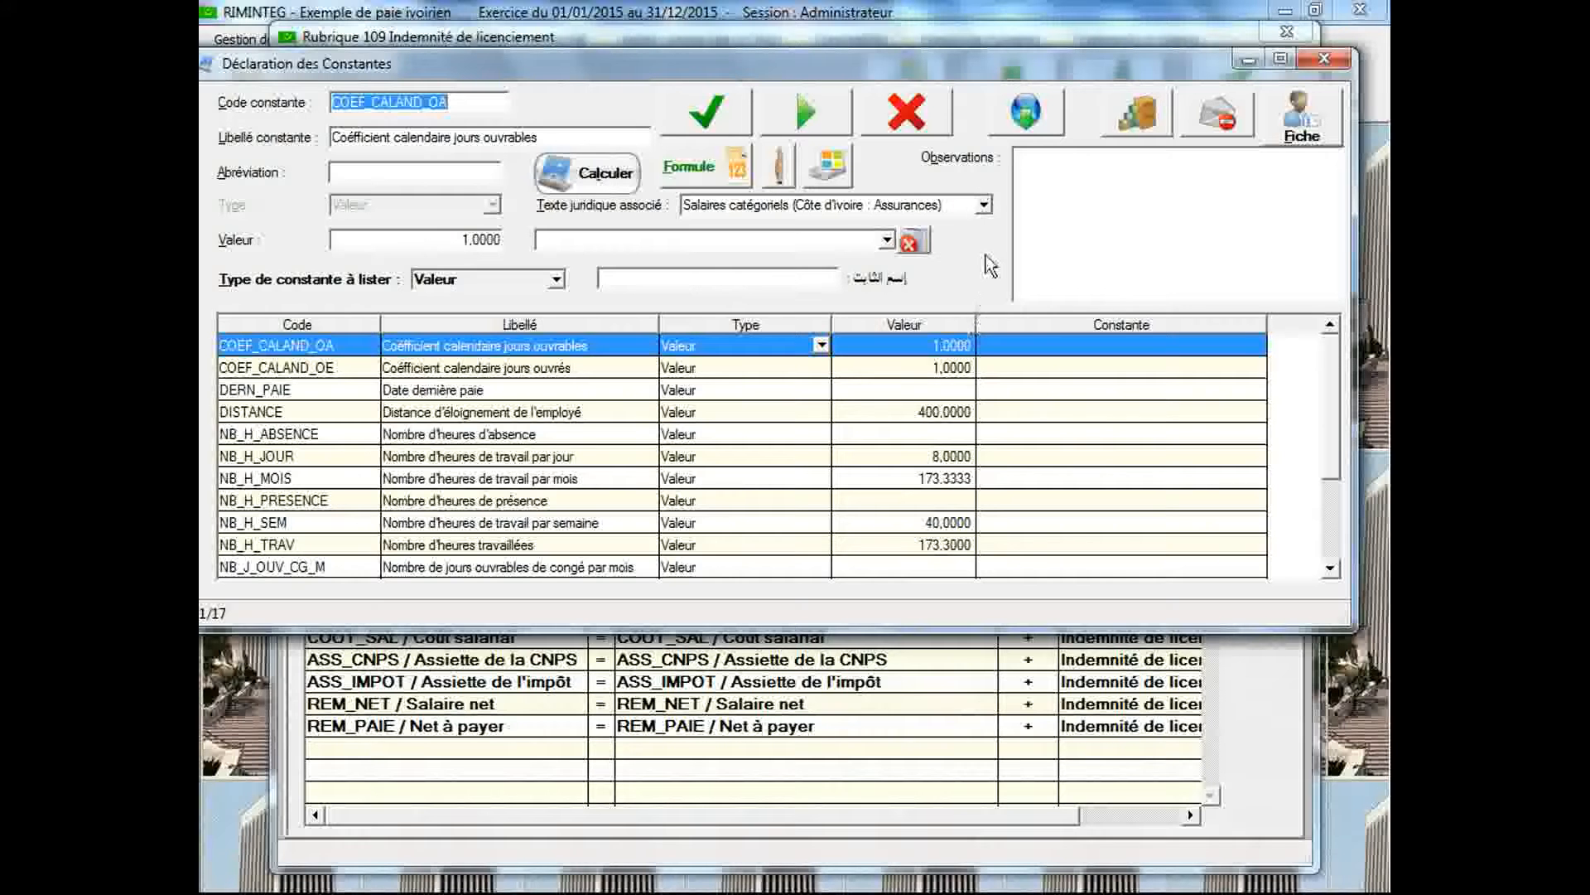
left_click(985, 206)
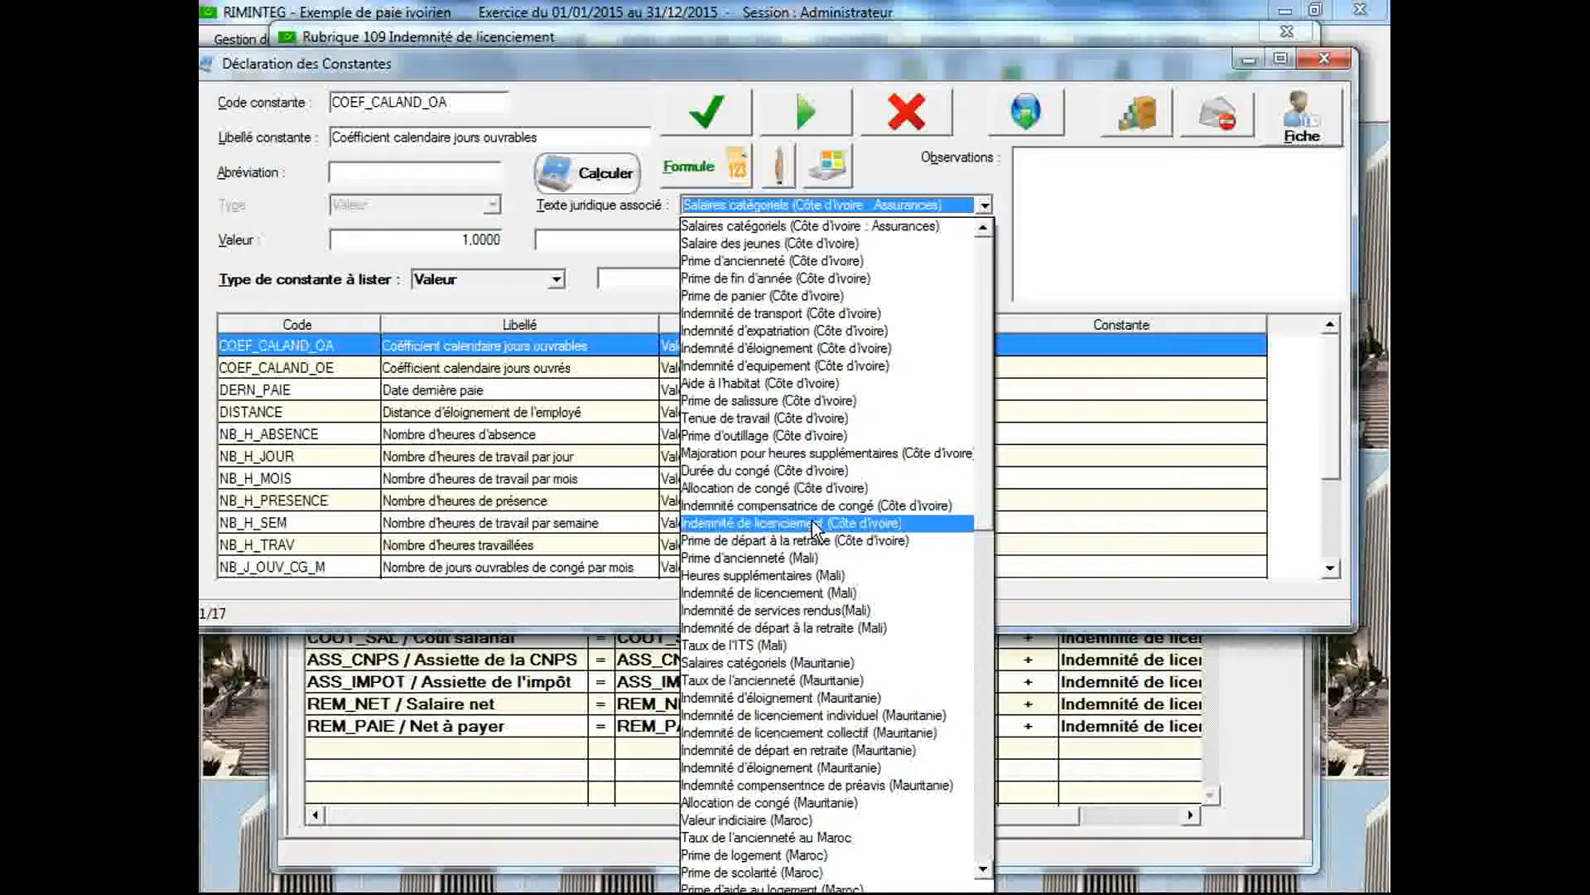
left_click(812, 522)
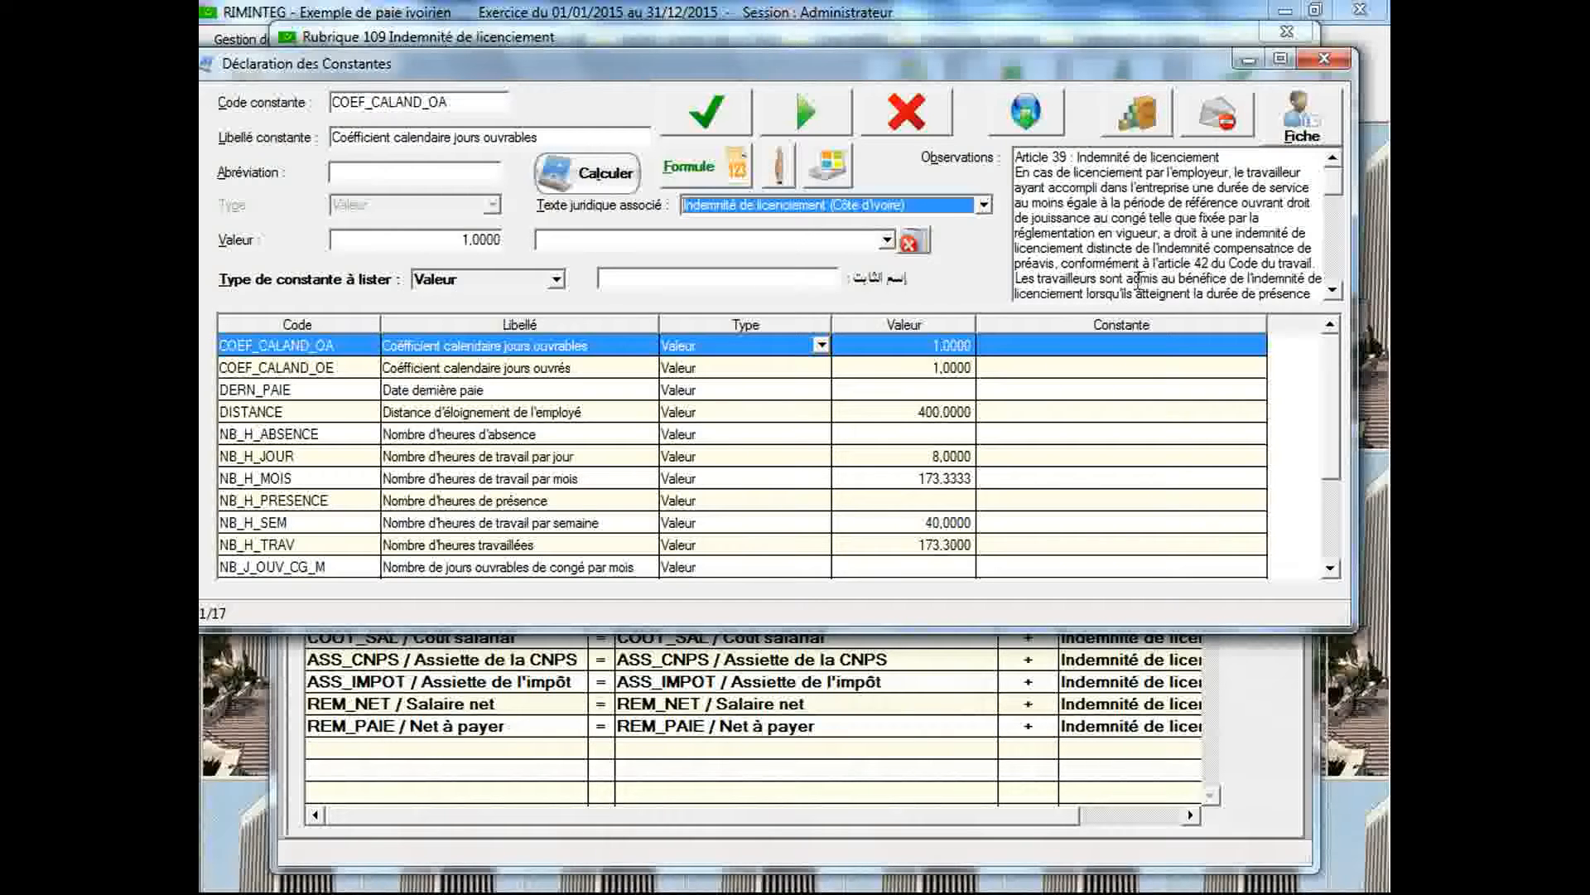
Read through Article 39 in the observations for the severance eligibility conditions, the global salary definition and the percentages by years of service
left_click(1333, 291)
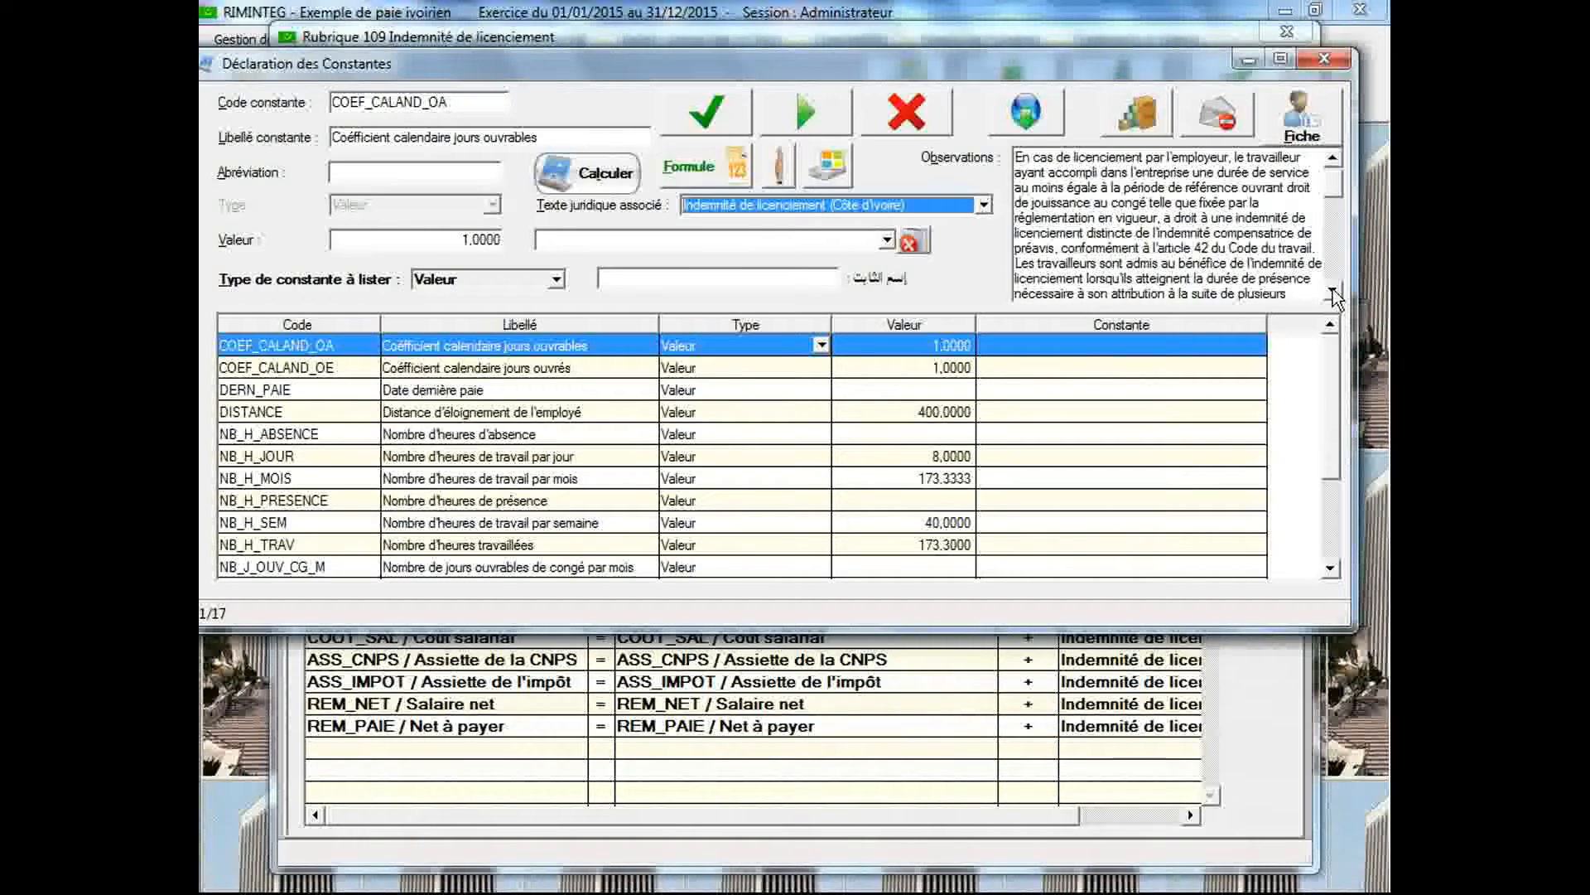
left_click(1334, 291)
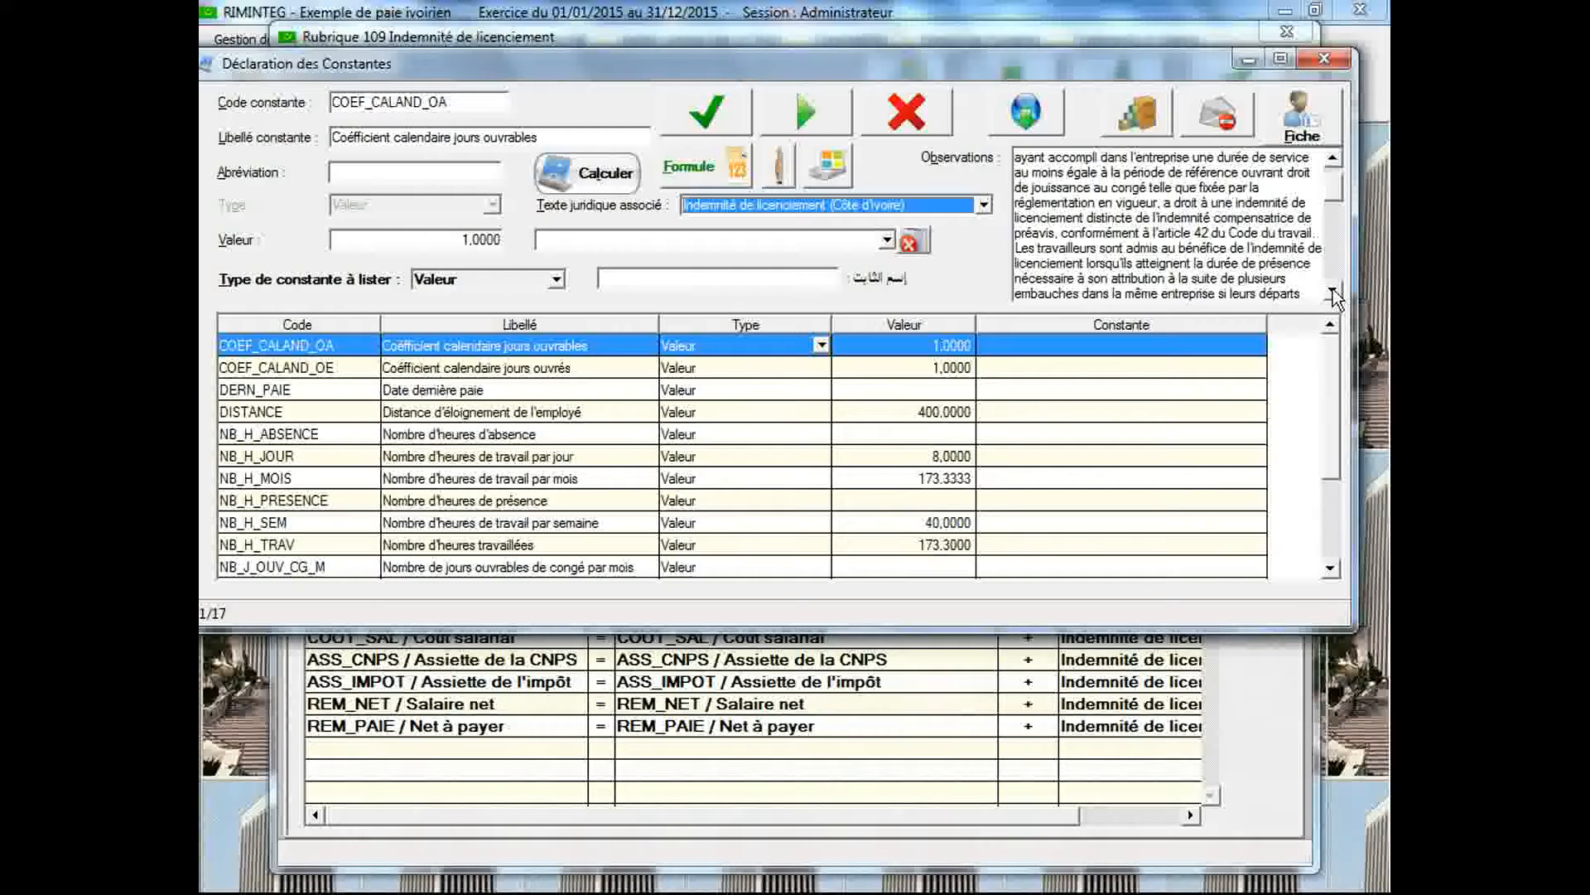
left_click(1333, 292)
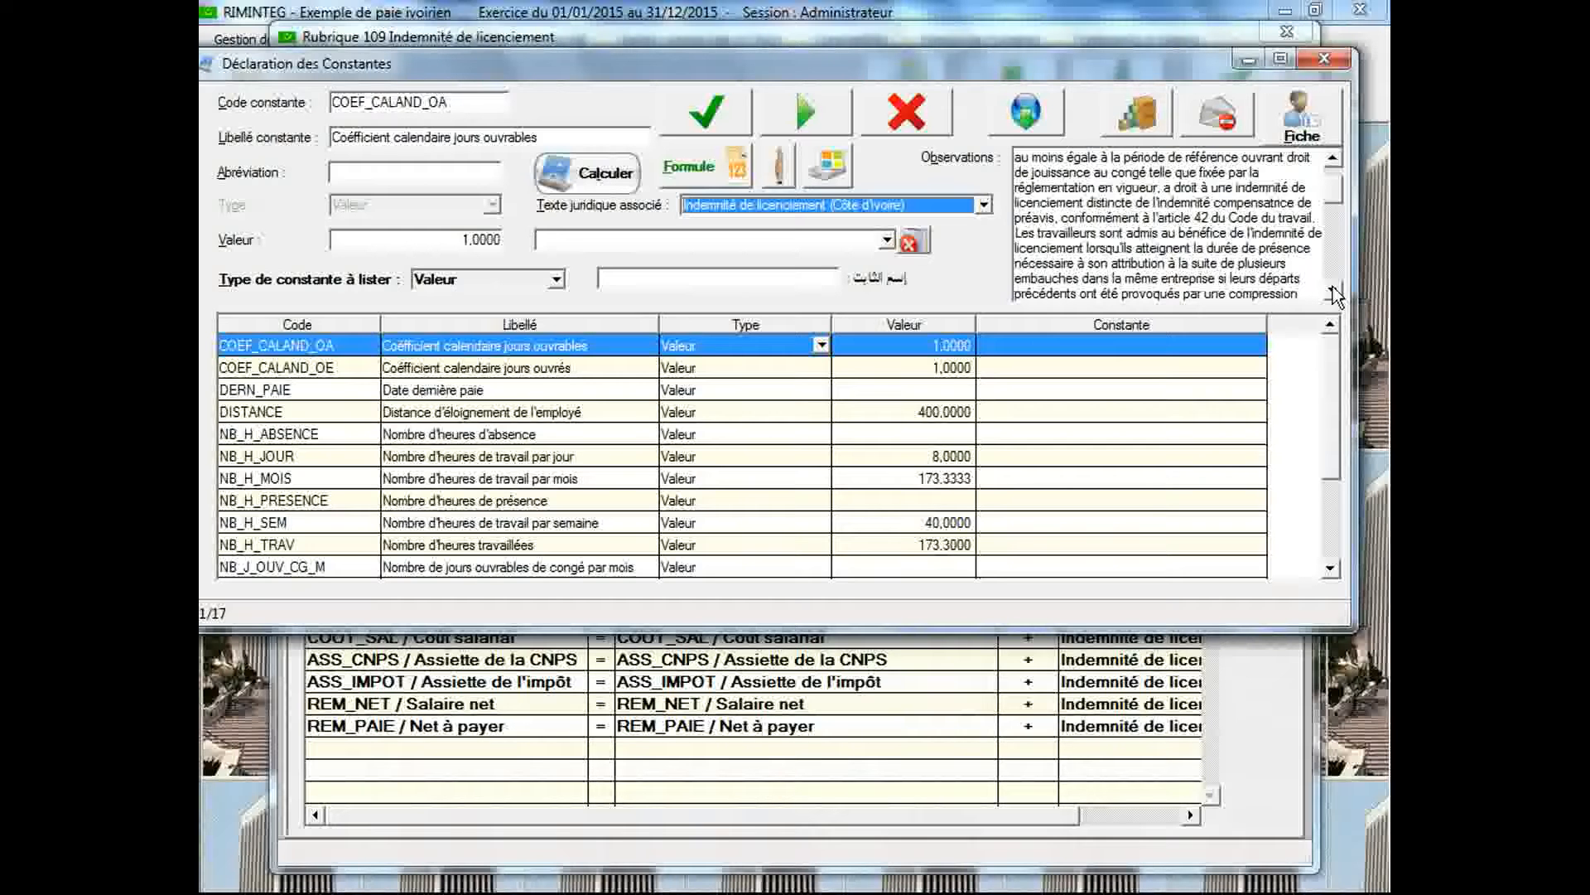
left_click(1333, 292)
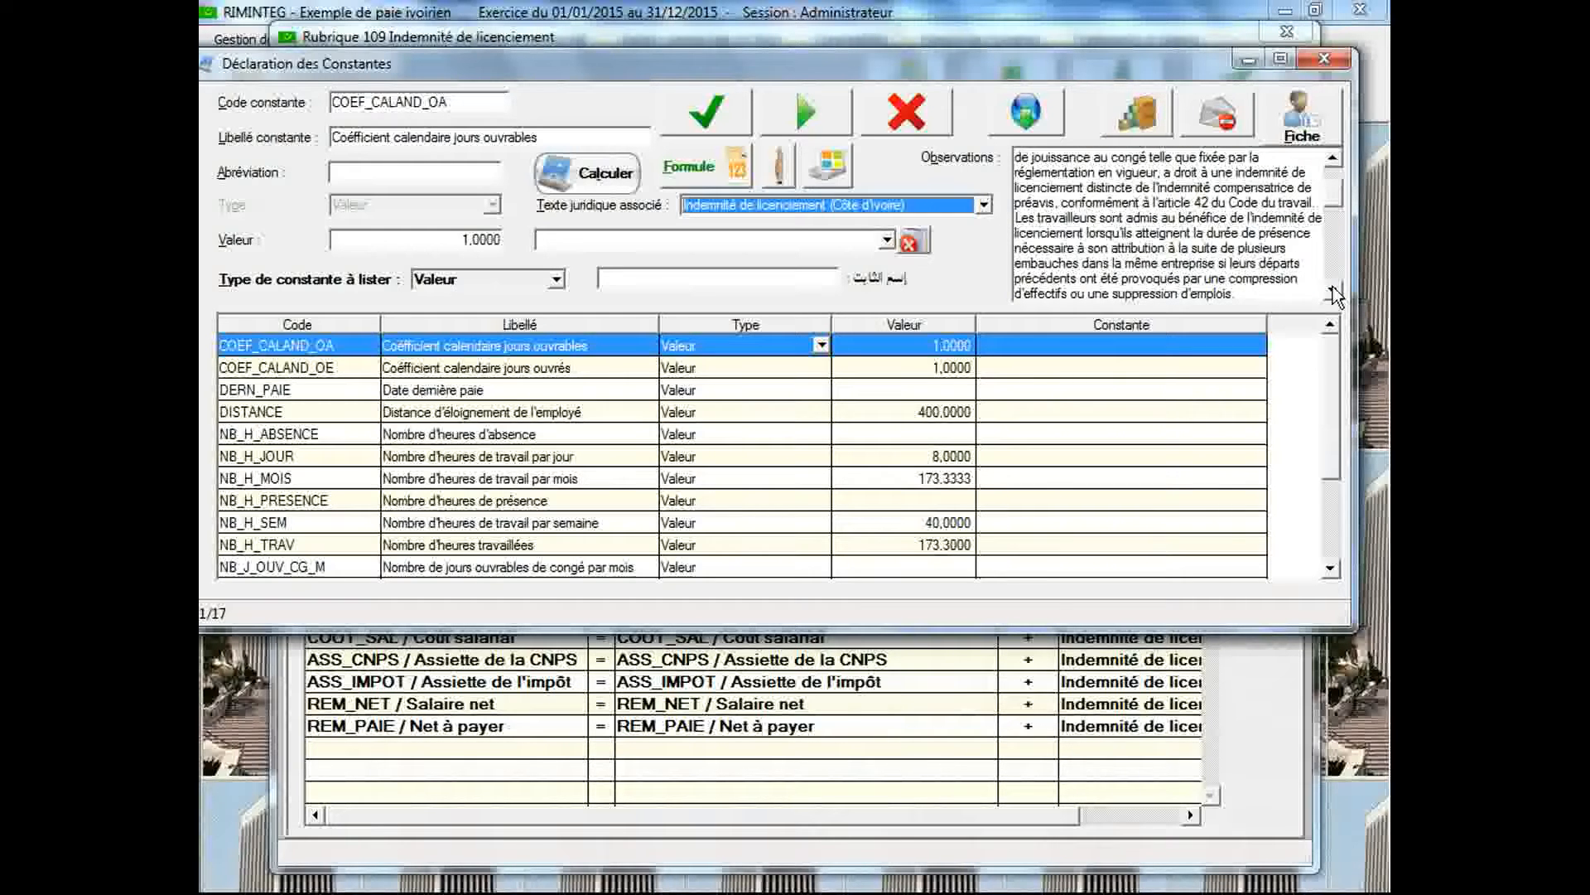
left_click(1333, 291)
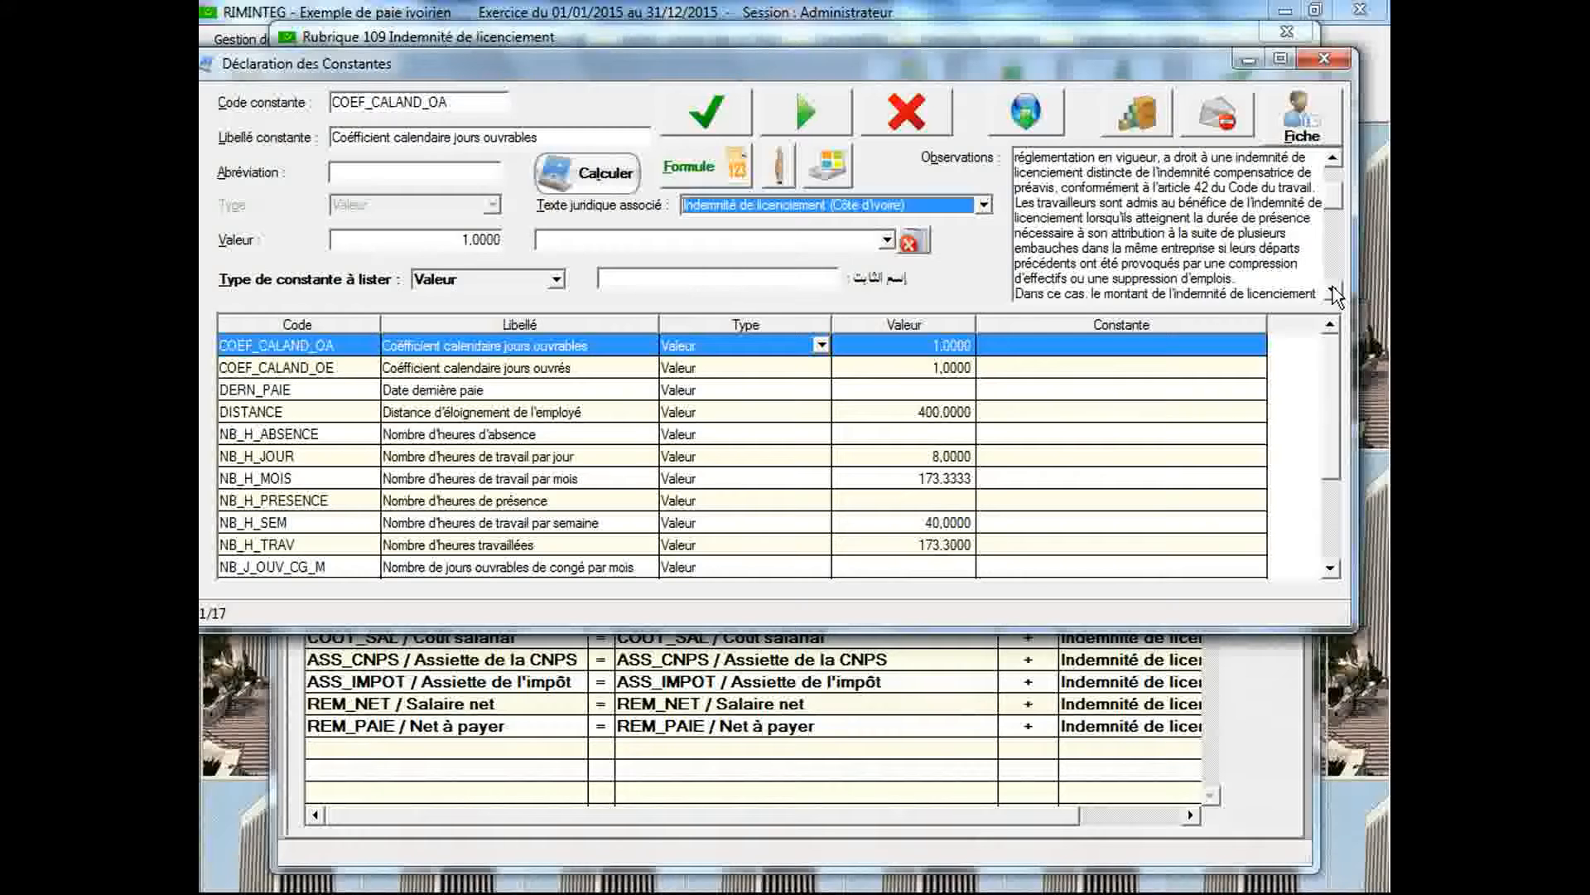
left_click(1333, 292)
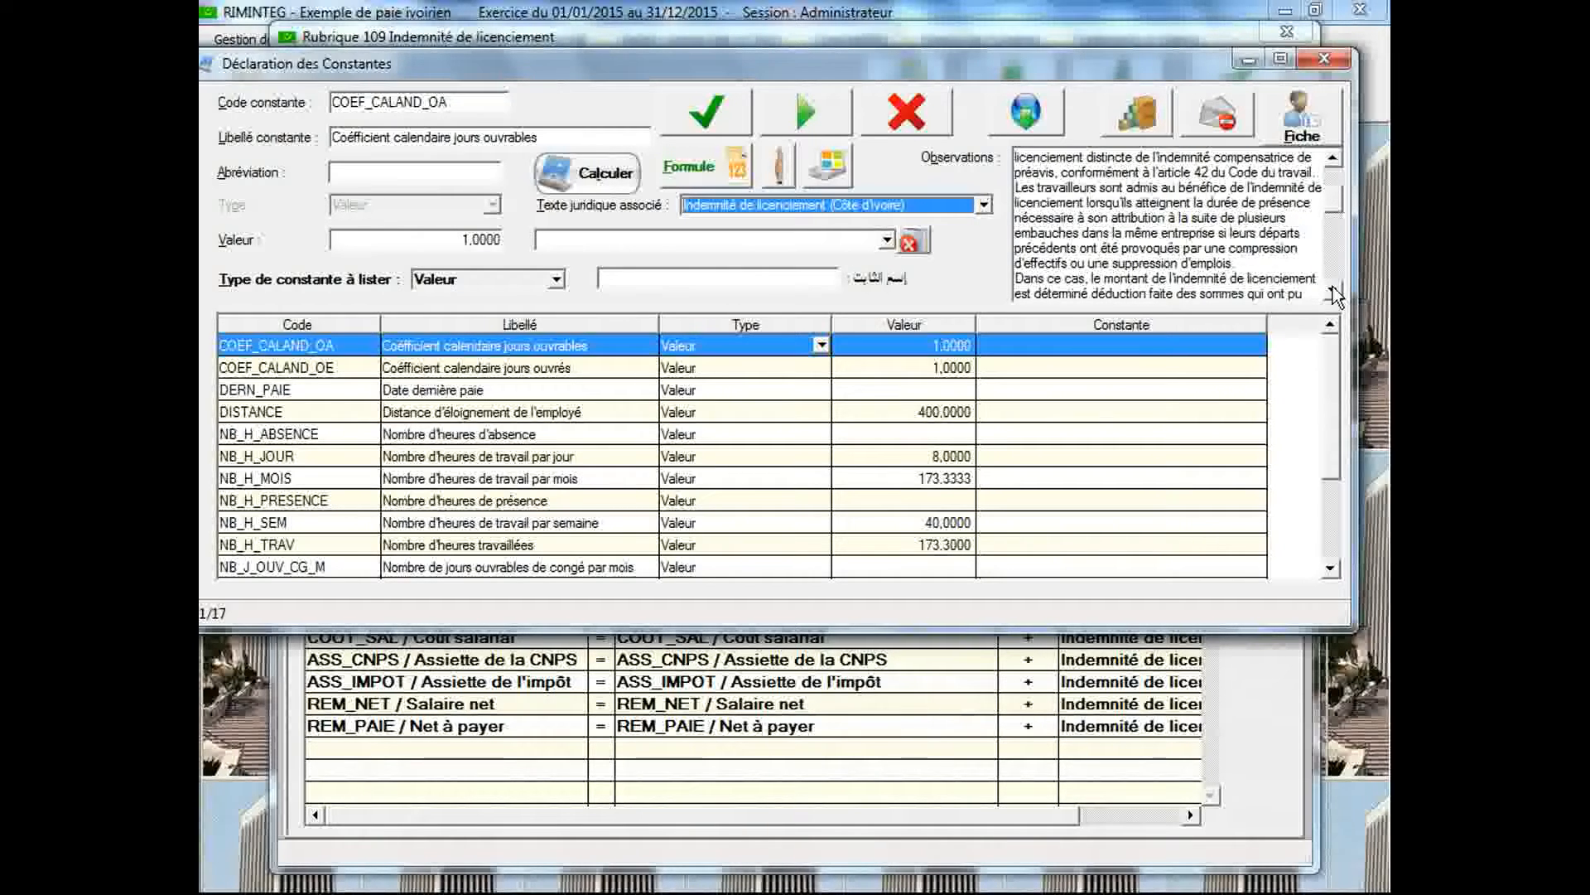
left_click(1334, 292)
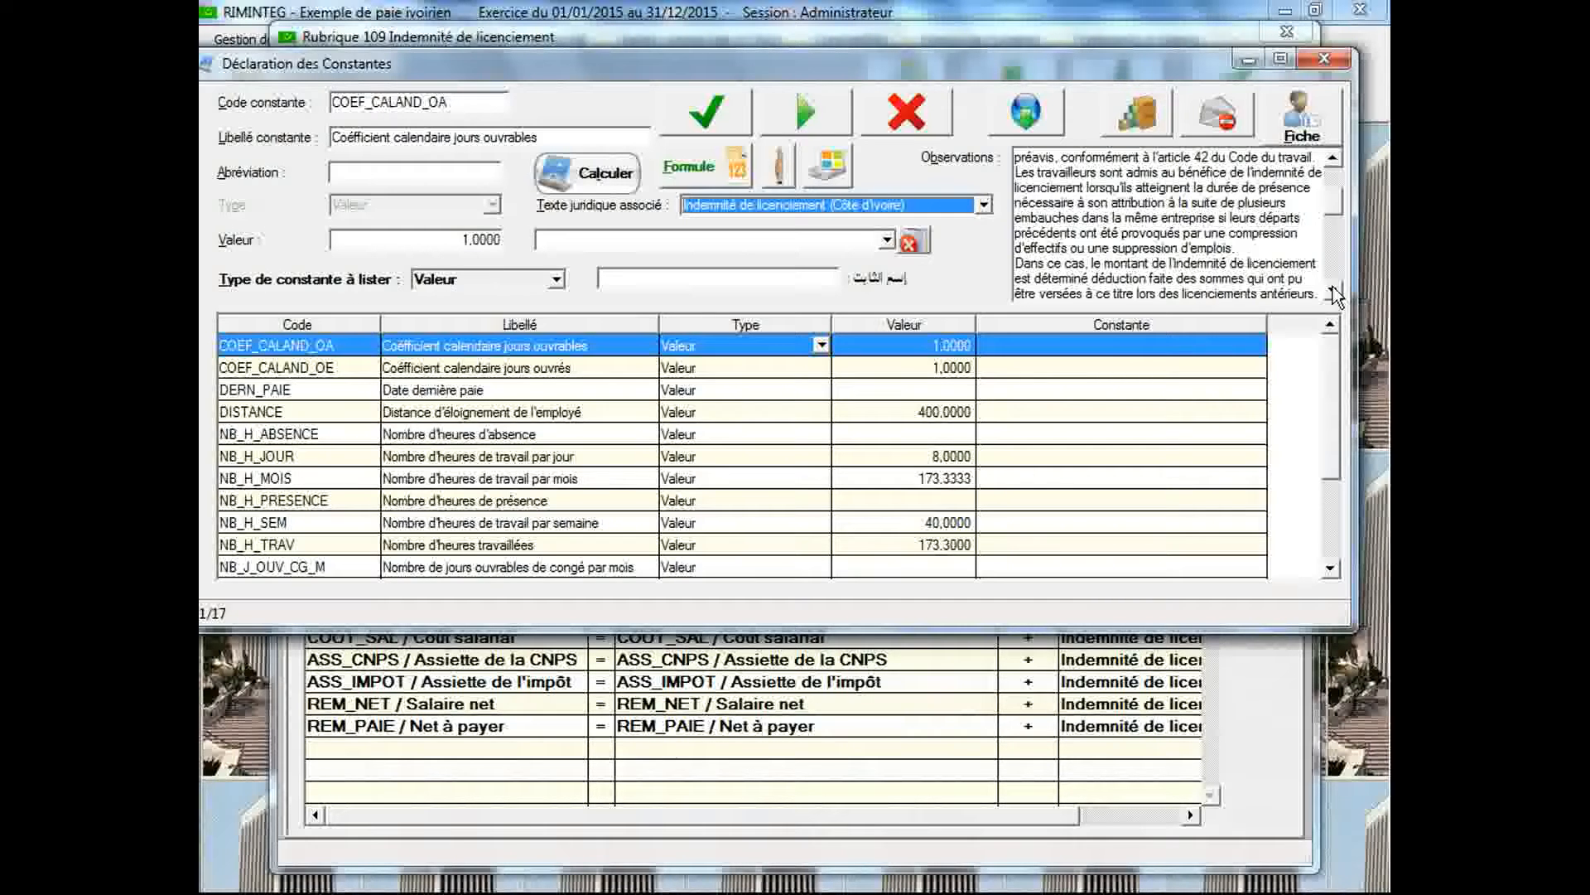
left_click(1334, 291)
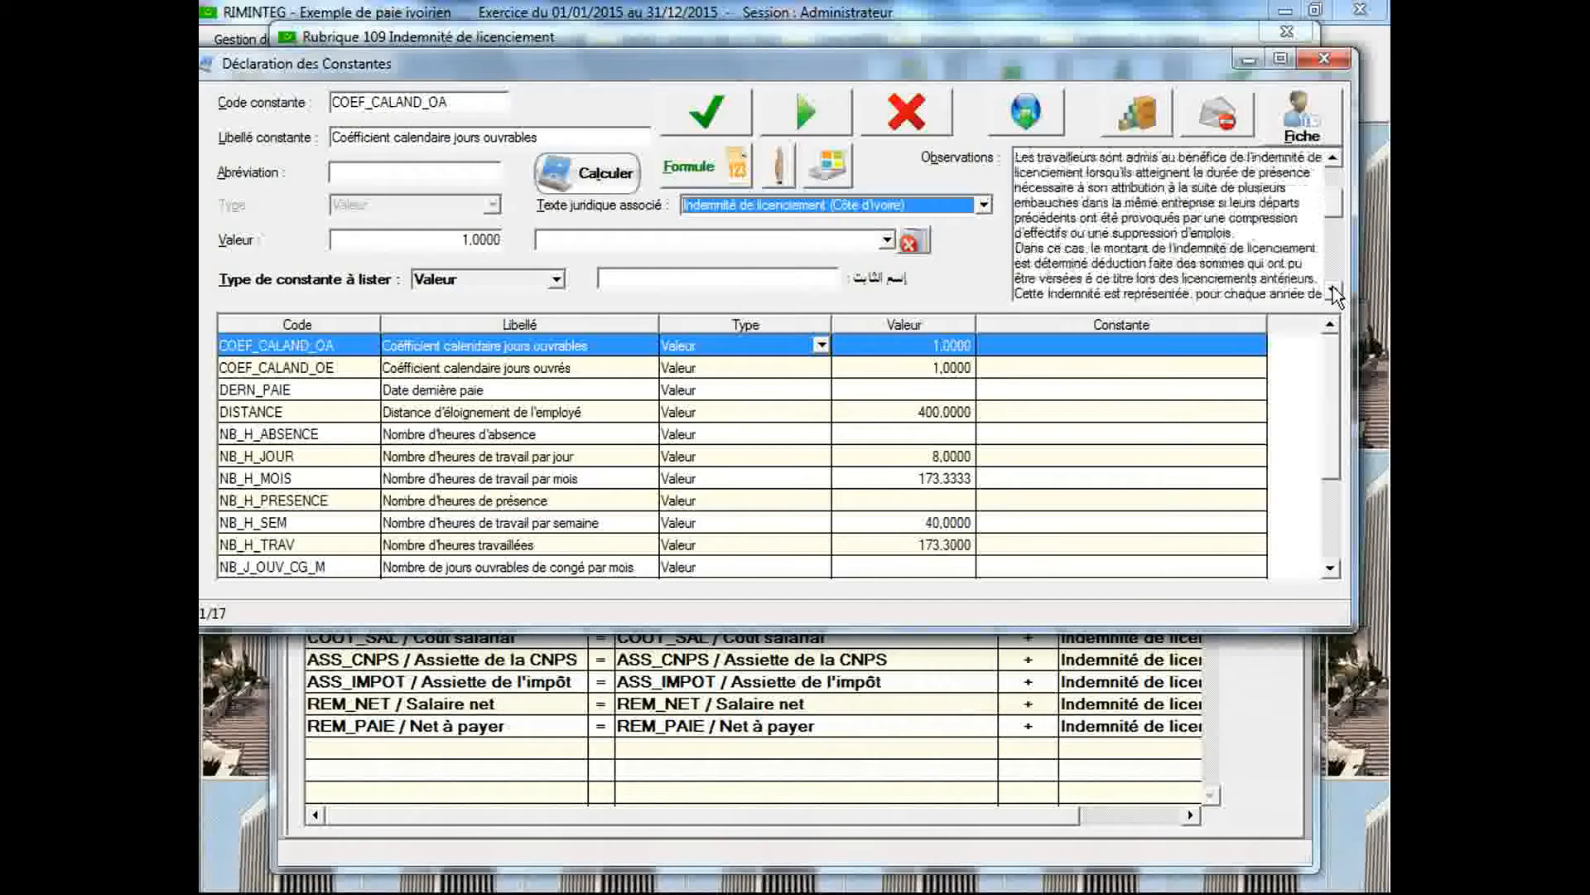
left_click(1333, 292)
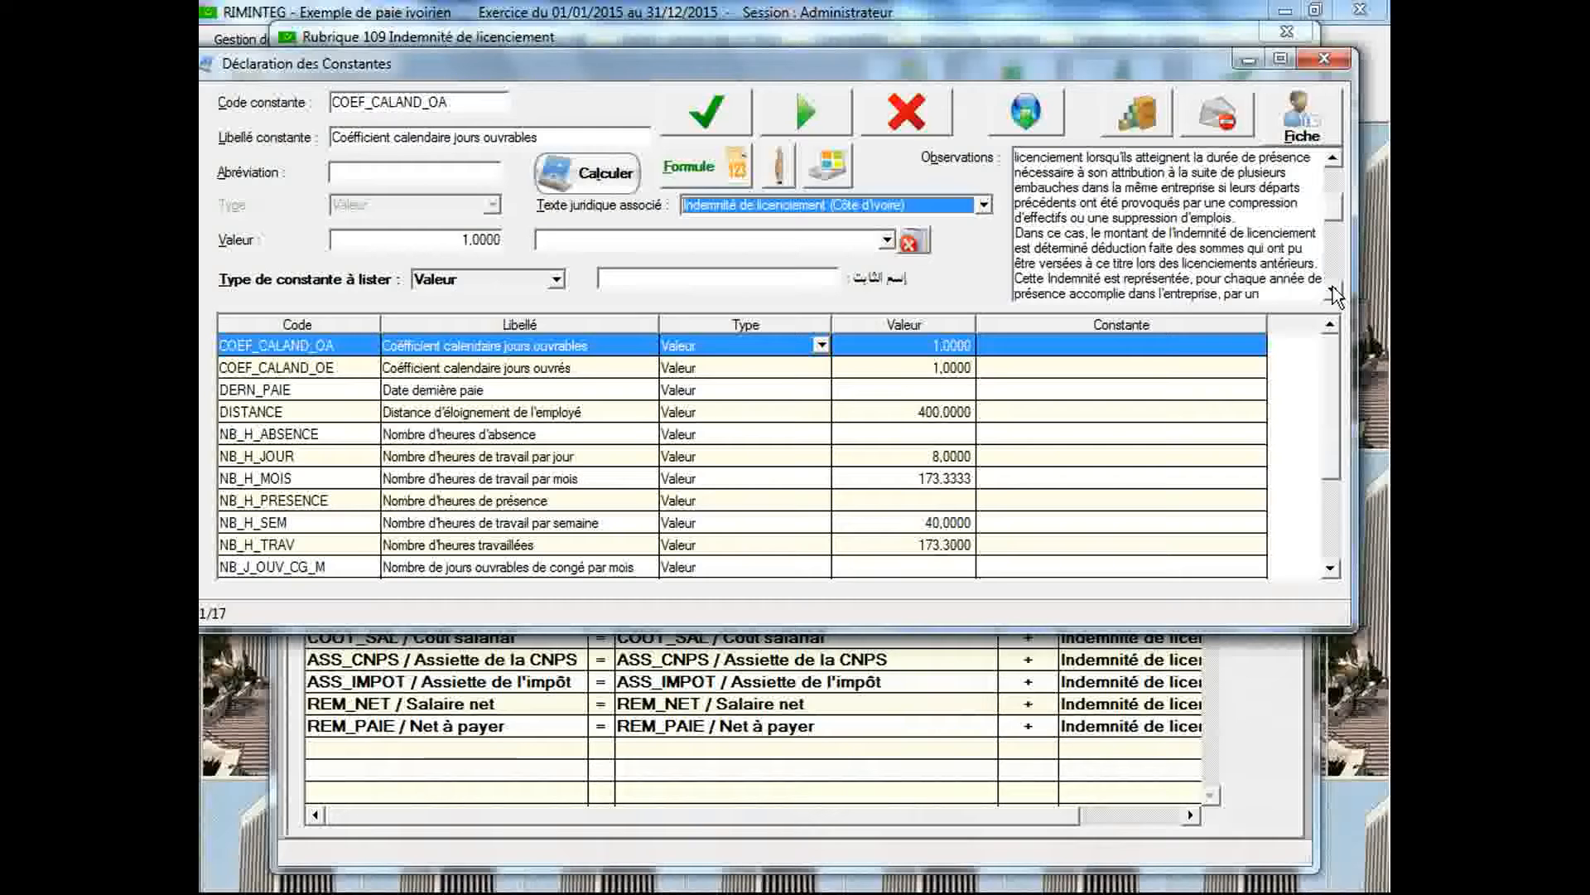
left_click(1334, 292)
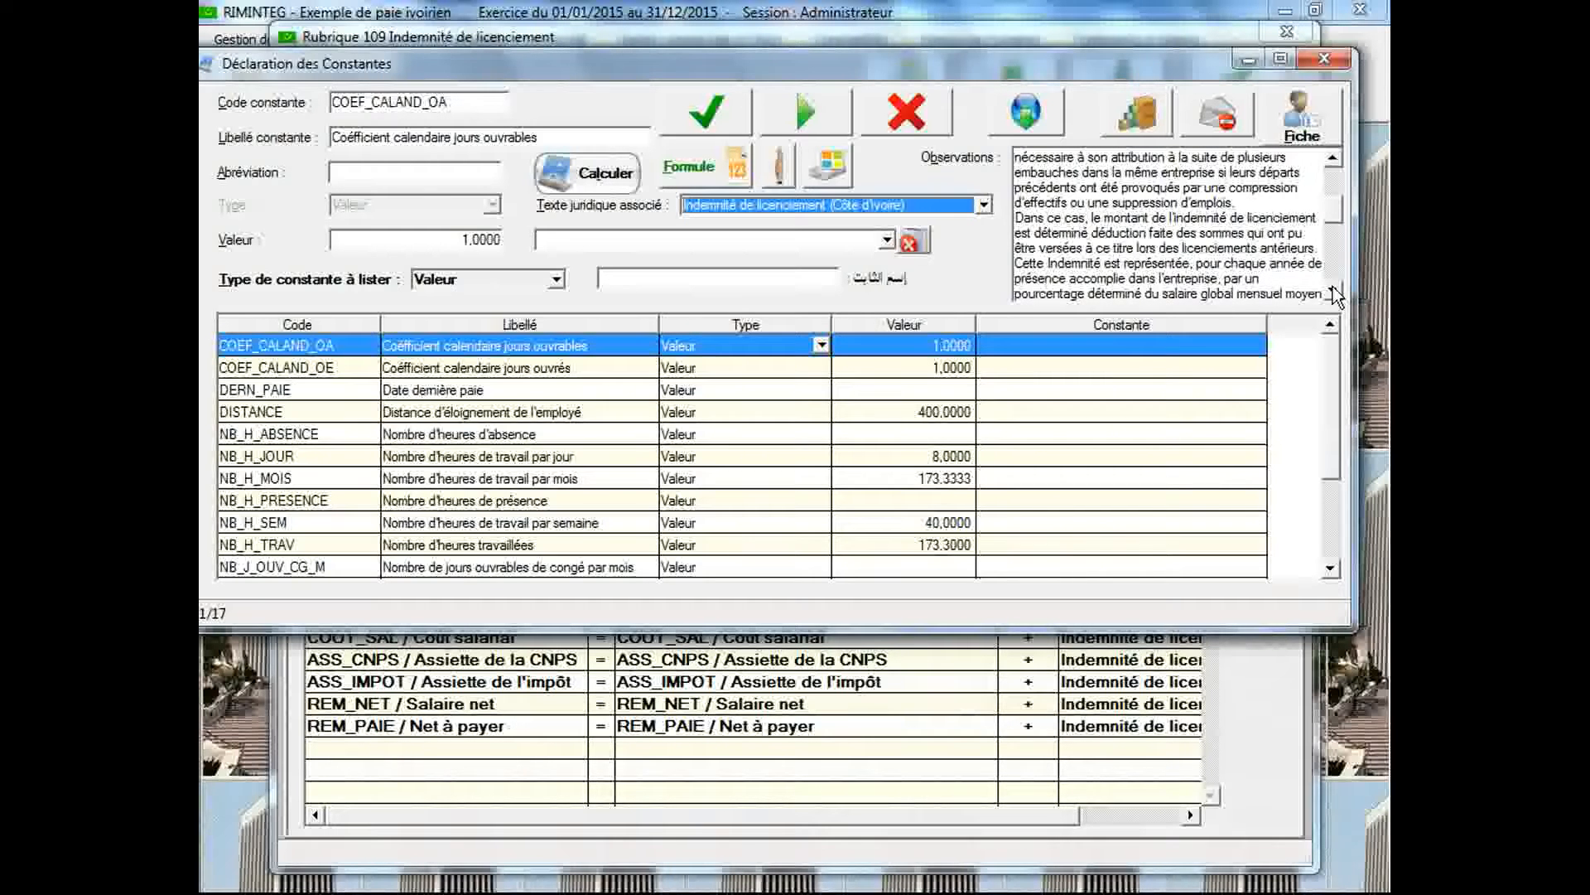
left_click(1334, 291)
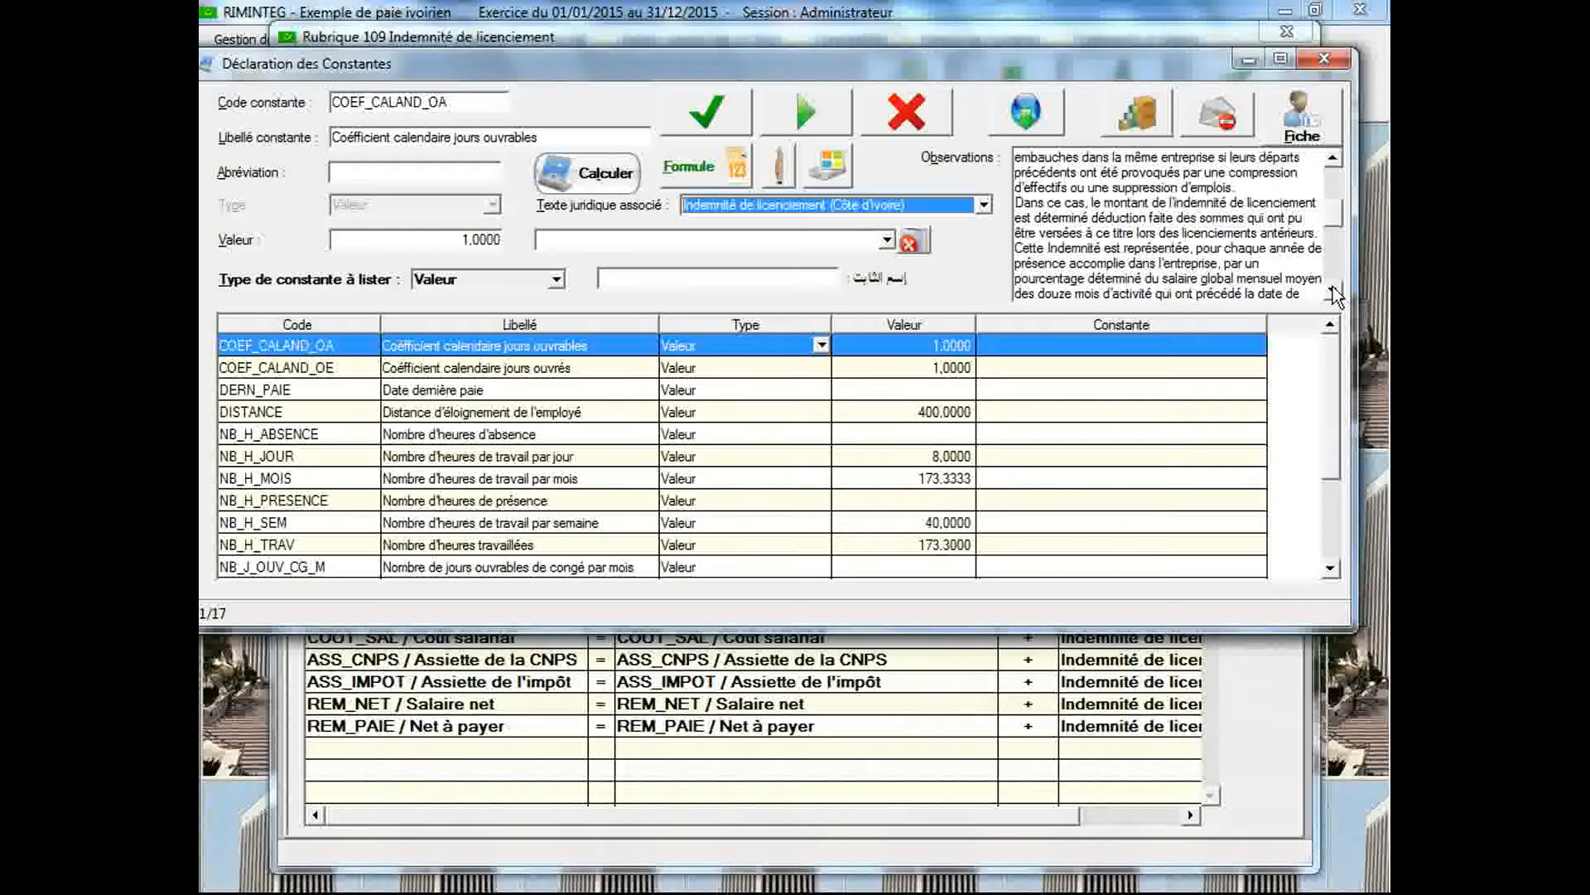
left_click(1333, 292)
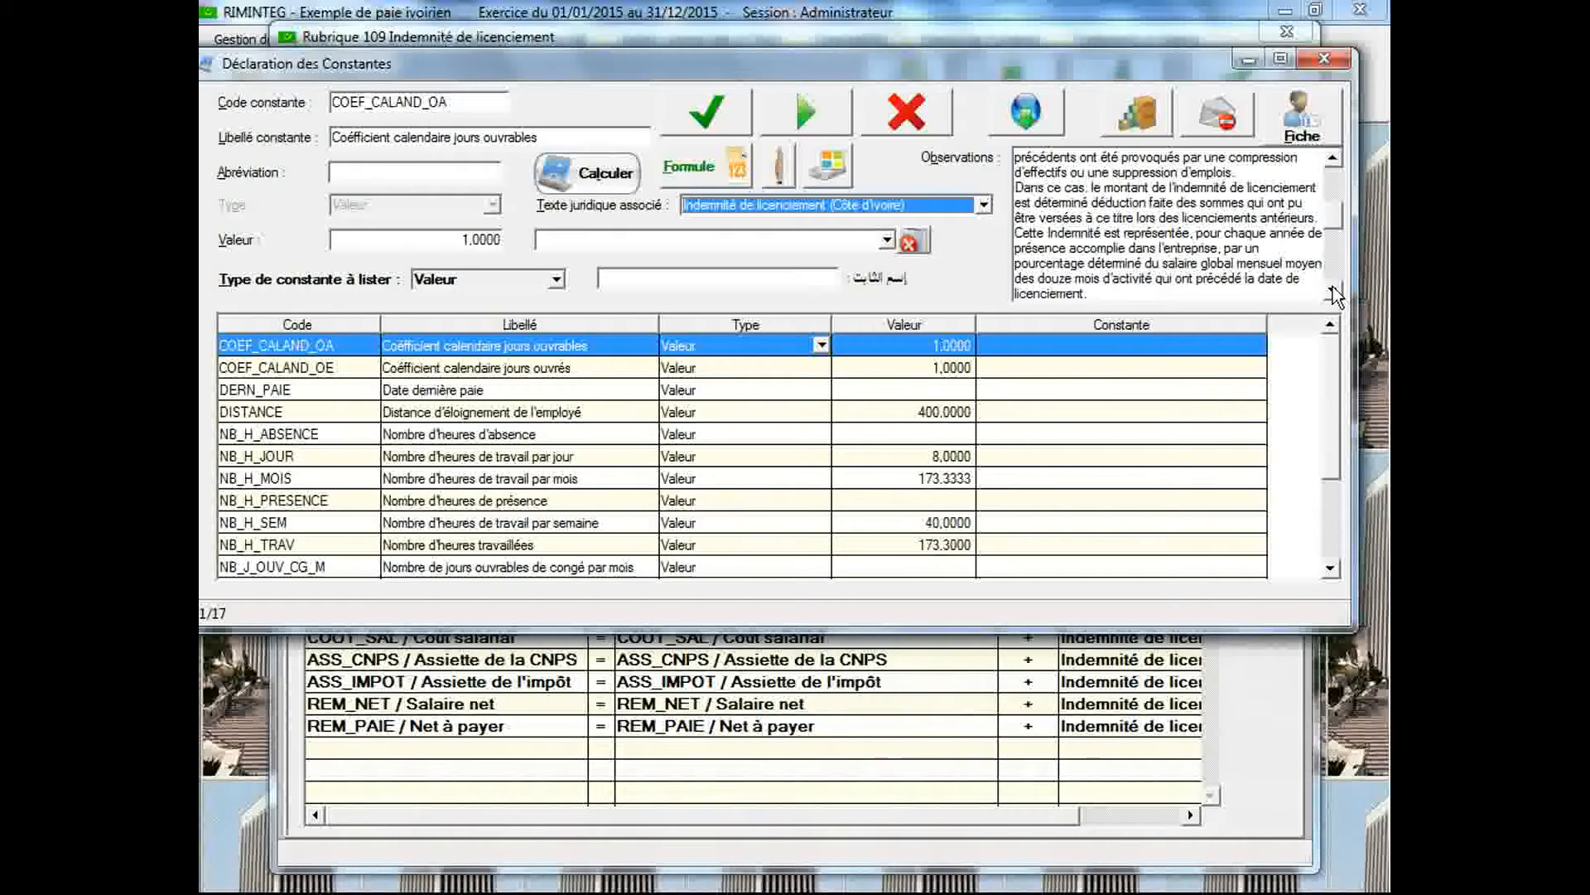
left_click(1333, 292)
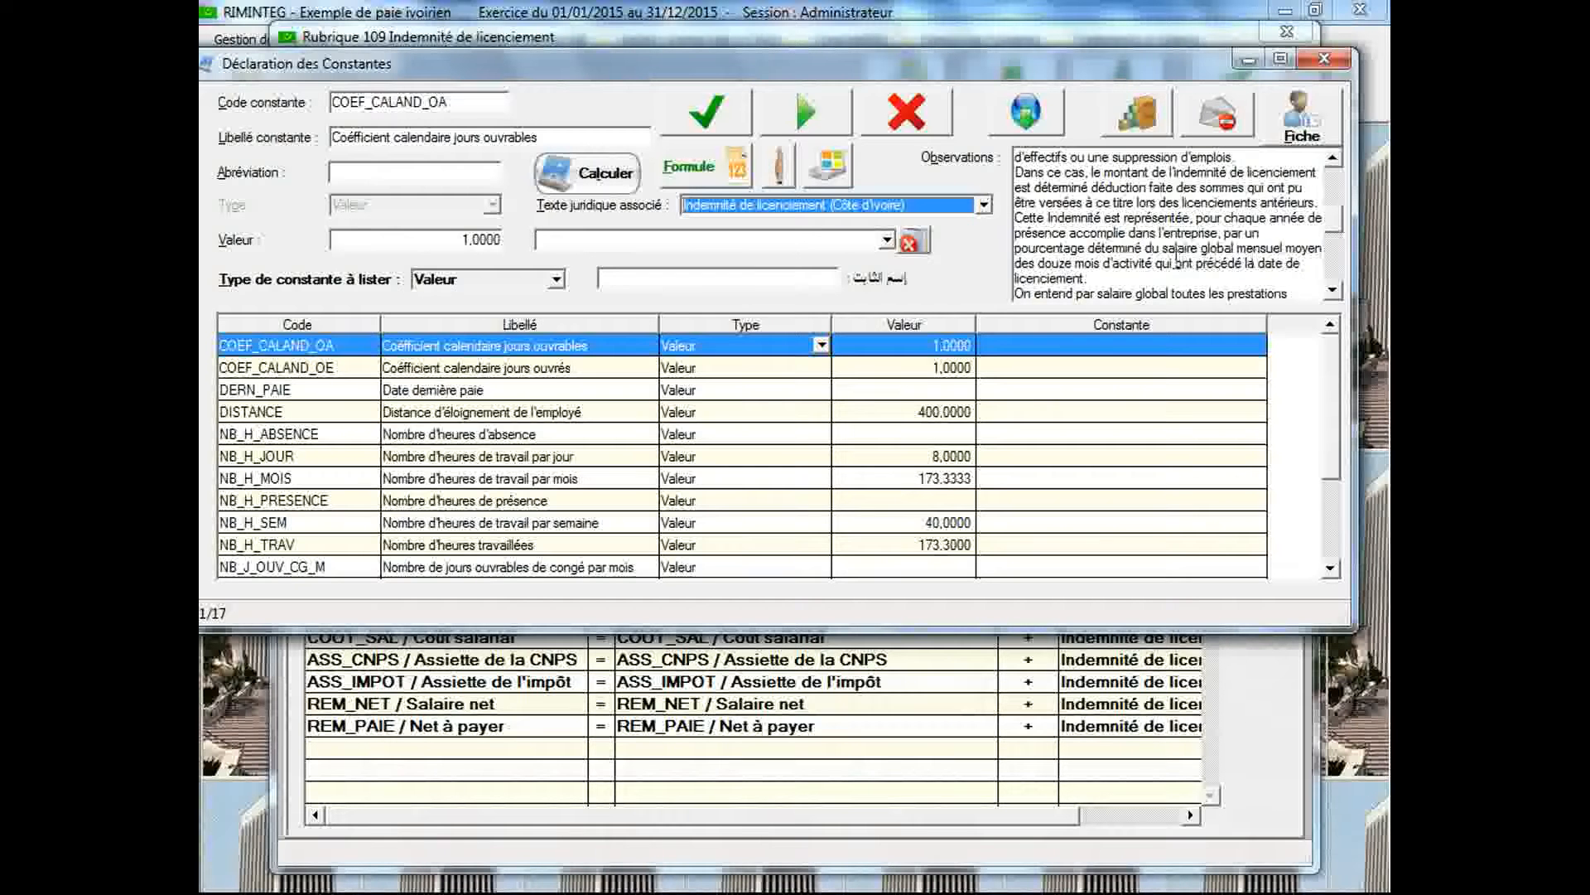
left_click(1332, 293)
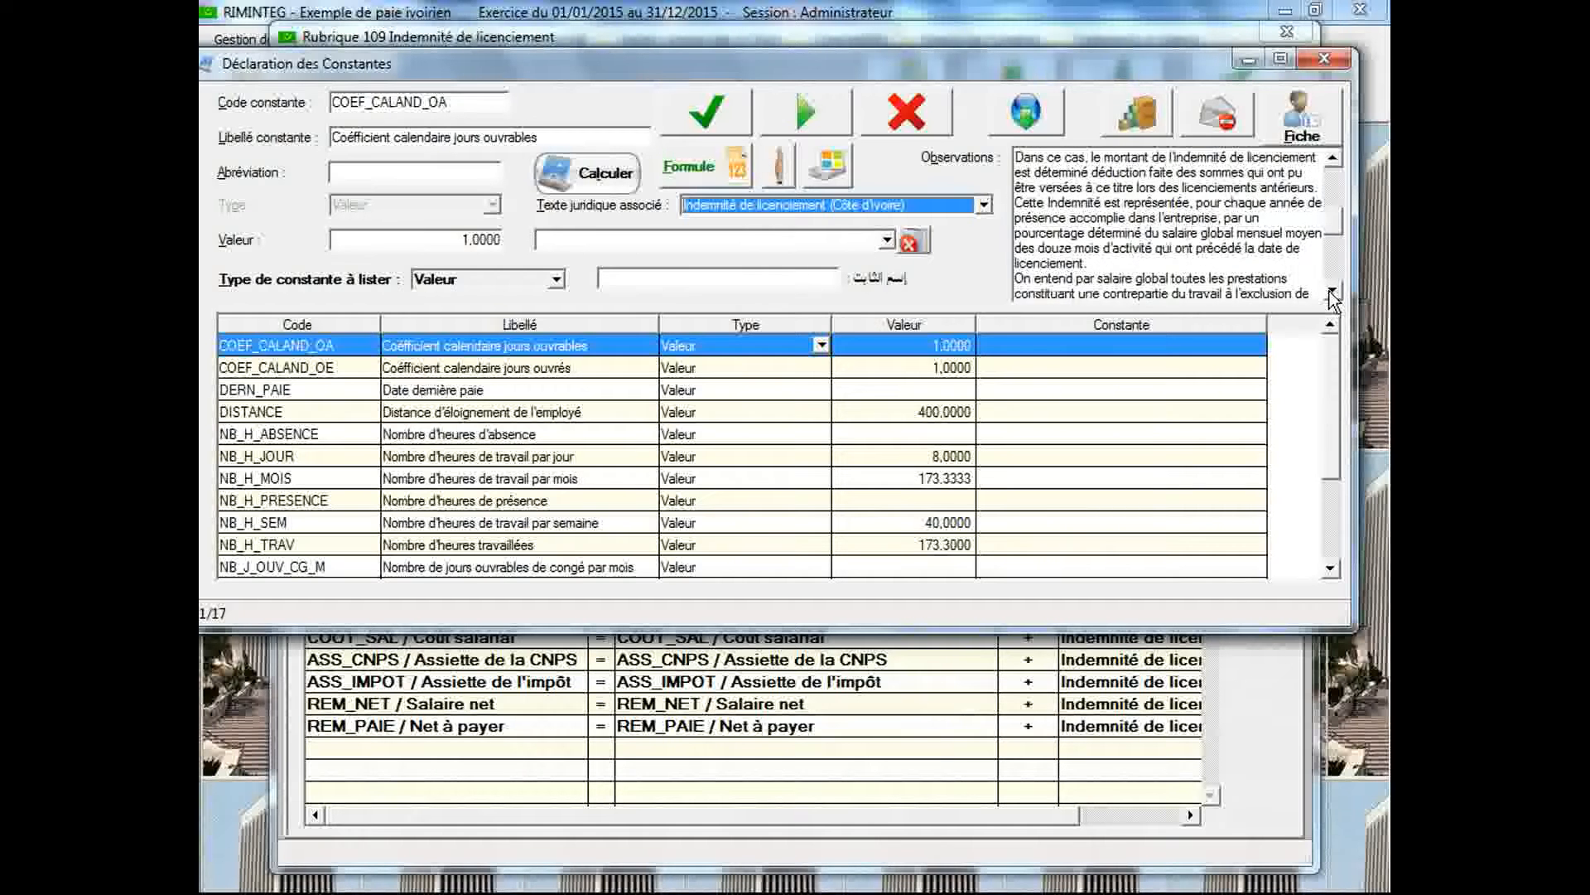
left_click(1332, 293)
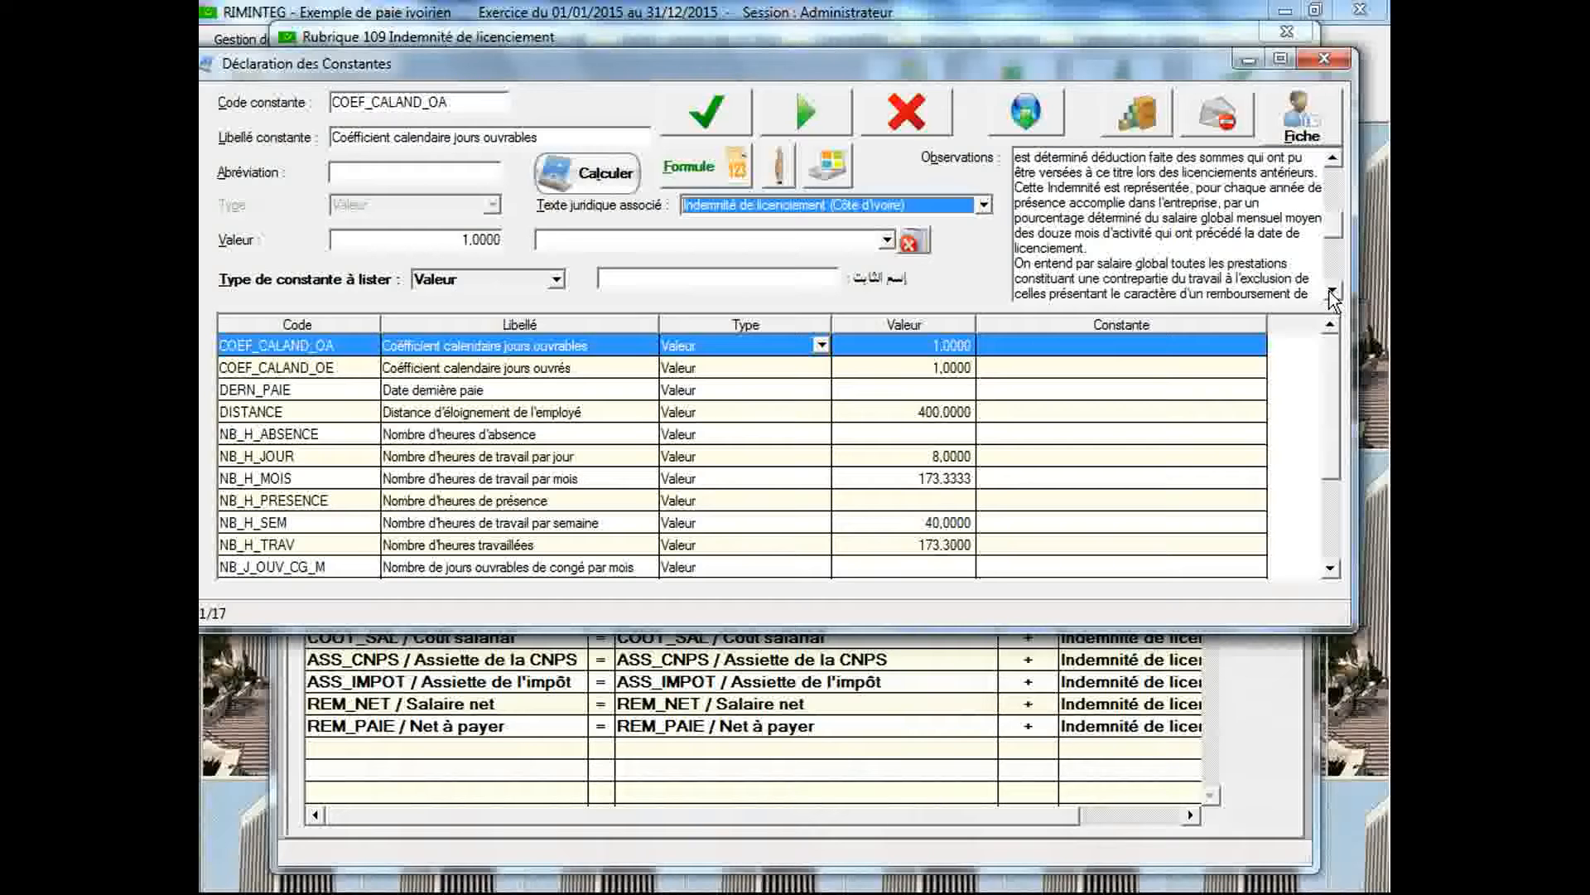
left_click(1332, 294)
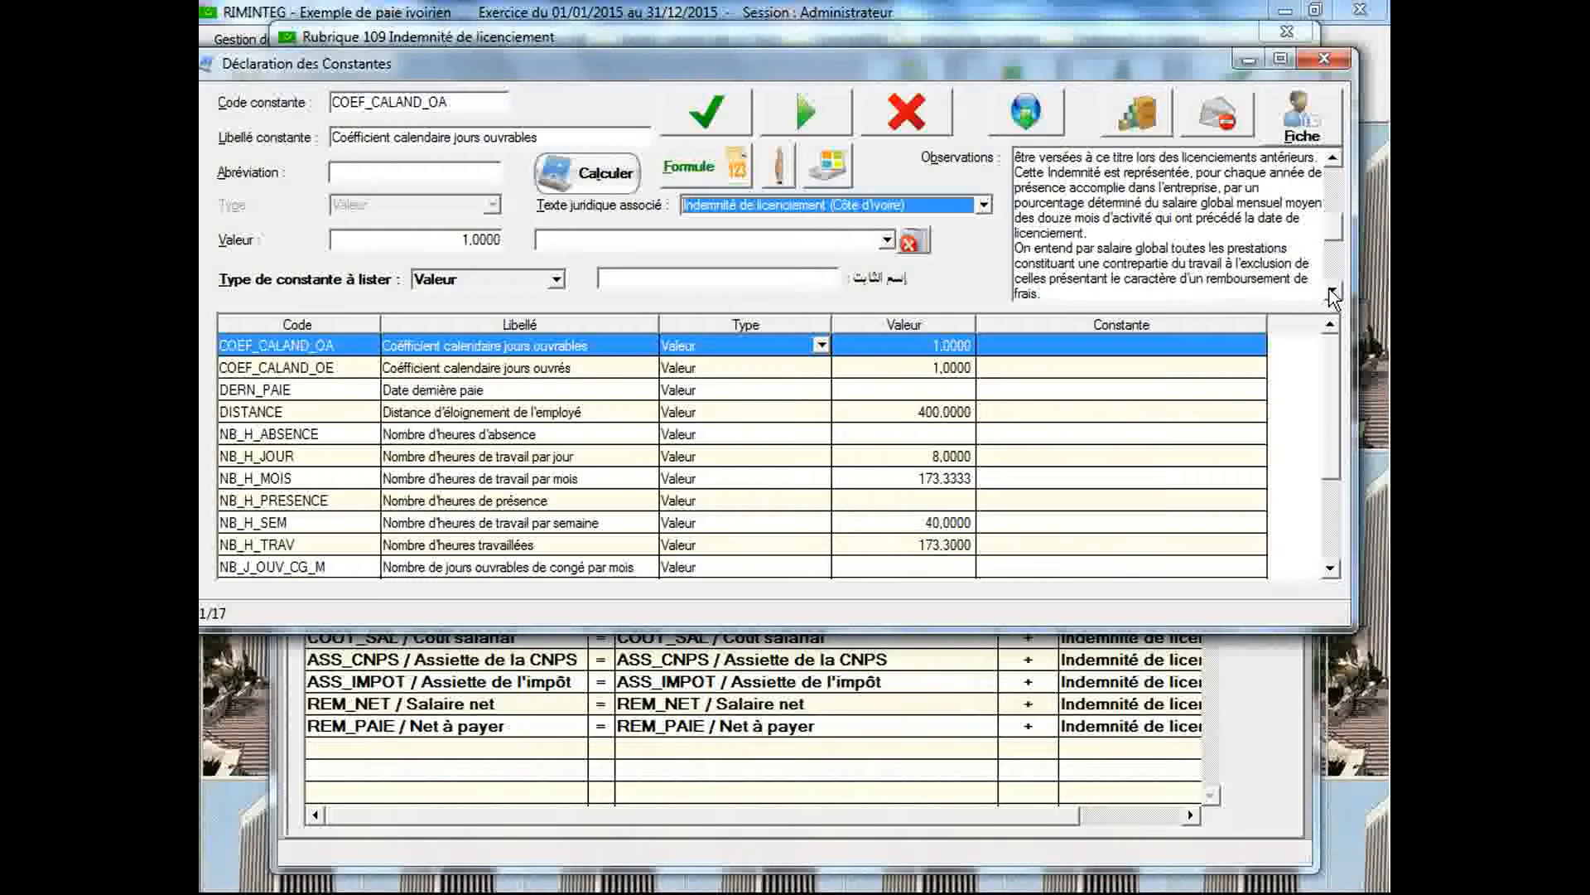
left_click(1332, 294)
left_click(1332, 294)
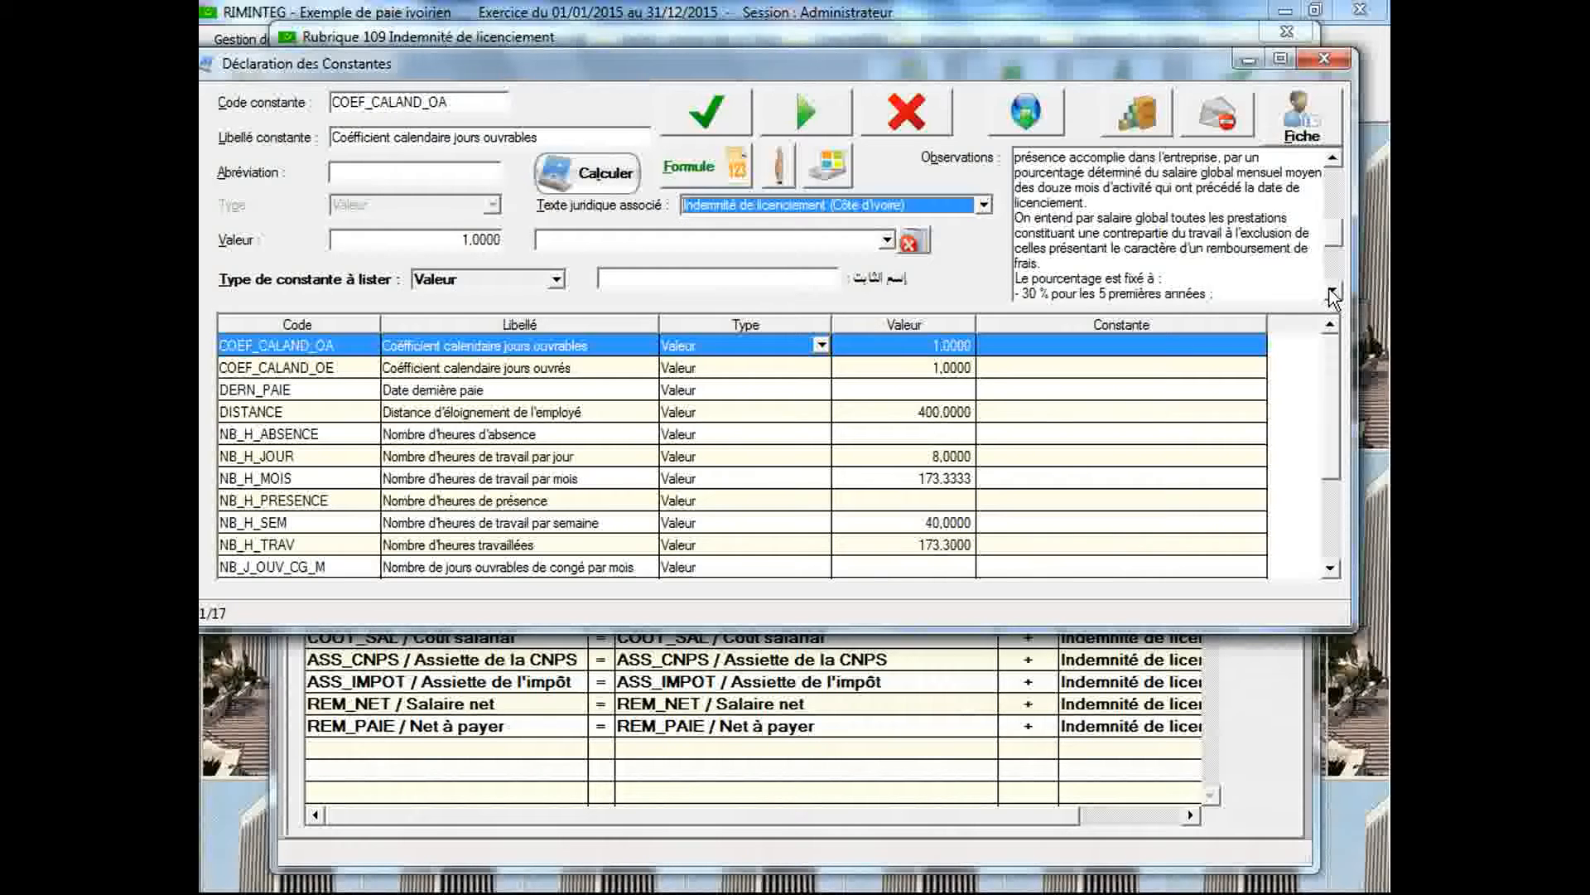
left_click(1332, 294)
left_click(1332, 294)
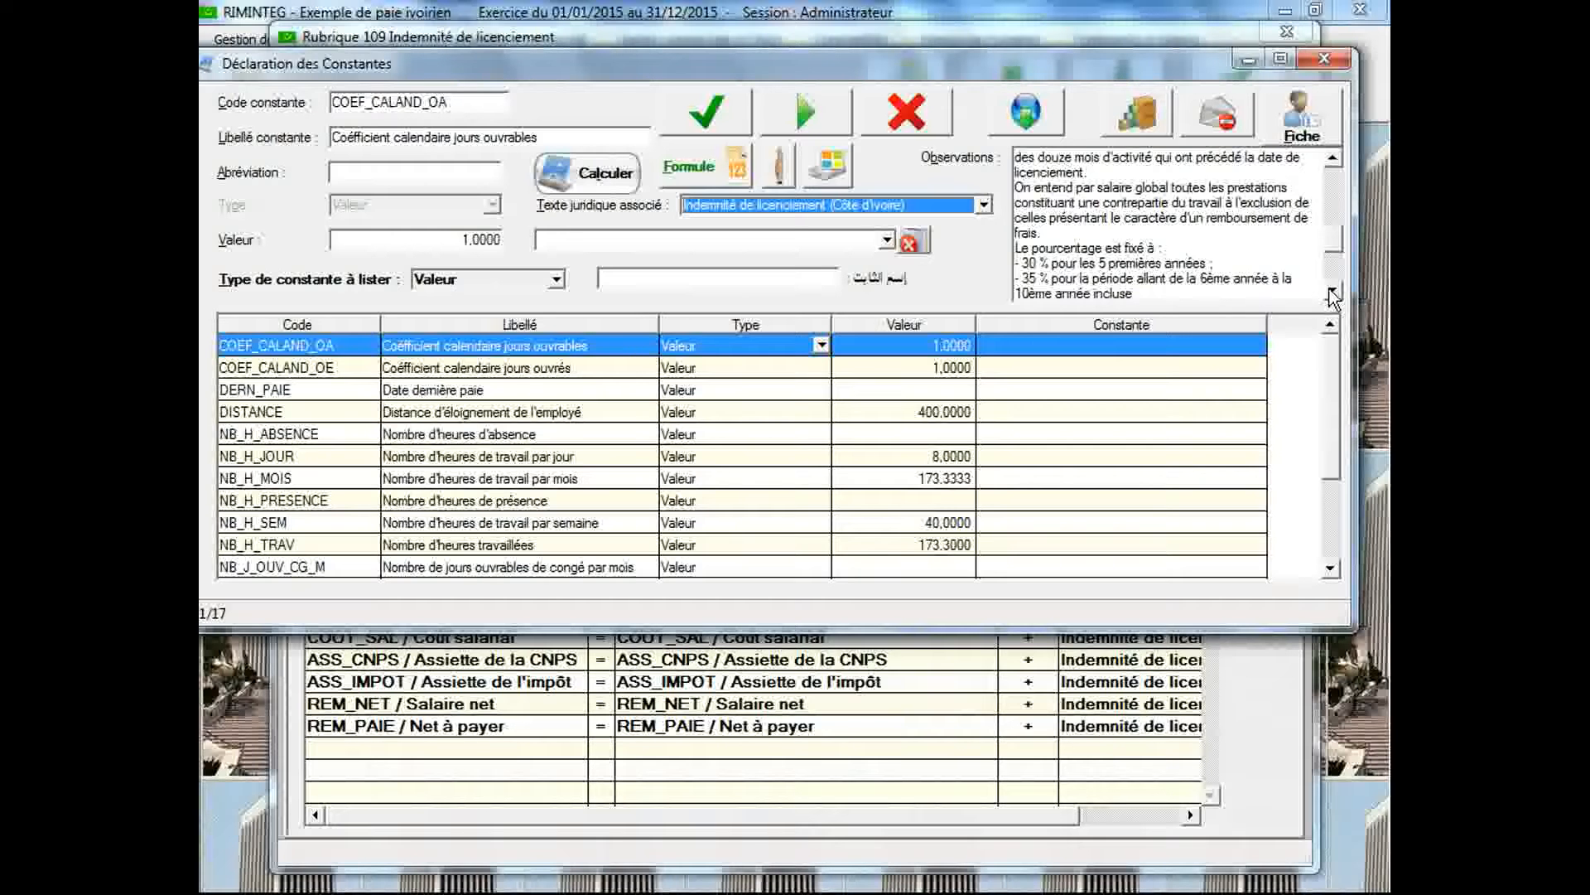
left_click(1332, 294)
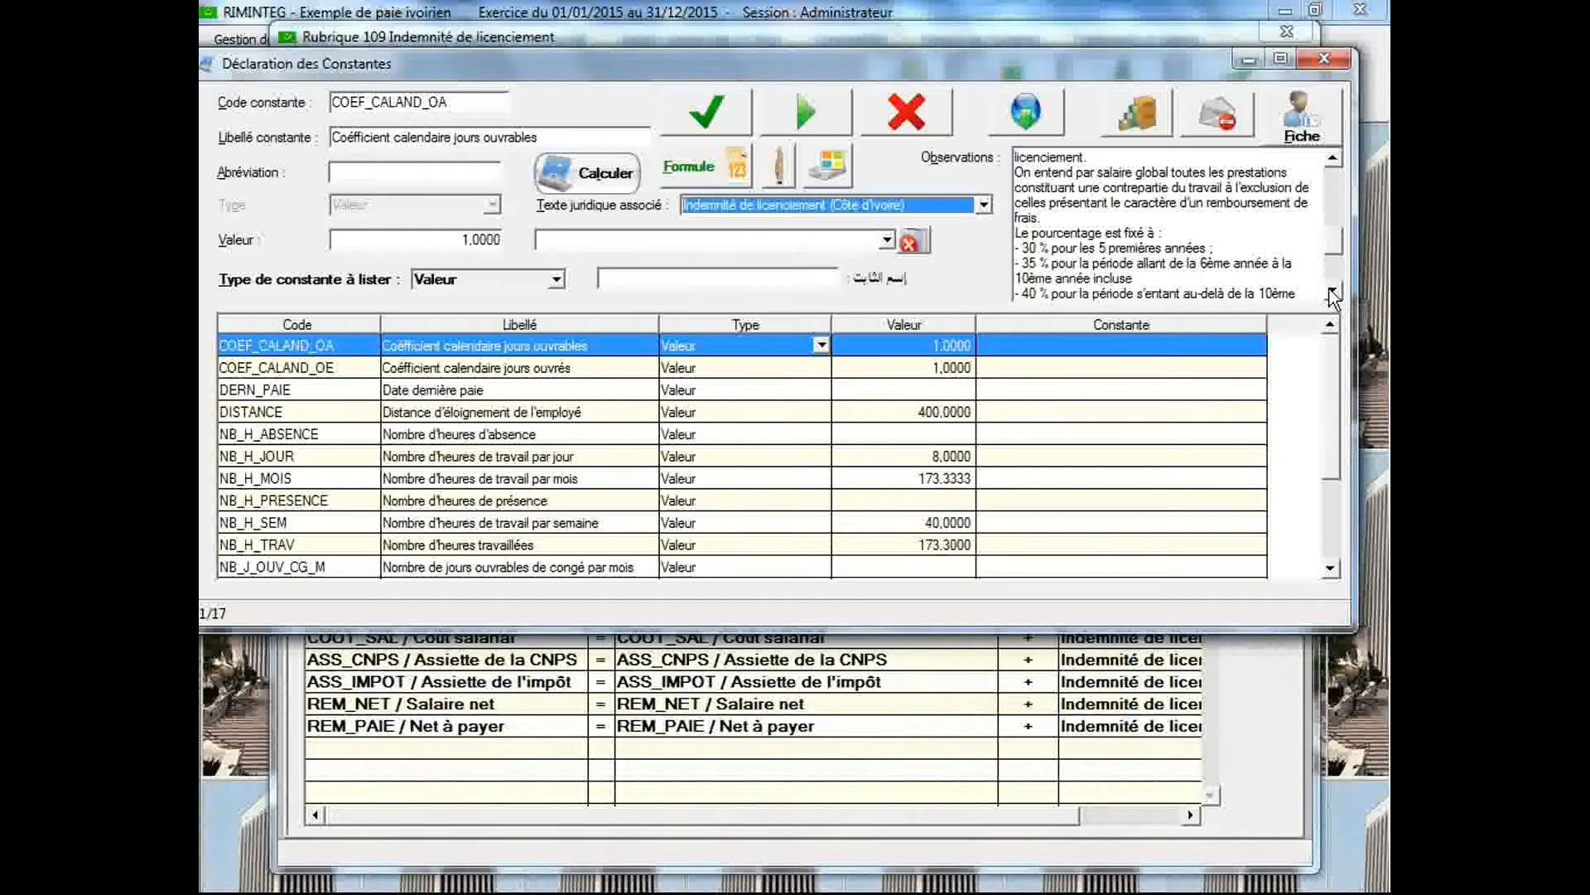
Read the rest of the severance article on percentages, year fractions and exclusions, and return to the passage on the average global monthly salary
left_click(1332, 294)
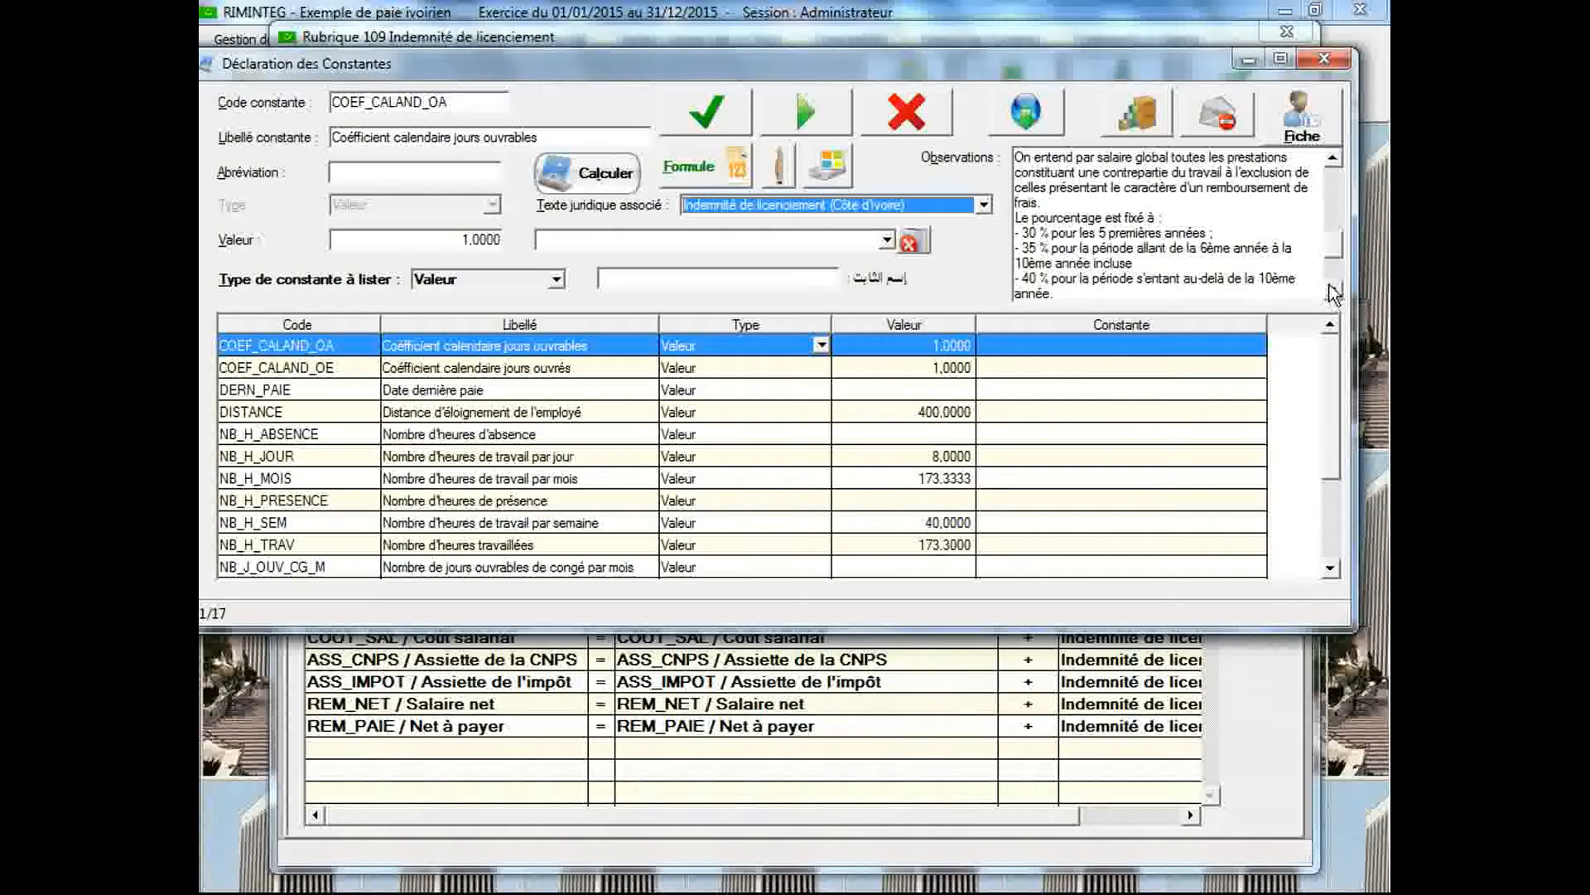
left_click(1340, 288)
left_click(1340, 289)
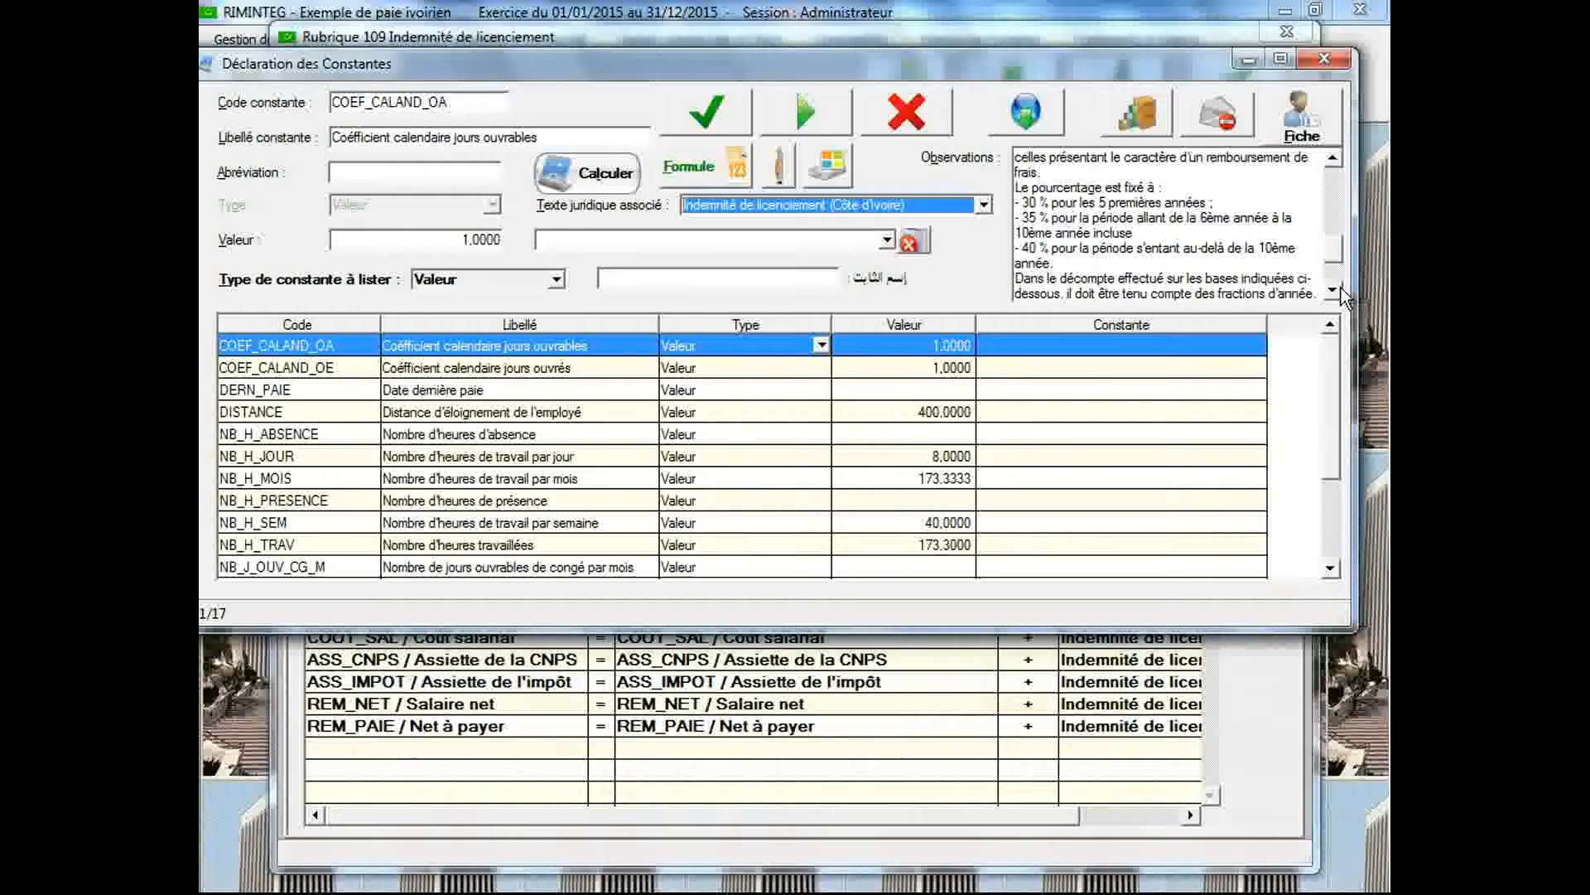
left_click(1339, 288)
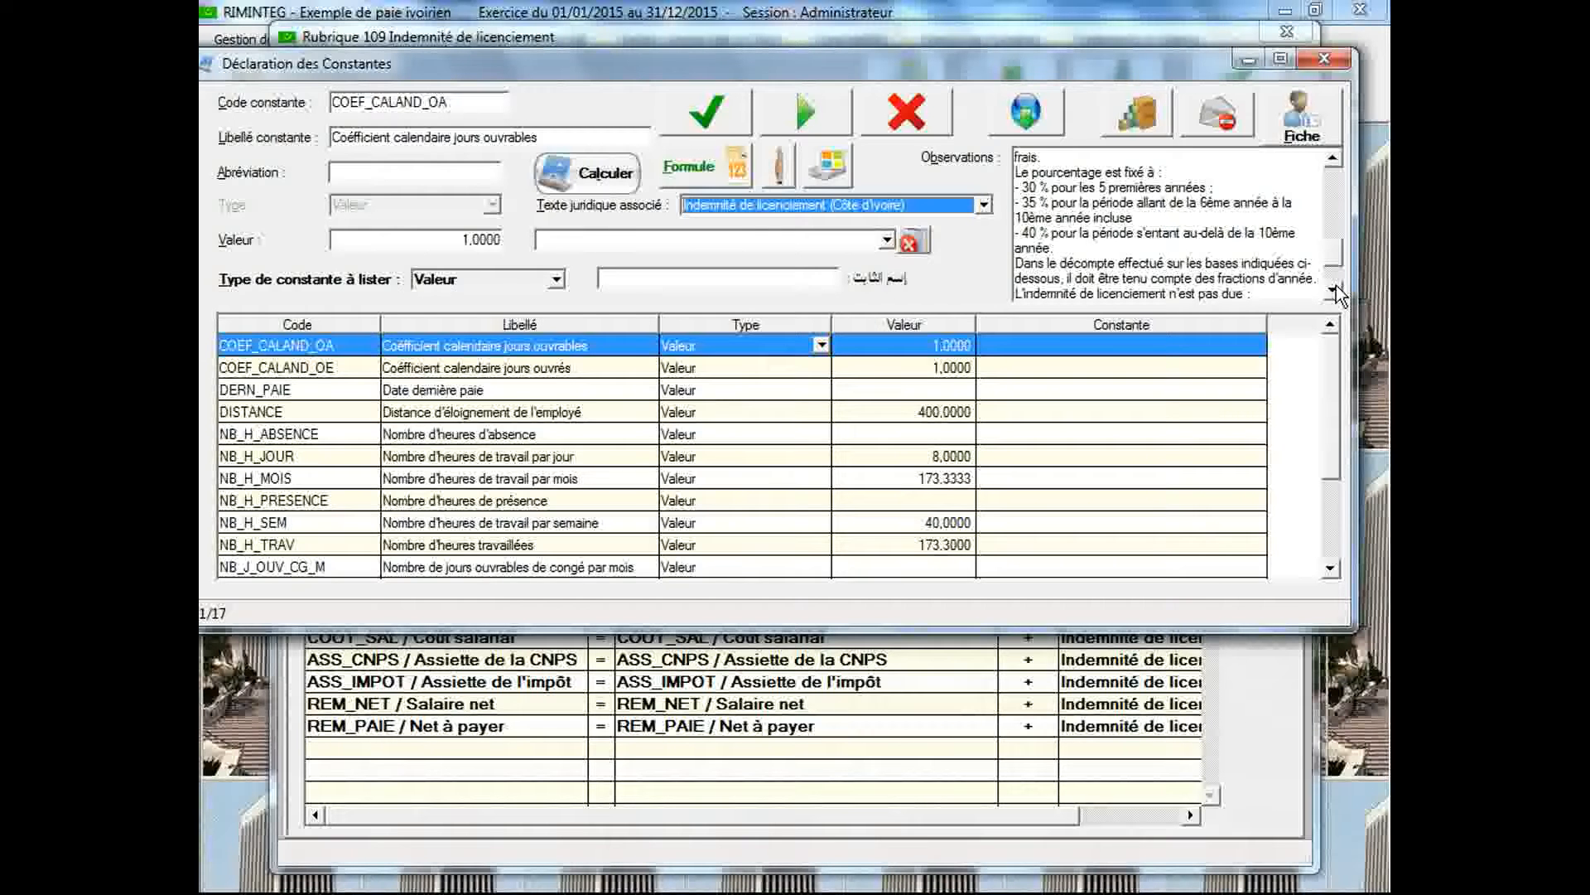
left_click(1335, 290)
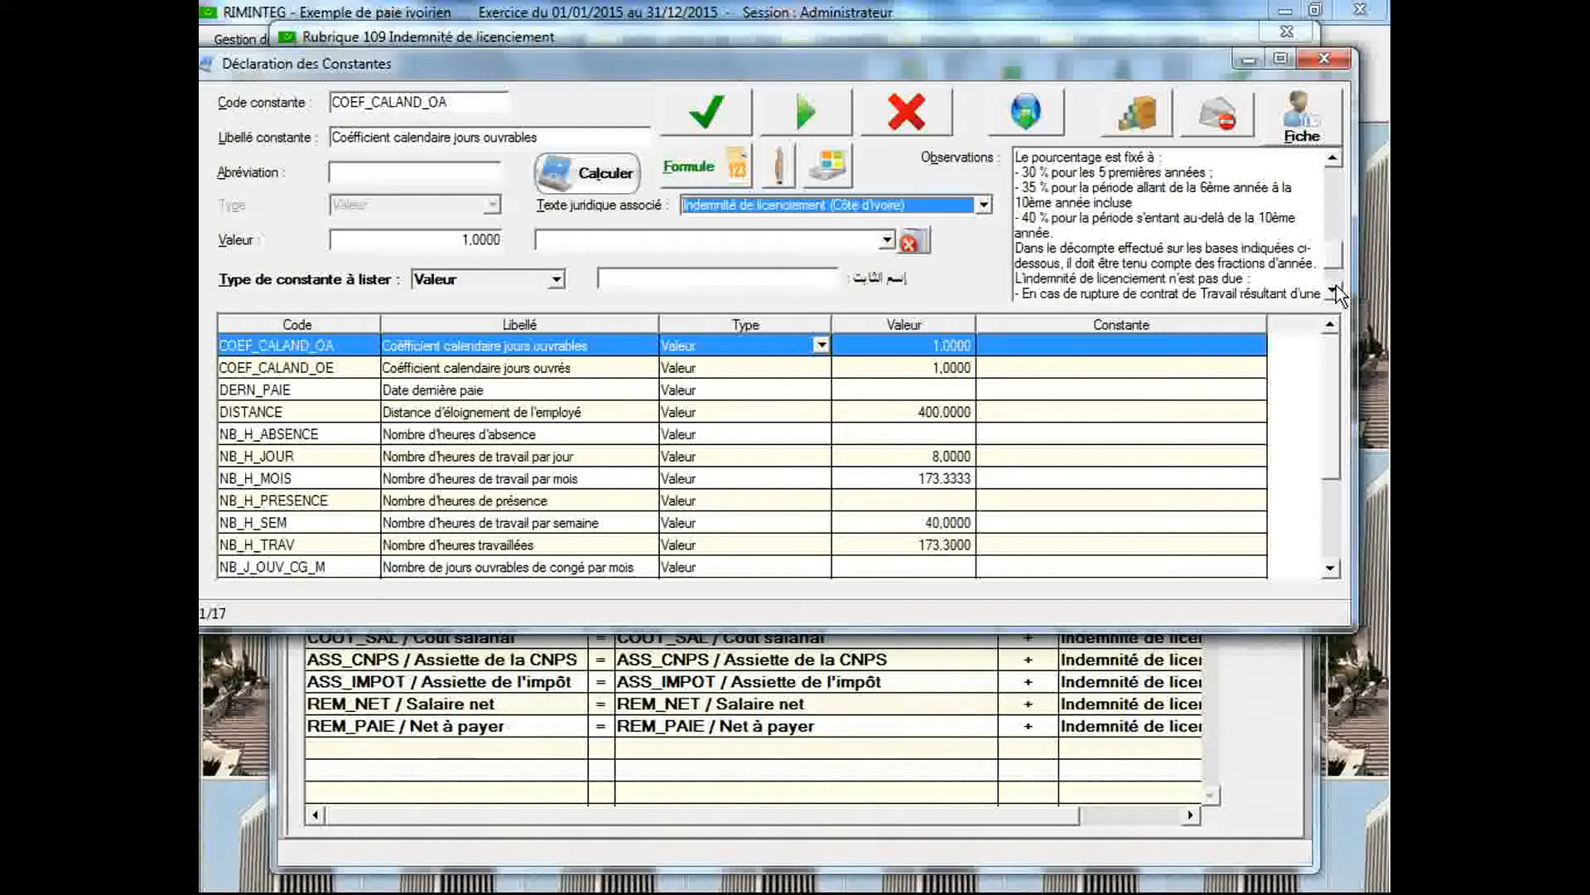
left_click(1335, 289)
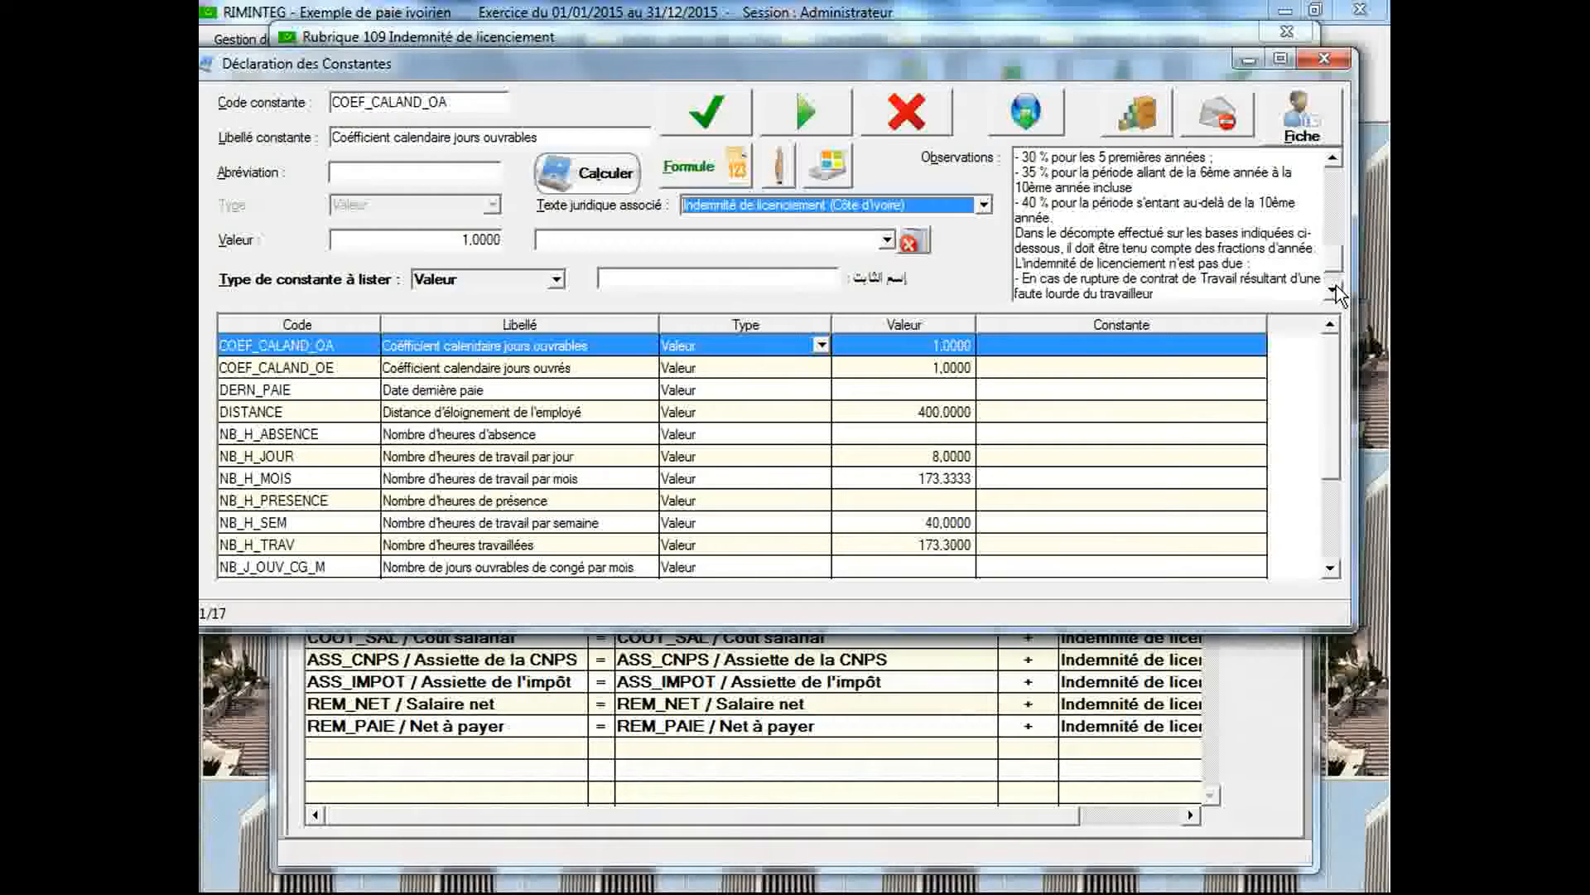
left_click(1336, 290)
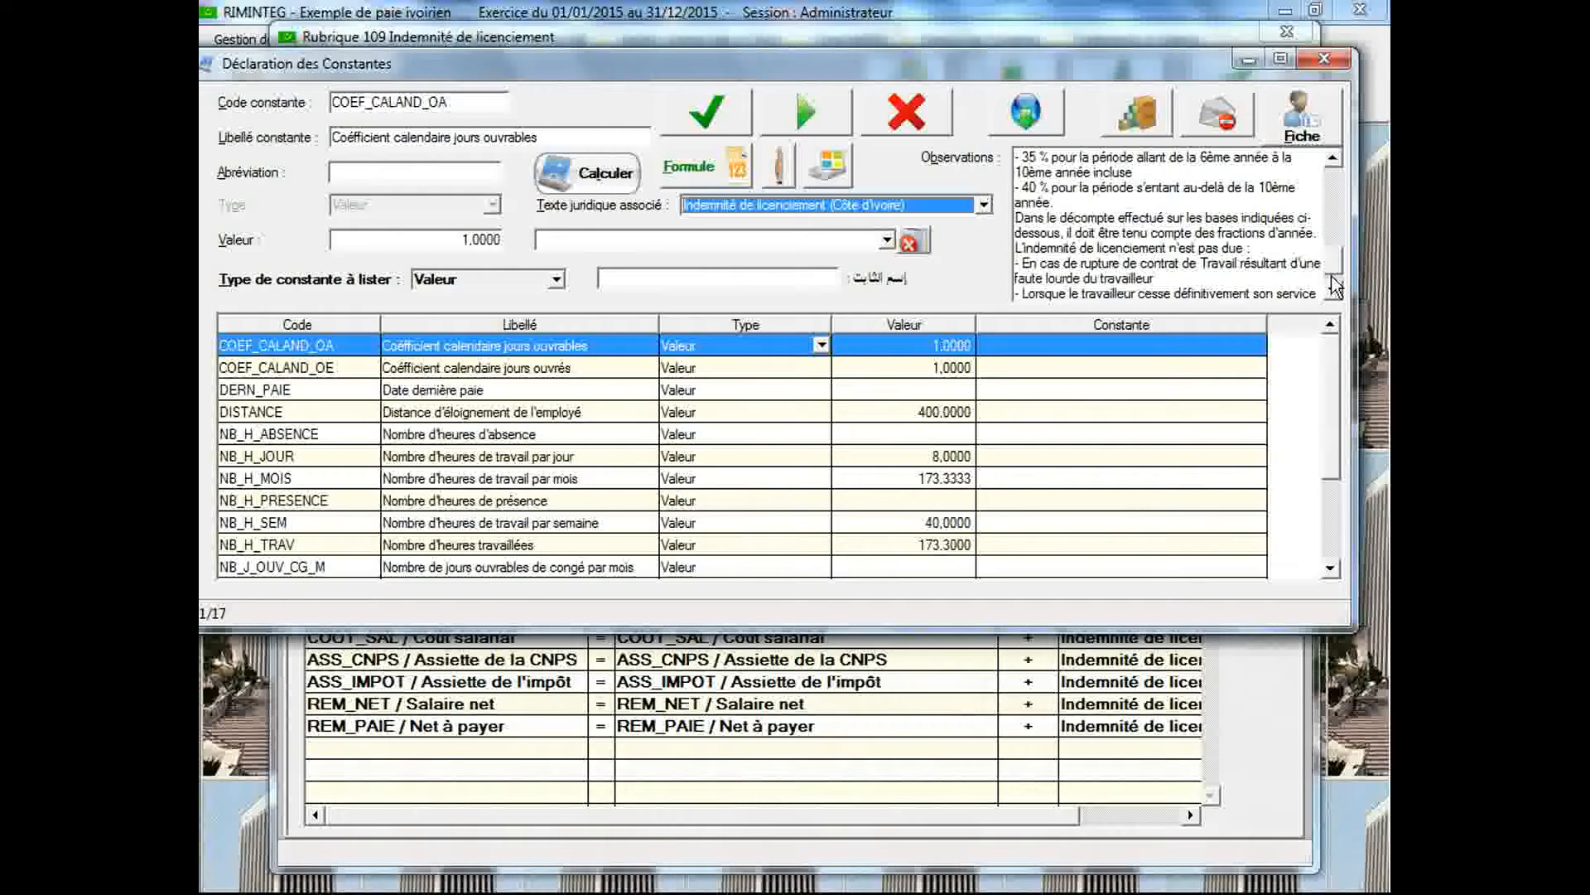
scroll(1334, 269, "up", 2)
scroll(1334, 269, "up", 4)
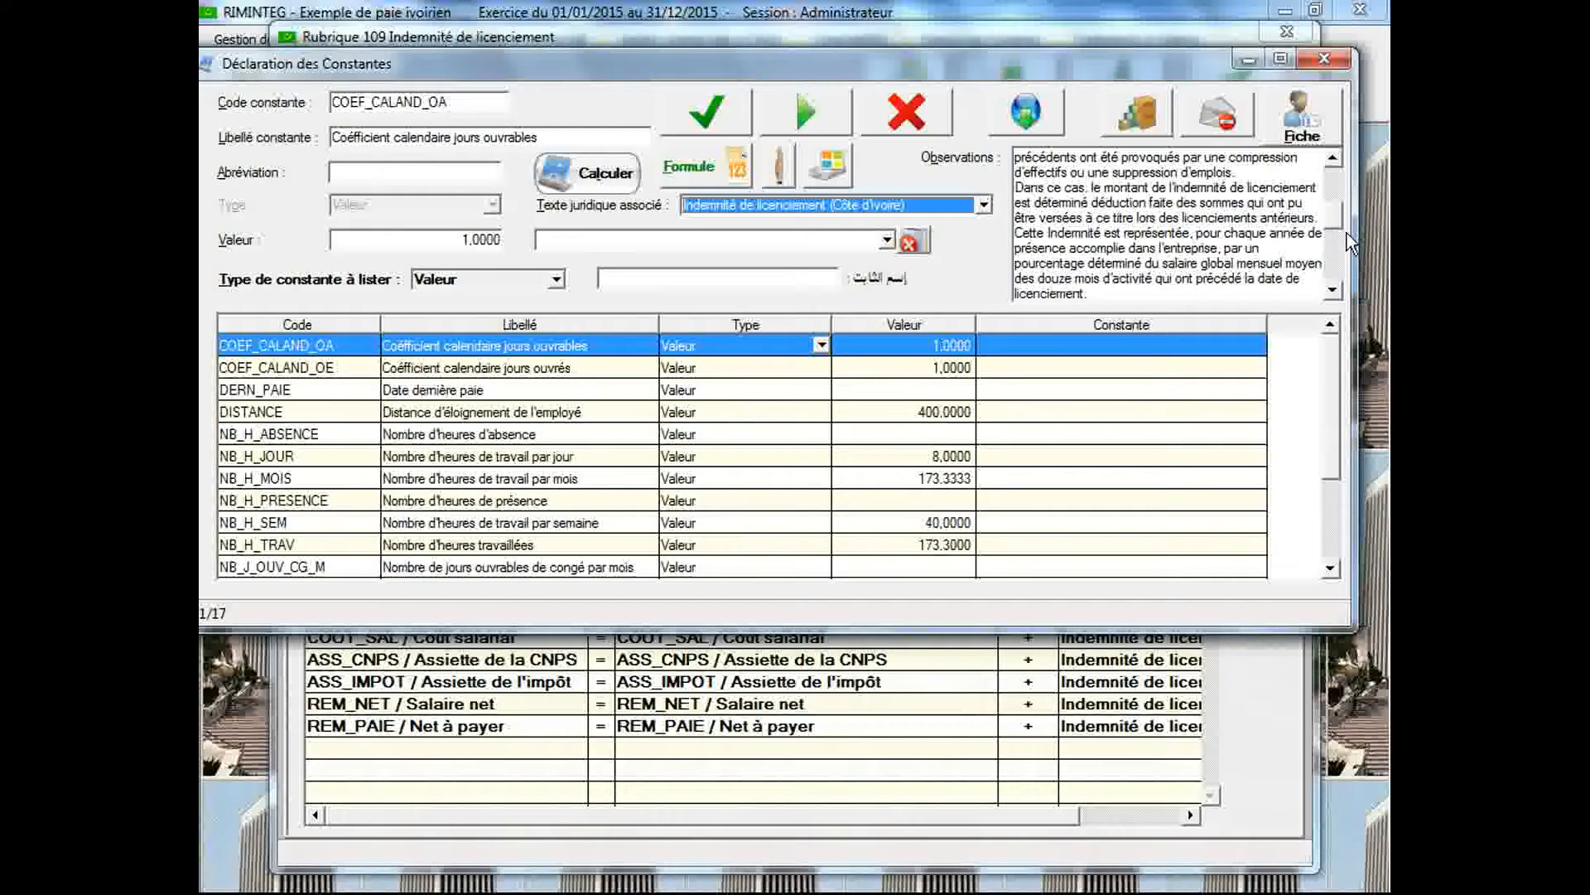
left_click(1334, 291)
left_click(1333, 292)
left_click(1333, 292)
left_click(1334, 291)
left_click(1334, 291)
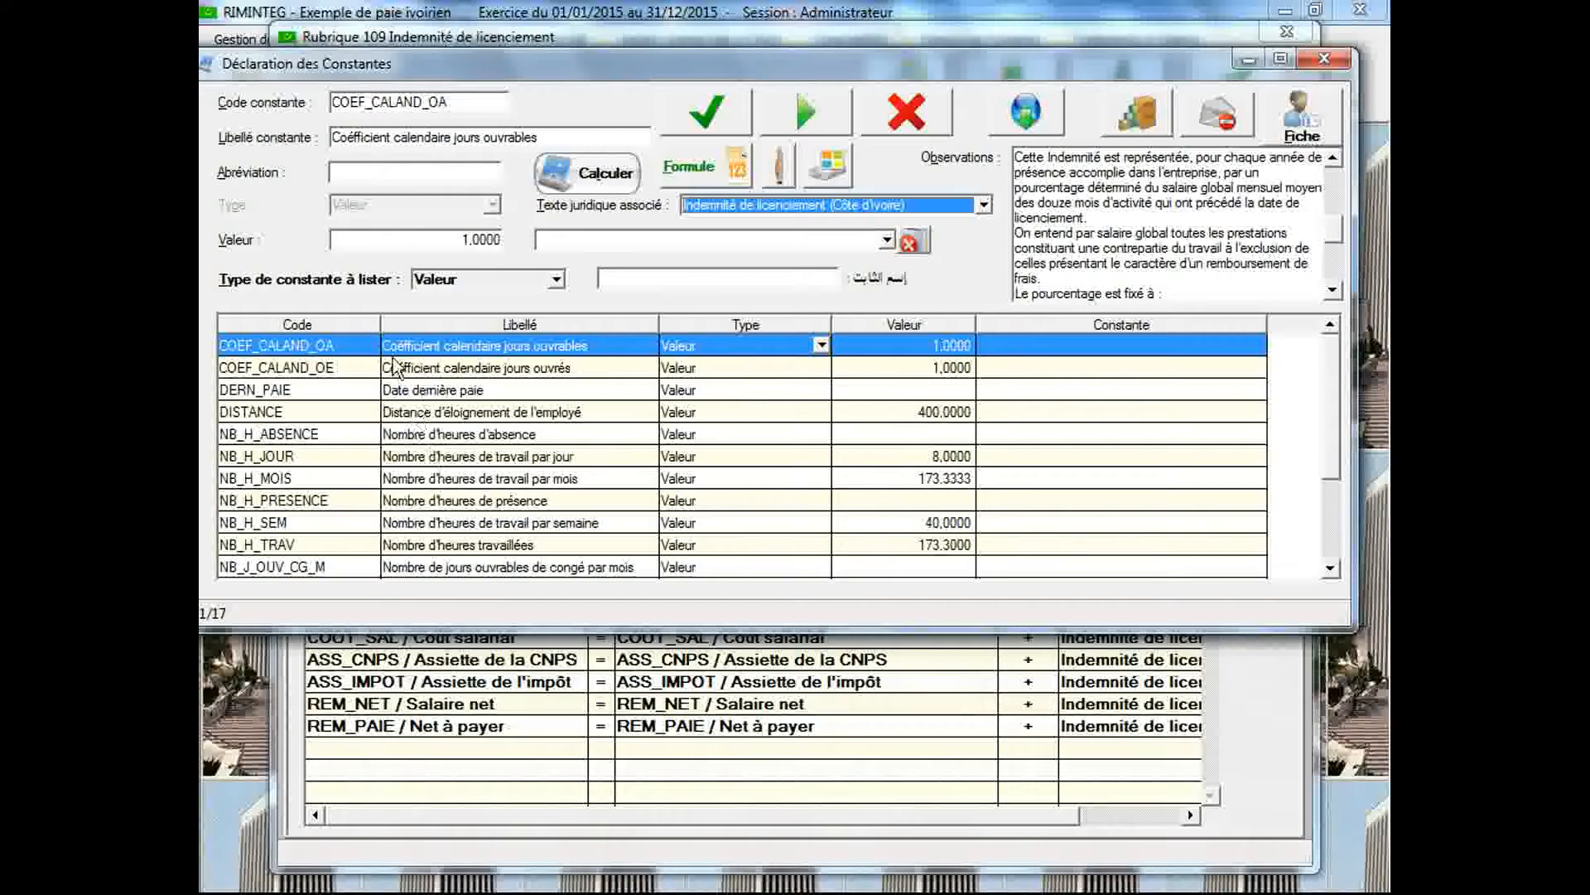
Look up constants whose code matches DER* and load DERN_PAIE, the last pay date constant
left_click(461, 108)
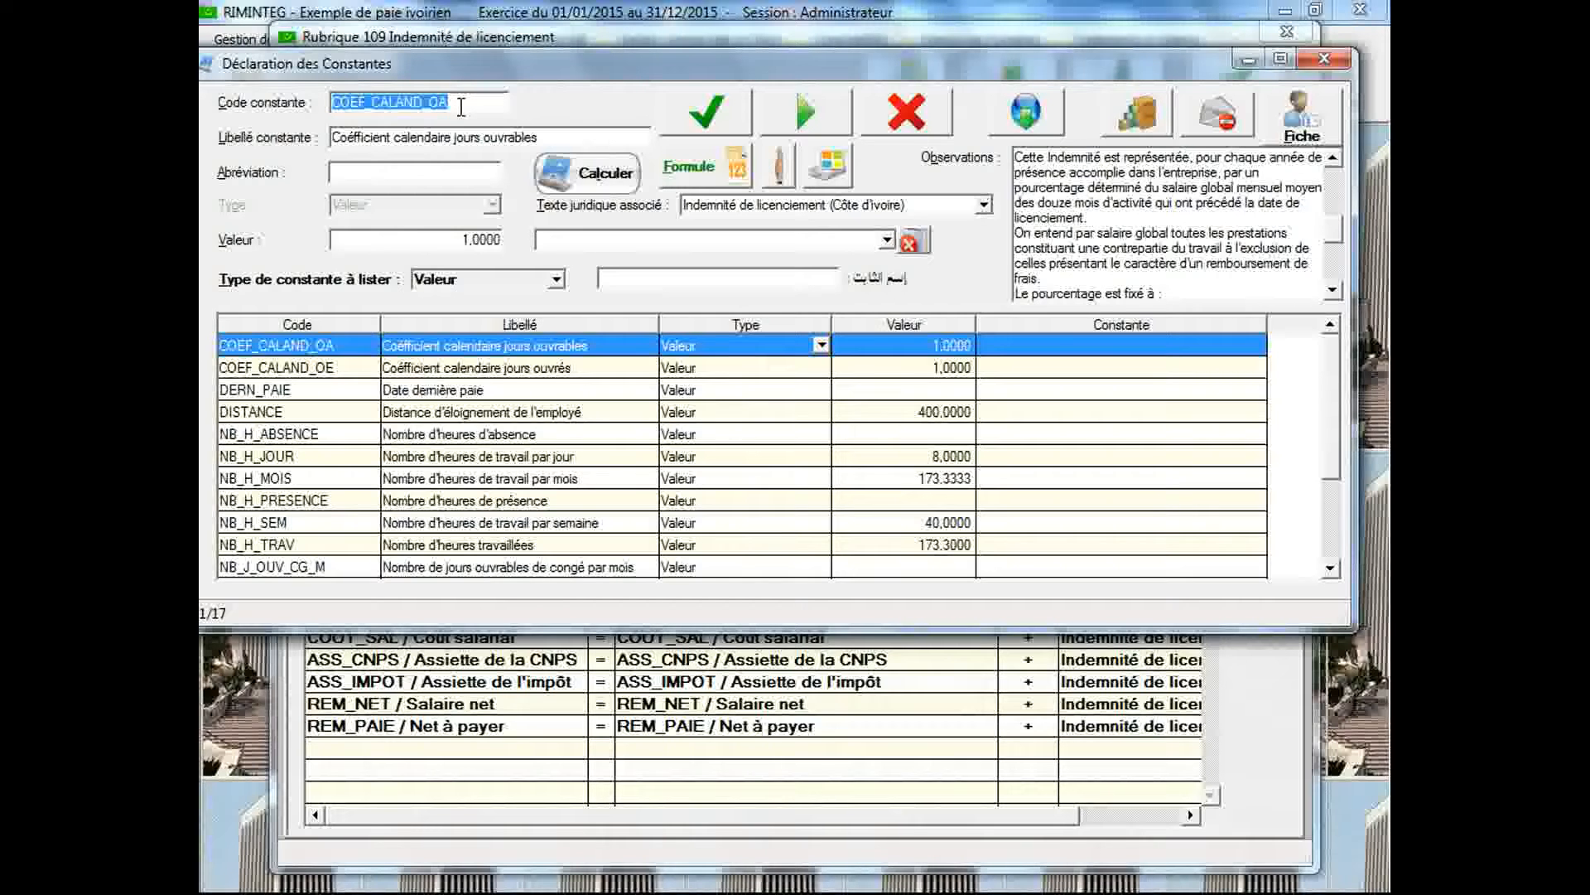
type("DER")
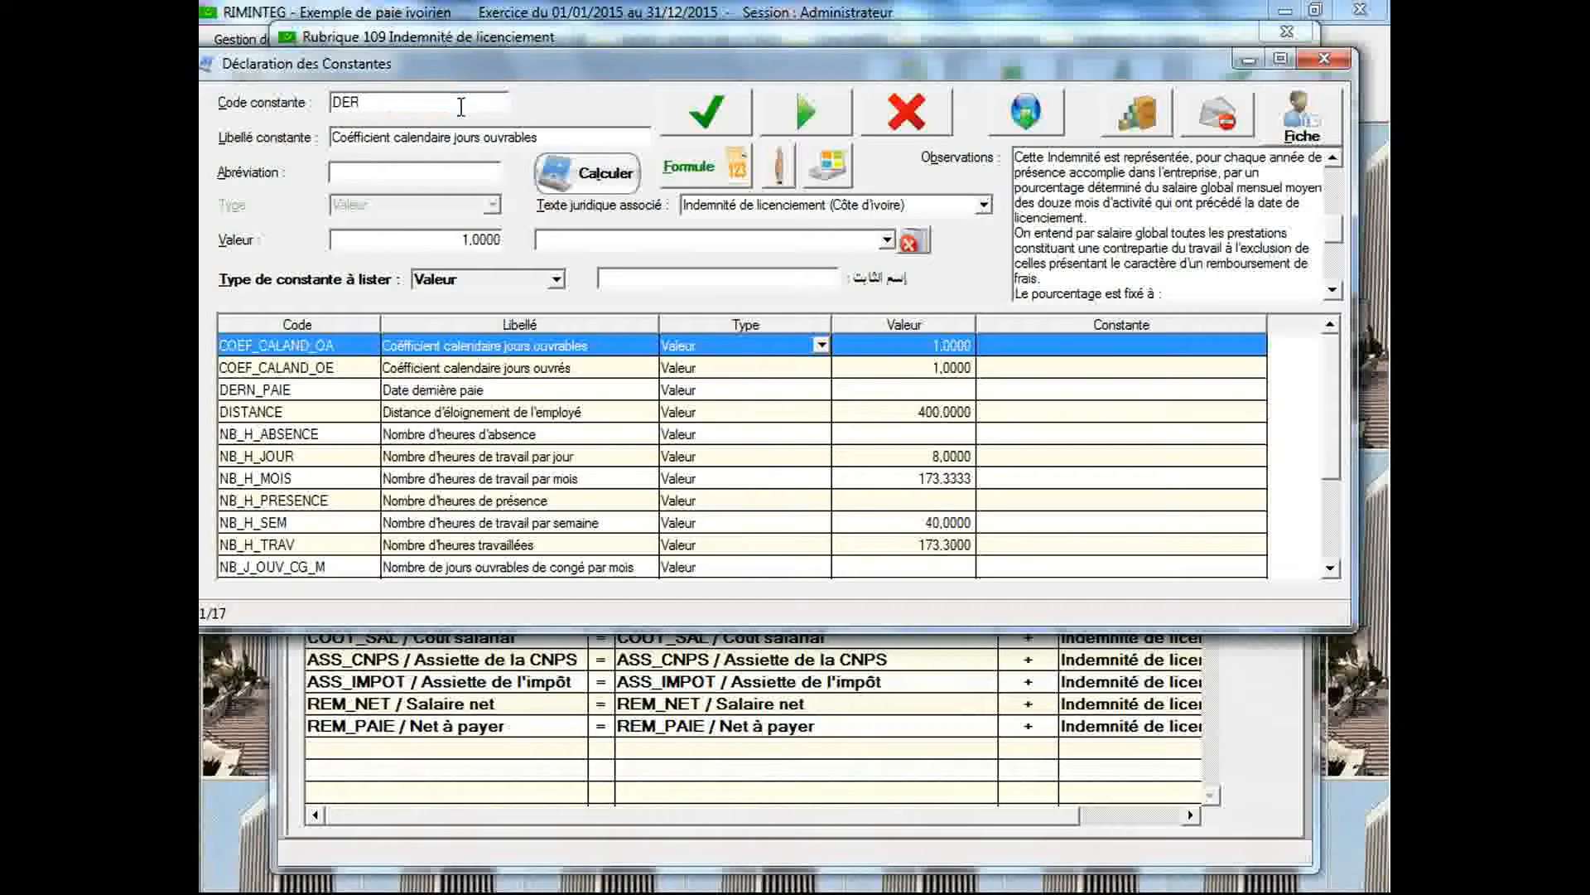
type("*")
key("Return")
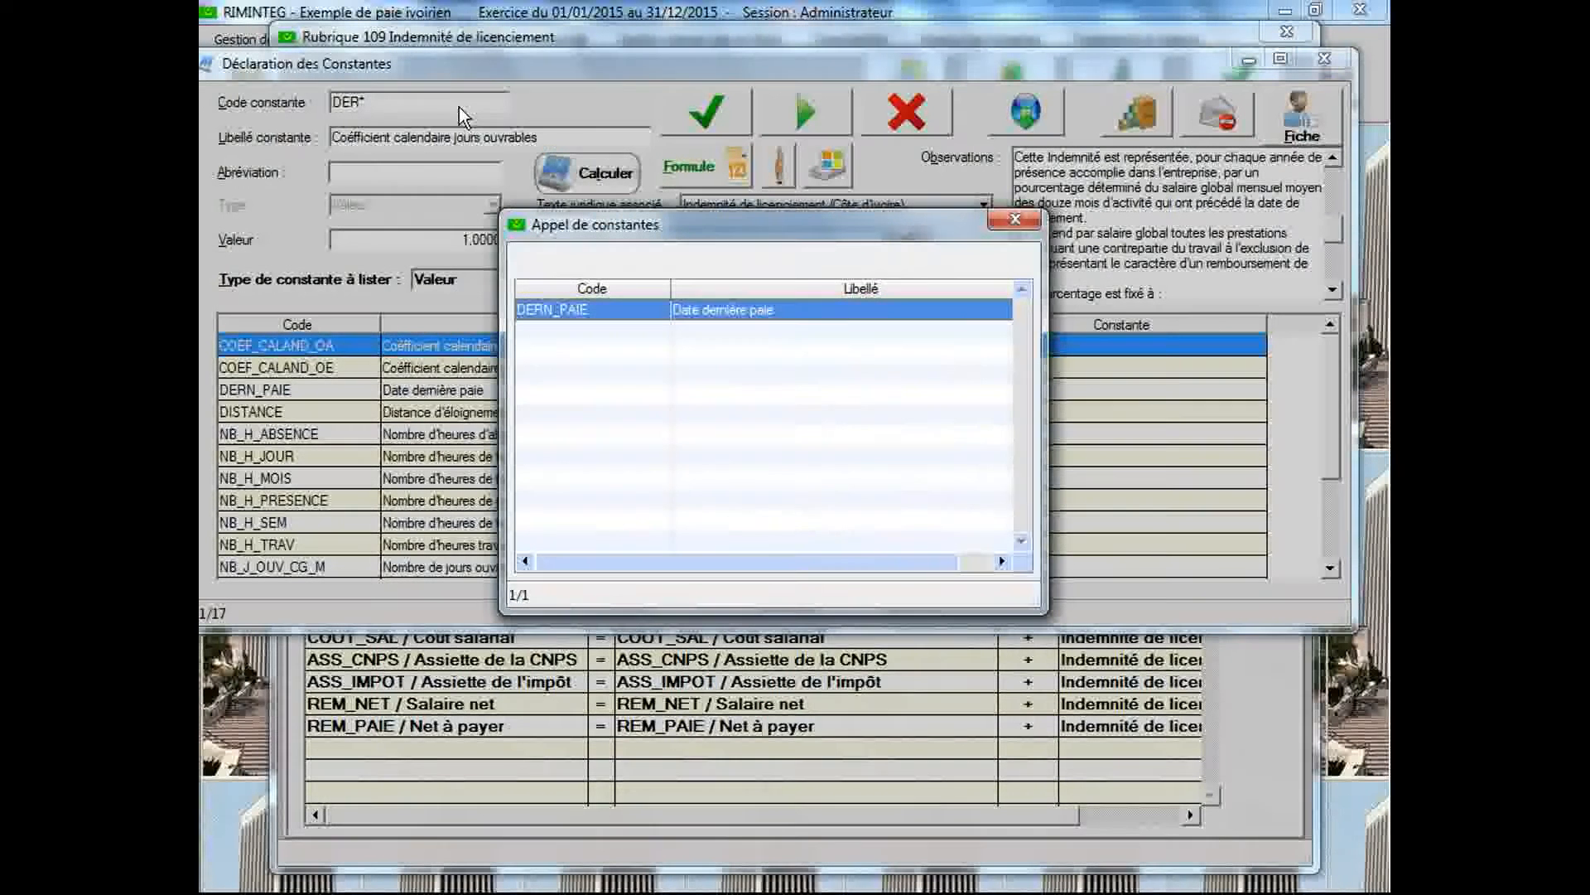
double_click(733, 310)
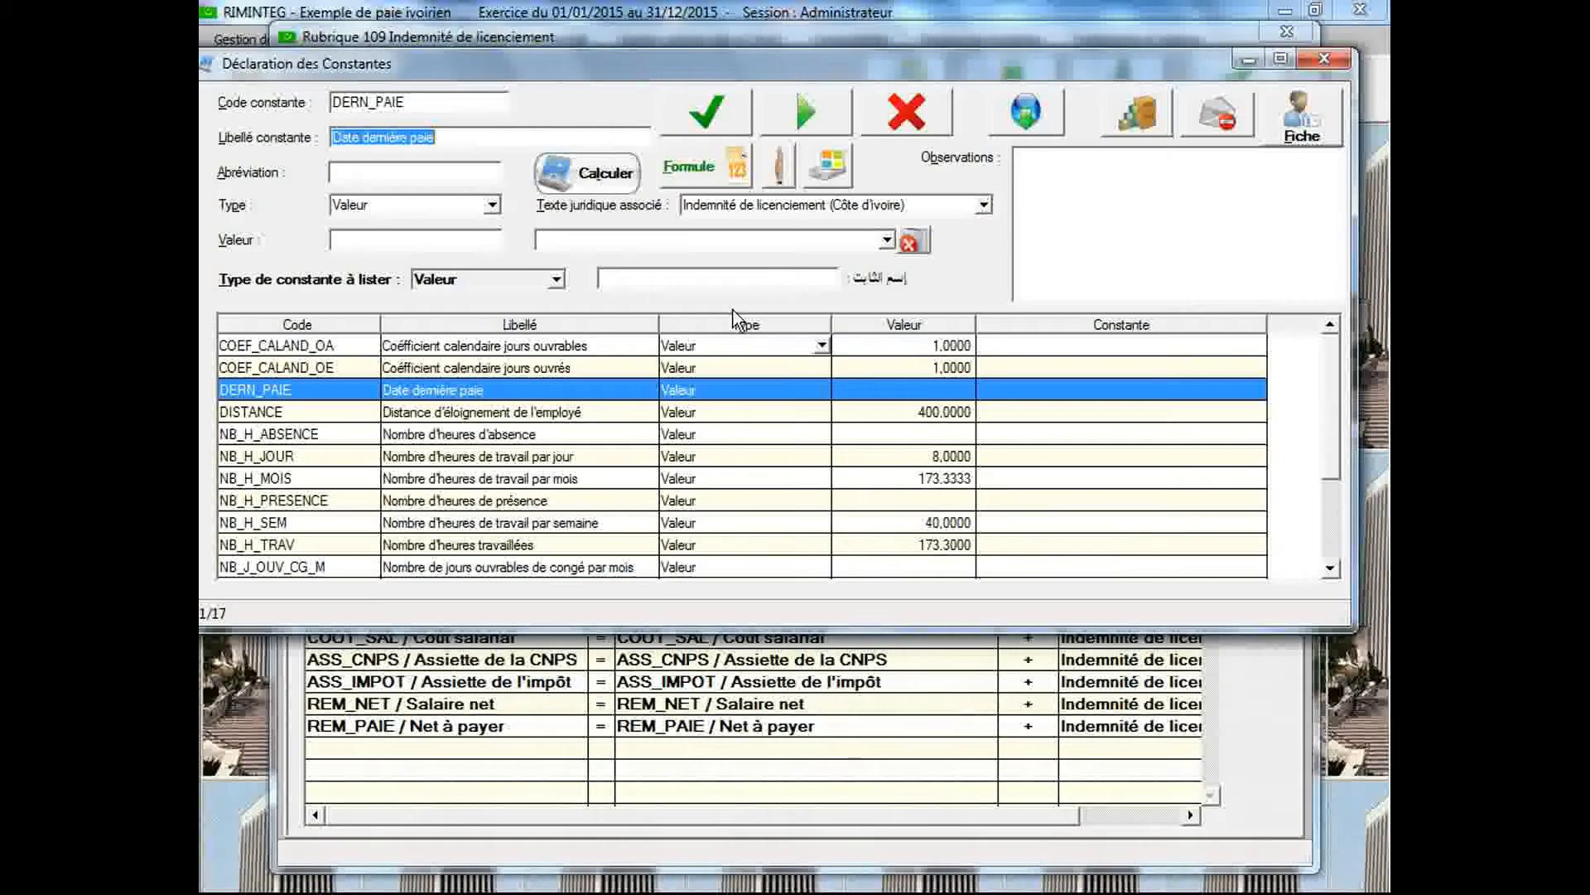
left_click(469, 242)
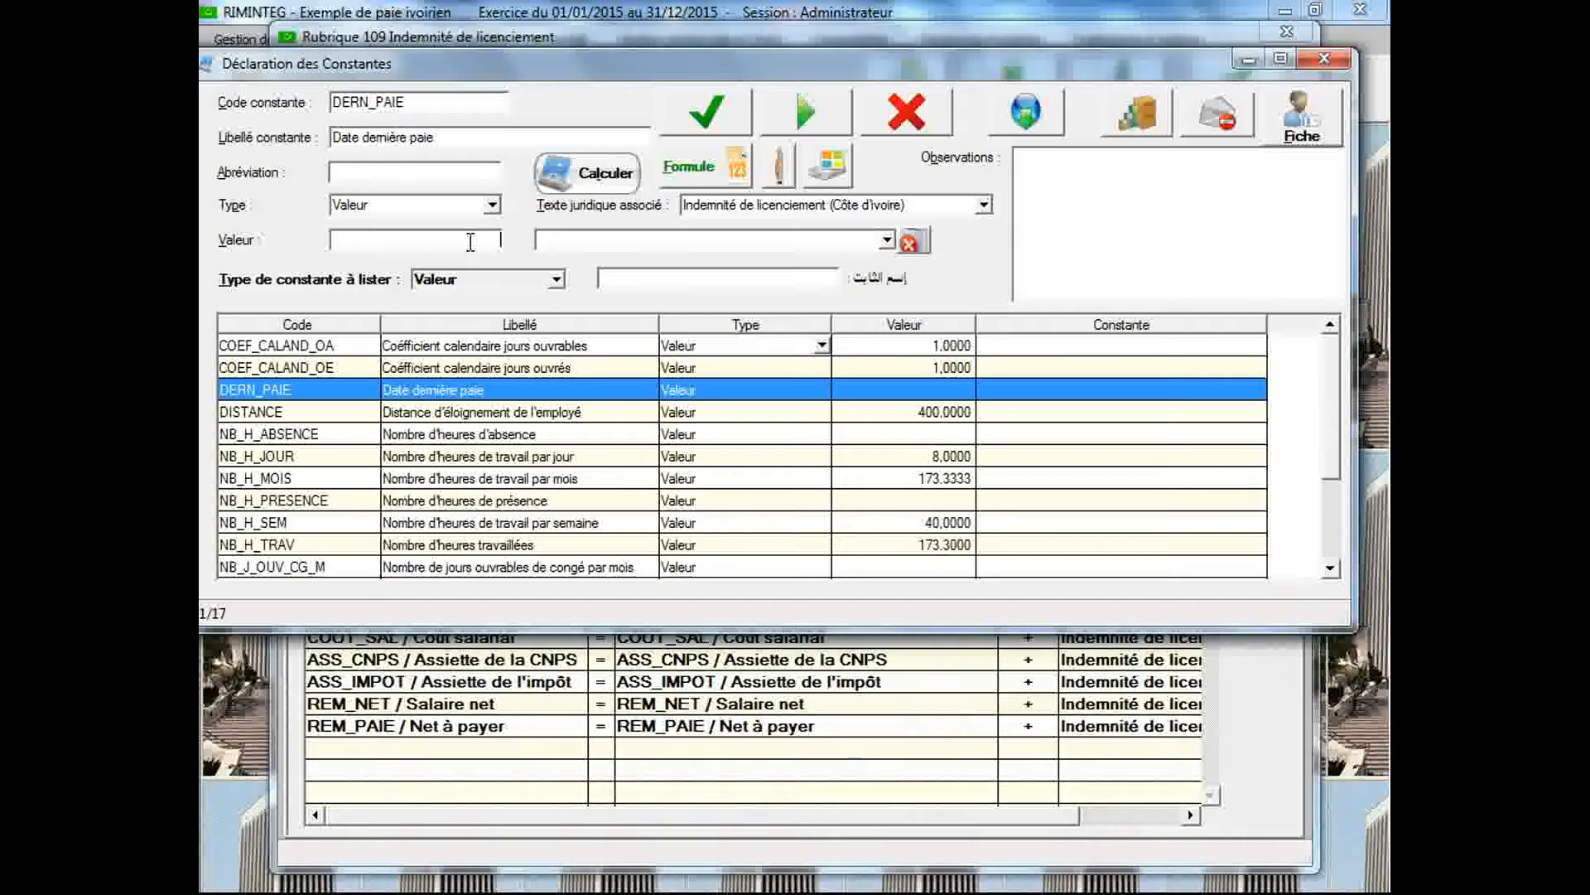
Enter a new constant with code DATE_REF_DEP and label "Date de reférence départ"
left_click(459, 104)
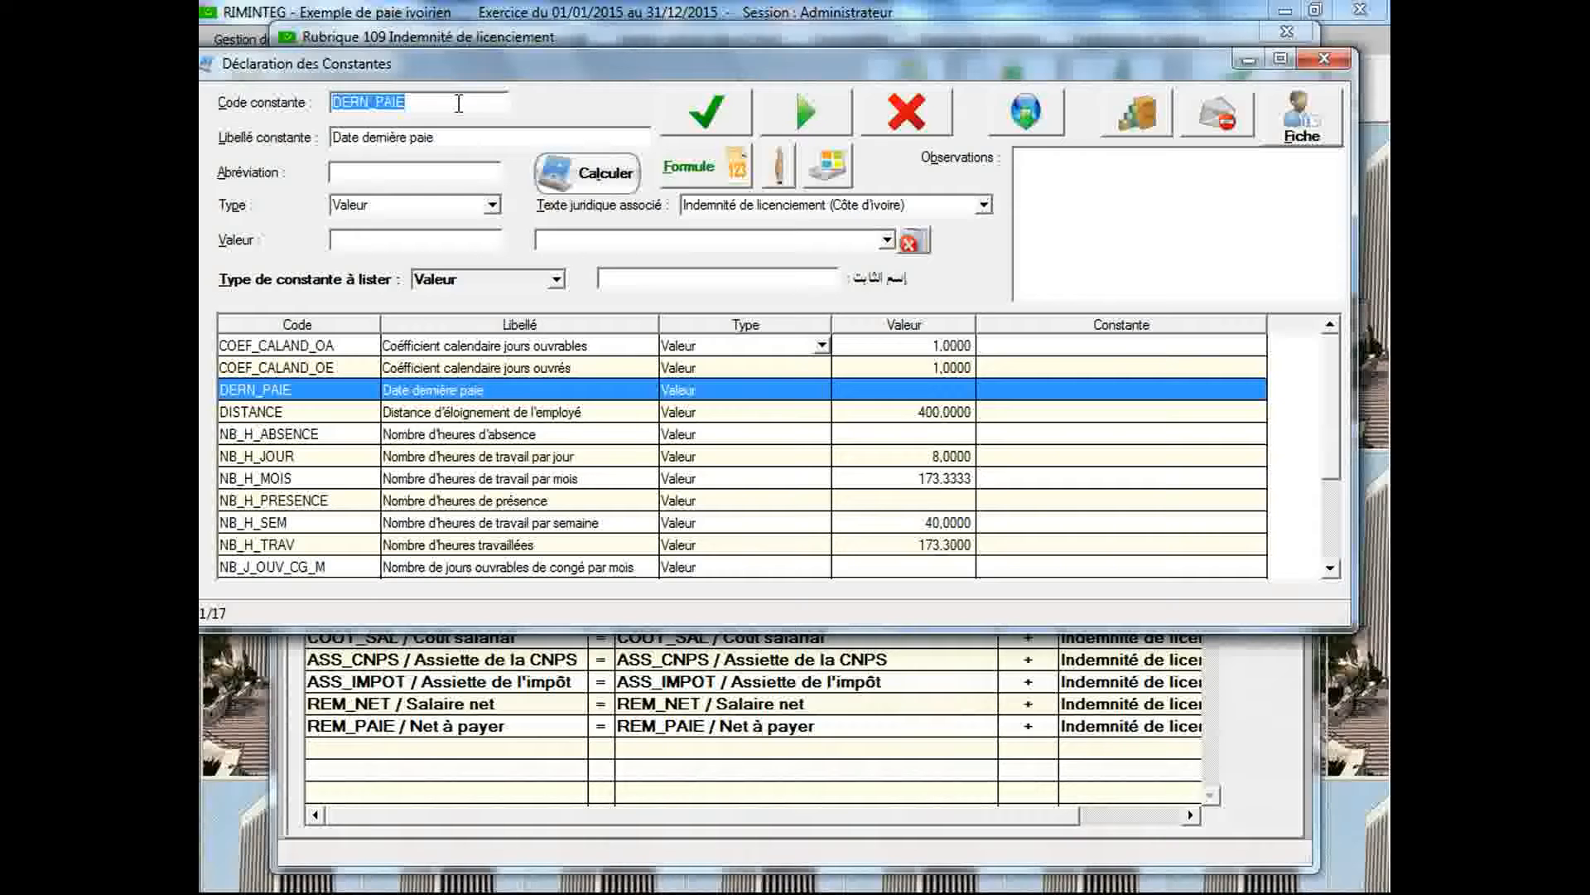
type("DATE_REF_DEP")
key("Tab")
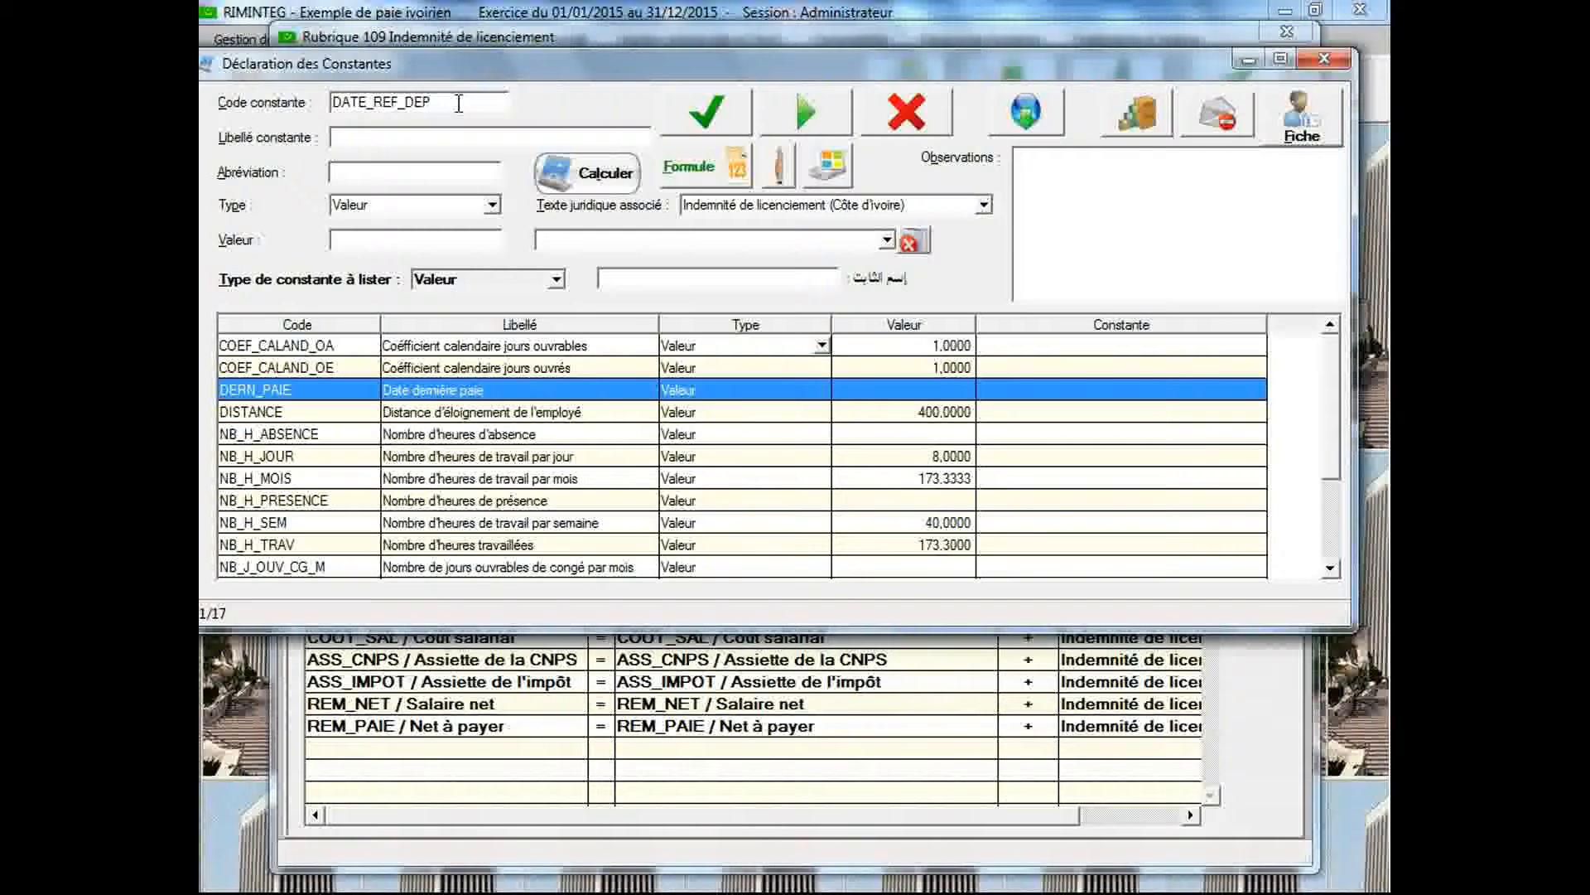
left_click(456, 136)
type("Date de référence dé")
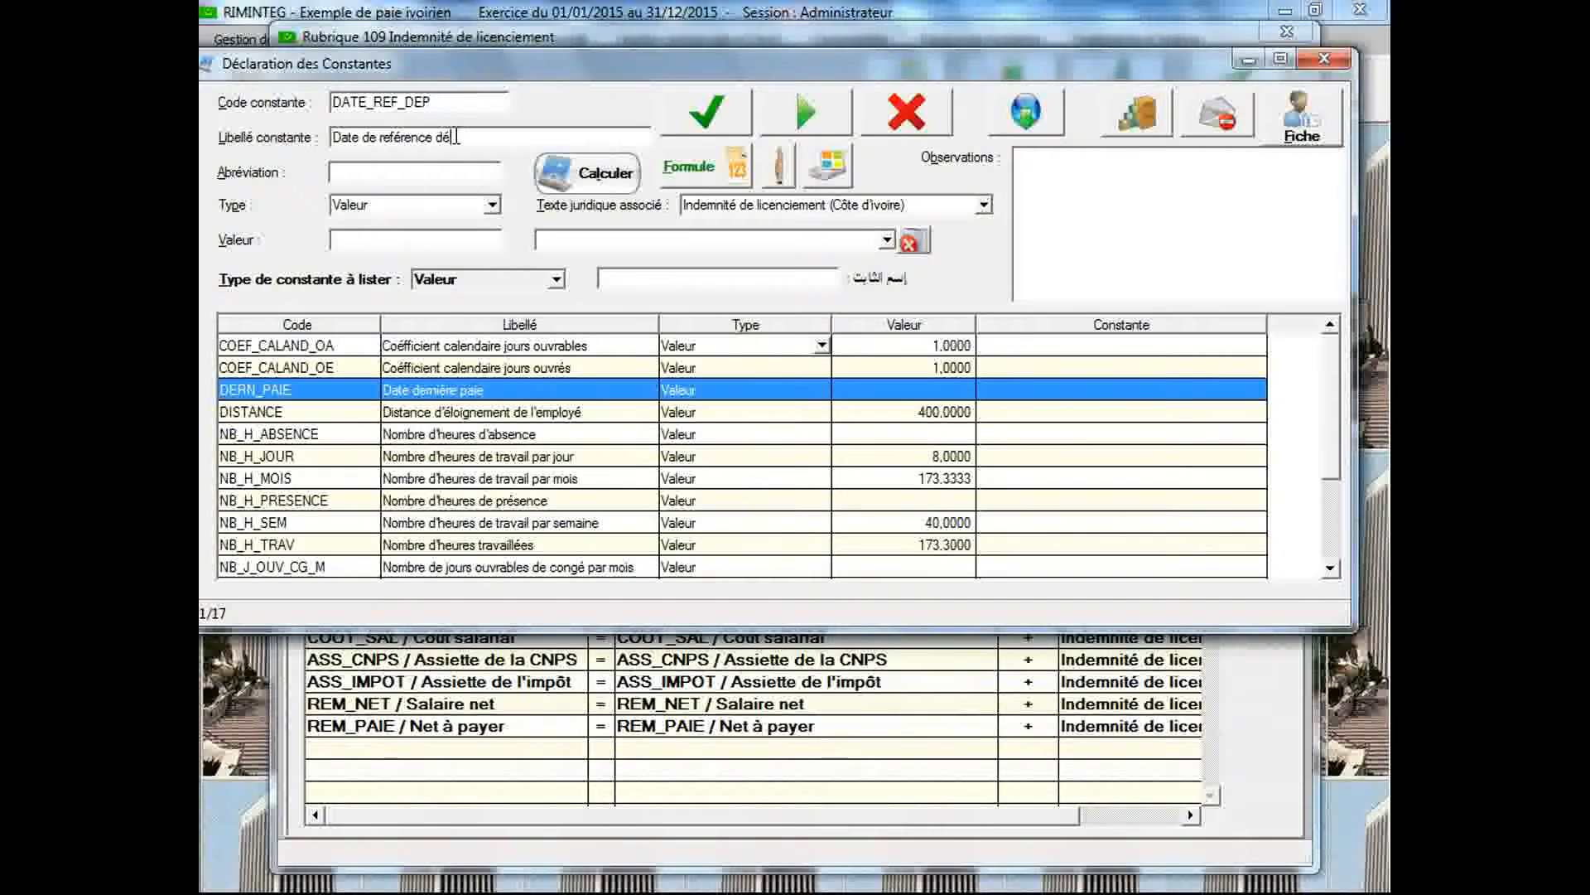
type("part")
Set the DATE_REF_DEP constant's type to Calendrier, save it and enlarge the declaration window to show more of the constants list
left_click(493, 205)
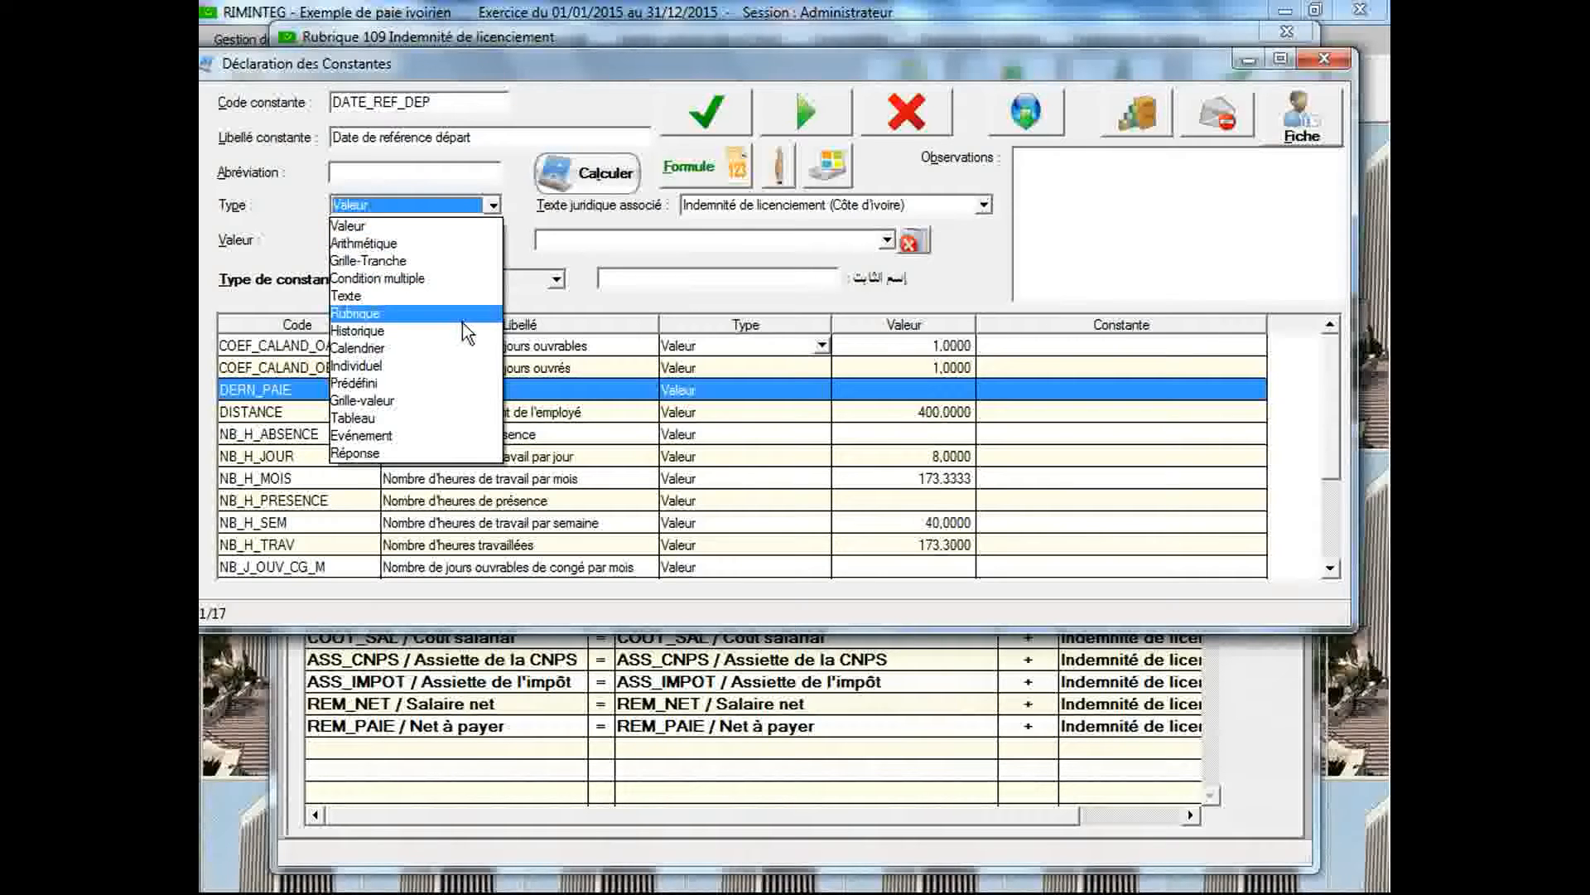
left_click(454, 347)
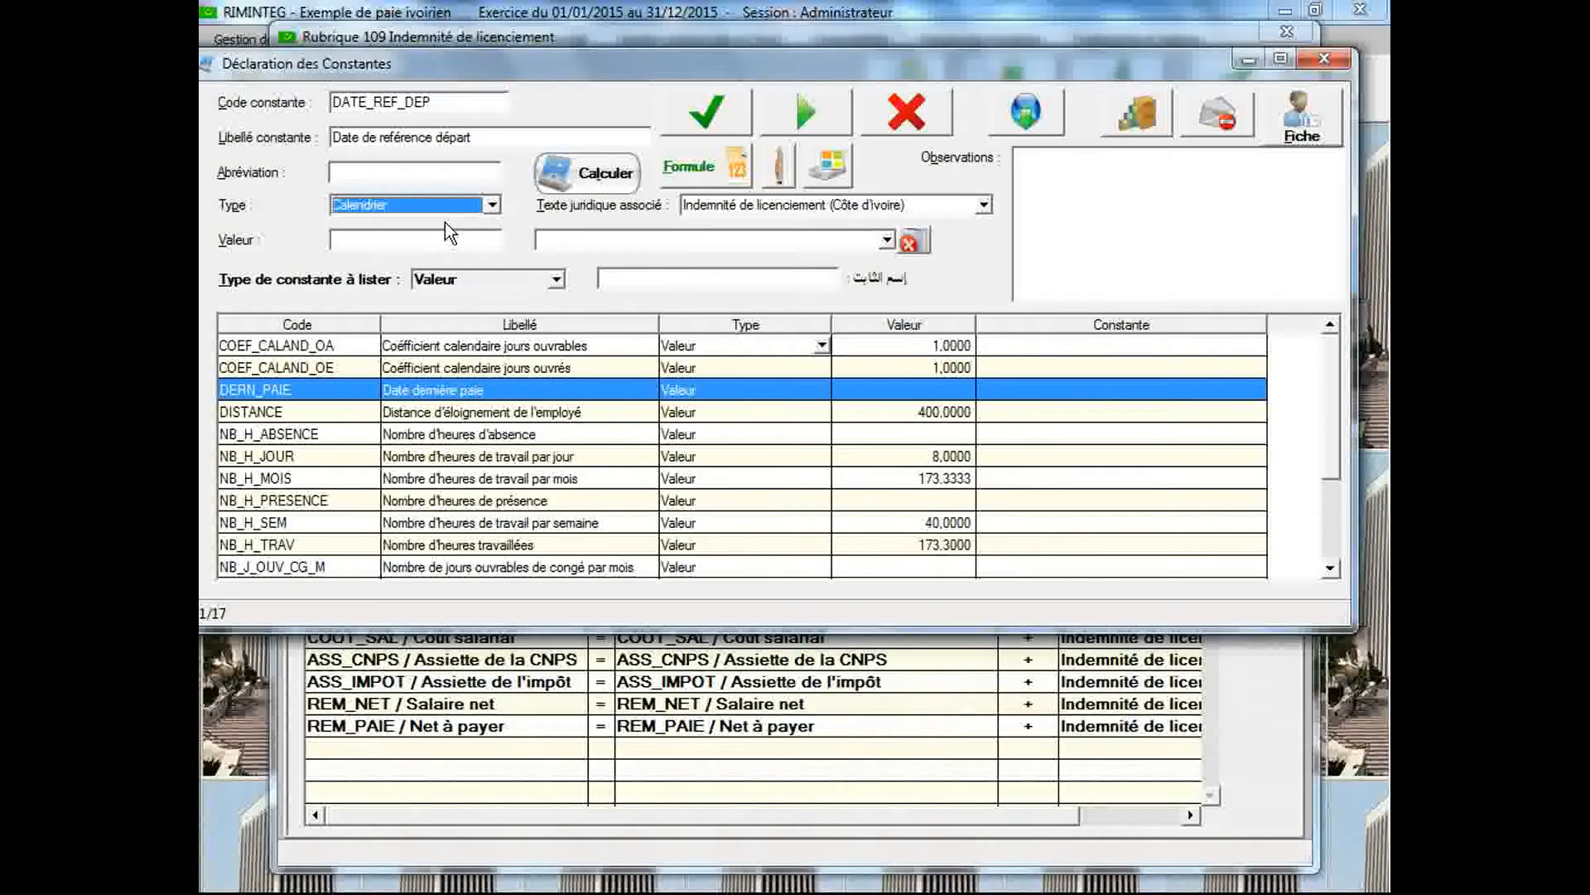
left_click(700, 116)
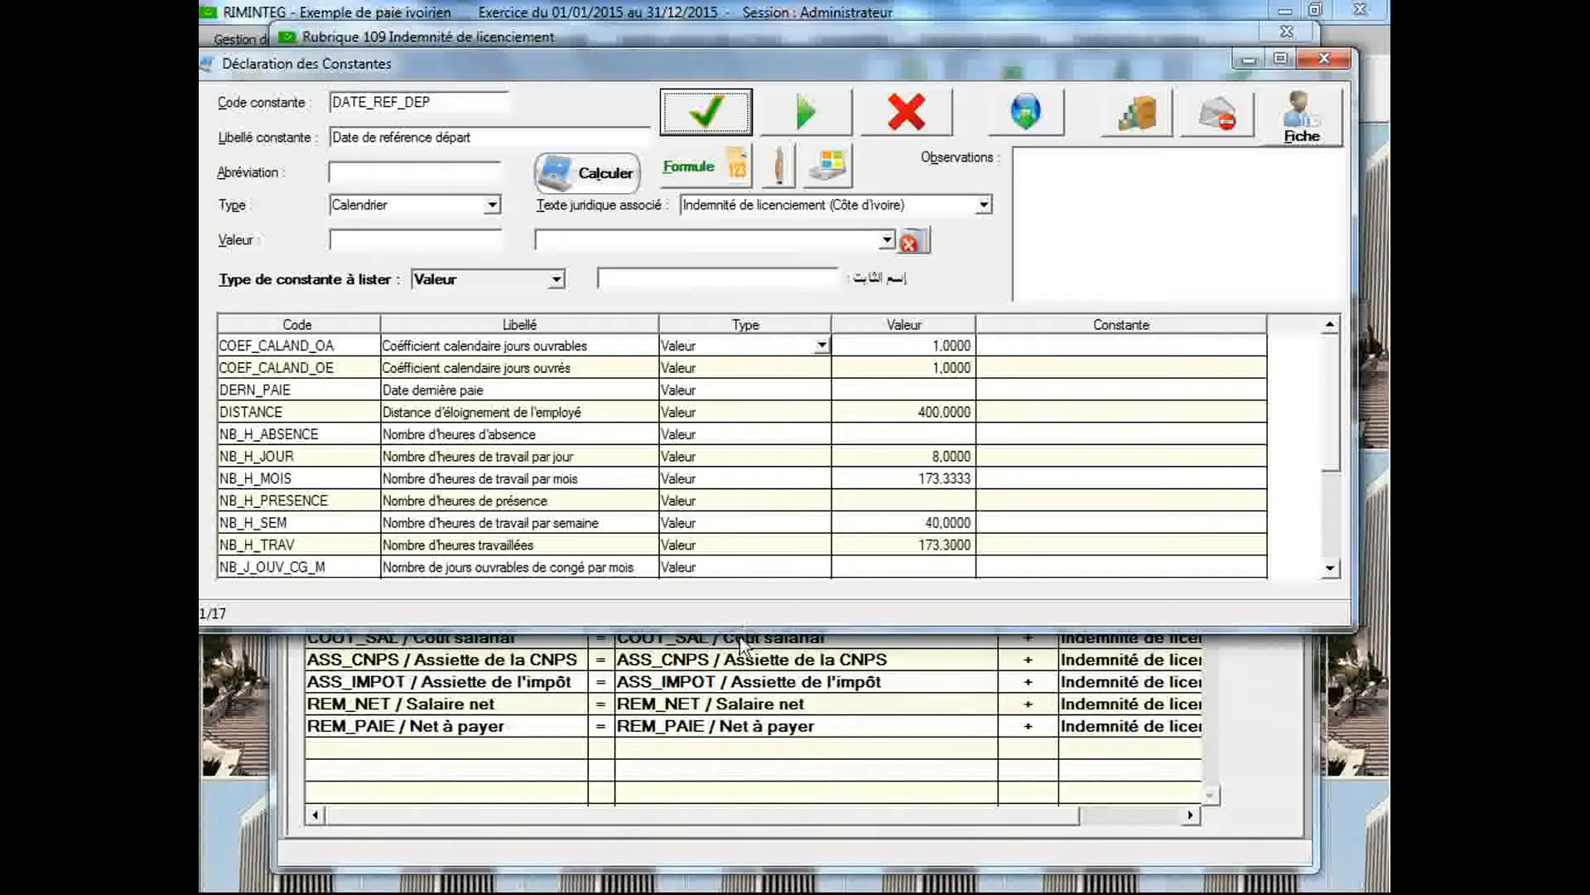
left_click_drag(744, 627, 744, 831)
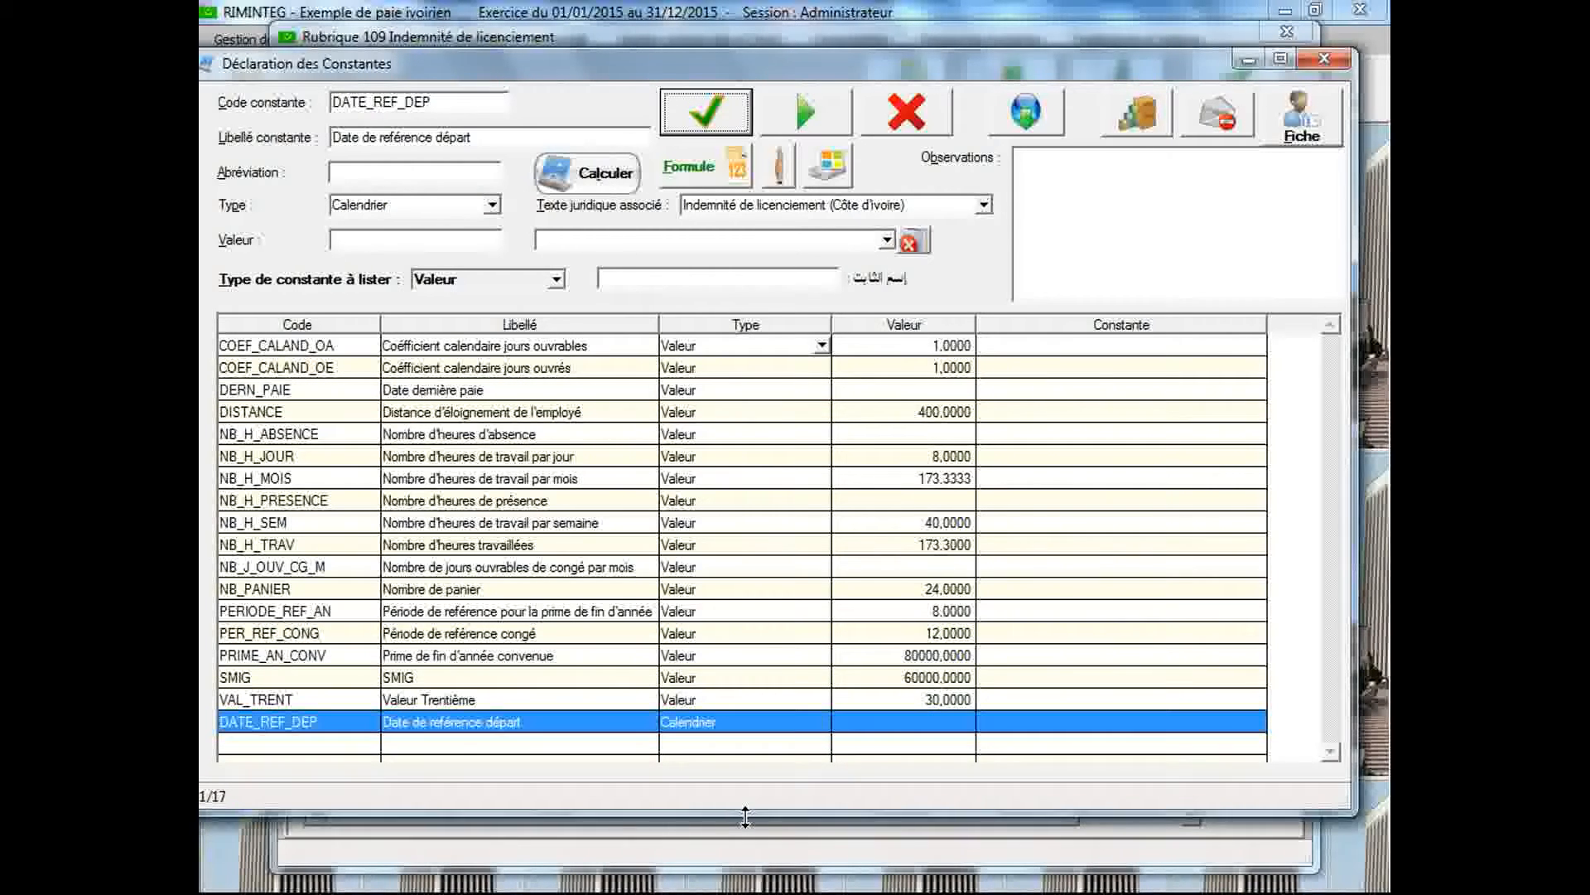
Define DATE_REF_DEP as "Date calculée à partir d'un nombre de mois" with DERN_PAIE / Date dernière paie as its reference date
double_click(529, 725)
left_click_drag(608, 227, 682, 102)
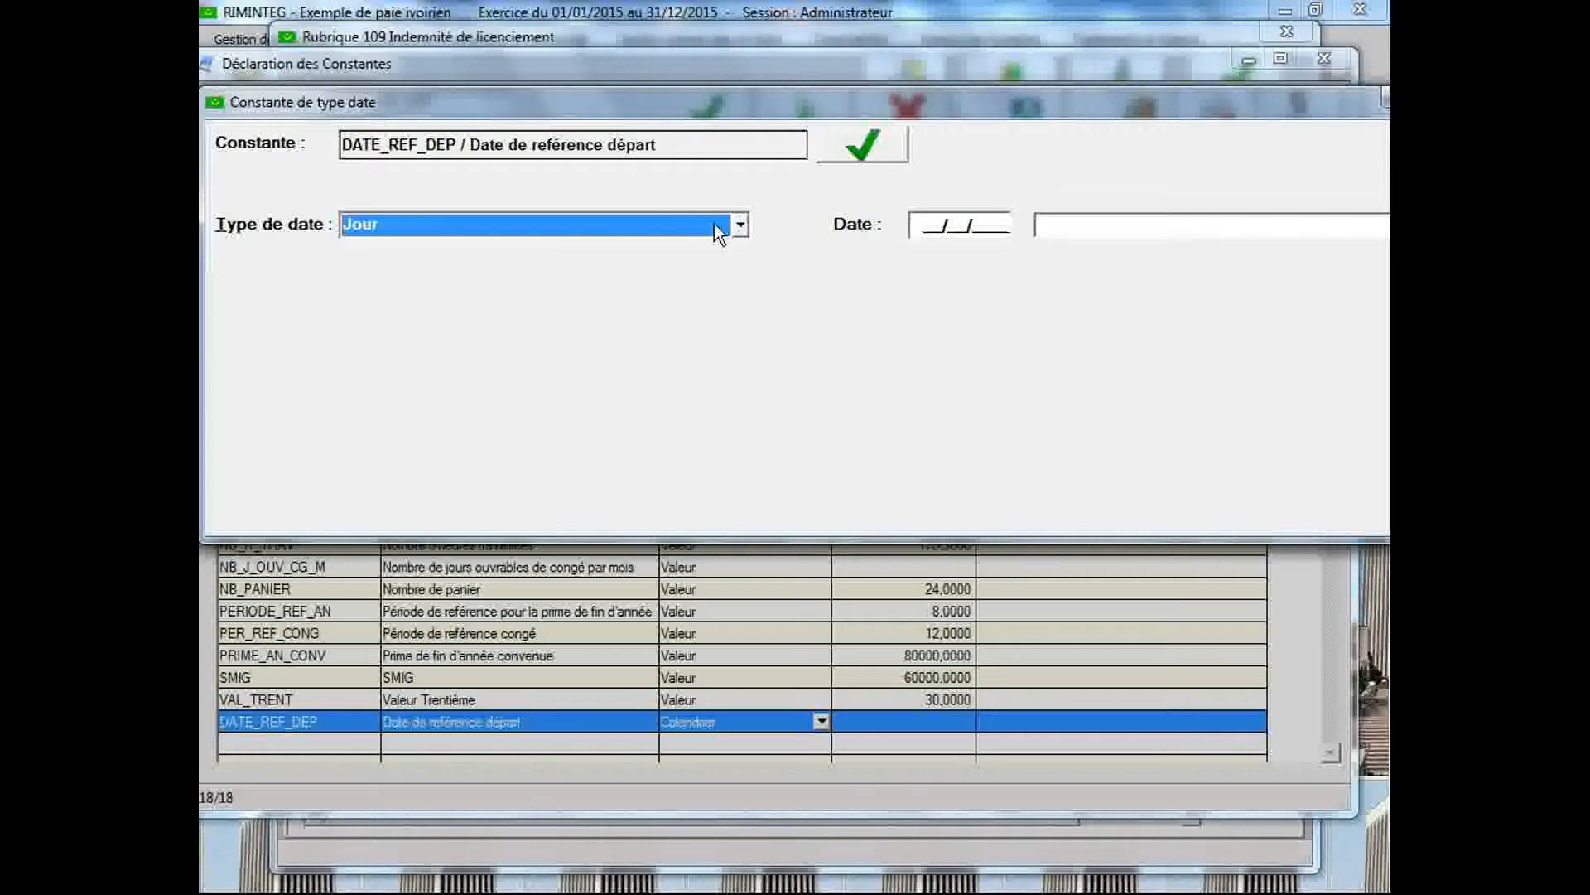
left_click(740, 226)
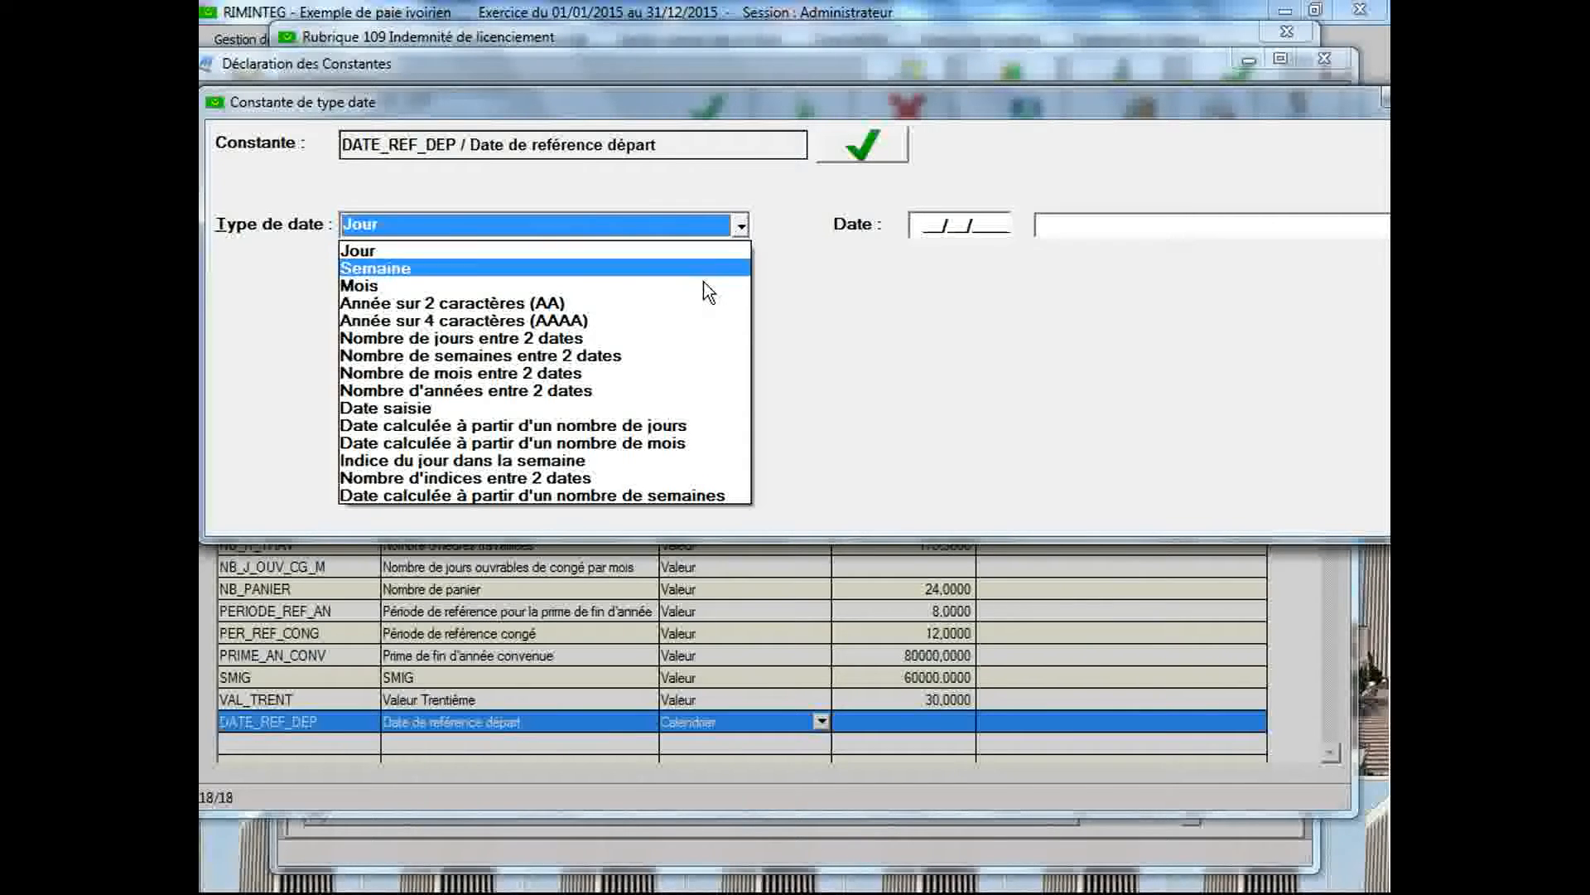
left_click(648, 441)
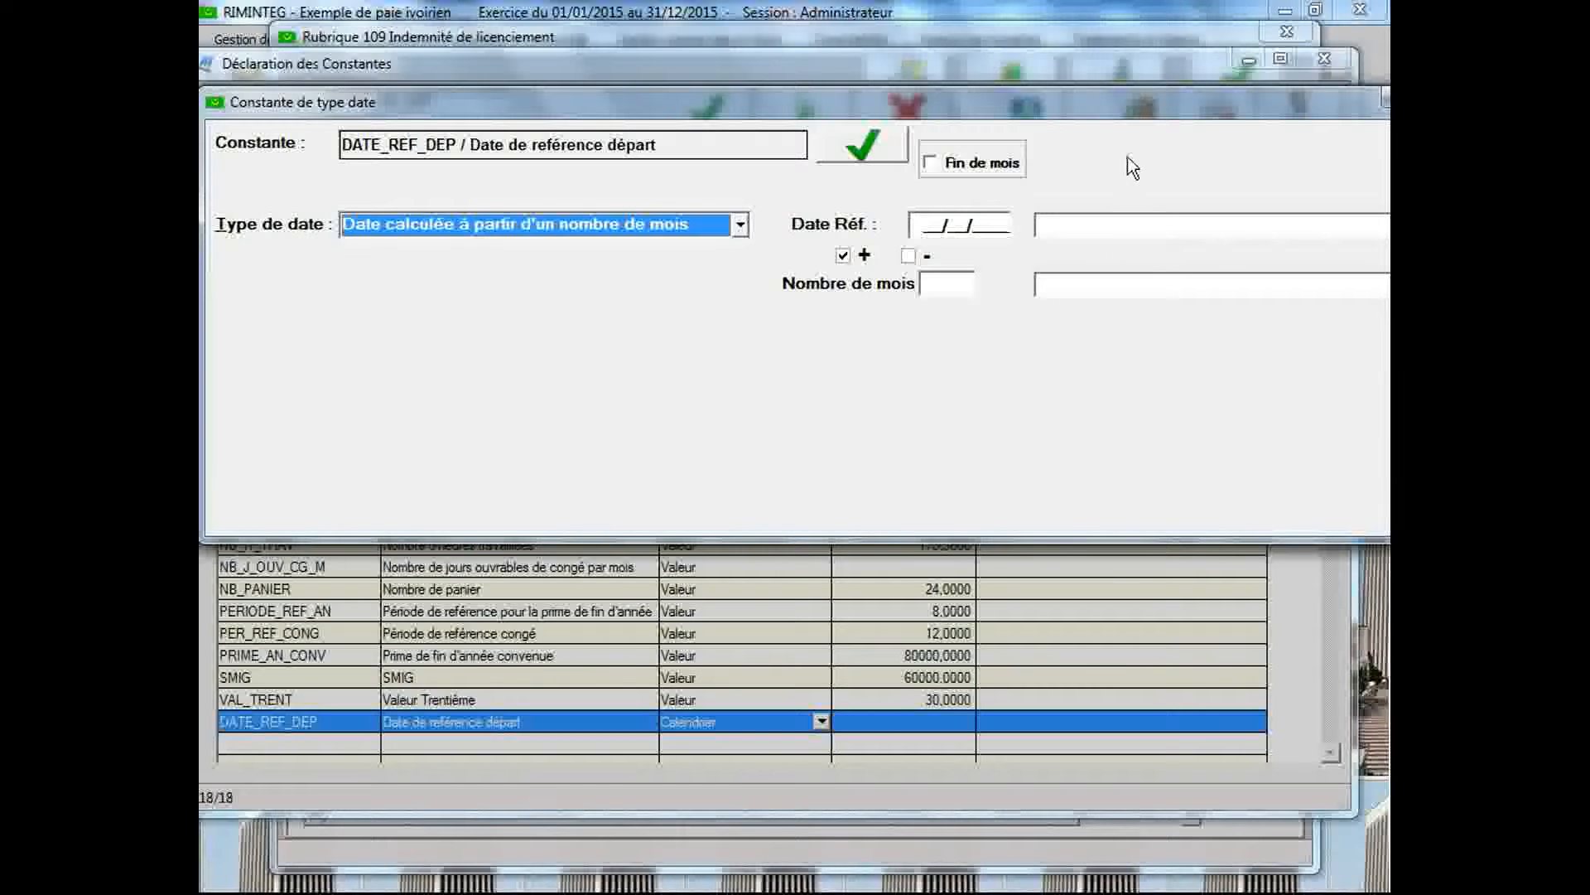
left_click_drag(1110, 105, 936, 147)
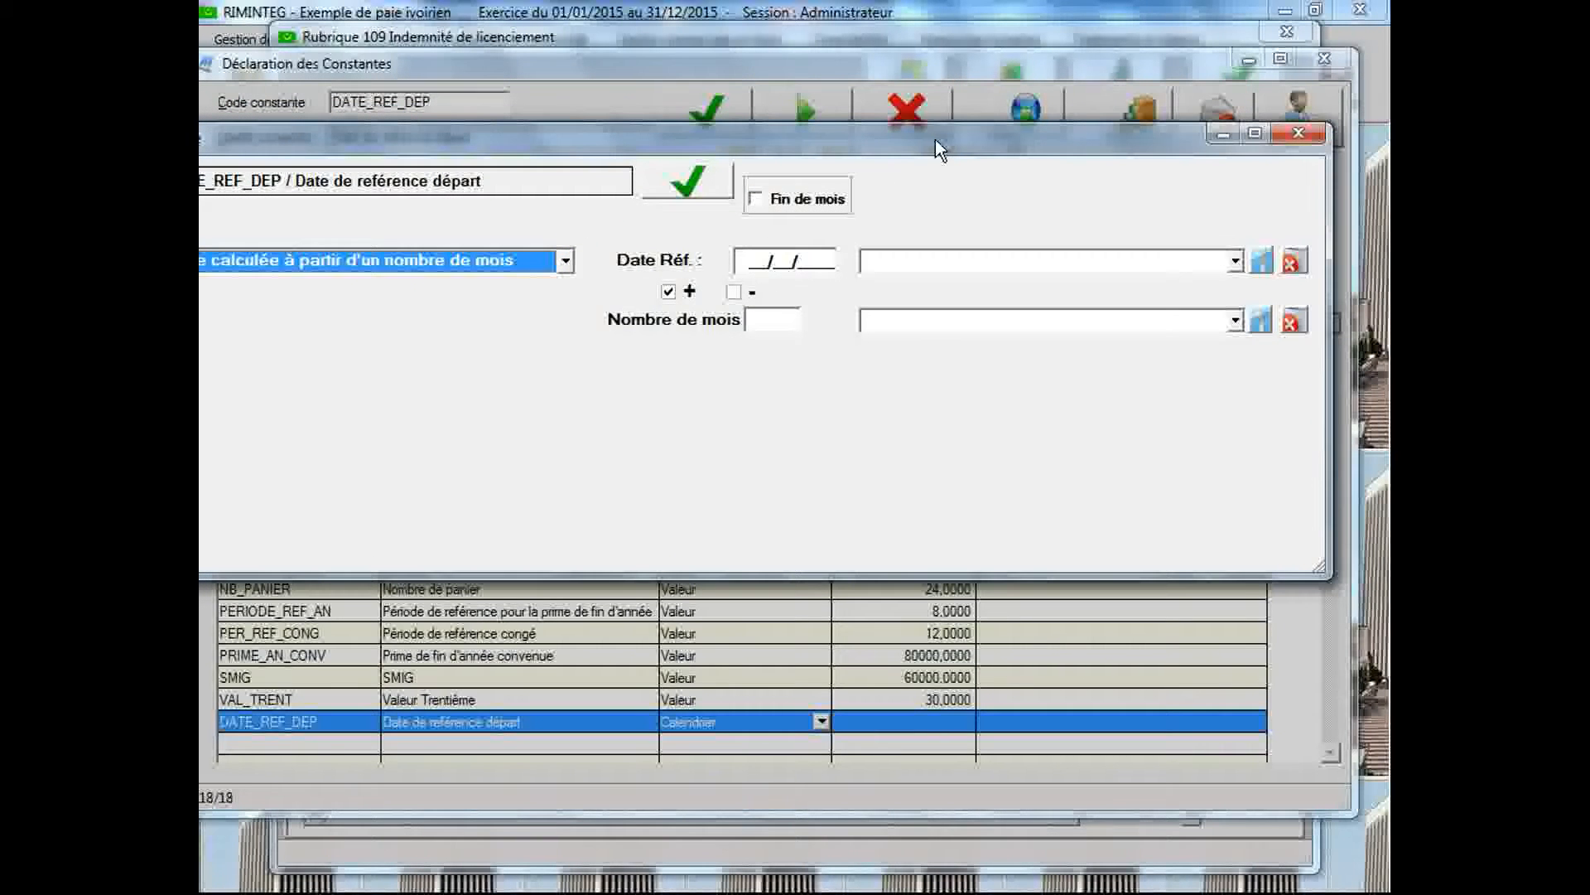
left_click(1235, 262)
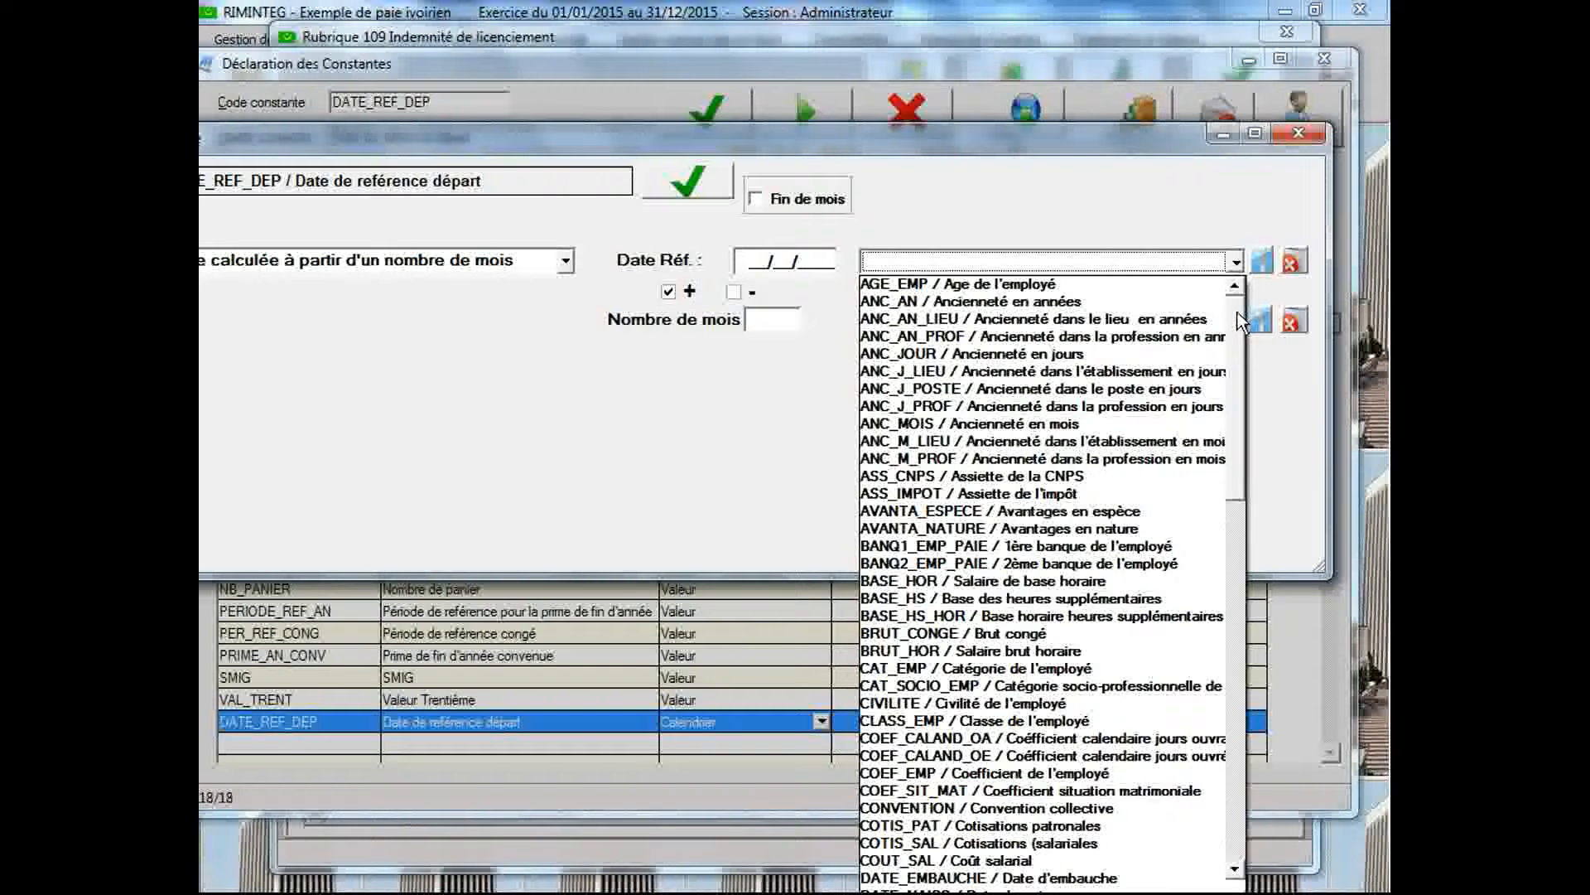
left_click_drag(1237, 312, 1236, 440)
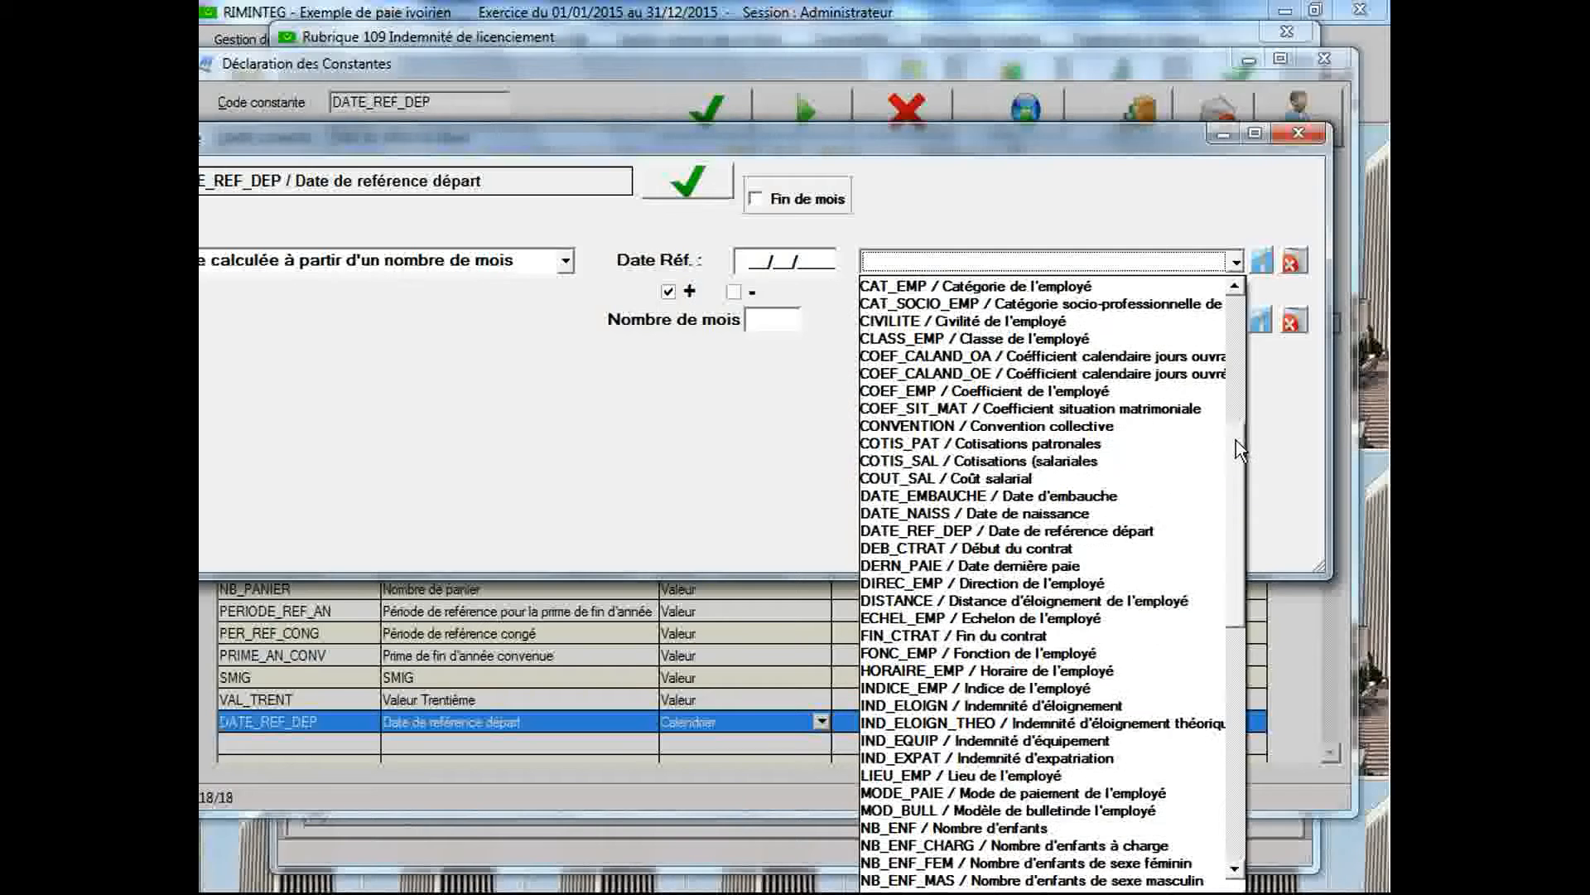
left_click(1101, 562)
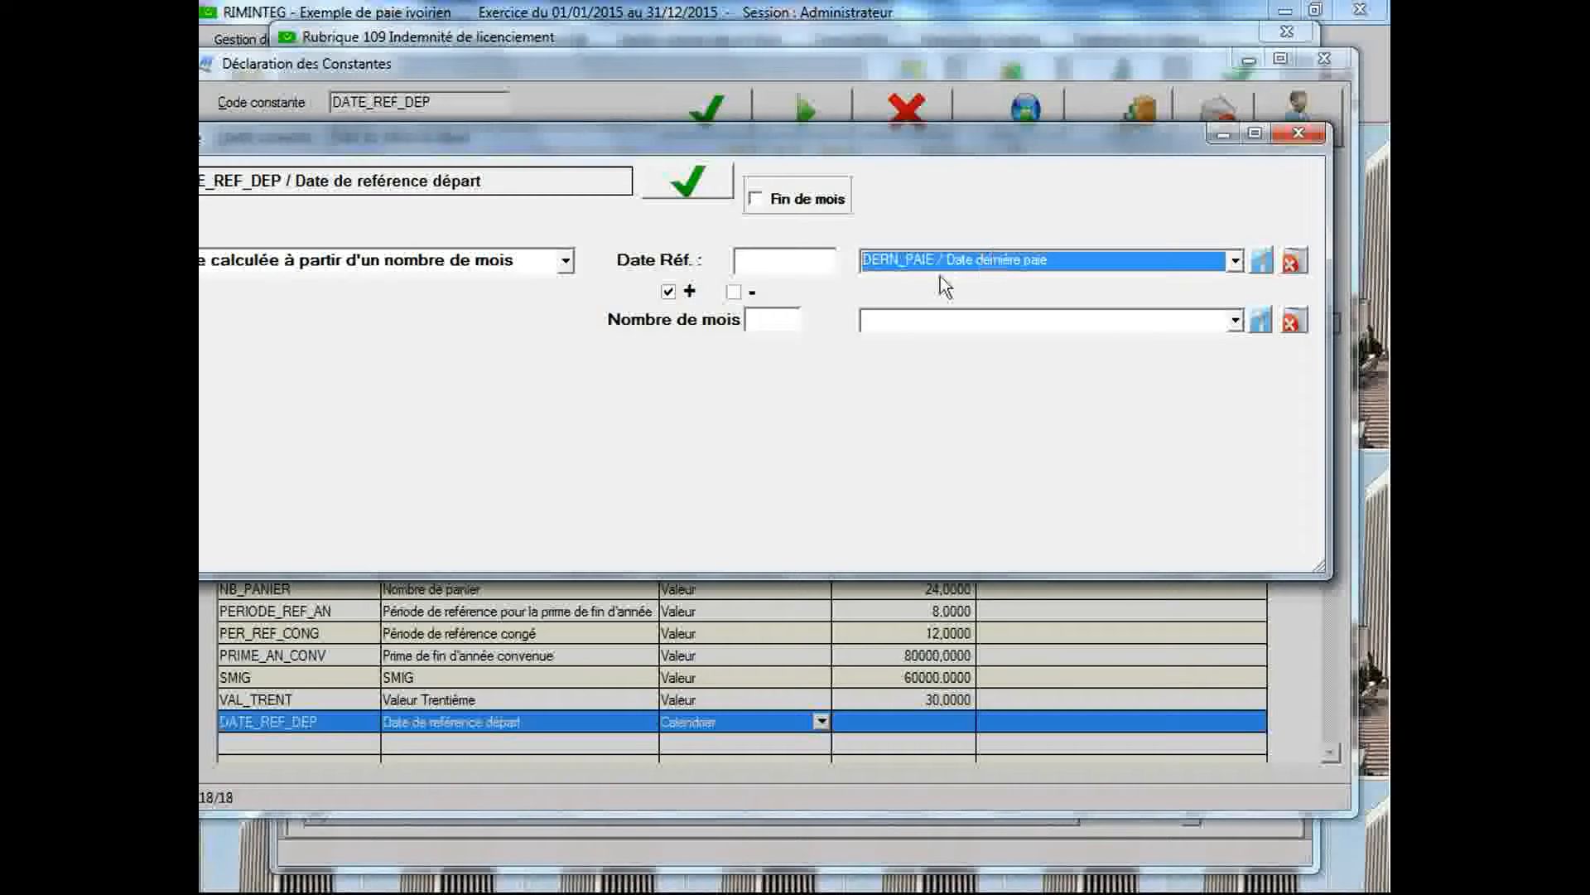
Subtract 12 months from the reference date, save the date definition and close it
left_click(734, 292)
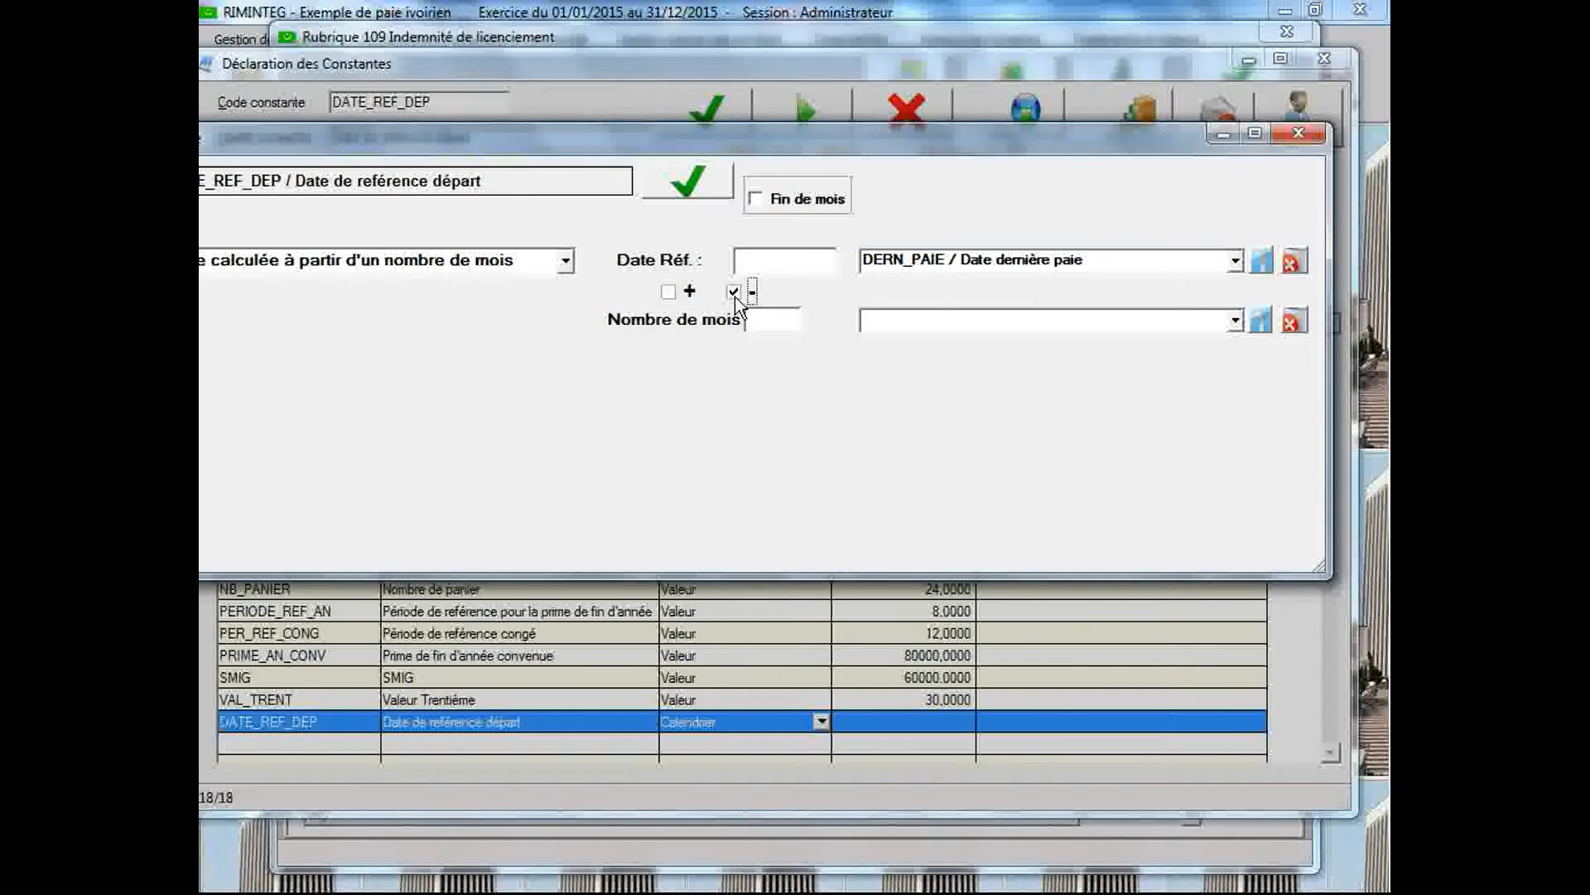
left_click(777, 319)
type("12")
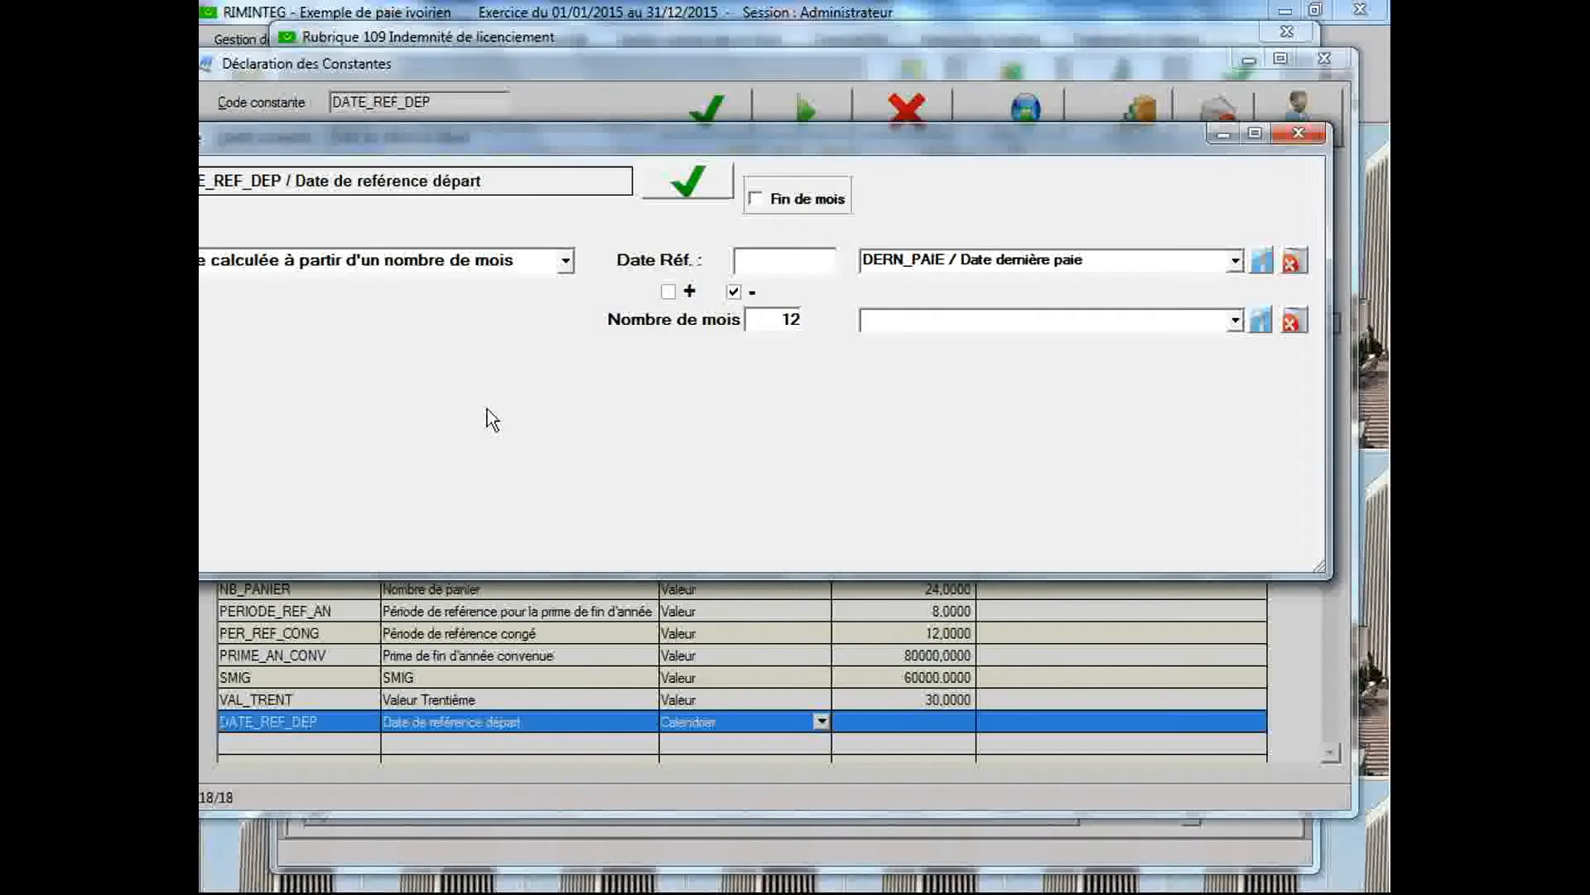
left_click_drag(580, 146, 762, 139)
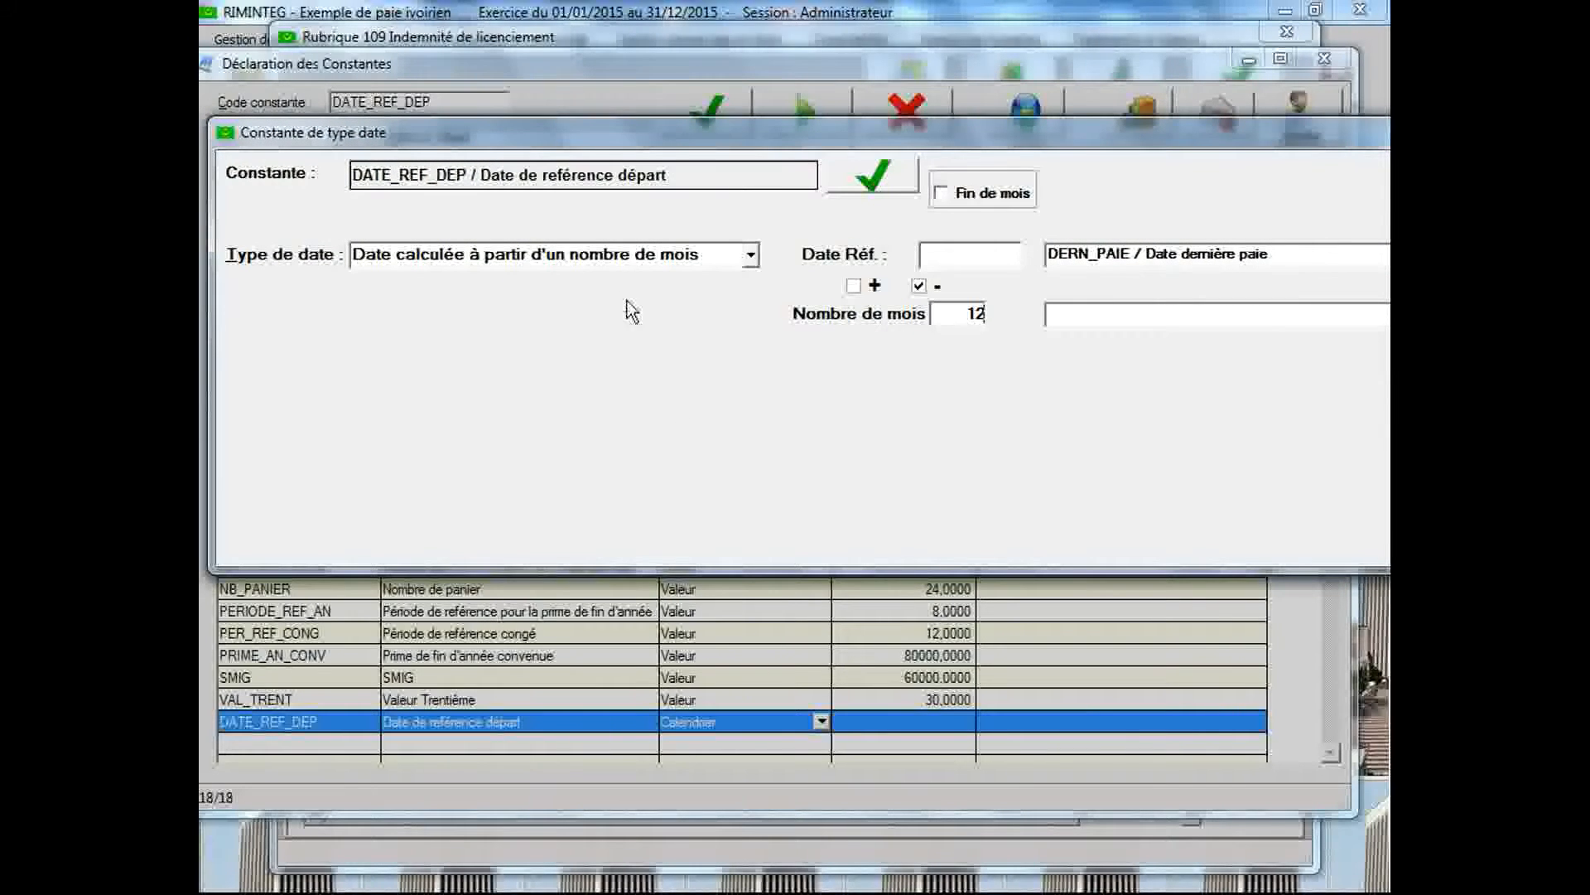
left_click(877, 178)
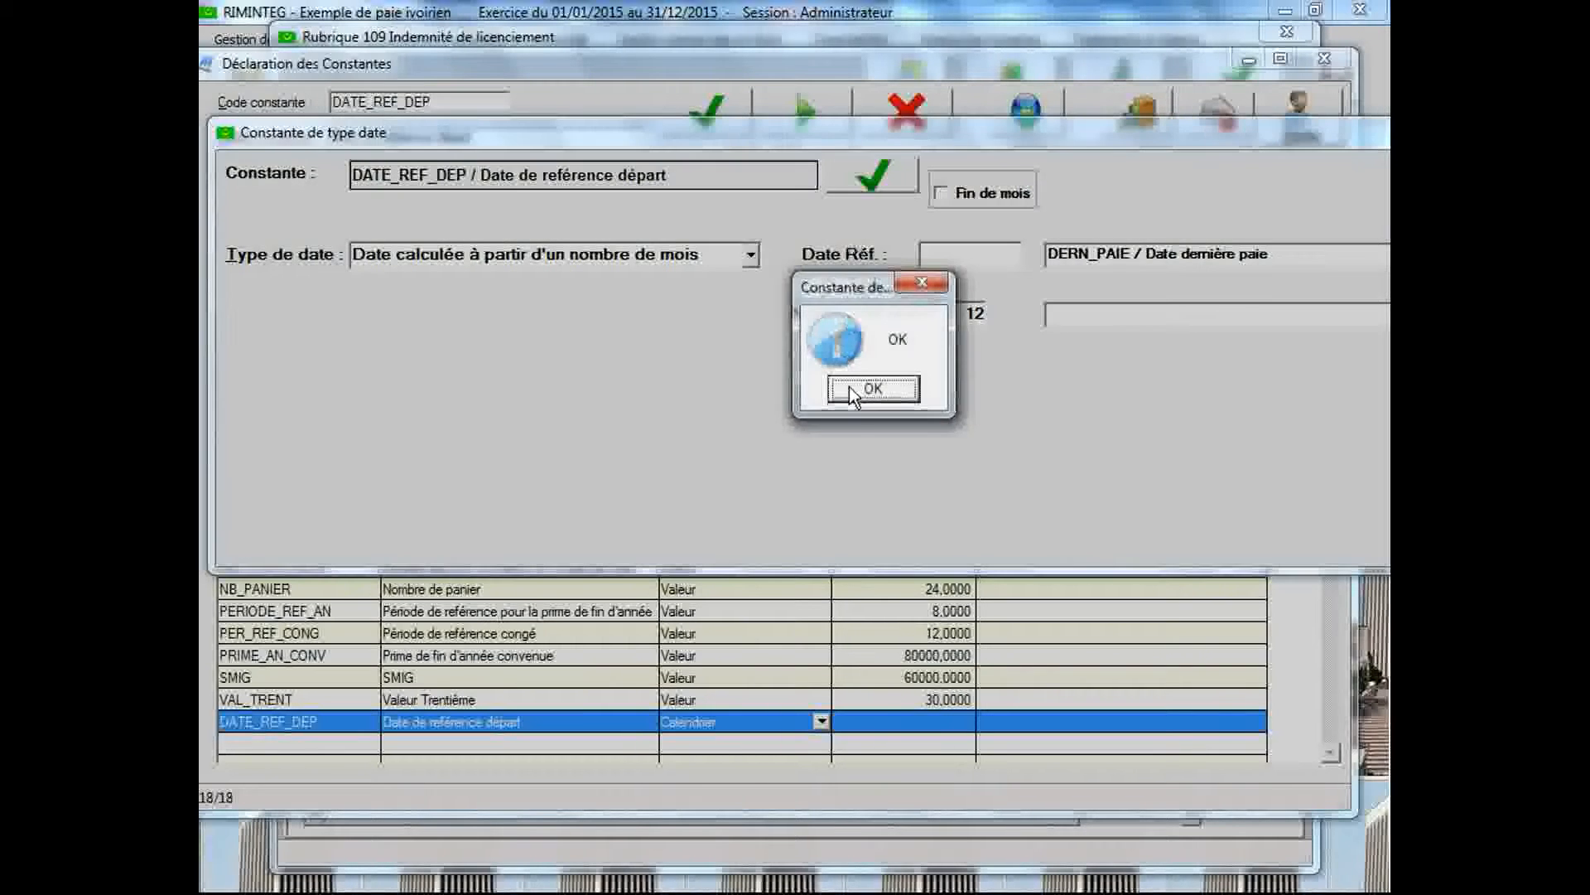
left_click(845, 388)
left_click_drag(1036, 141, 831, 212)
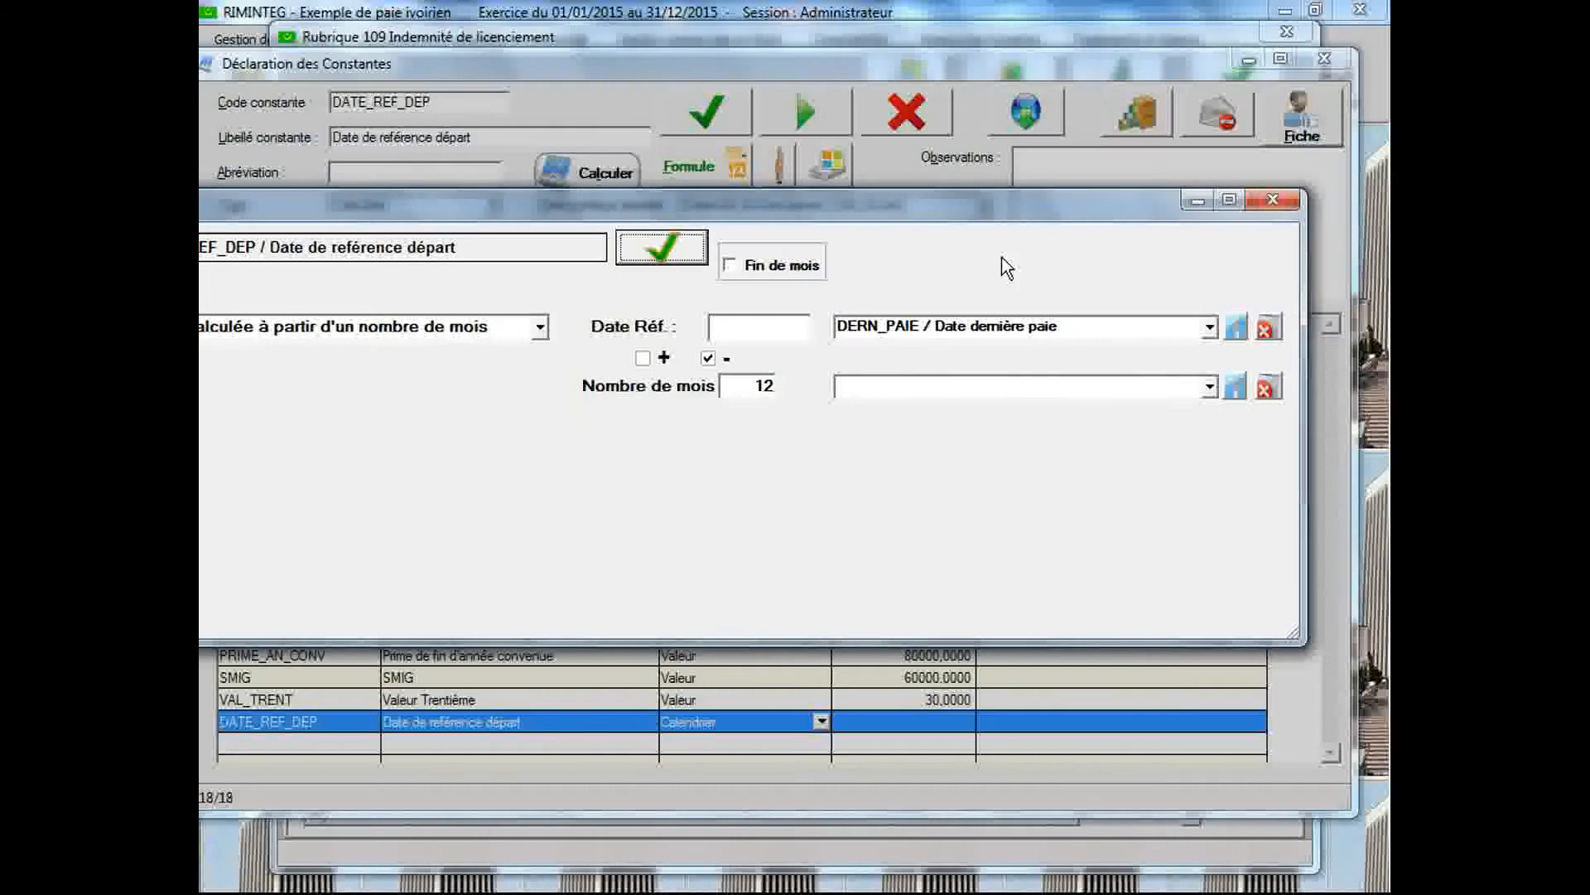
left_click(1272, 199)
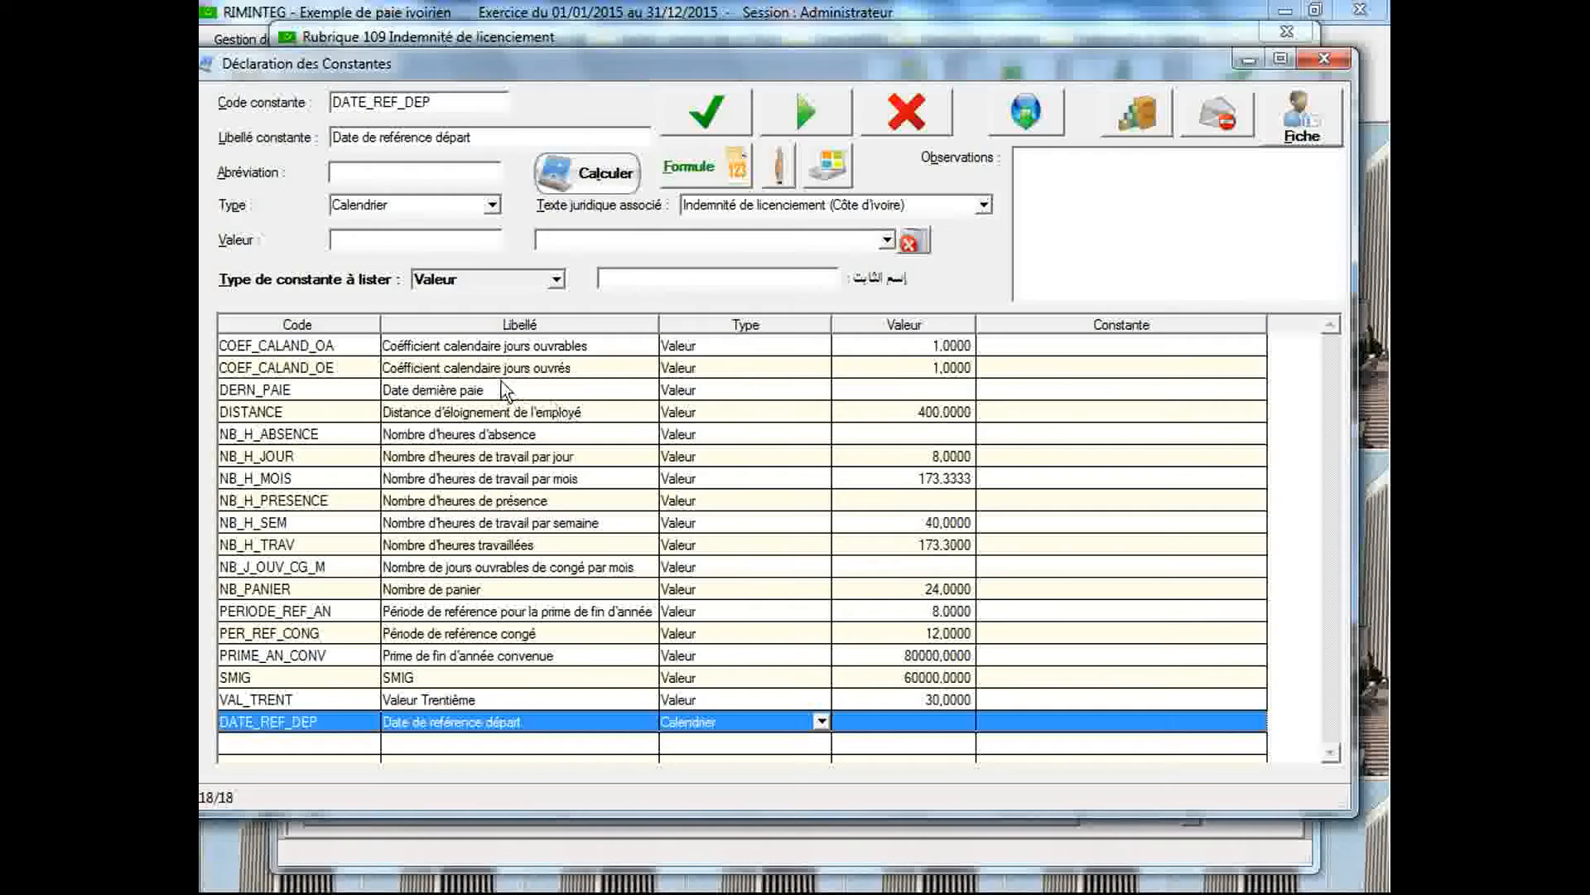
Display the legal text "Indemnité de licenciement (Côte d'Ivoire)" and read Article 39 through the passage on how the indemnity is calculated
double_click(447, 101)
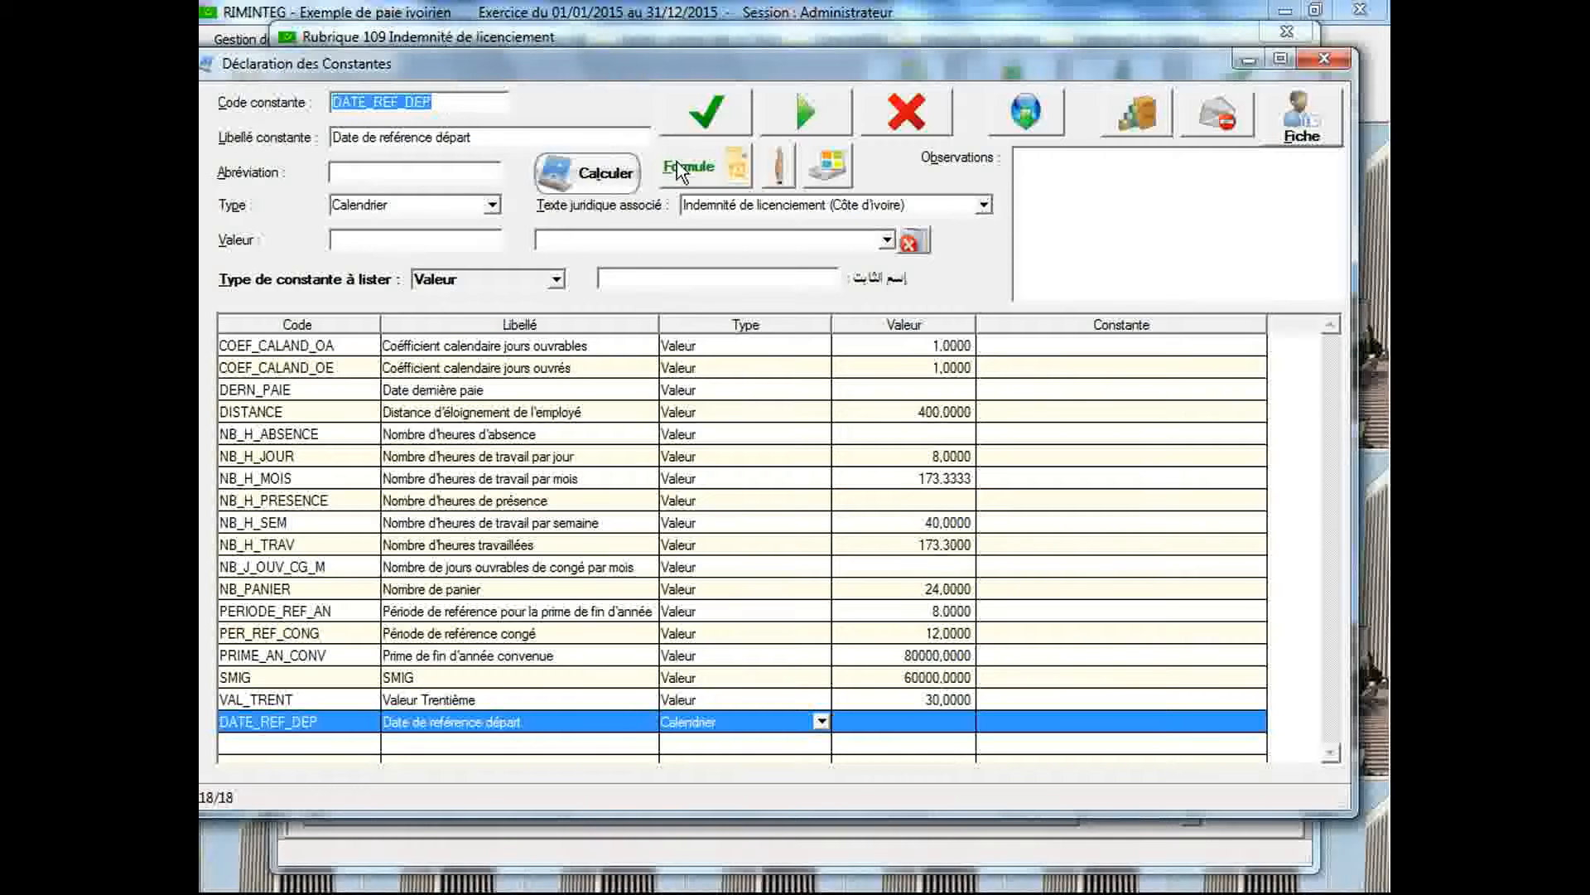
left_click(746, 204)
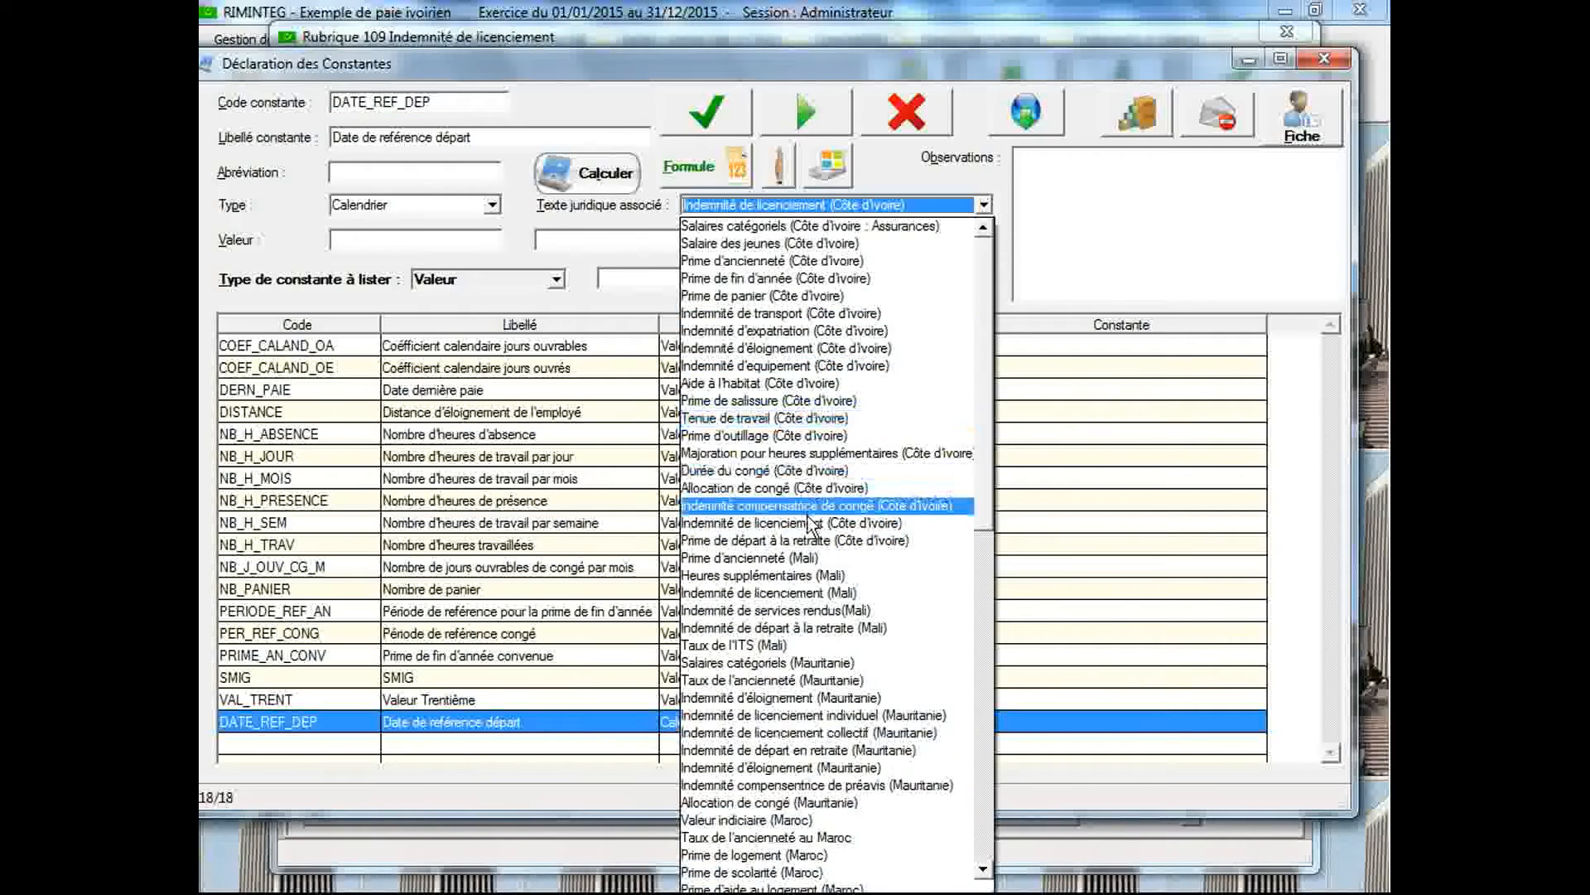
left_click(811, 523)
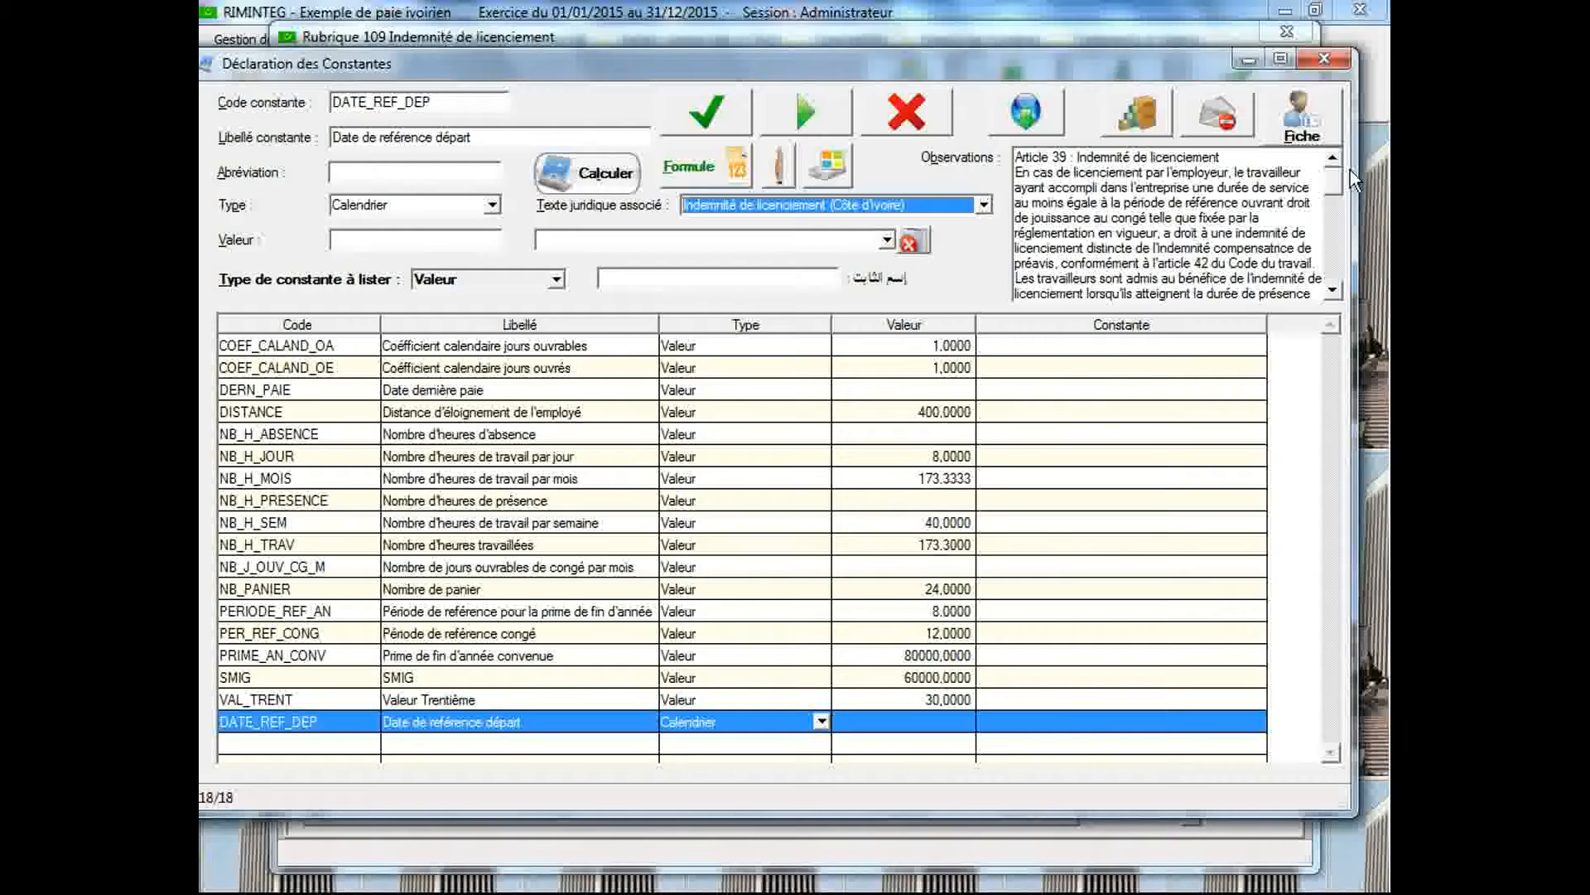
scroll(1333, 181, "down", 1)
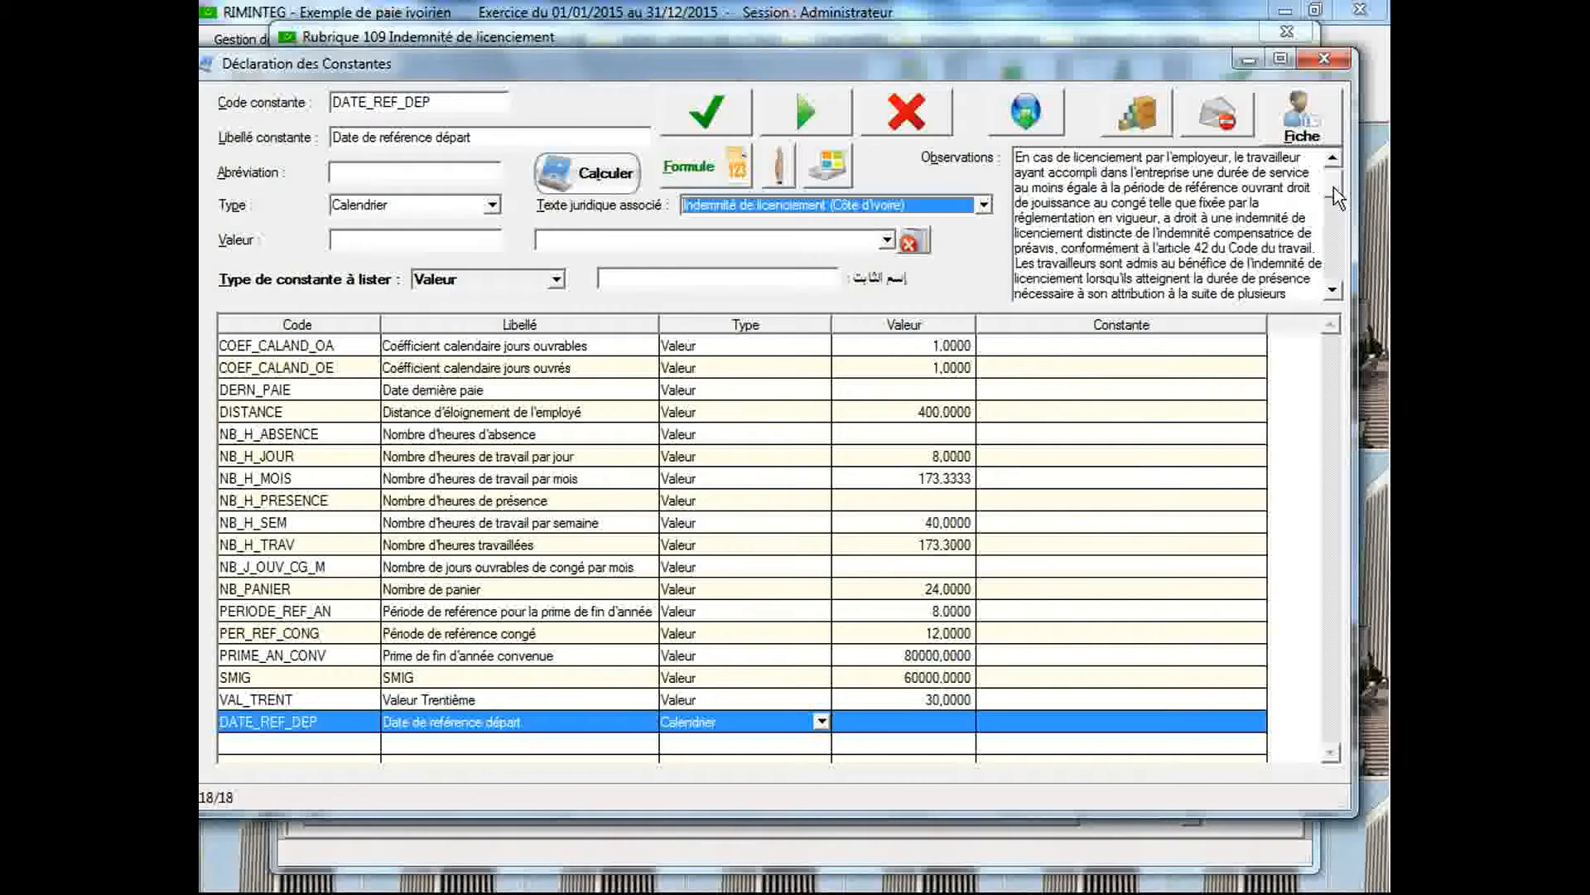
scroll(1331, 191, "down", 4)
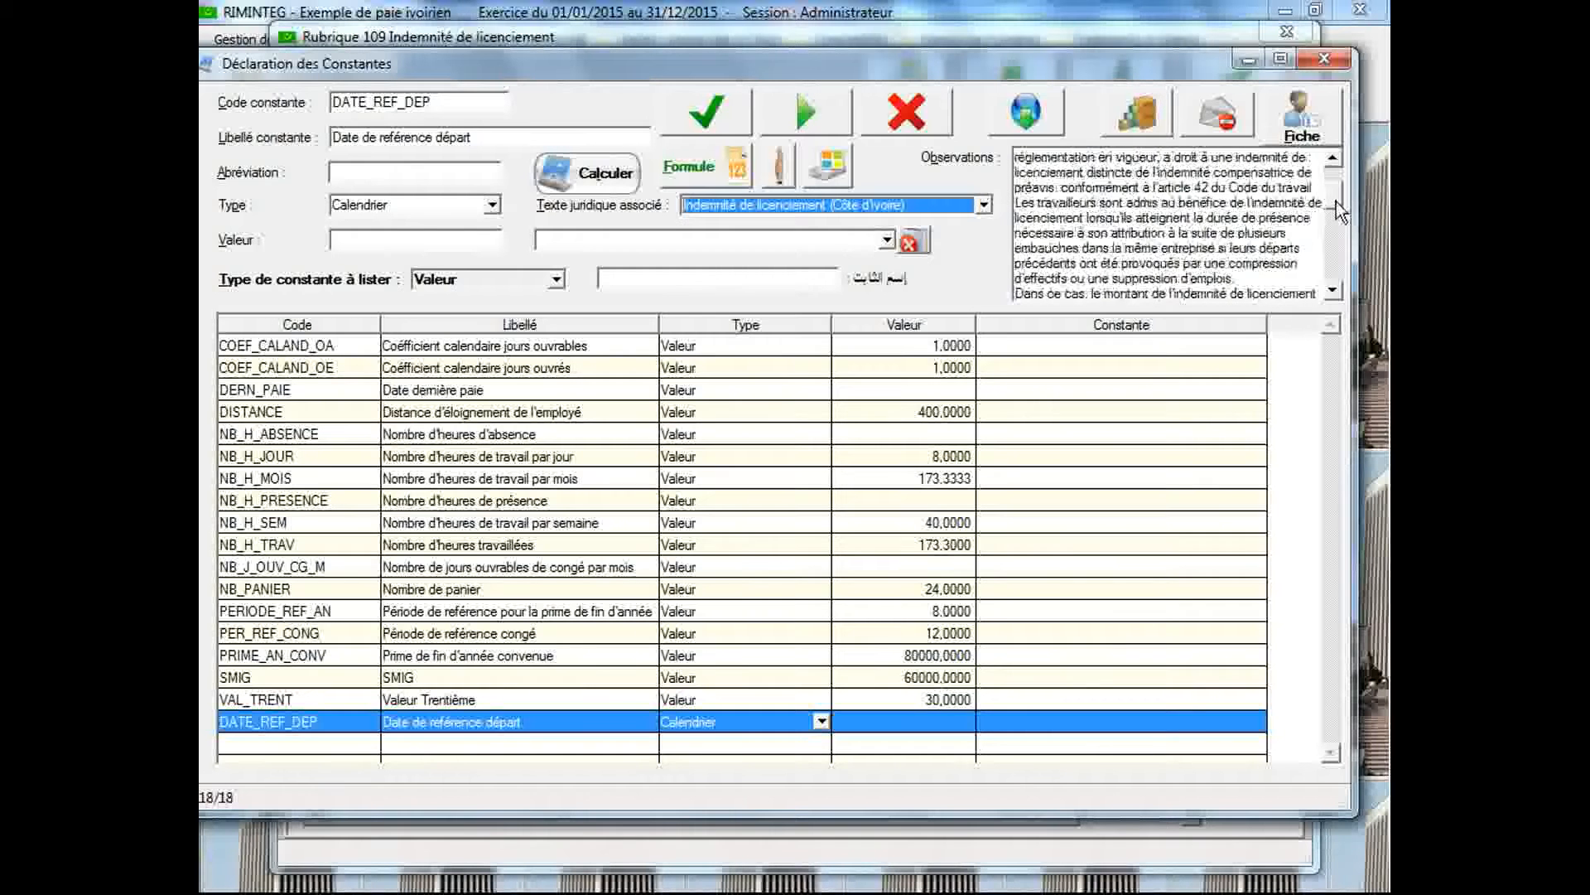
left_click_drag(1336, 202, 1342, 234)
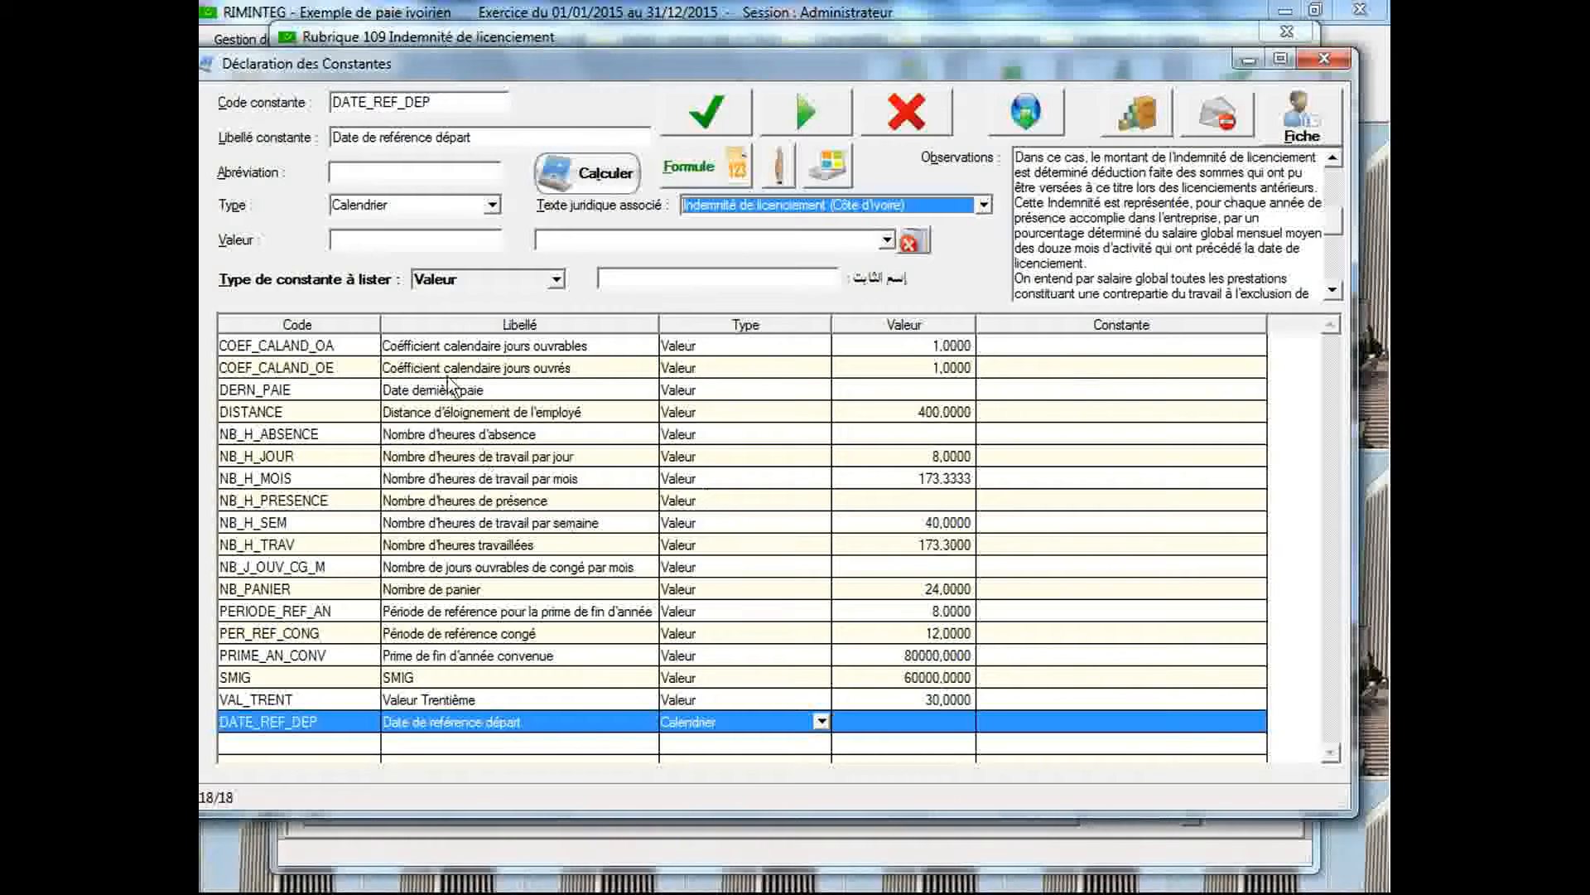
Start a new constant by entering the code BRUT_DEP_GLO in place of the current constant's code
left_click(468, 108)
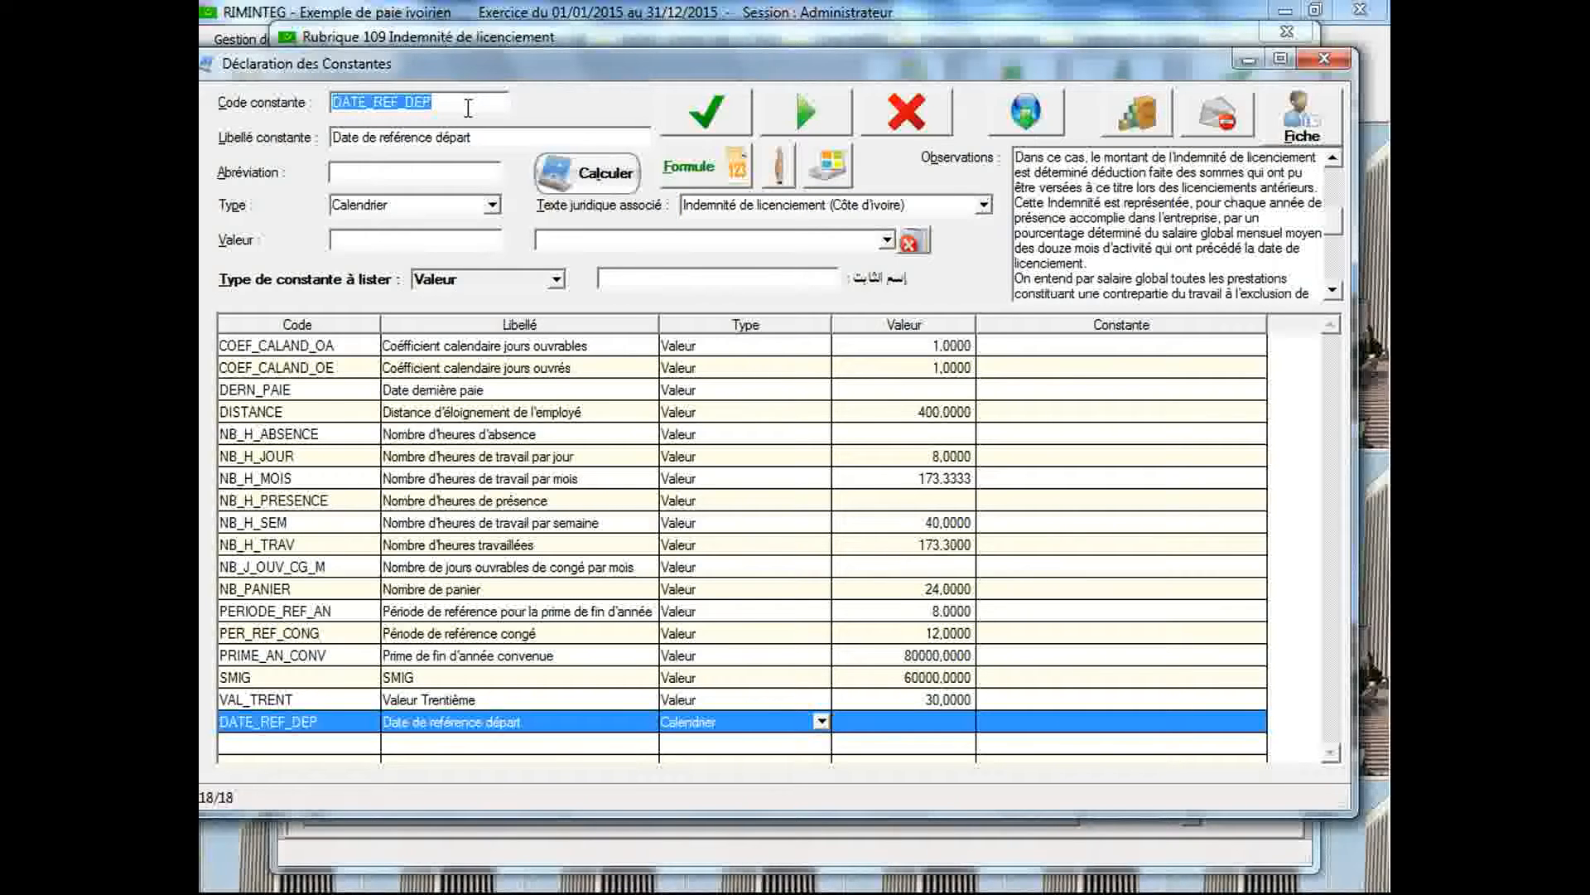
type("RU")
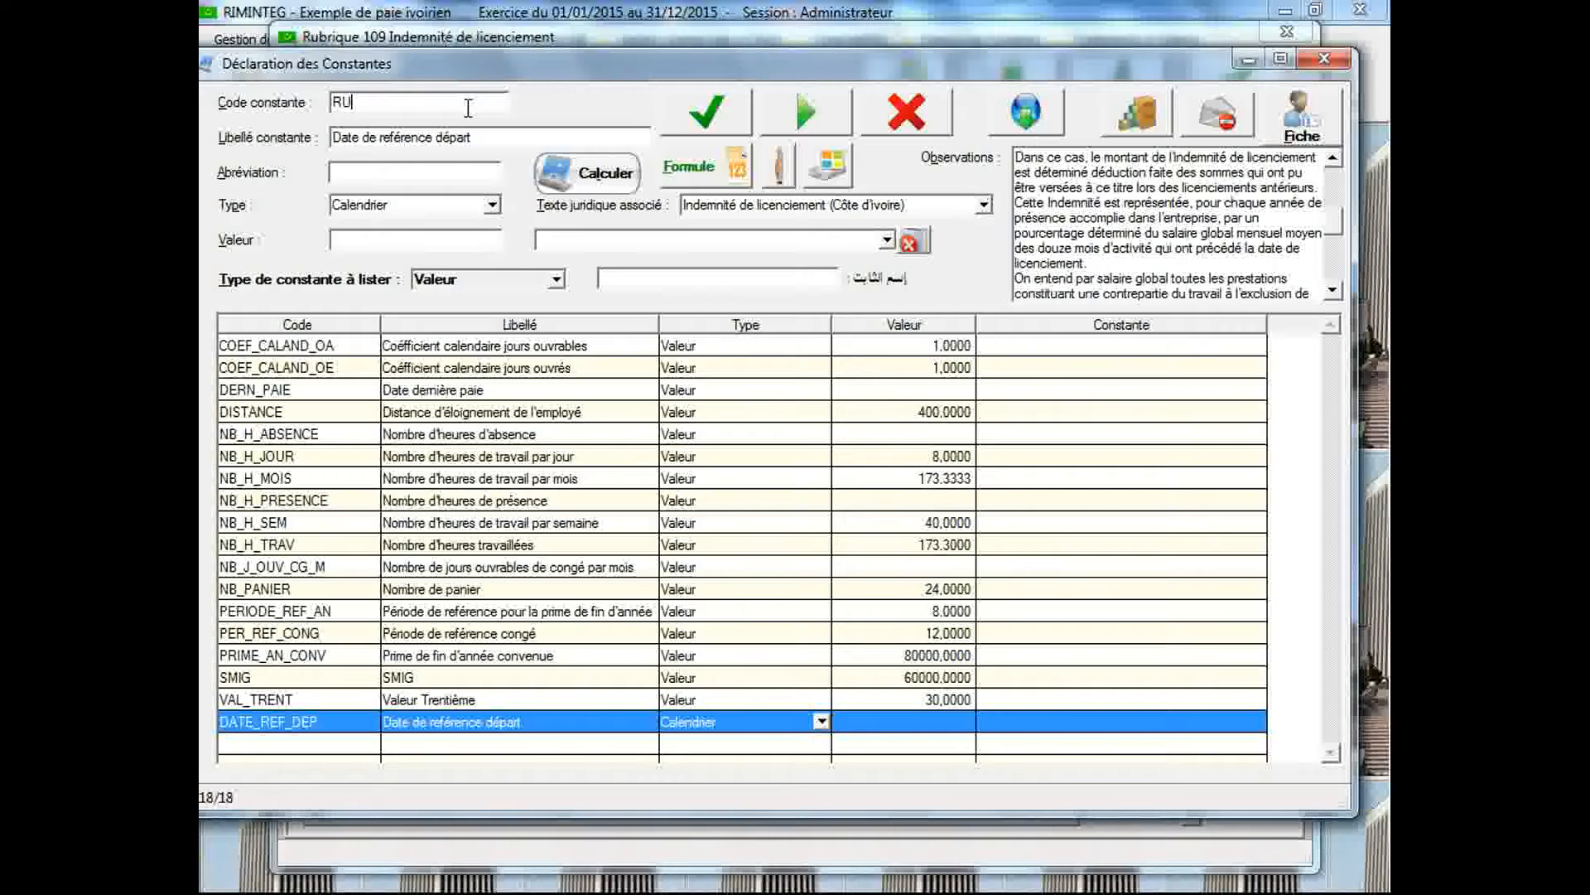
type("T_DEP_GLO")
key("Tab")
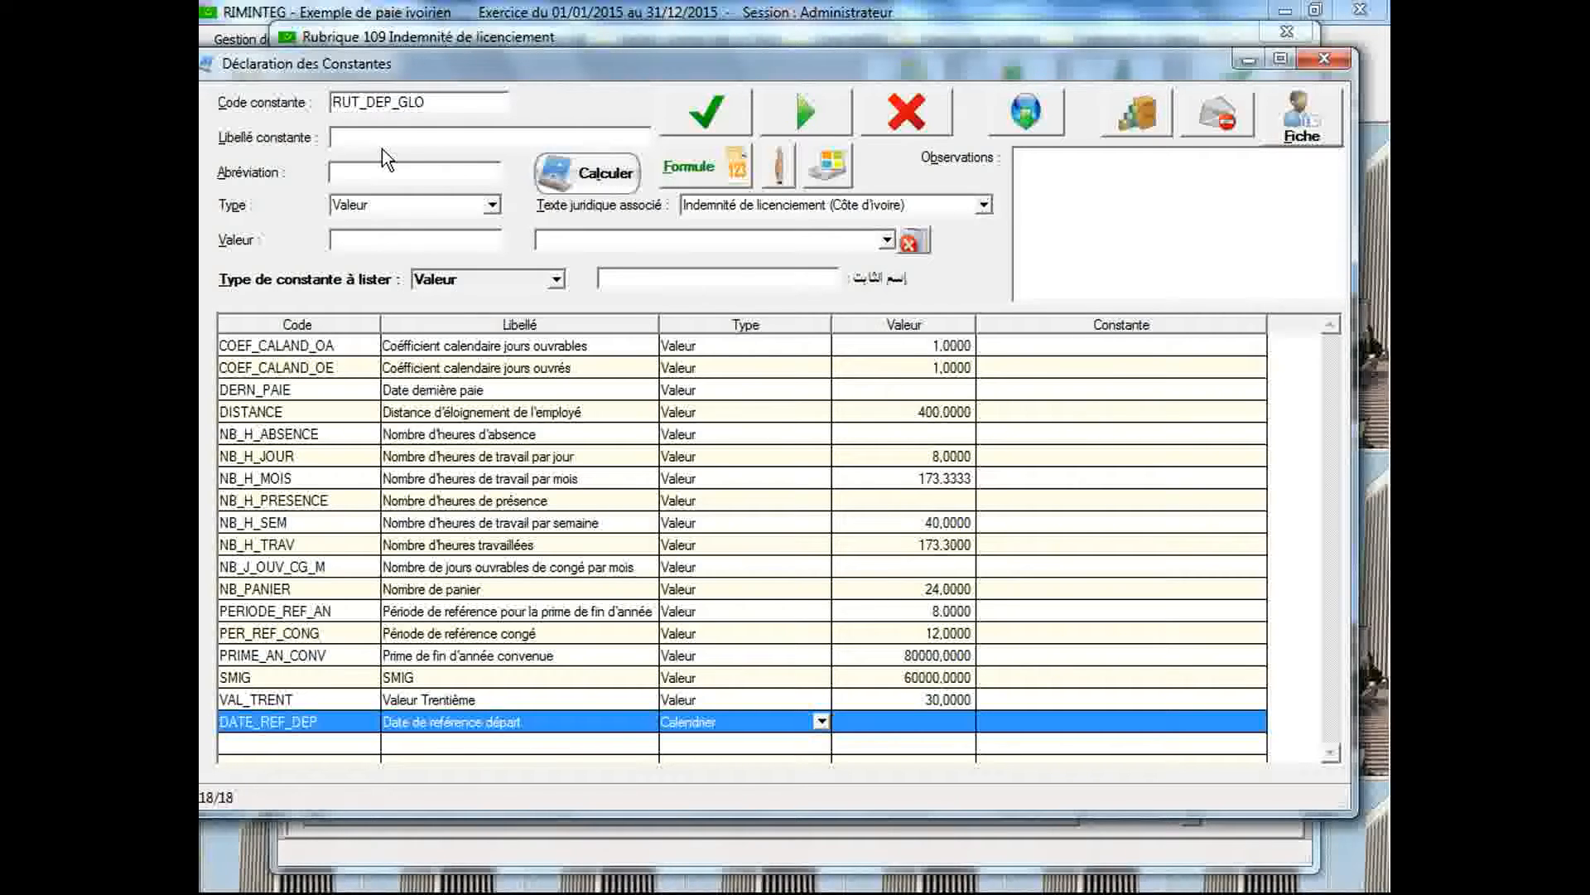
left_click(333, 102)
left_click(333, 102)
type("B")
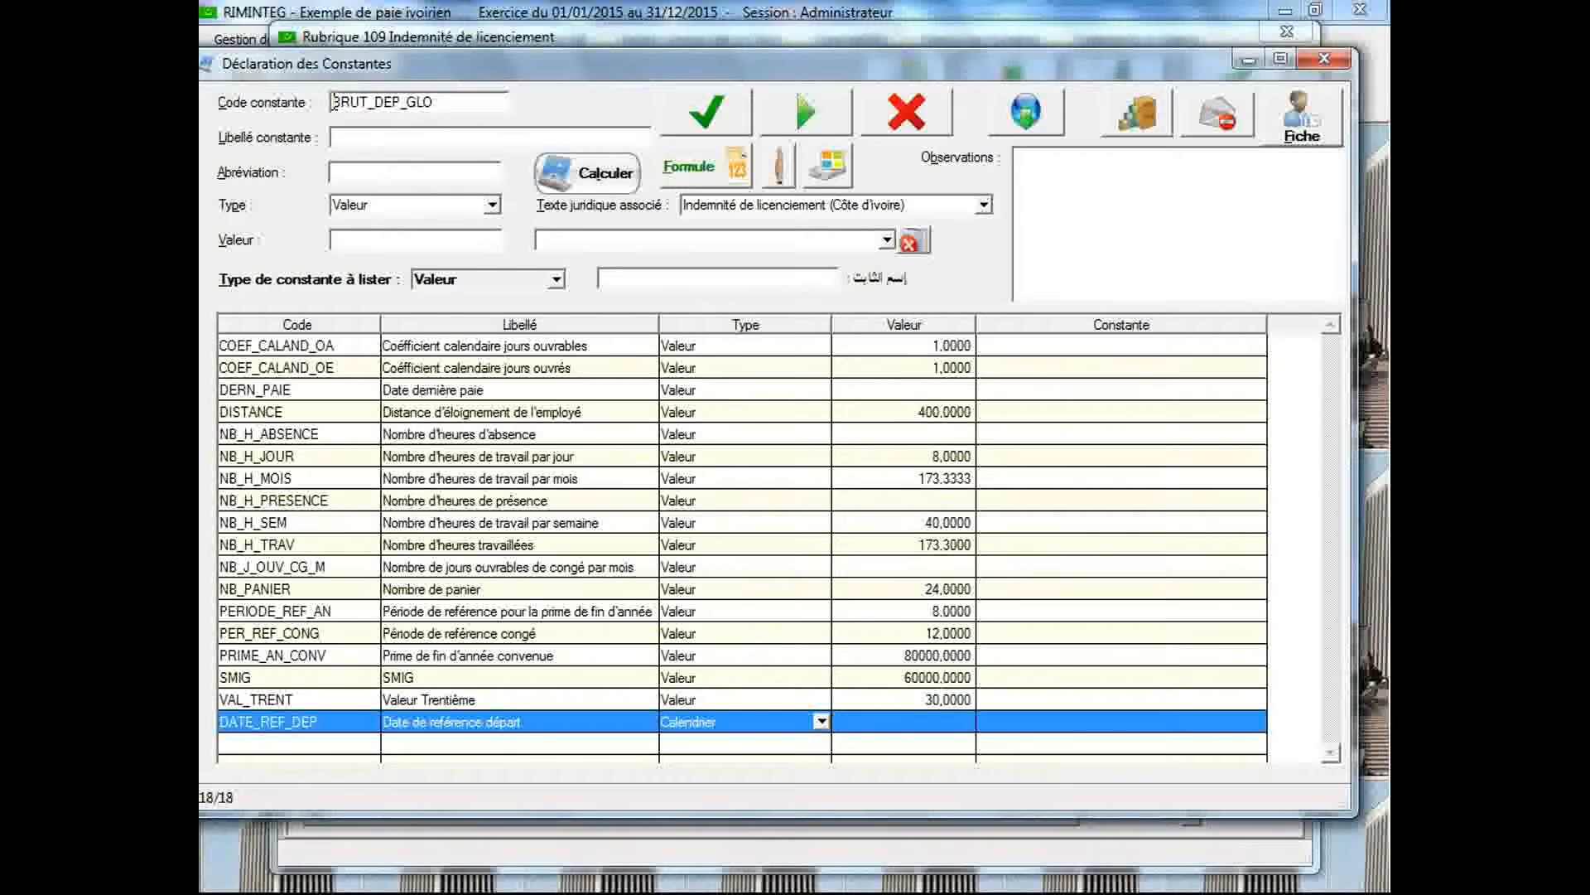
Label the new constant "Brut de départ global" and save it with the type Historique
left_click(360, 139)
type("Brut de départ global")
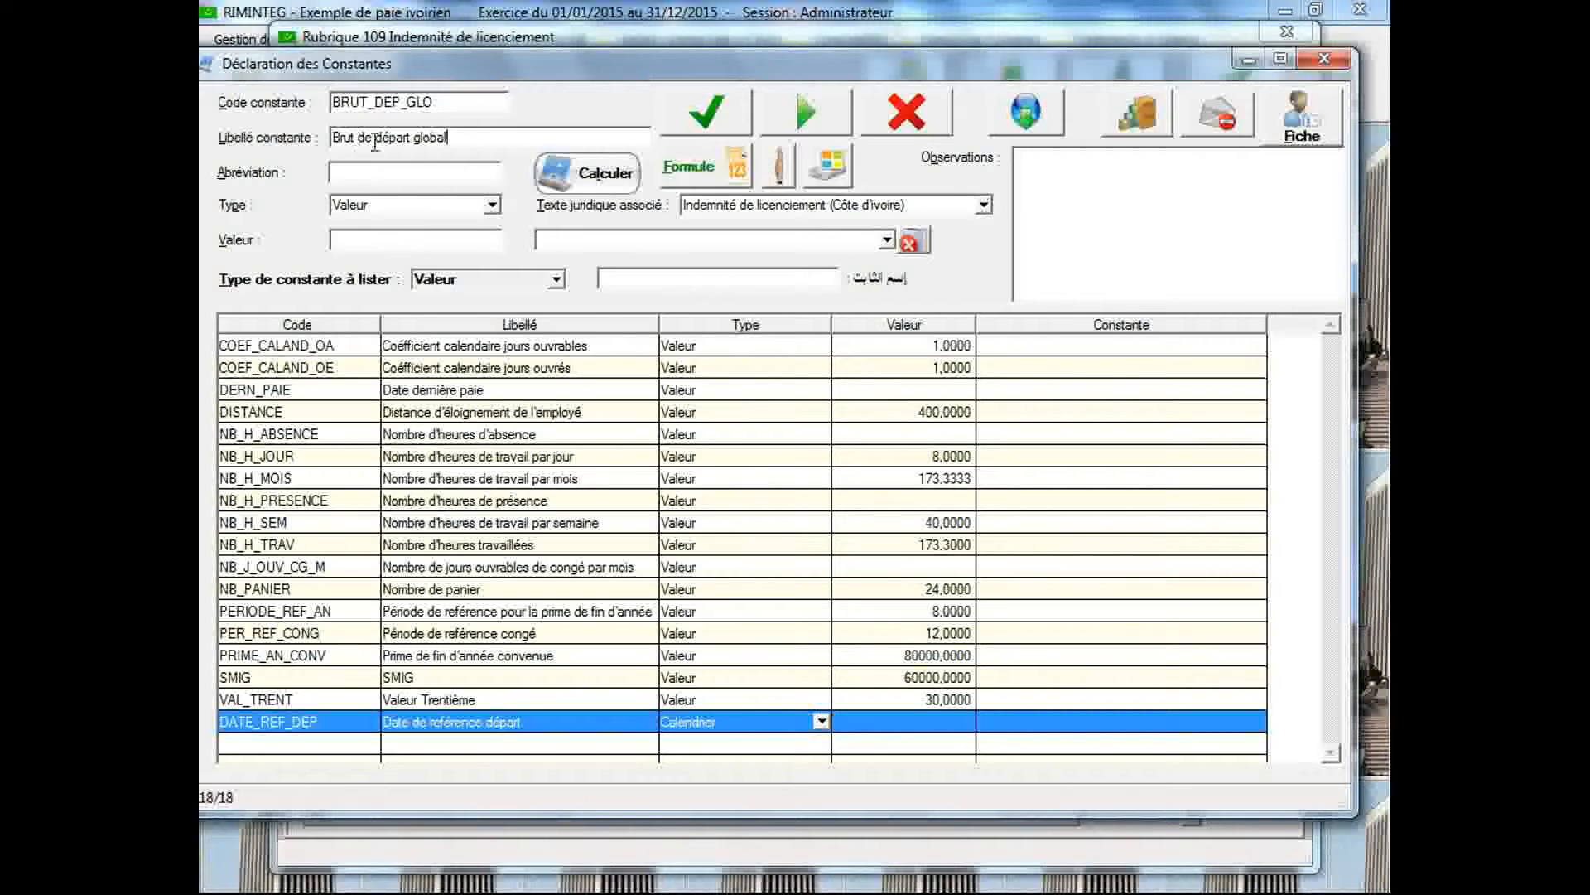
left_click(493, 205)
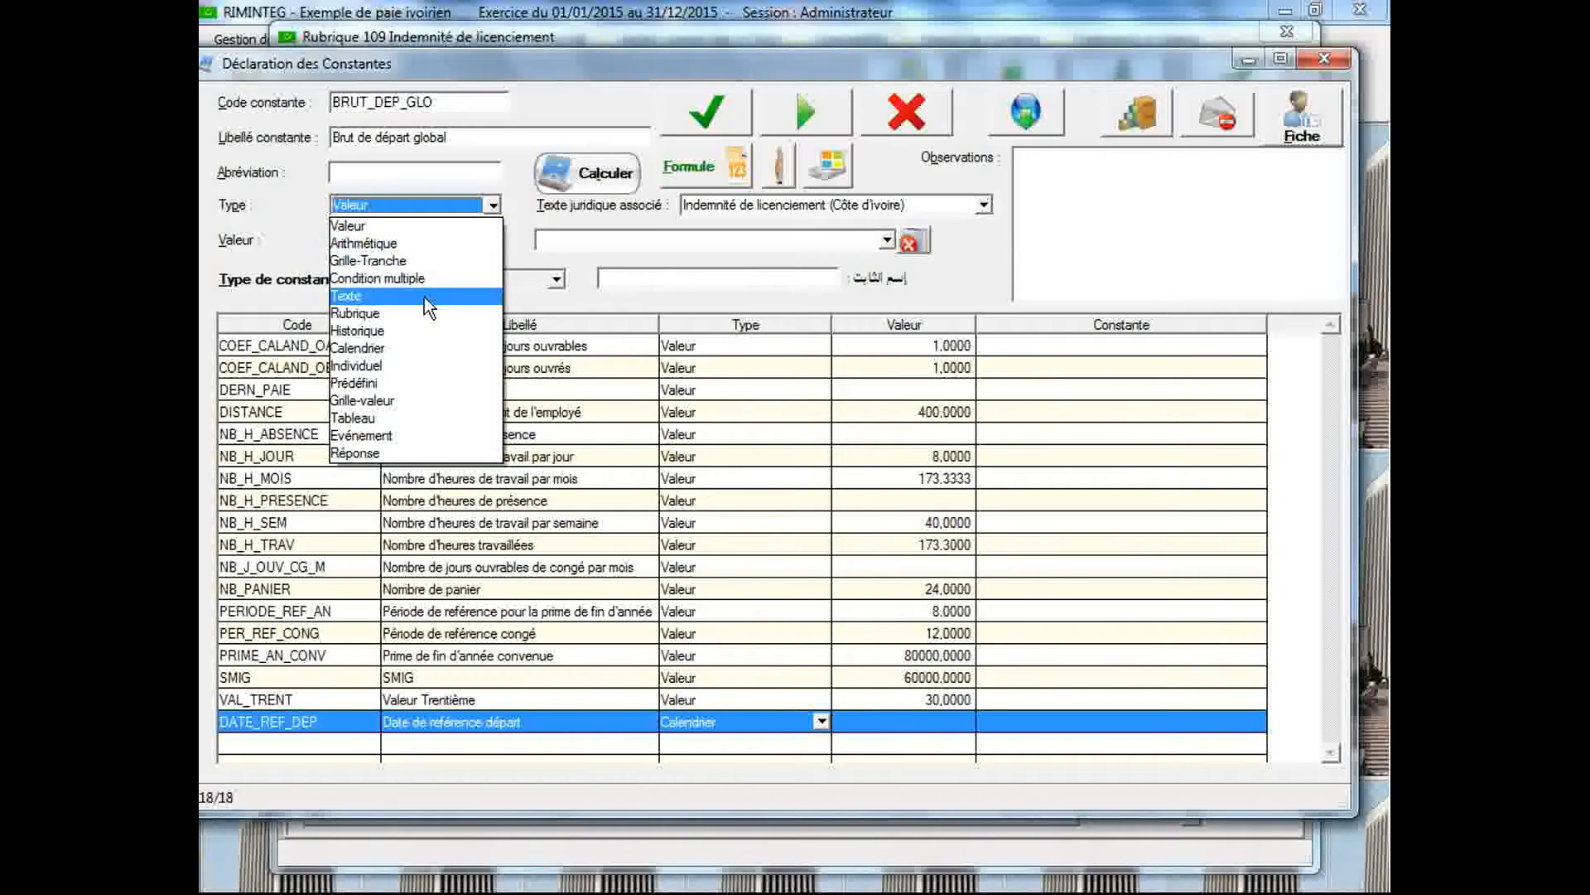
left_click(414, 330)
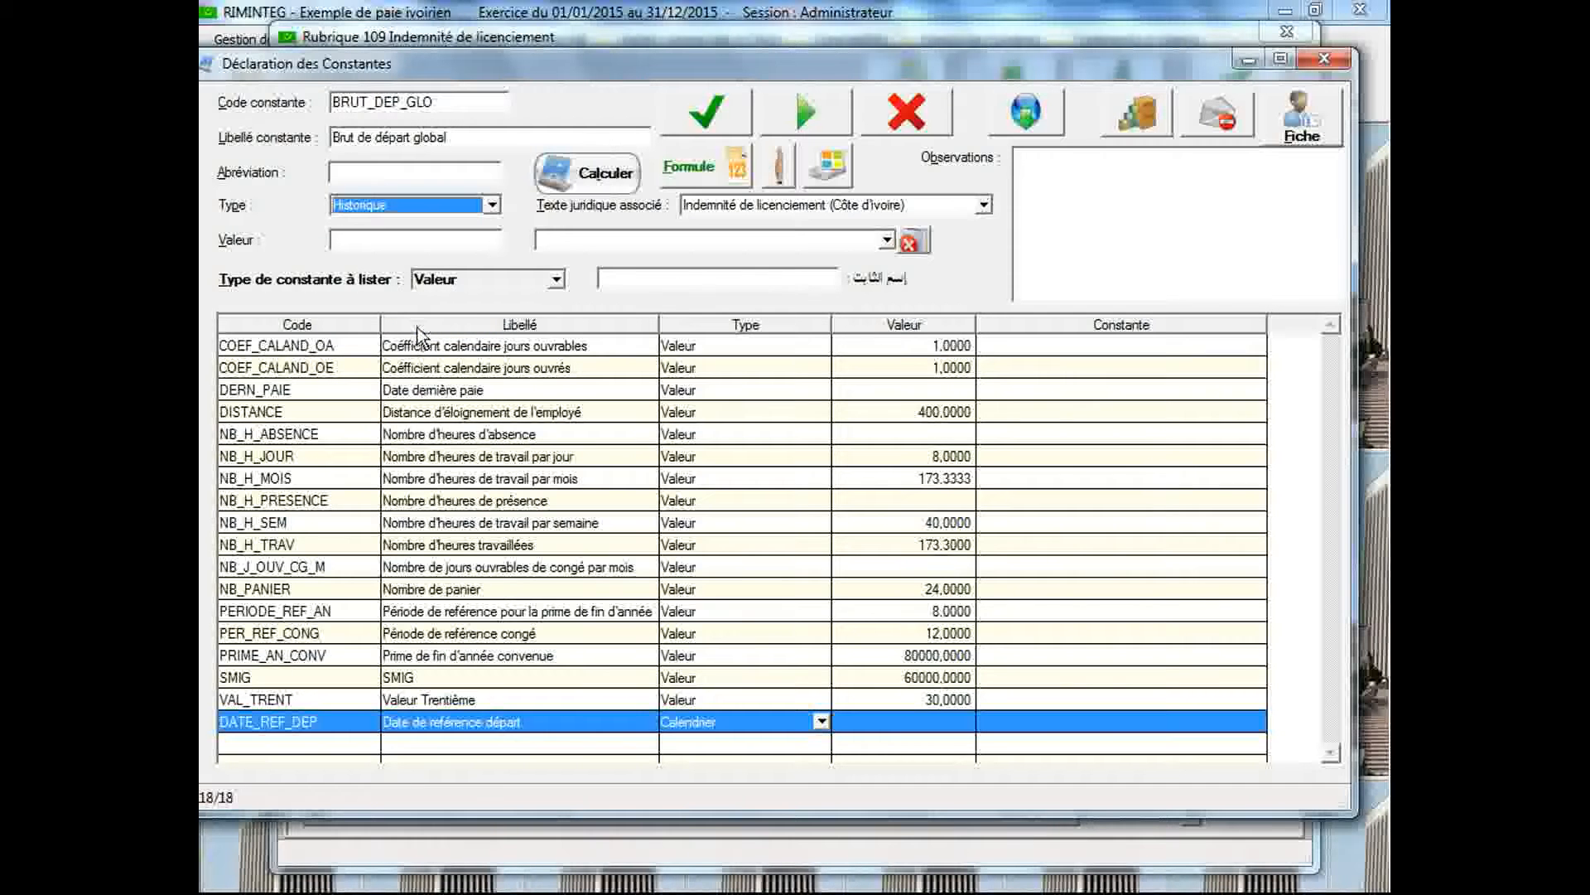
left_click(700, 113)
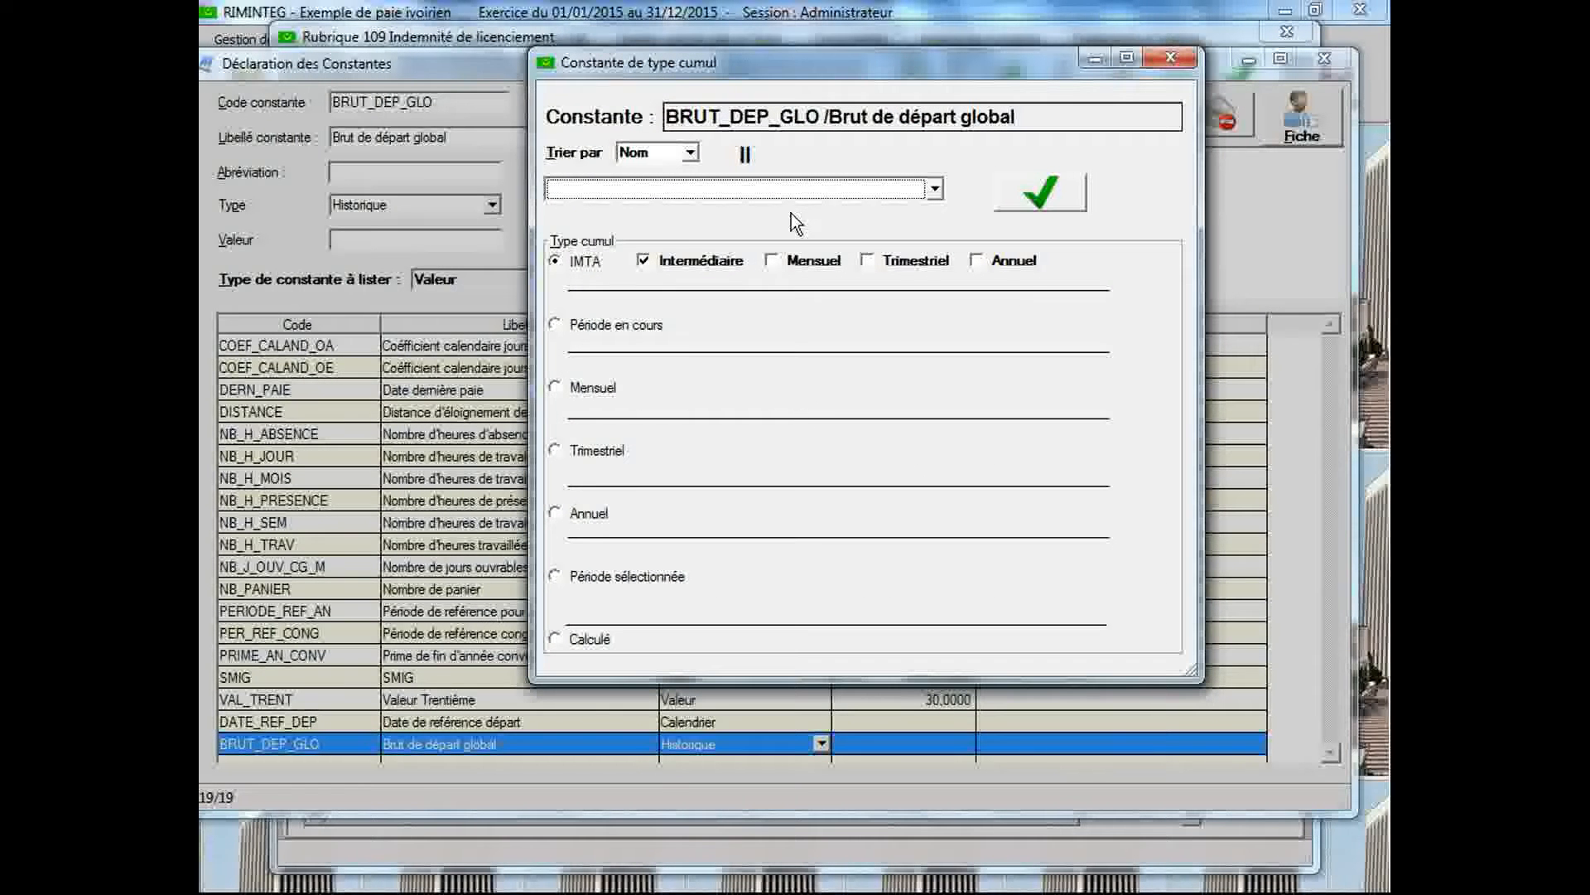
Make BRUT_DEP_GLO accumulate REM_BRUT / Salaire brut using the "Période sélectionnée" cumulation type
left_click(933, 190)
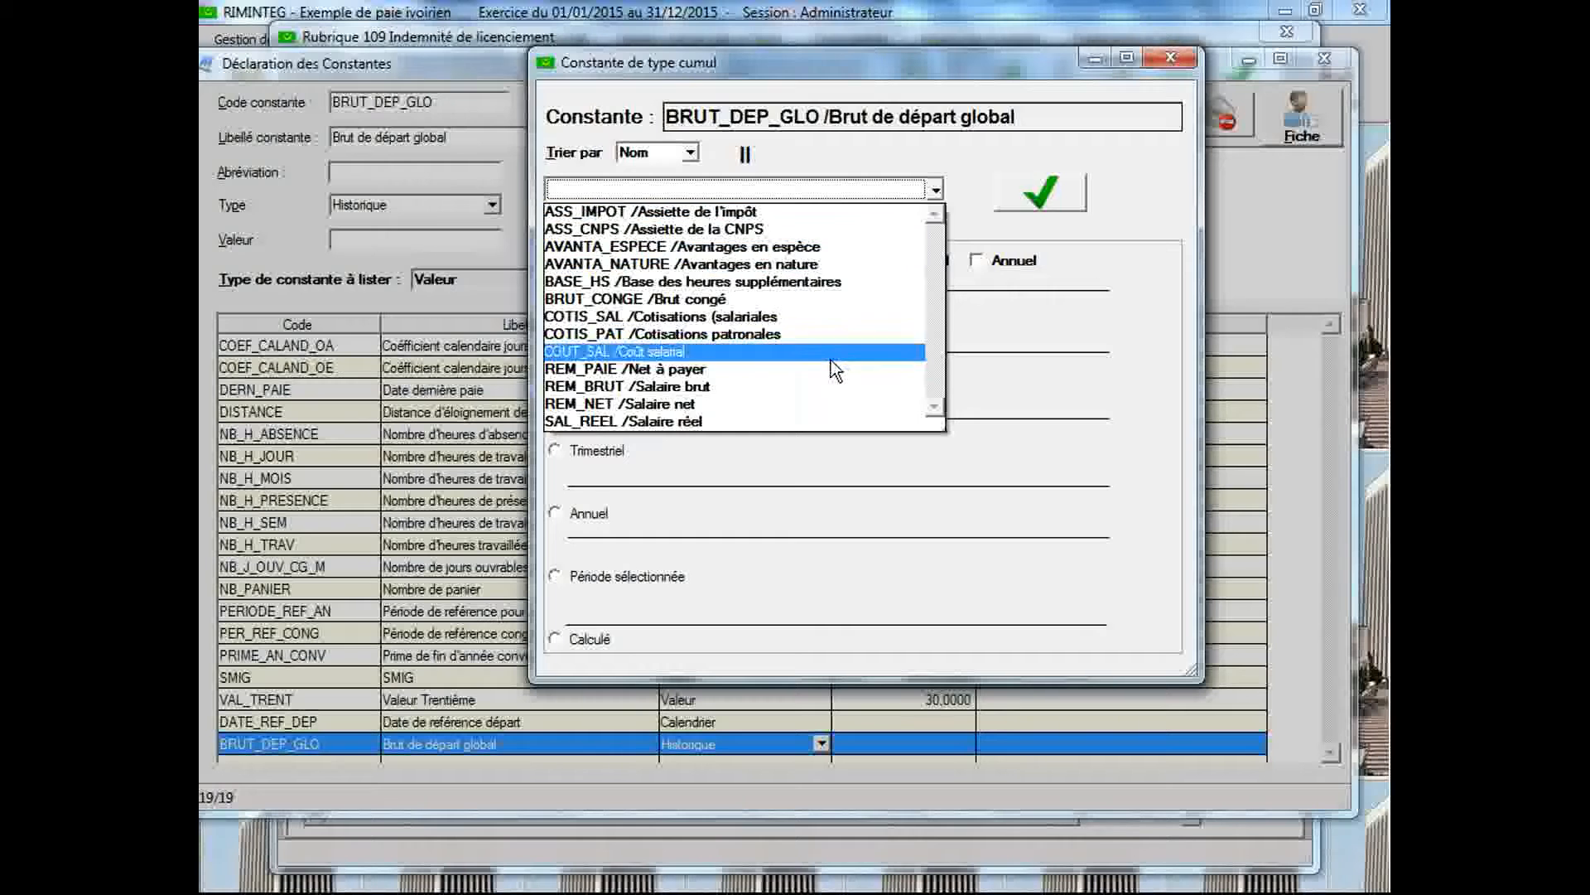
left_click(822, 385)
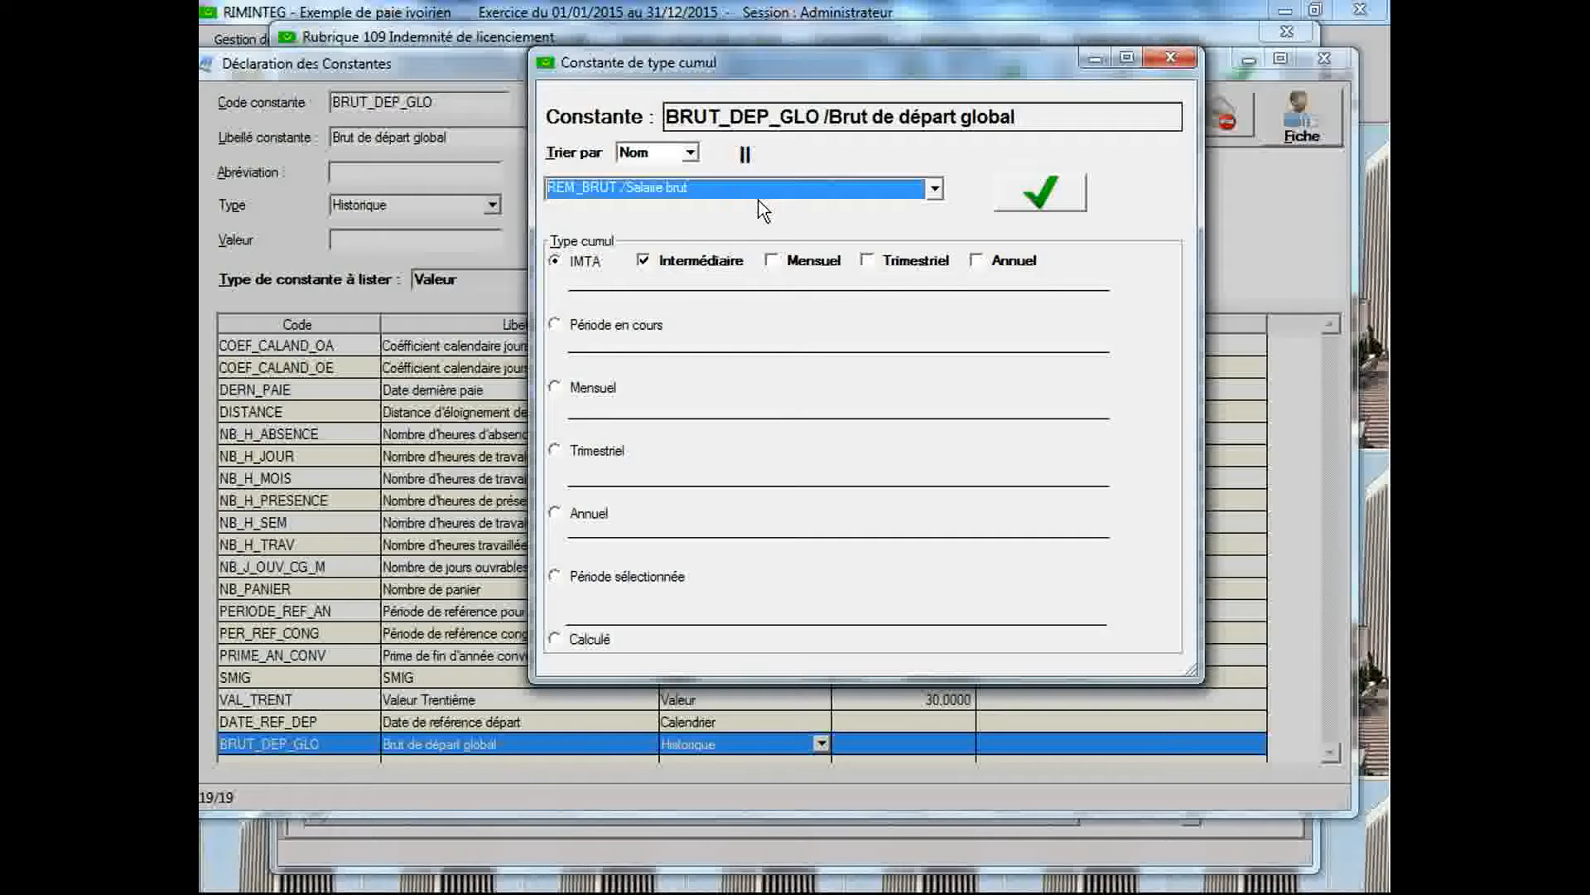
left_click(556, 577)
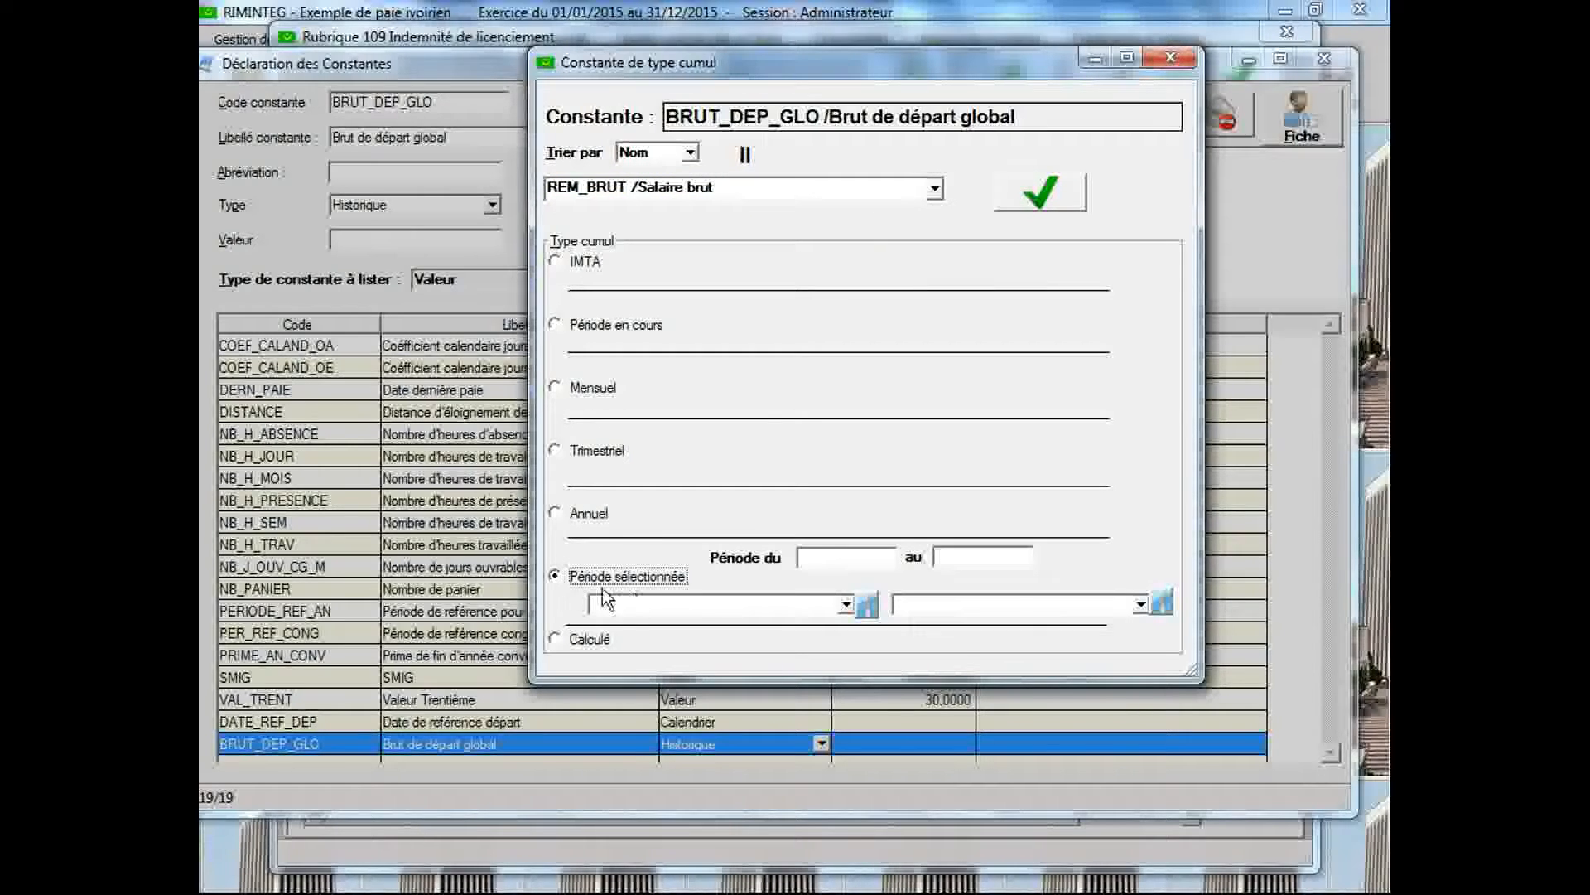
Set the cumulation period from DATE_REF_DEP to DERN_PAIE / Date dernière paie, then save and close the definition
left_click(847, 605)
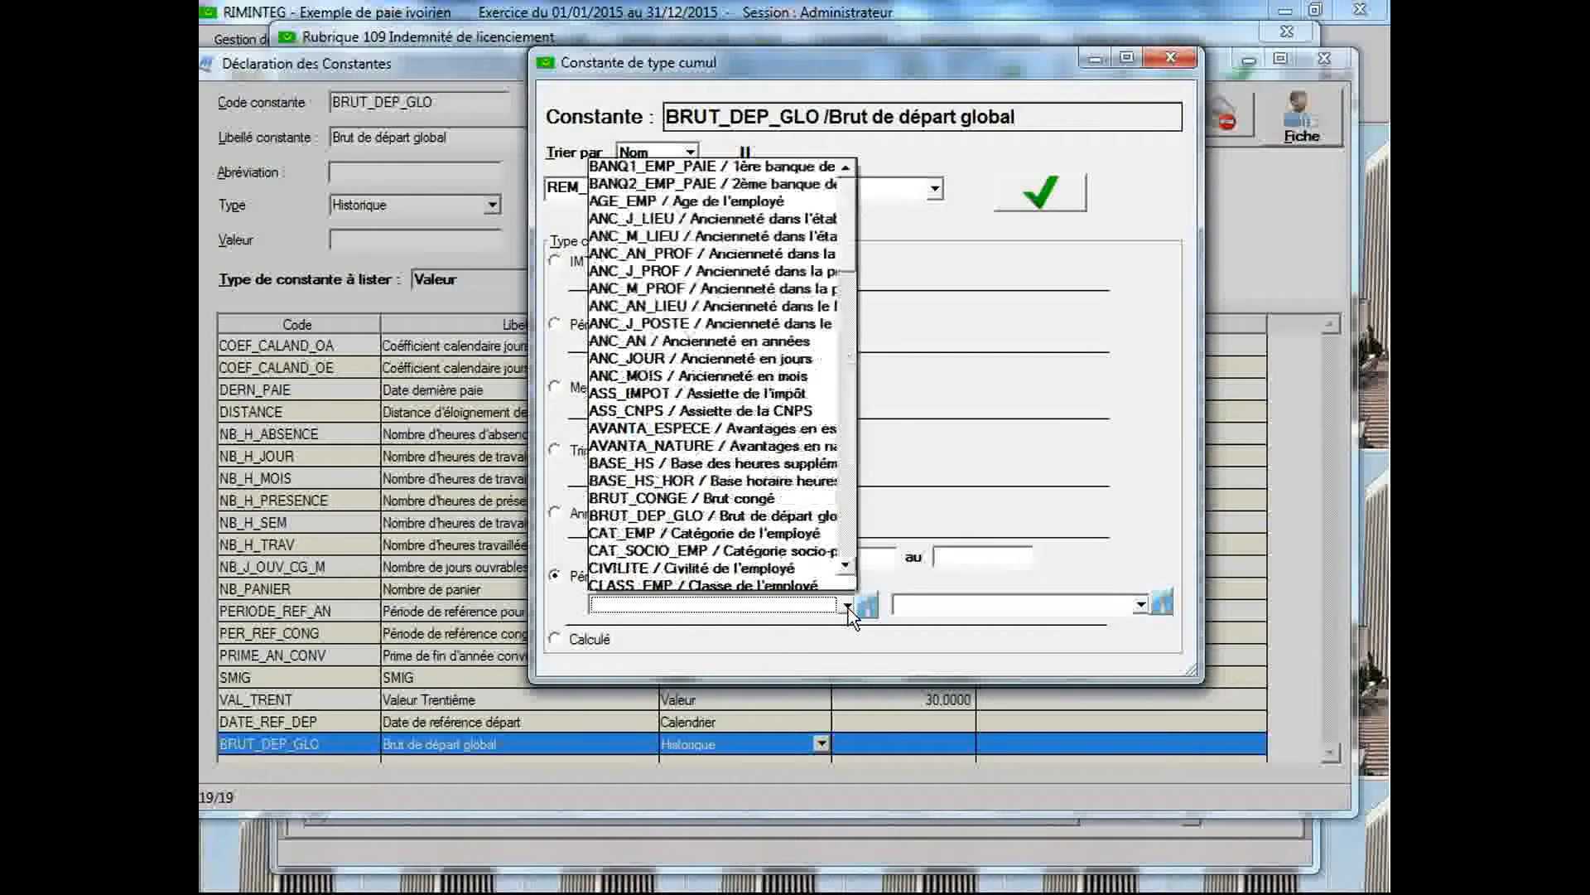
left_click_drag(847, 250, 856, 327)
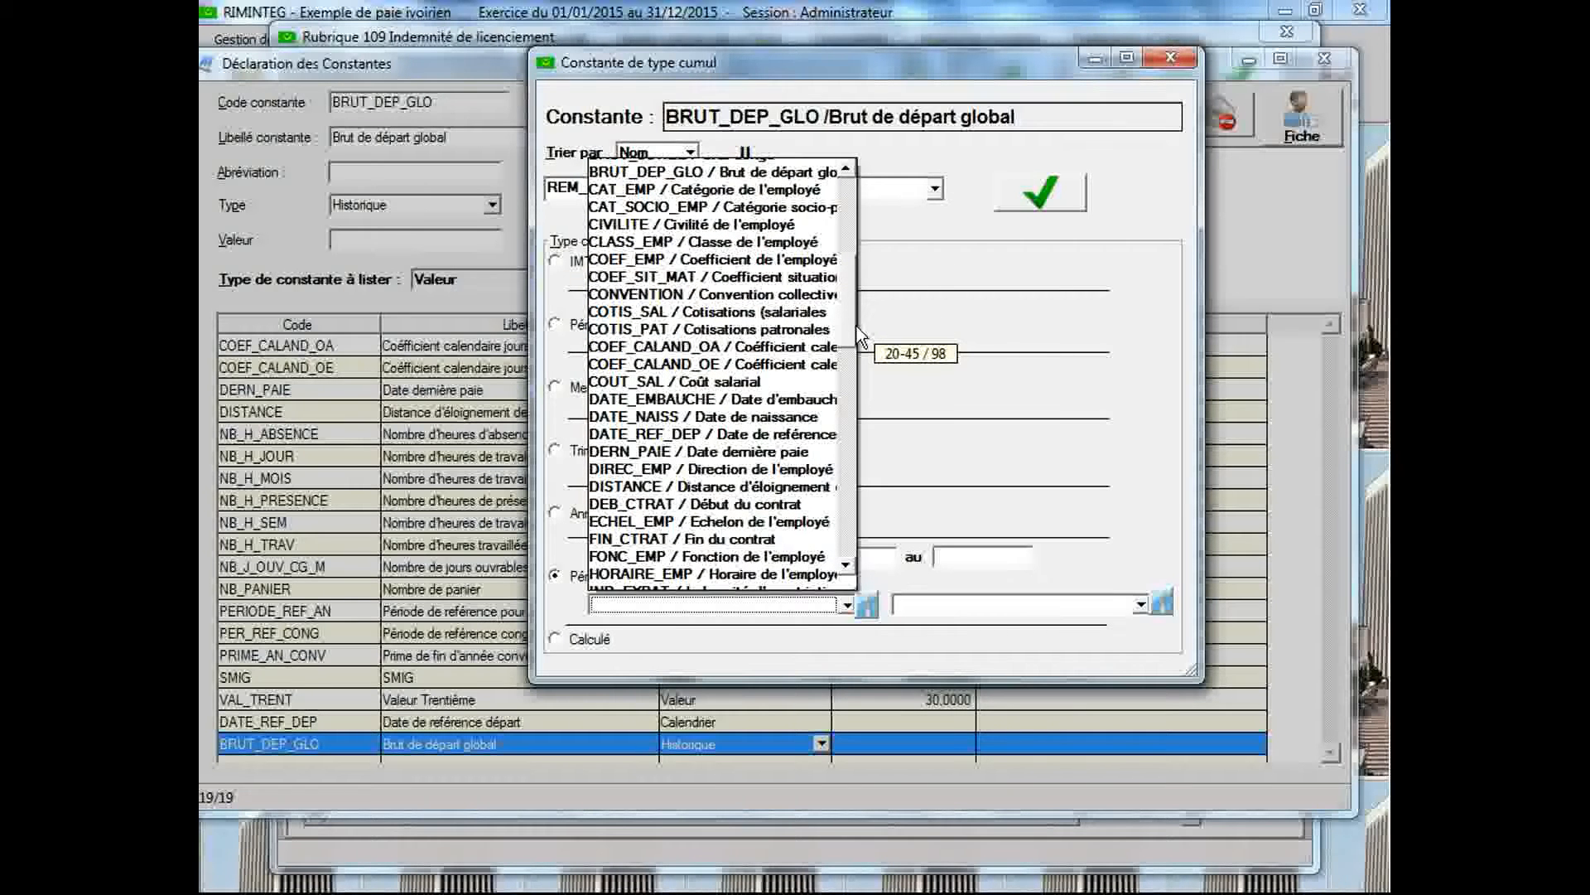
left_click(802, 435)
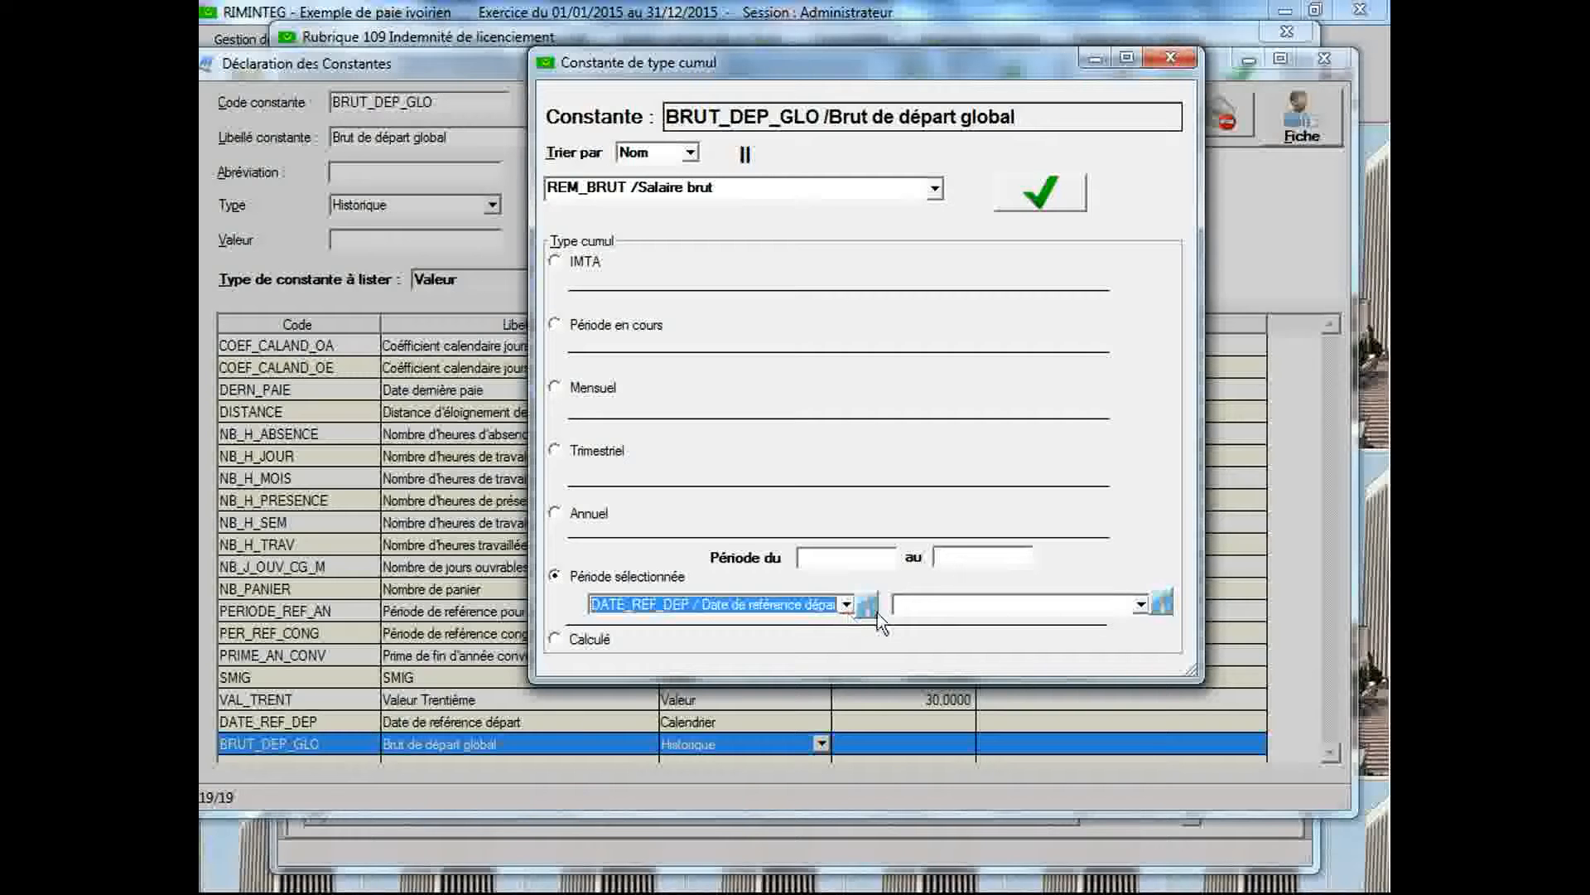
left_click(1140, 605)
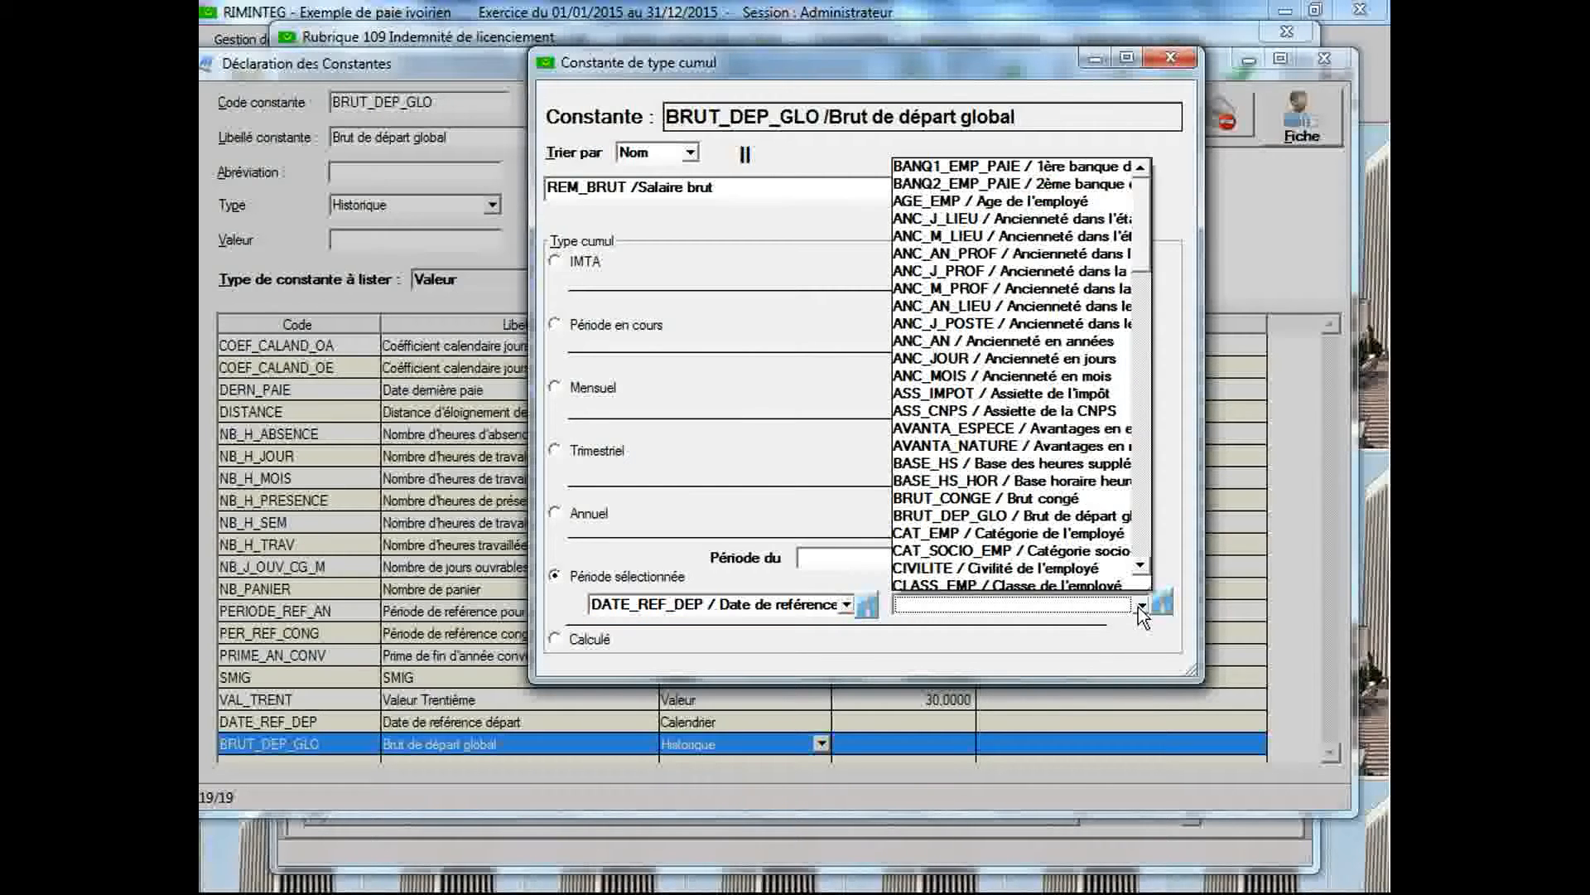
left_click_drag(1148, 264, 1151, 327)
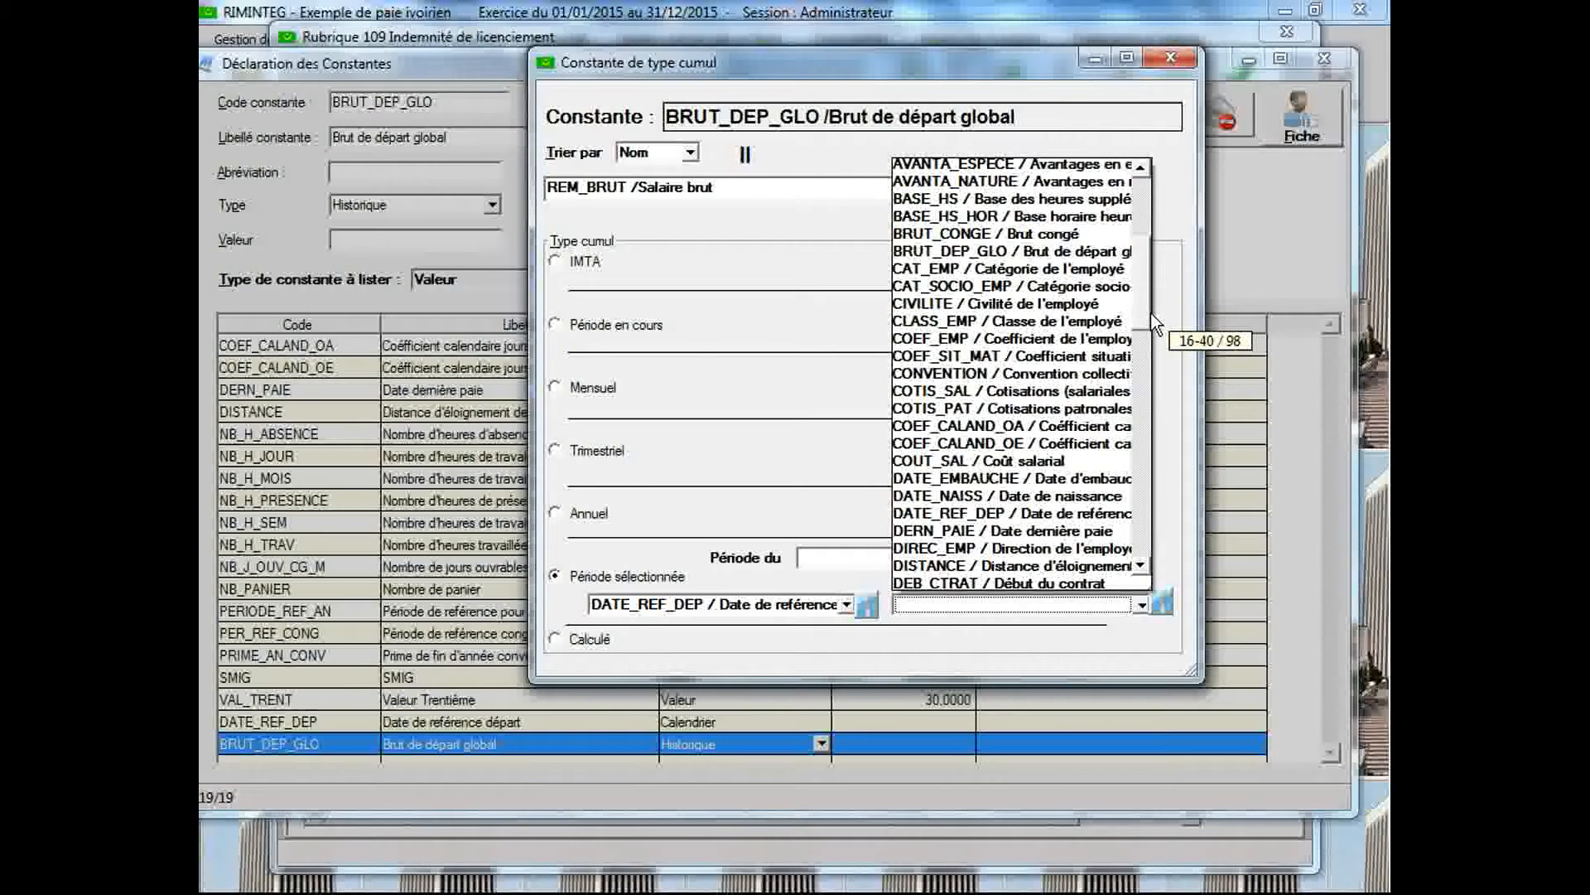
left_click(1069, 531)
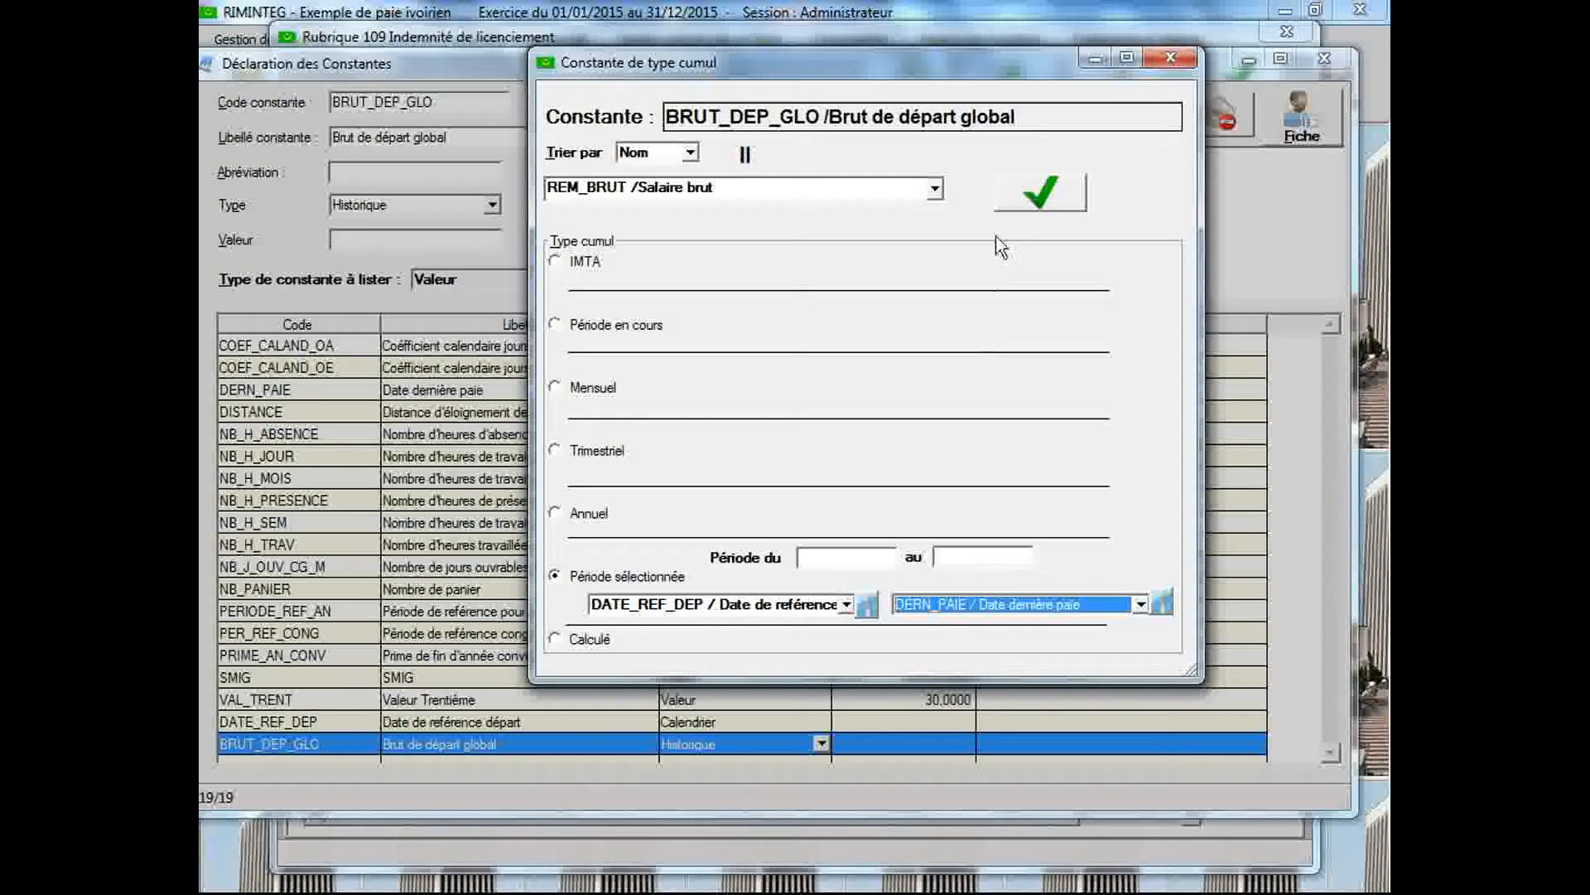
left_click(1026, 201)
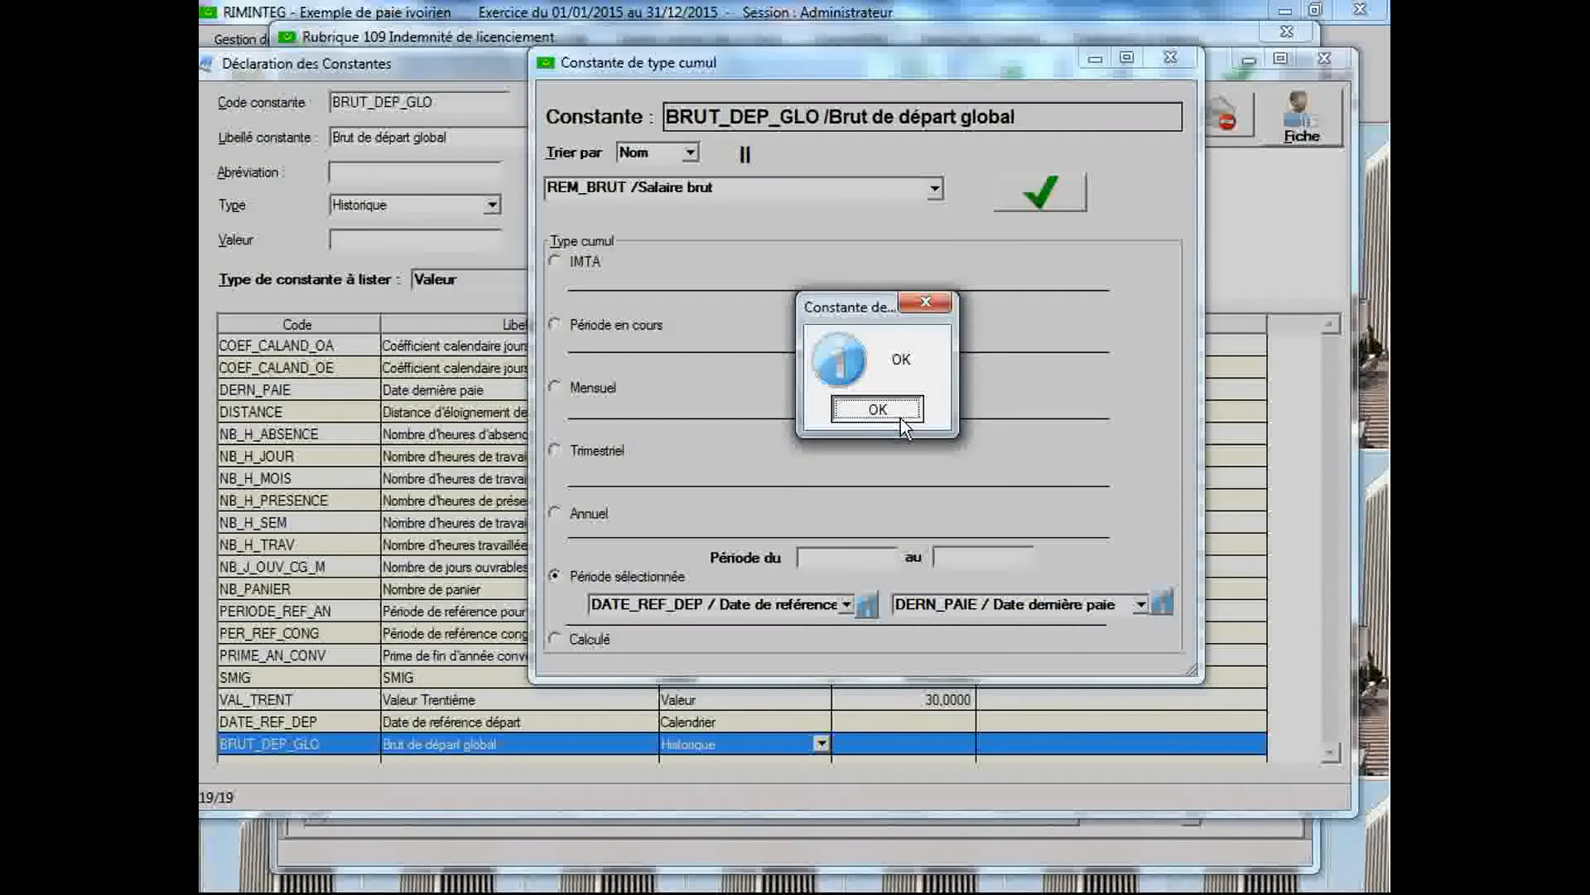
key("Return")
left_click(1172, 58)
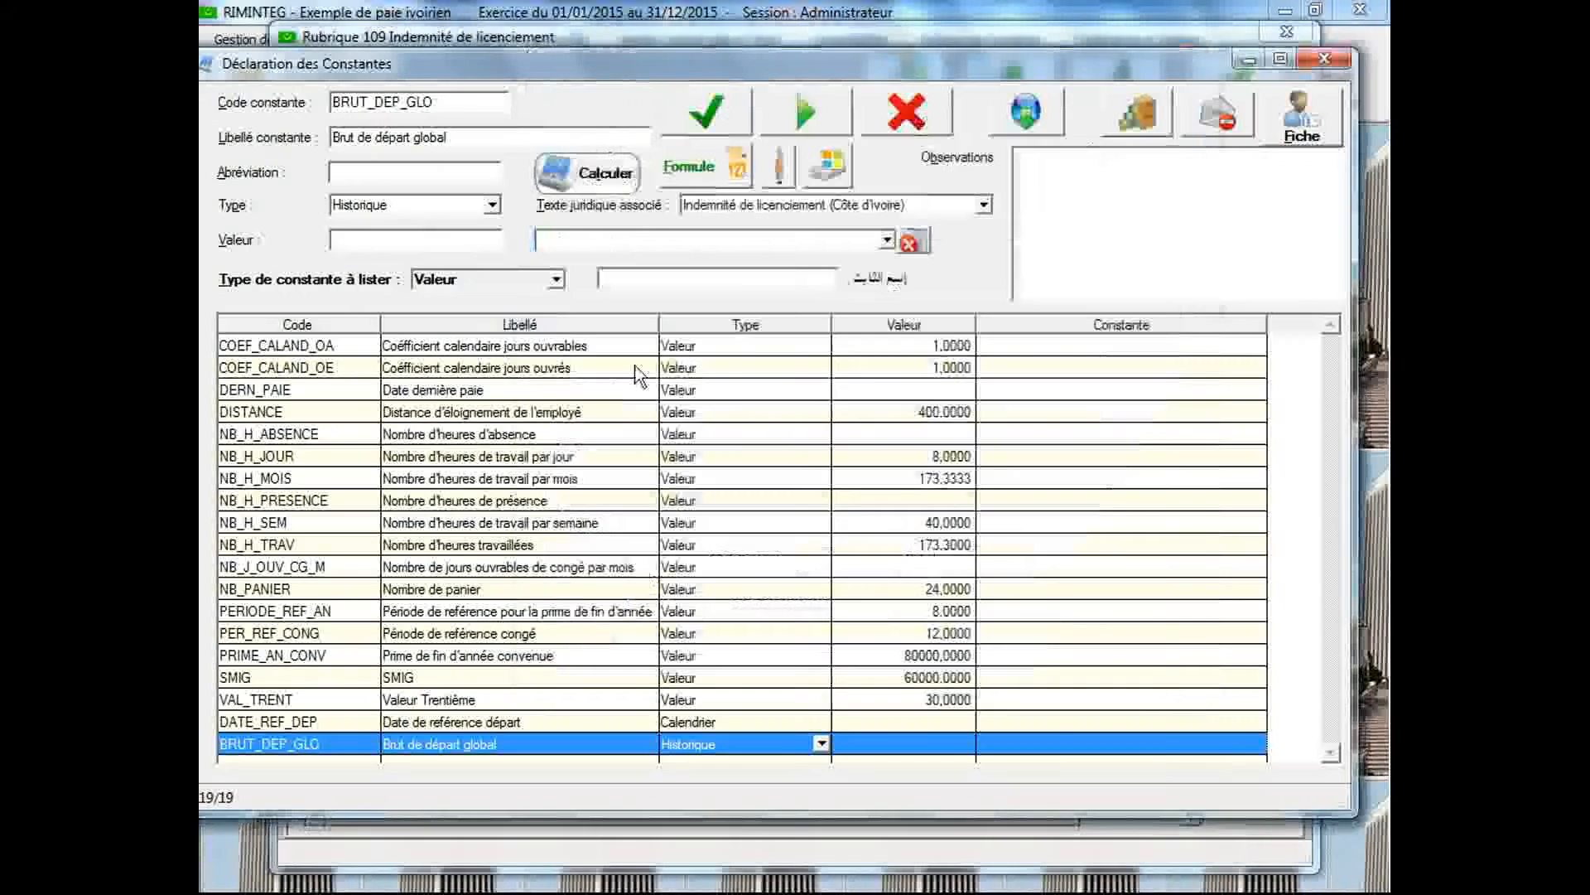
Enter another new constant with code BRUT_DEP_MOY and label "Brut de départ moyen"
left_click(461, 100)
left_click(460, 103)
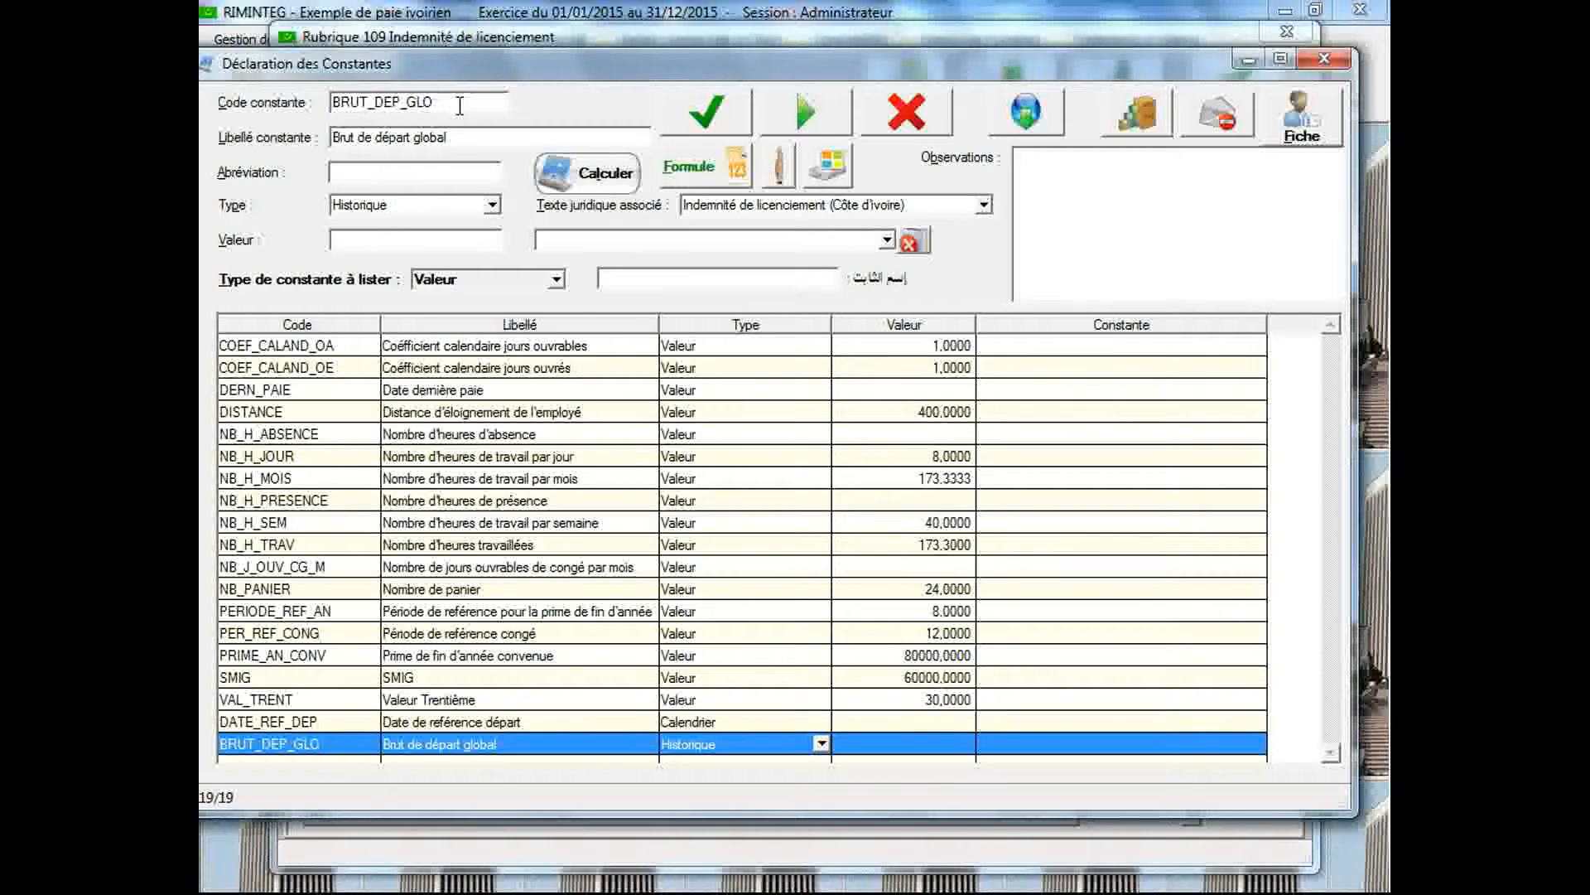
key("BackSpace")
key("BackSpace")
key("BackSpace")
type("MO")
key("Tab")
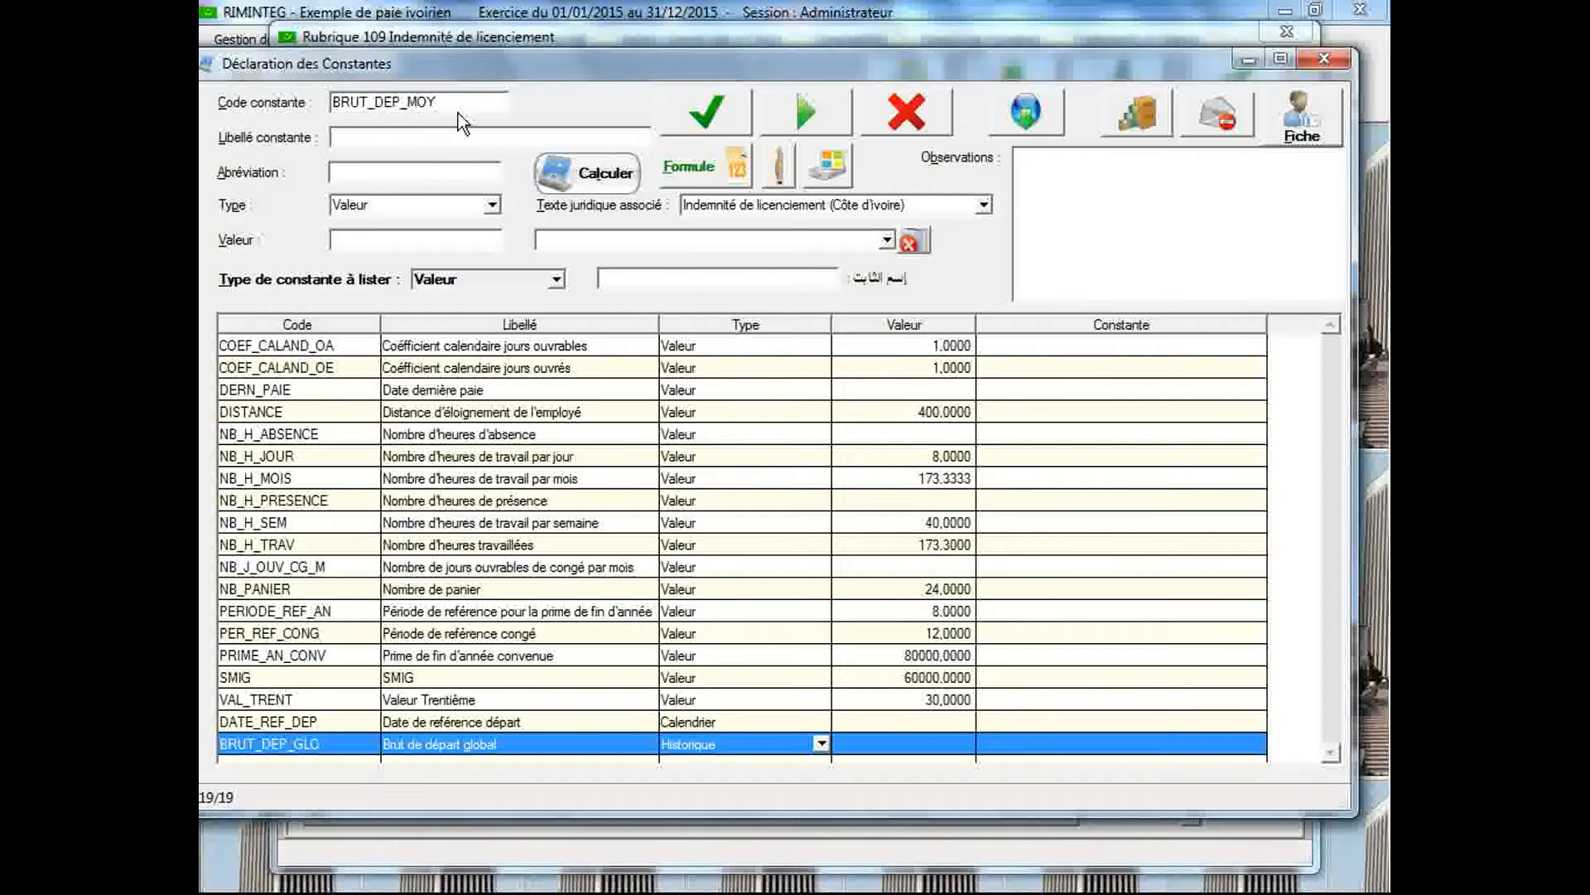
type("Brut de départ moyen")
Set the BRUT_DEP_MOY constant's type to Arithmétique and save it
left_click(492, 205)
left_click(476, 244)
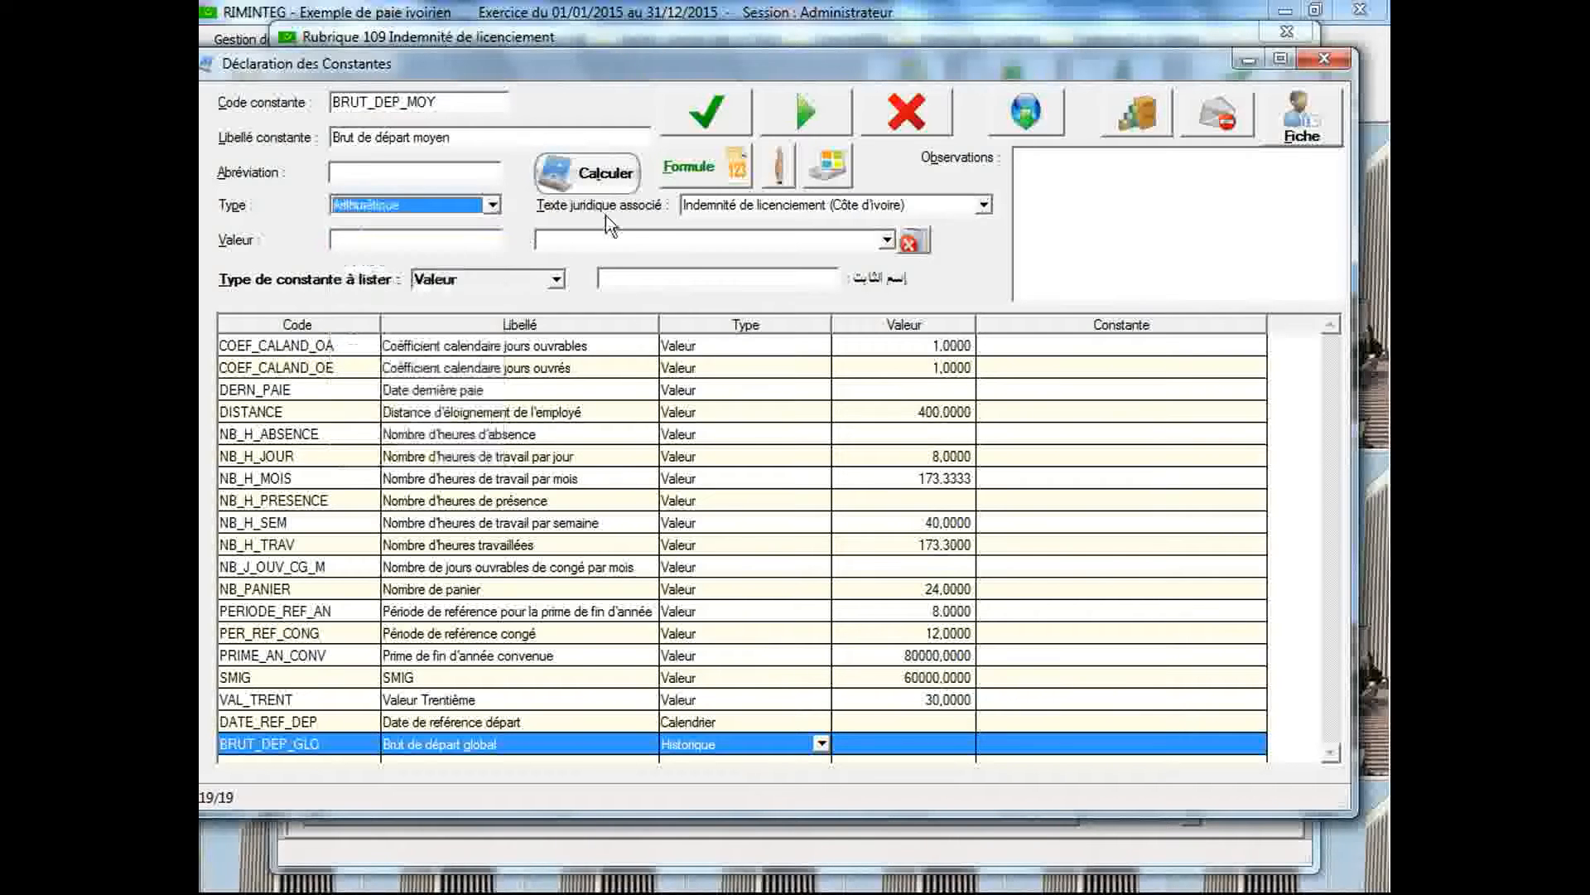
left_click(712, 129)
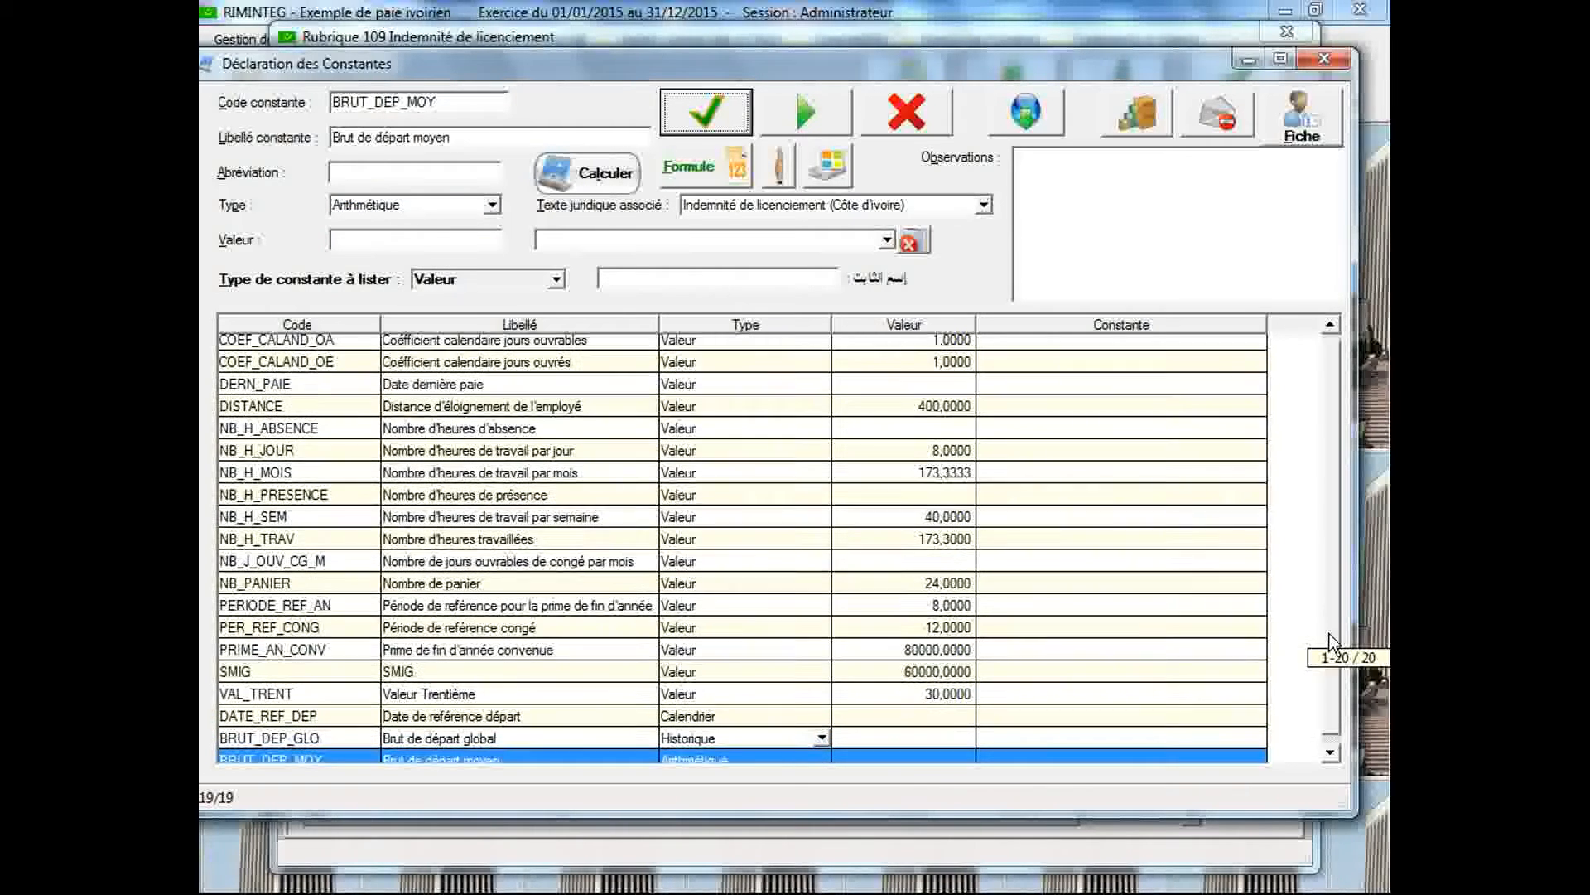
Open the arithmetic description of BRUT_DEP_MOY and build its formula as BRUT_DEP_GLO divided by 12
double_click(1220, 752)
left_click(964, 414)
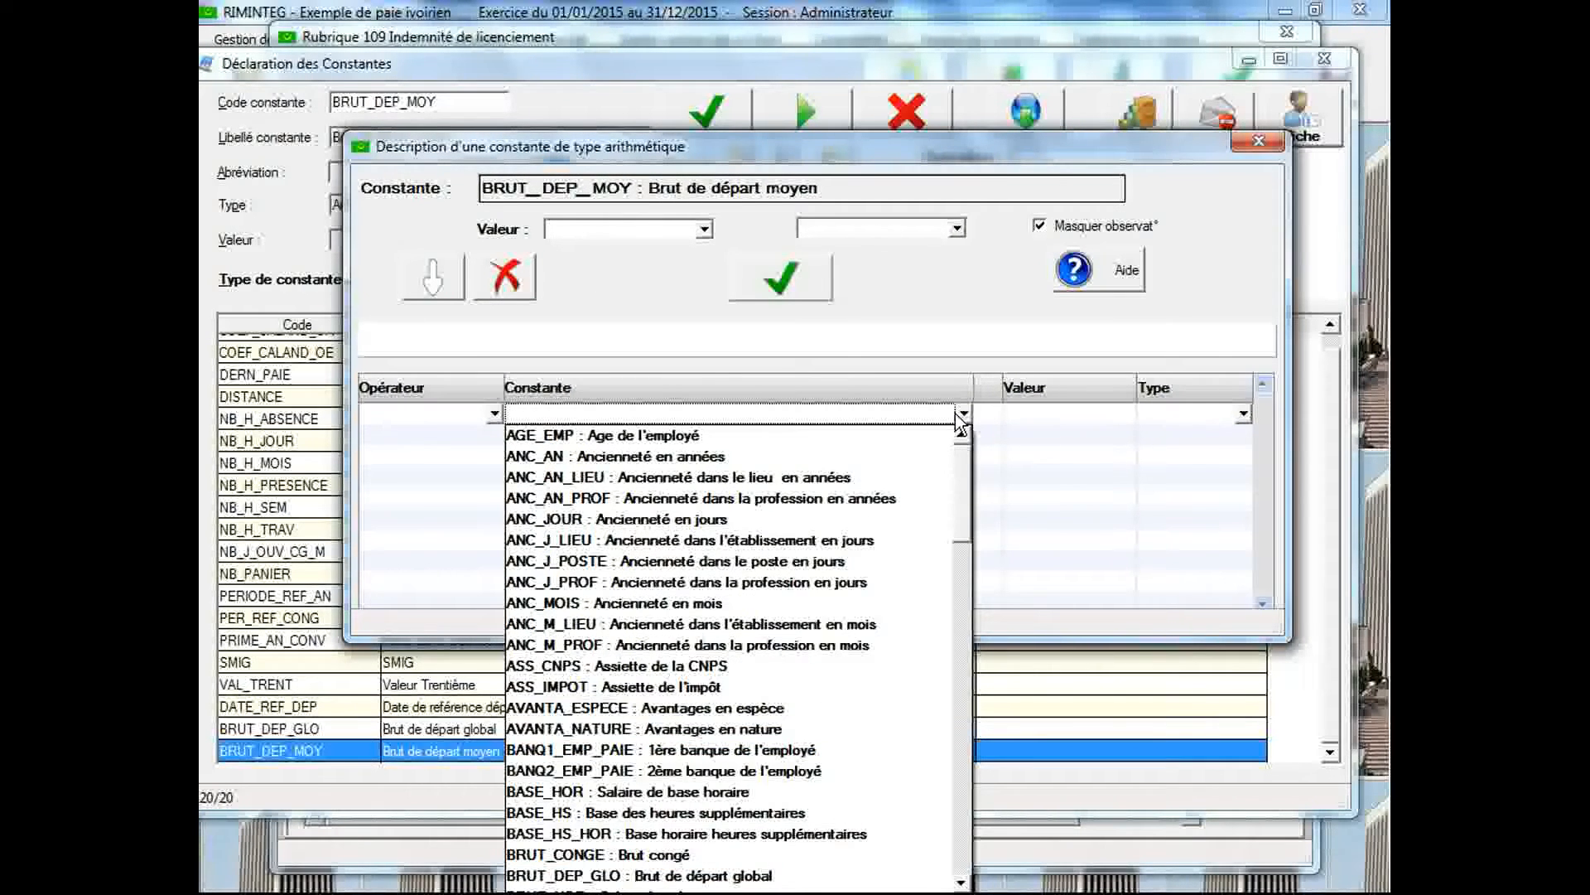
left_click(758, 876)
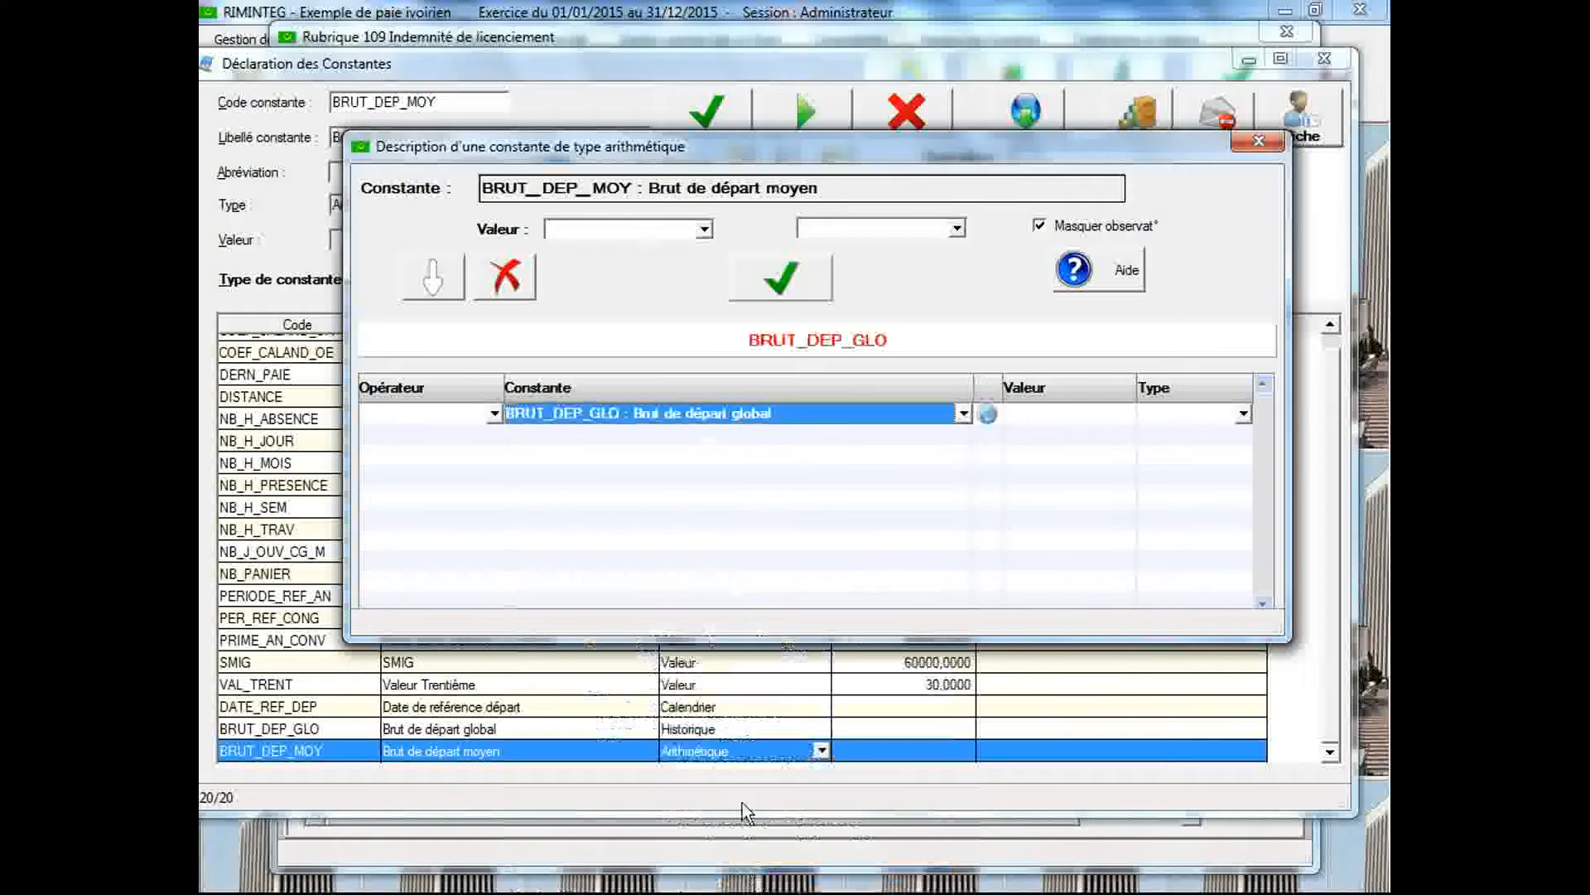
left_click(494, 437)
left_click(494, 437)
left_click(488, 501)
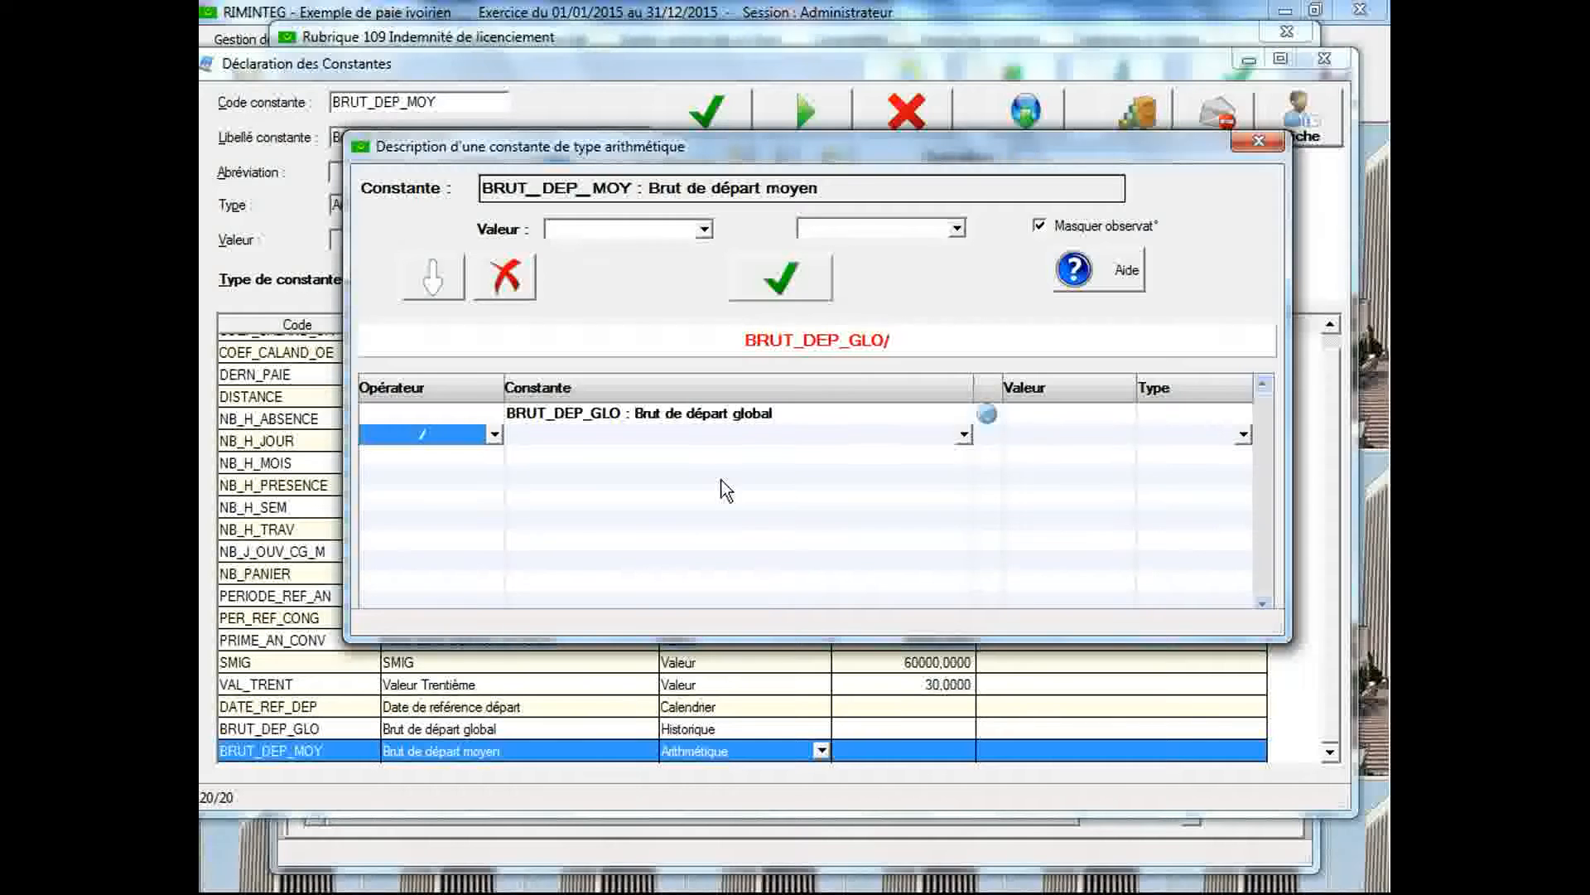
left_click(1046, 430)
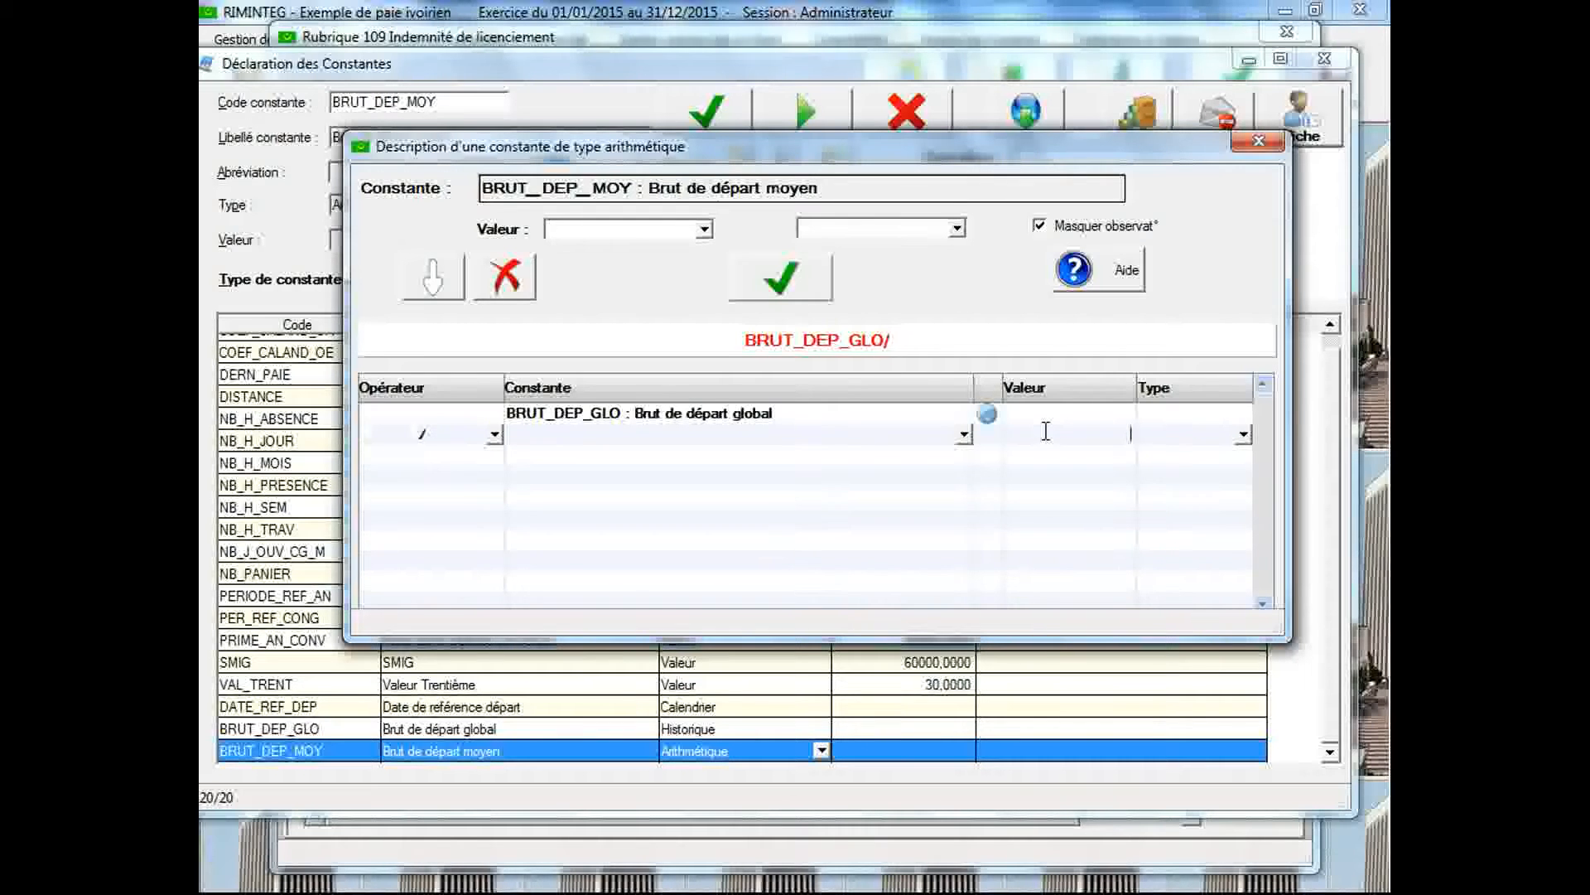
type("12")
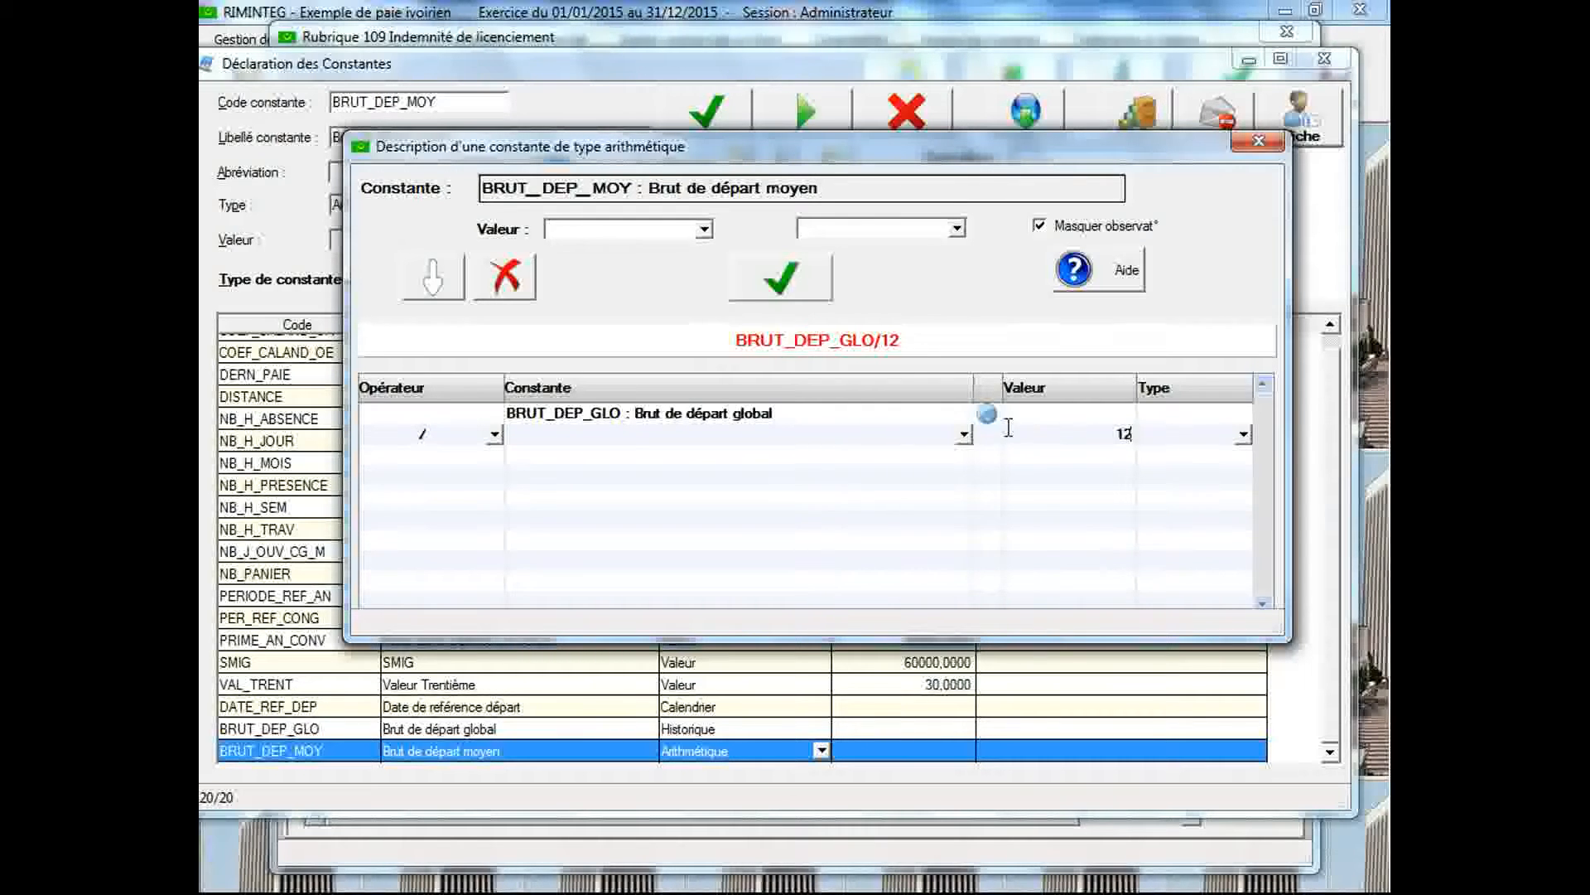
Save the arithmetic formula of BRUT_DEP_MOY and close its description
left_click(760, 291)
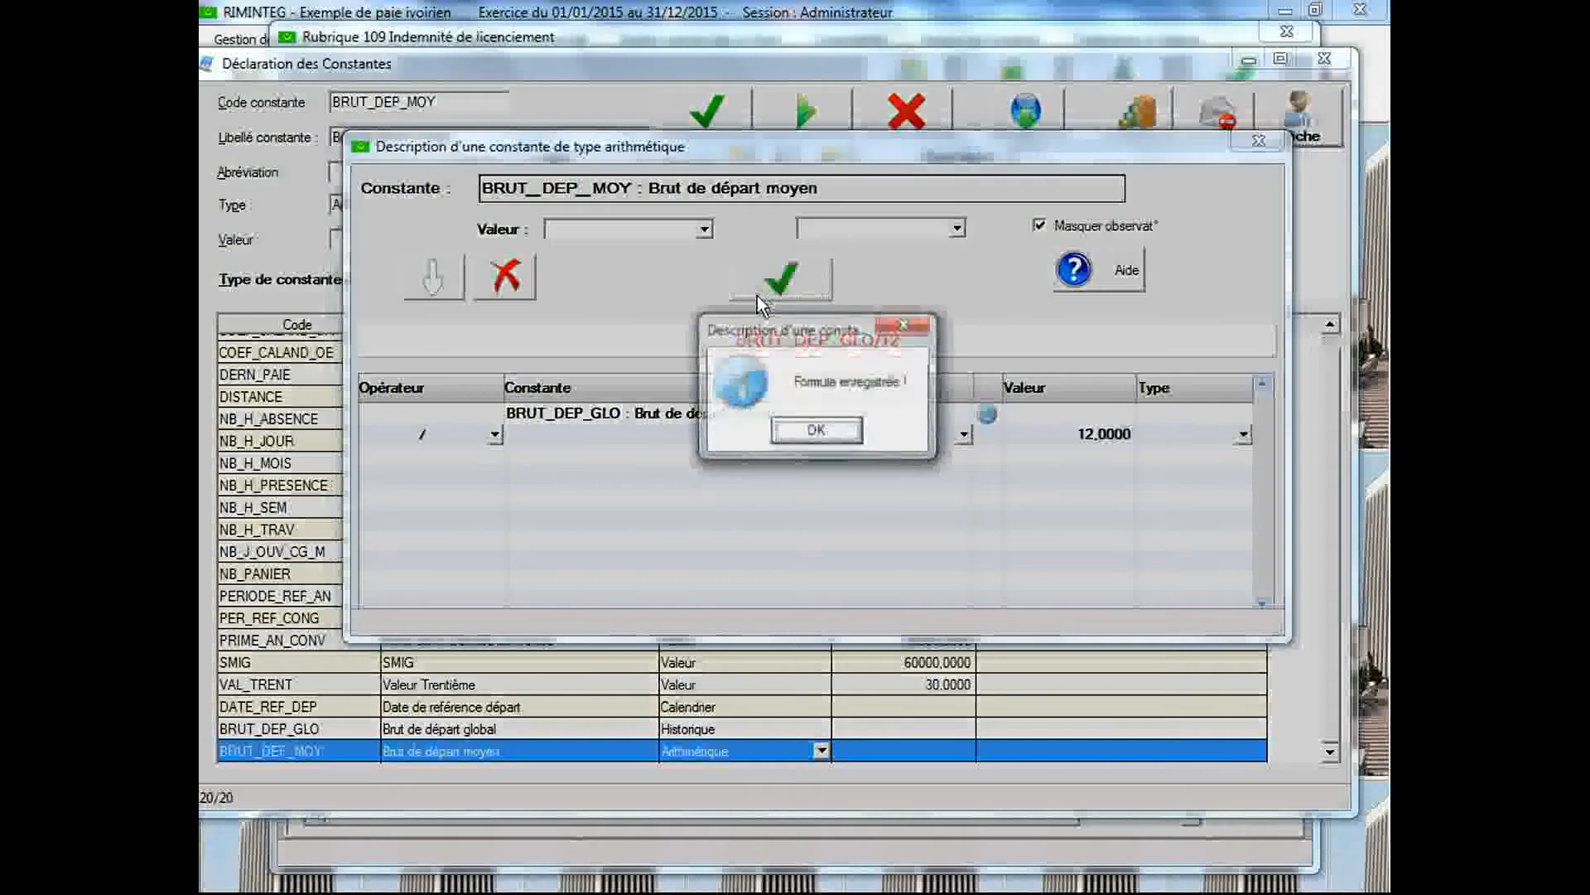
left_click(793, 433)
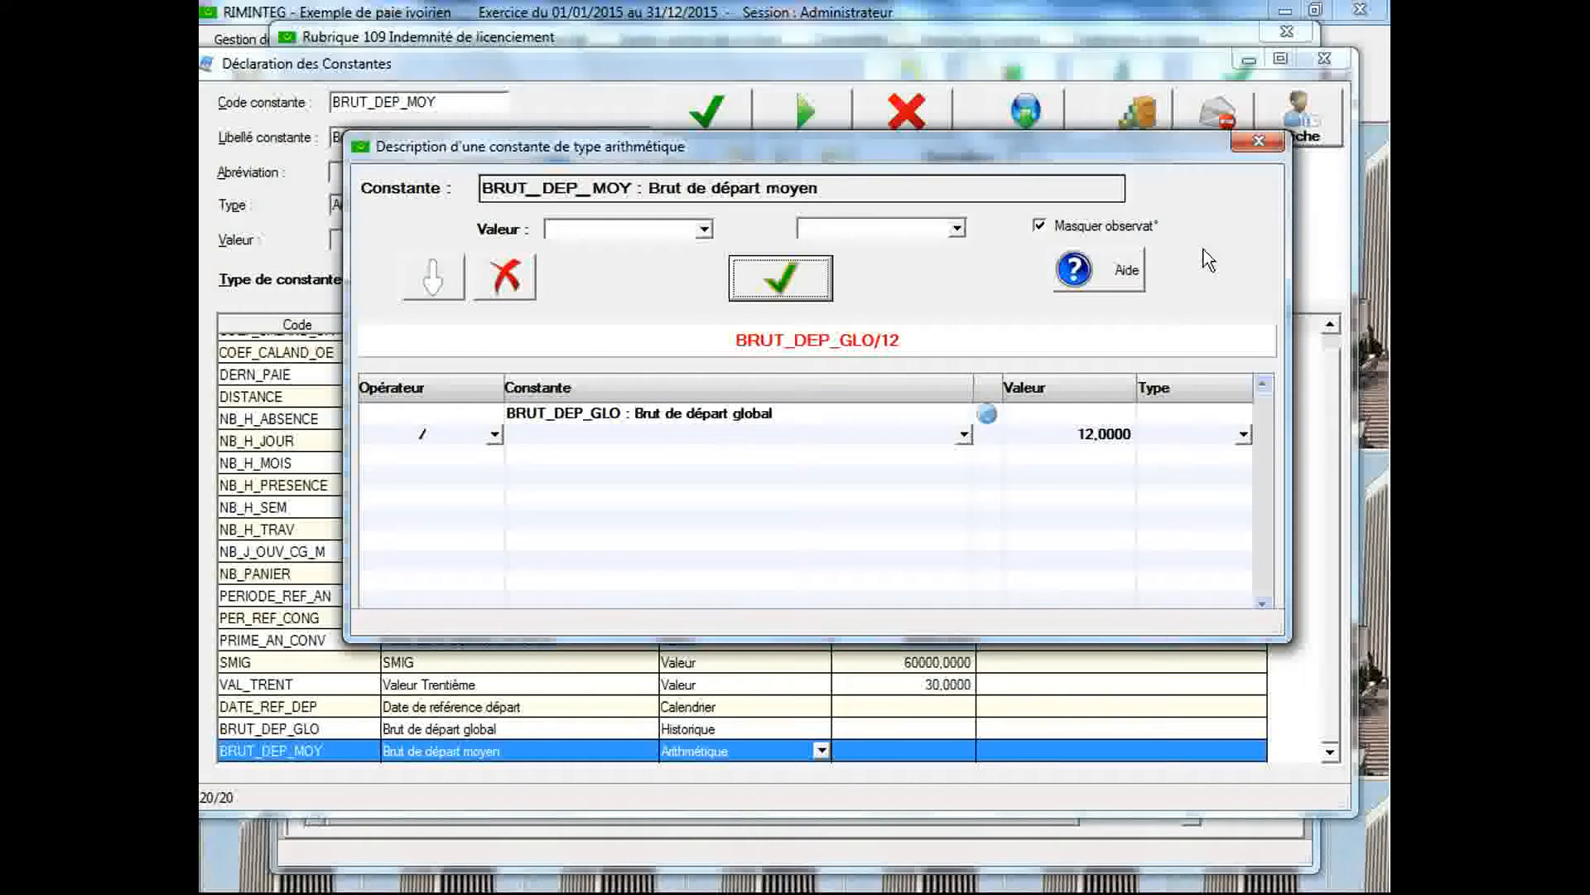
left_click(1246, 149)
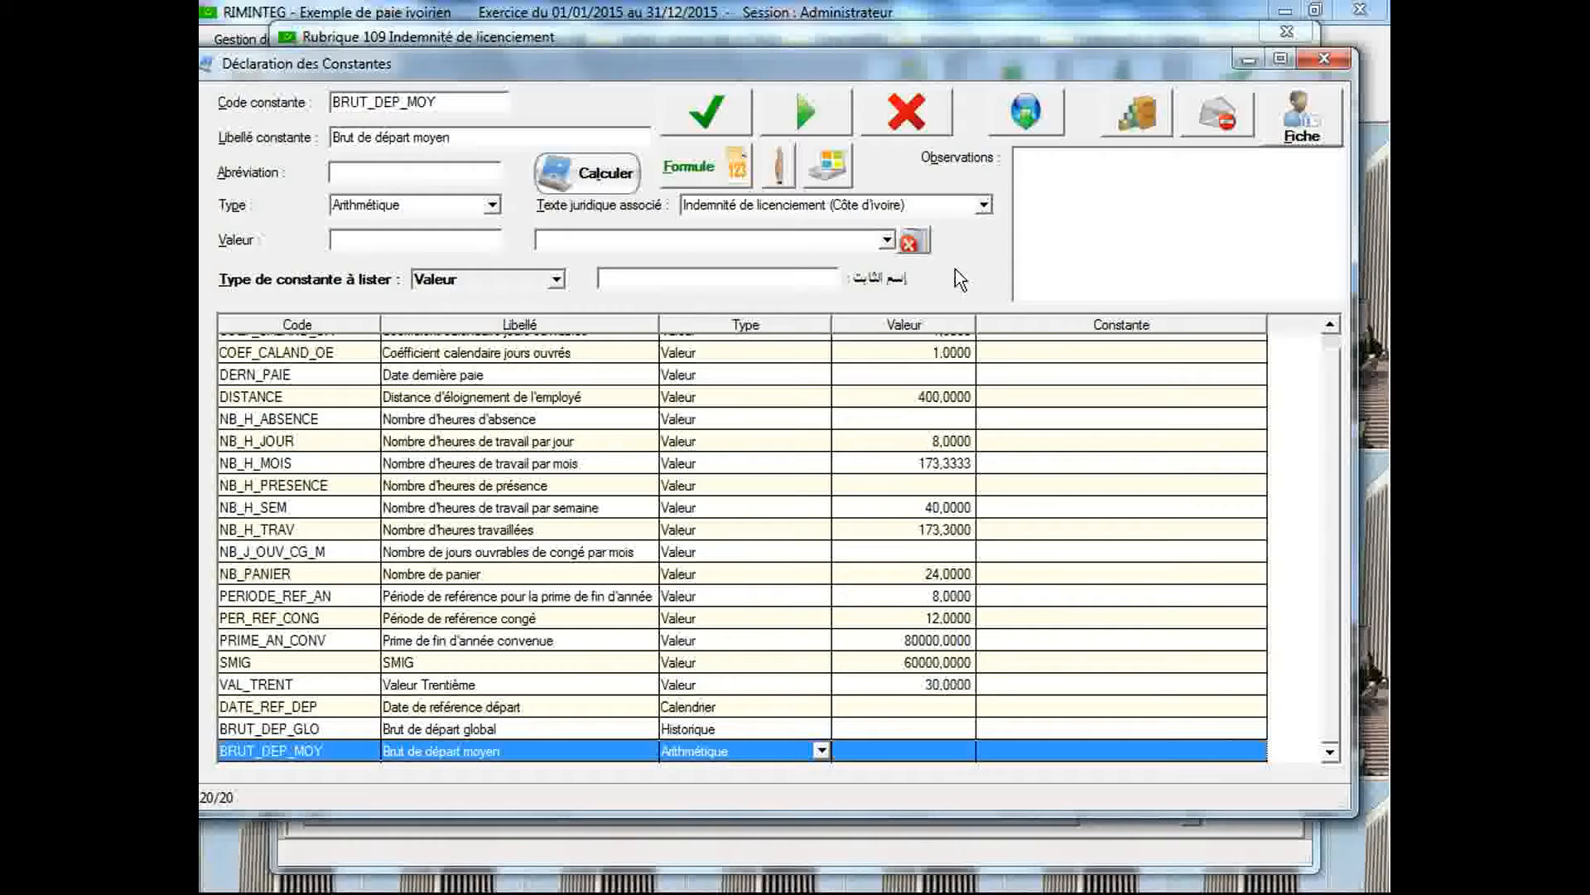
Display the legal text Indemnité de licenciement (Côte d'Ivoire) and read its percentages by seniority bracket
left_click(983, 205)
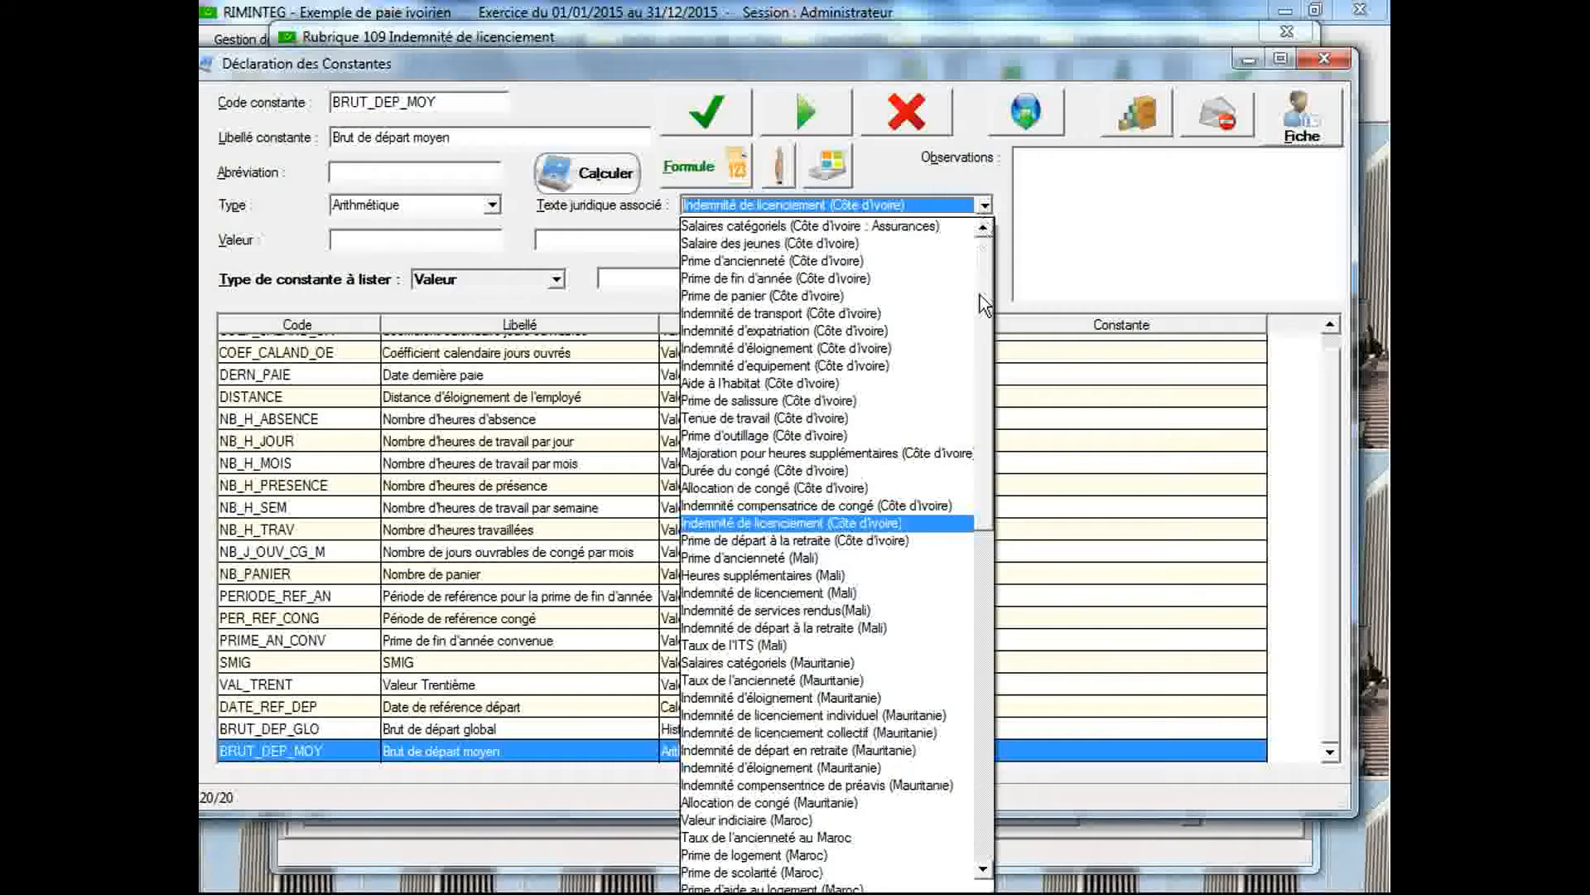
left_click(916, 525)
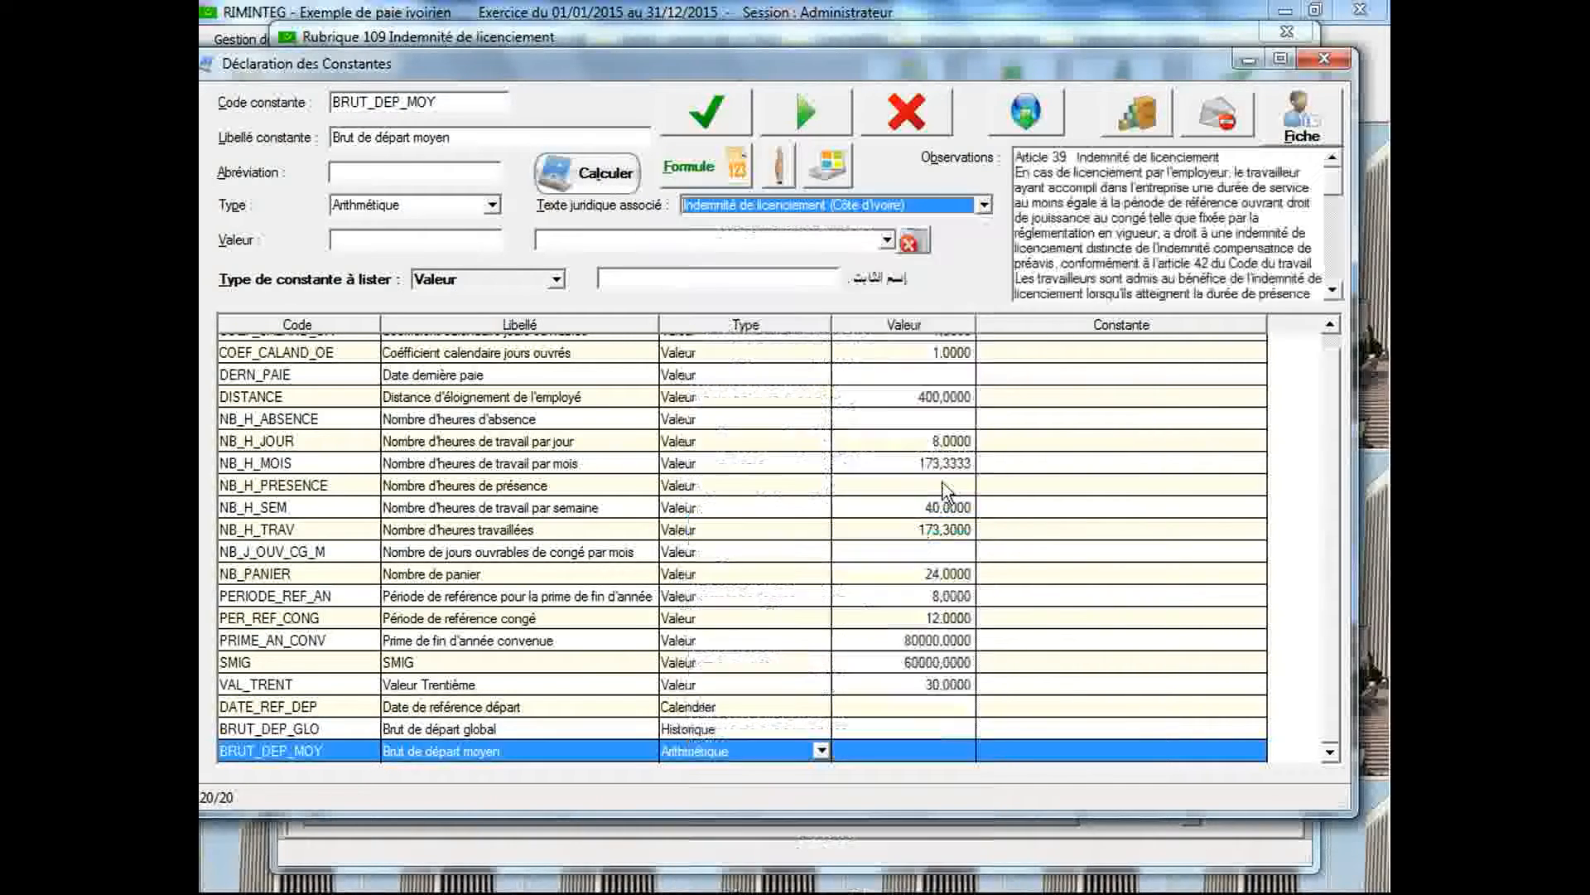
left_click_drag(1333, 203, 1326, 242)
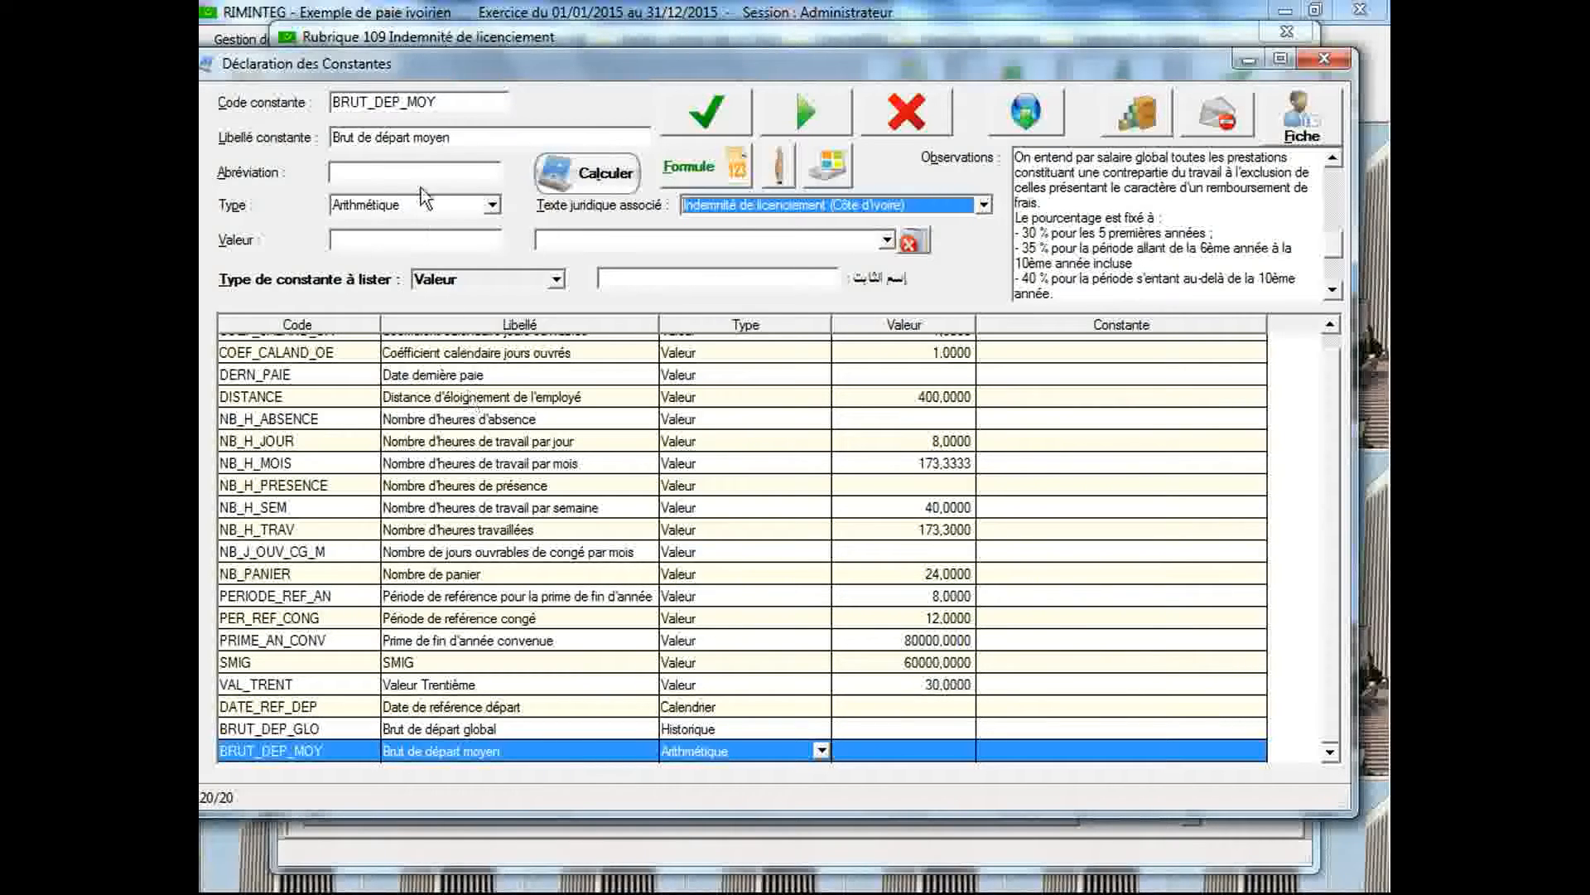
Enter a new constant with code IND_LIC_1 and label "Indemnité de licenciement anc. <= 5 ans"
left_click(444, 105)
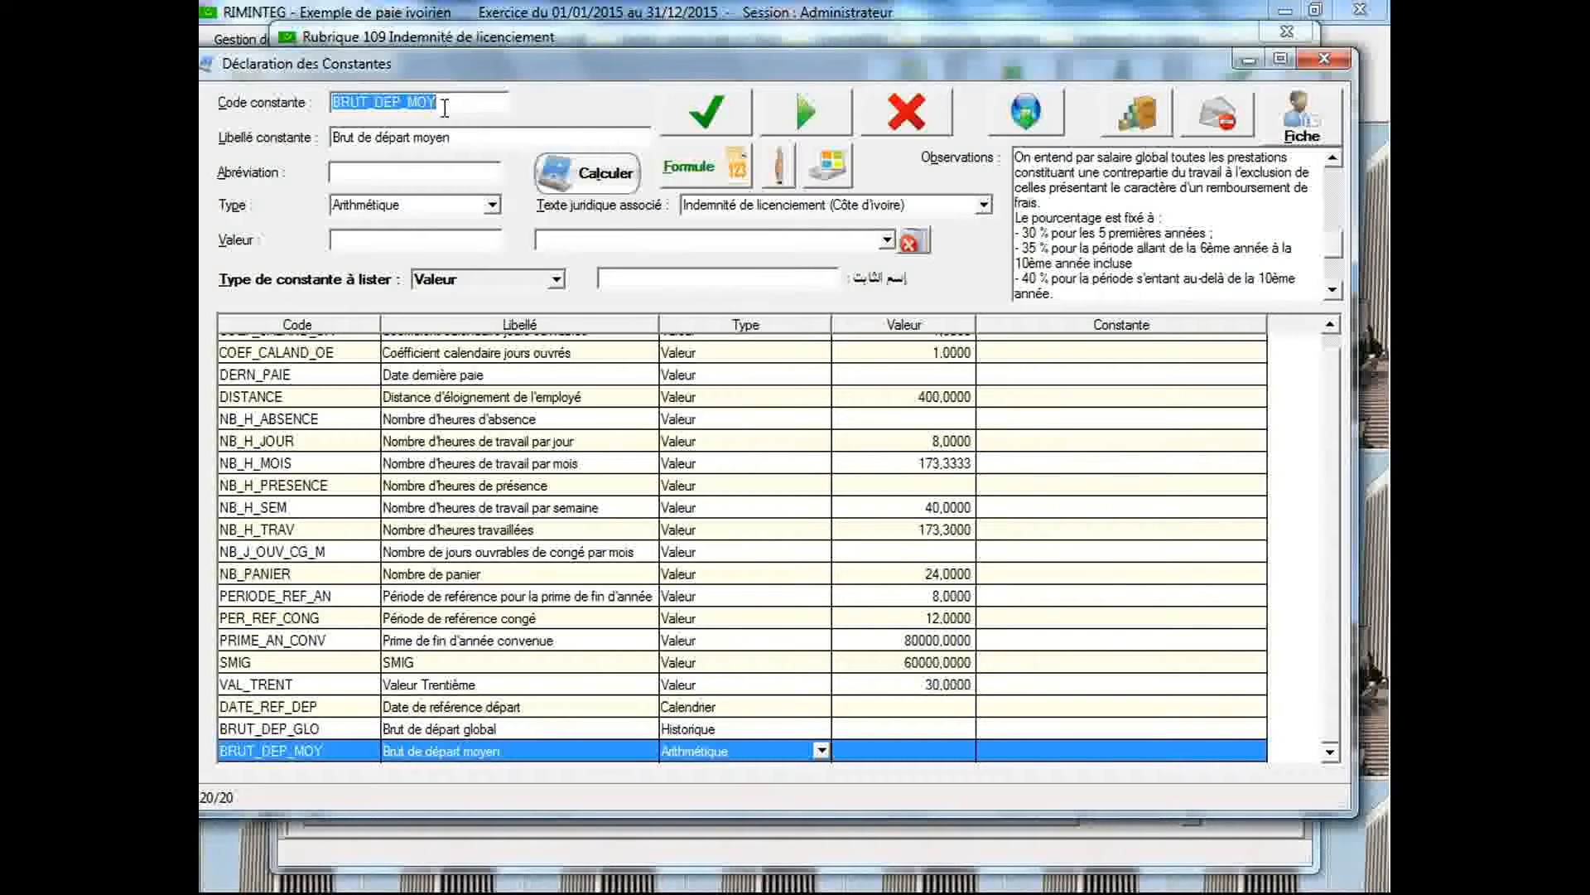
type("IN")
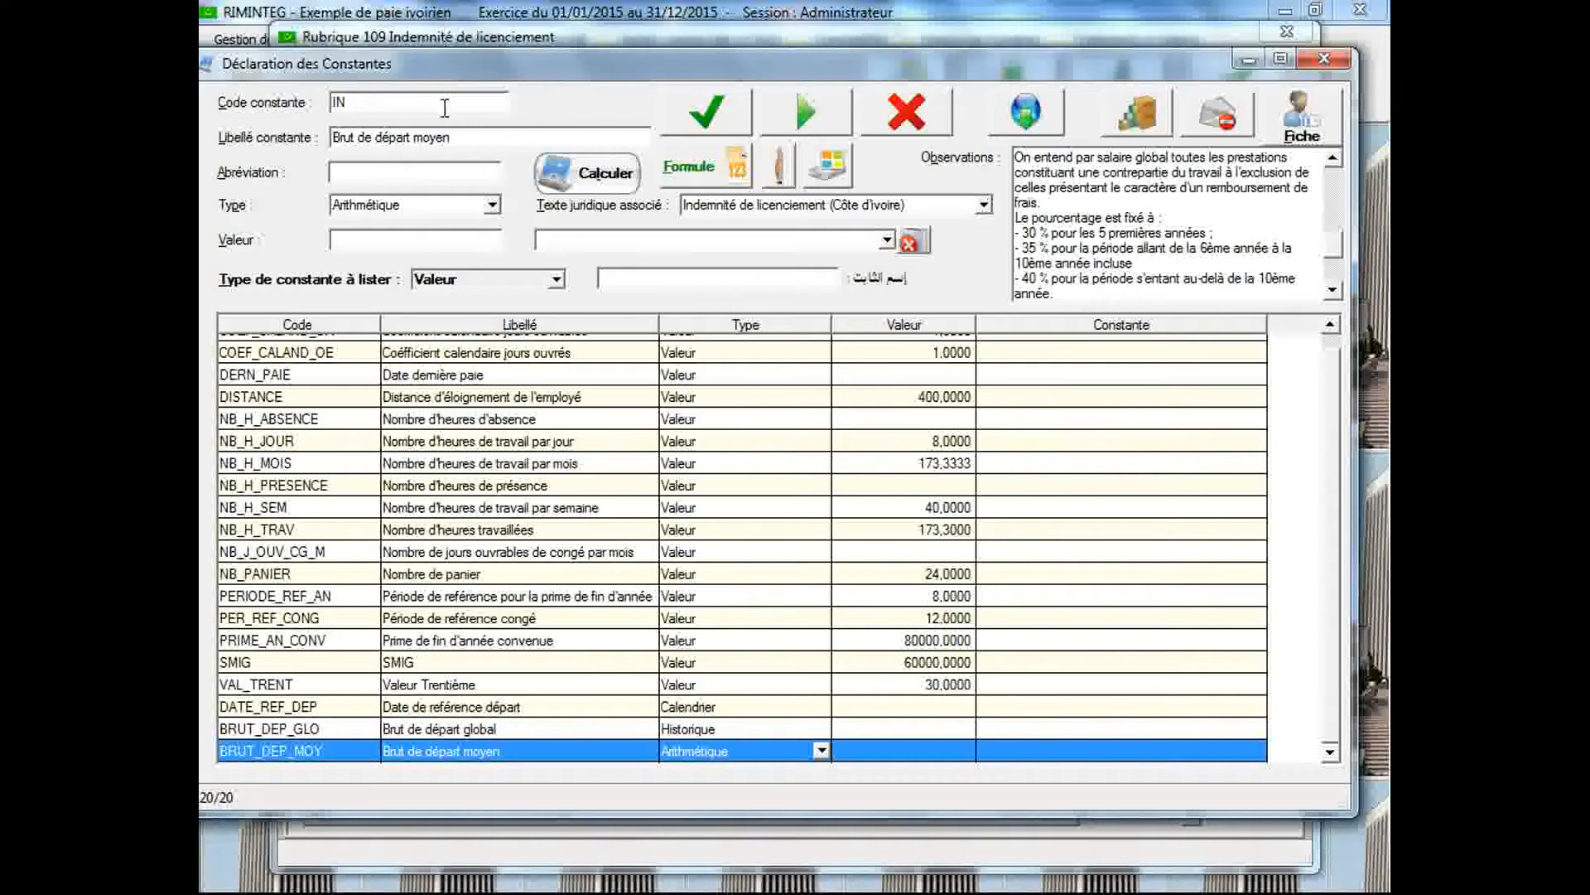
type("D_LIC_1")
key("Tab")
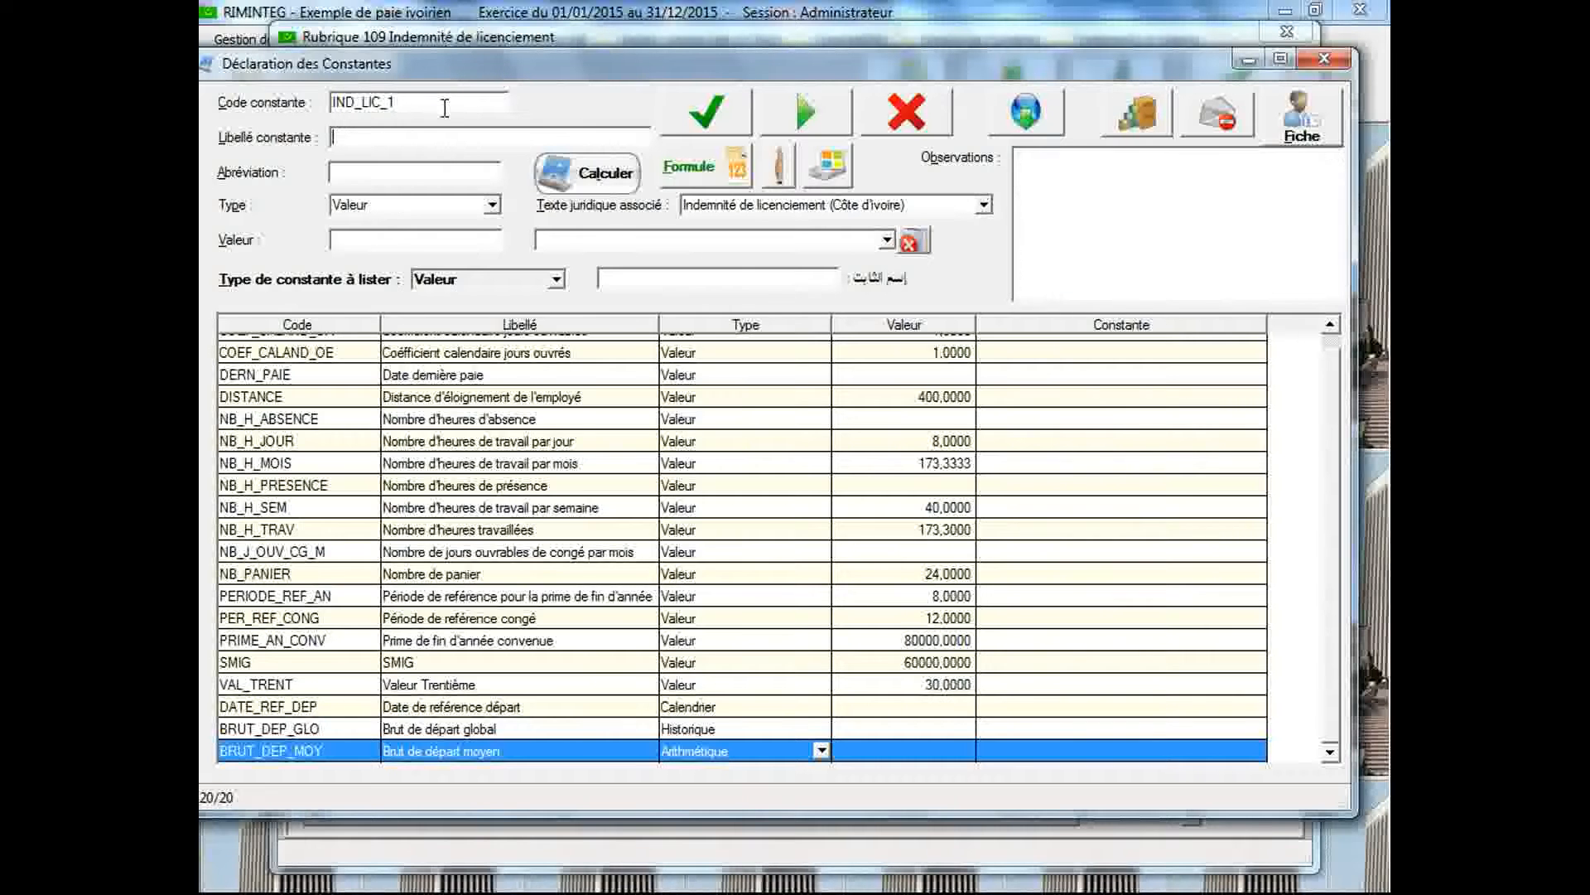
type("Indemnité de licenciement anc. <=")
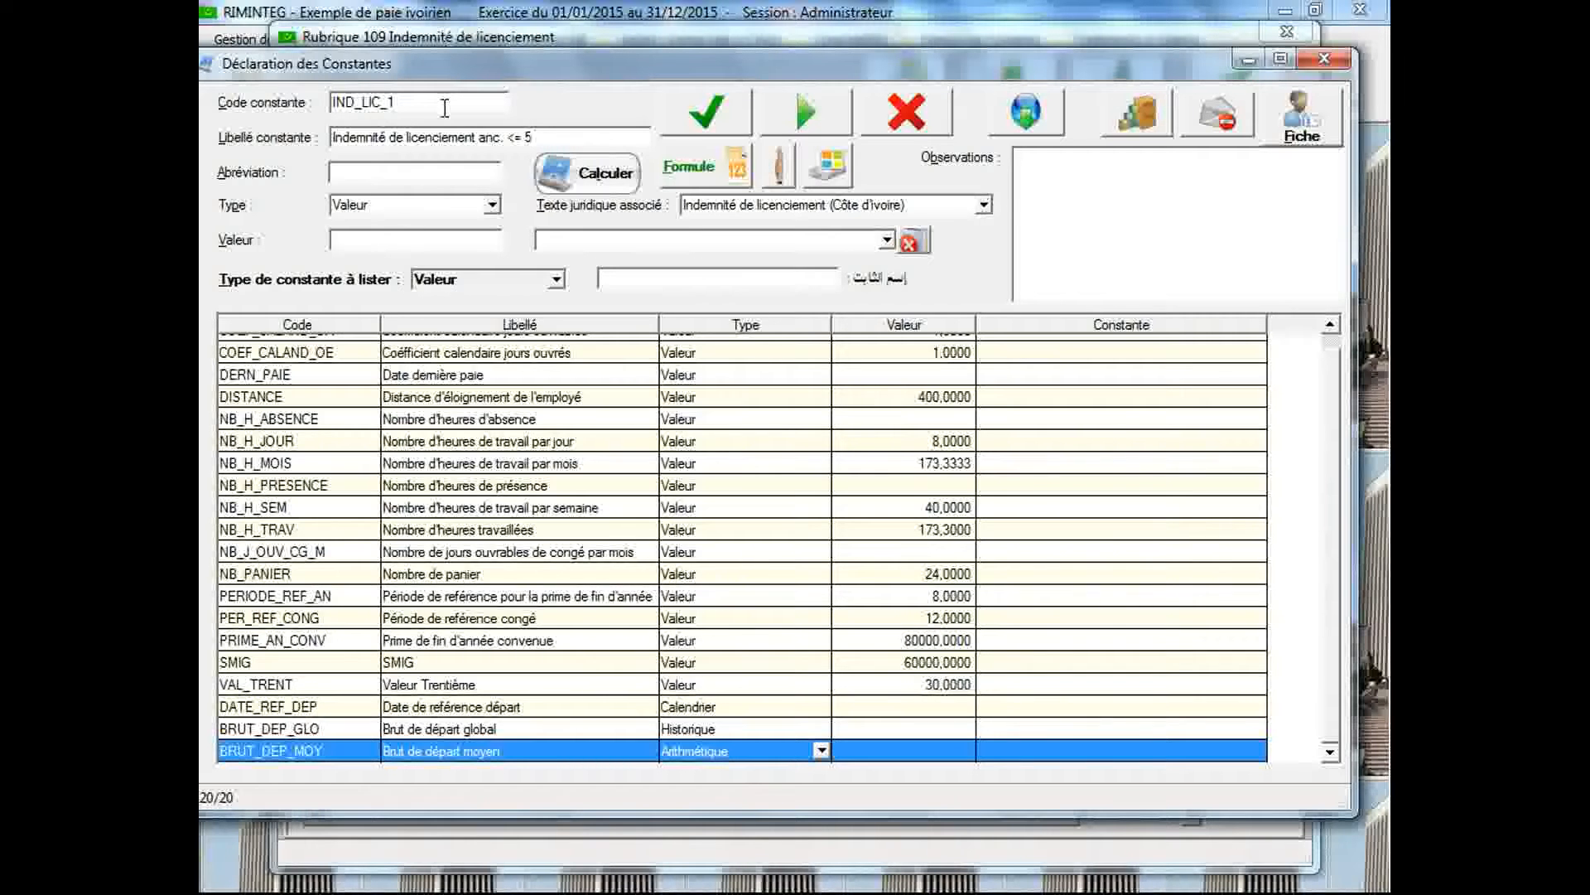
type(" 5 ans")
Associate the legal text Indemnité de licenciement (Côte d'Ivoire) with IND_LIC_1 and read through its observations
left_click(800, 214)
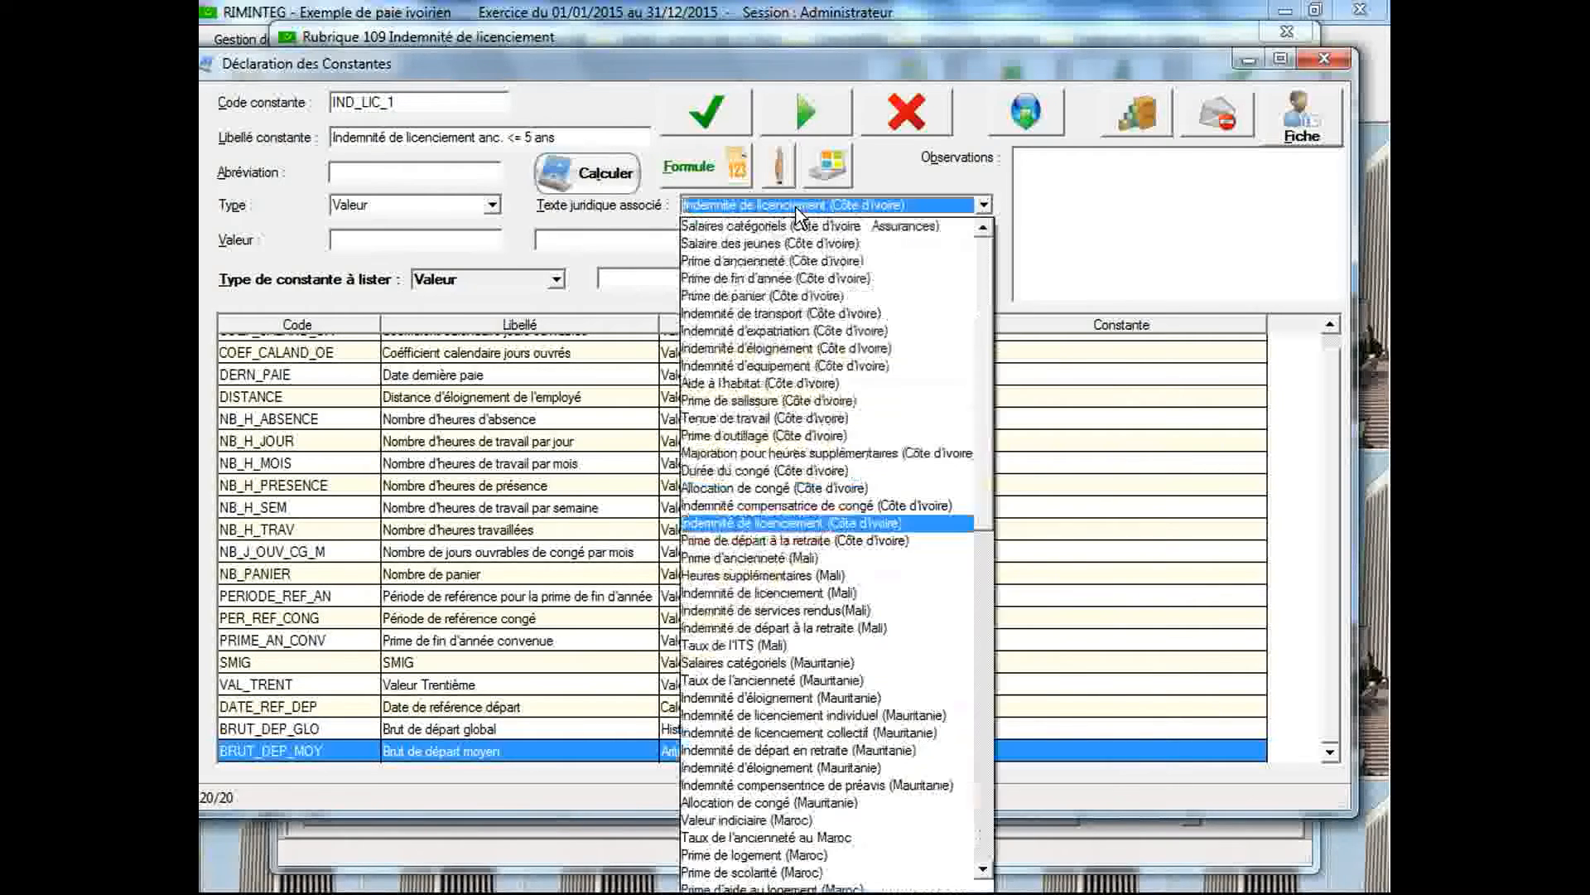
left_click(810, 524)
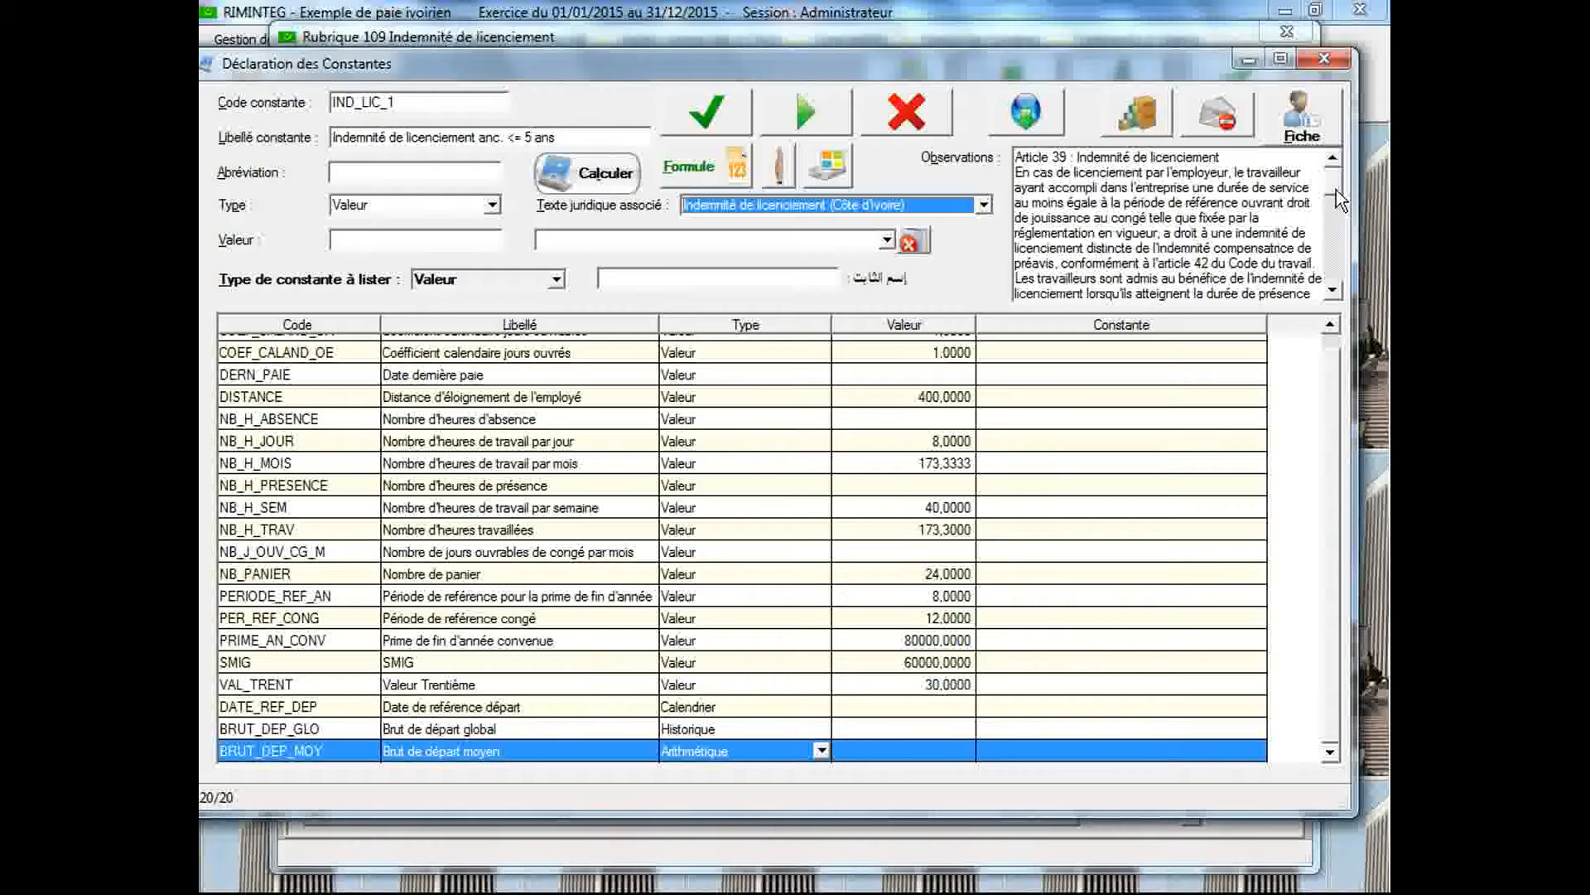
left_click_drag(1335, 190, 1350, 272)
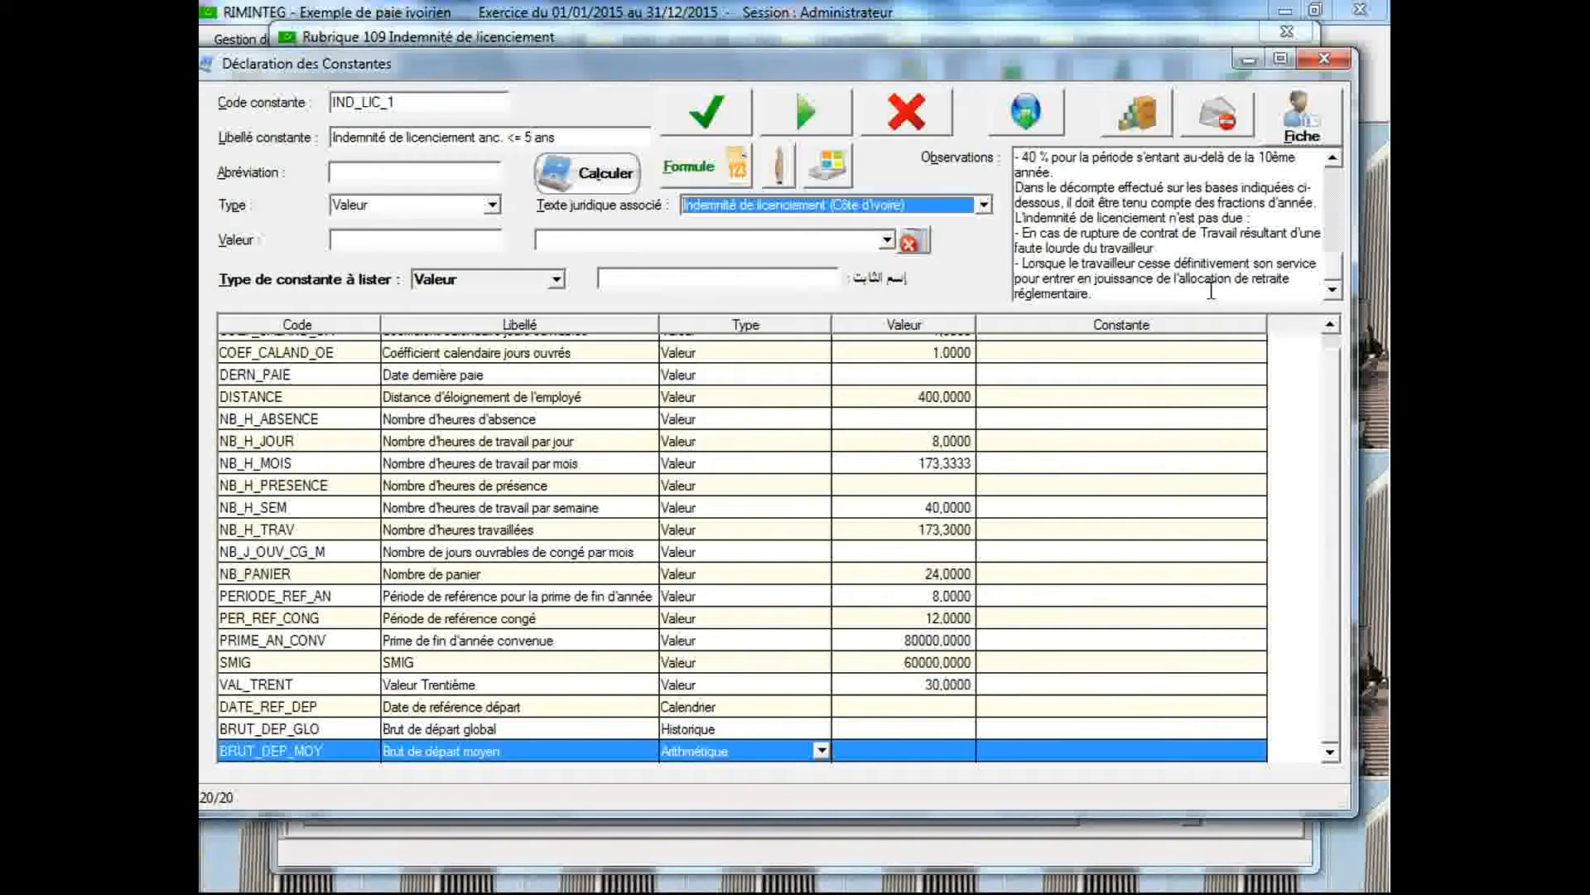
Set the IND_LIC_1 constant's type to Arithmétique and save it
left_click(440, 207)
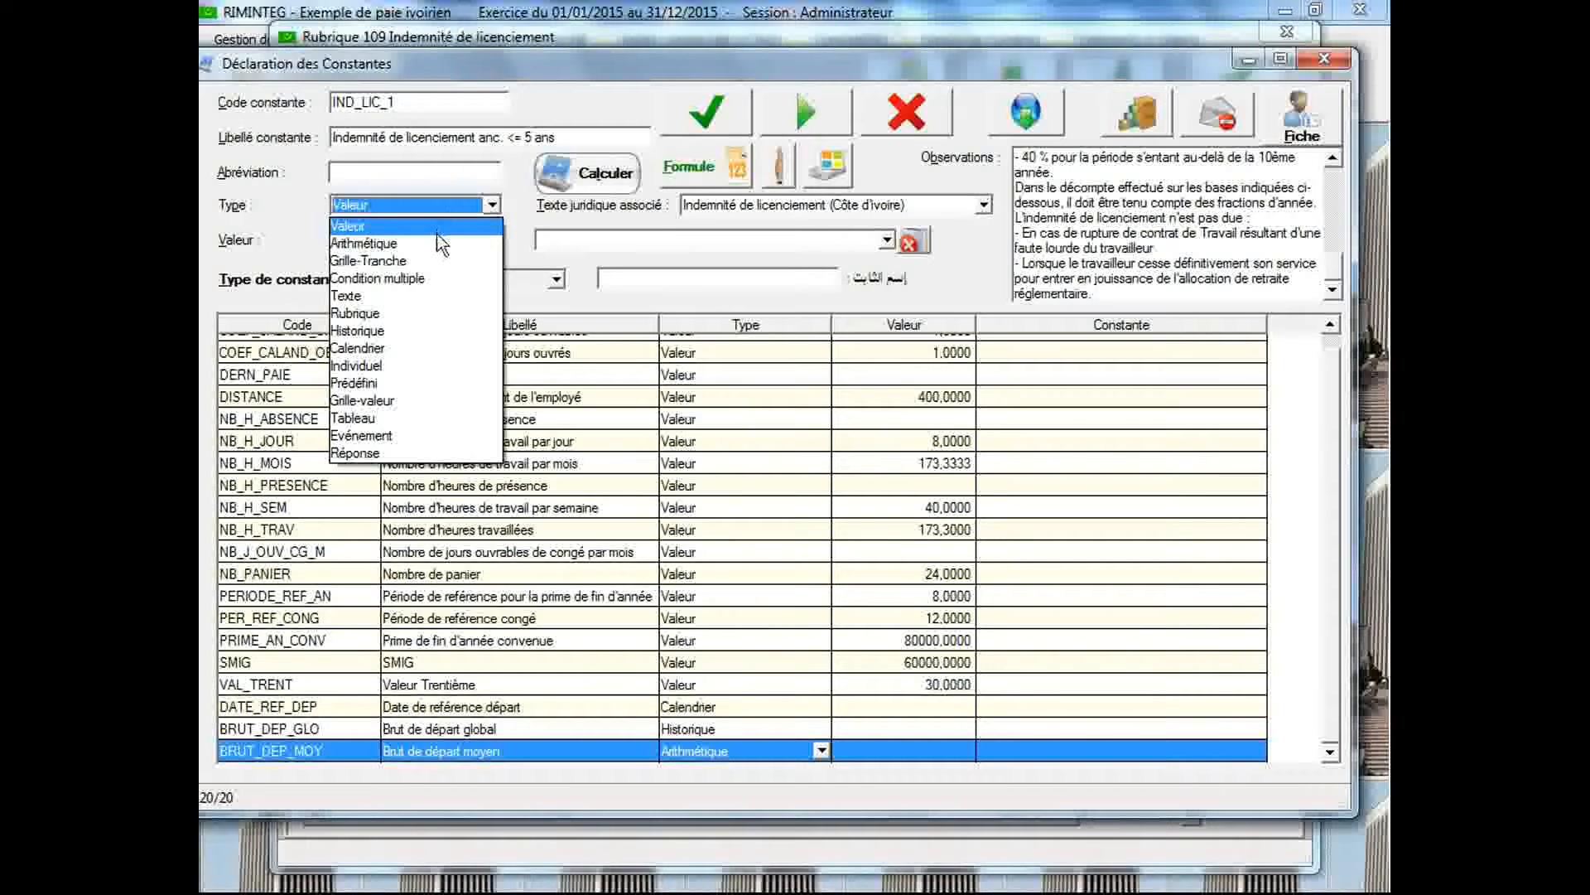
left_click(436, 242)
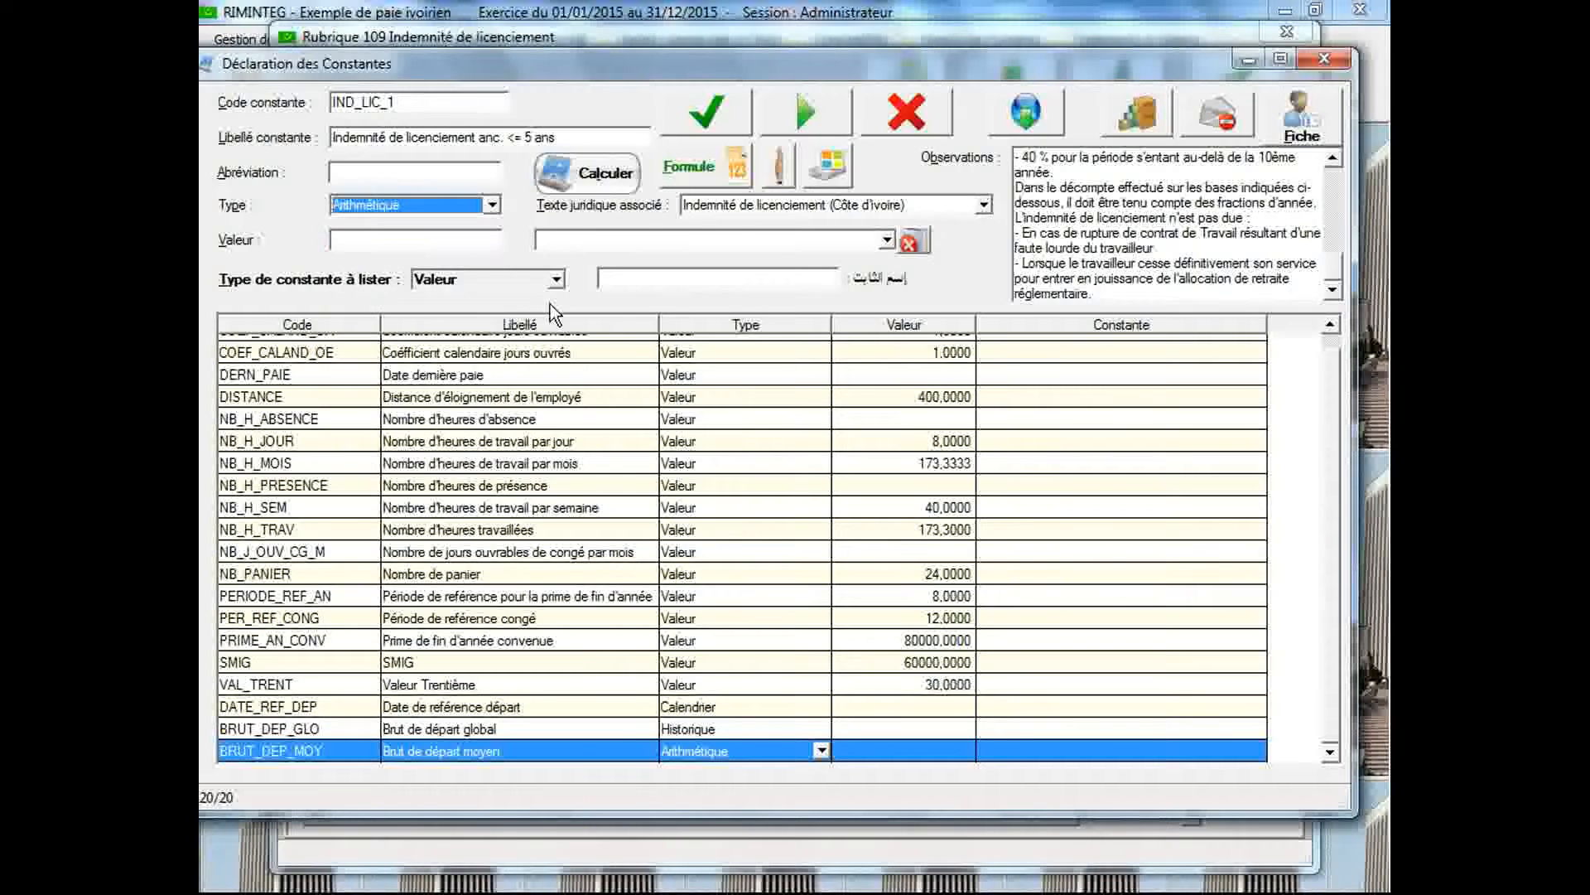
left_click(706, 114)
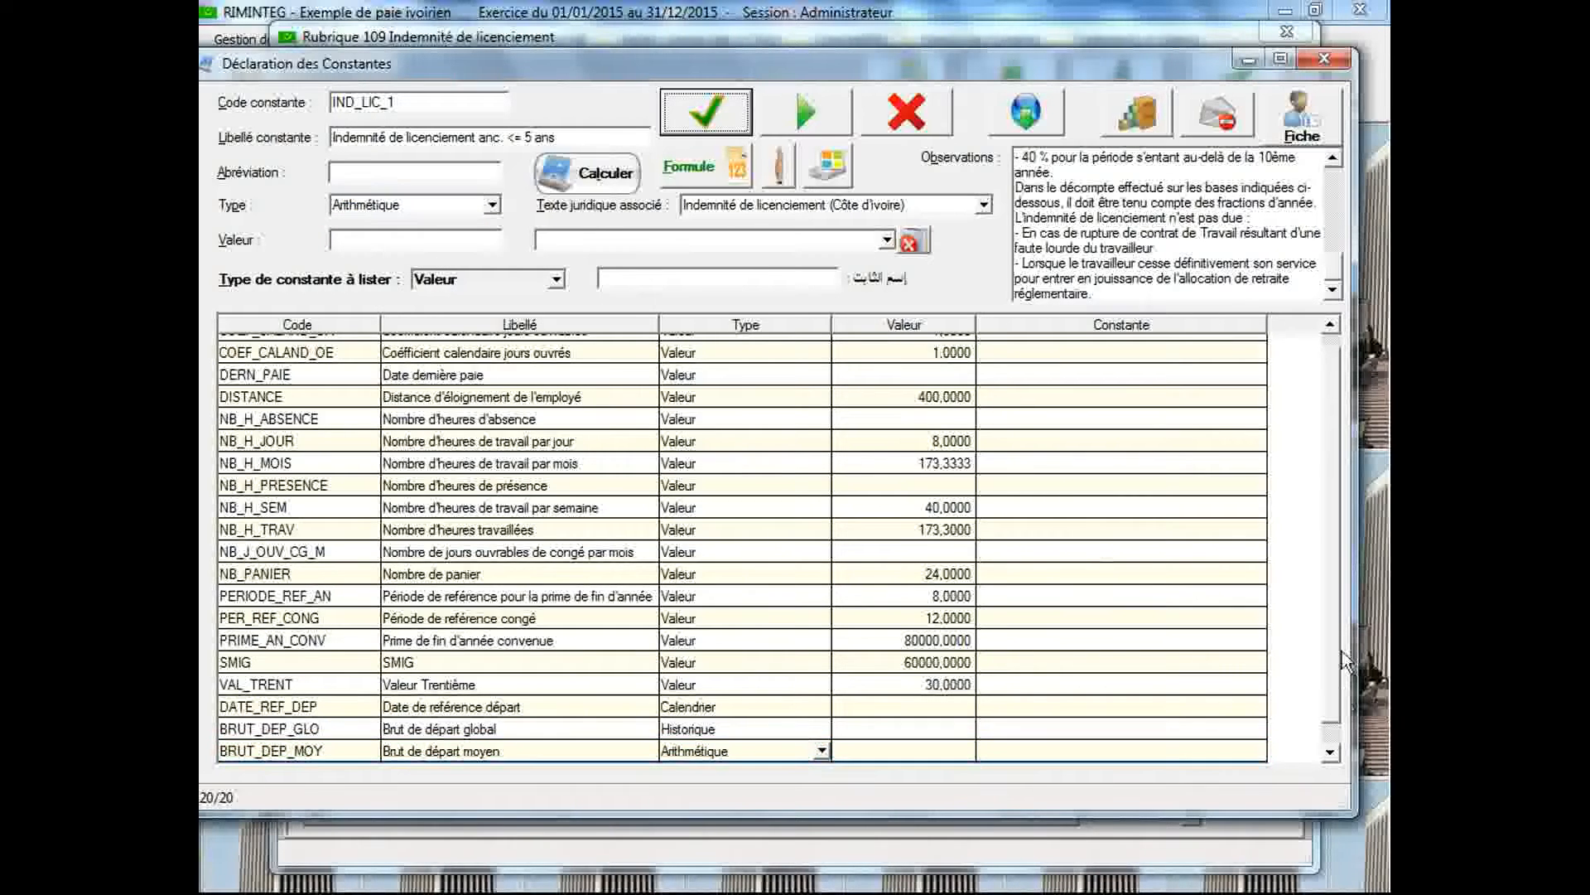
Open the arithmetic description of IND_LIC_1 and show the observations at the percentages per seniority bracket
left_click_drag(1332, 618, 1332, 659)
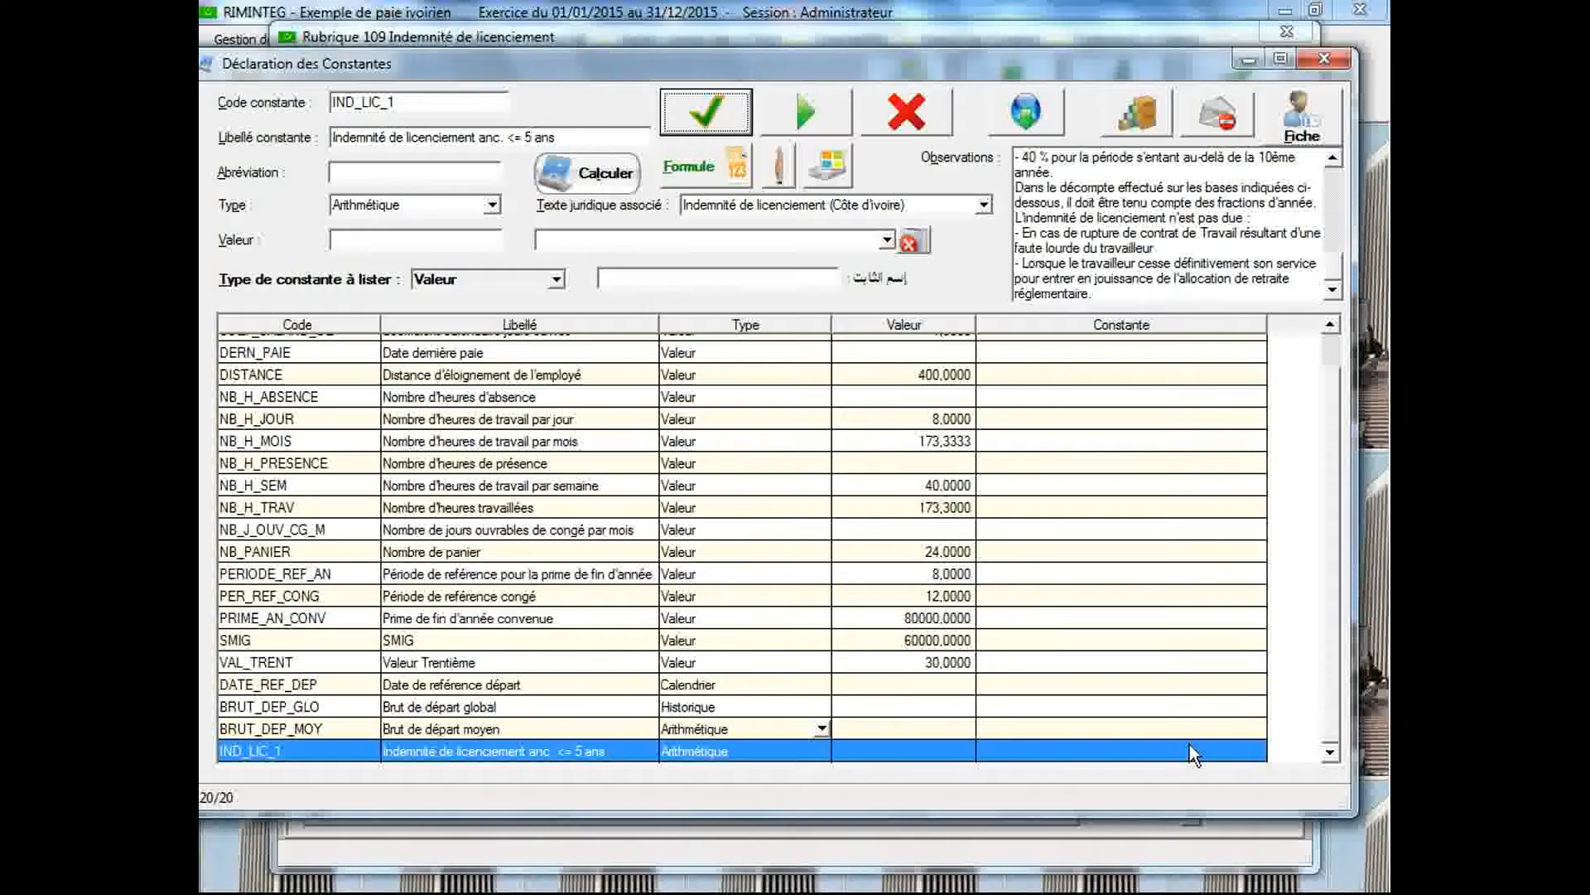
double_click(1190, 746)
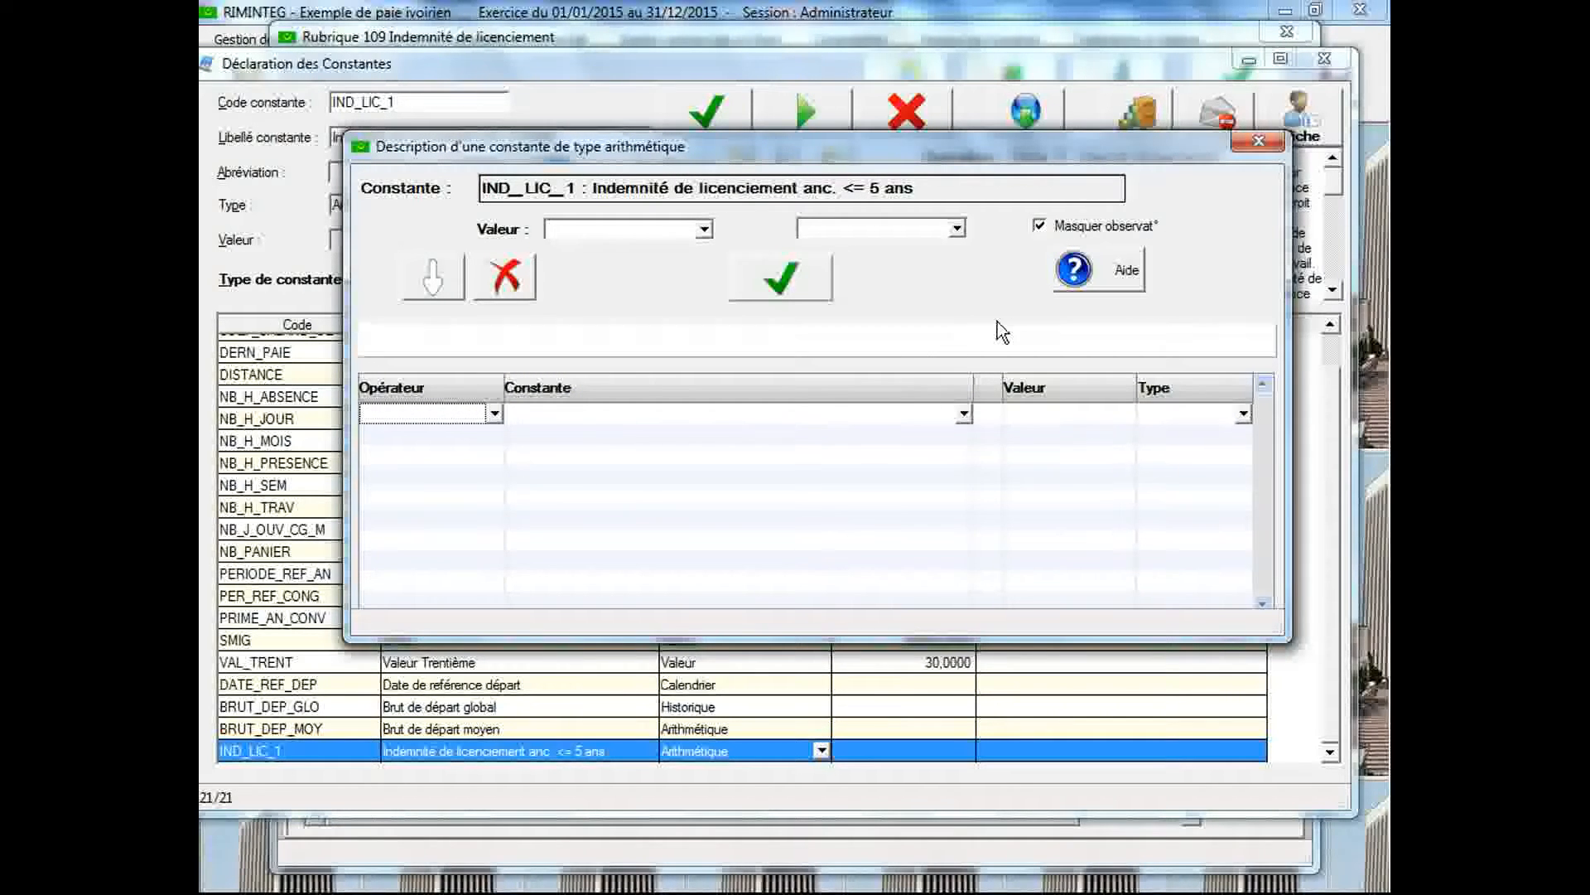
left_click(1060, 225)
left_click(1008, 313)
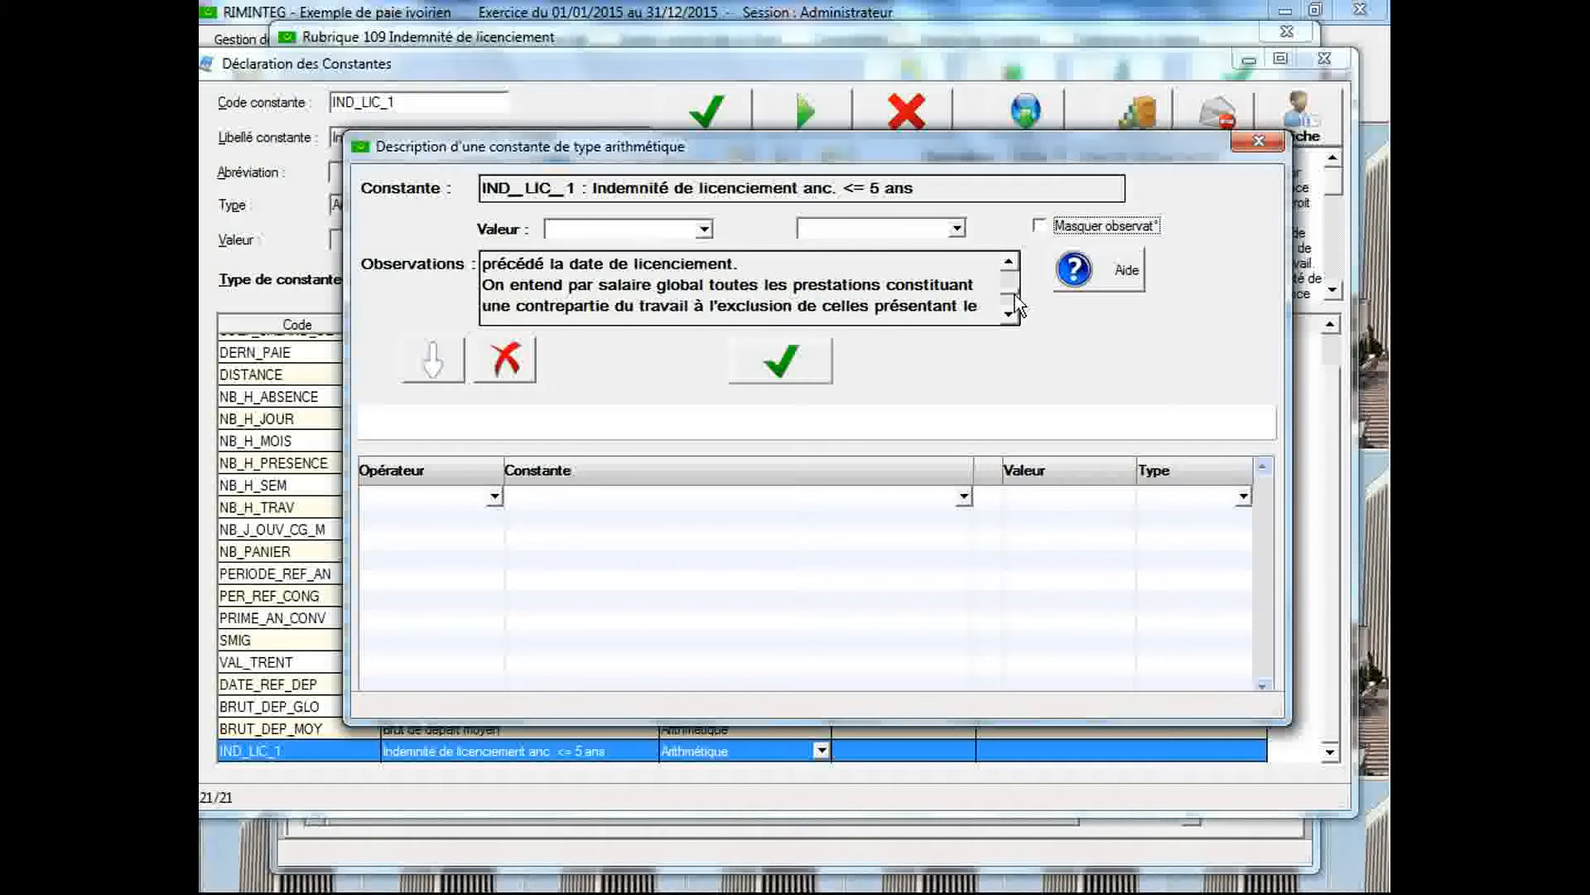
left_click(1009, 261)
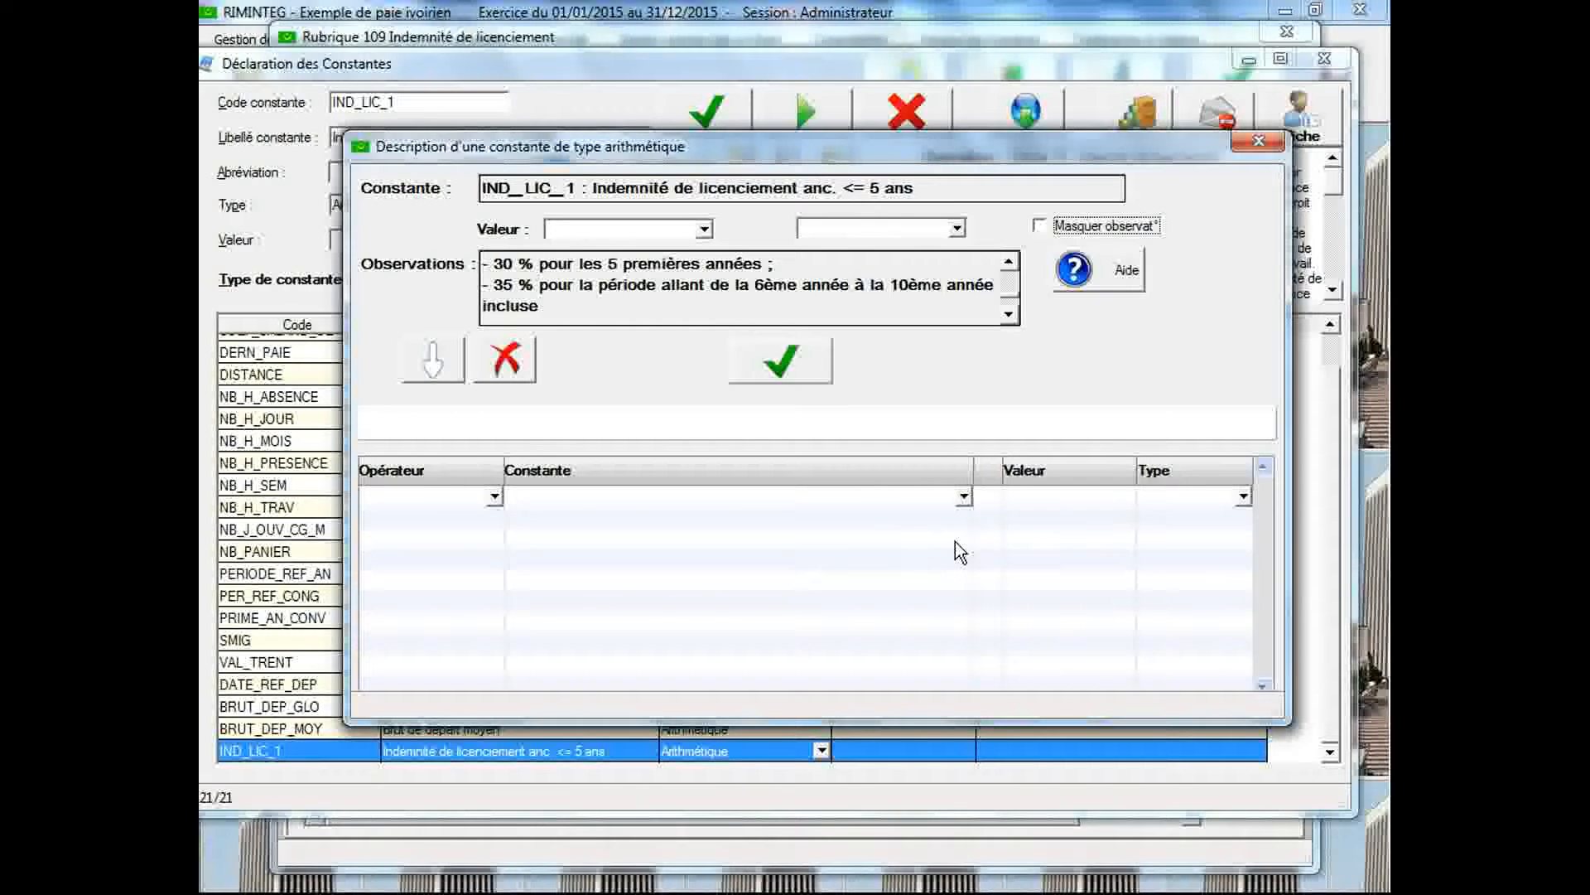
Start the IND_LIC_1 formula with ANC_AN (Ancienneté en années) multiplied by BRUT_DEP_MOY (Brut de départ moyen)
left_click(1021, 493)
left_click(964, 497)
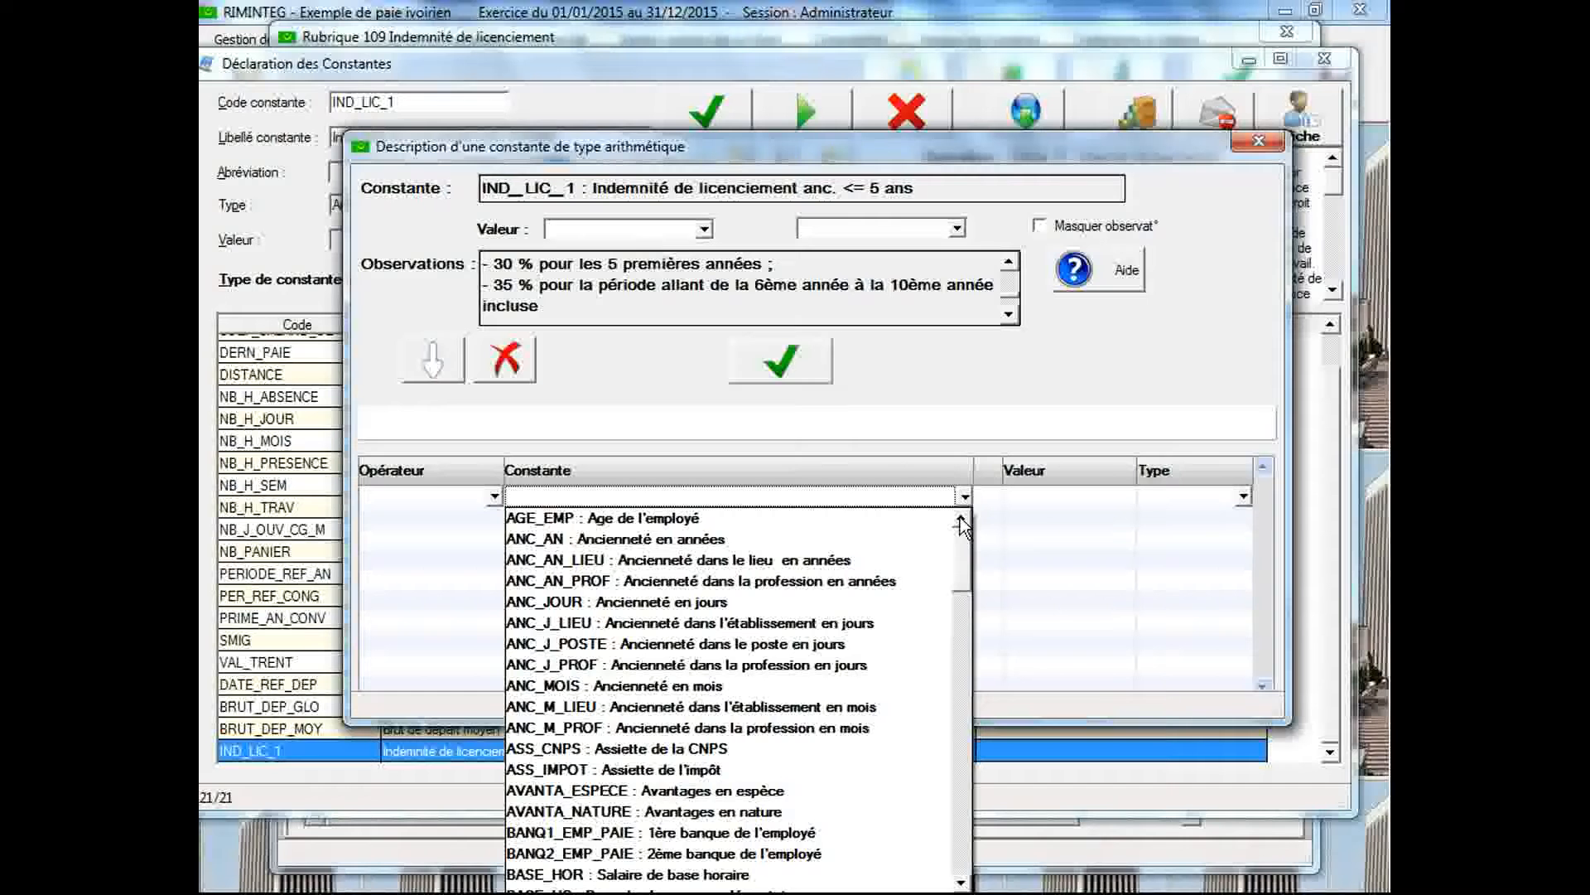
left_click(850, 540)
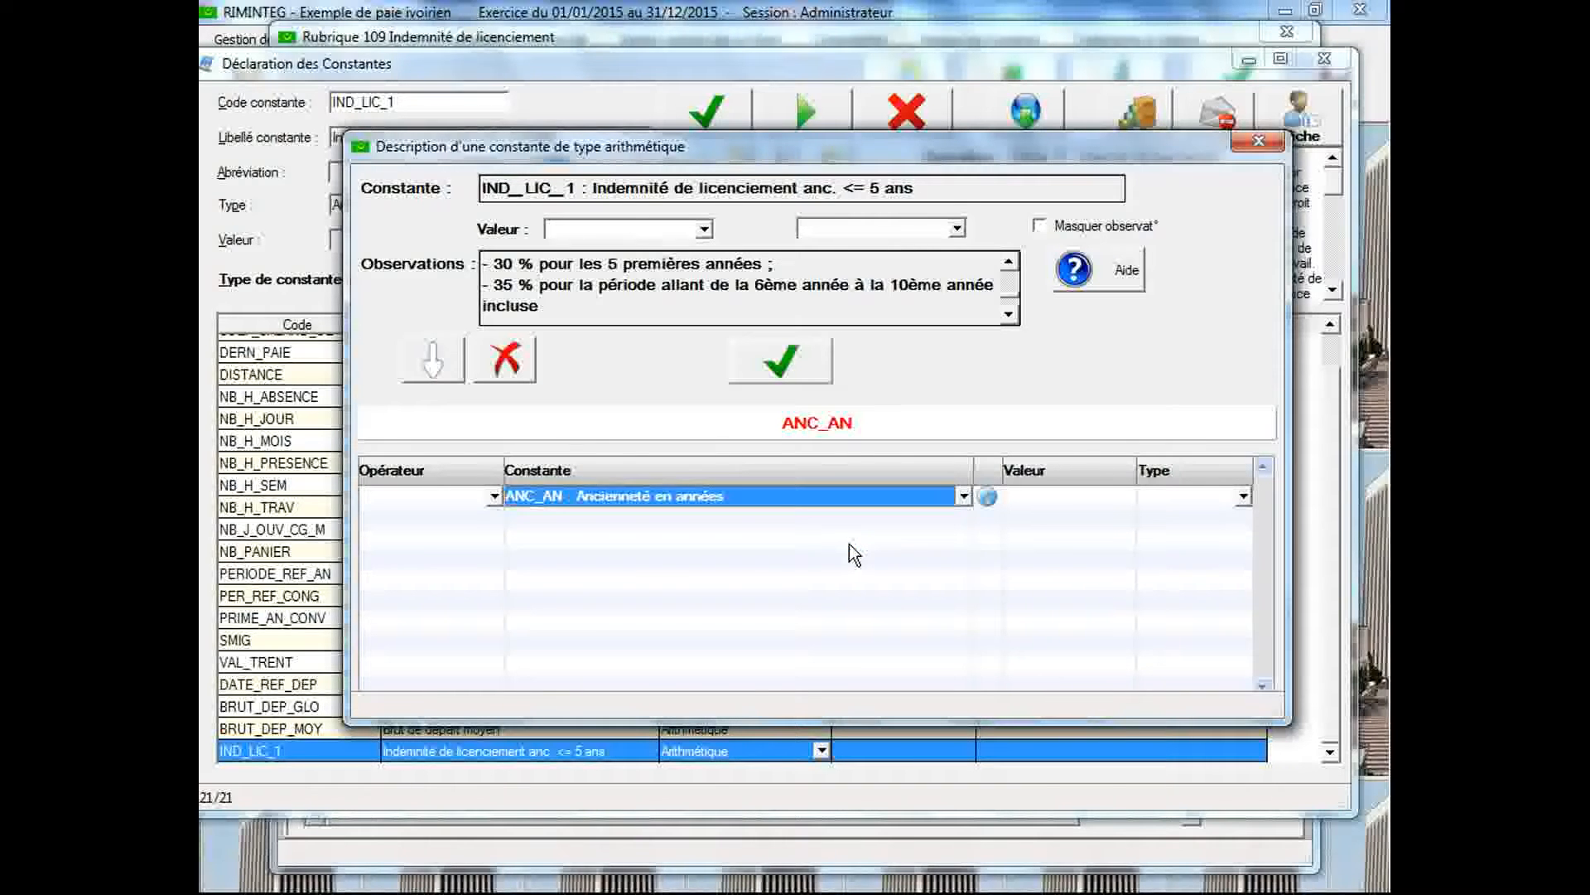
left_click(497, 518)
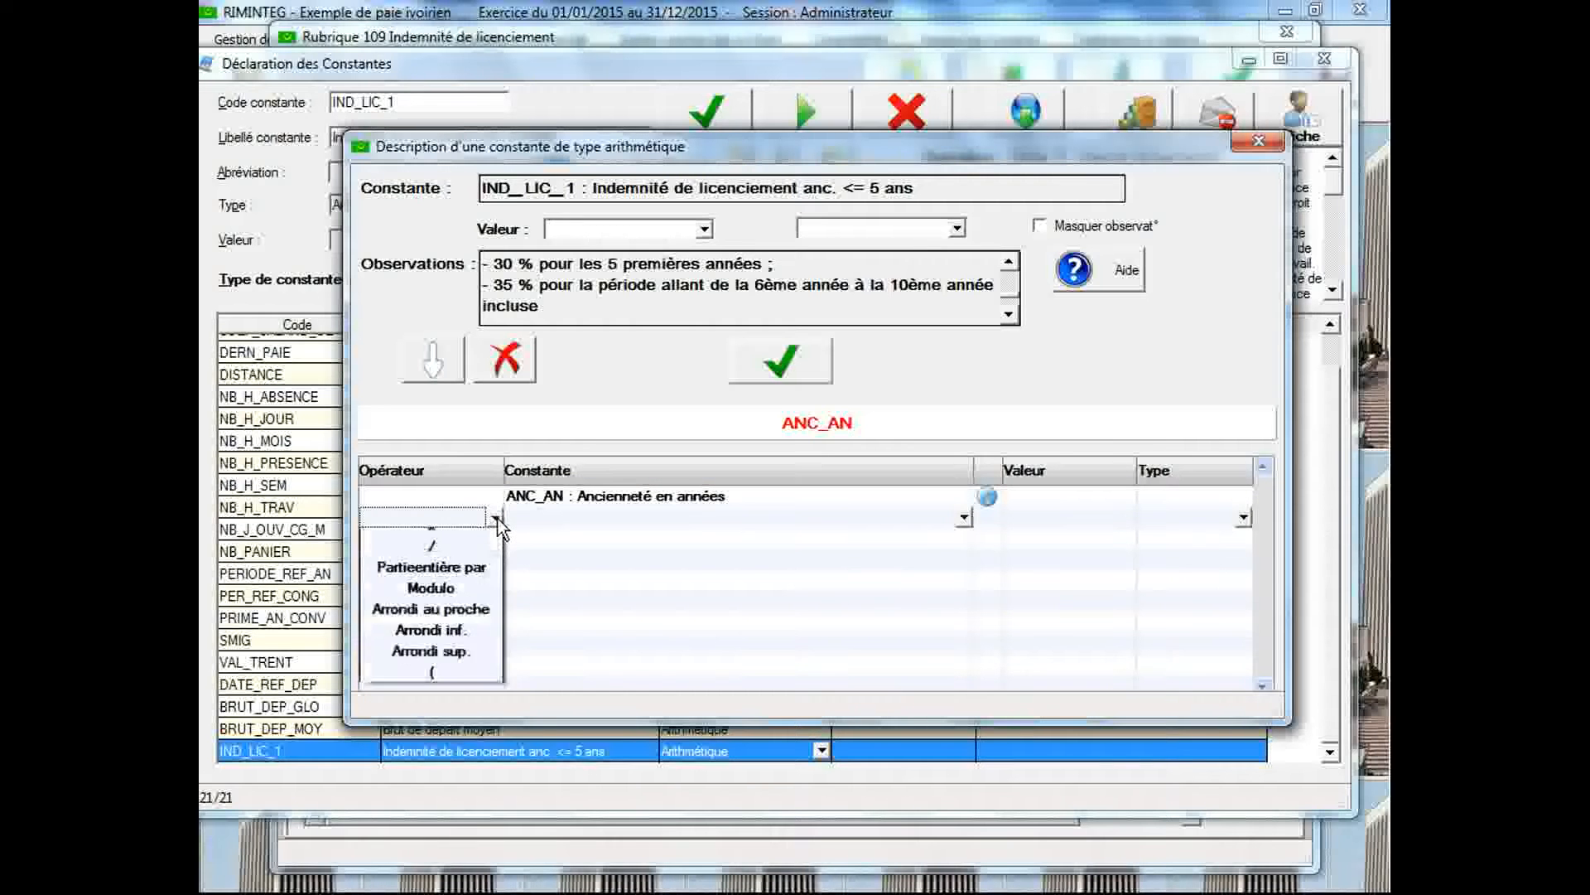
left_click(475, 584)
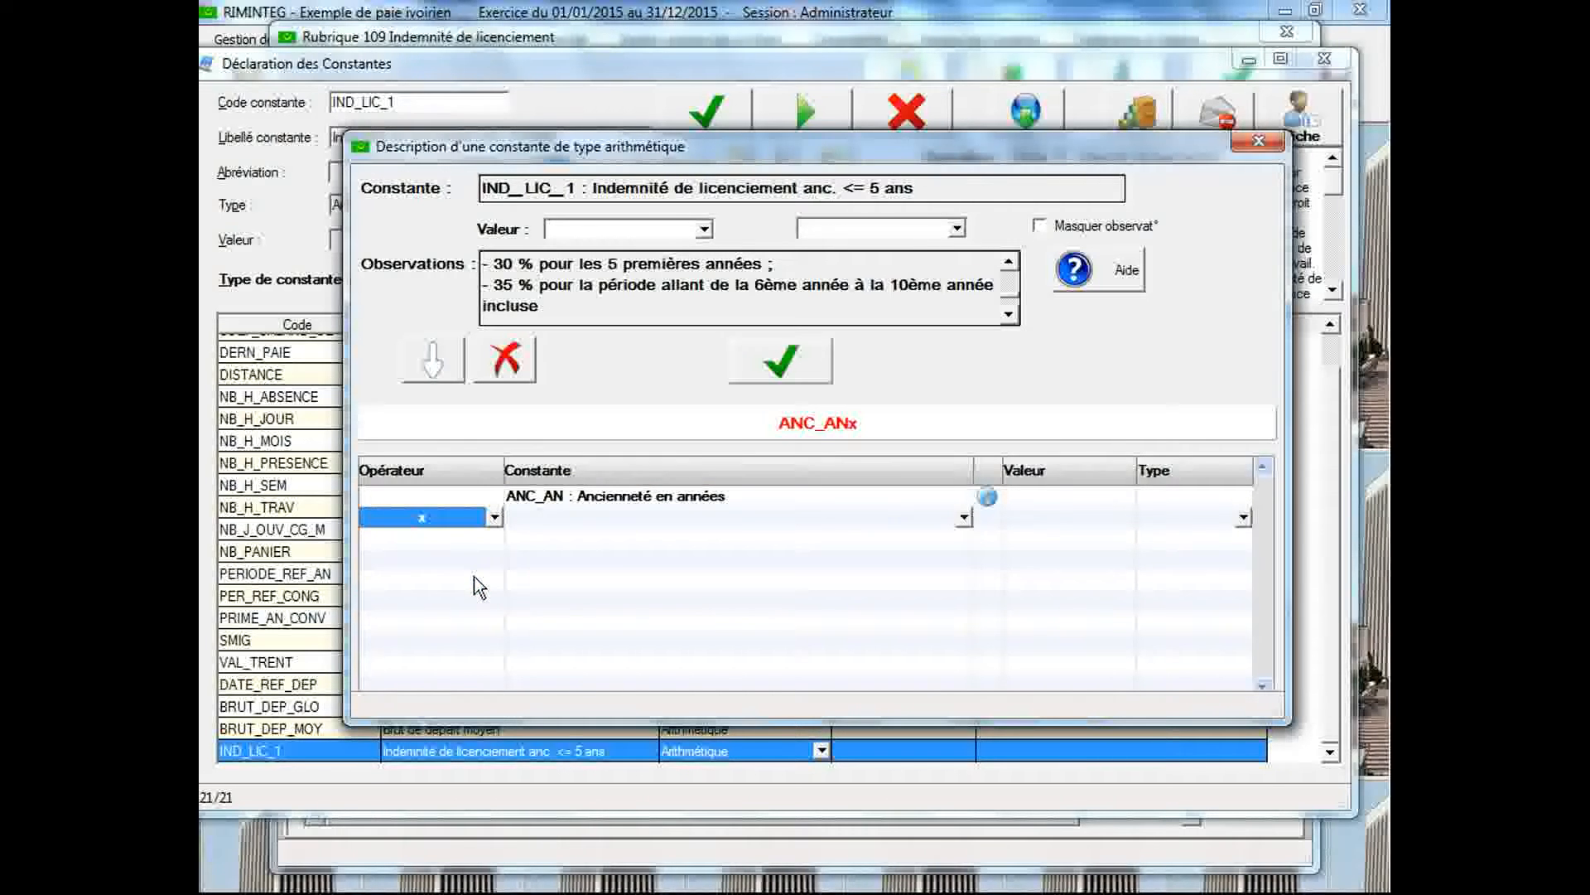
left_click(573, 519)
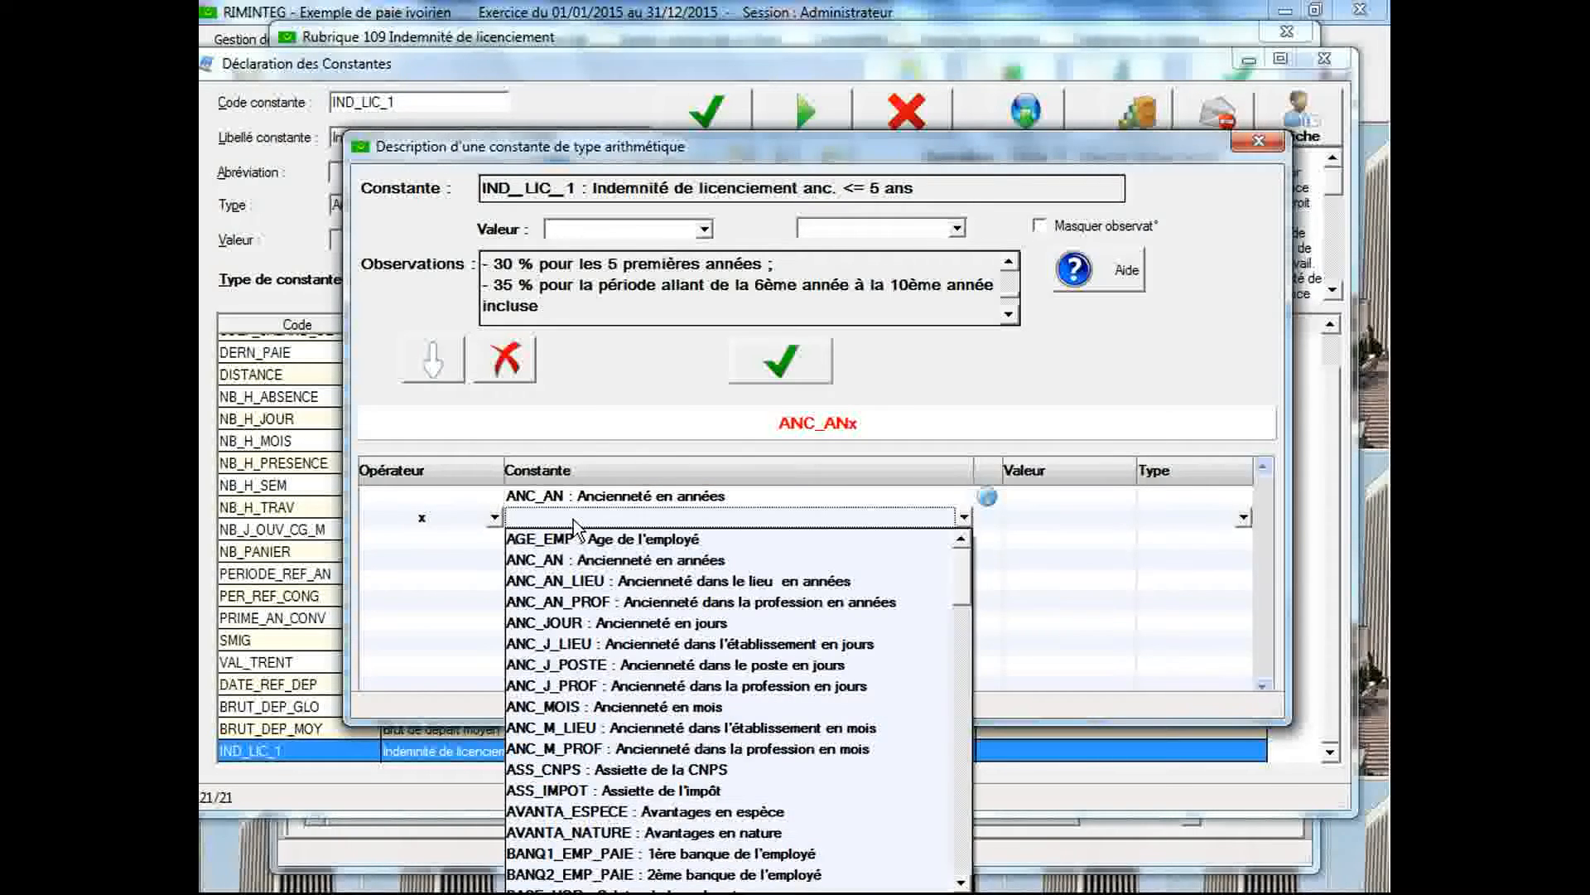
type("banque de l'employé")
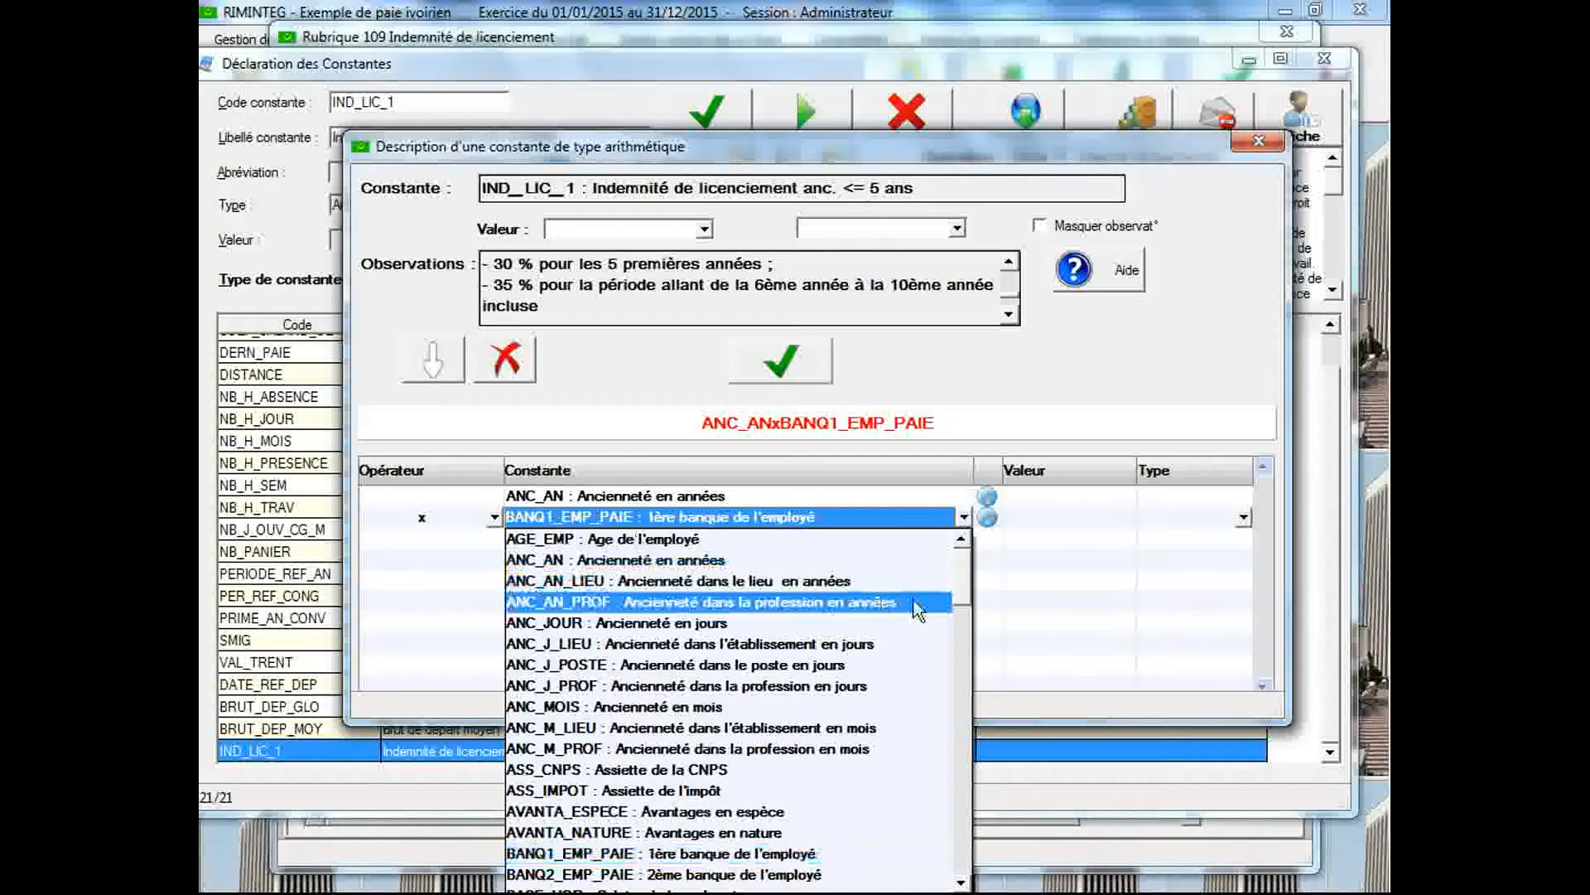
left_click_drag(962, 566, 964, 598)
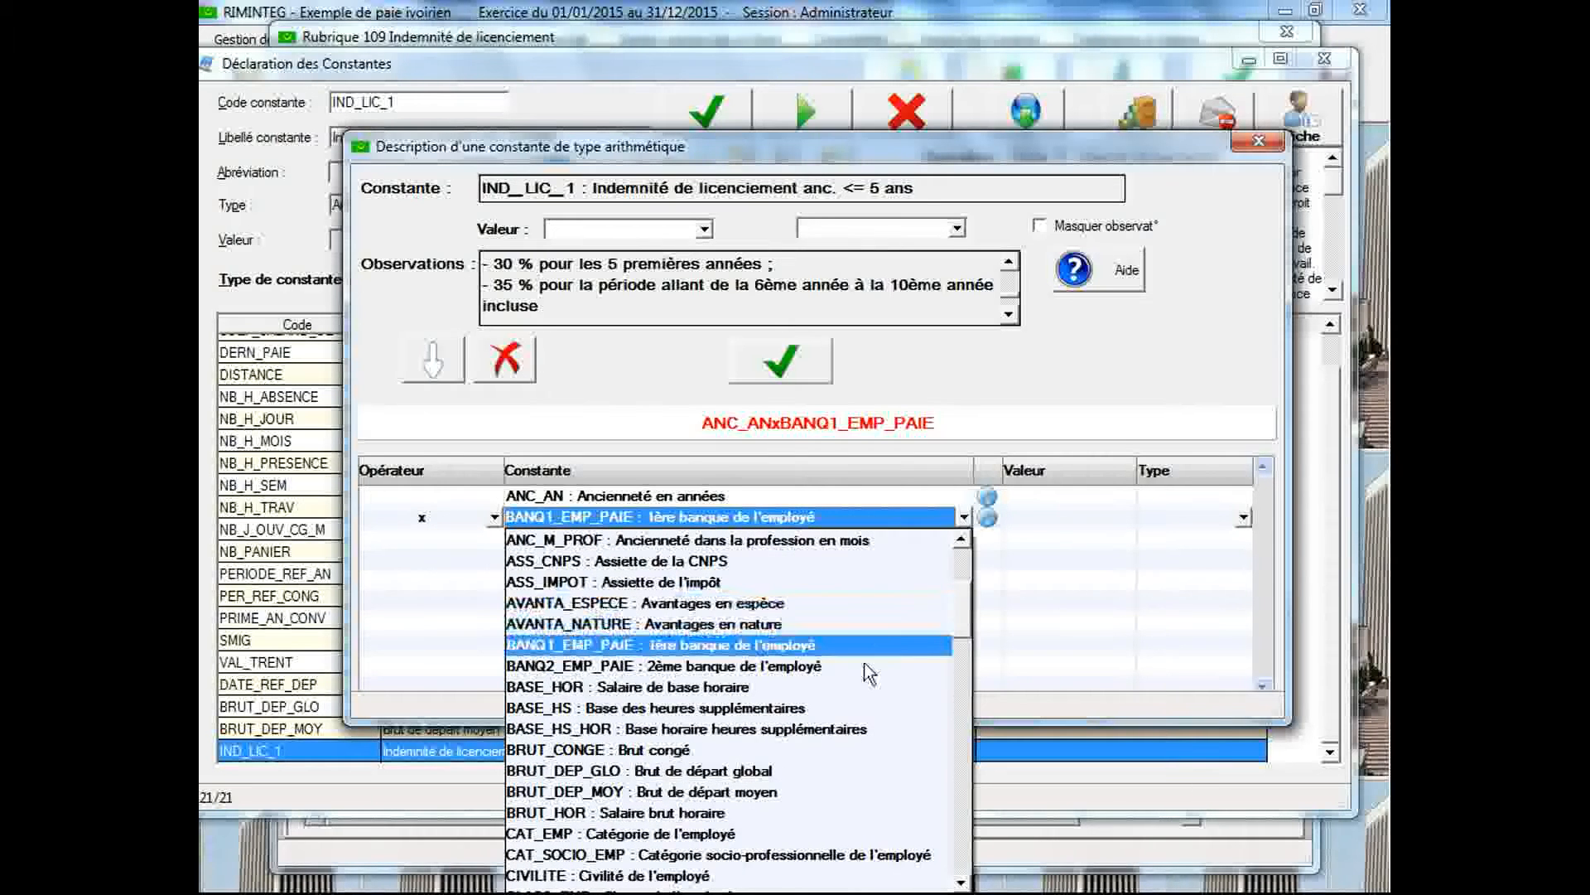
left_click(753, 795)
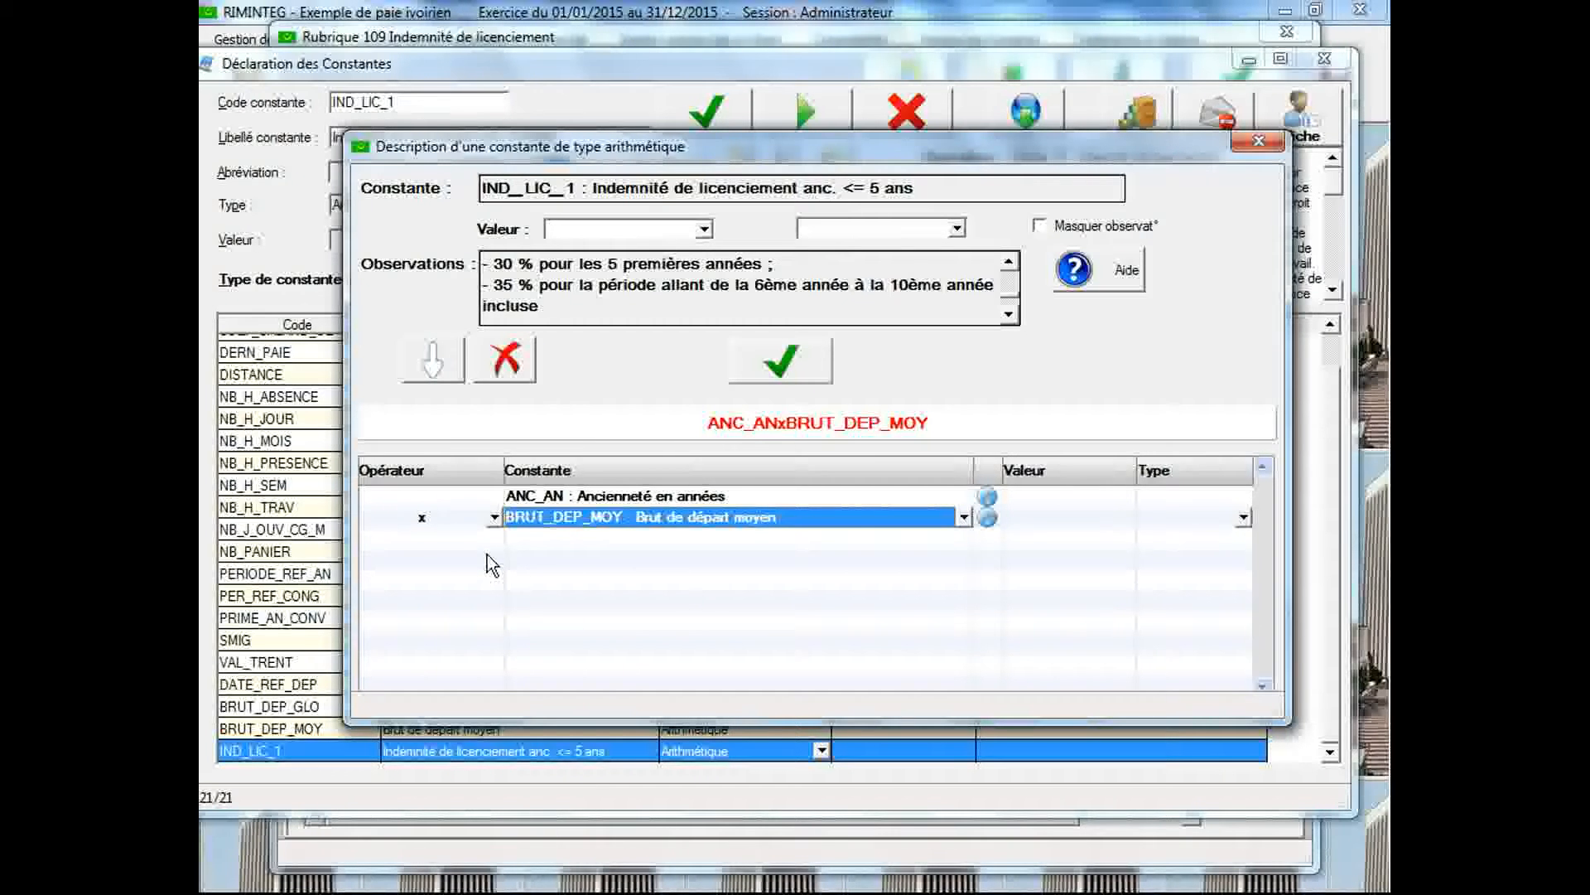
Multiply the IND_LIC_1 formula by the value 0.3 on a third line
left_click(493, 536)
left_click(494, 537)
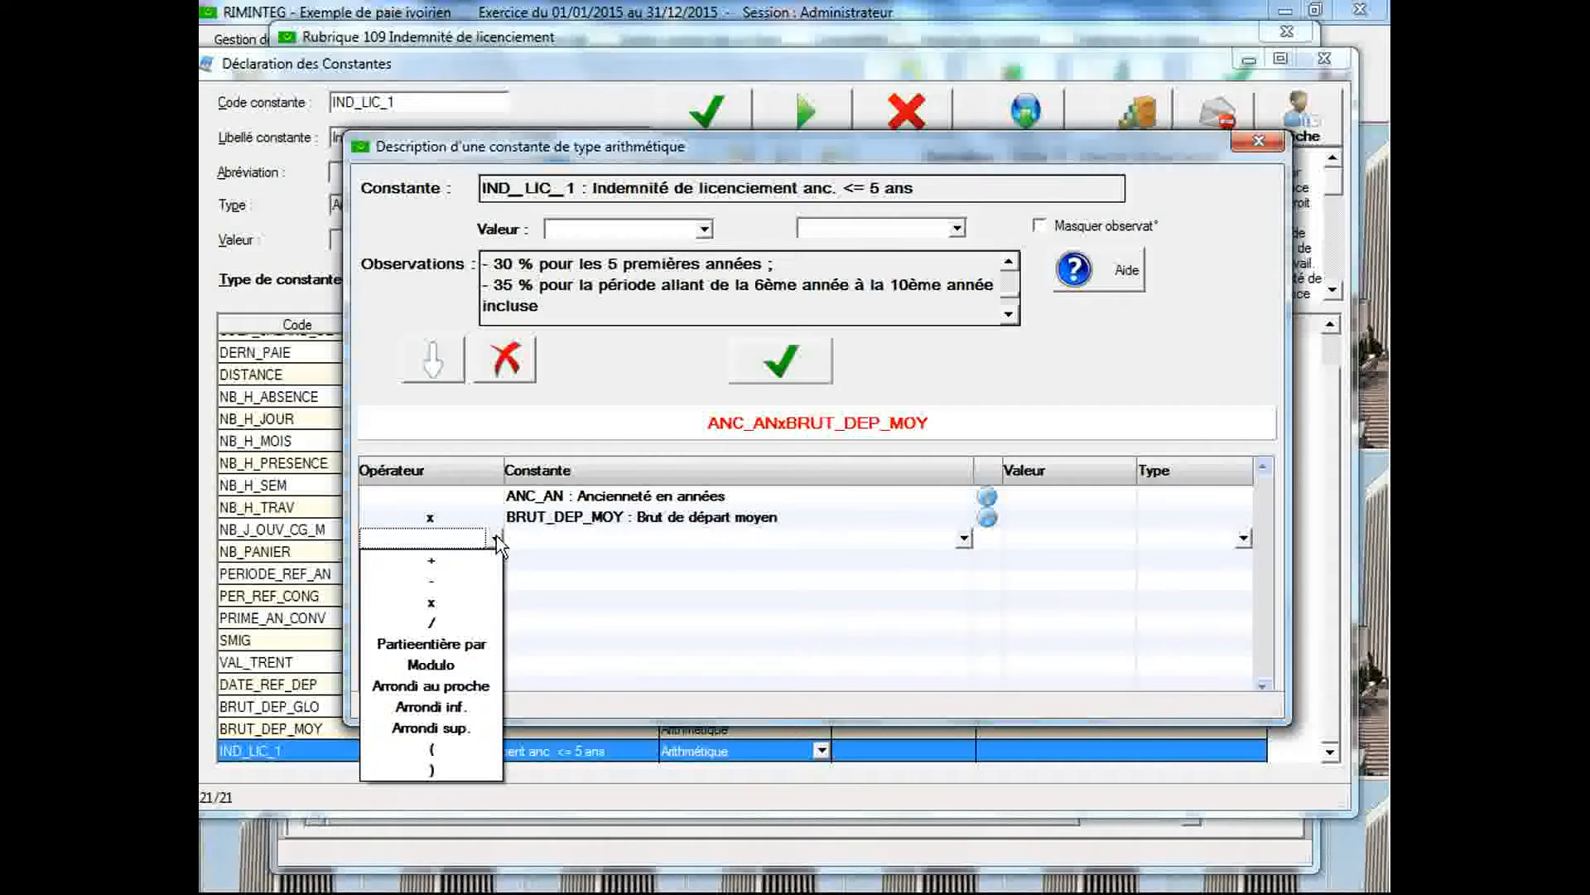
left_click(471, 596)
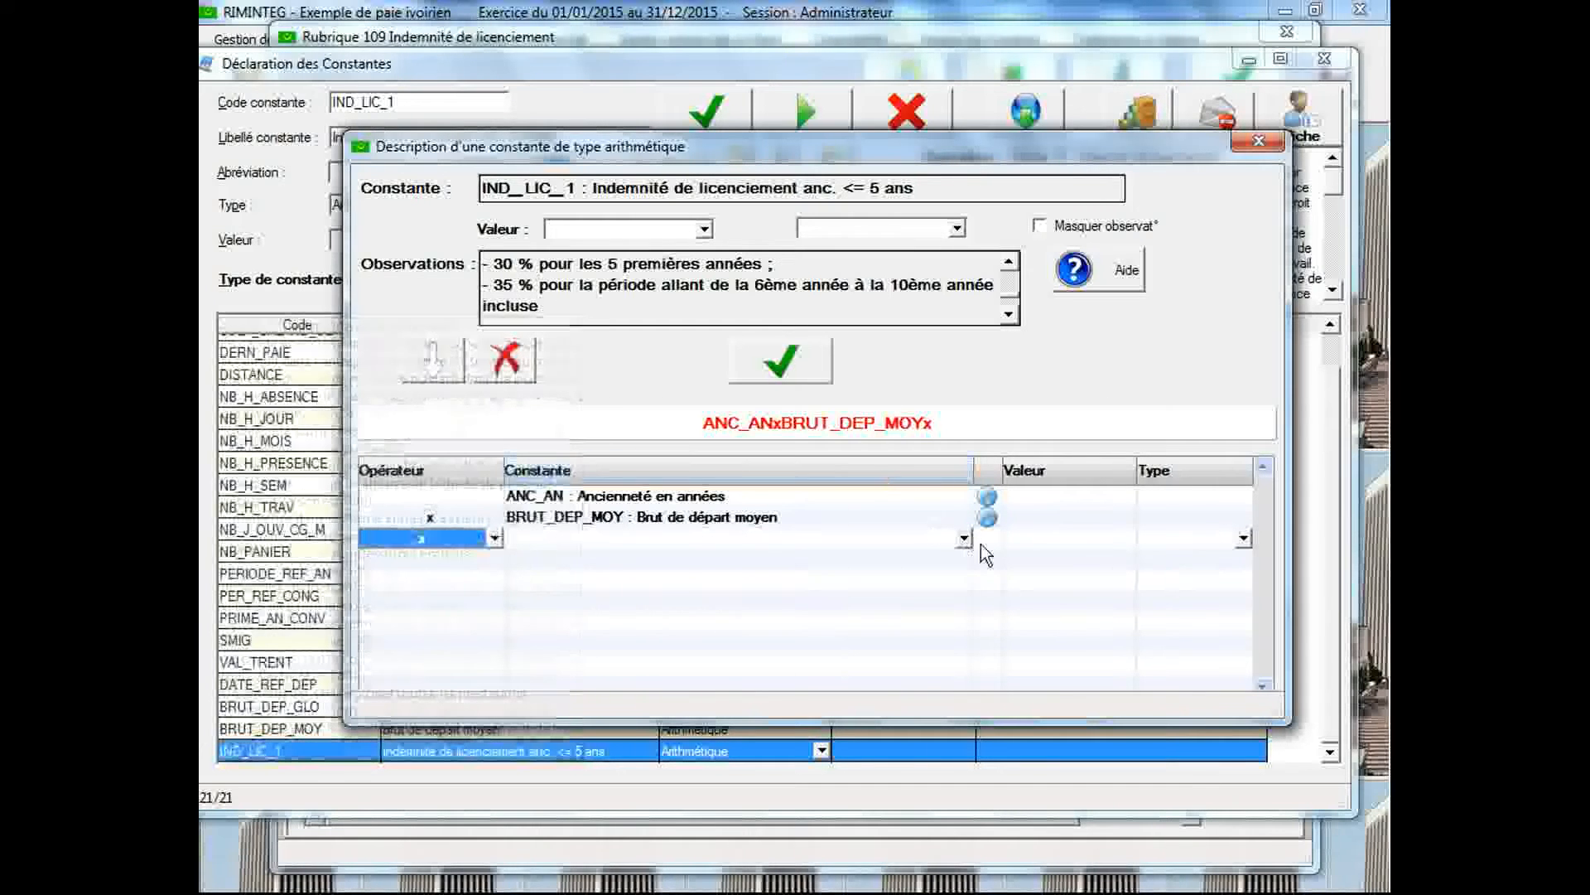
left_click(1024, 536)
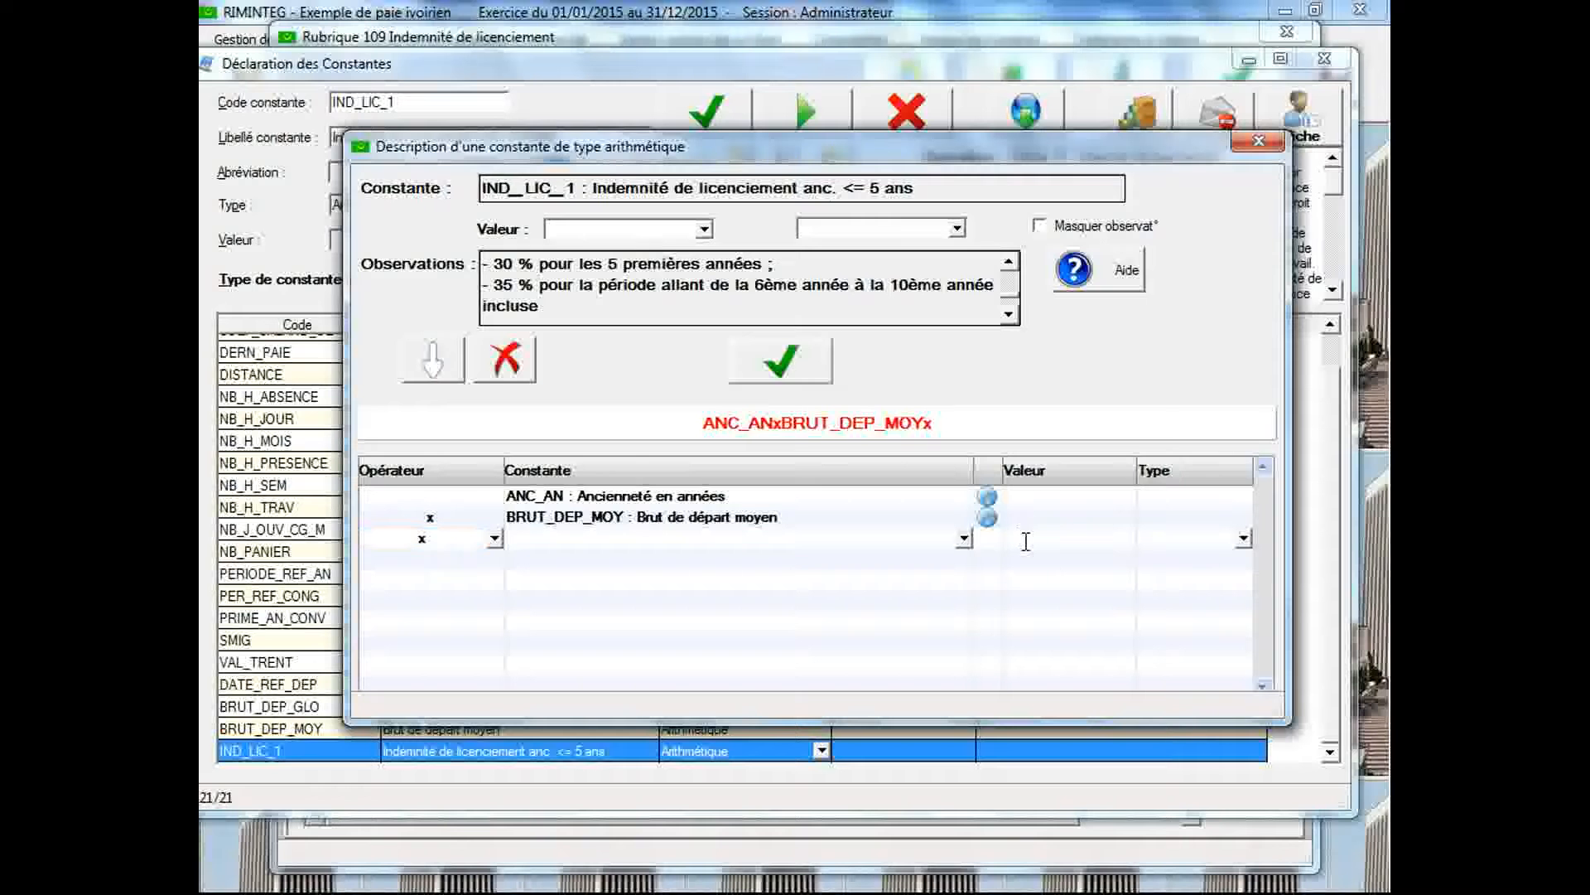
type("0.3")
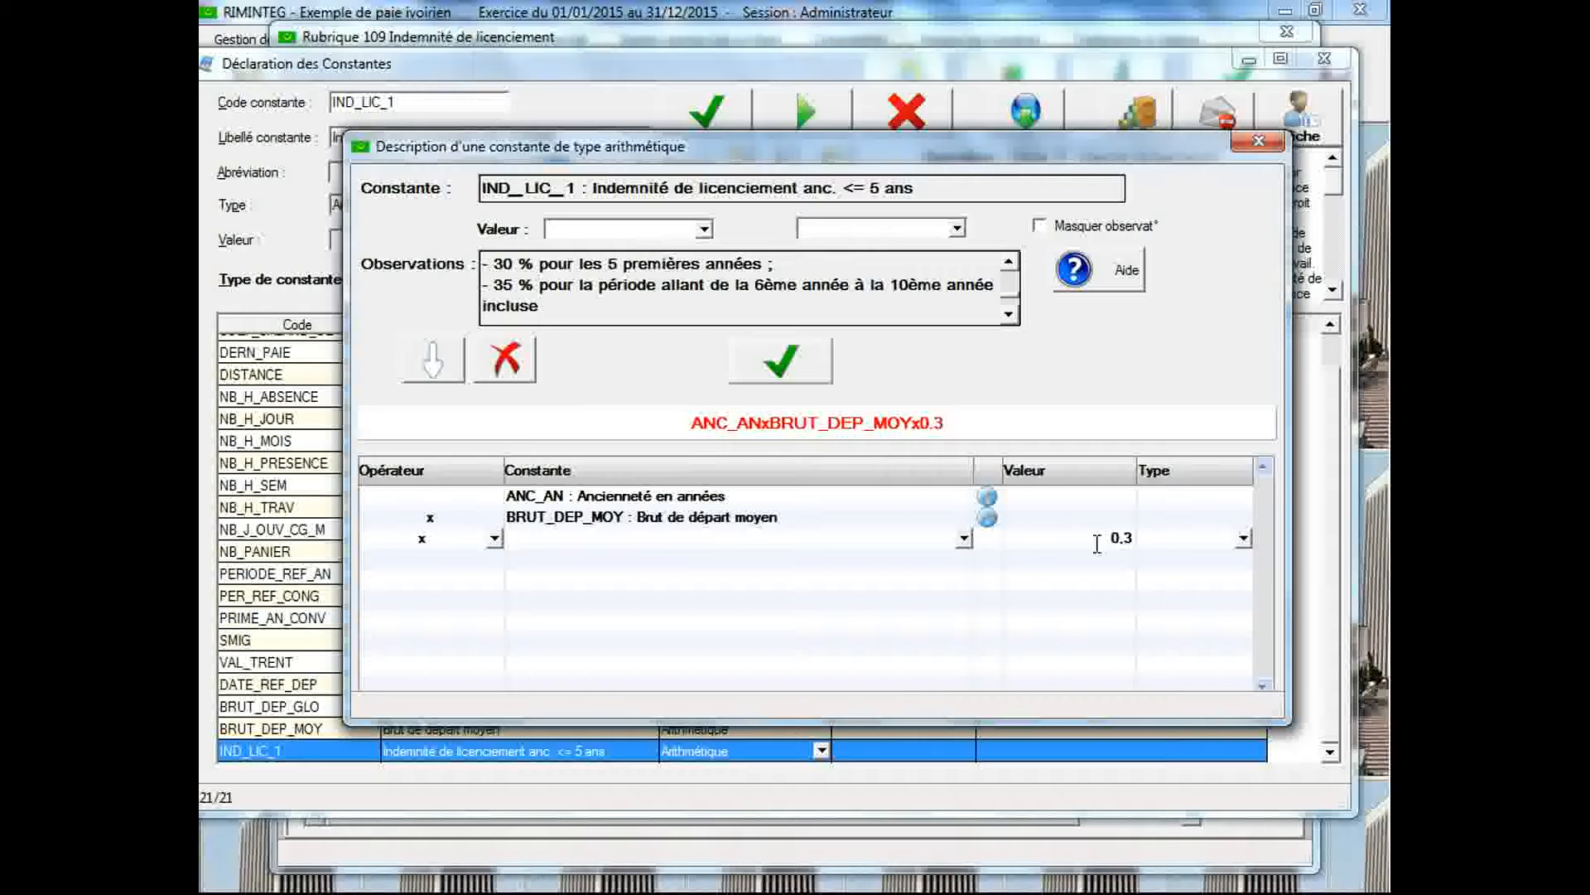
Check the type options offered for the ANC_AN line of the formula, leaving the type blank
left_click(1242, 502)
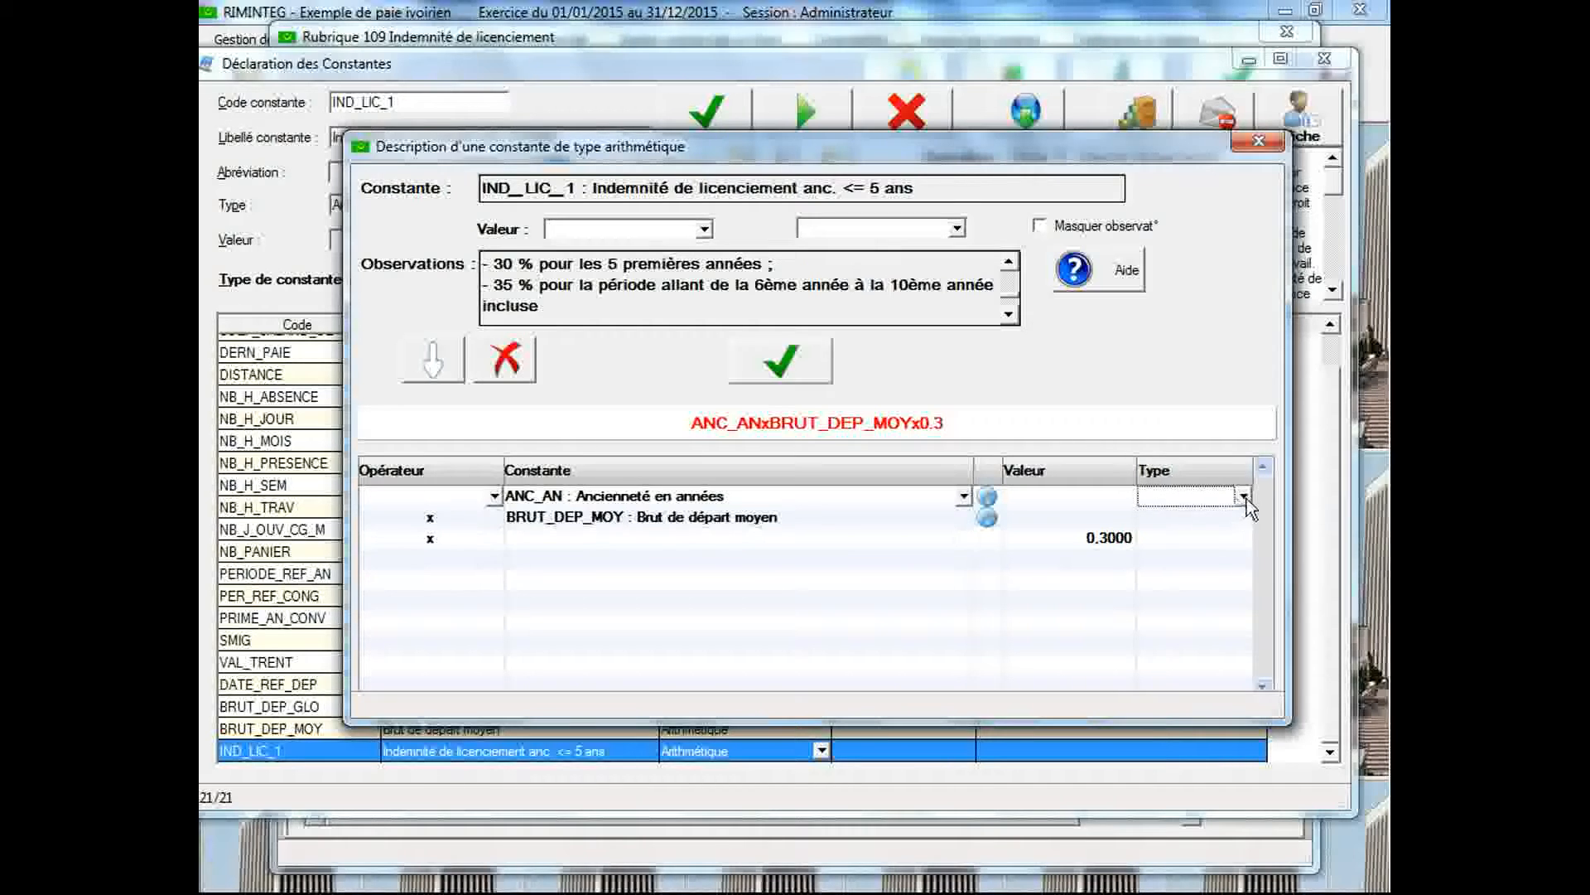
left_click(1245, 498)
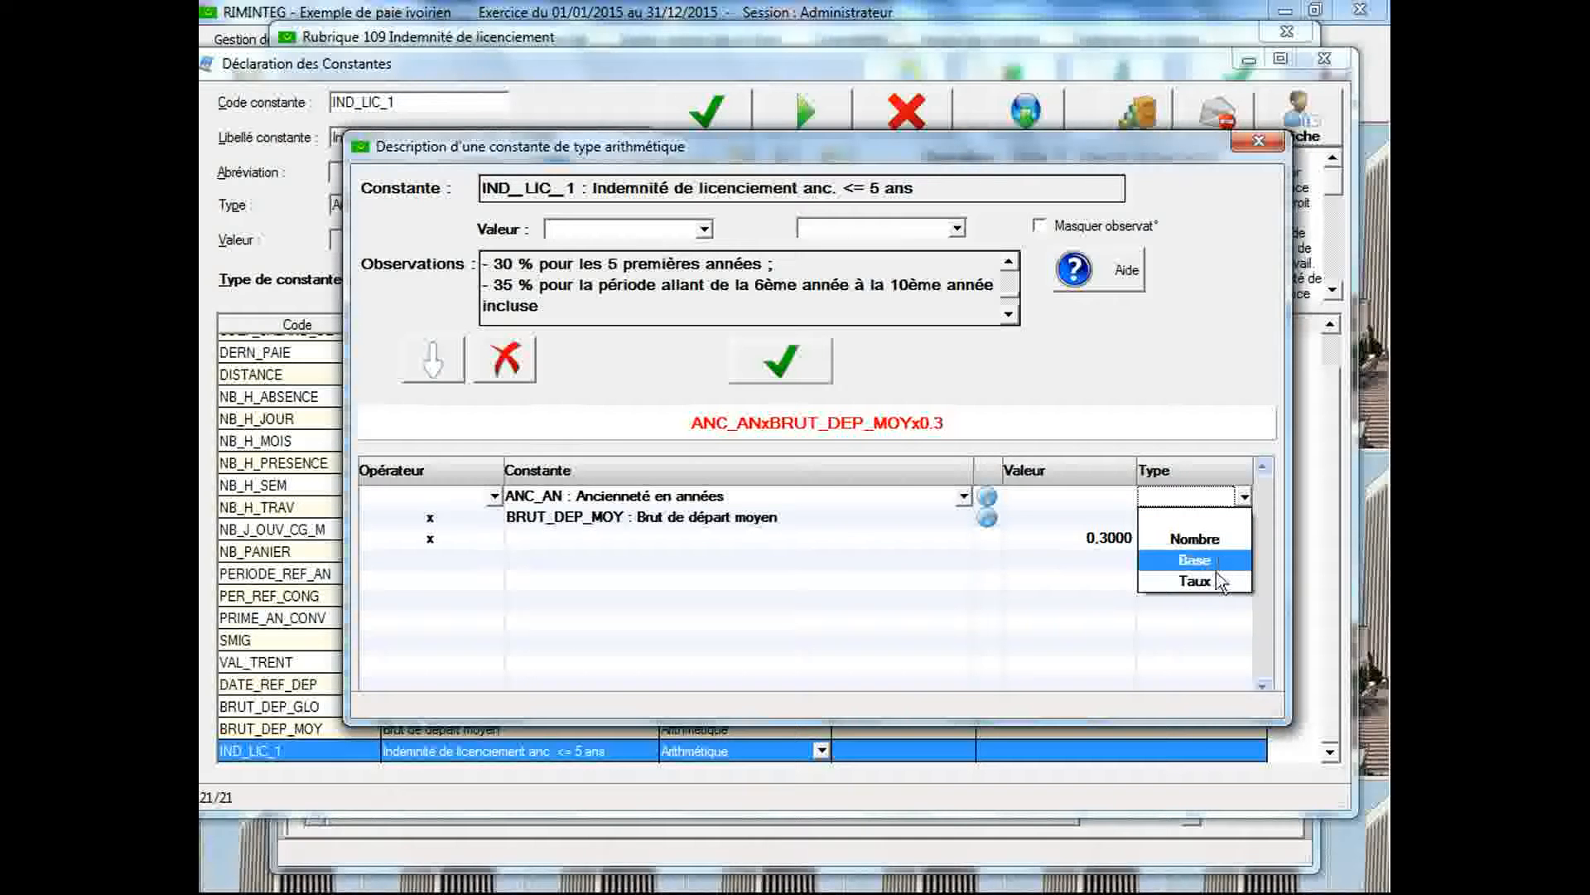
left_click(1244, 496)
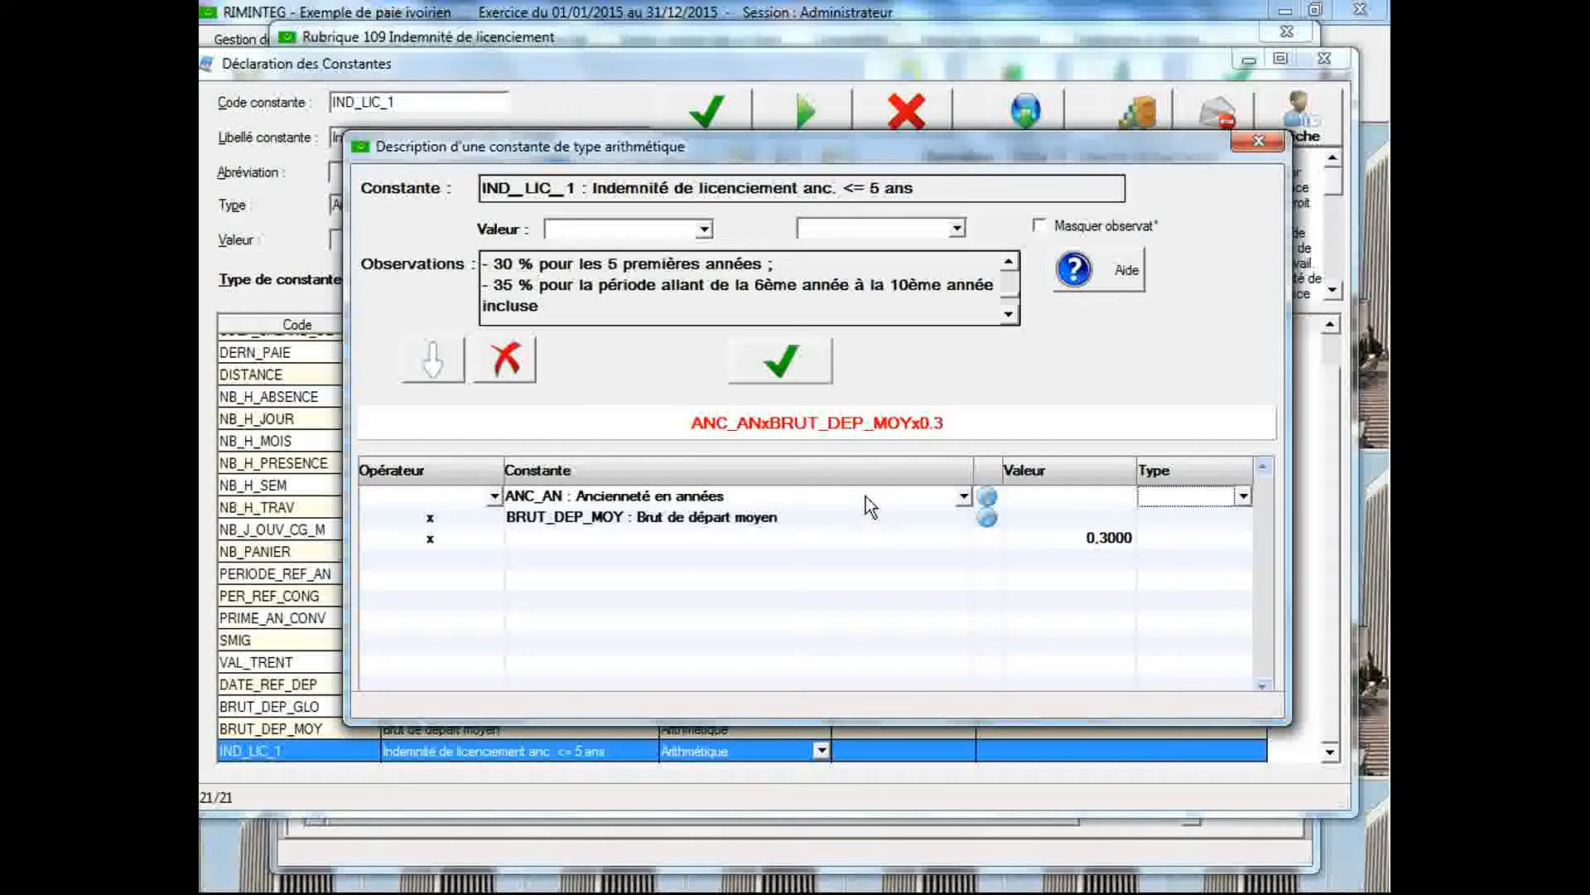
Assign the type Nombre to ANC_AN, Base to BRUT_DEP_MOY and Taux to 0.3, and save the IND_LIC_1 formula
left_click(1243, 497)
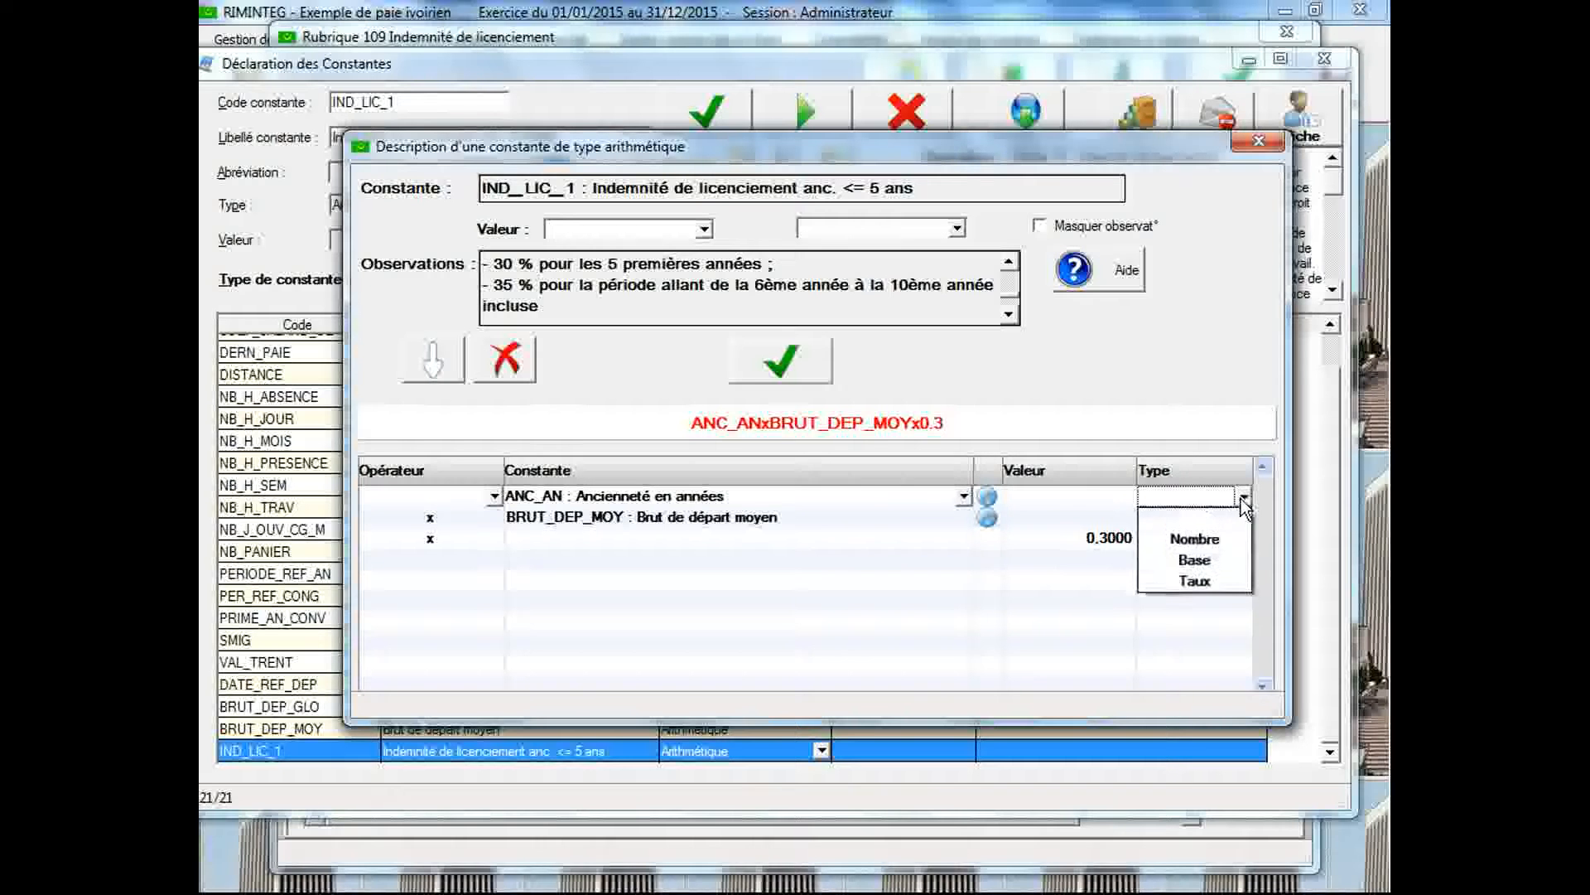
left_click(1229, 538)
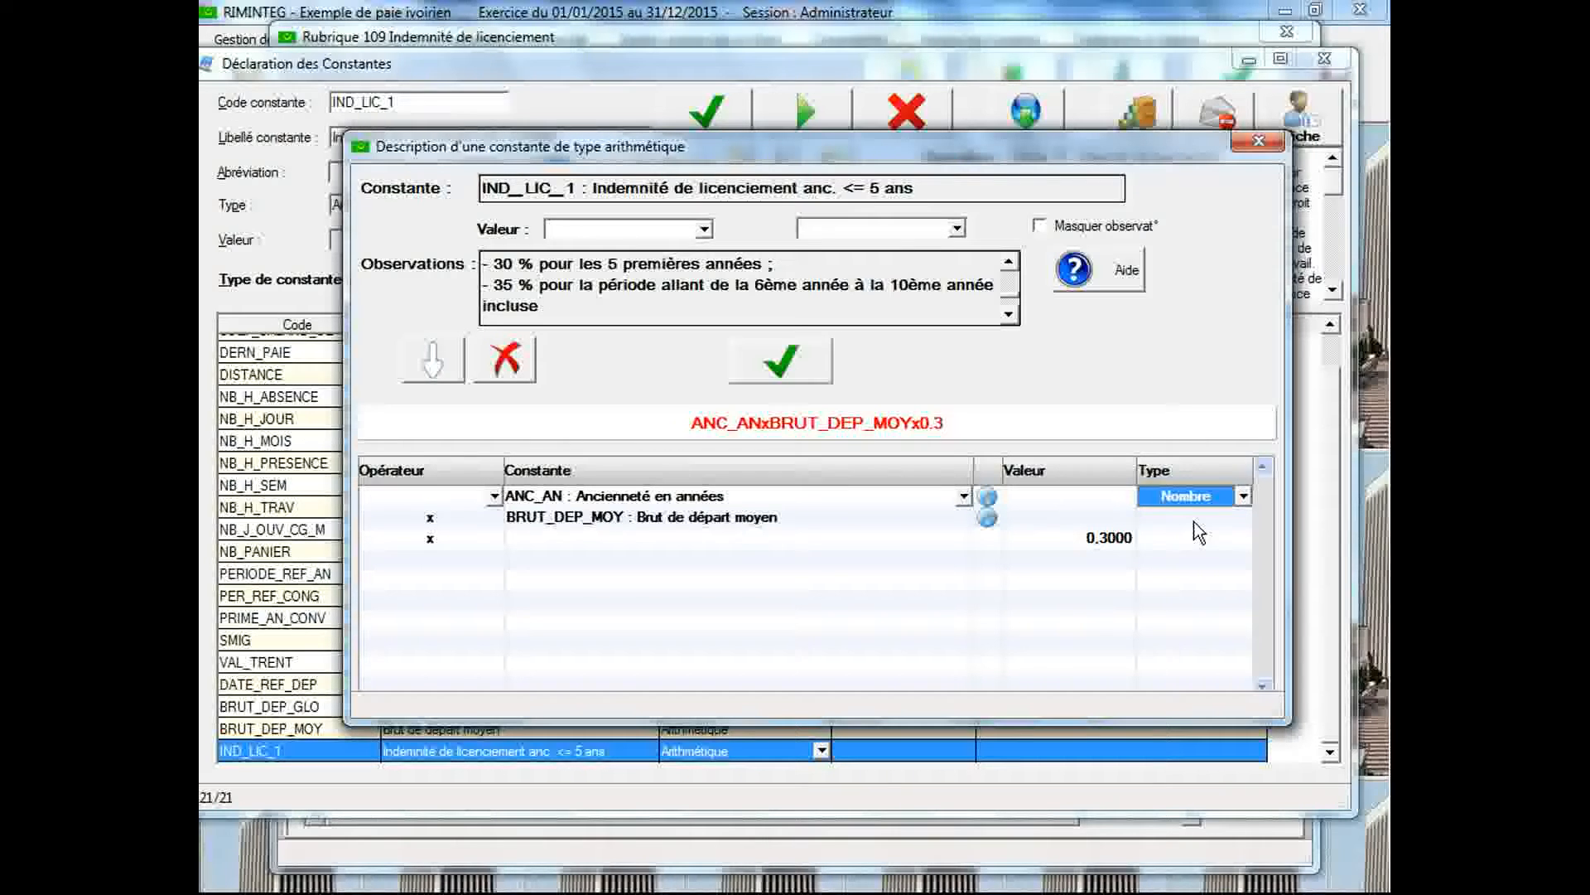
left_click(1244, 518)
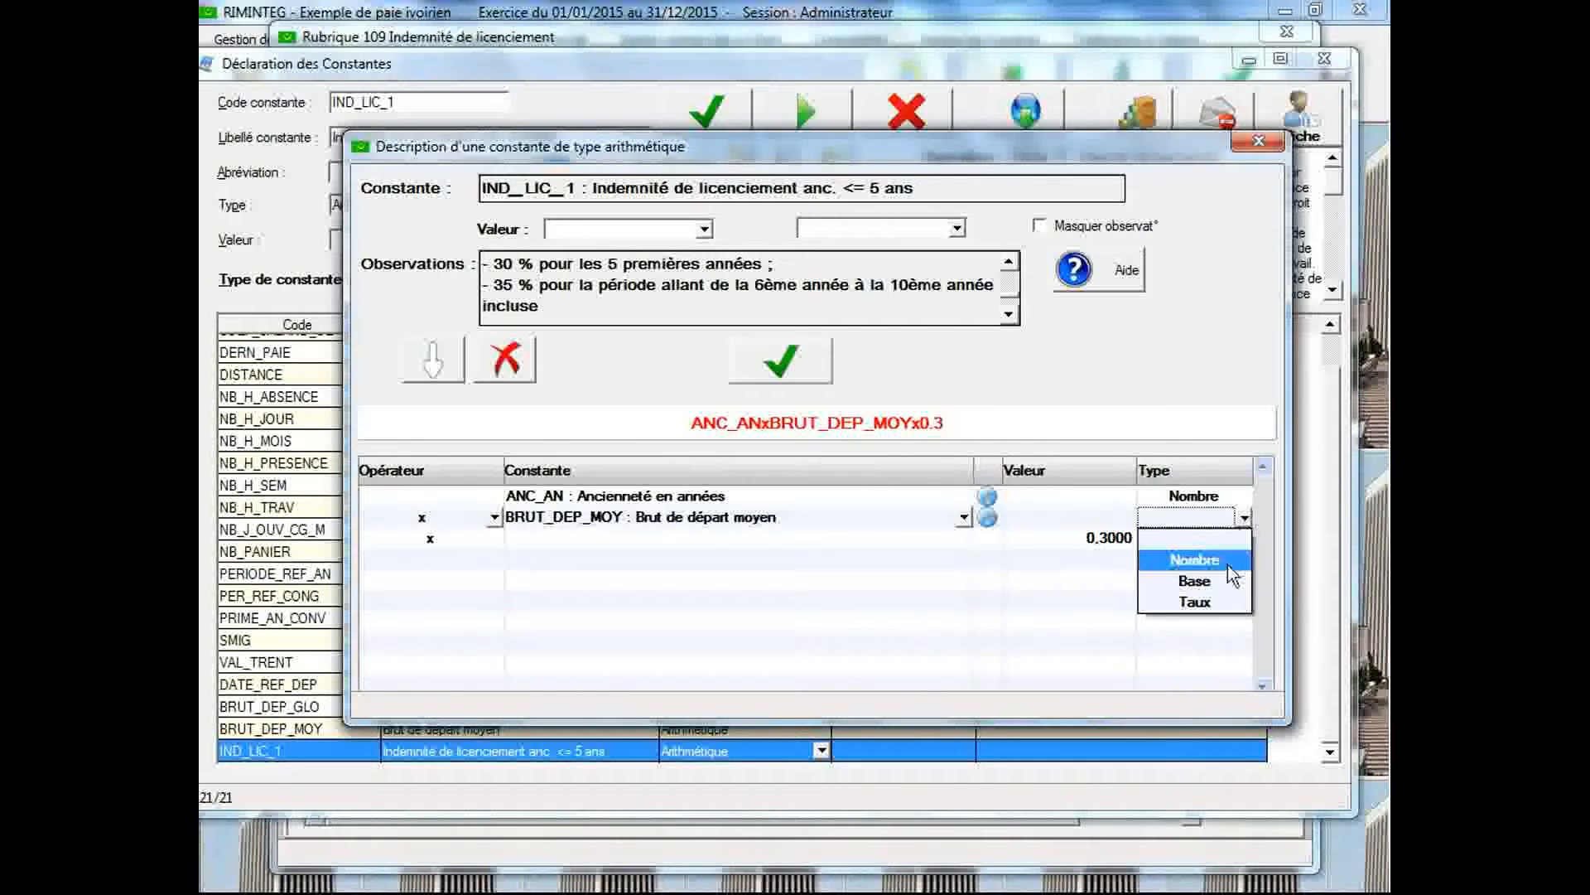
left_click(1225, 581)
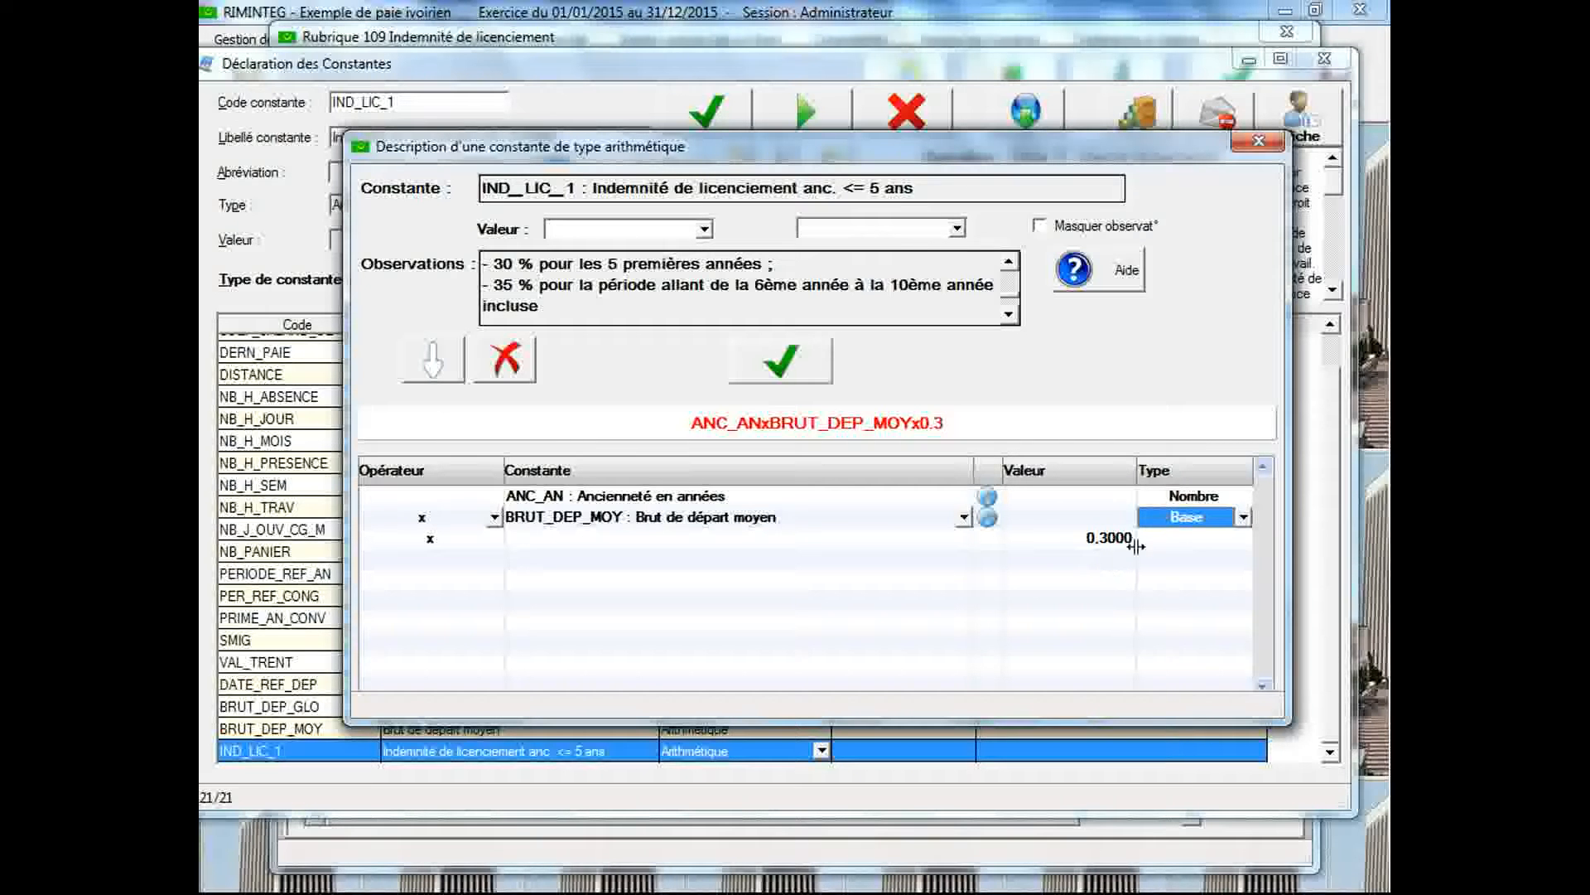
left_click(1246, 539)
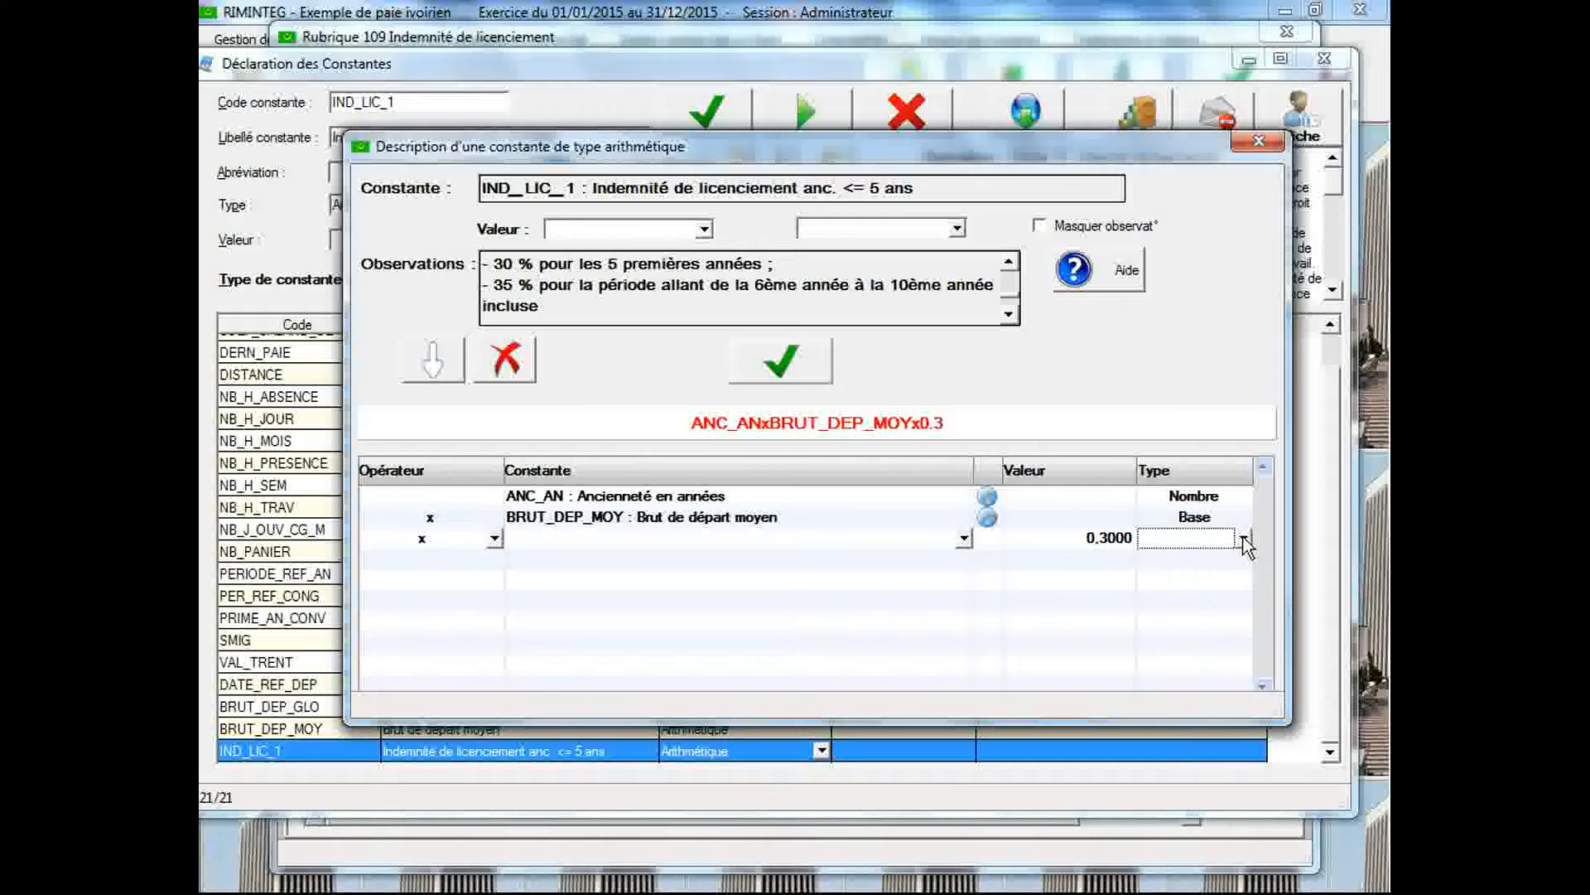
left_click(1244, 538)
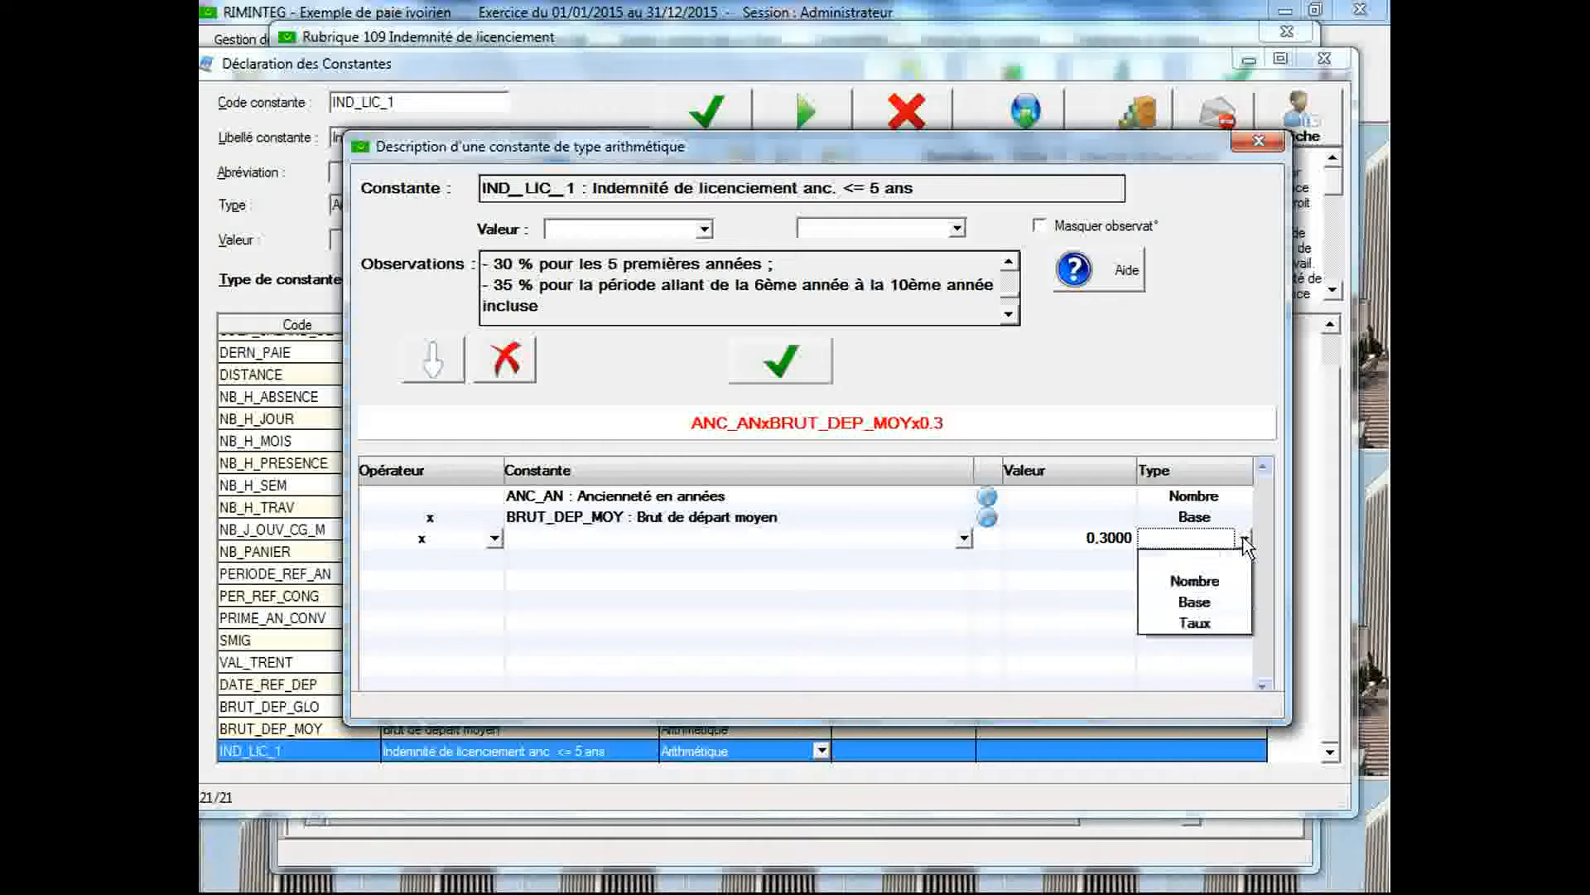
left_click(1230, 626)
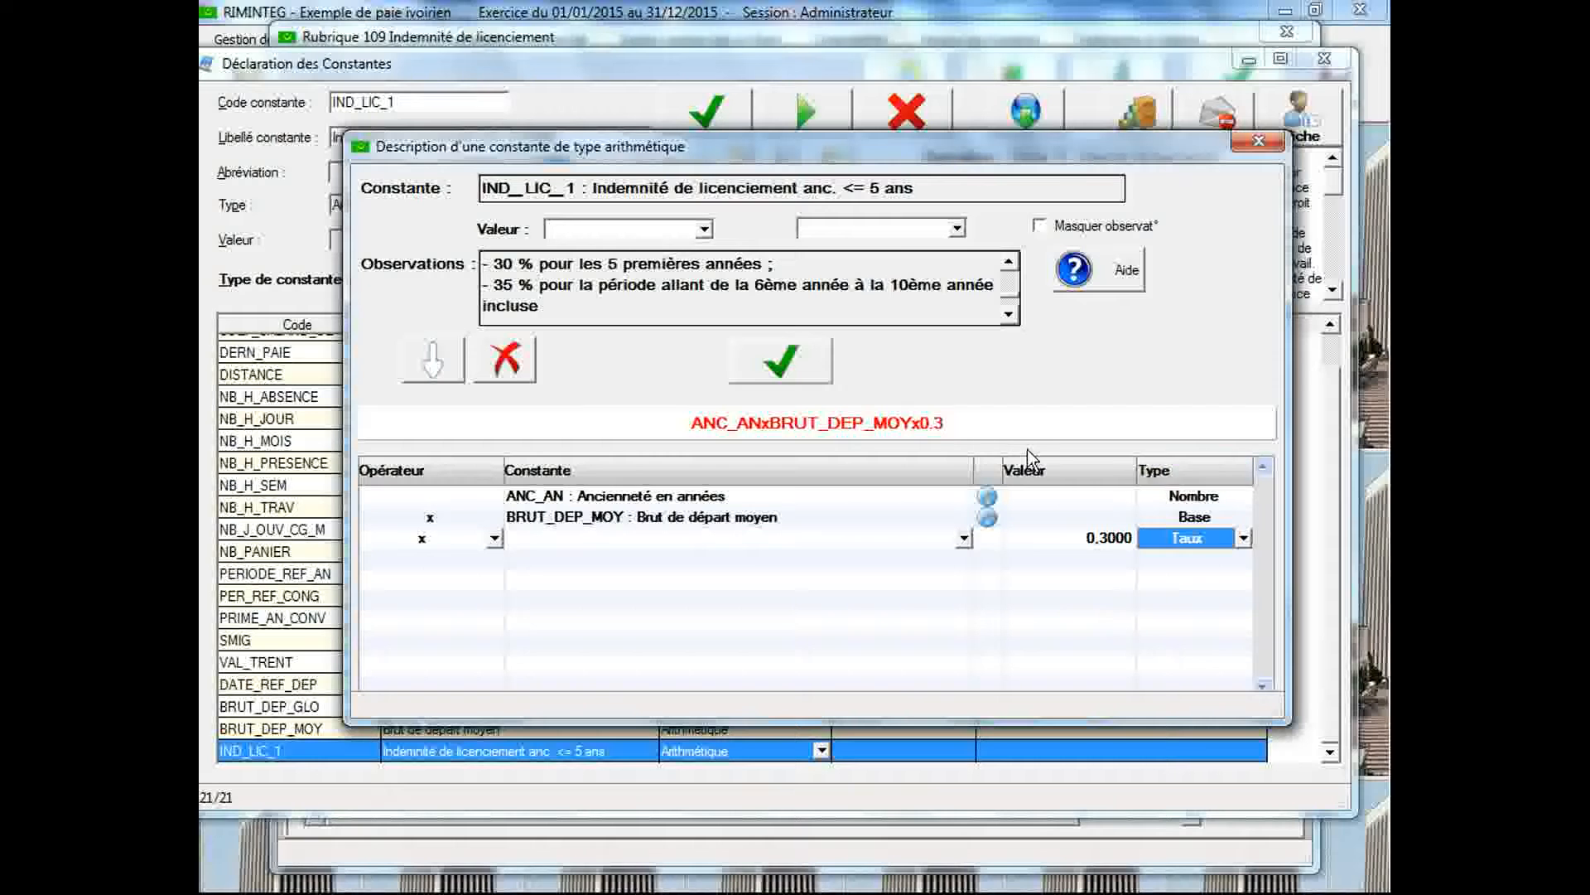
left_click(805, 373)
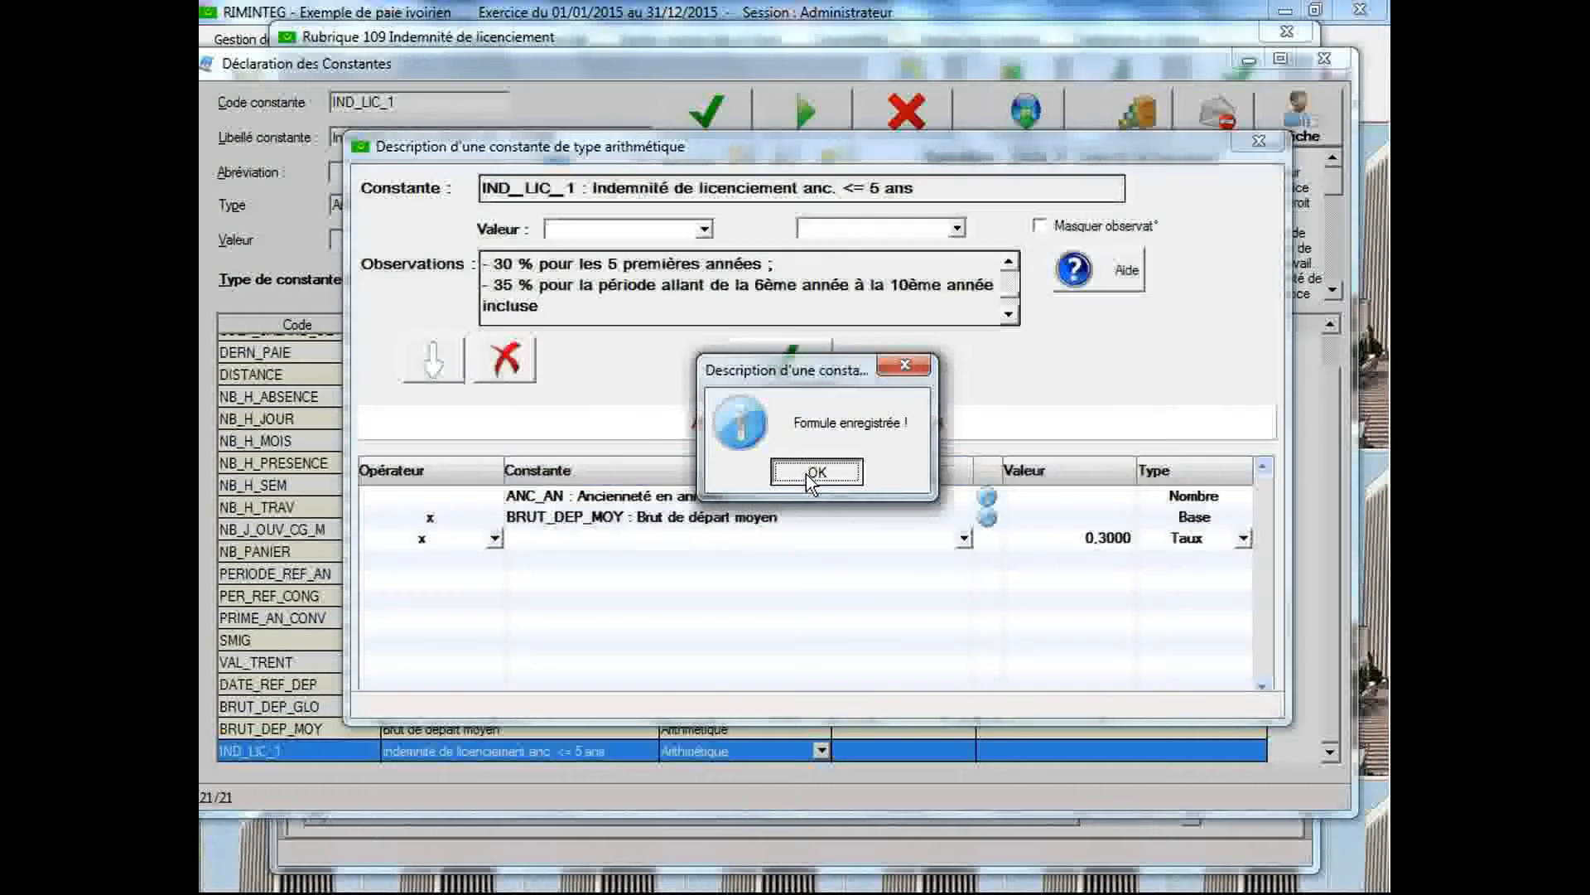
left_click(807, 473)
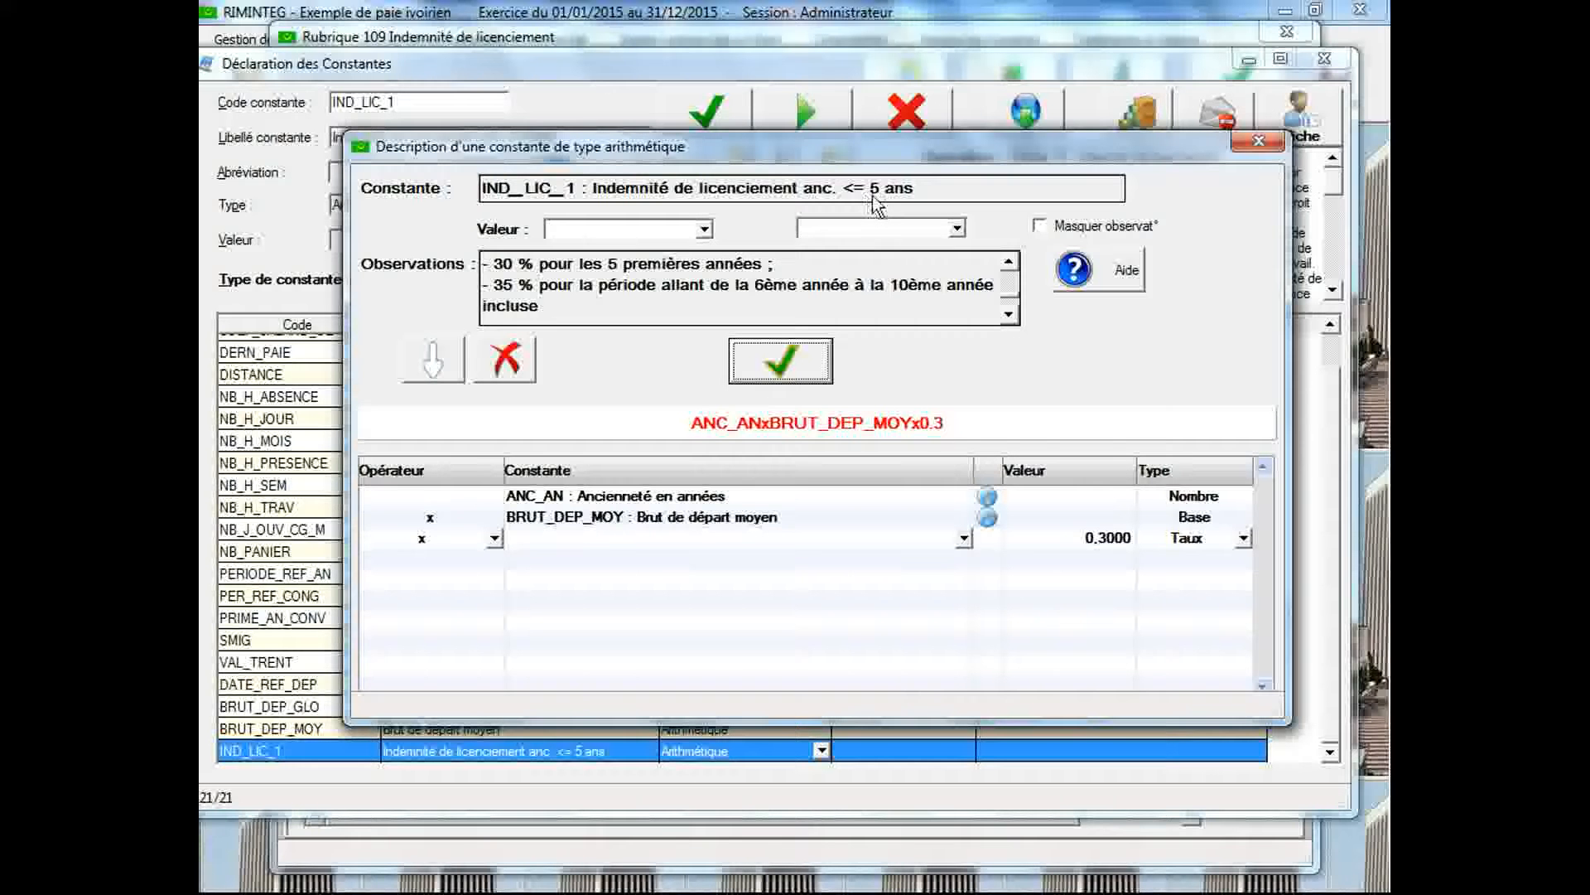
left_click(1258, 141)
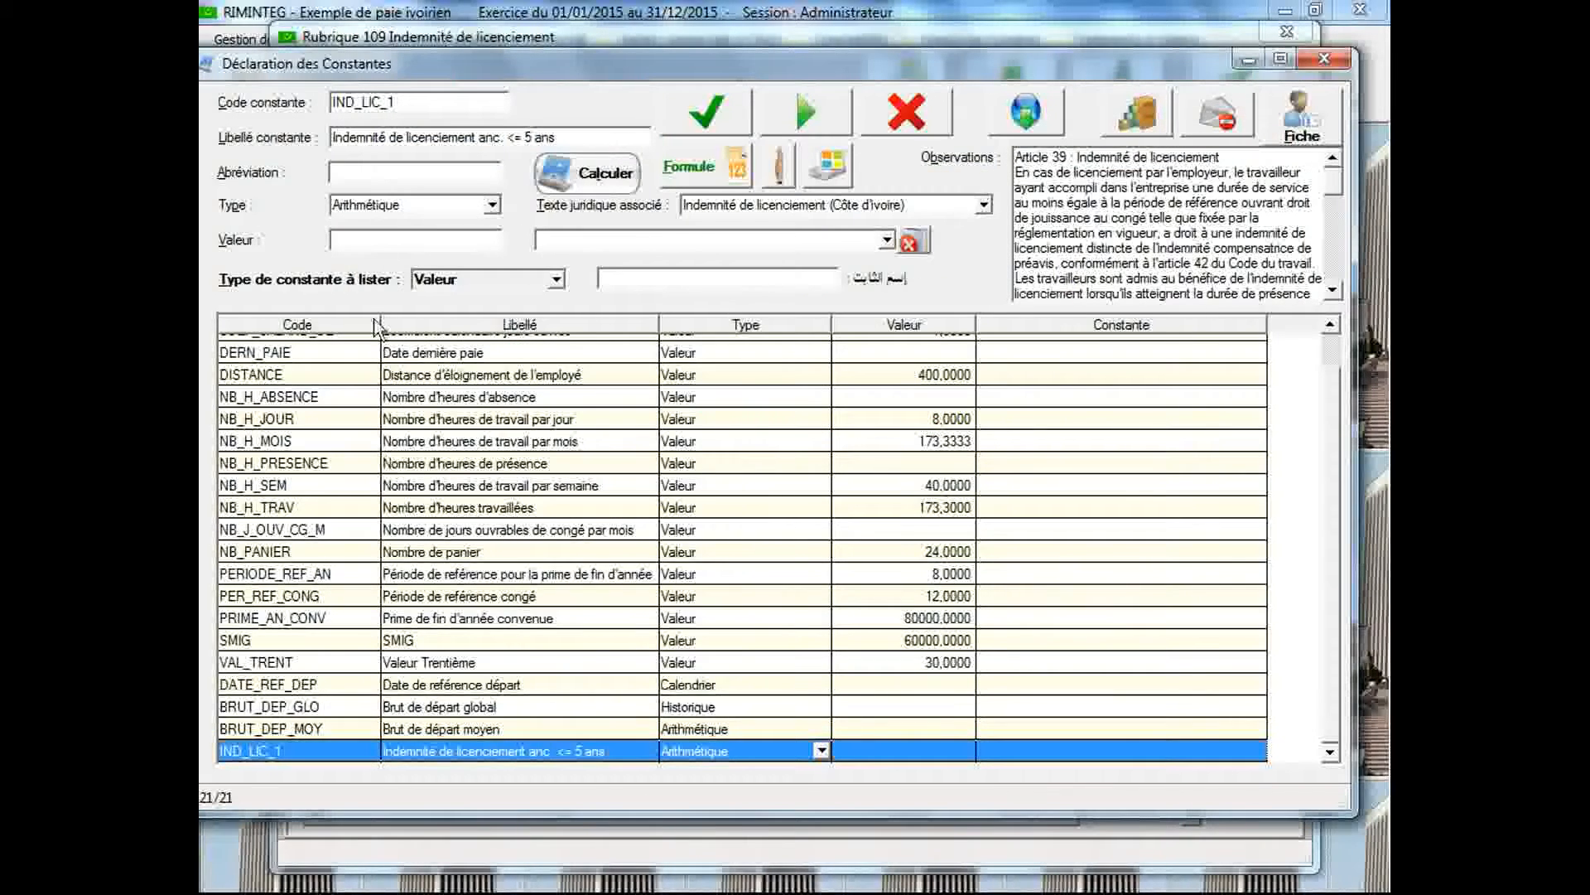
Recall the constant ANC_AN (Ancienneté en années) and try to set its value to 3
double_click(419, 99)
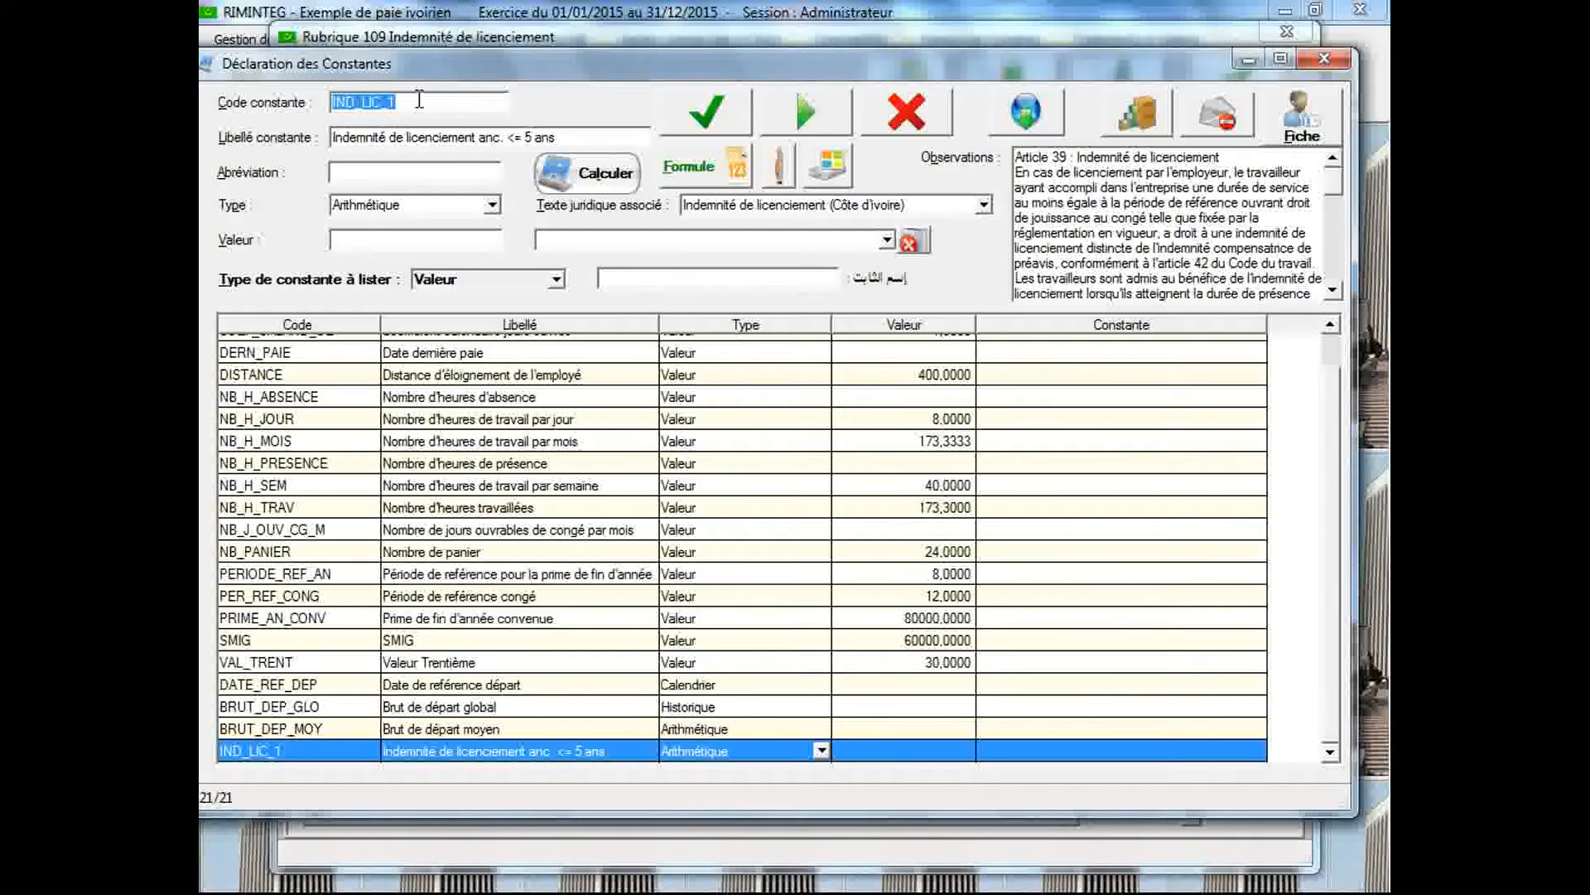
key("BackSpace")
type("ANC_AN")
key("Tab")
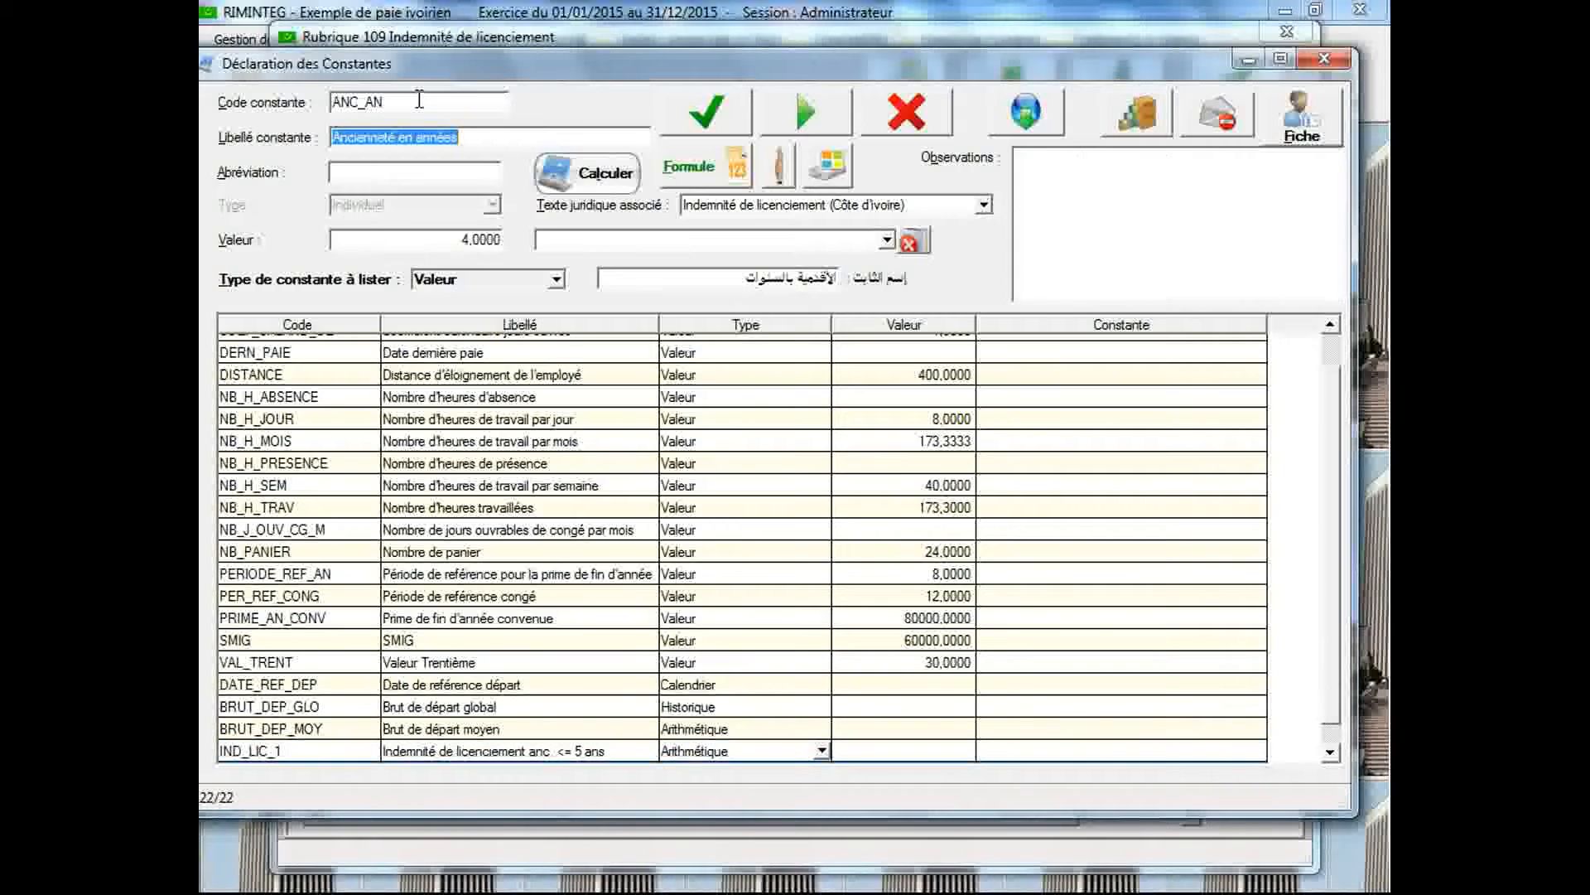
double_click(488, 240)
type("3")
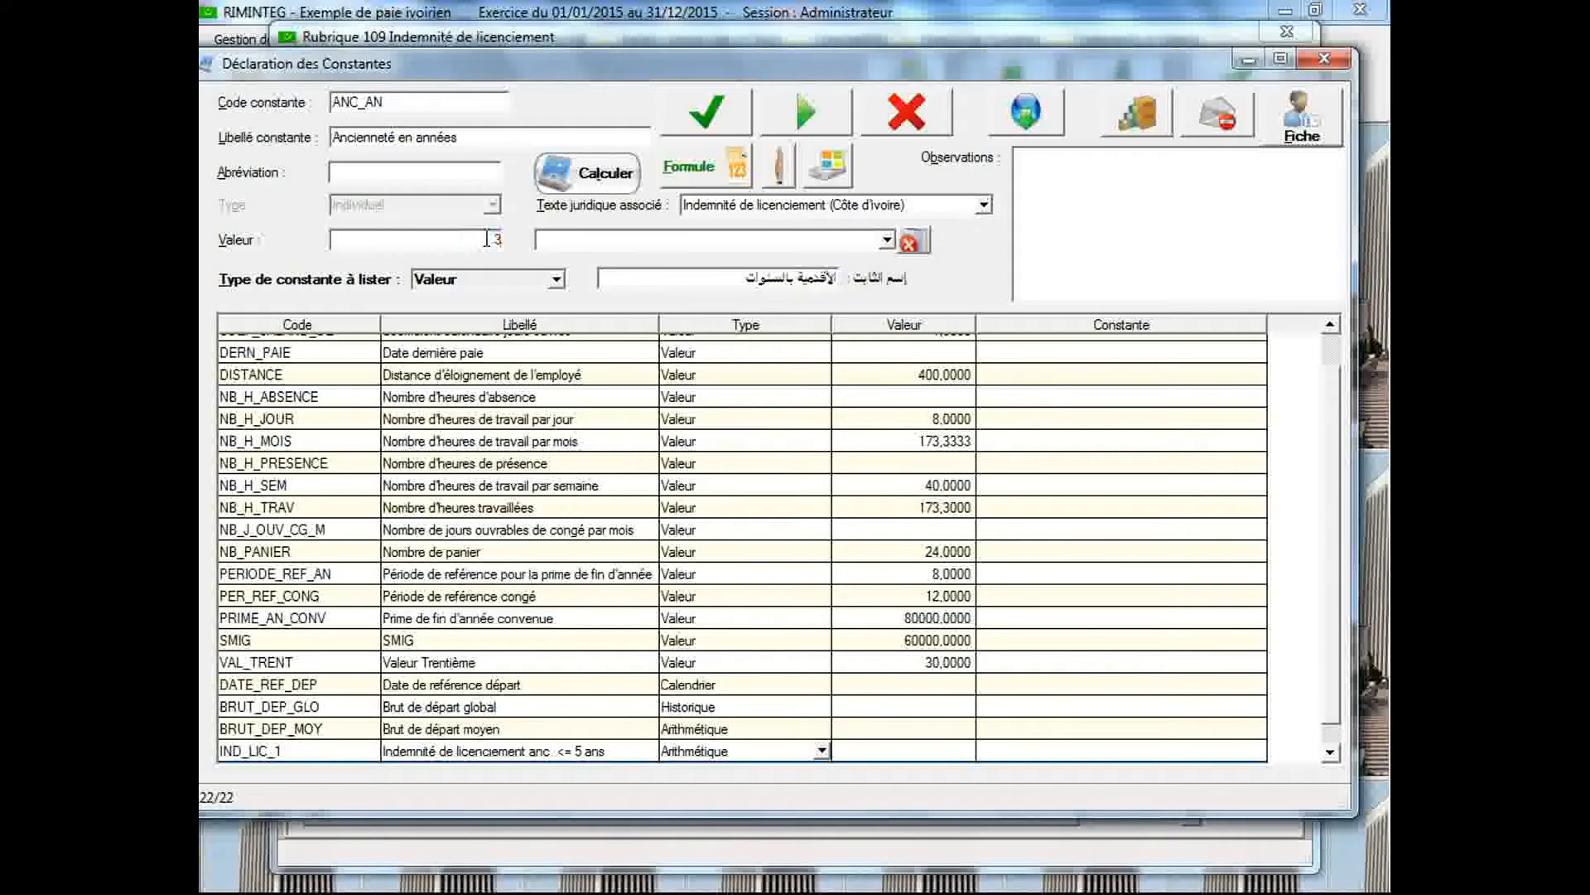
Recall the constant BRUT_DEP_MOY by searching for BRU*, and save it with the value 200000
left_click(423, 102)
type("BRU*")
key("Return")
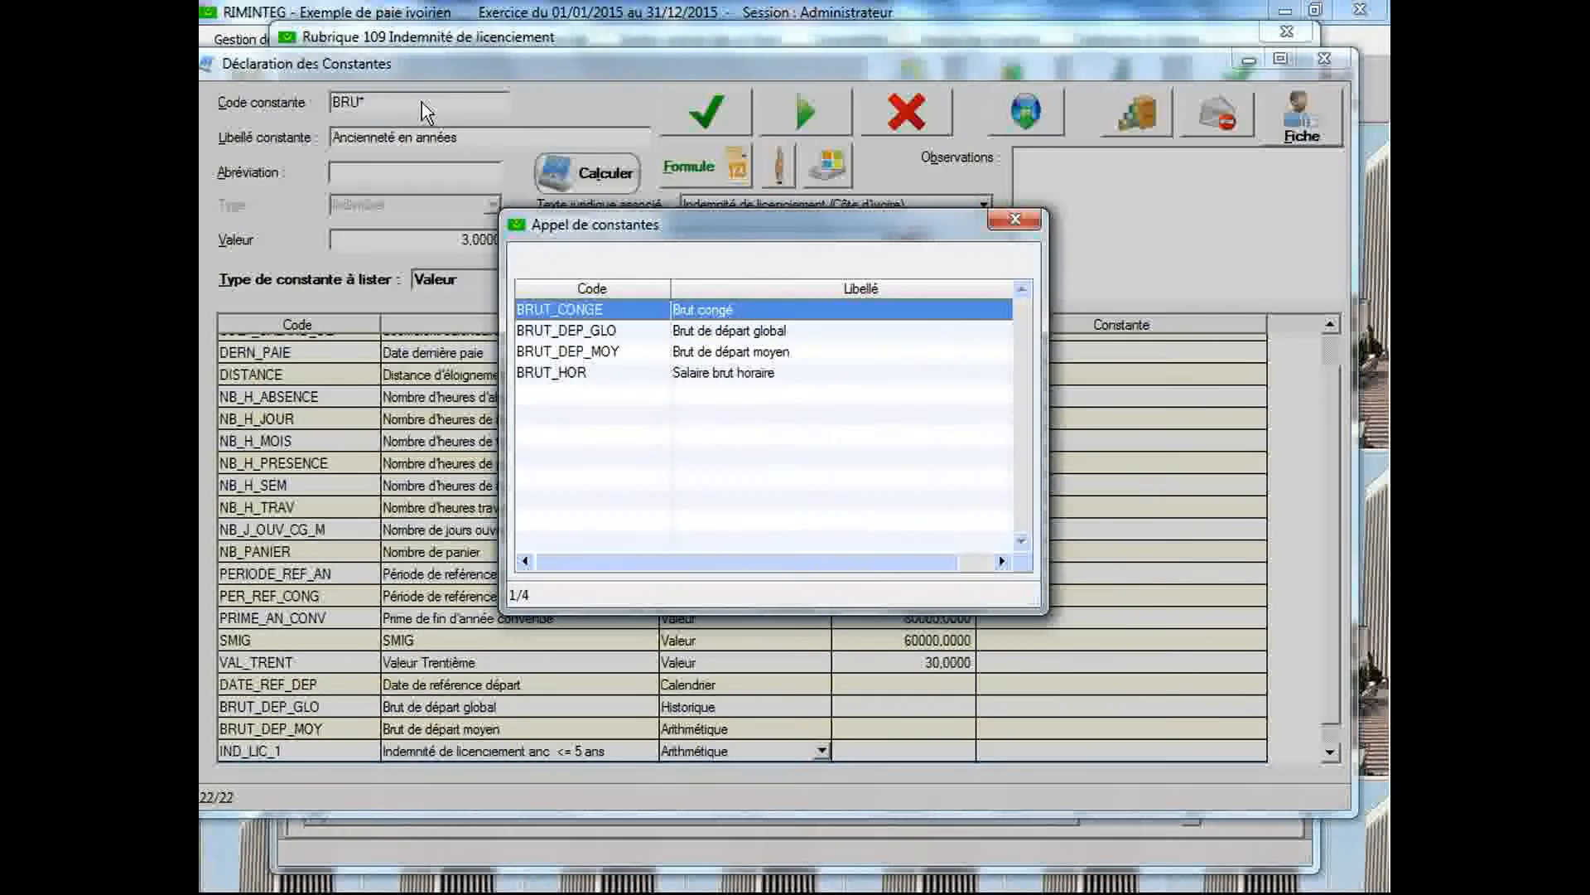
double_click(612, 357)
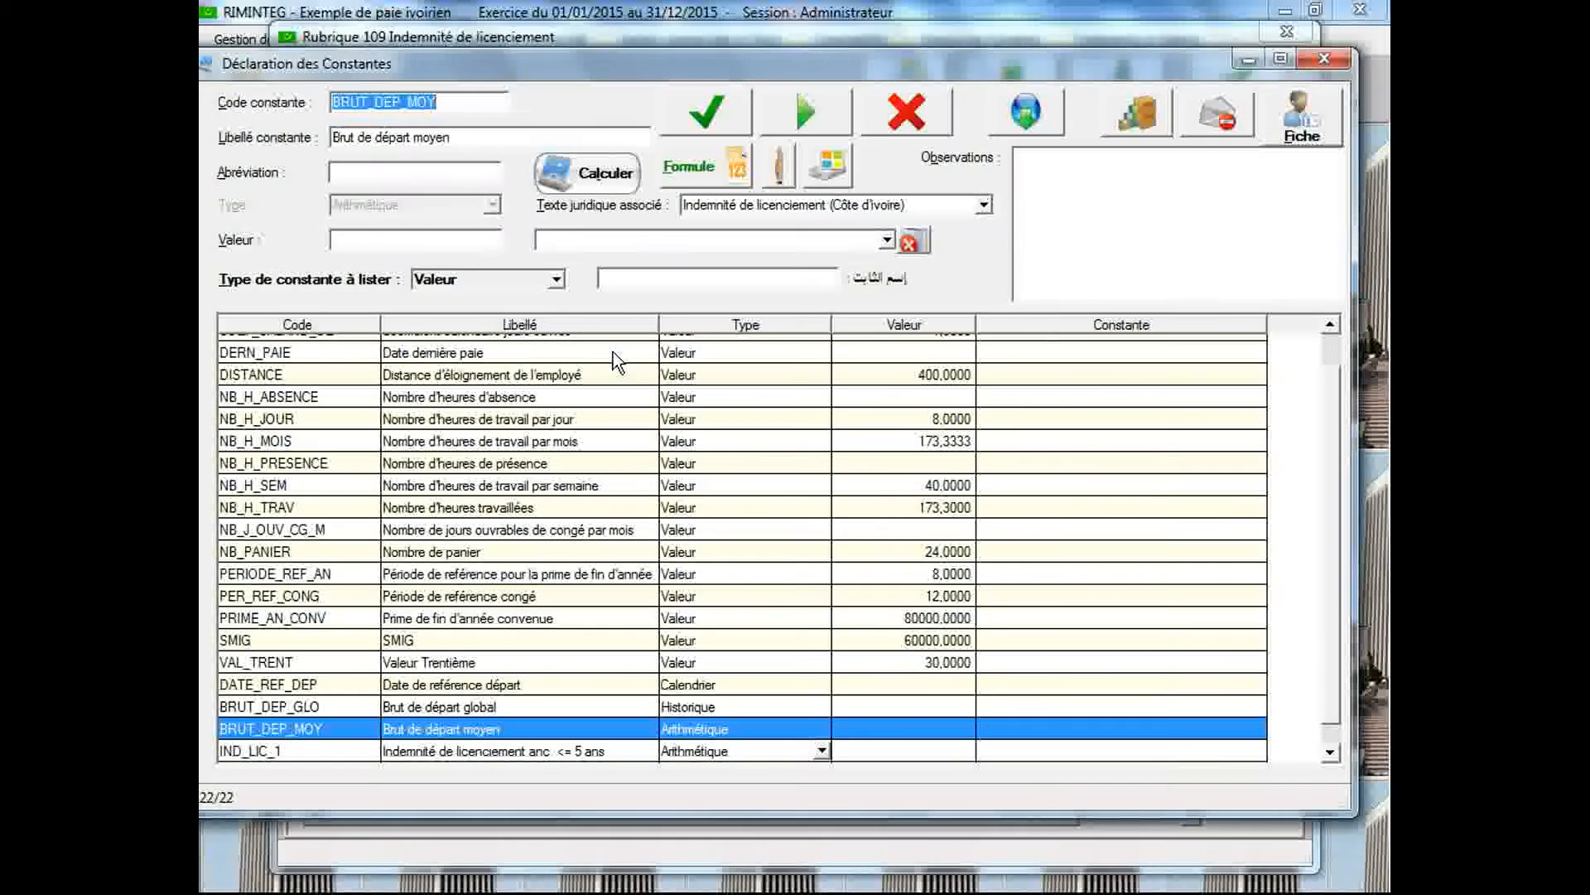
left_click(476, 237)
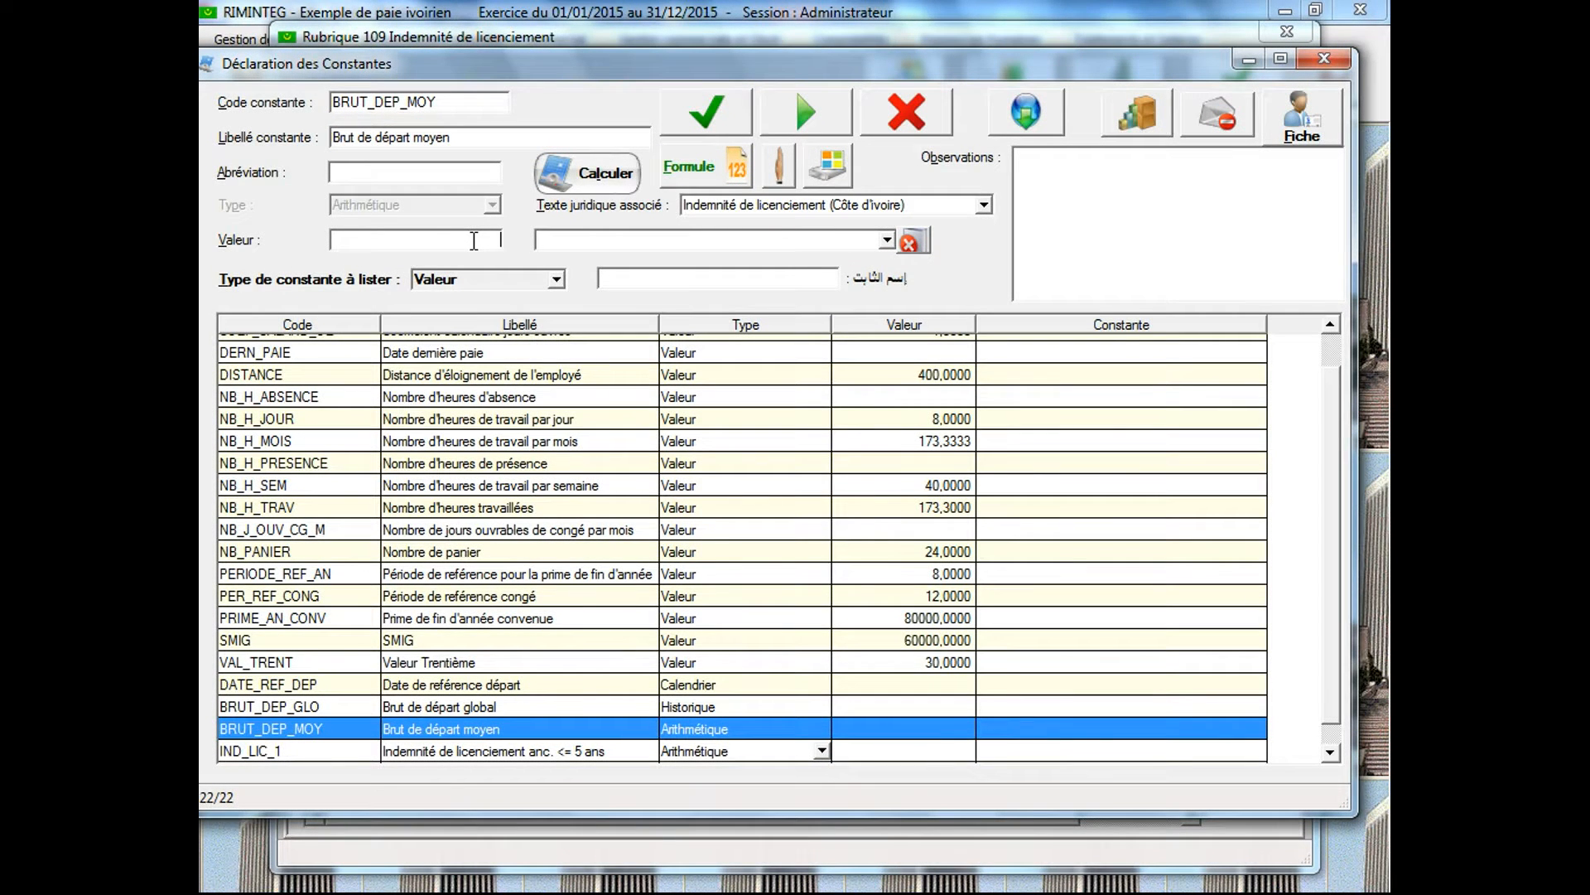
type("200000")
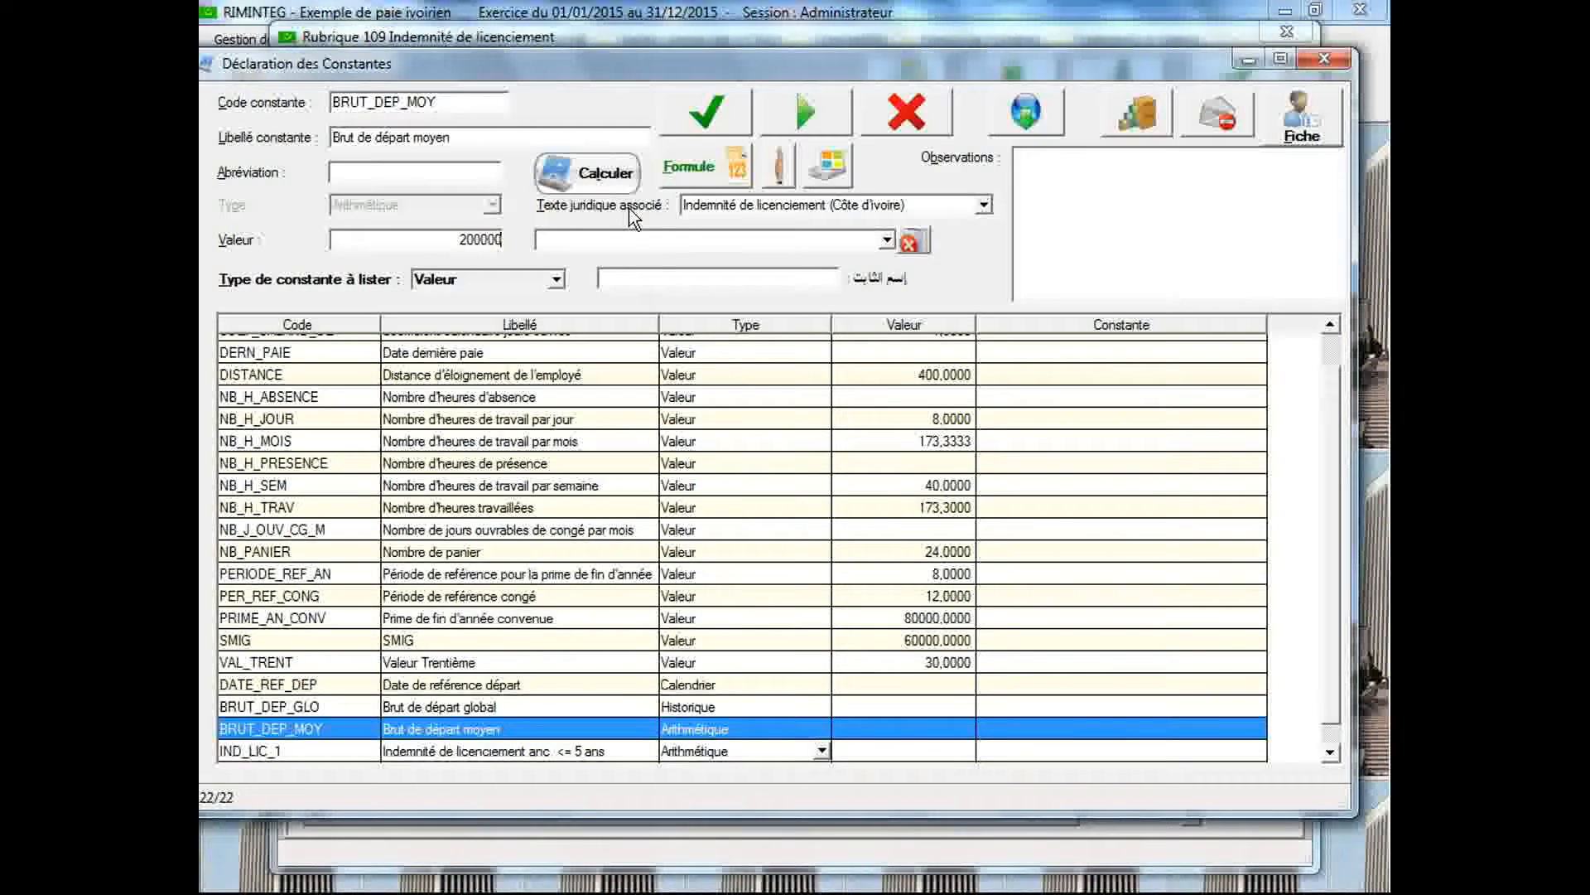
left_click(711, 114)
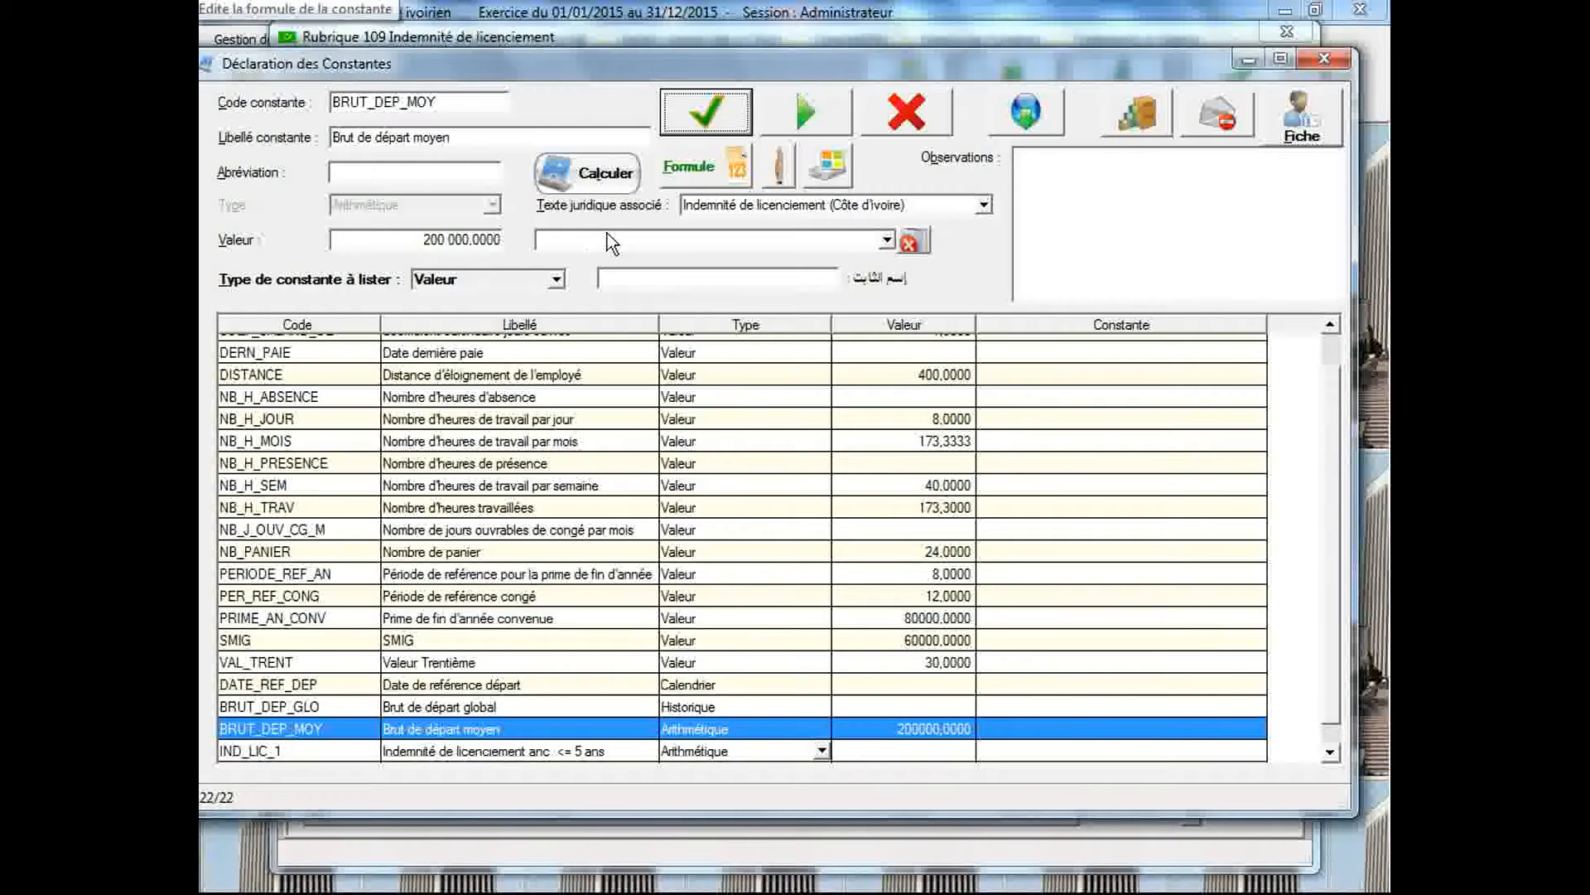
Calculate the constant IND_LIC_1 (Indemnité de licenciement anc. <= 5 ans)
left_click(607, 174)
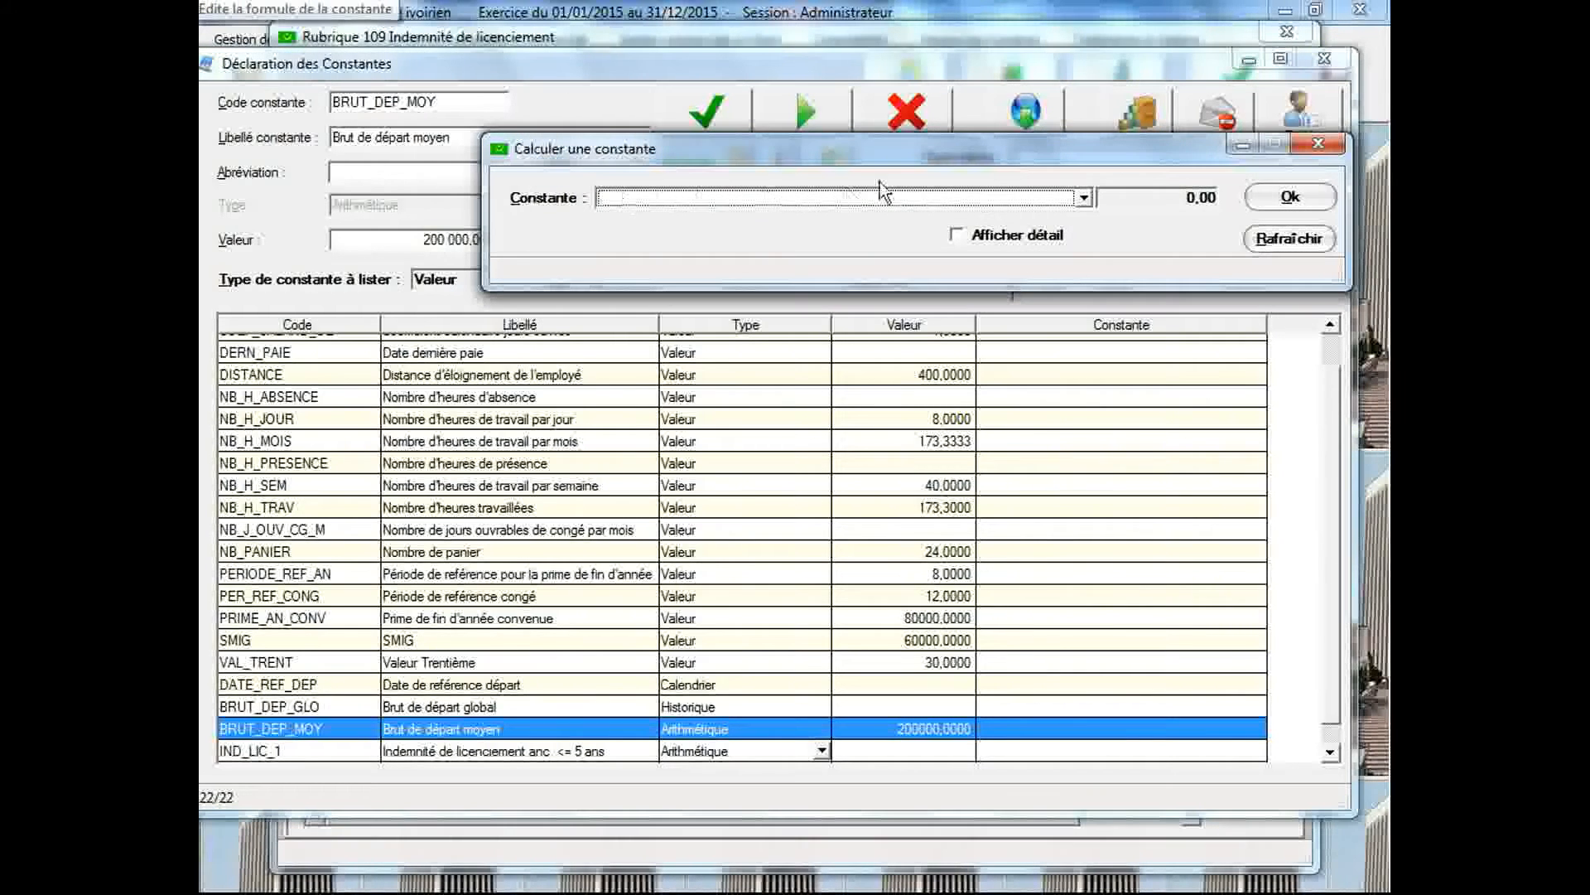
left_click_drag(875, 159, 812, 108)
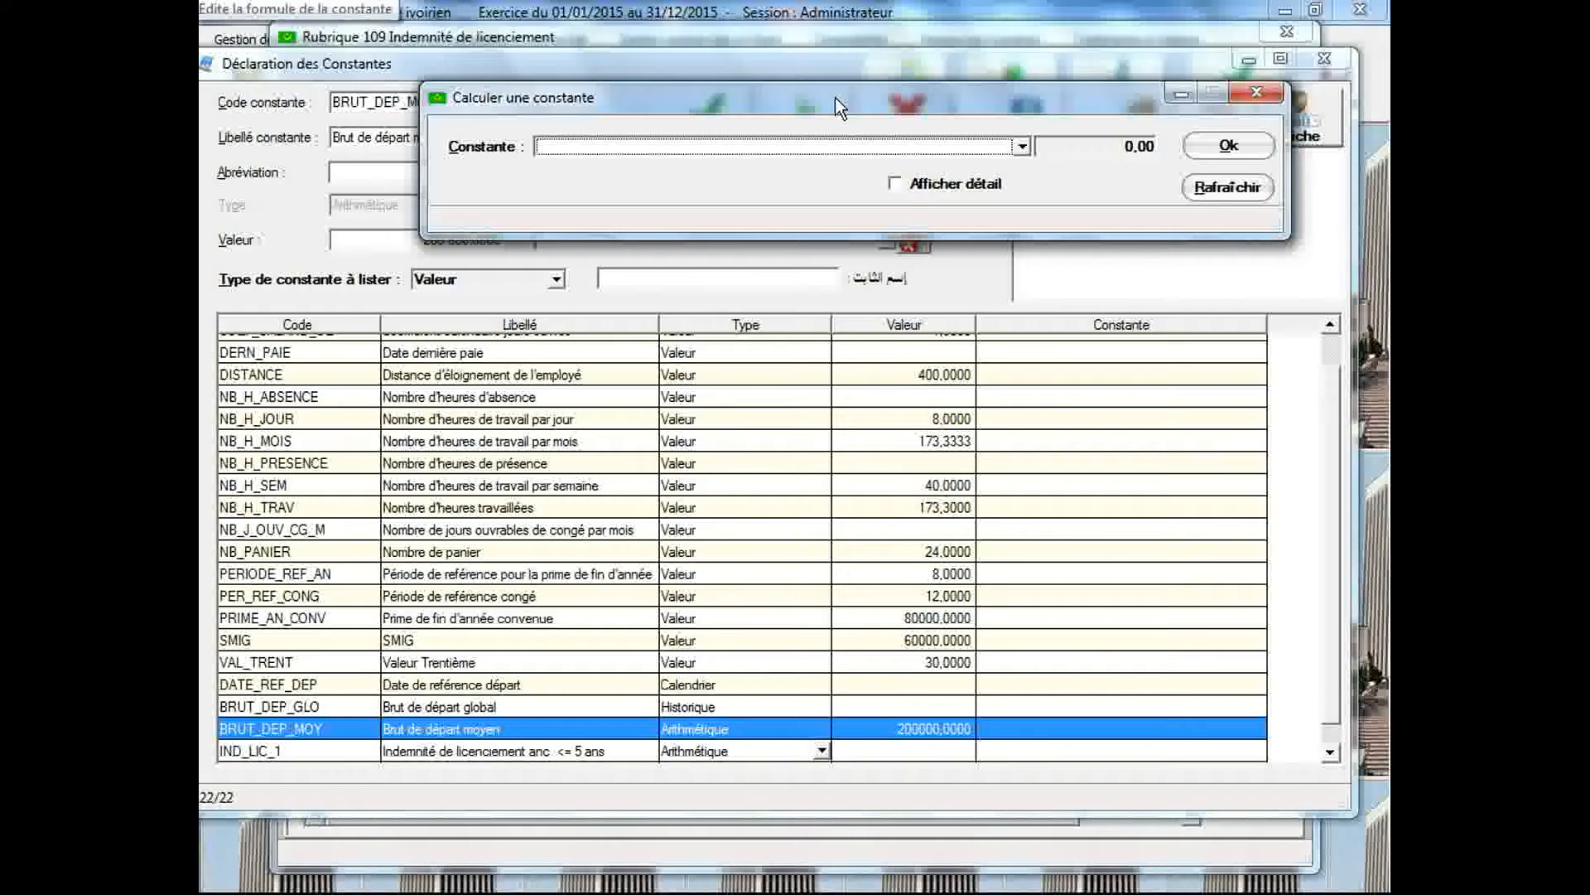
left_click_drag(834, 97, 835, 93)
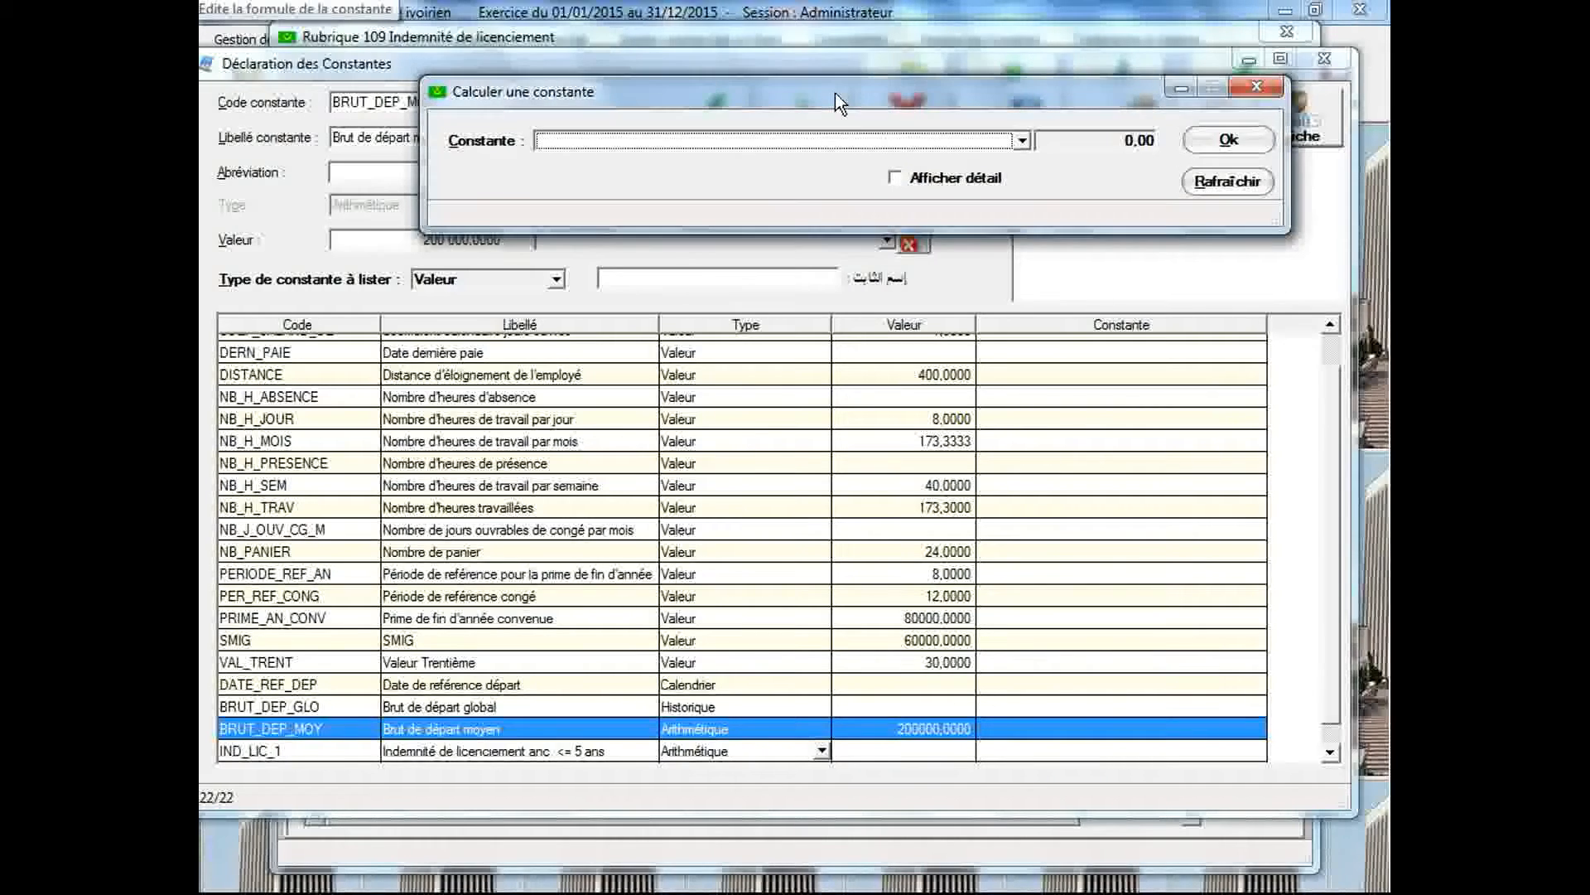
left_click(1023, 141)
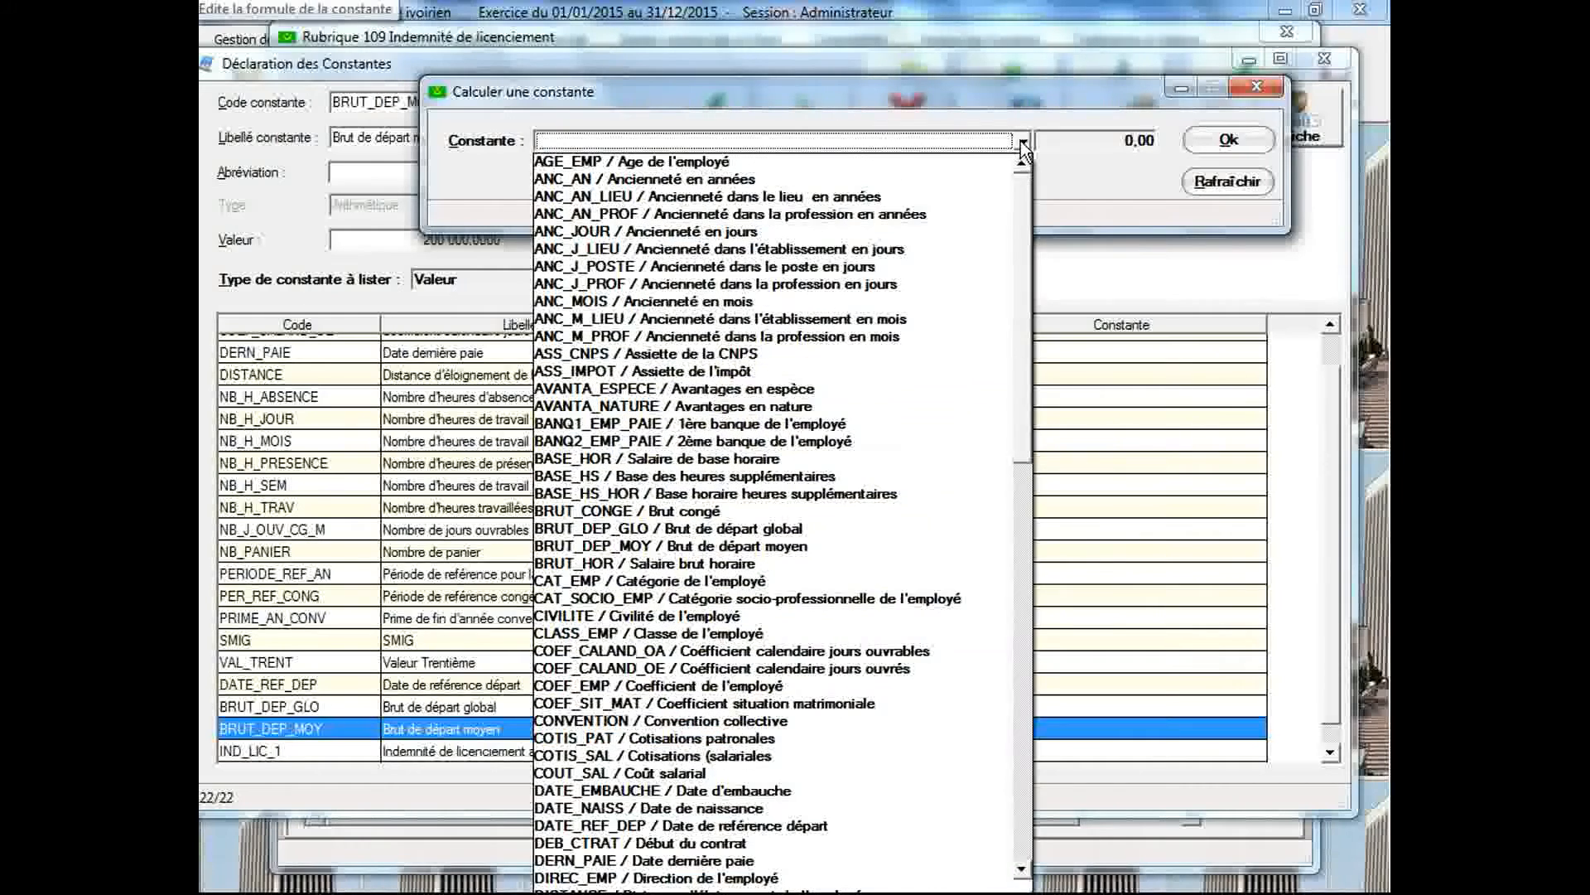
left_click_drag(1022, 199, 1029, 318)
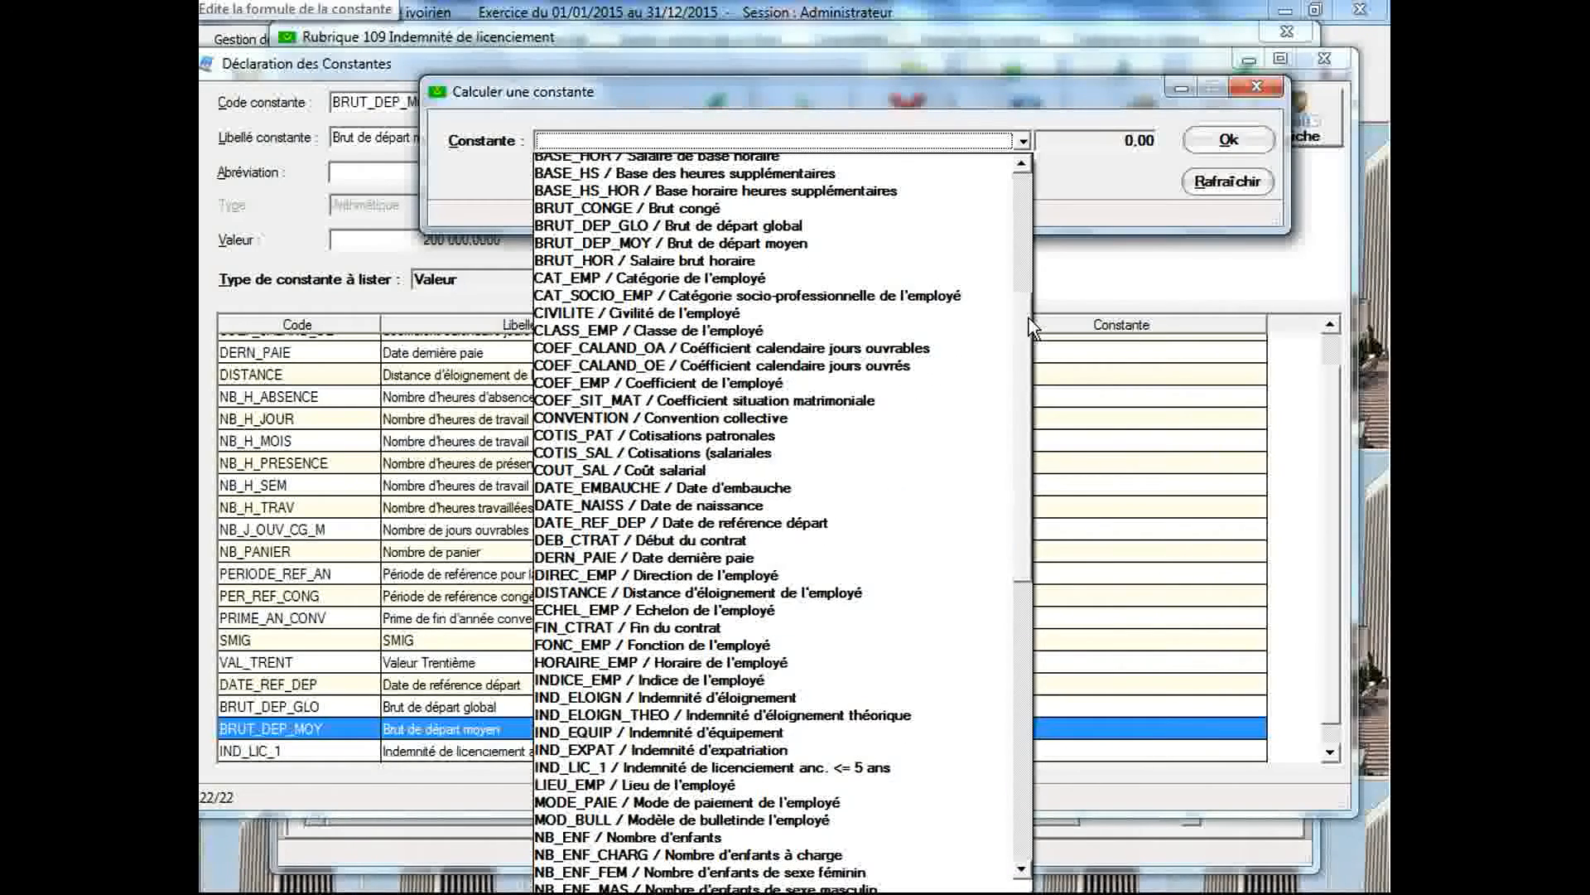
left_click(812, 766)
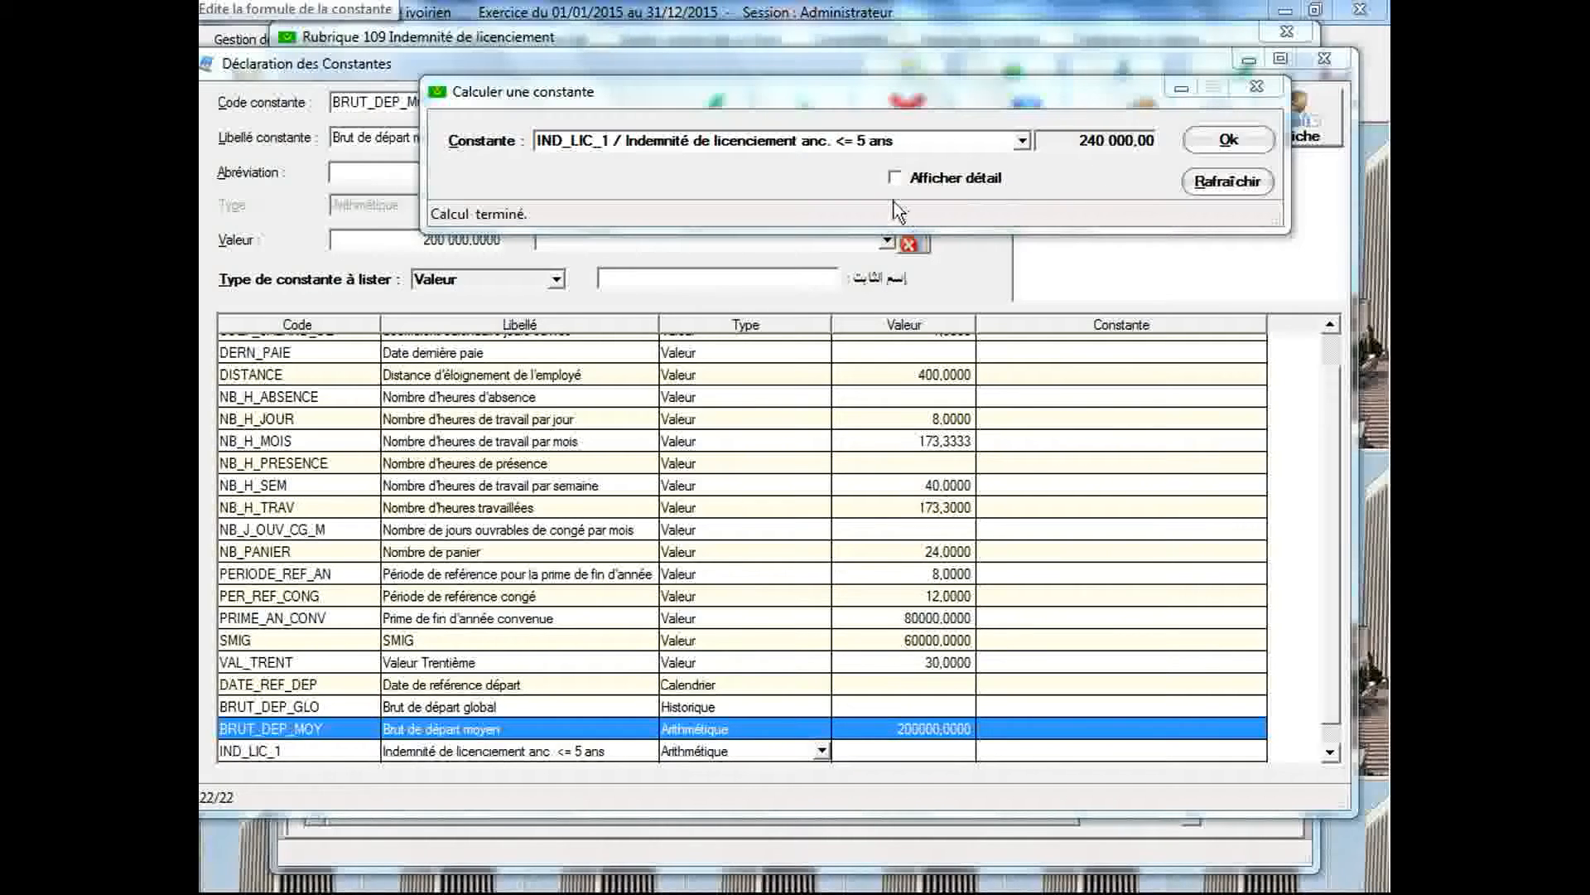
Recalculate IND_LIC_1 with its detail displayed, and check the number, base and rate breakdown
left_click(895, 179)
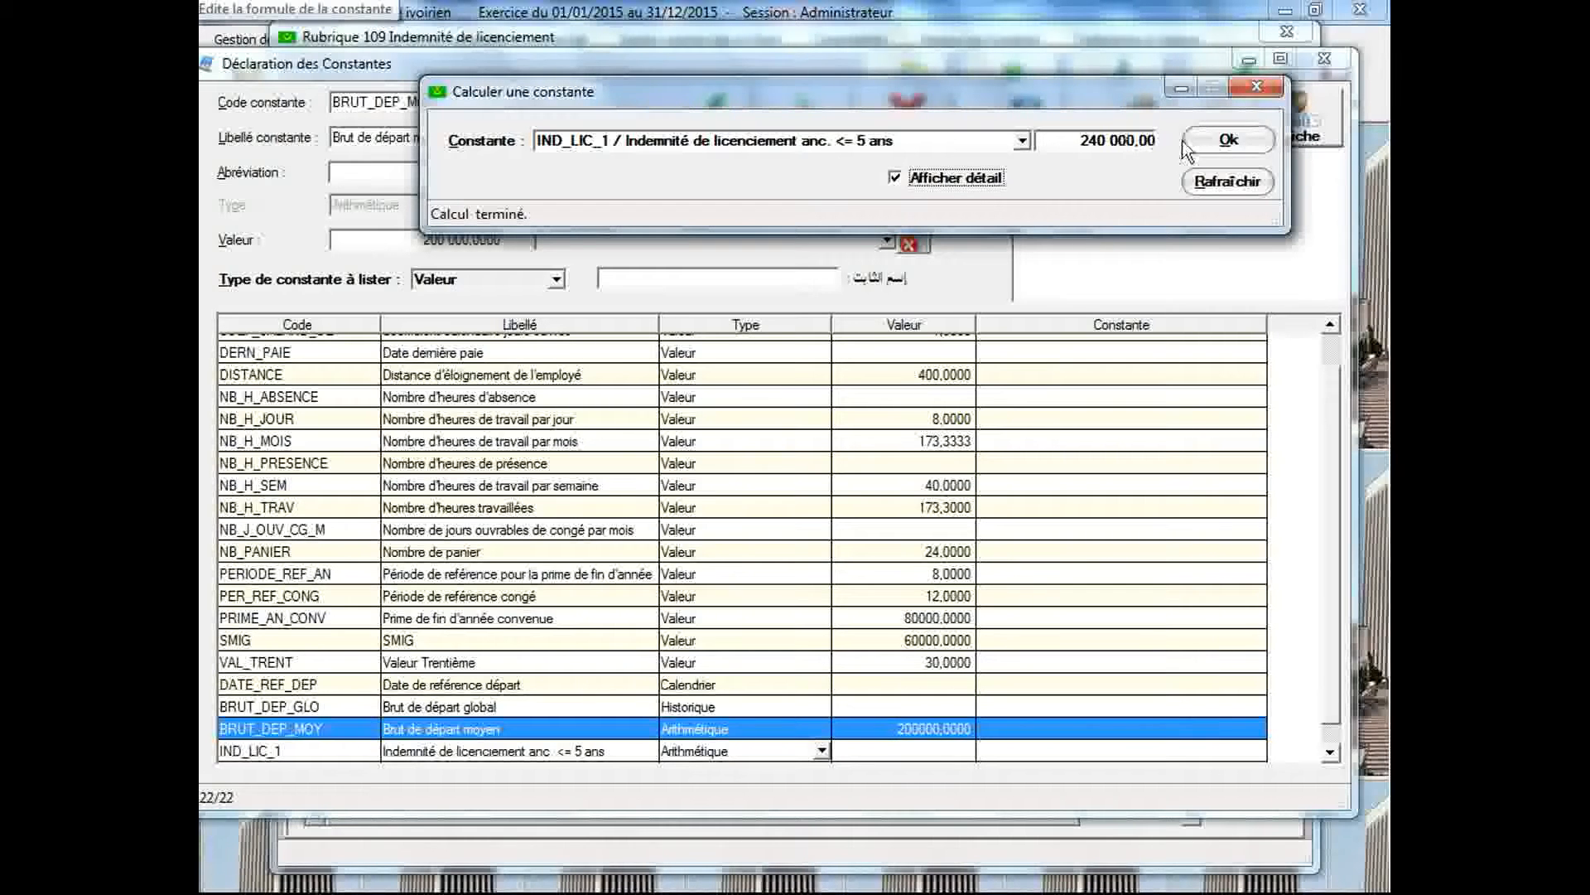
left_click(1207, 139)
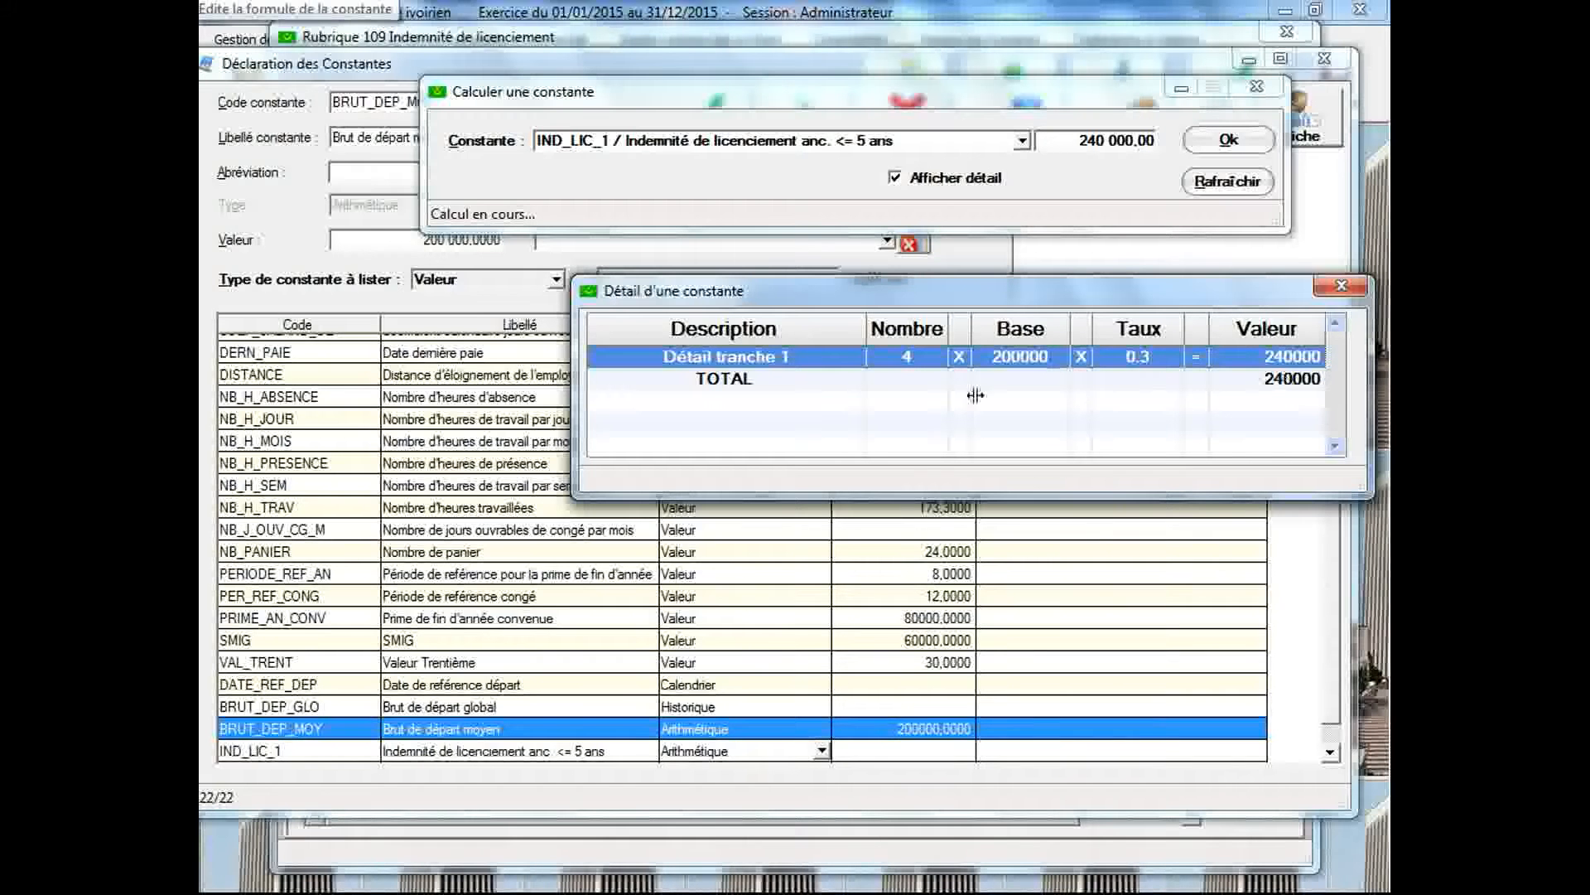
left_click(1342, 287)
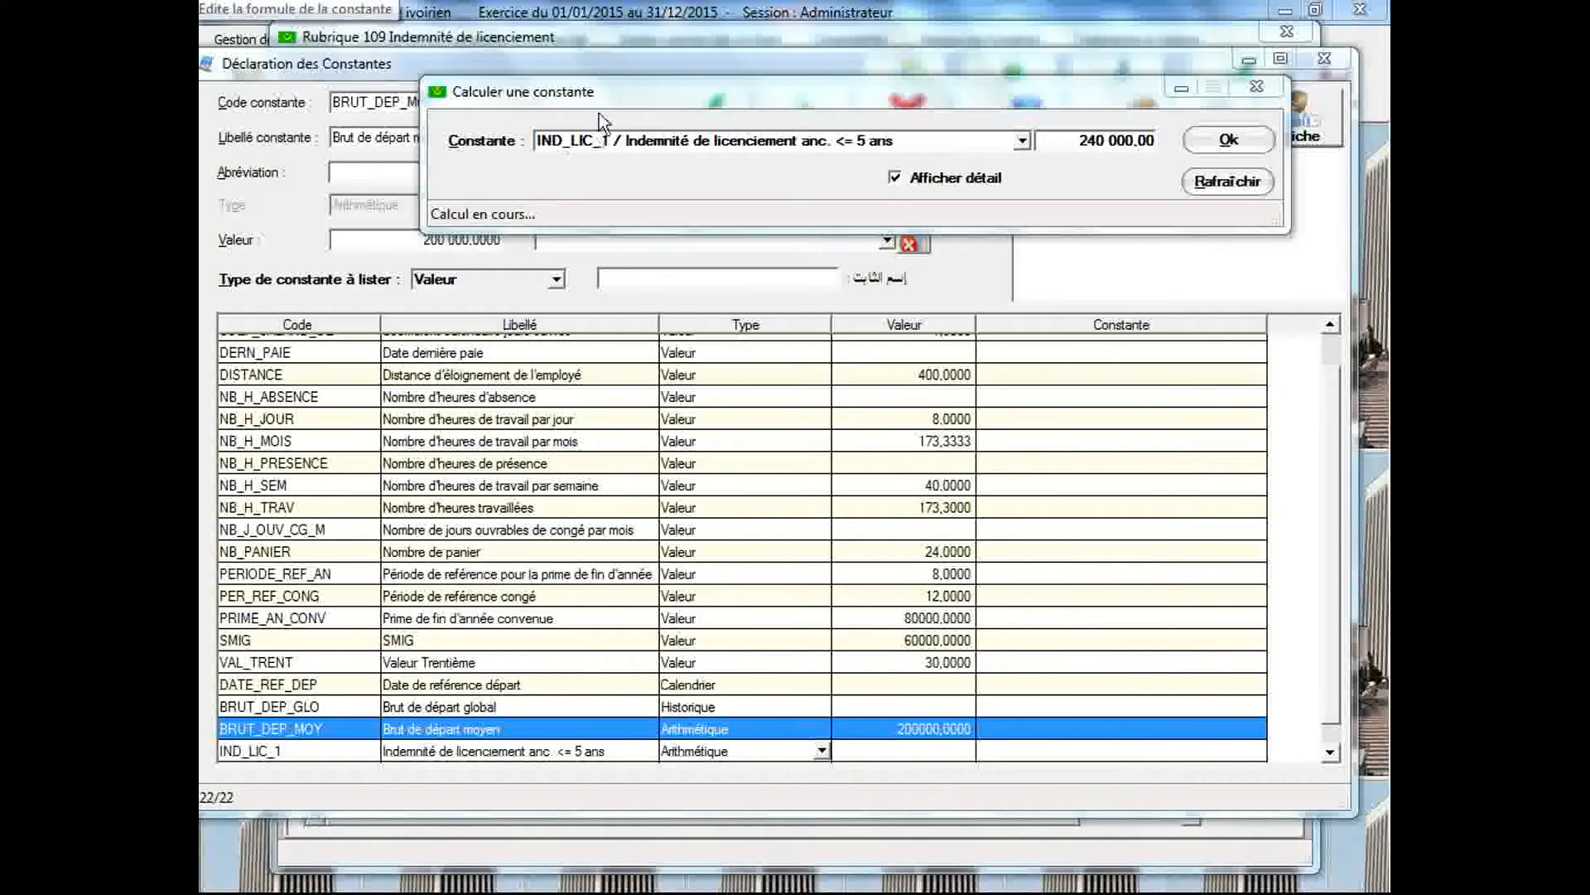
Save the constant ANC_AN with the value 3 and recalculate IND_LIC_1 with its detail
left_click_drag(604, 89, 642, 300)
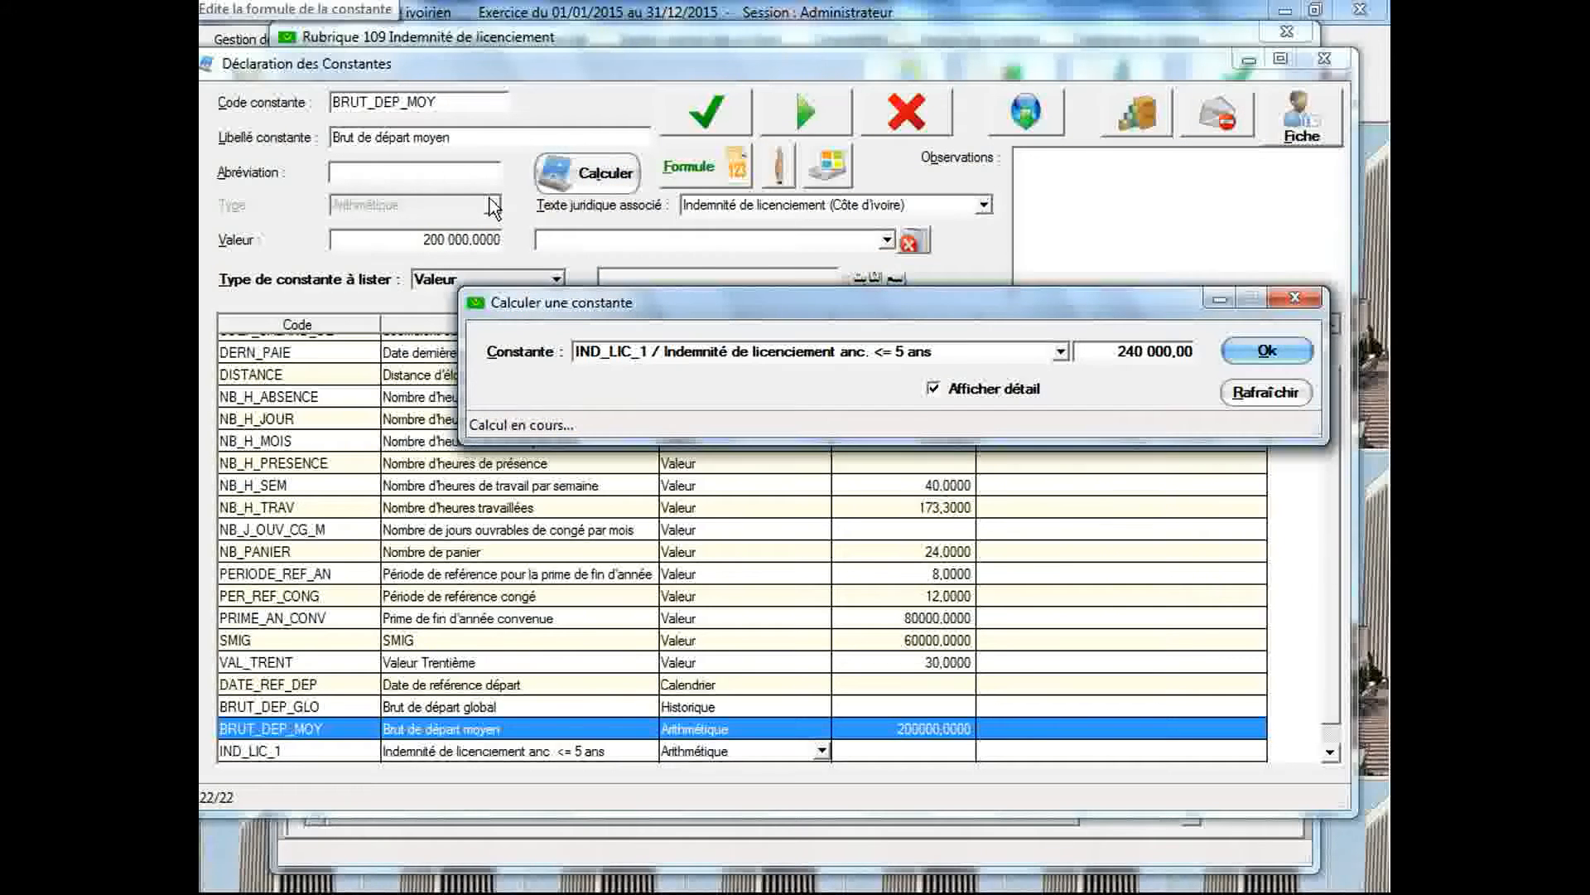
left_click(454, 103)
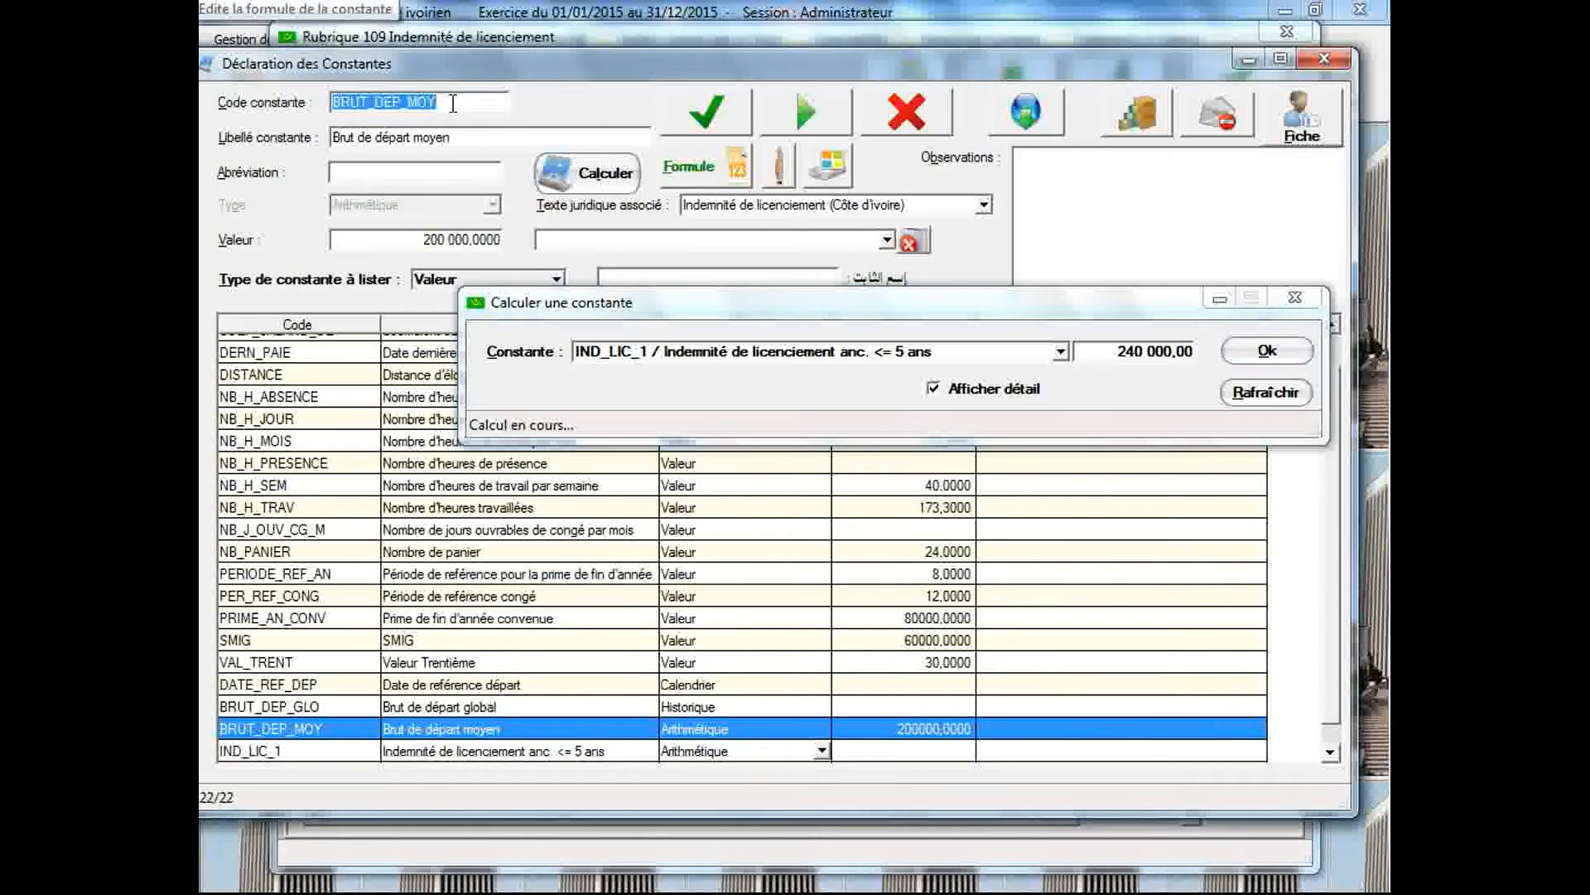
type("ANC_AN")
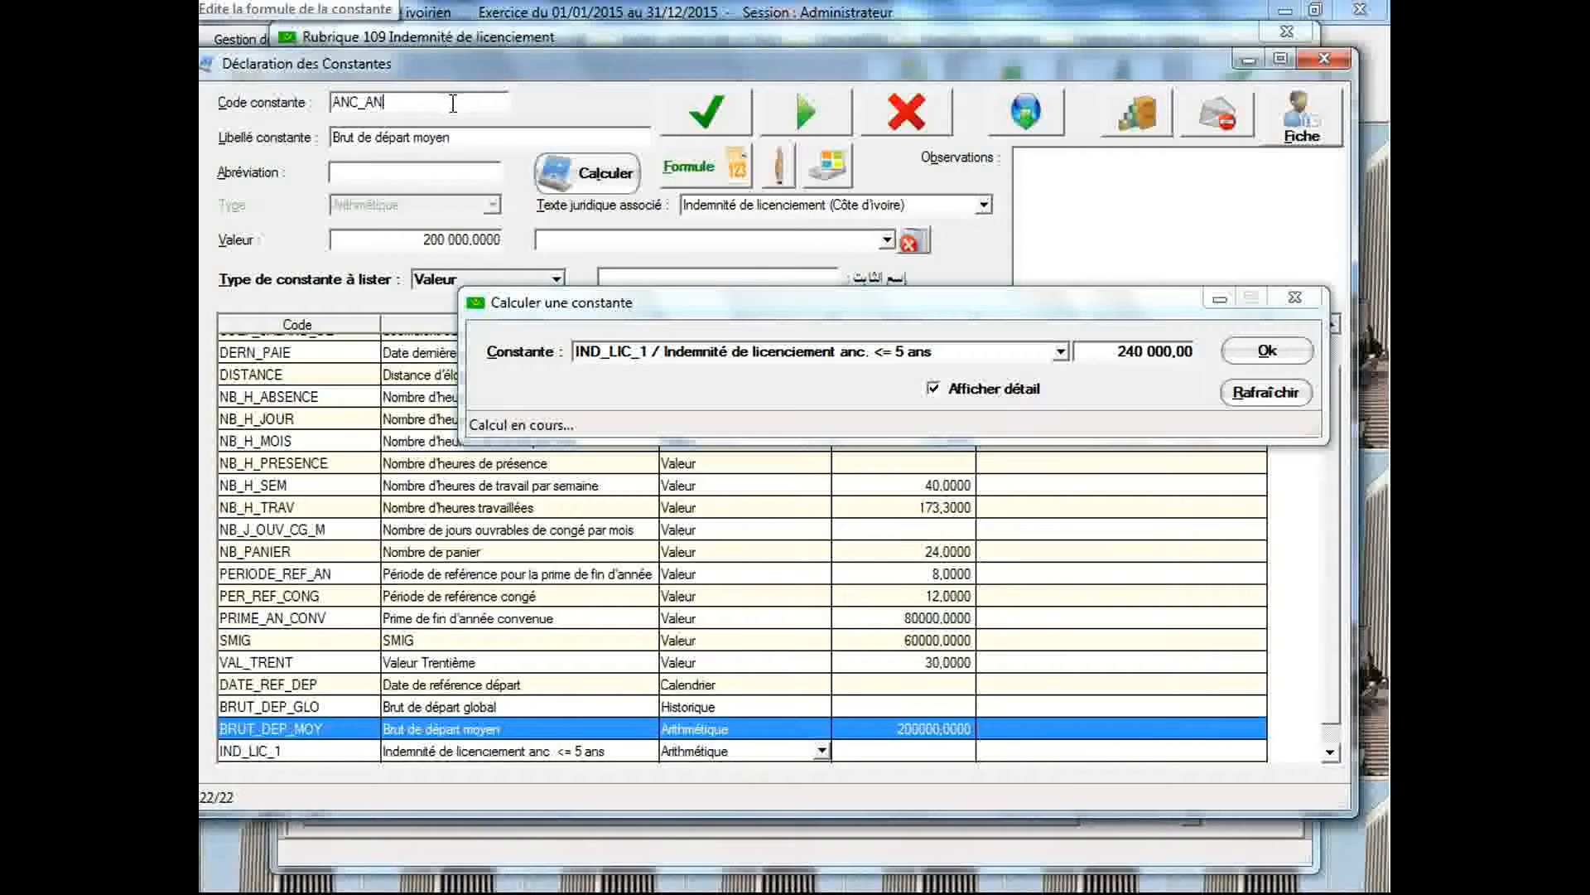
key("Tab")
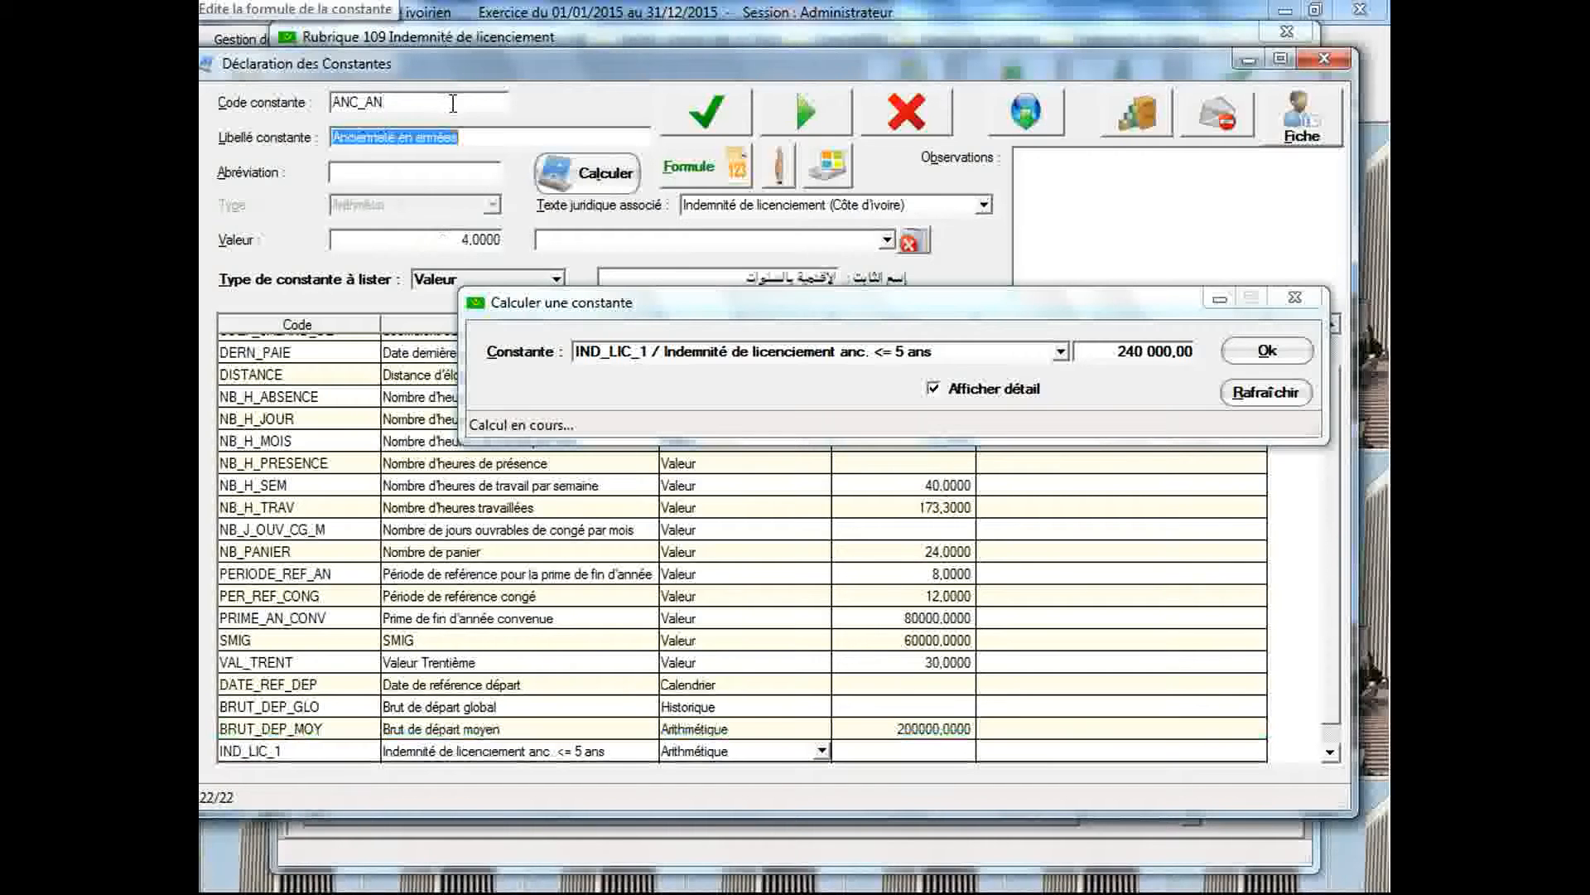
left_click(475, 236)
type("3")
left_click(706, 122)
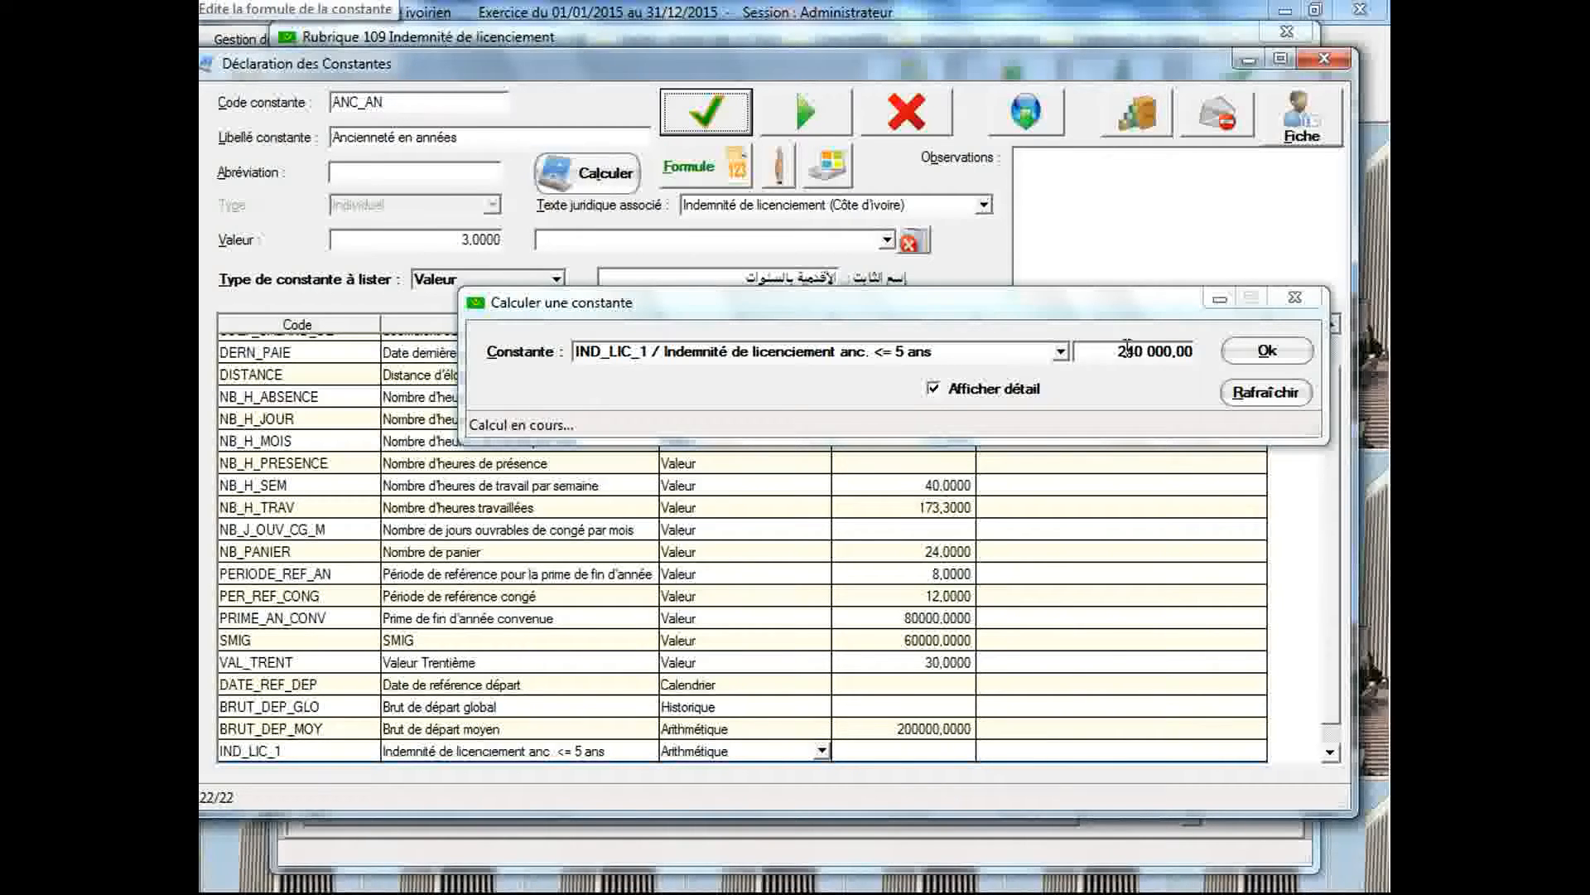
left_click(1256, 351)
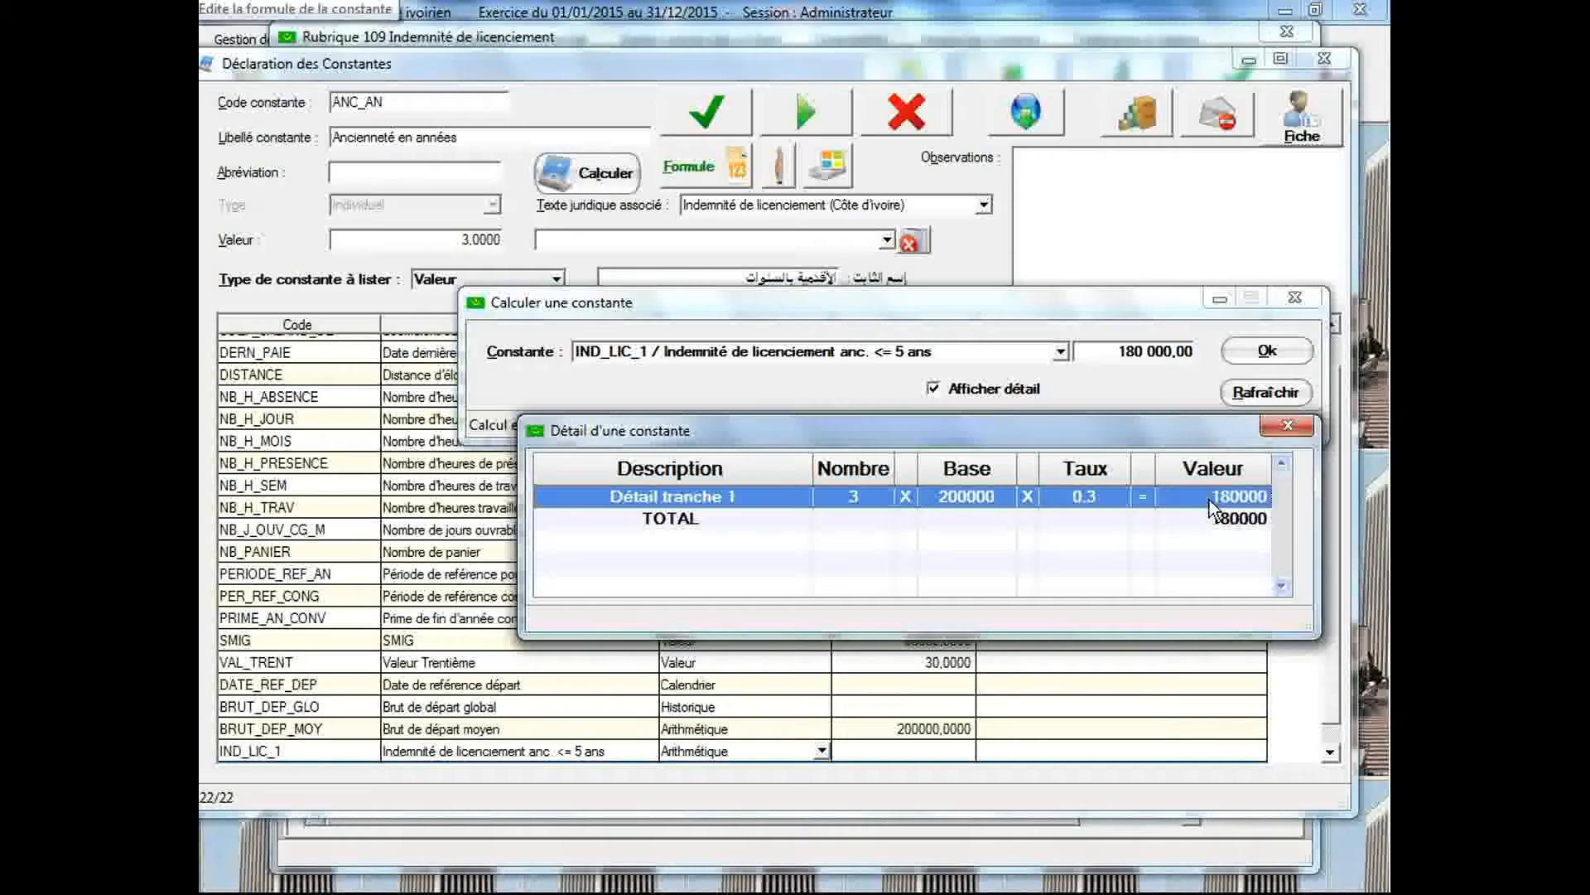
left_click(1279, 302)
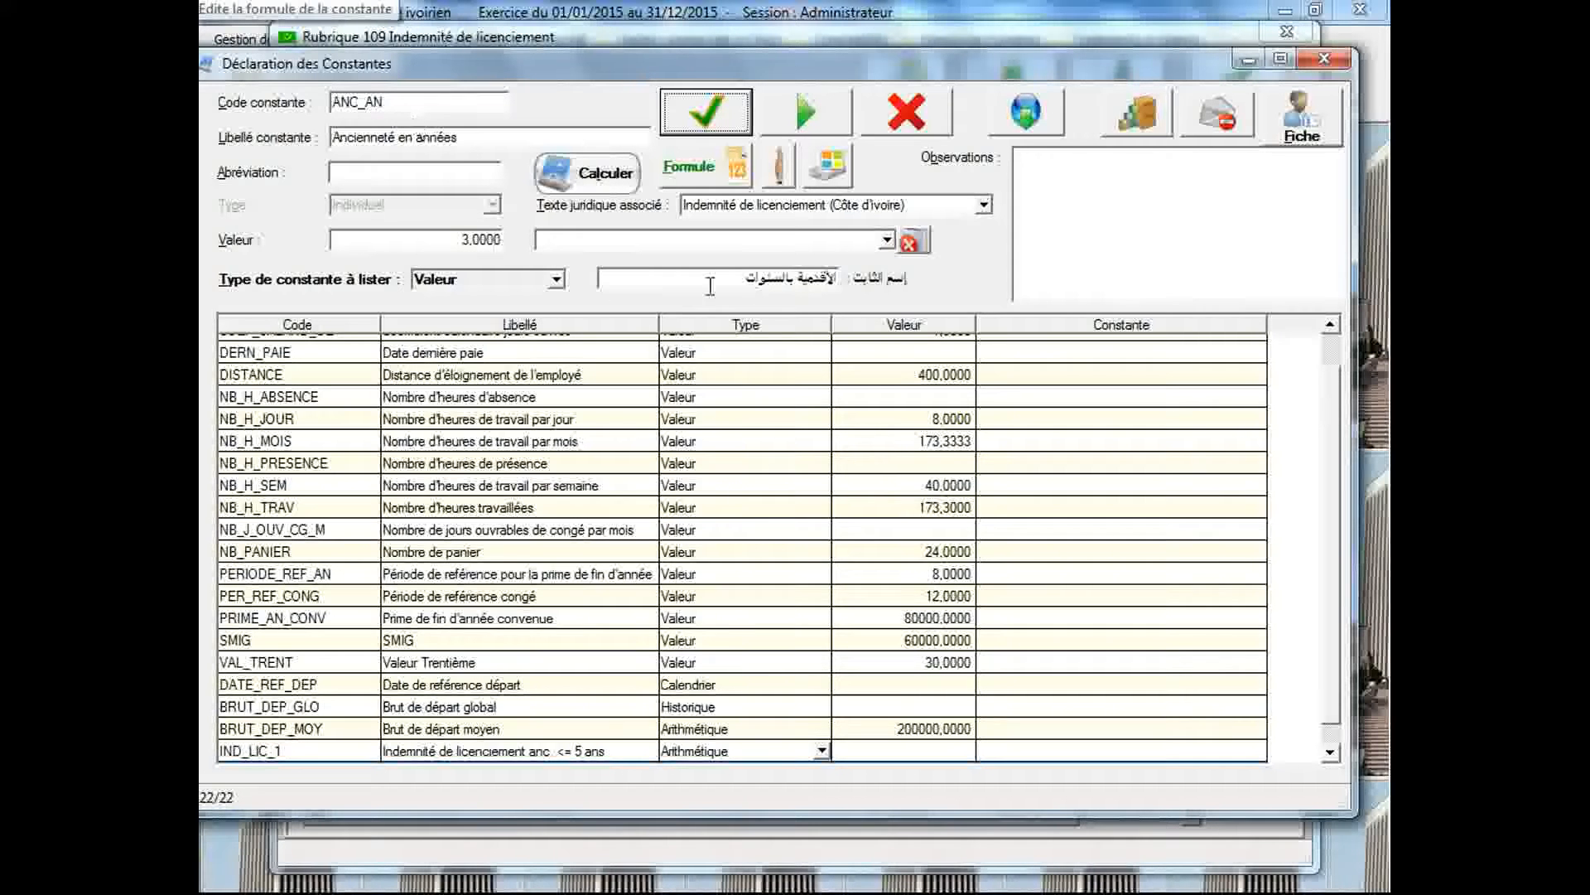
Display the legal text Indemnité de licenciement (Côte d'Ivoire) and read its percentages per seniority bracket
left_click(793, 209)
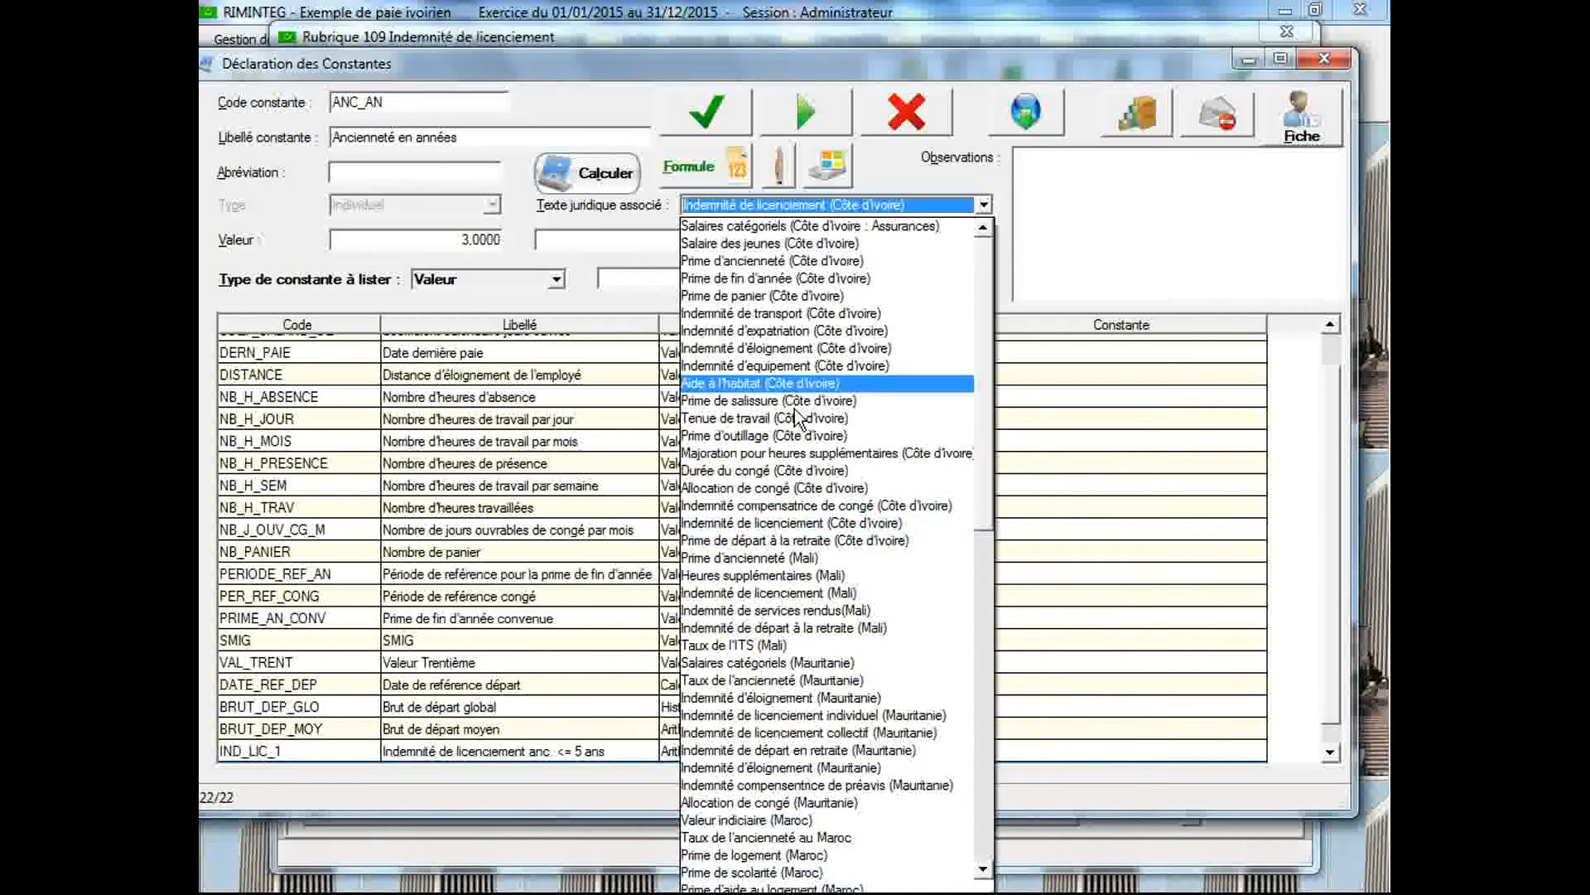
left_click(793, 528)
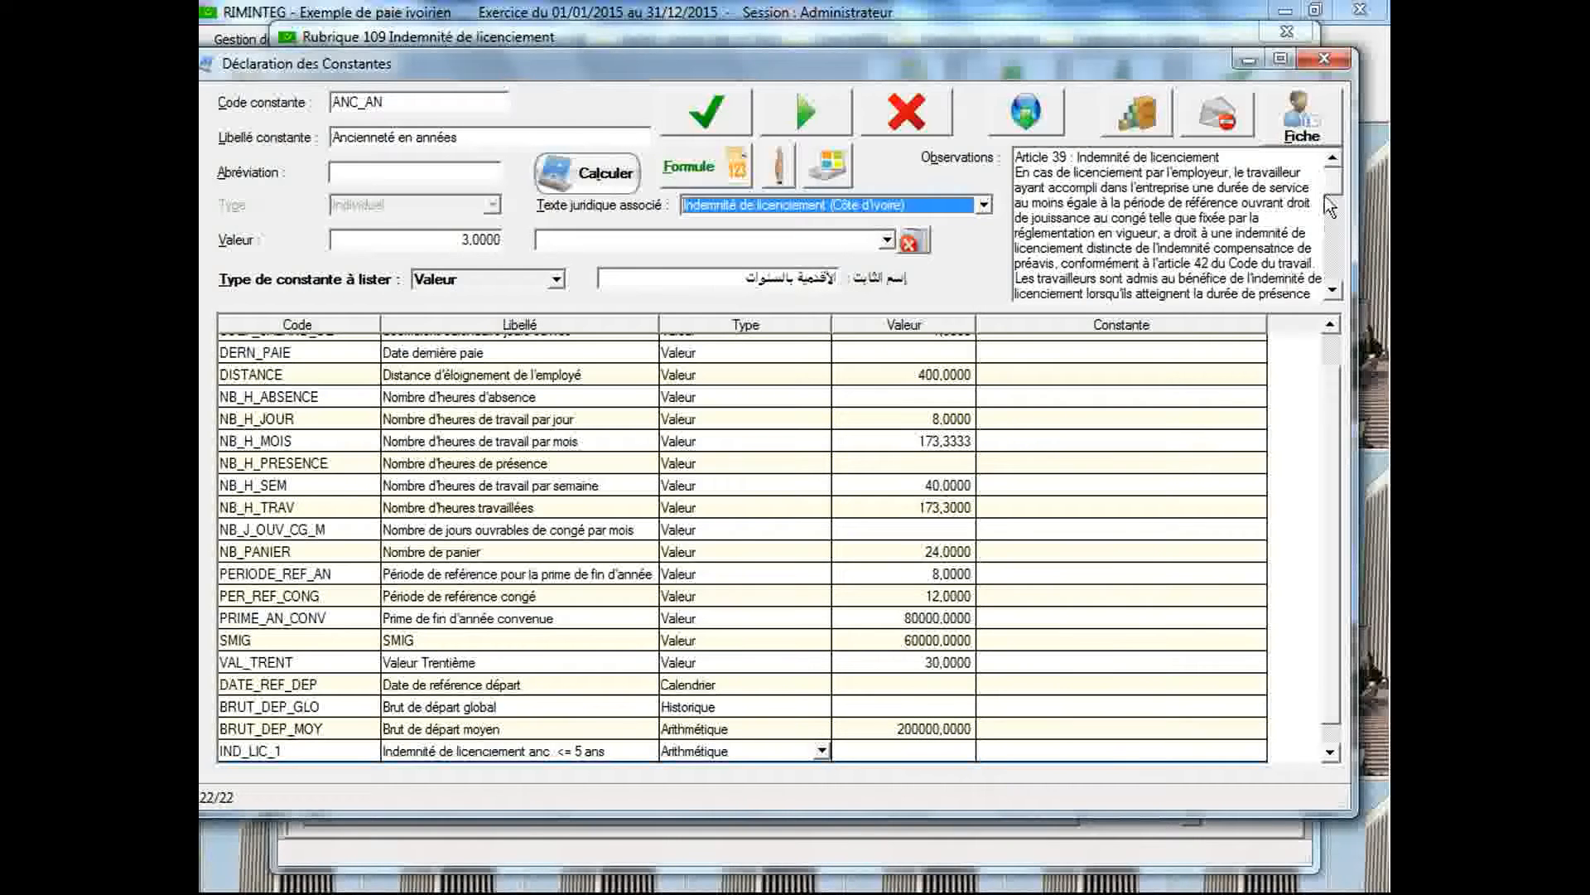
left_click_drag(1330, 186, 1344, 251)
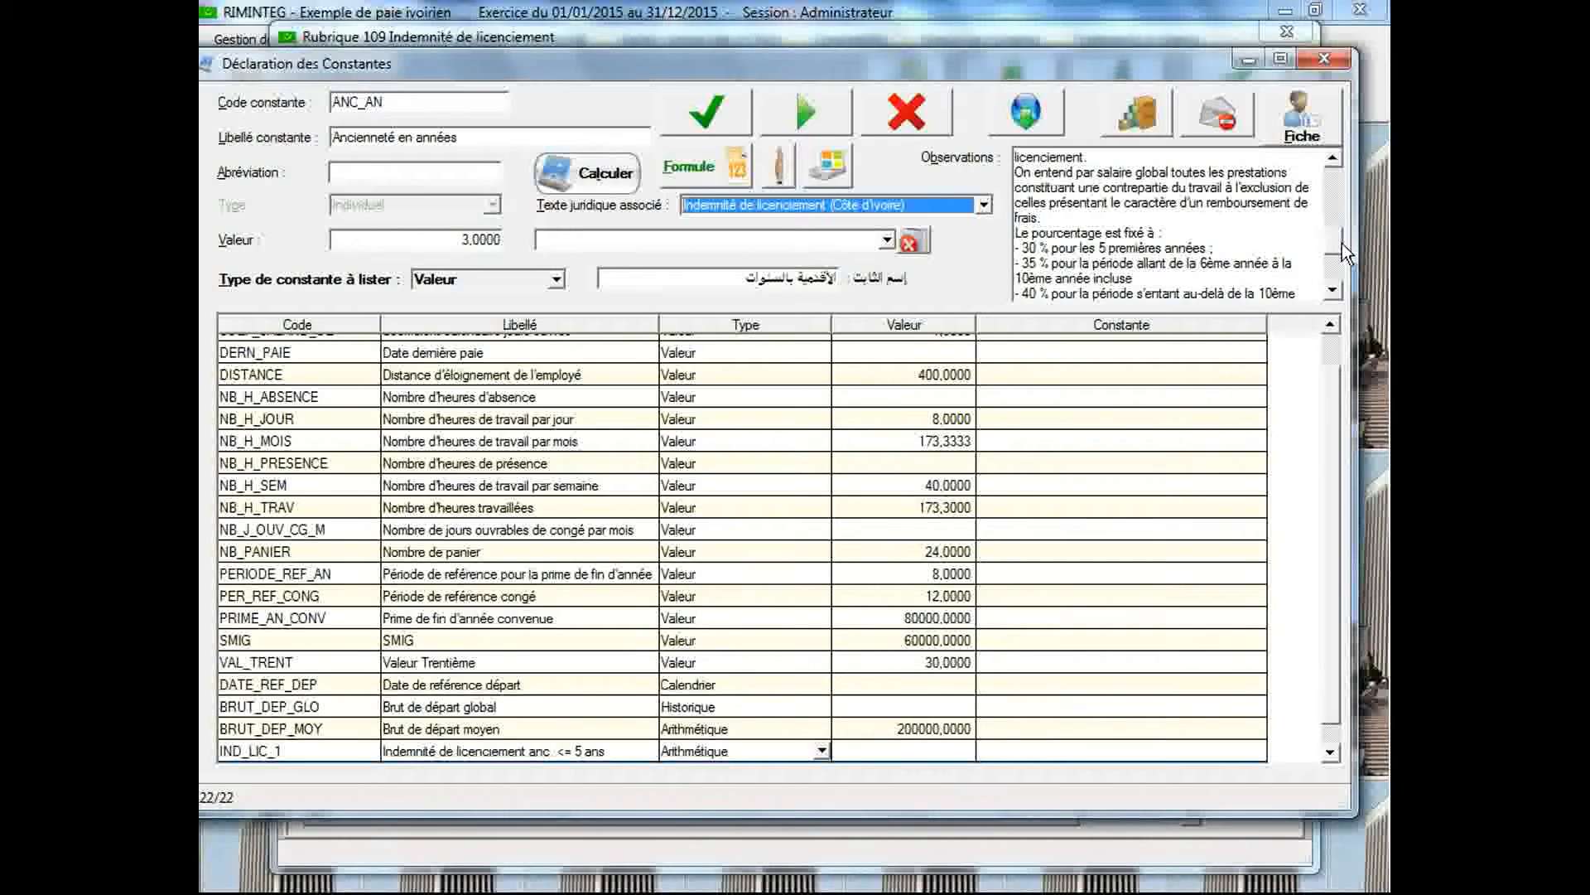
Start a new constant with code IND_LIC_2 and label "Indemnité de licenciement anc. <= 10 ans"
left_click(387, 103)
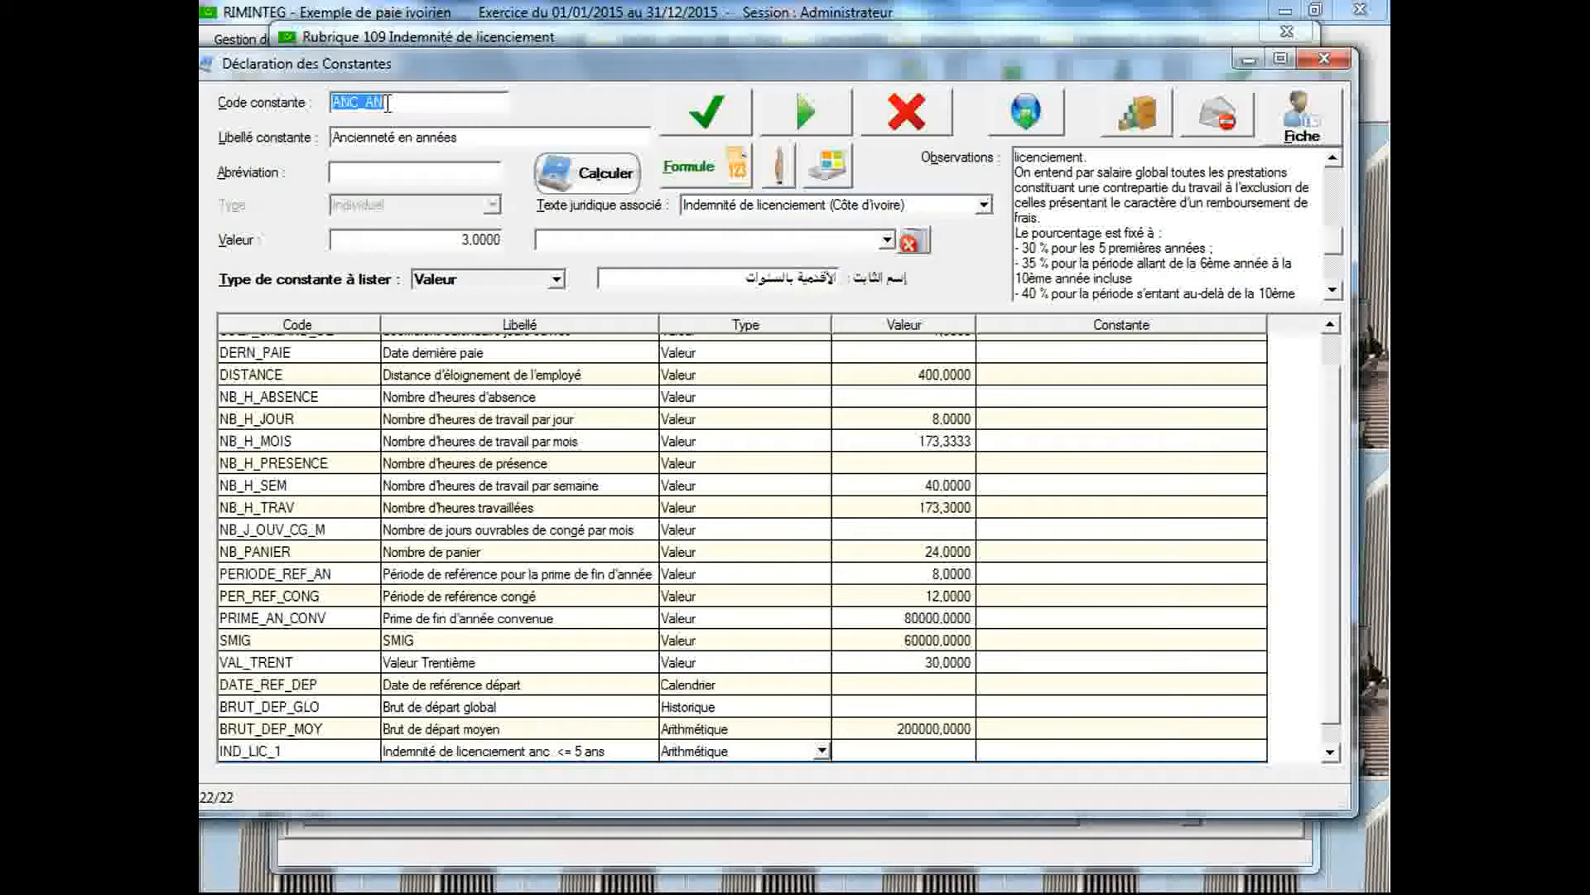
type("IND_LI")
key("Tab")
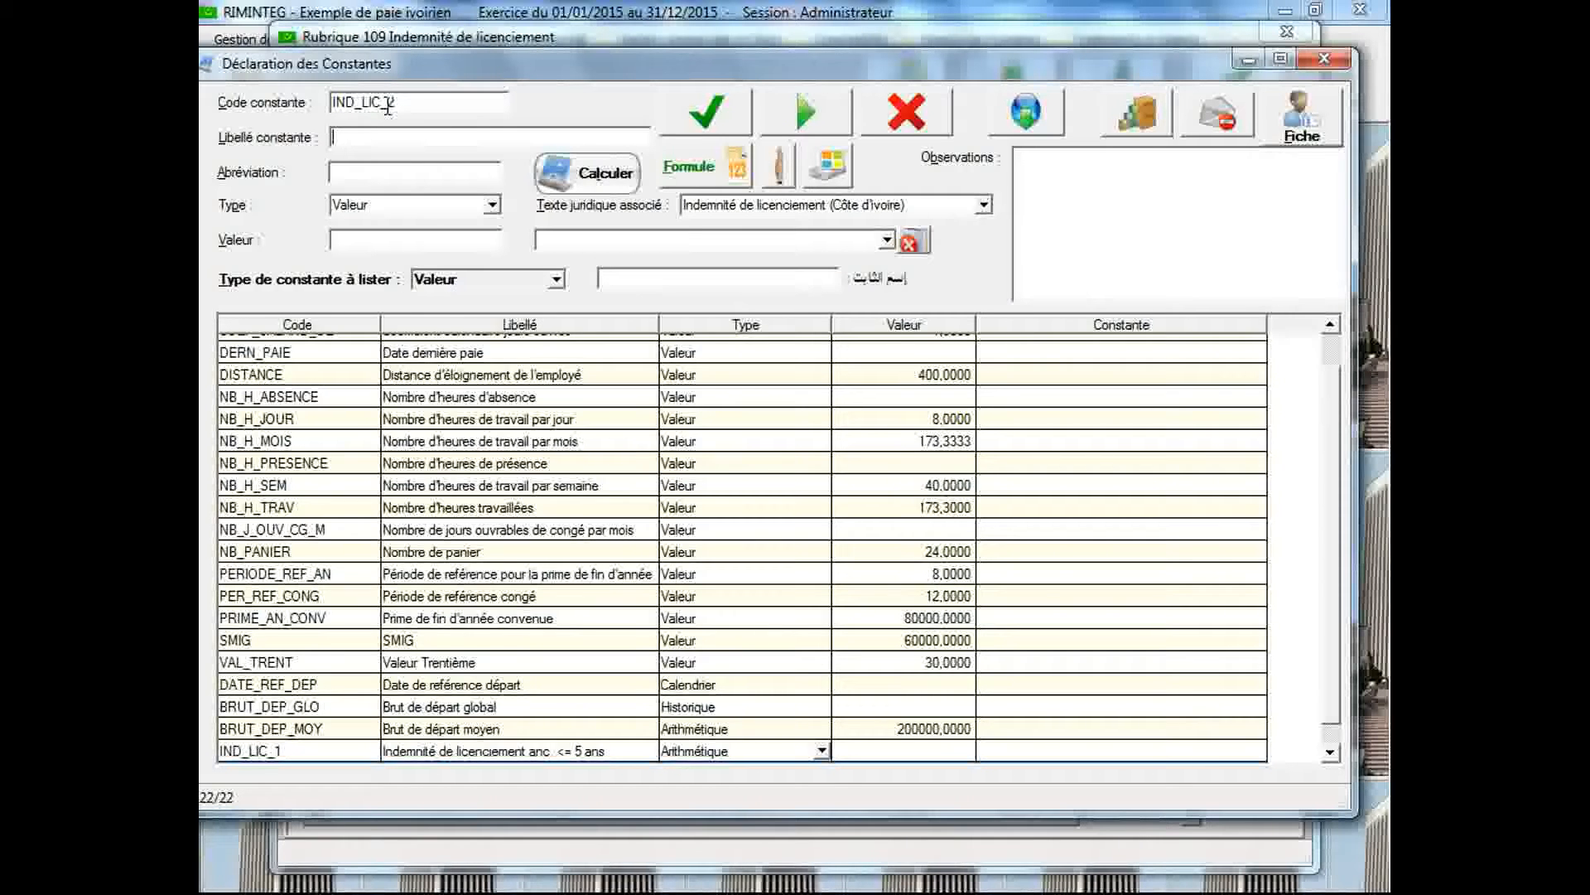
type("Indemnité de licenciement anc. <= 10 ans")
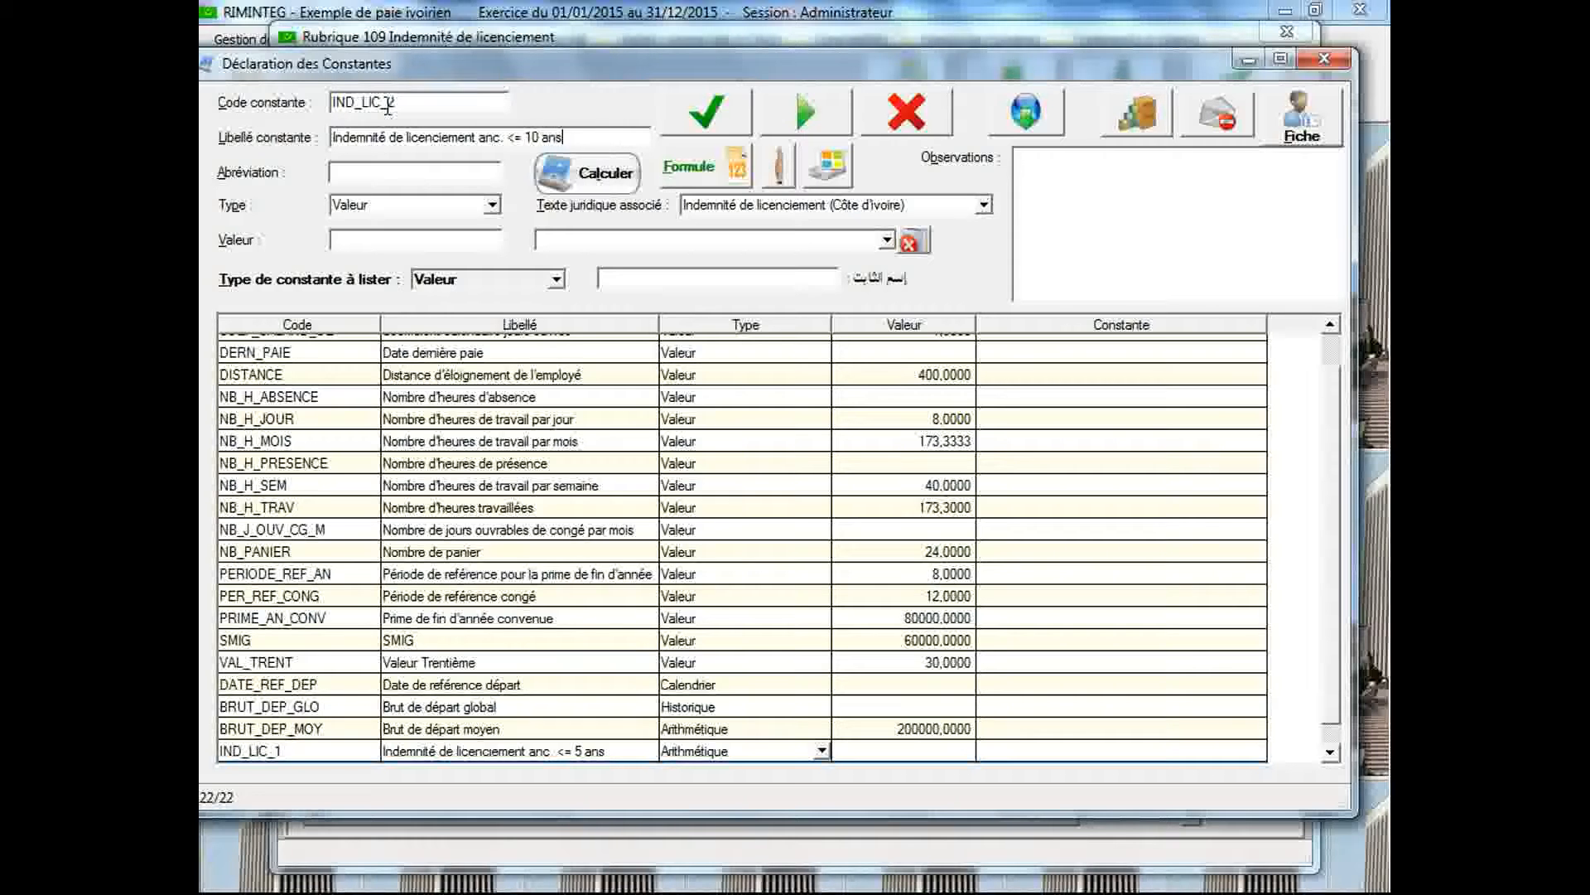
Associate IND_LIC_2 with the legal text Indemnité de licenciement (Côte d'Ivoire), set its type to Arithmétique and save it
left_click(754, 207)
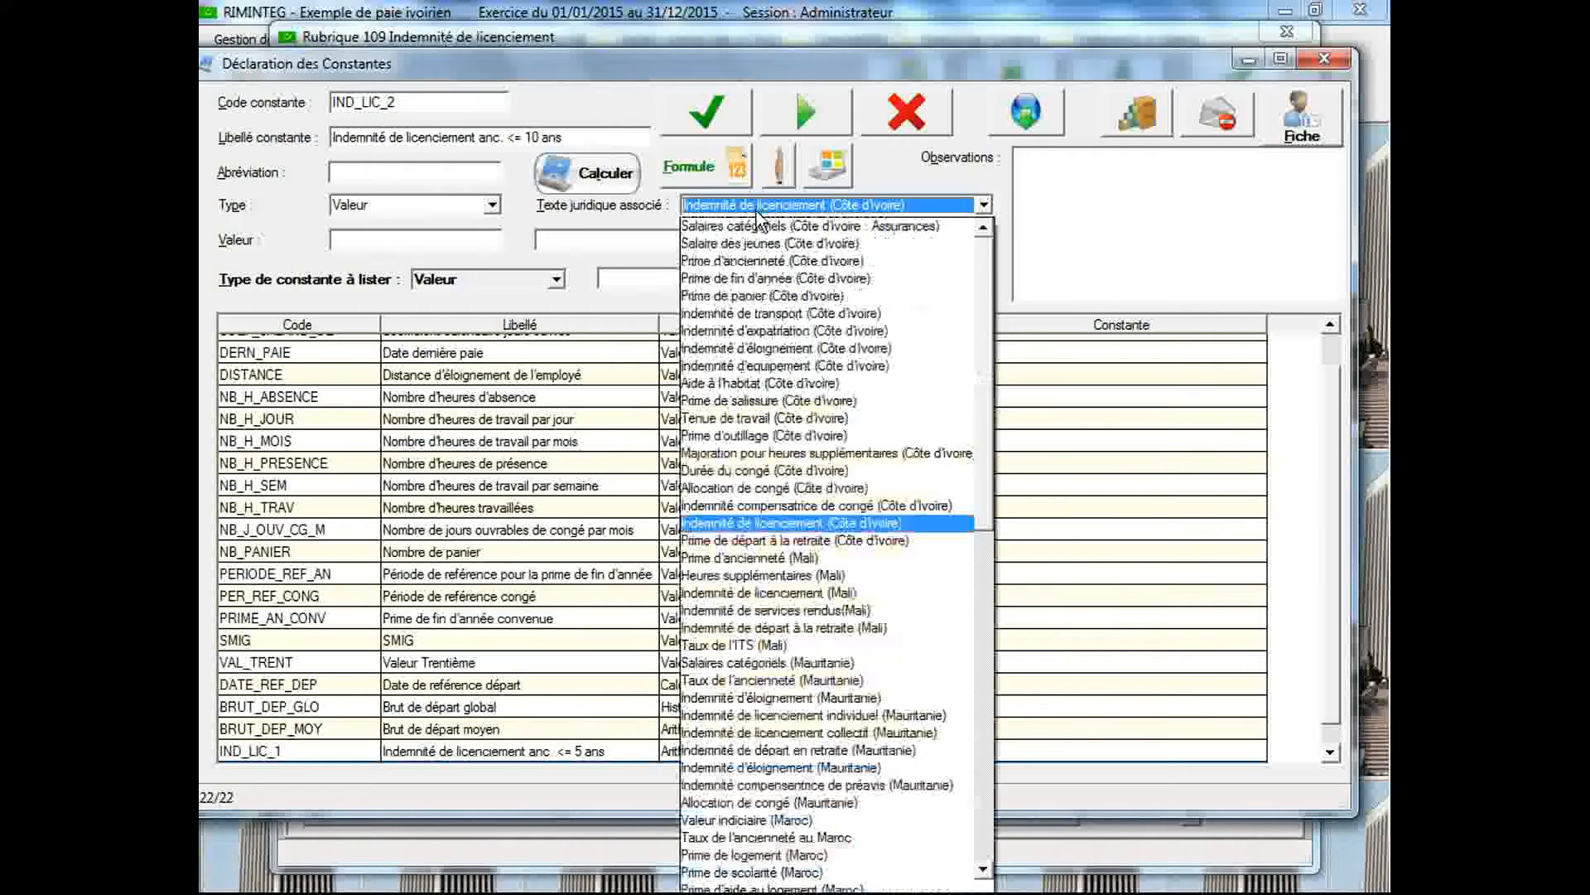
left_click(753, 520)
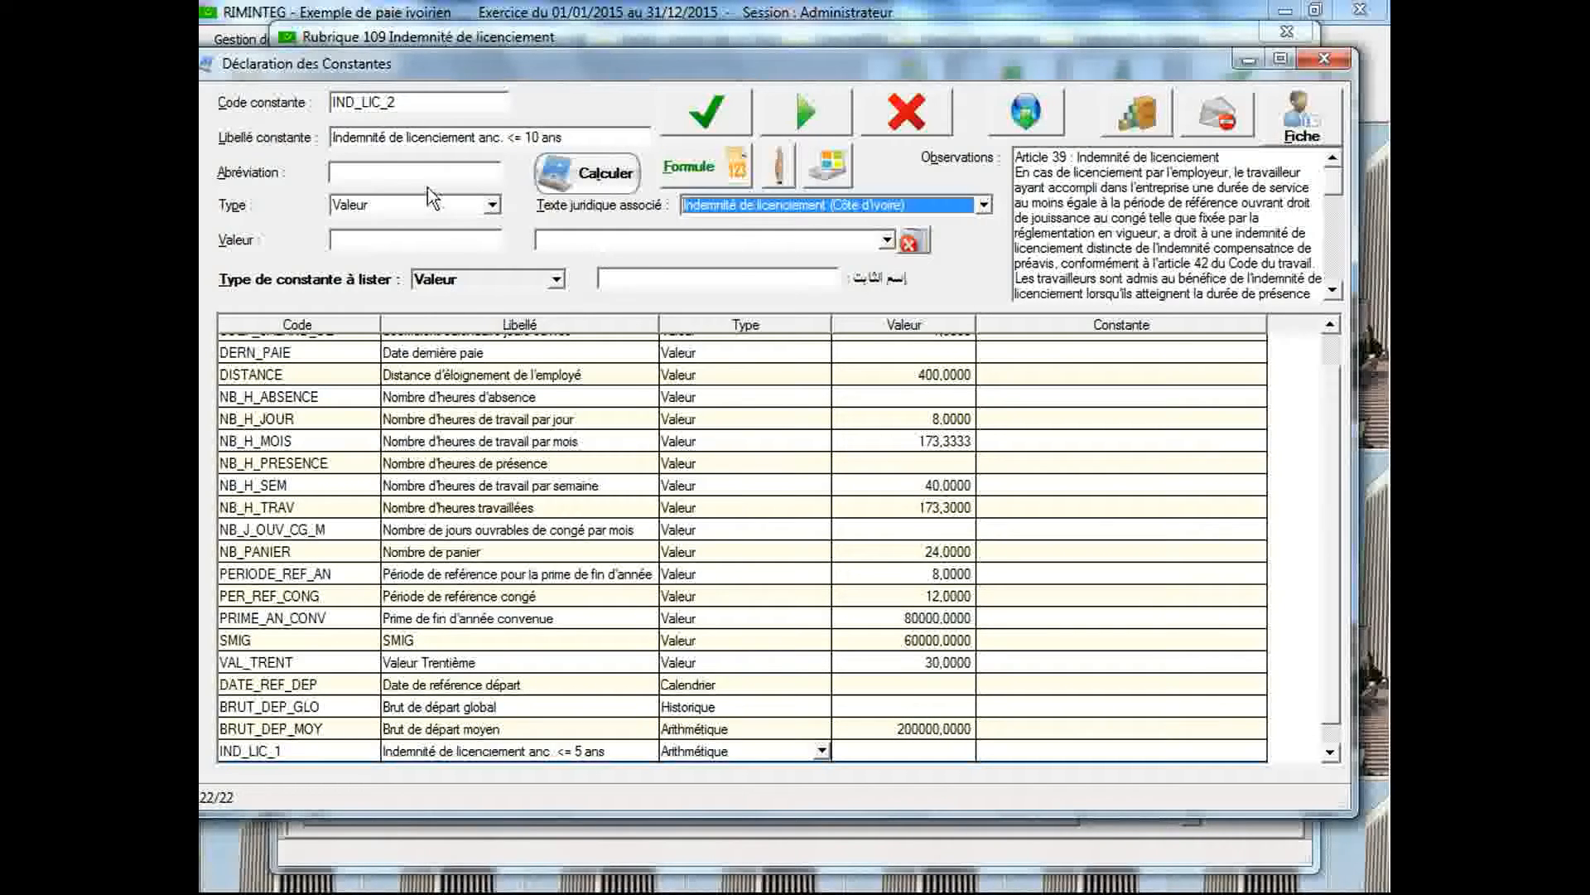
left_click(492, 206)
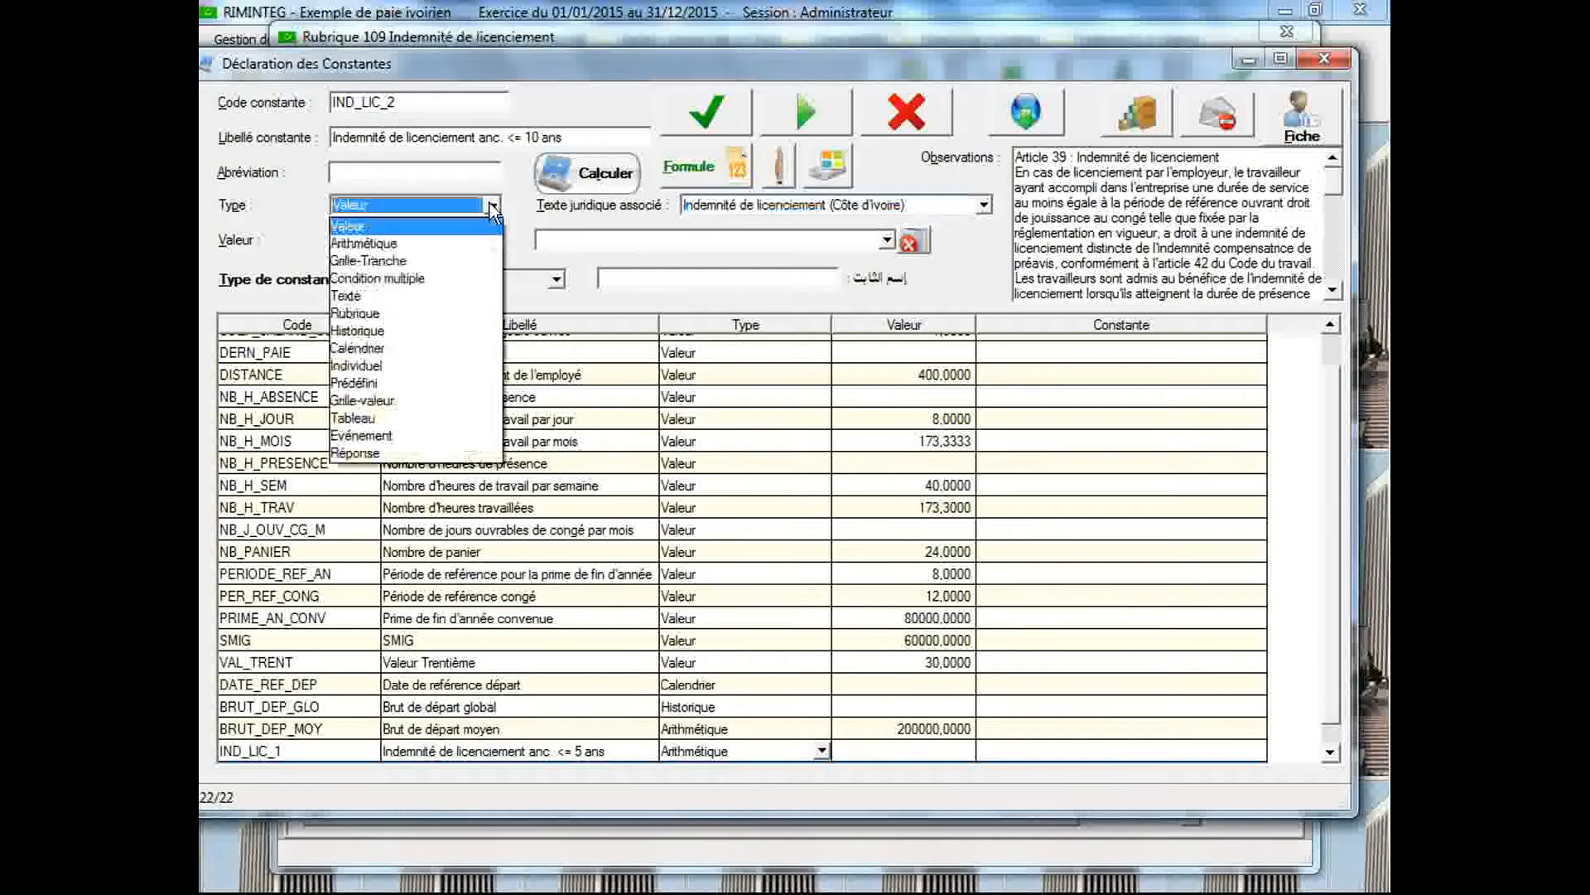
left_click(469, 242)
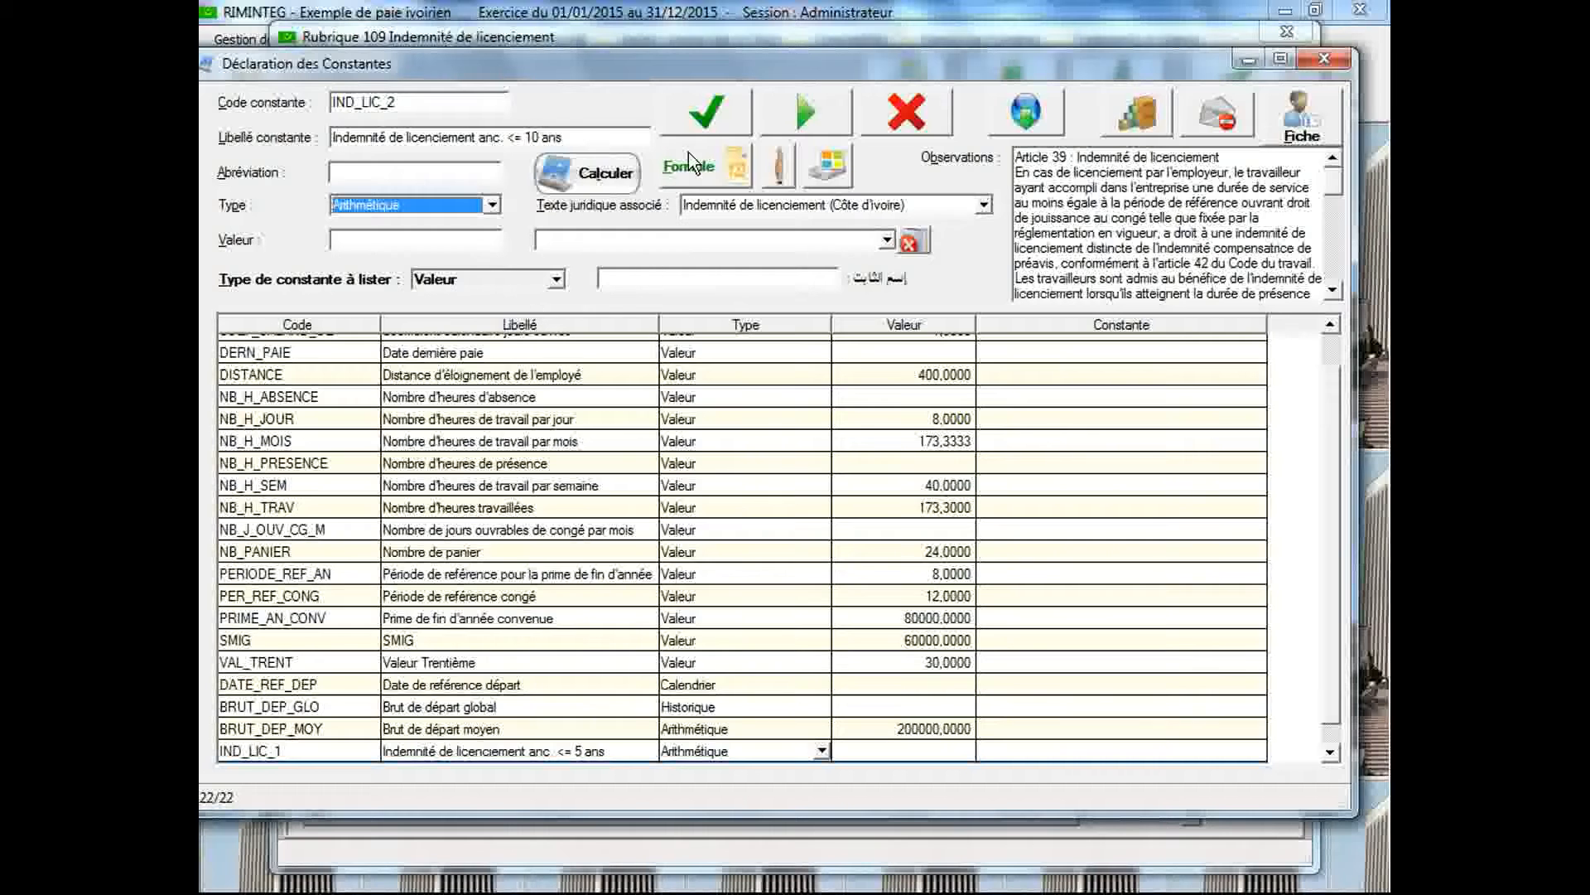
left_click(694, 121)
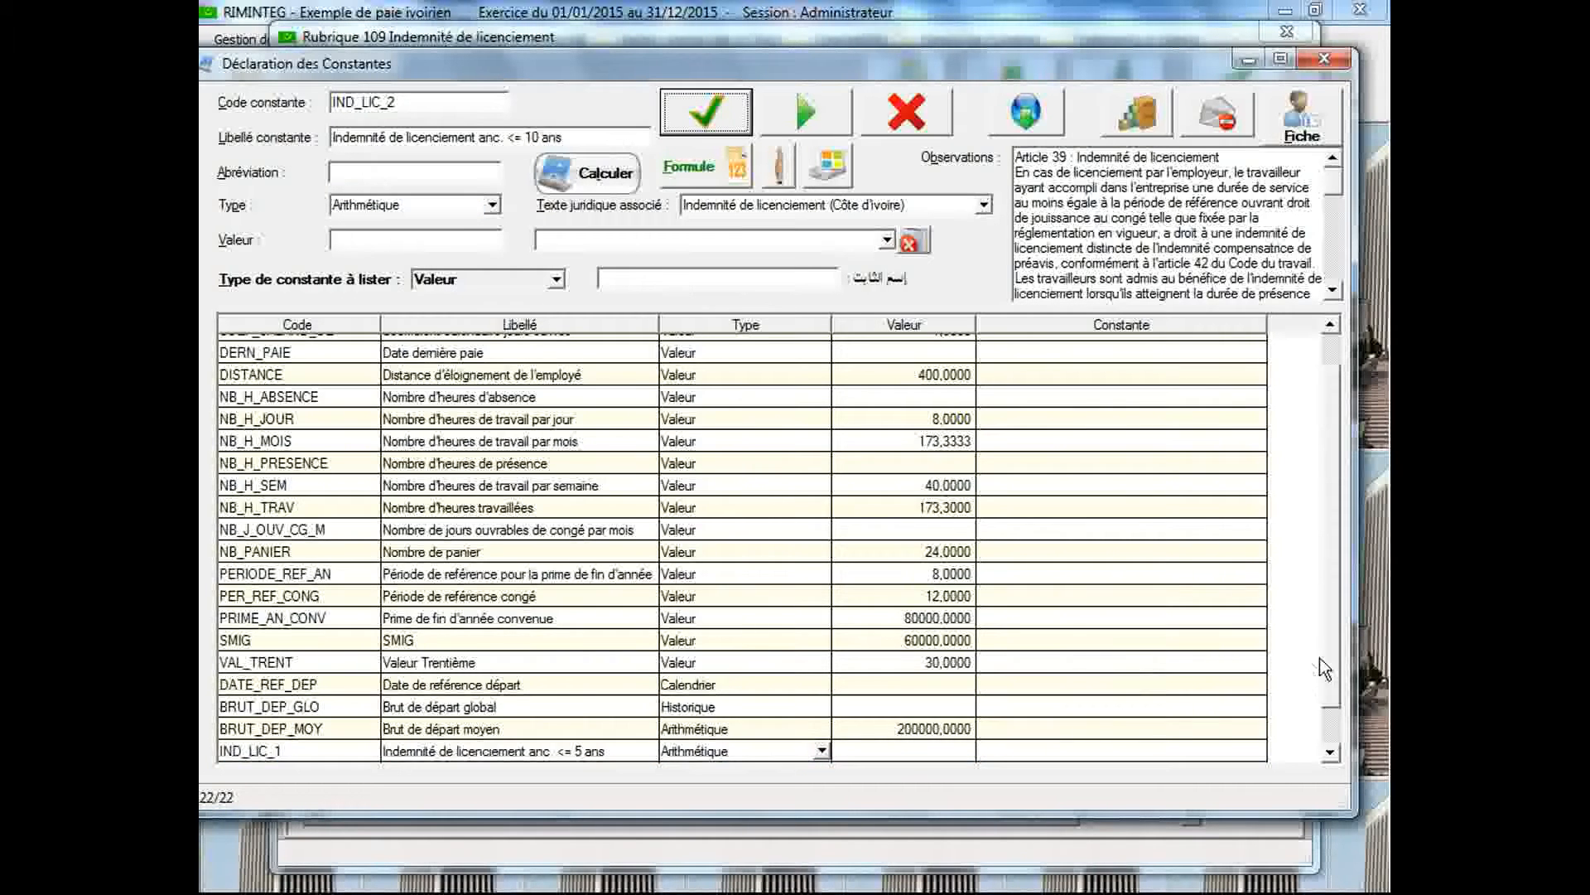
Open the arithmetic description of IND_LIC_2 and unhide the observations to read the percentages for the first two seniority brackets
double_click(700, 753)
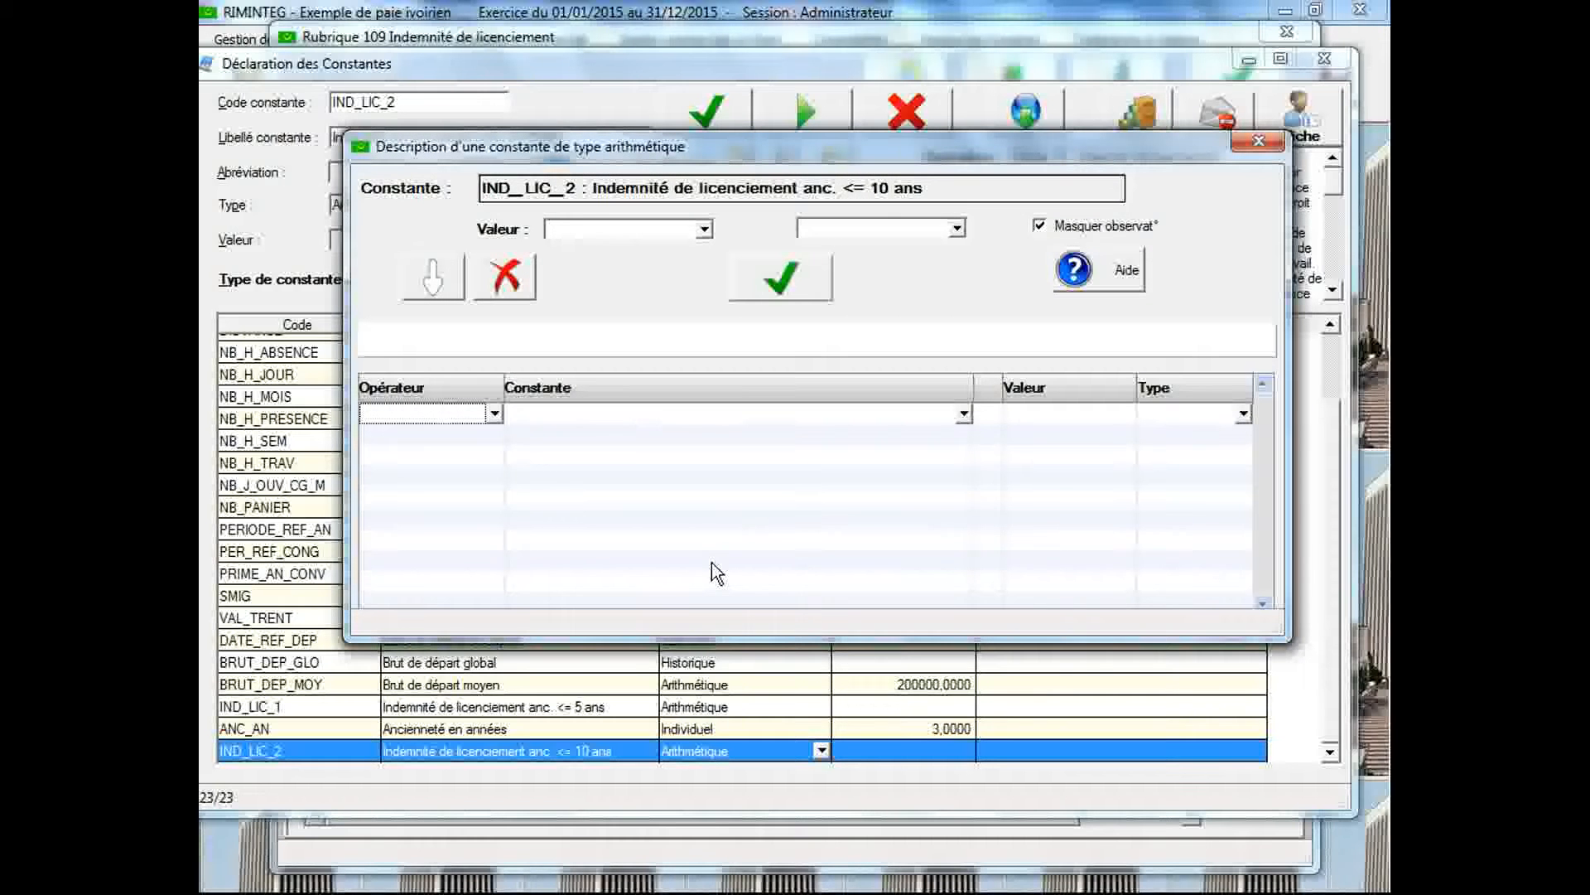
left_click(1041, 226)
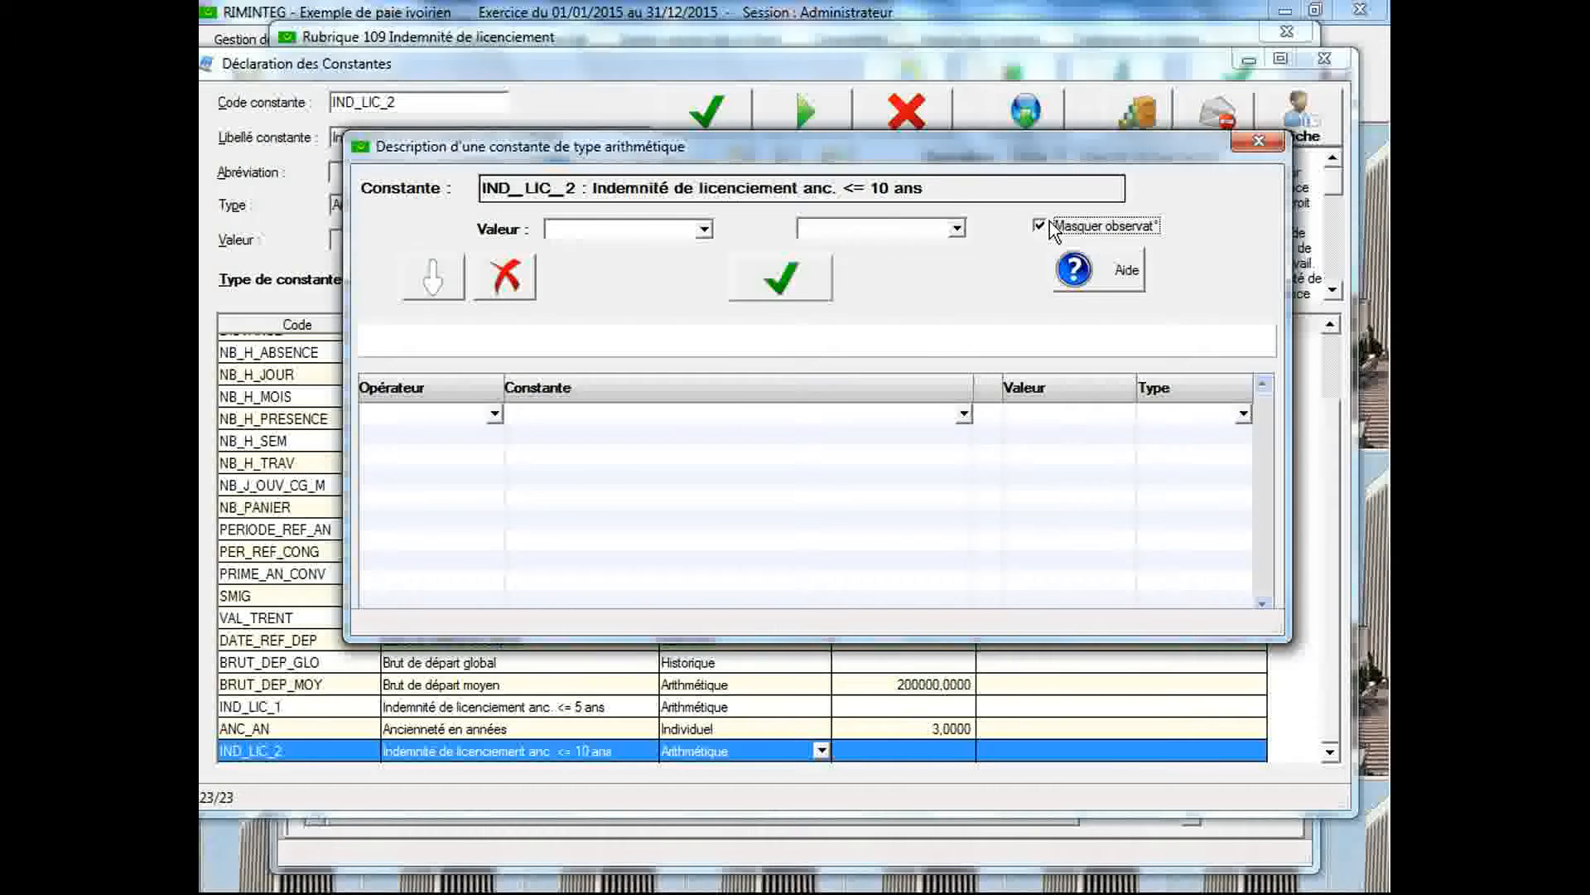
left_click_drag(1015, 272, 1021, 296)
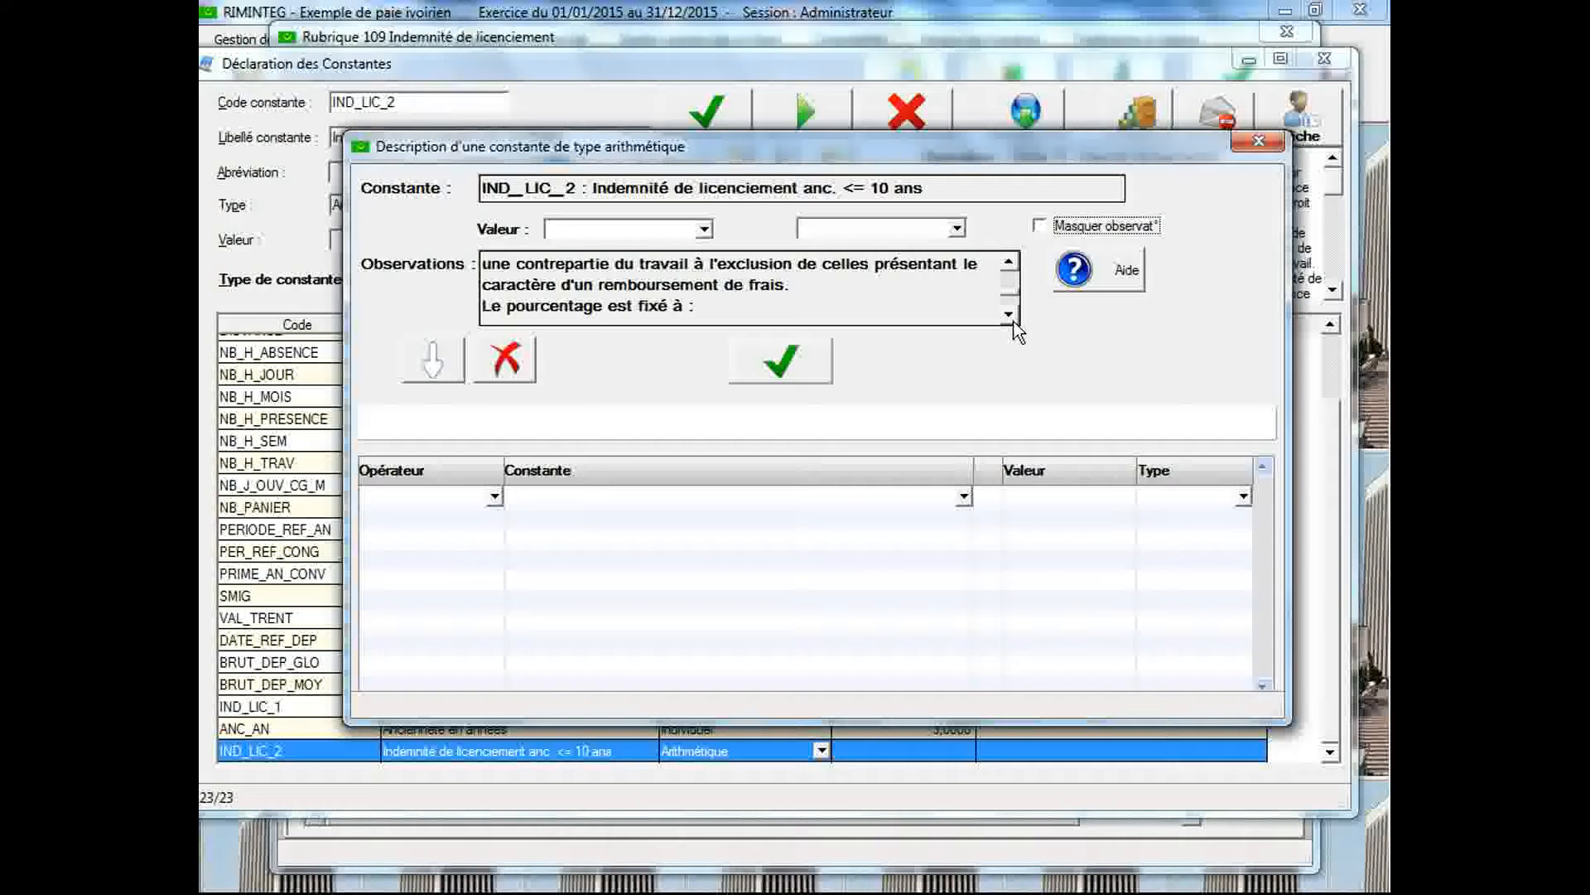
left_click(1013, 314)
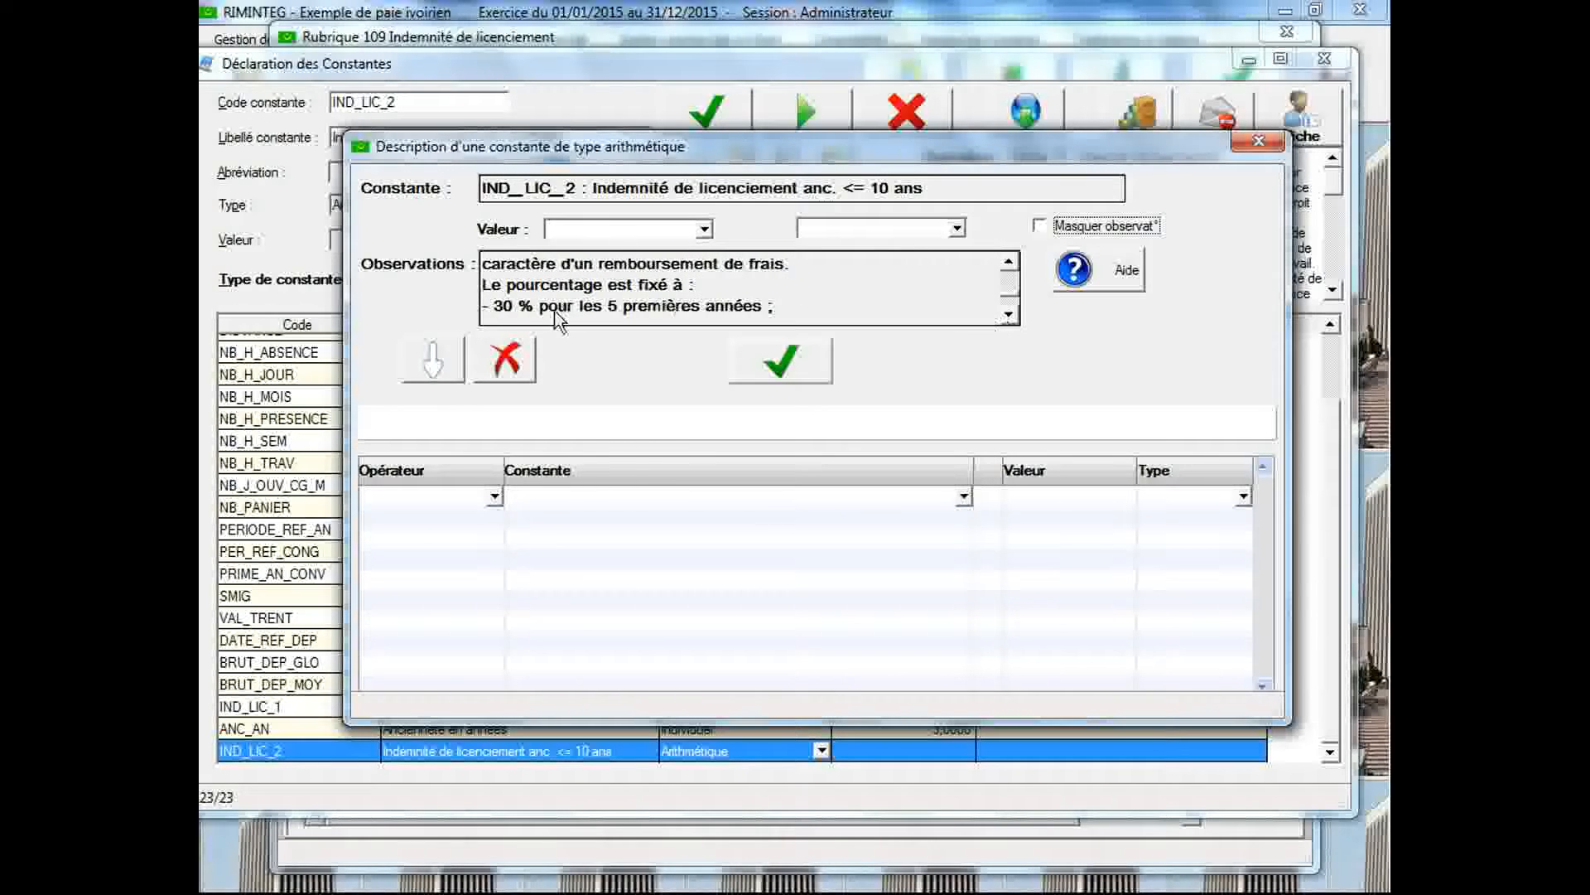
left_click(1010, 315)
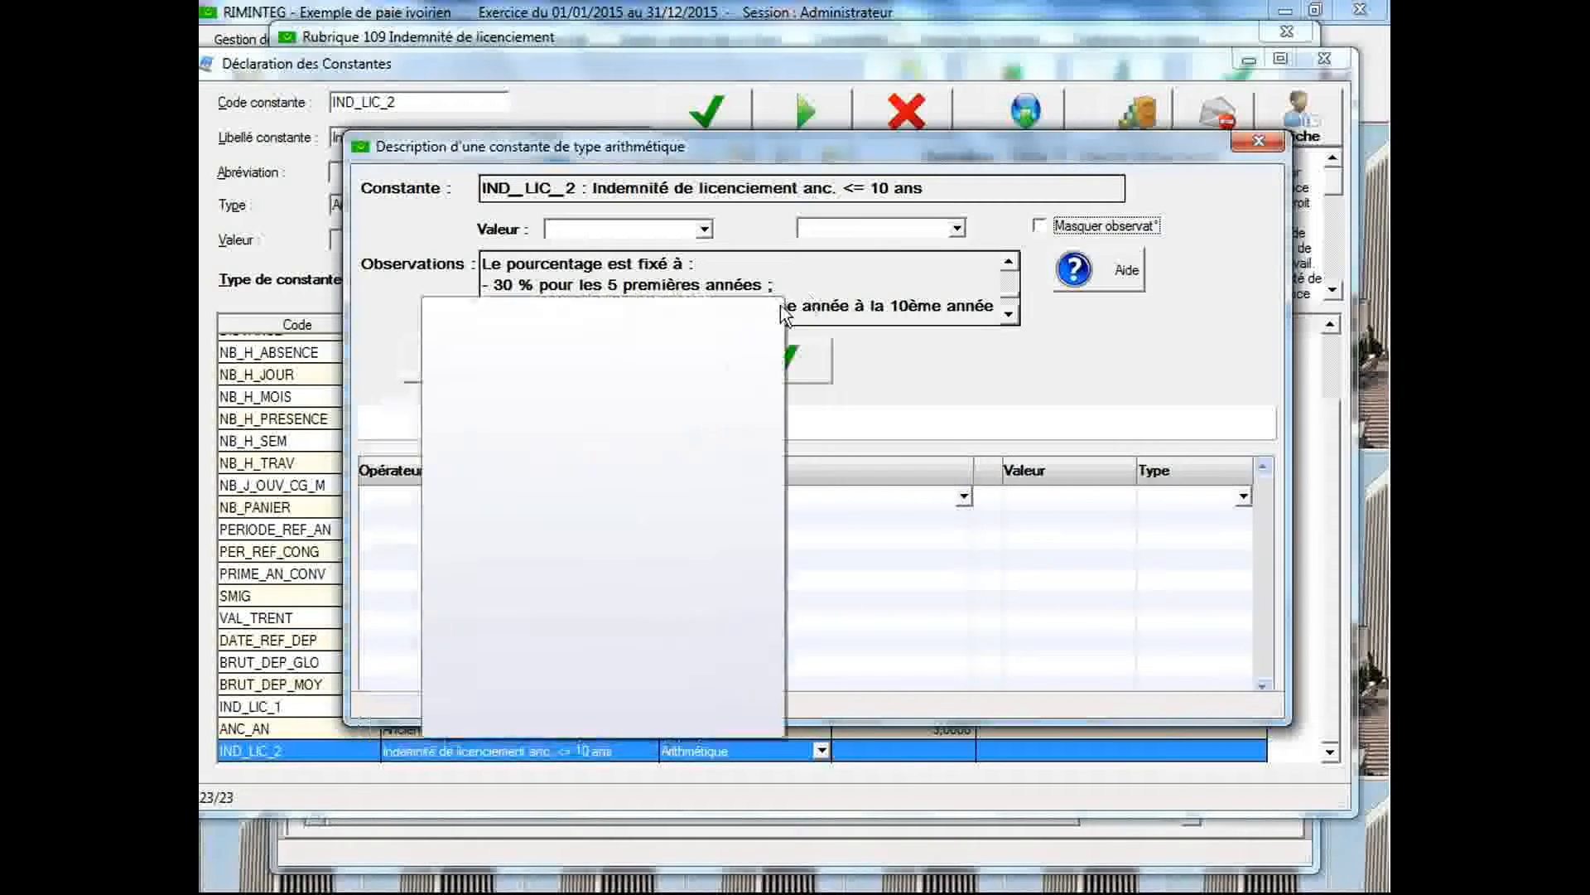
Enter the value 5 as the first term of the IND_LIC_2 formula, with type Nombre
left_click(1028, 500)
type("5")
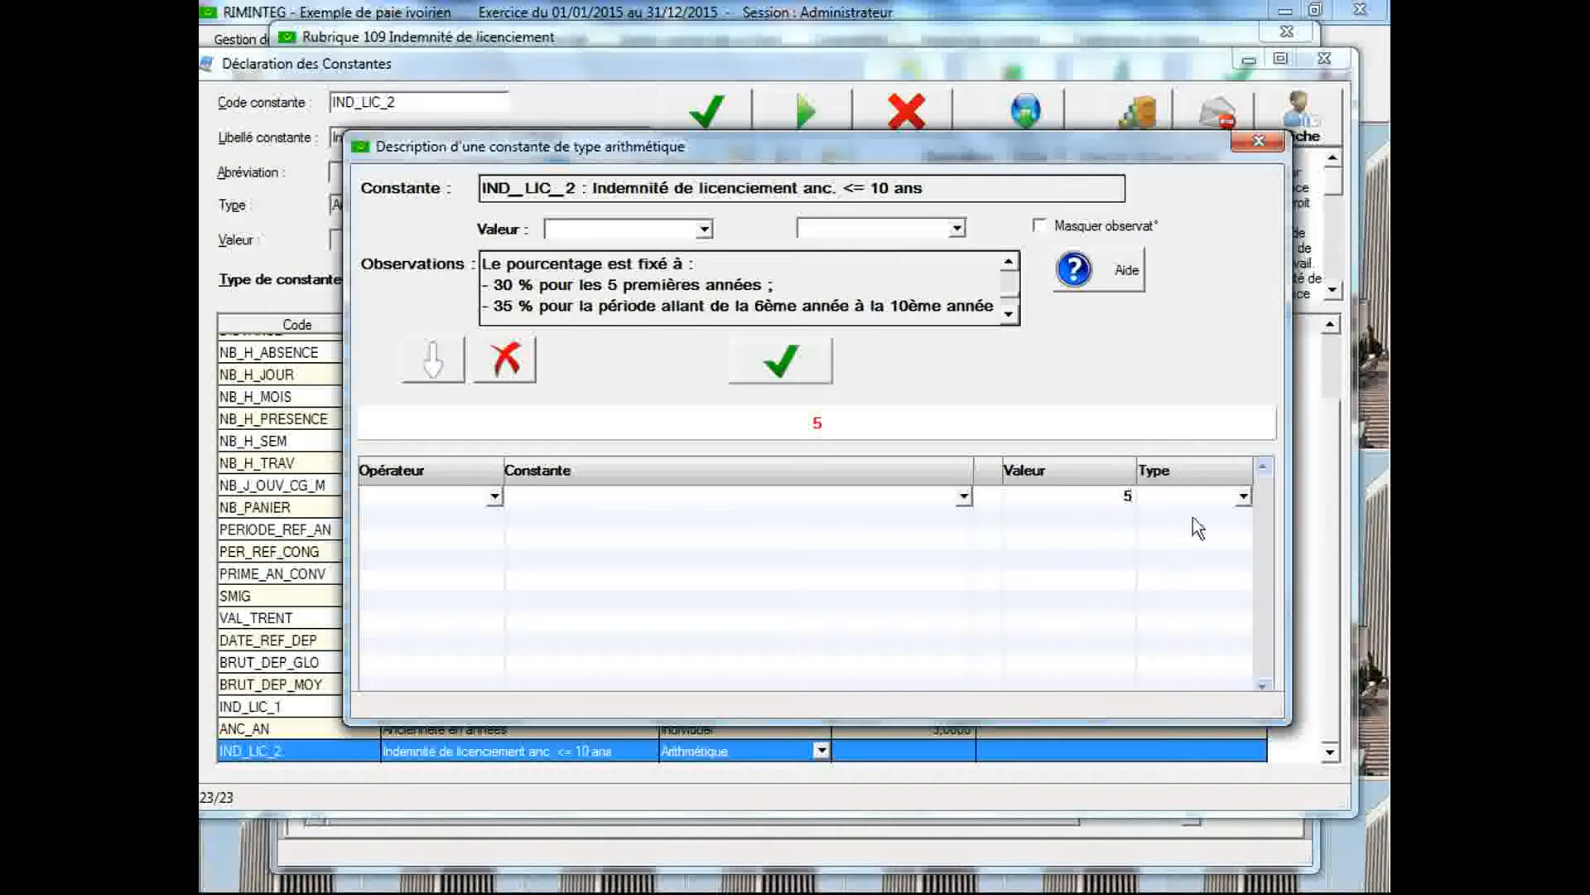
left_click(1242, 496)
left_click(1219, 538)
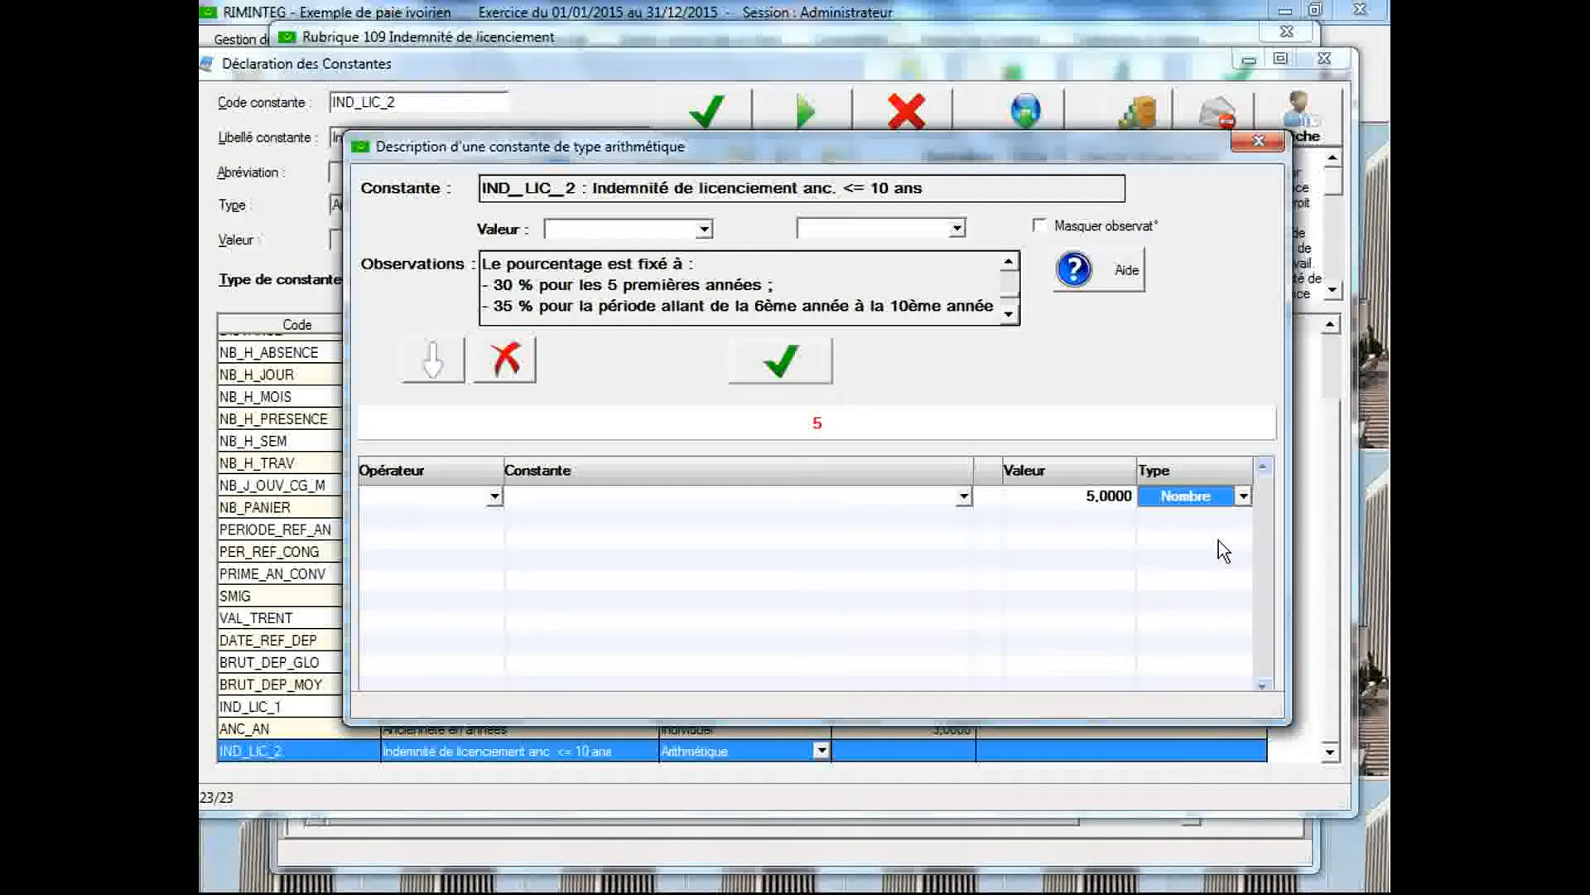
Multiply the first term by the constant BRUT_DEP_MOY (Brut de départ moyen)
left_click(487, 520)
left_click(494, 516)
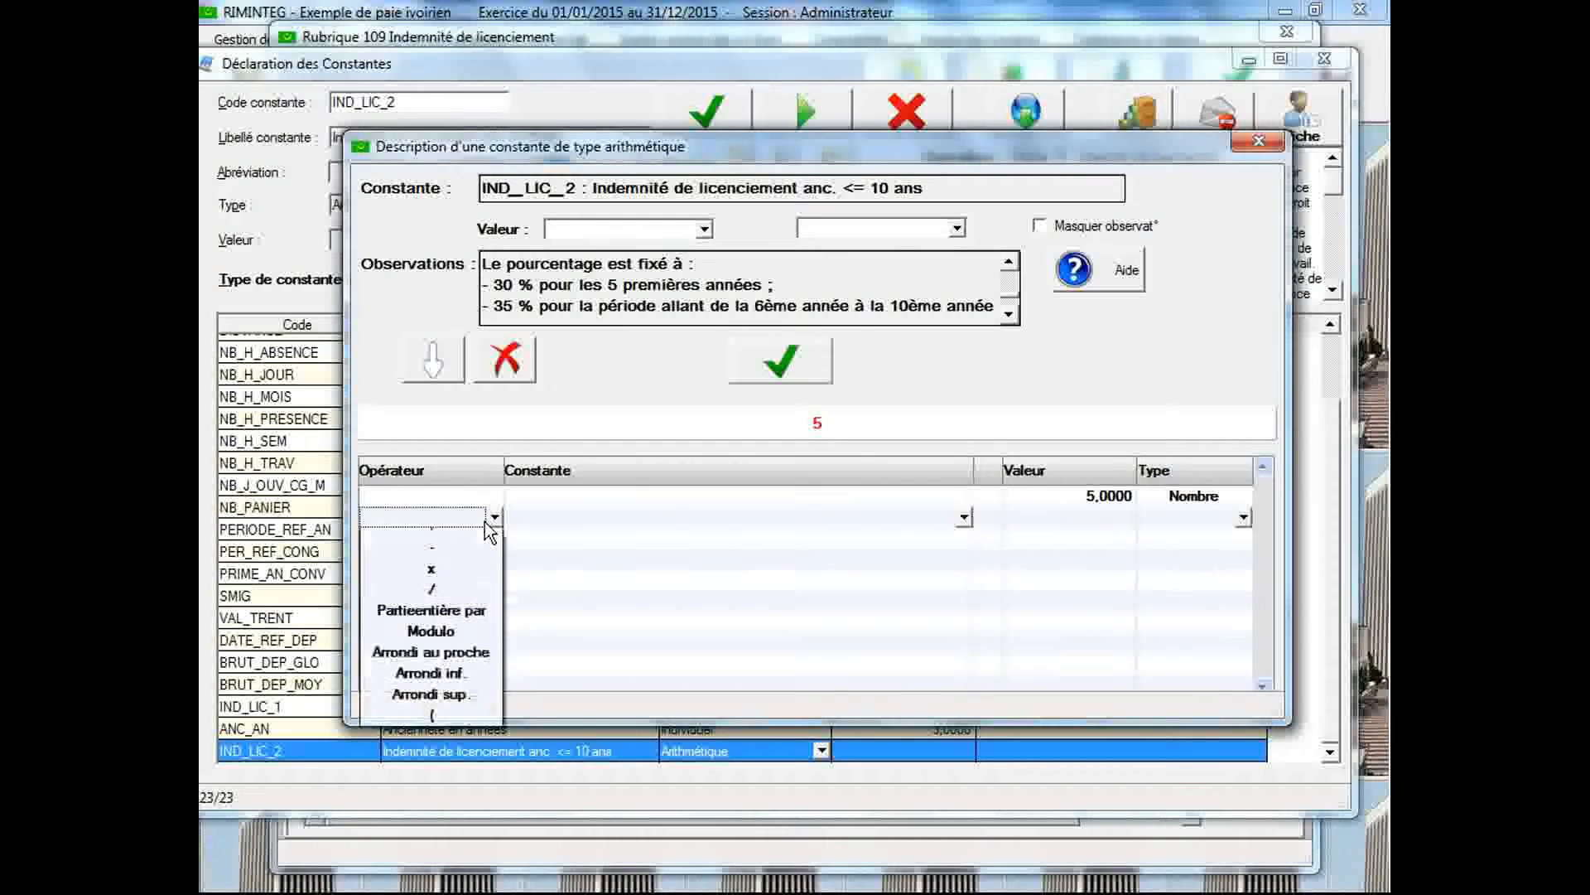
left_click(468, 582)
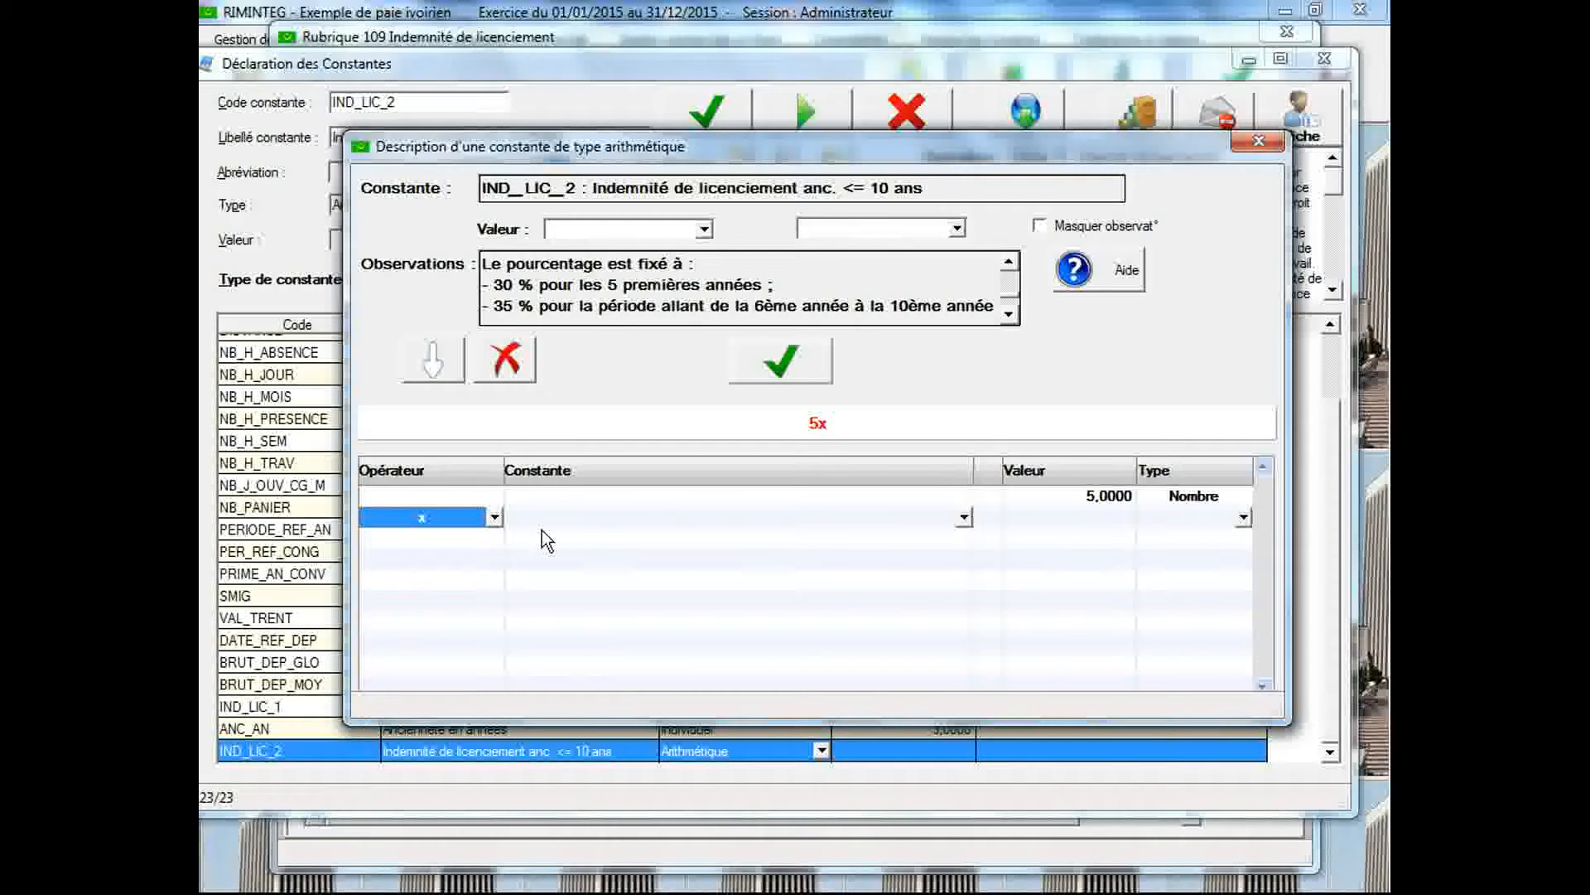
left_click(550, 530)
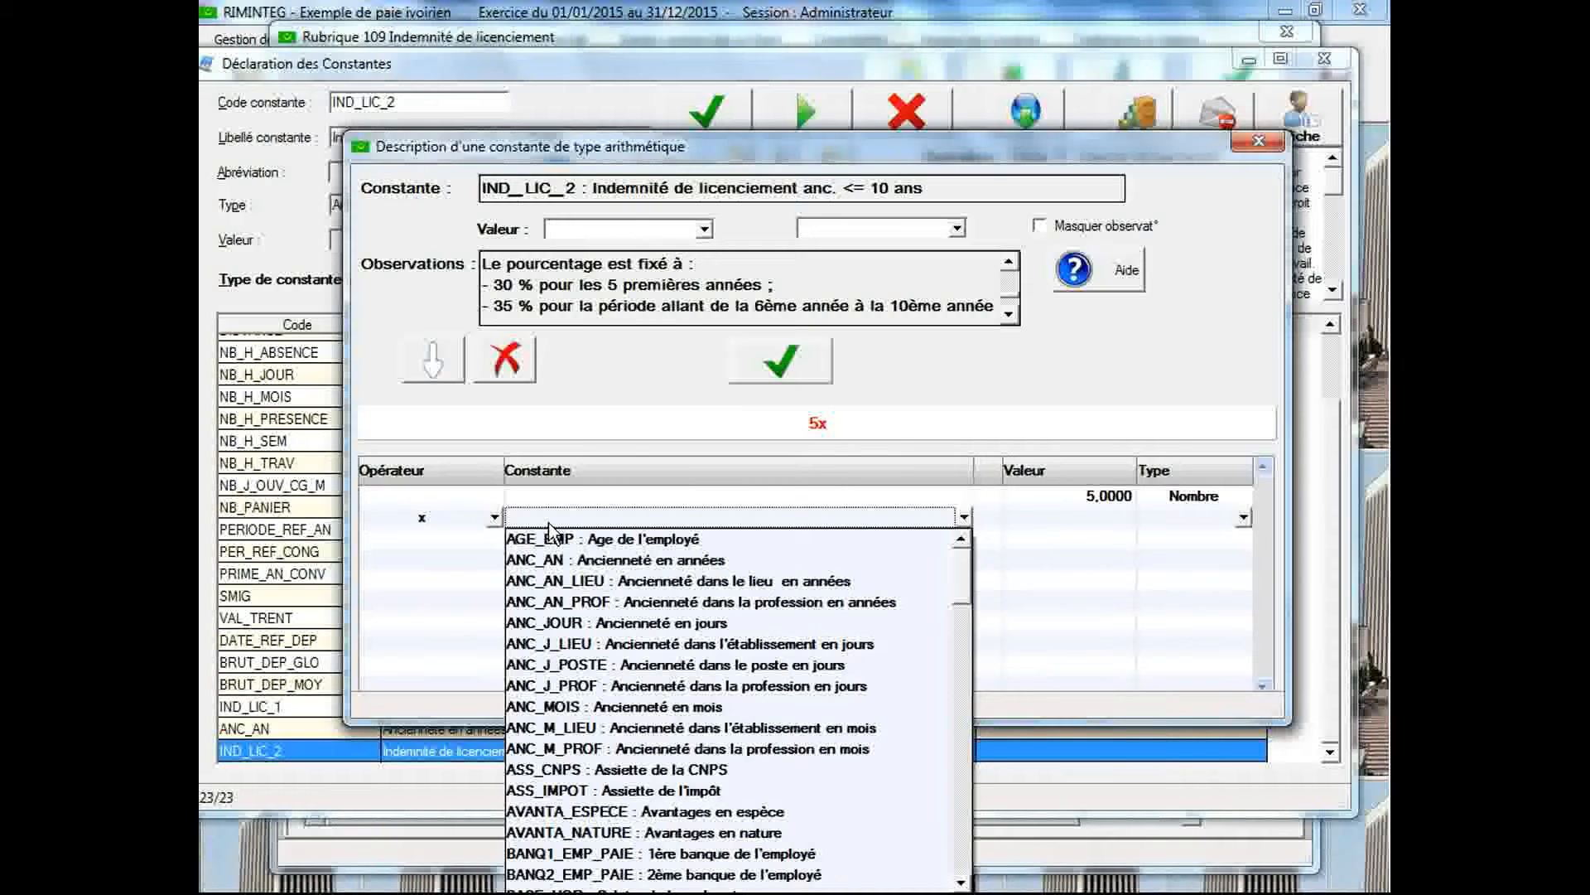
key("b")
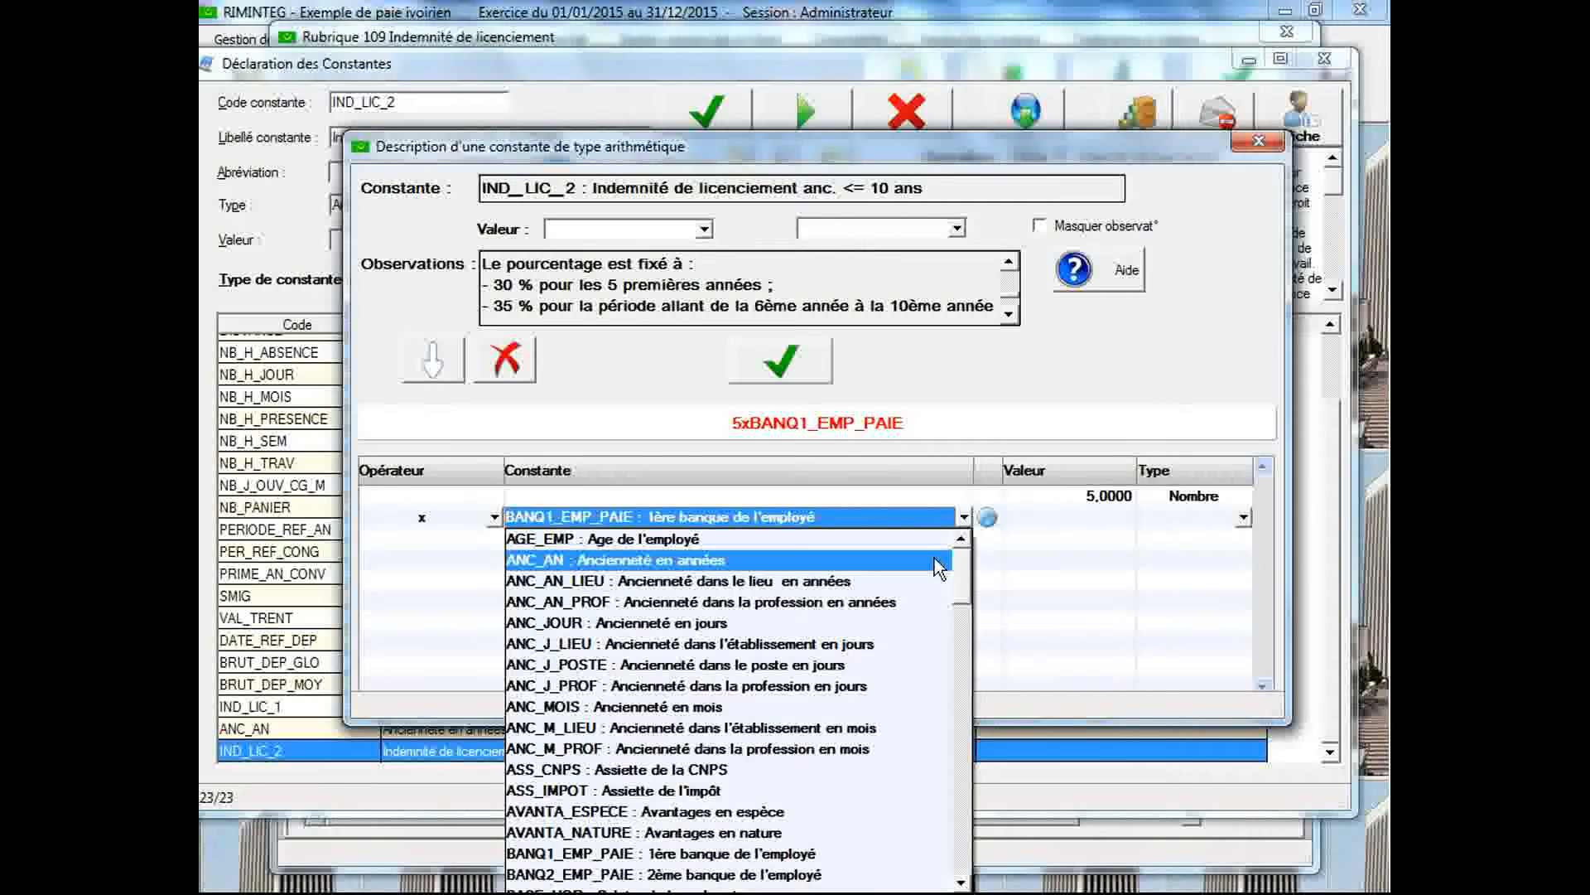
left_click_drag(963, 563, 963, 600)
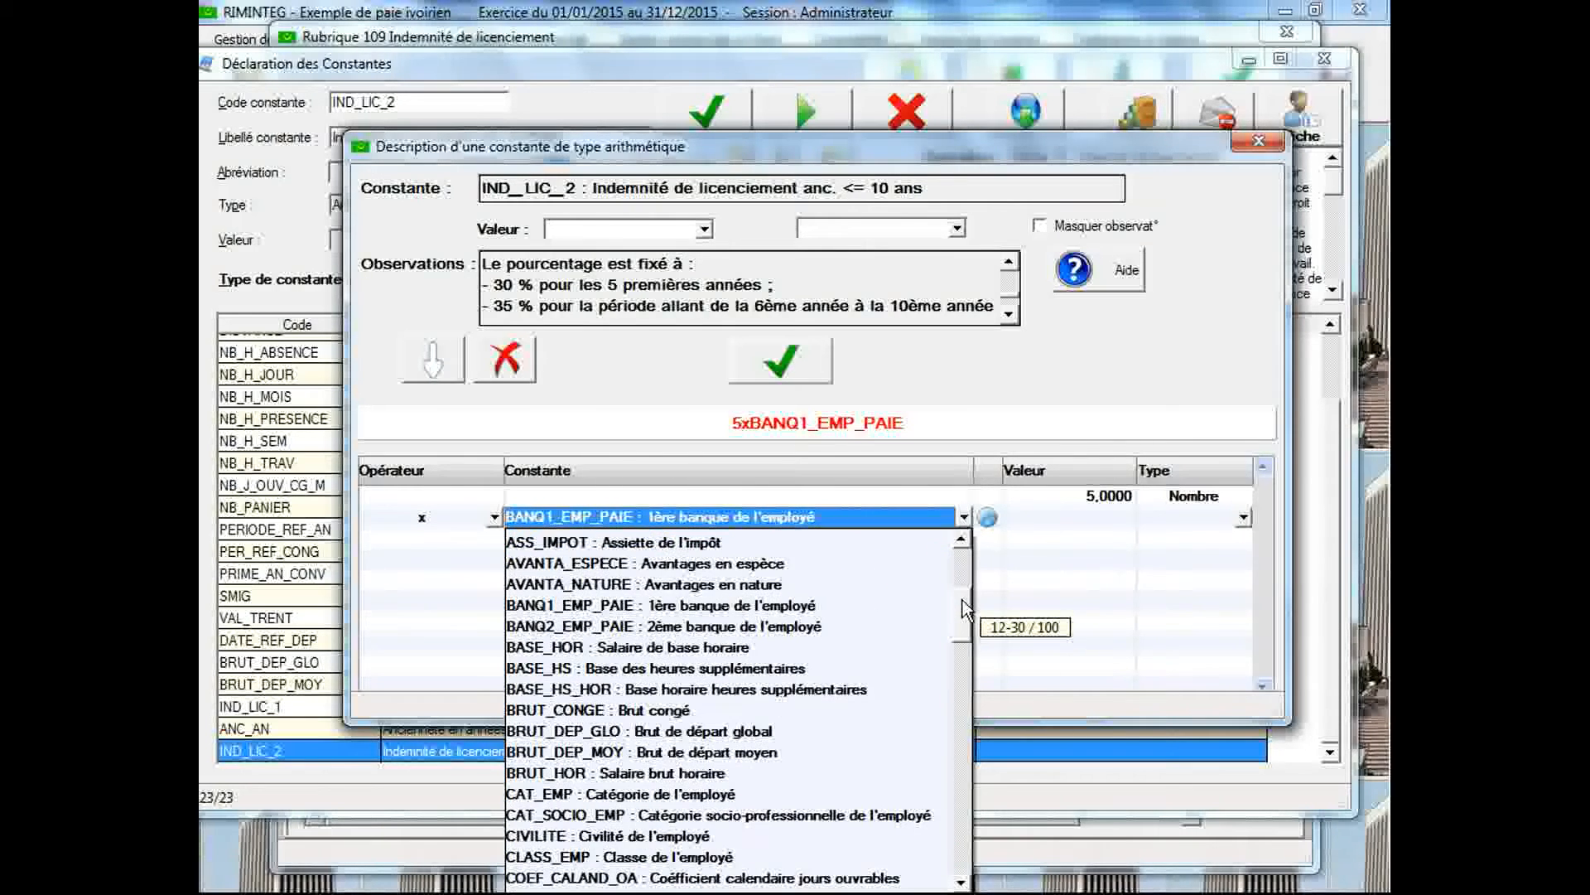
left_click(795, 745)
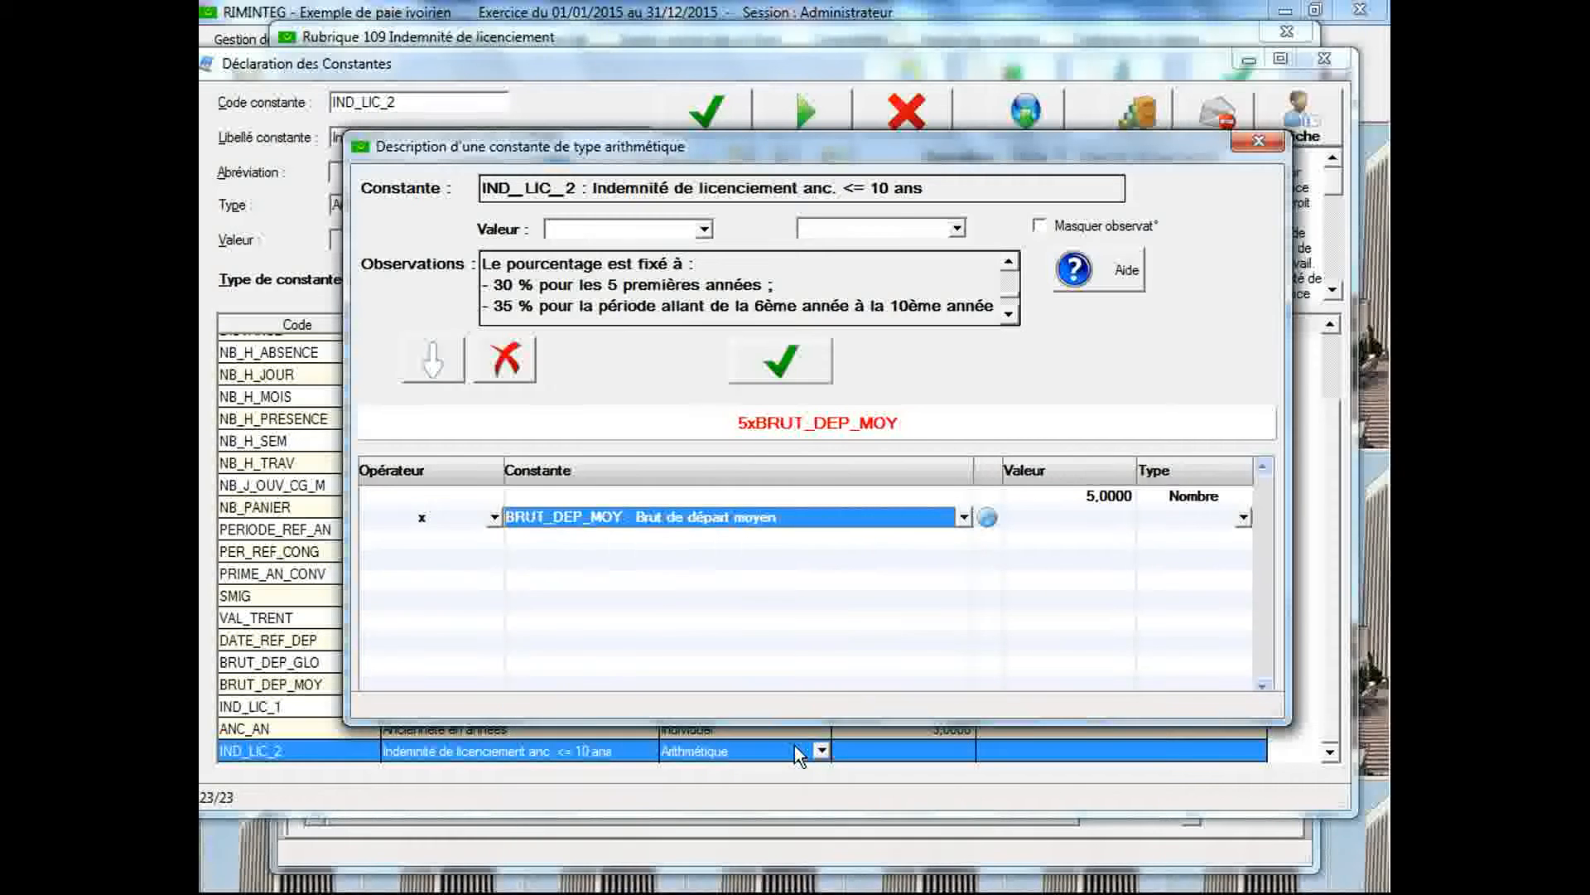
Add a further multiplication by the value 0.3 to the formula
left_click(495, 536)
left_click(497, 539)
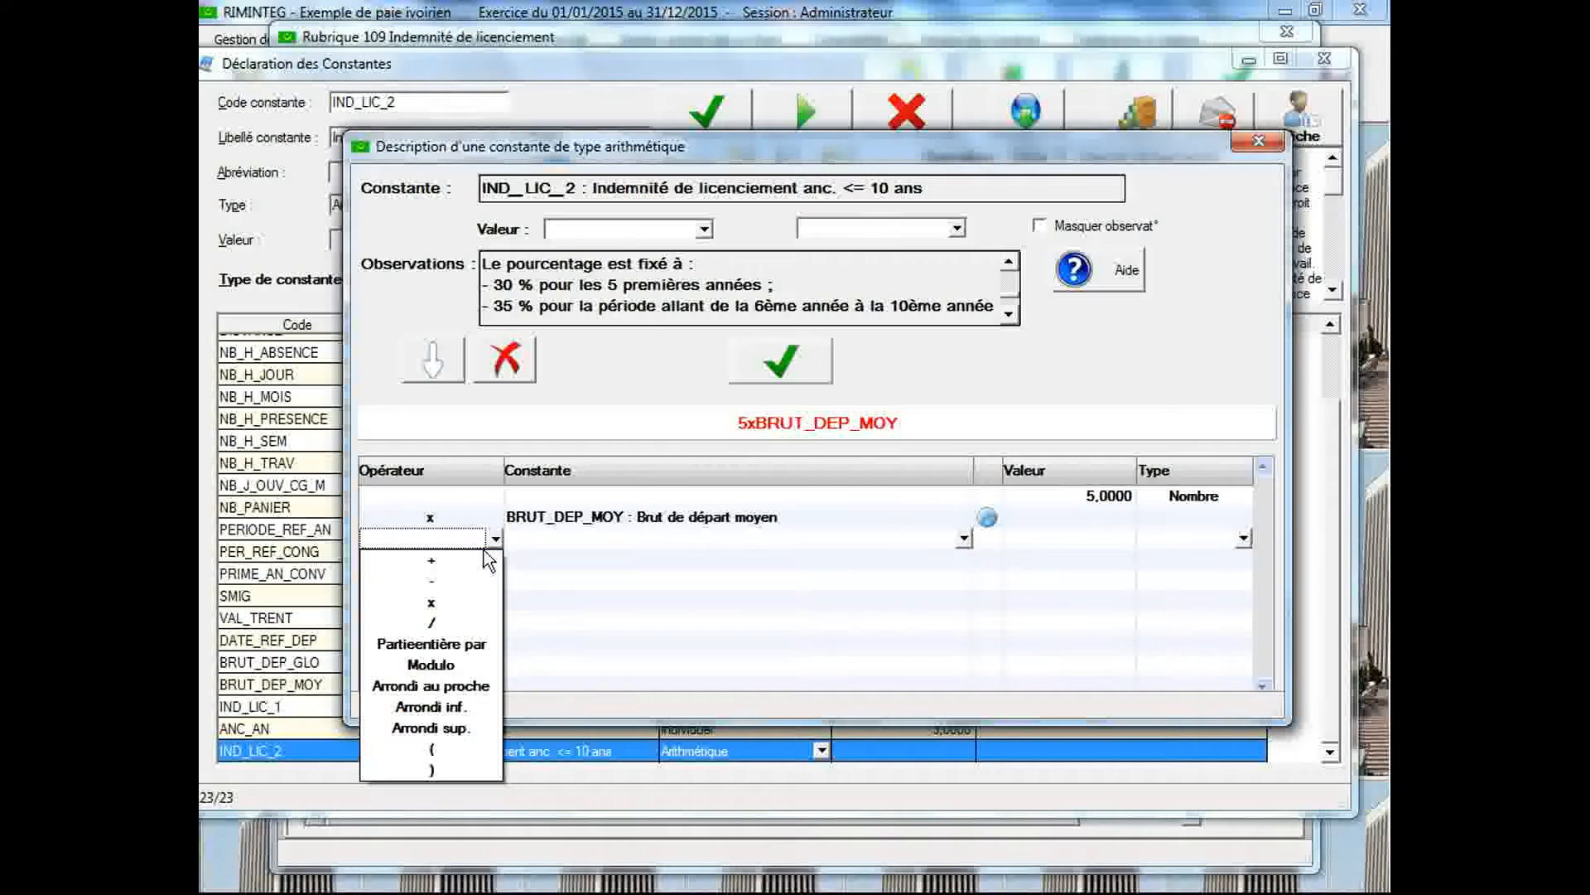
left_click(462, 601)
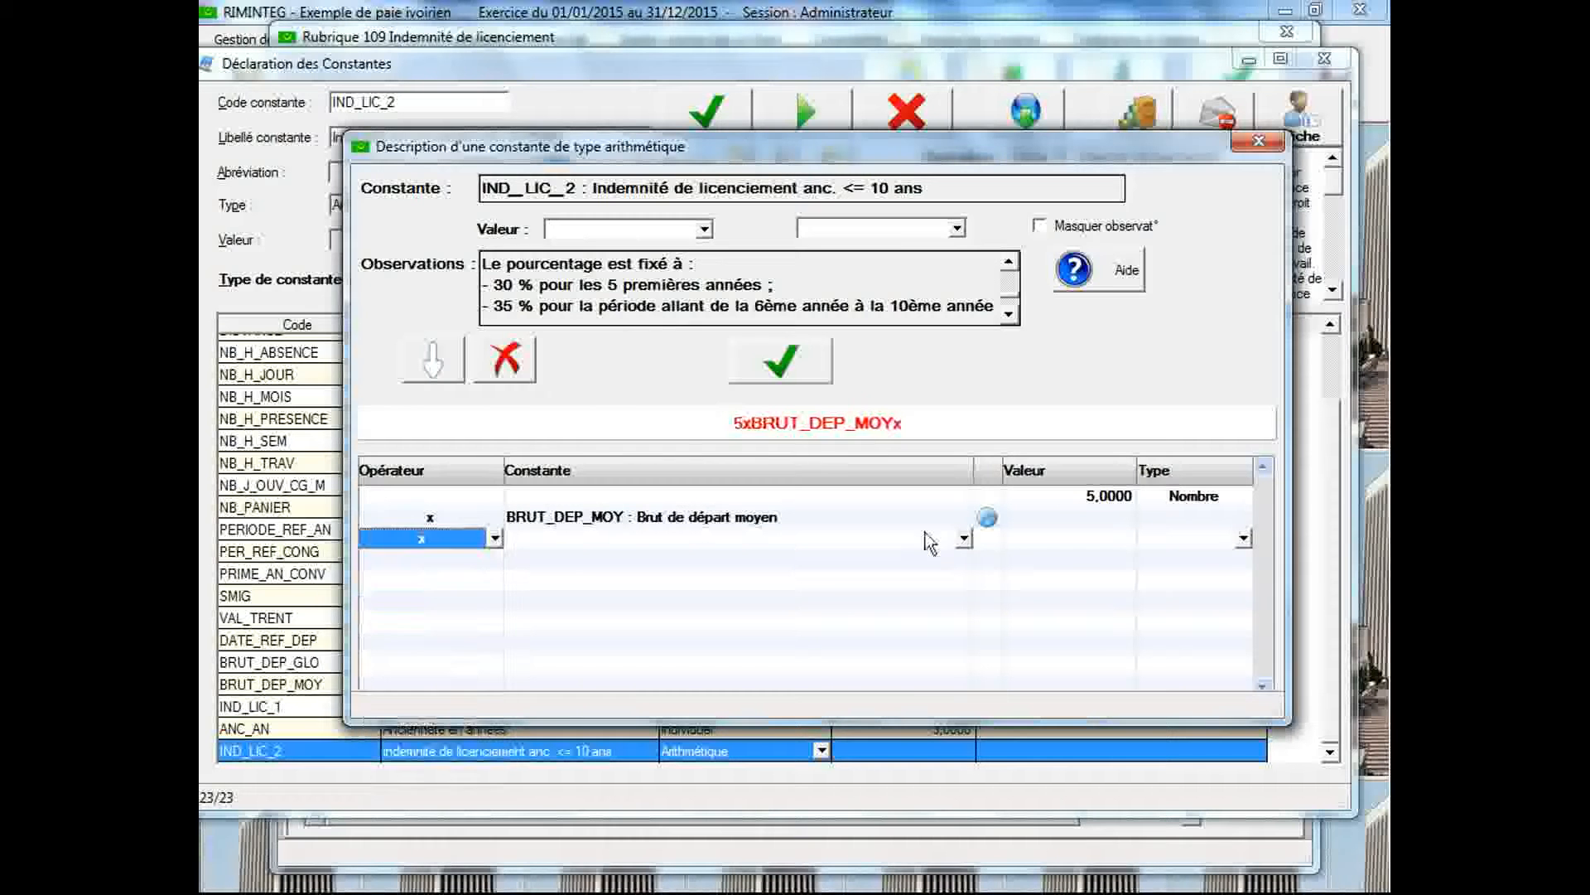
left_click(1062, 539)
type(".3")
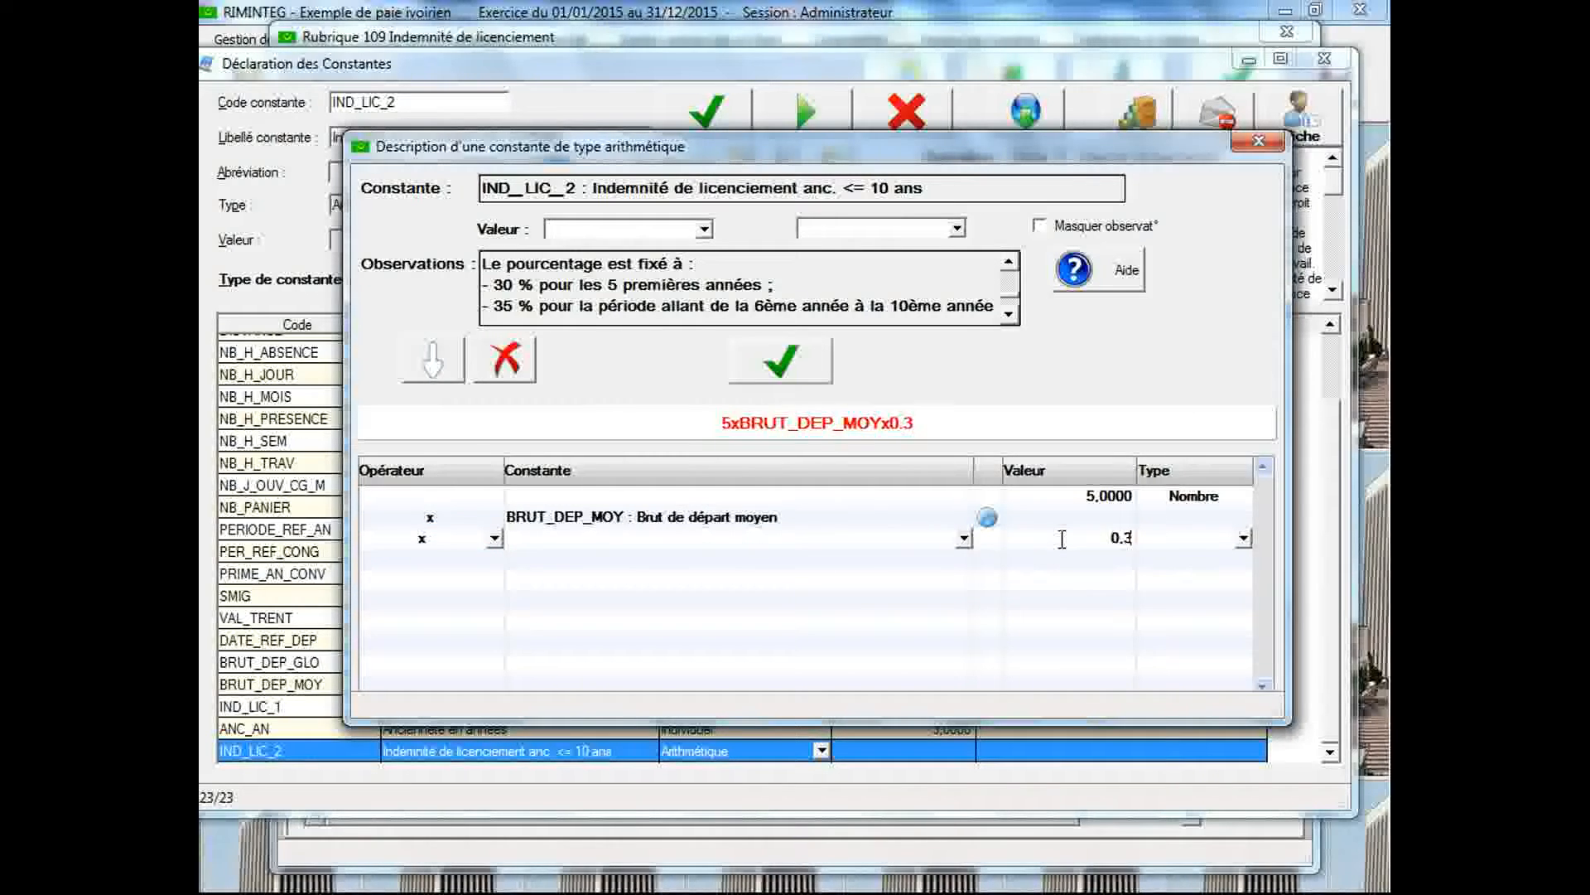
Append a plus operator followed by an opening parenthesis to the formula, each on its own line
left_click(494, 564)
left_click(495, 562)
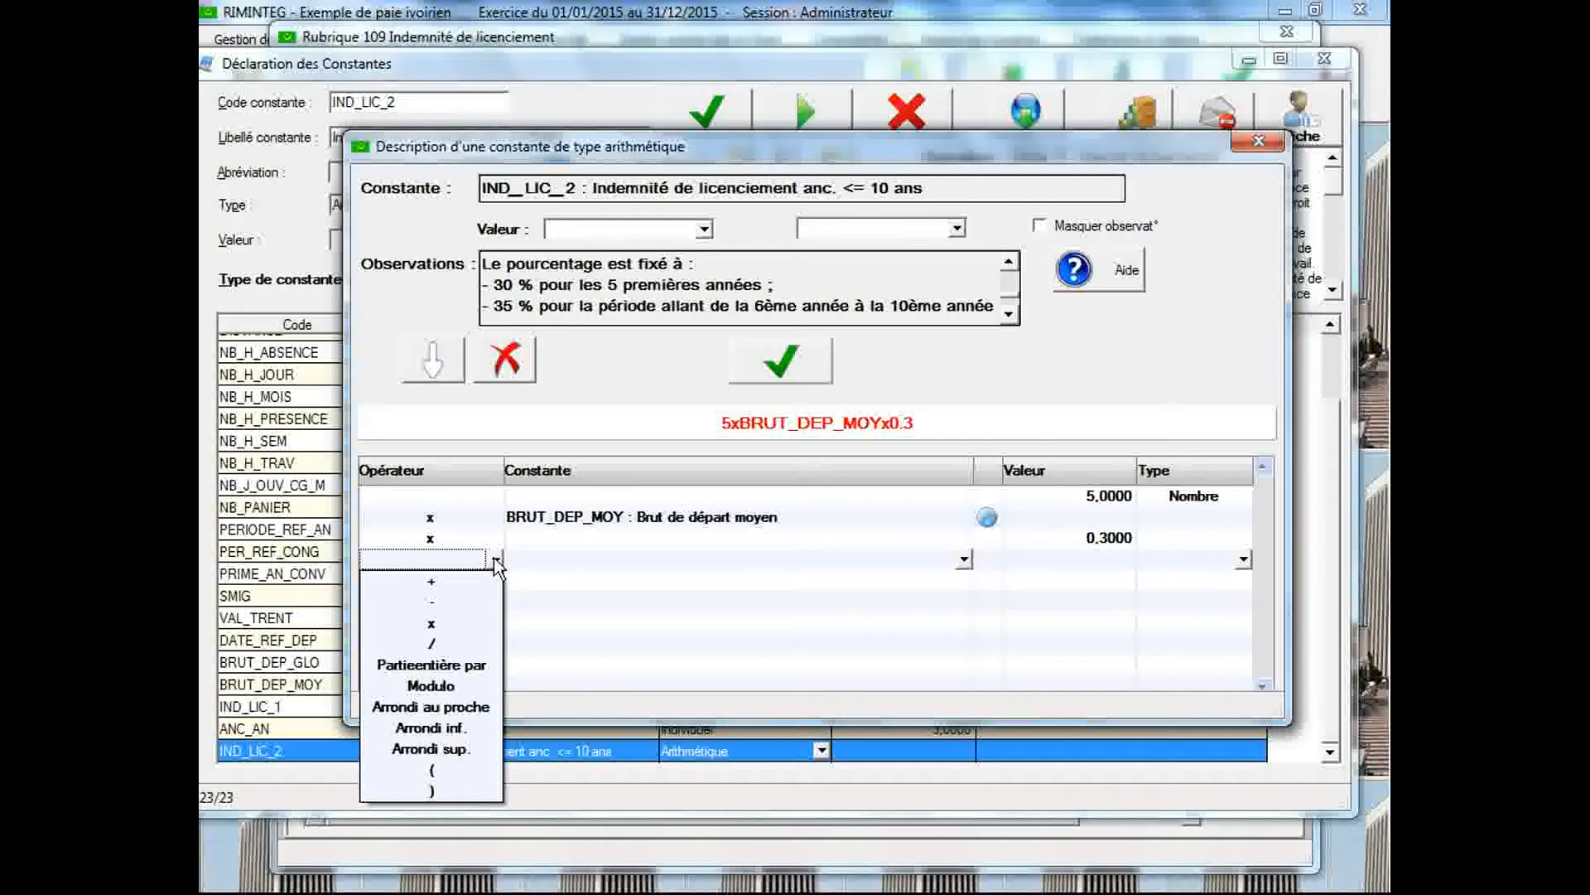
left_click(486, 582)
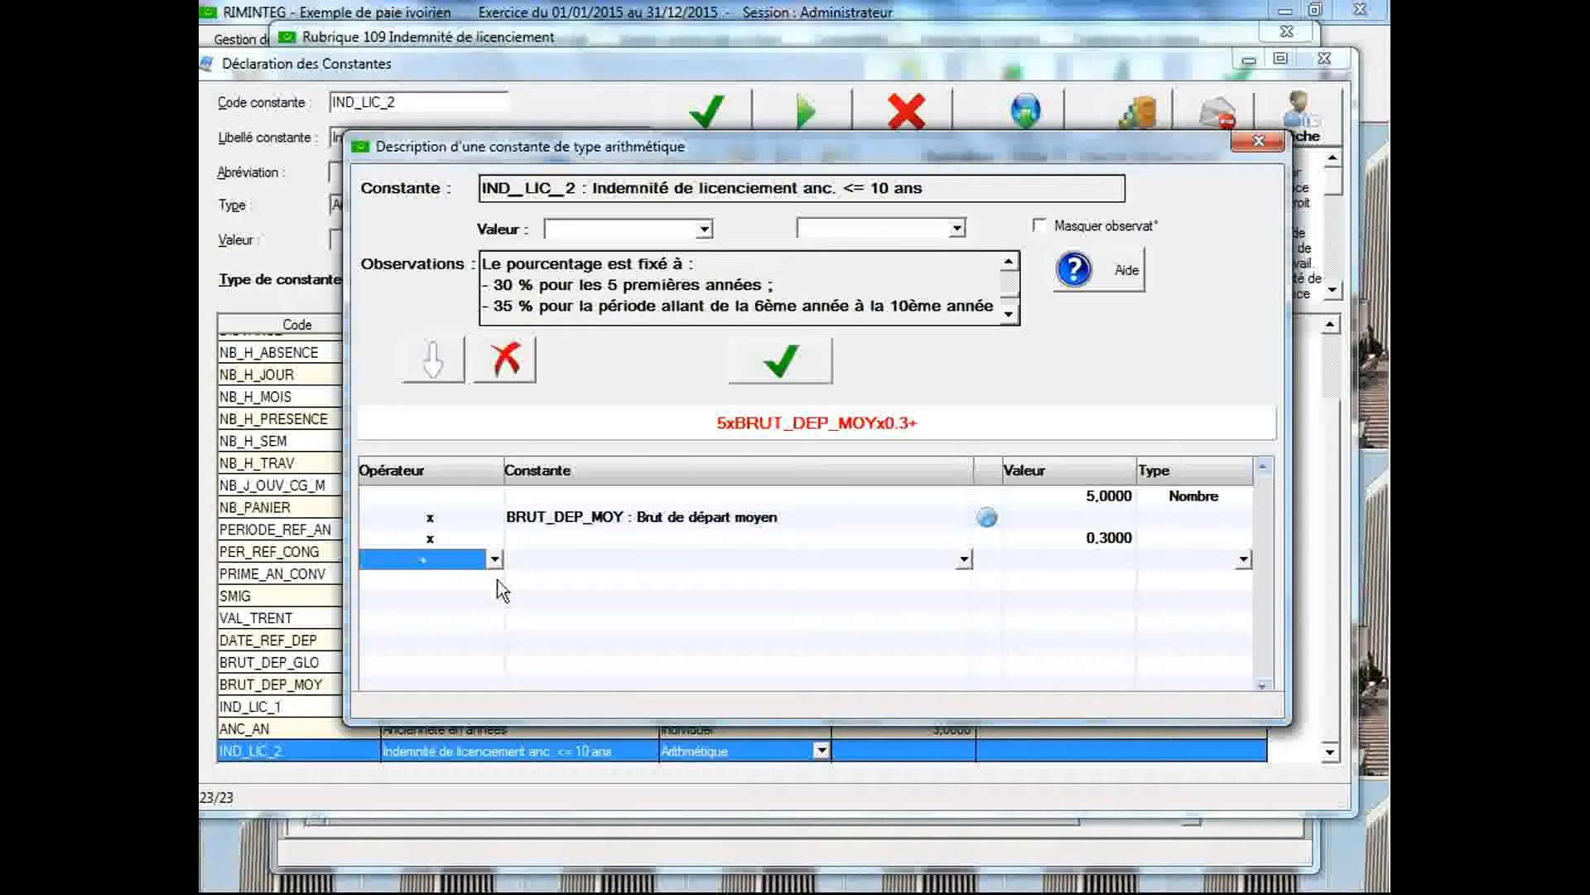
left_click(501, 589)
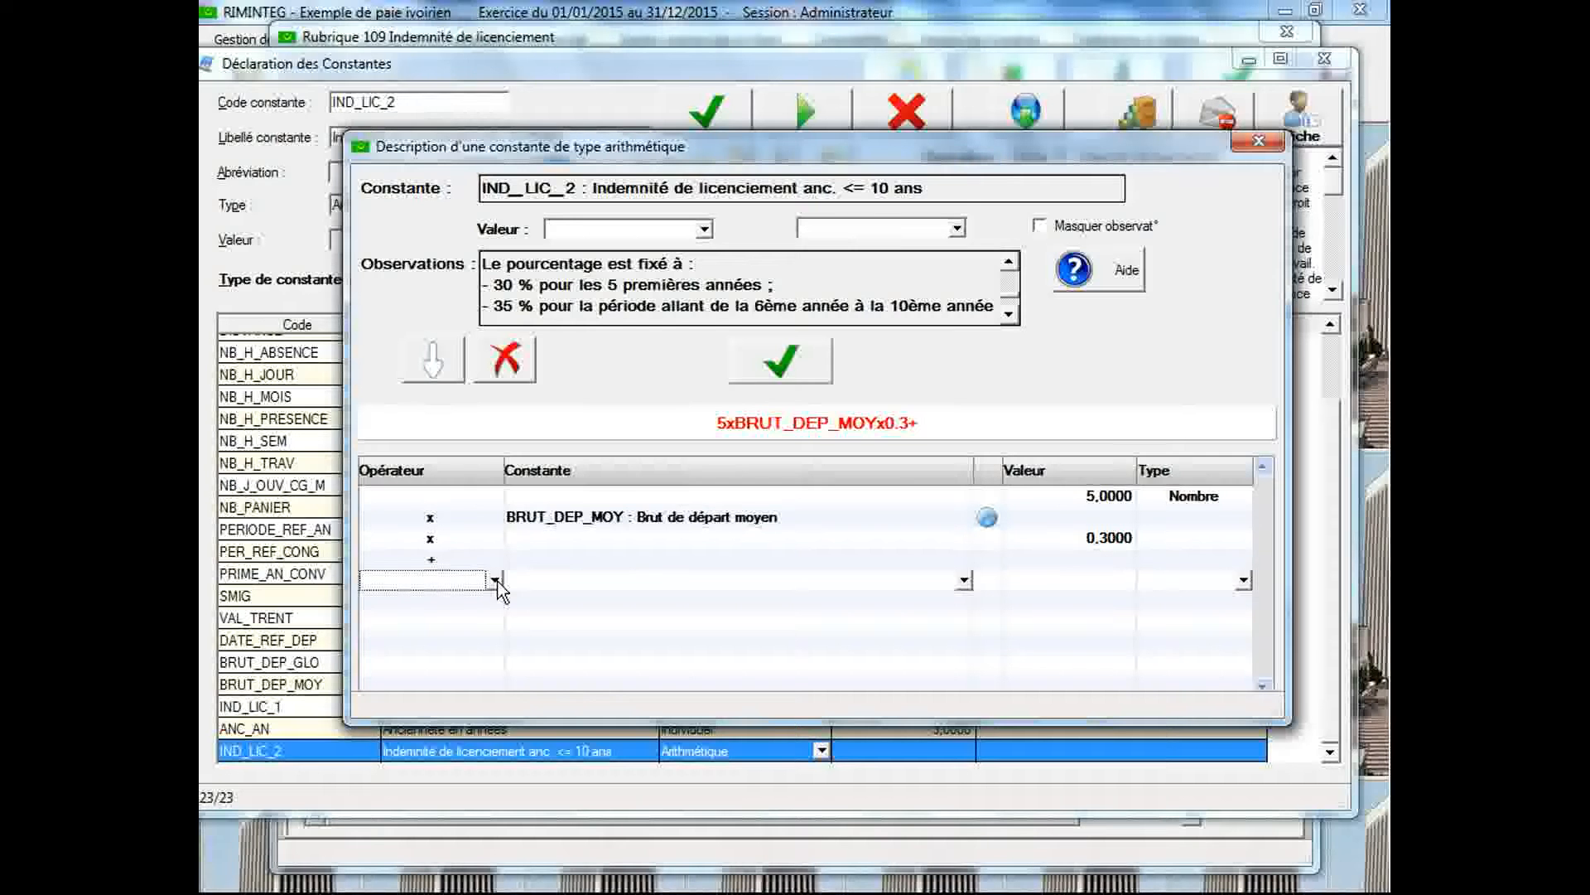
left_click(495, 580)
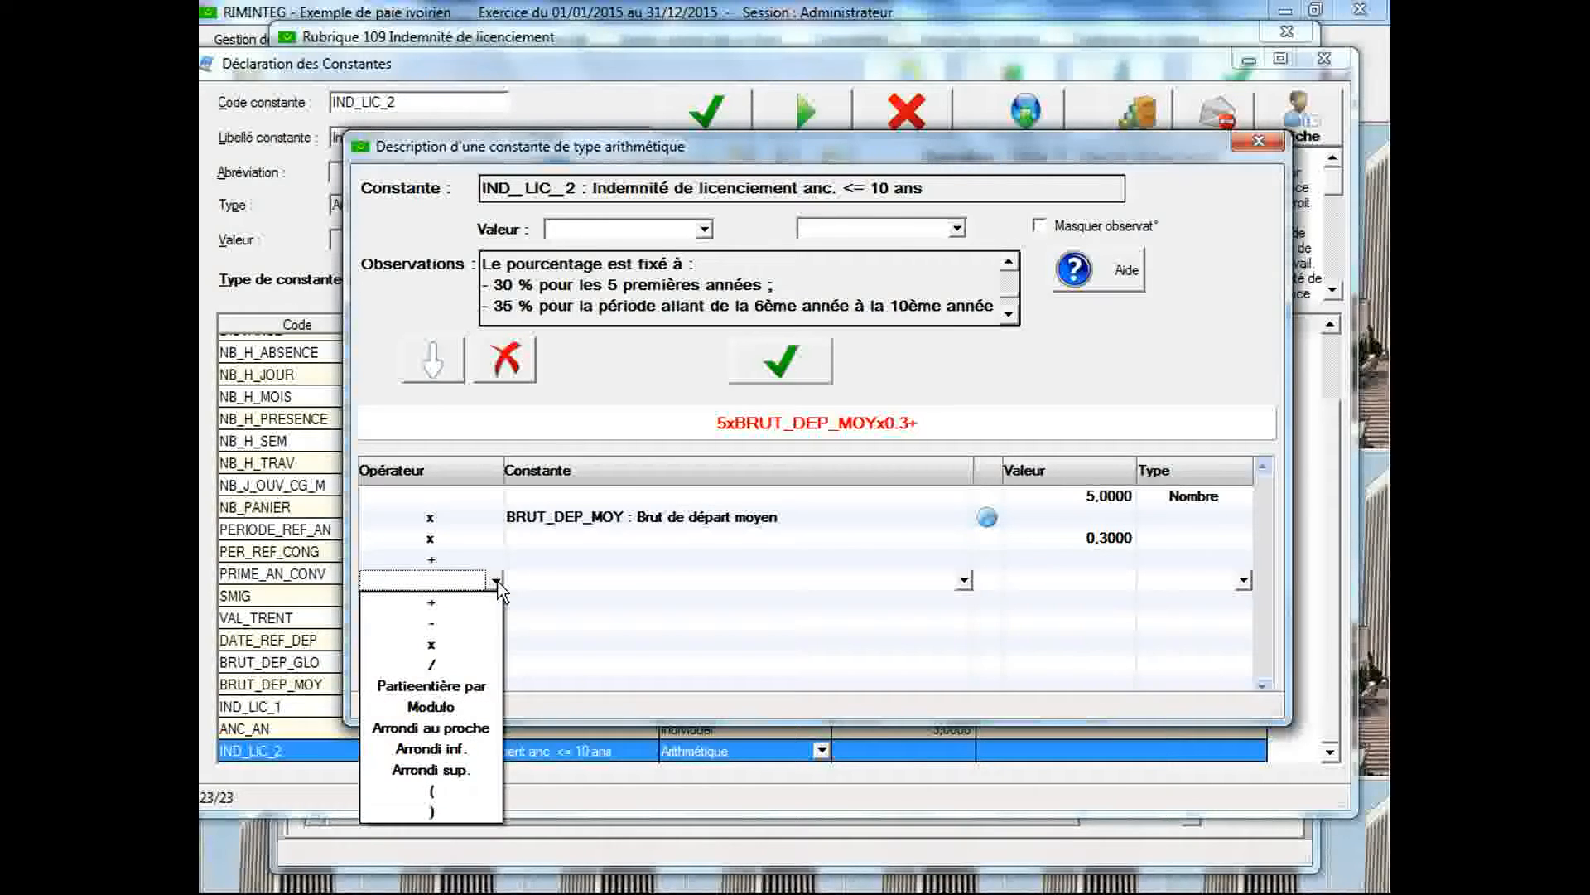
left_click(467, 791)
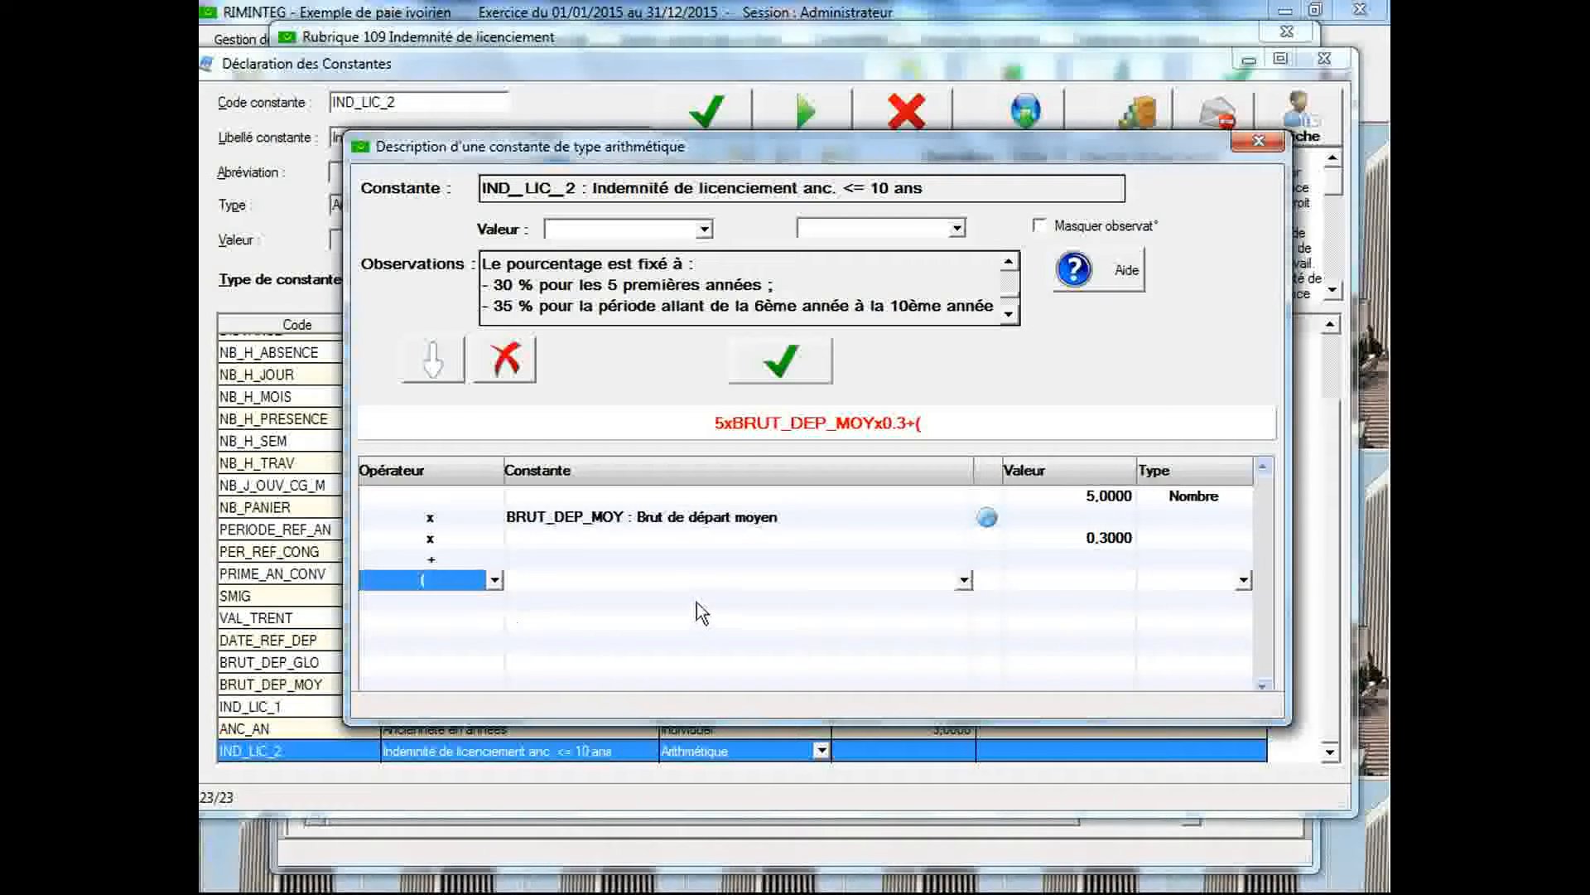
Add the constant ANC_AN (Ancienneté en années) as the first term inside the parenthesis
left_click(792, 598)
left_click(964, 601)
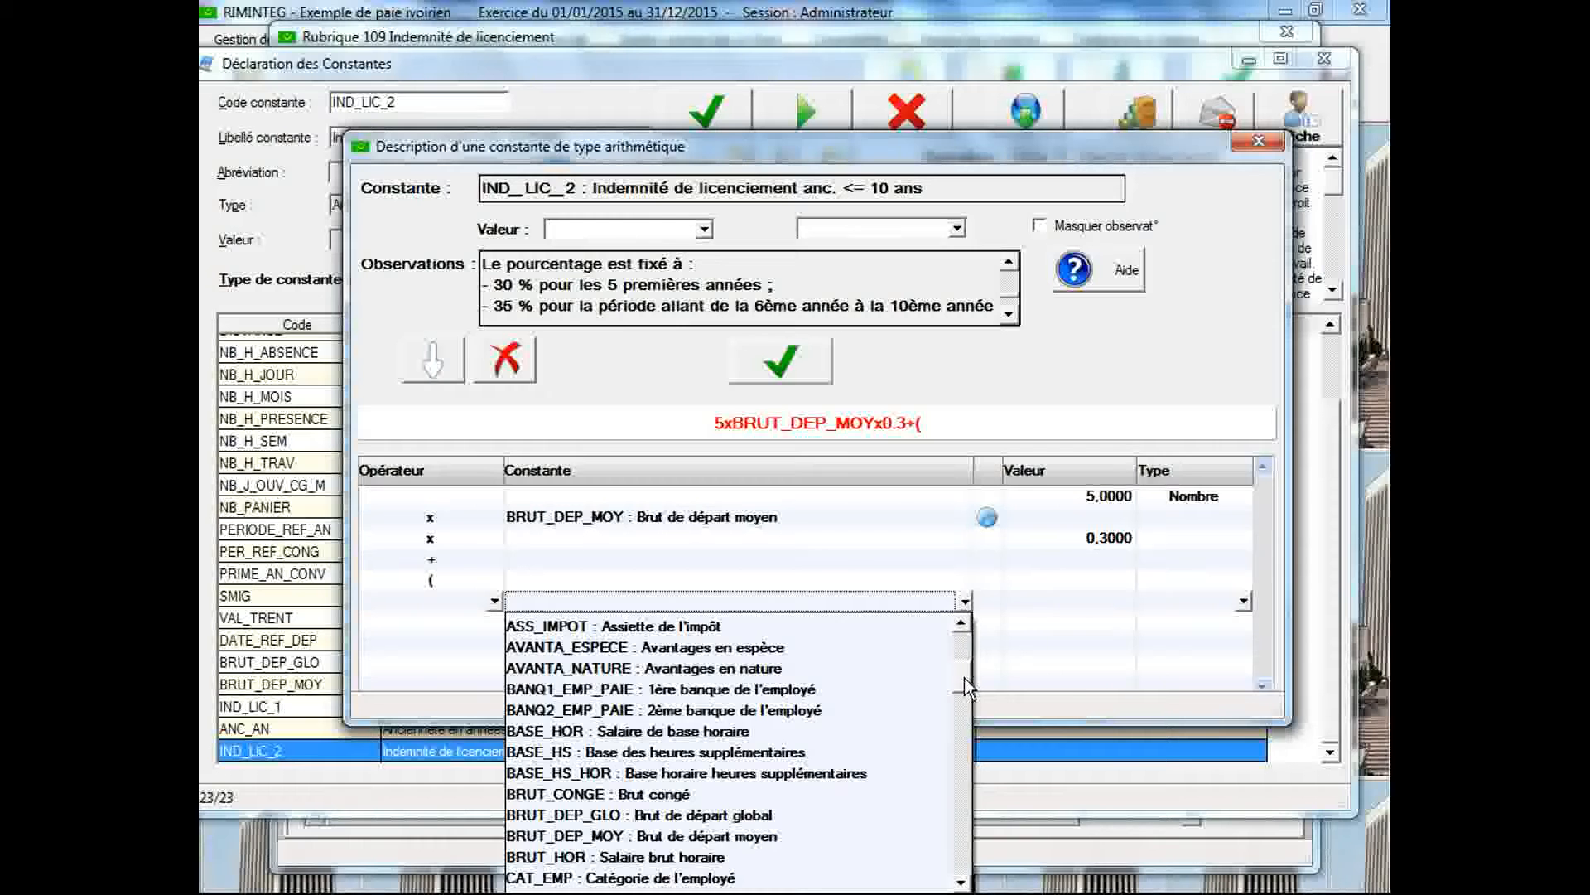
left_click_drag(965, 669, 968, 651)
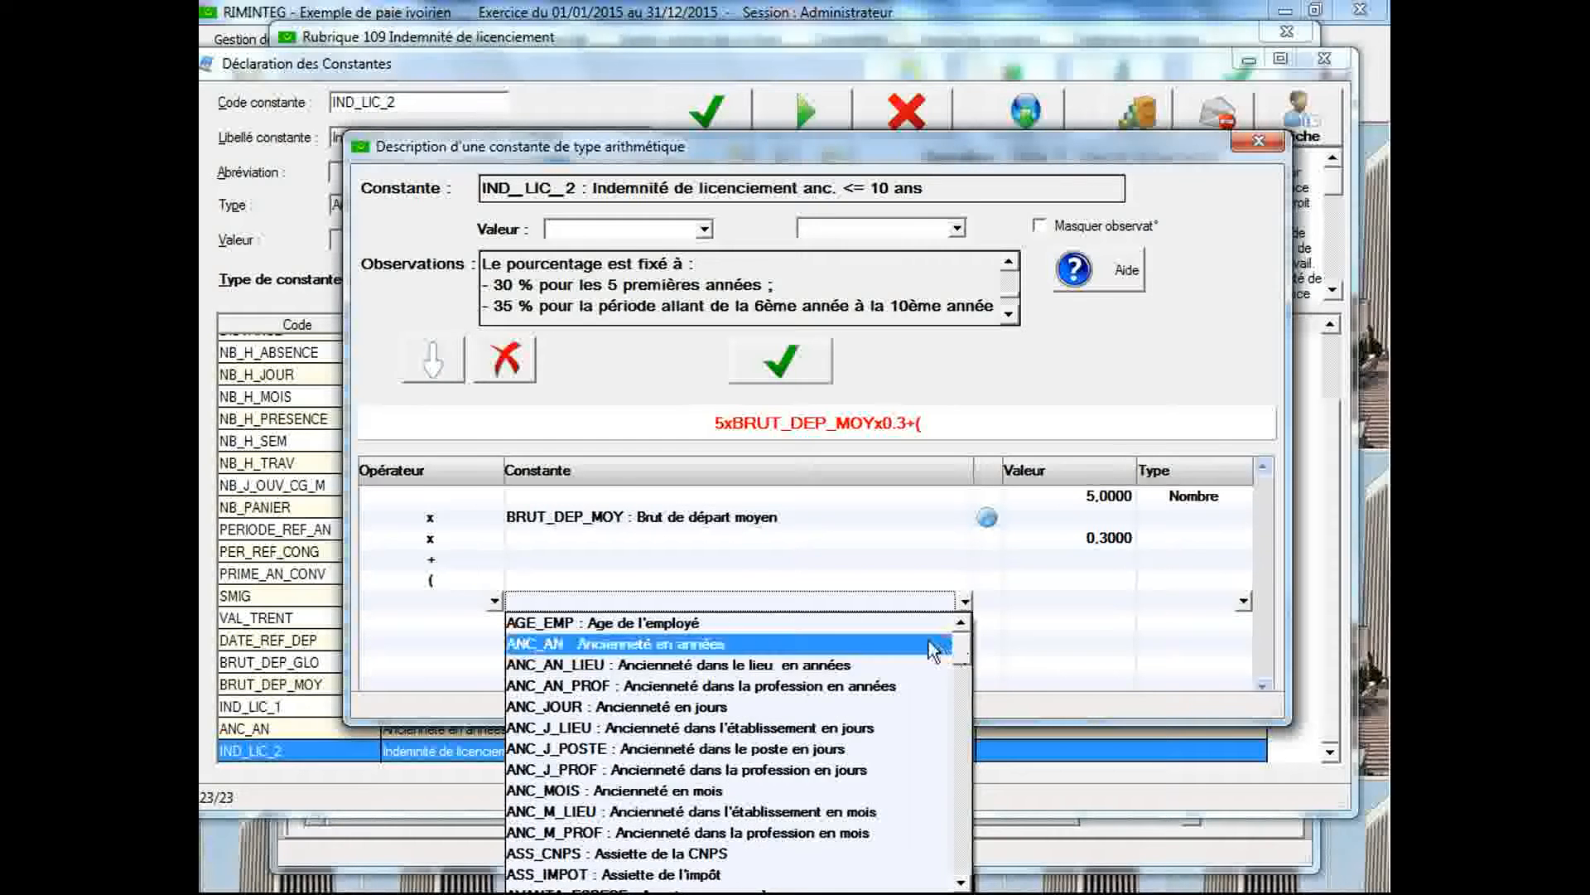
left_click(928, 645)
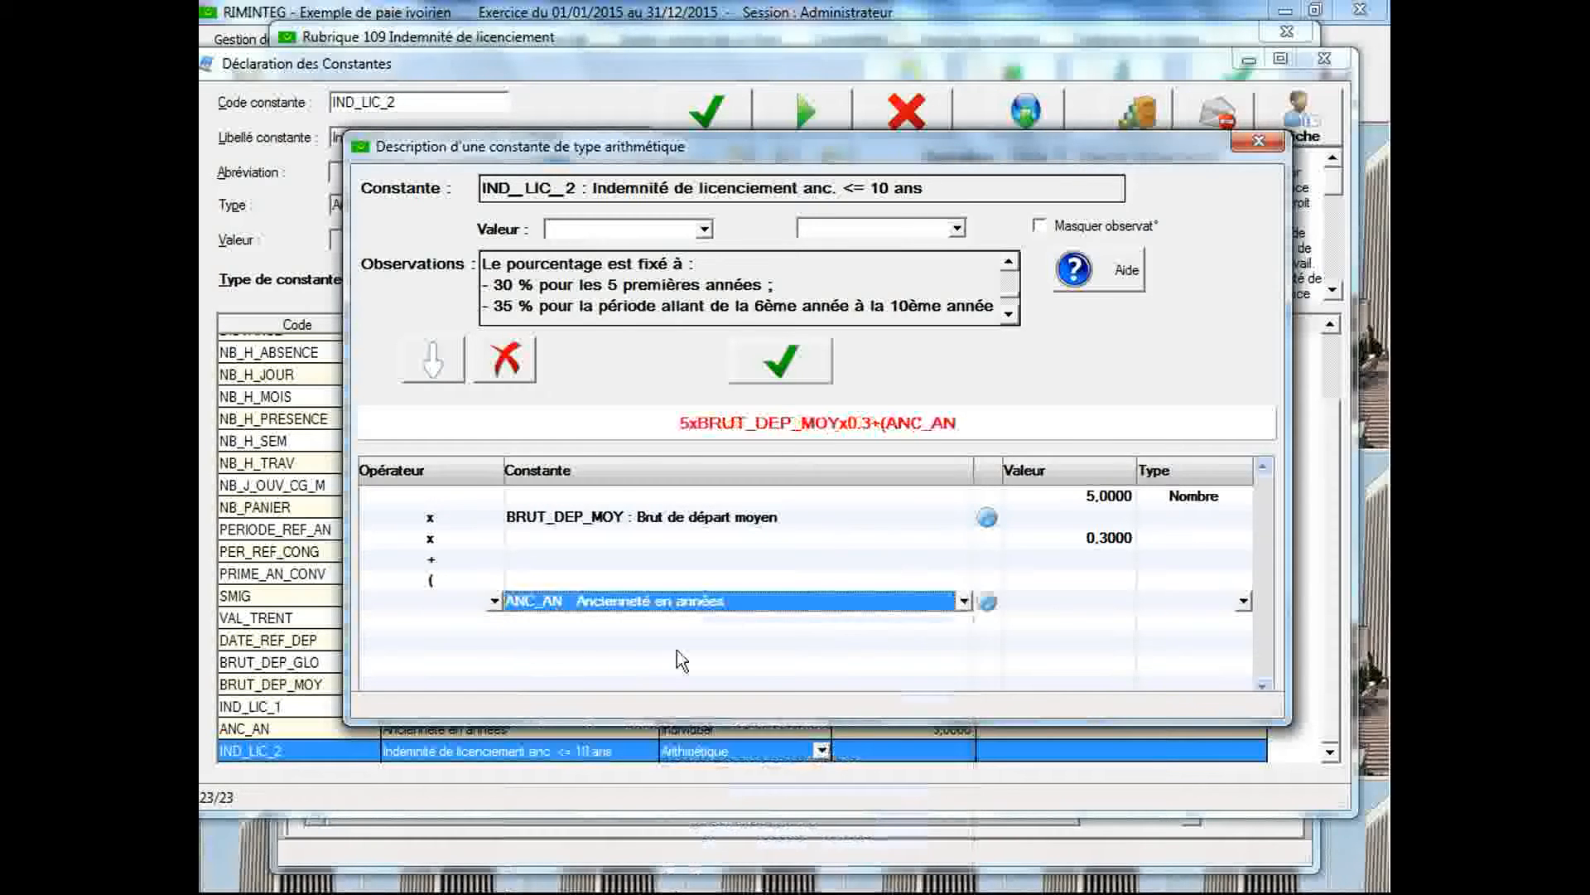
Subtract the value 5 from ANC_AN in the formula and add a closing parenthesis on its own line
left_click(494, 623)
left_click(465, 659)
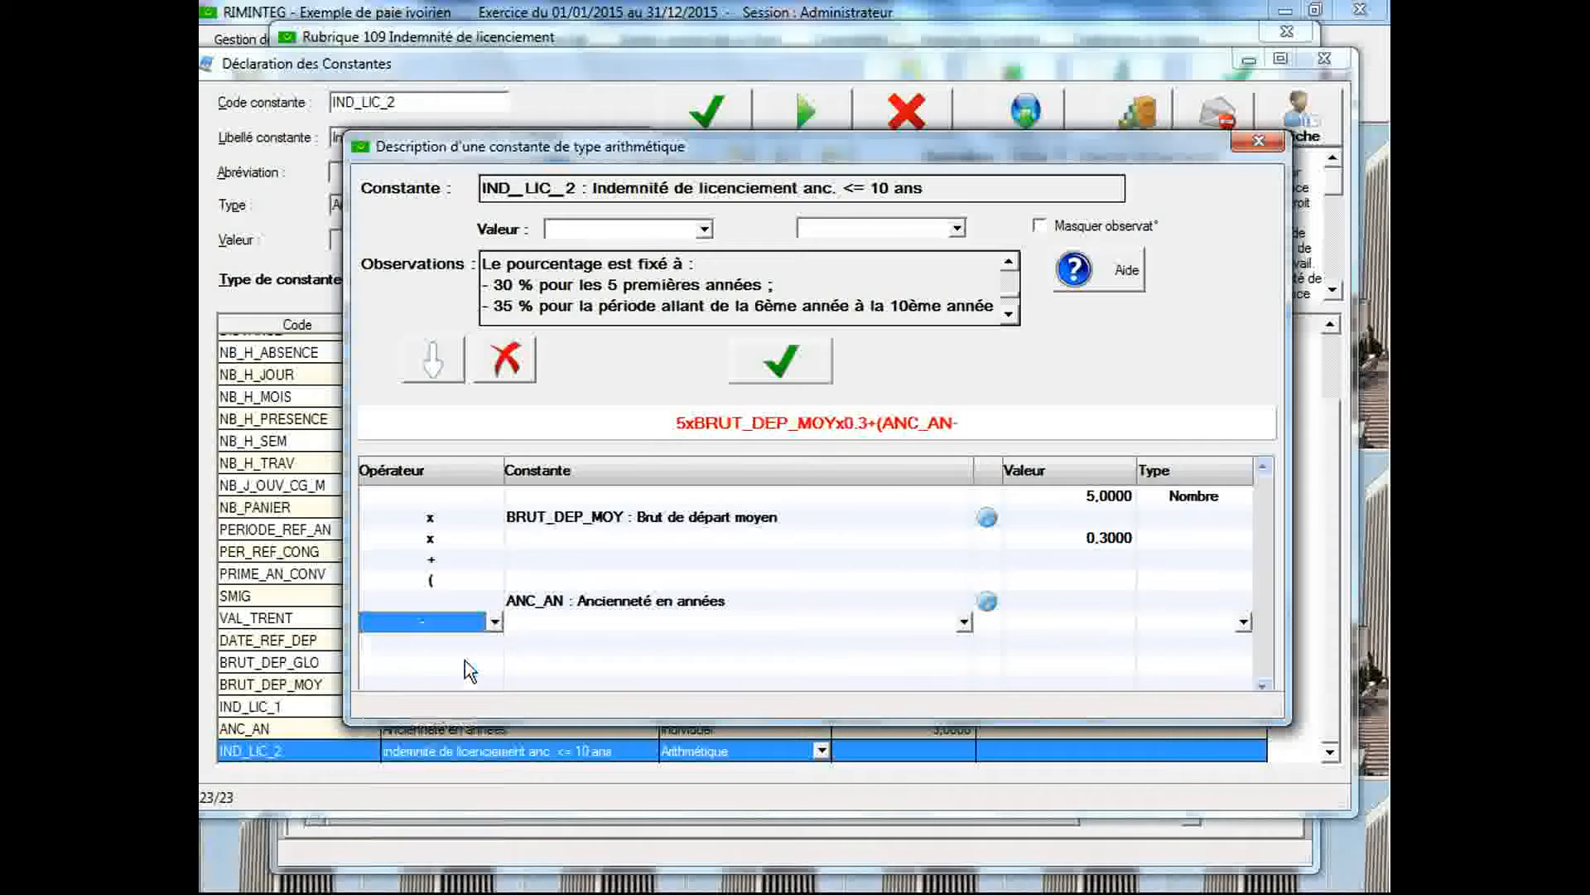
left_click(1056, 617)
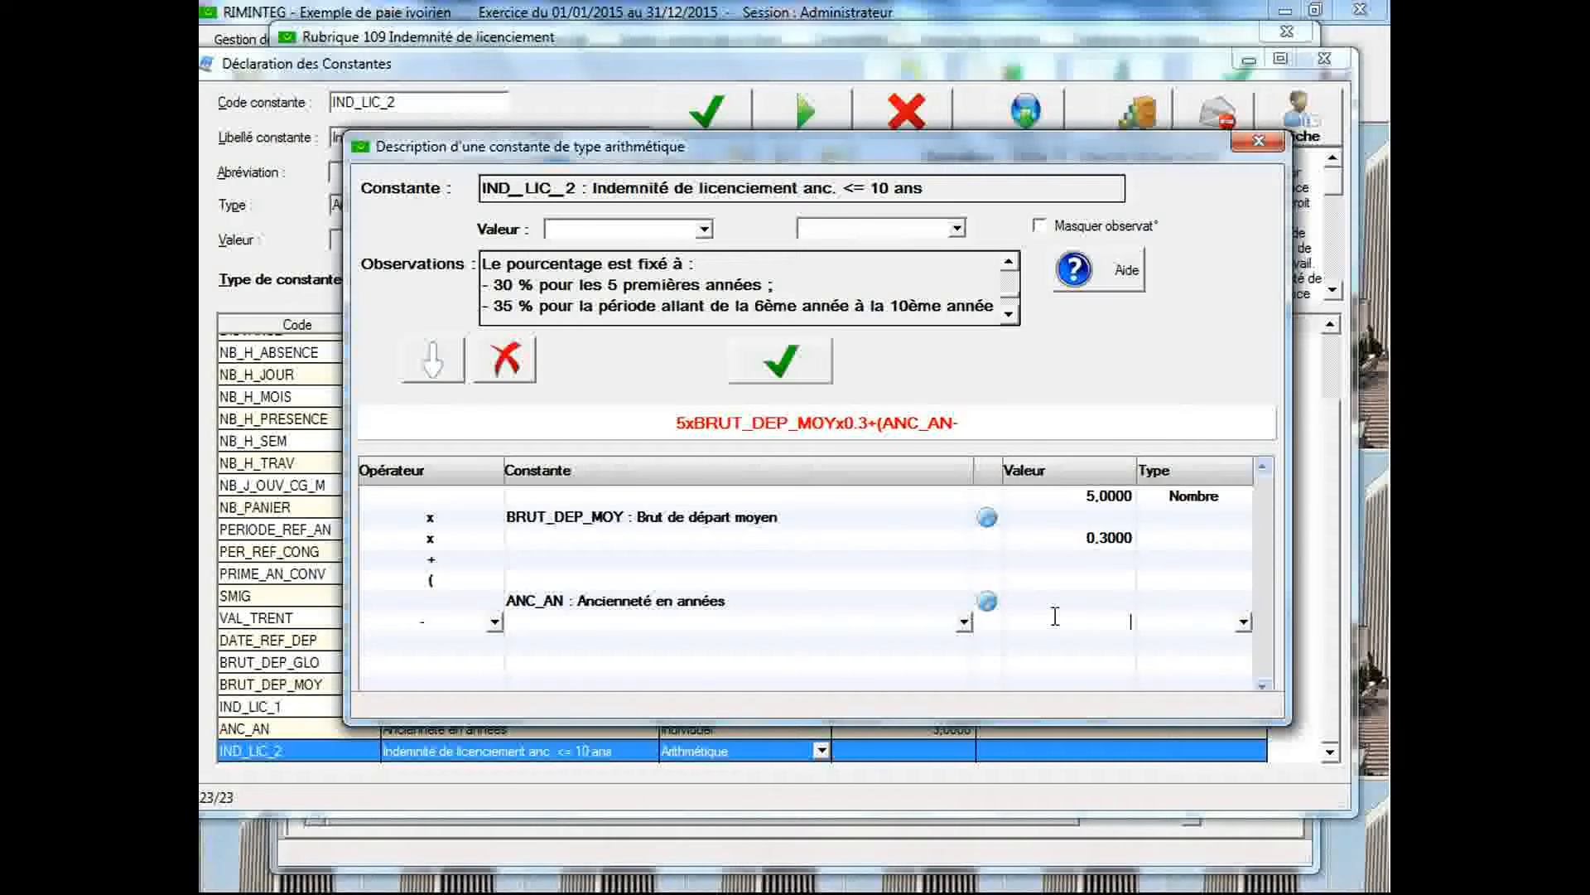
type("5")
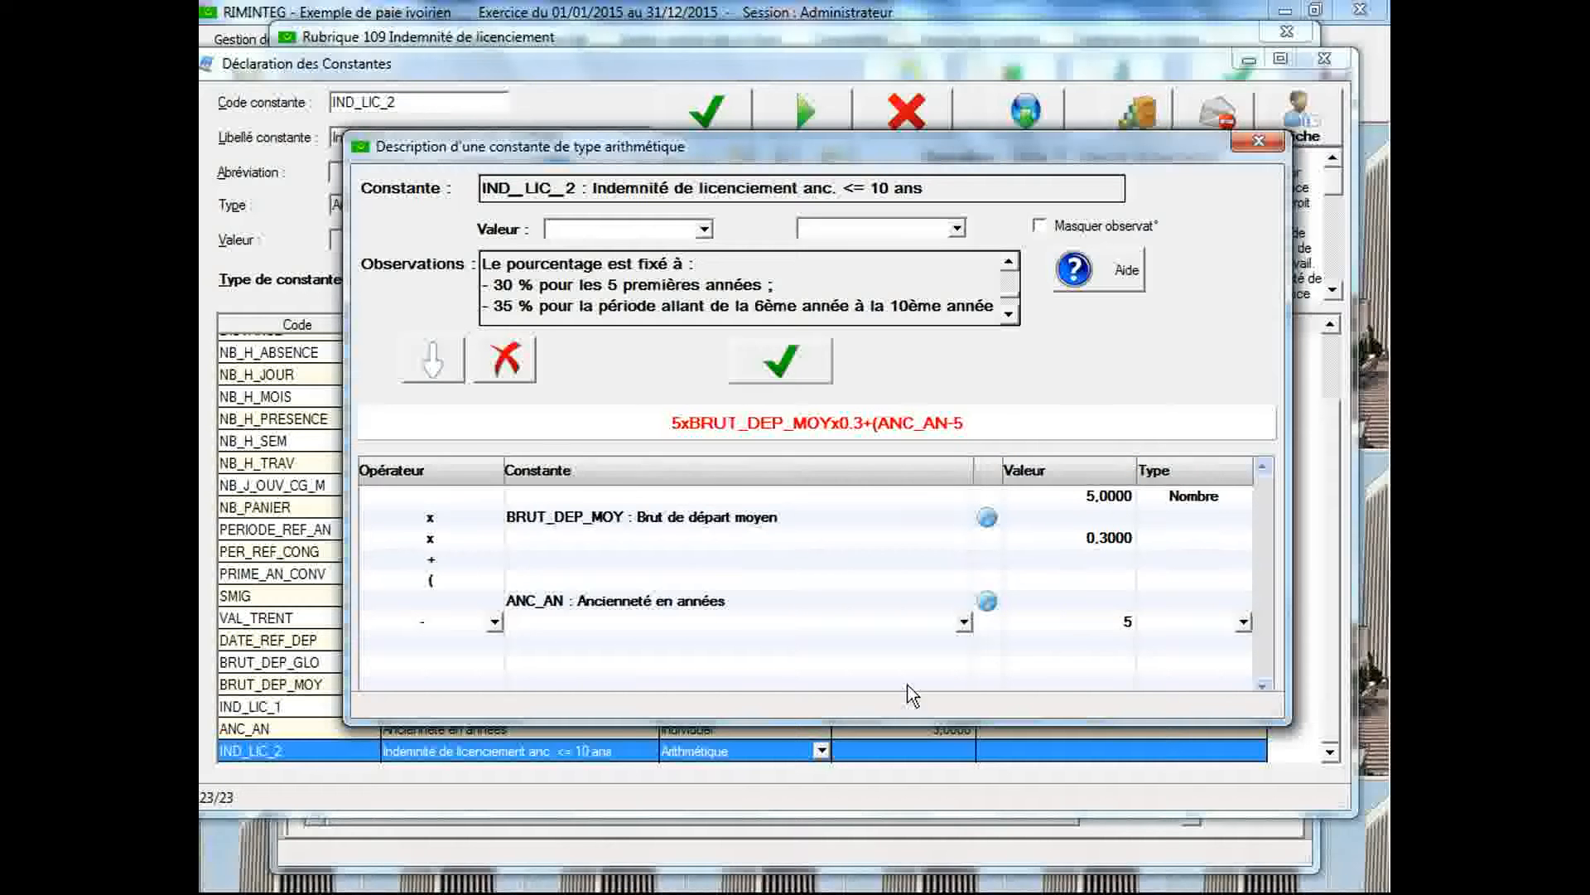
left_click(499, 644)
left_click(496, 644)
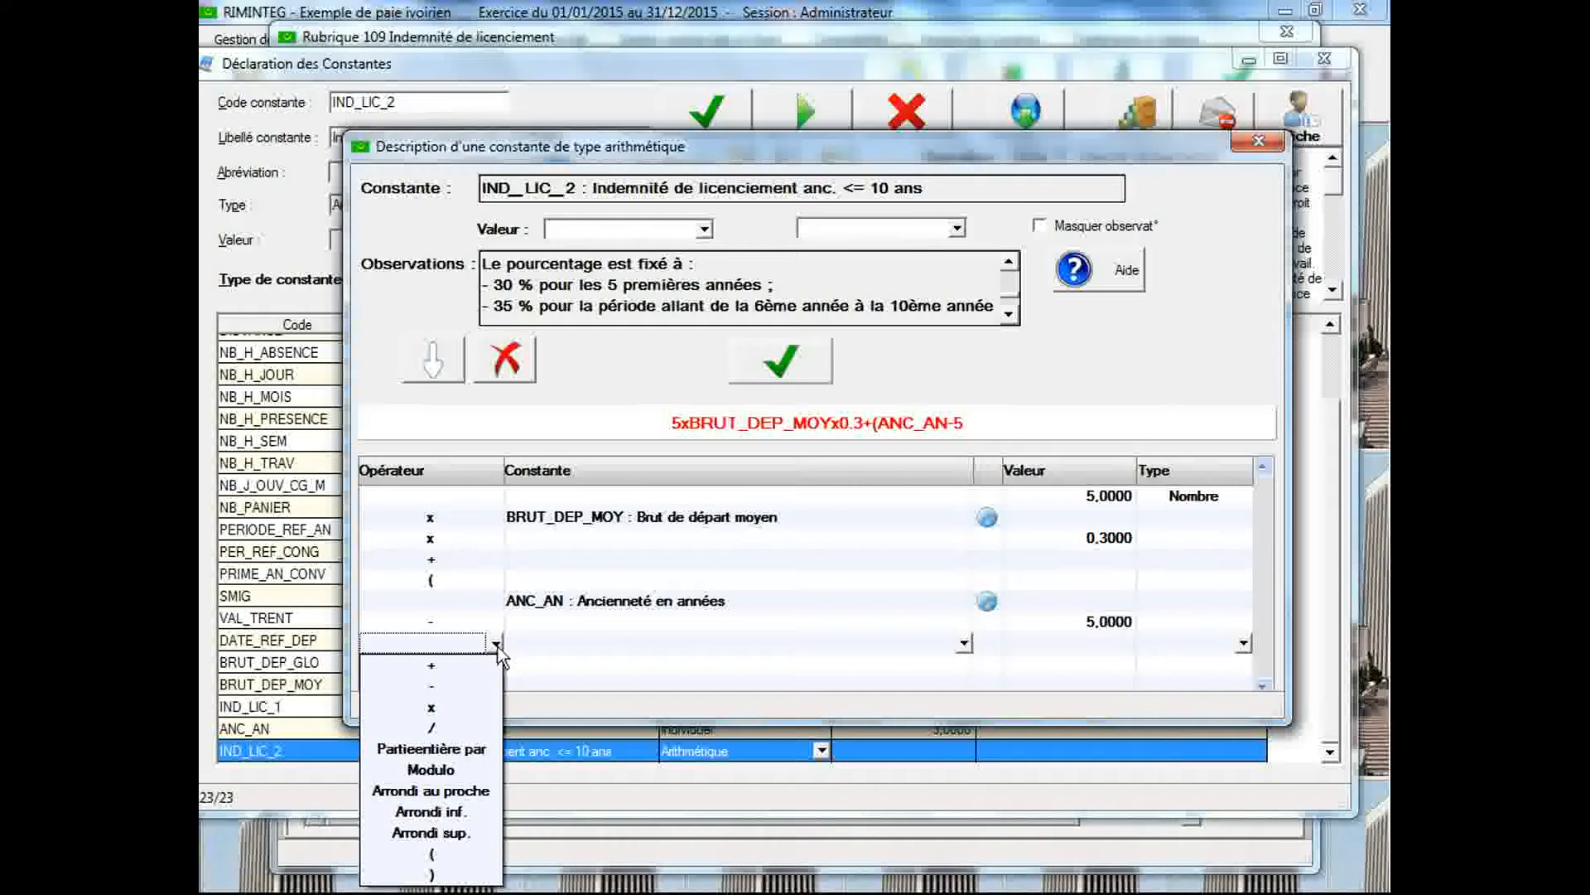
left_click(457, 876)
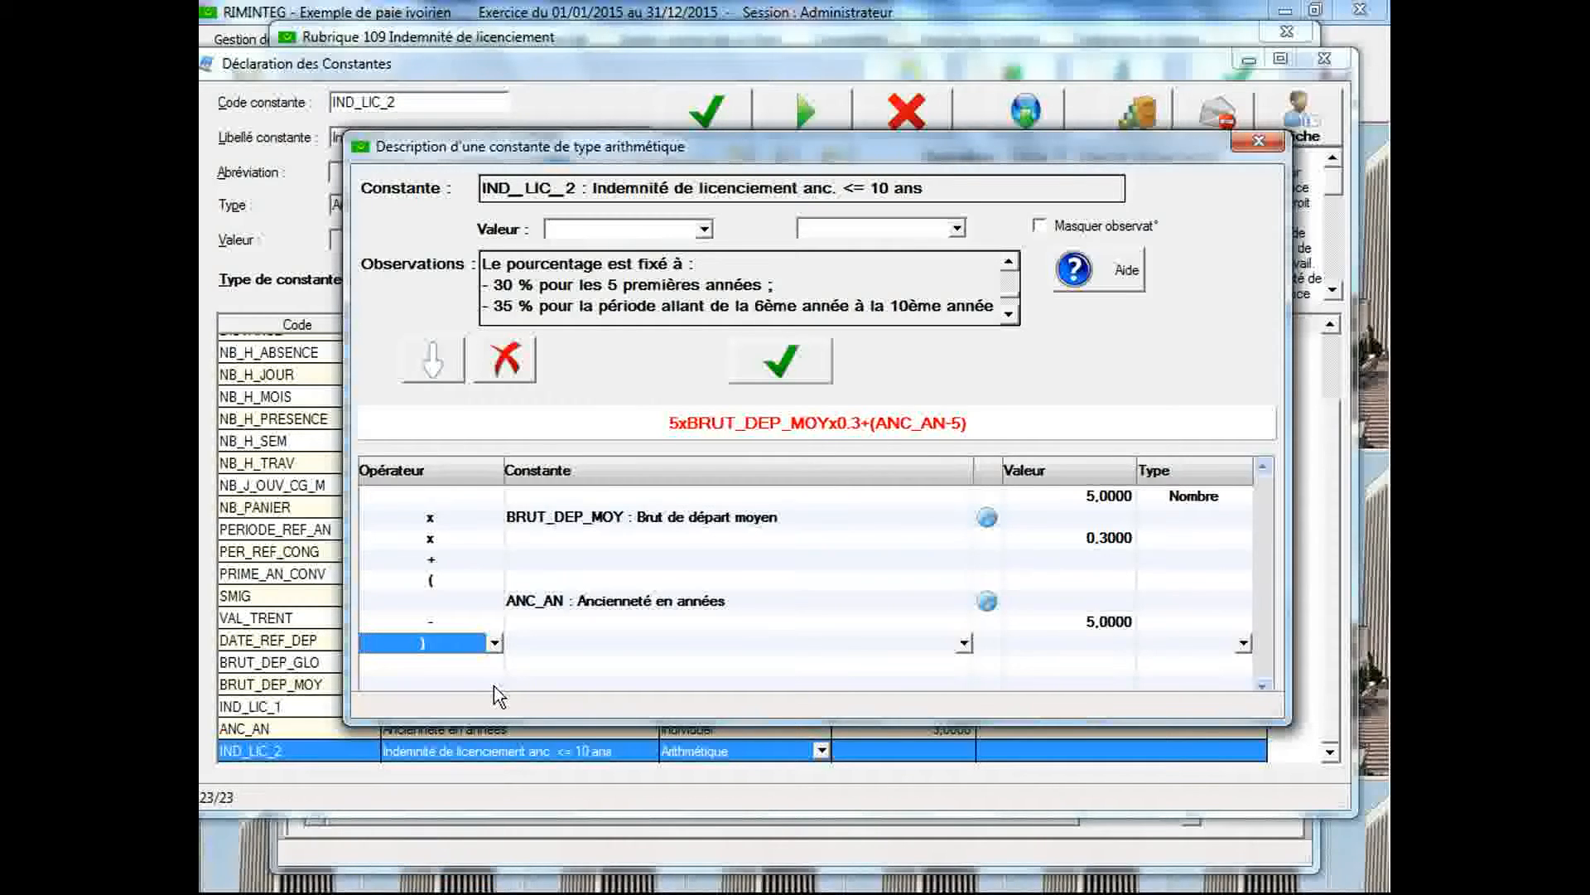
Enlarge the formula window and multiply the parenthesis by the constant BRUT_DEP_MOY (Brut de départ moyen)
left_click_drag(500, 719, 497, 792)
left_click(490, 668)
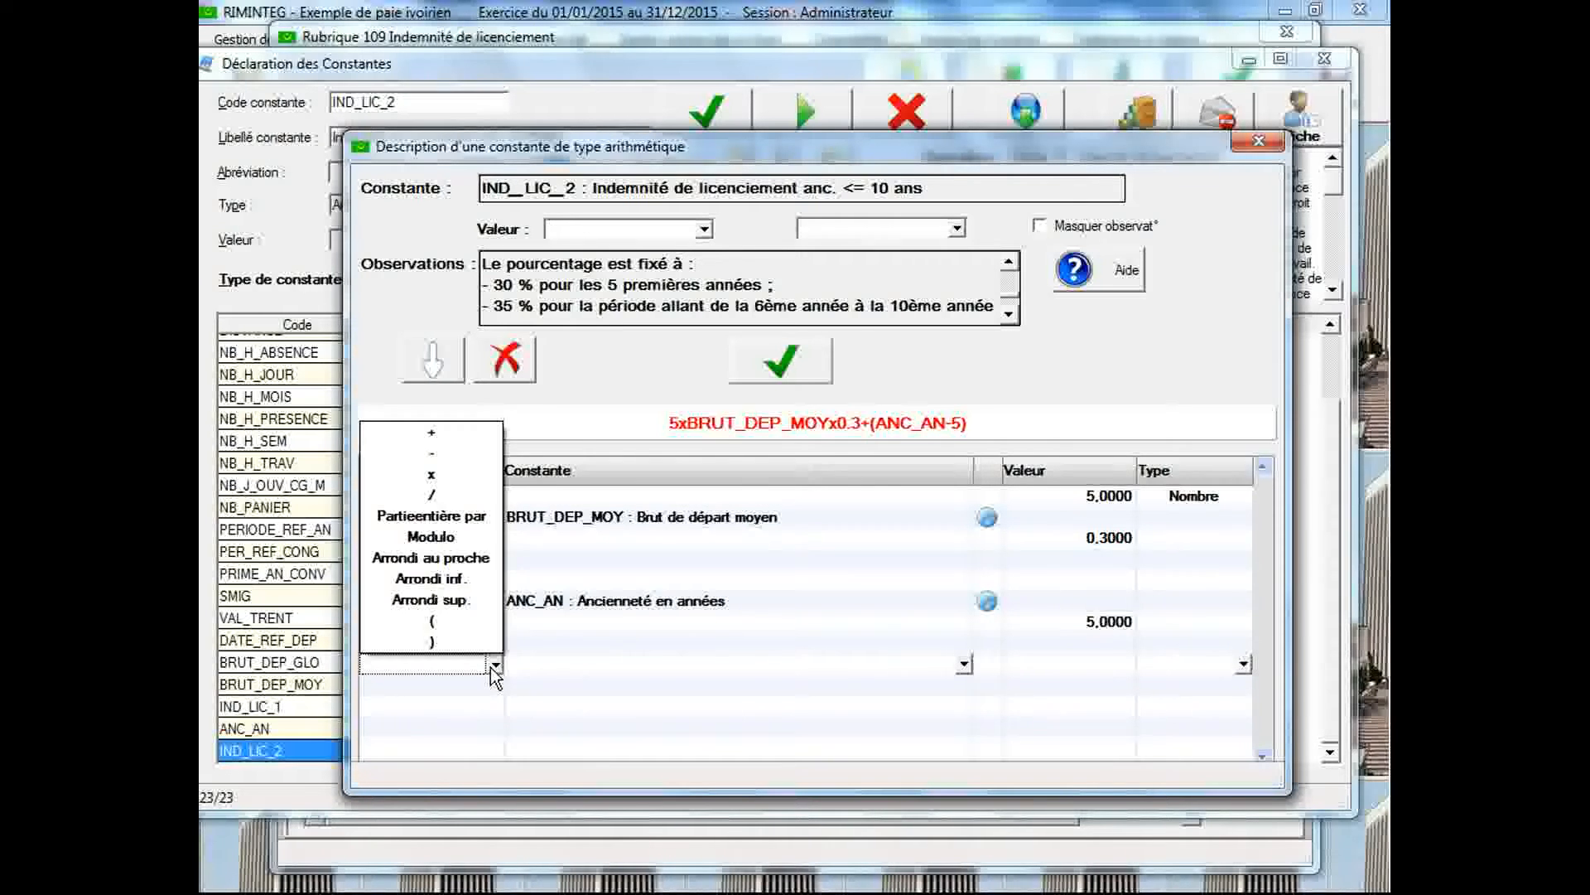
left_click(439, 475)
left_click(546, 664)
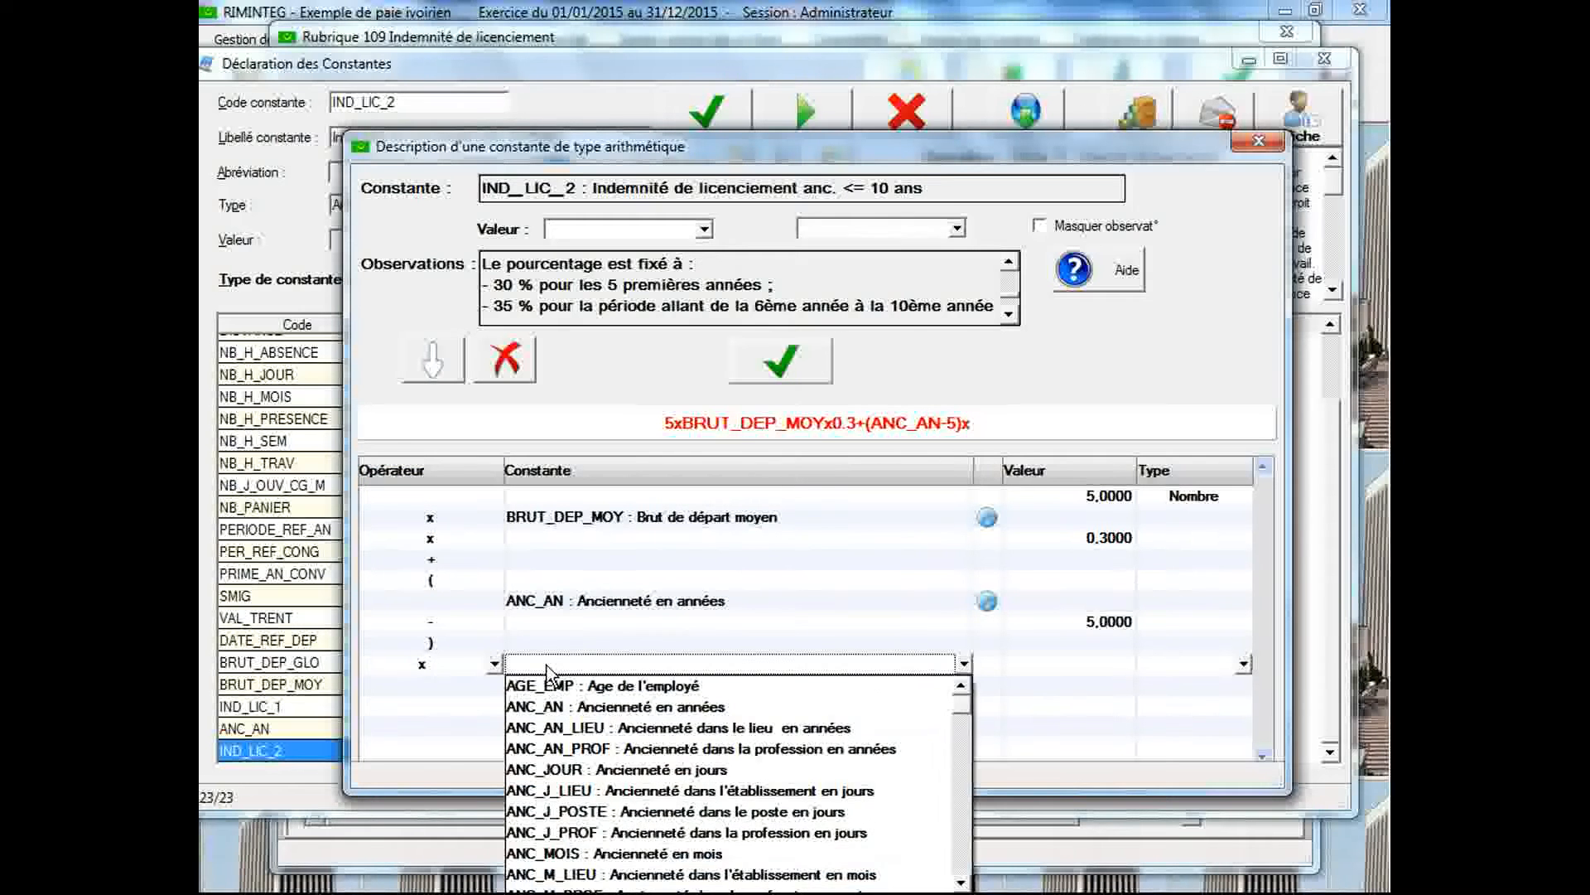
key("b")
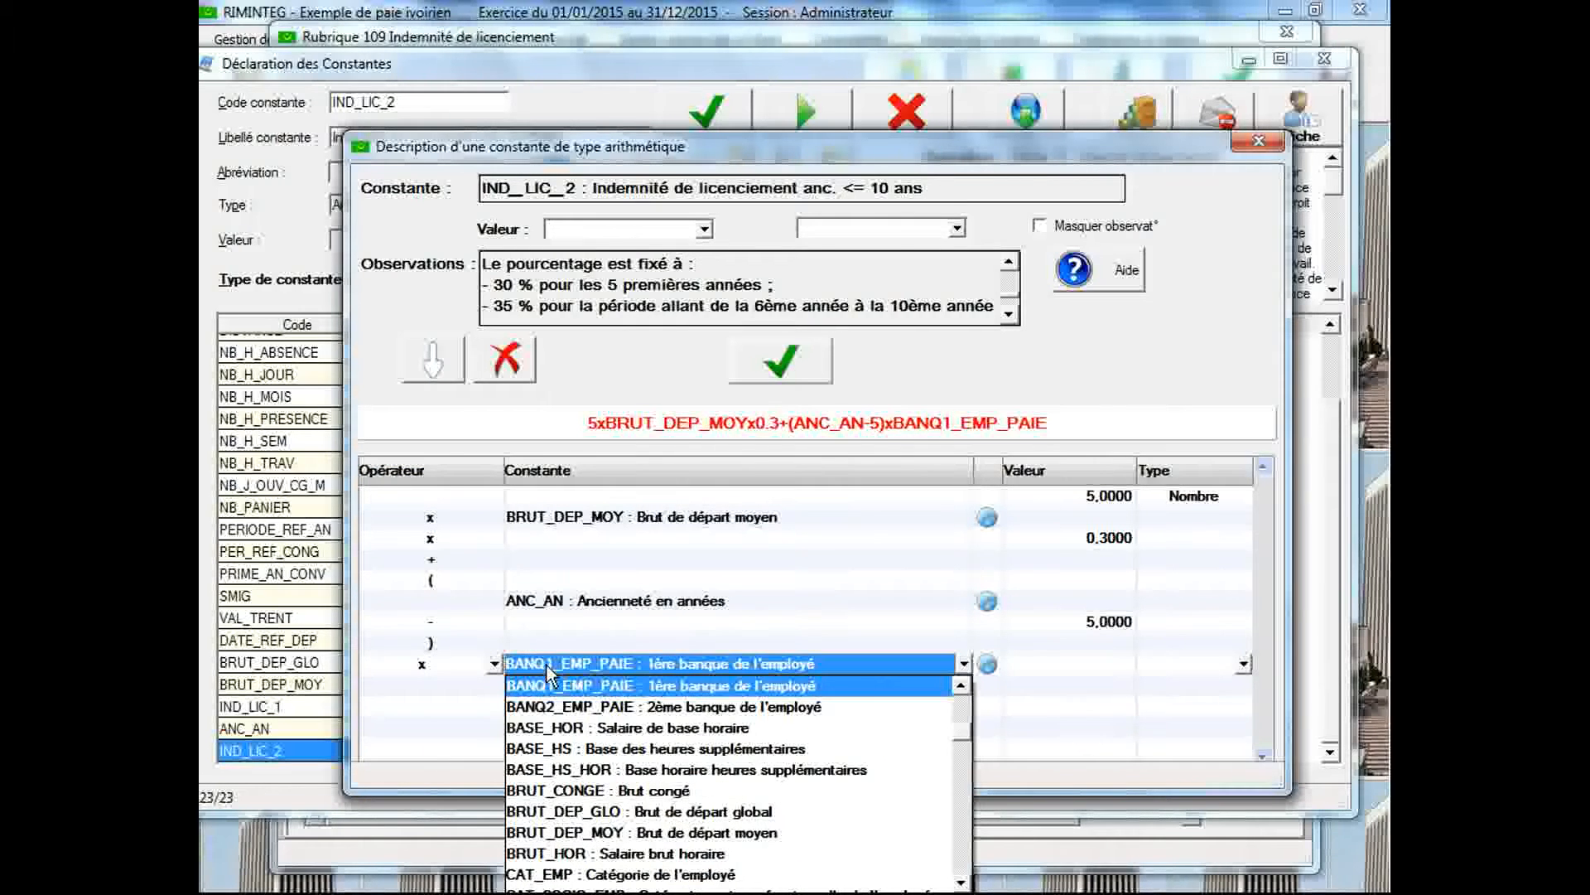
left_click(621, 833)
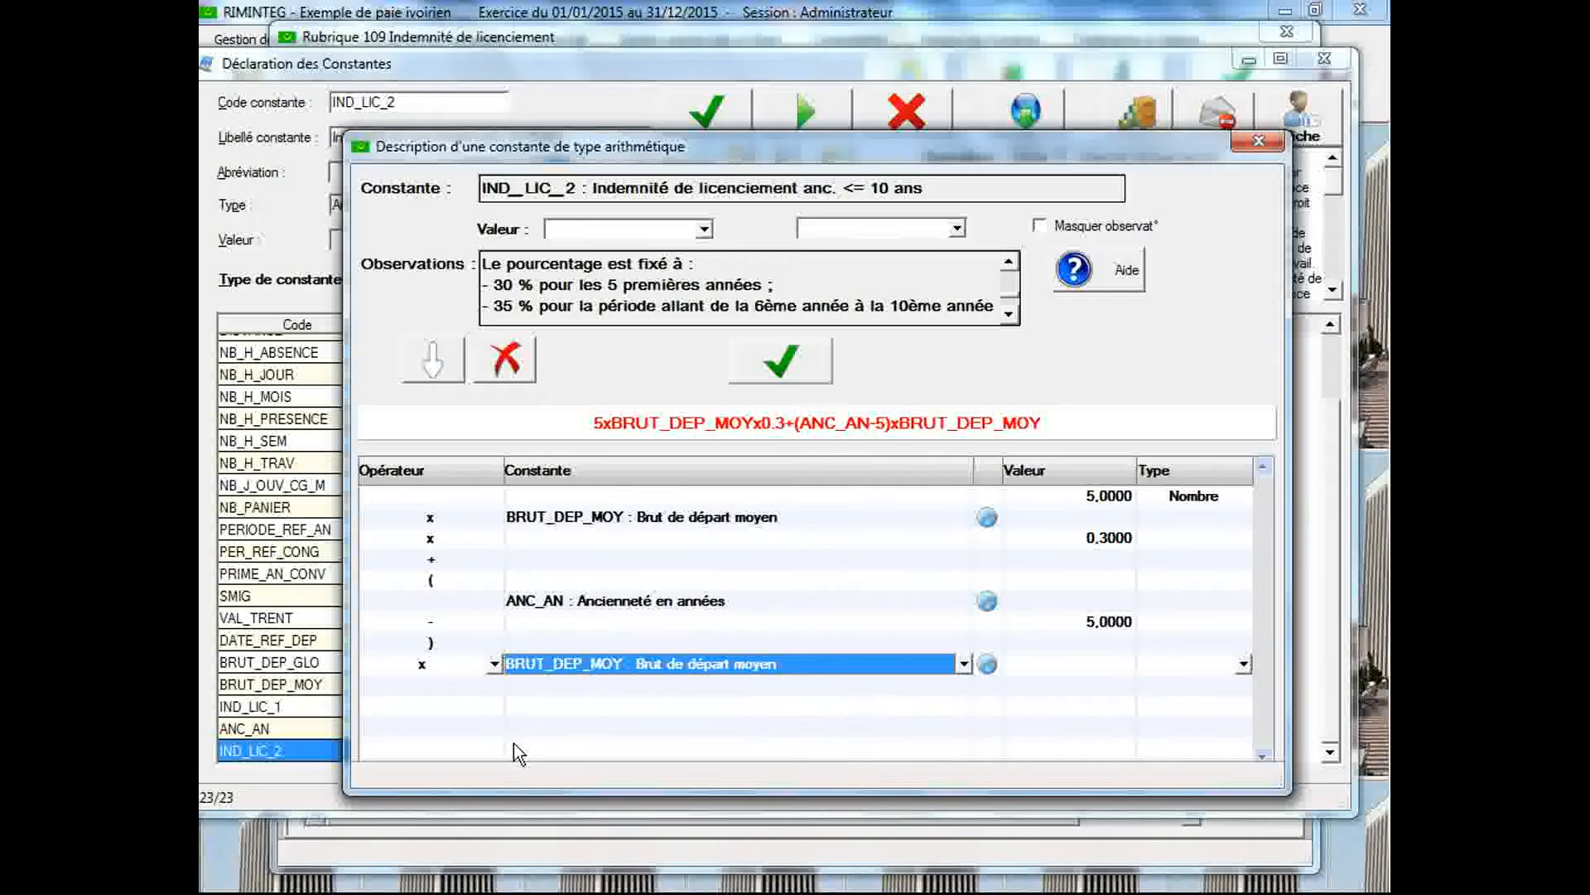
Append a multiplication by the value 0.35 at the end of the formula
left_click(489, 685)
left_click(494, 685)
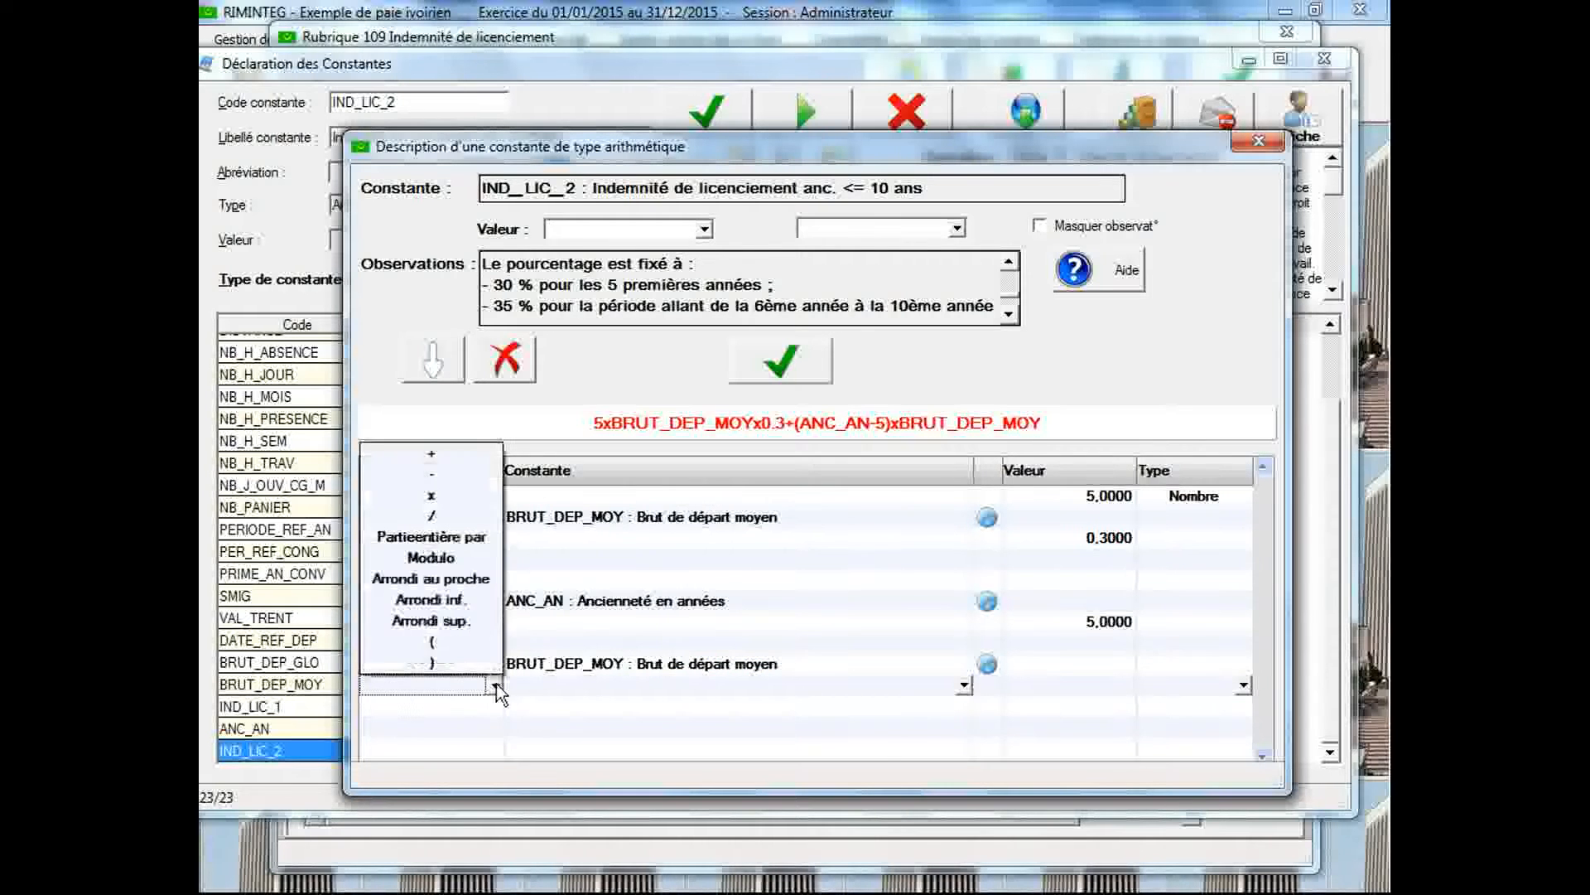
left_click(440, 502)
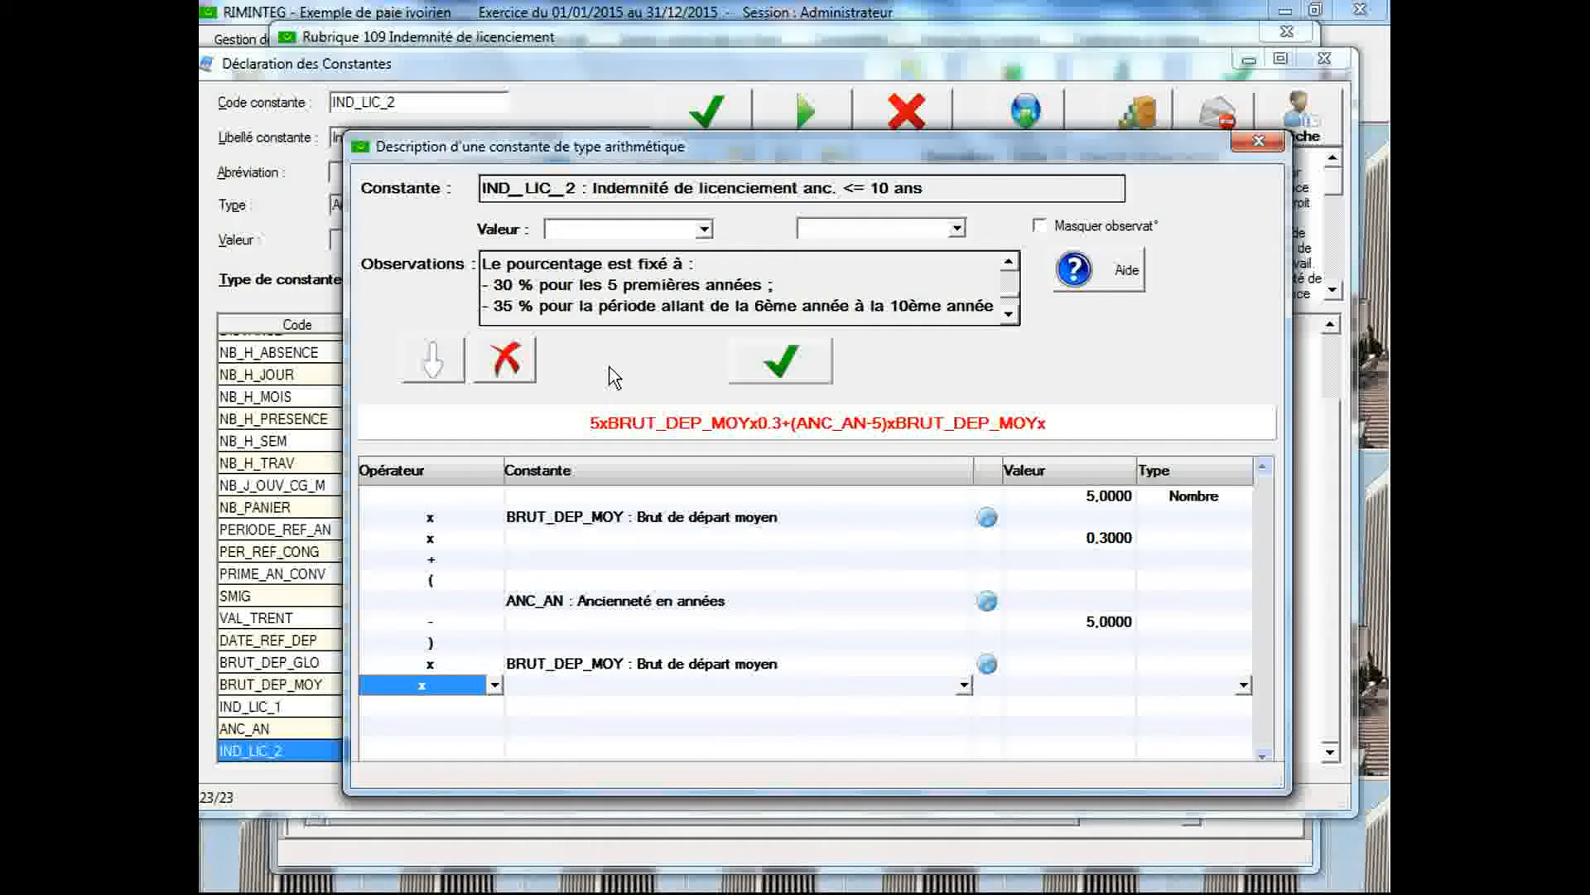
left_click(1042, 681)
type("0.35")
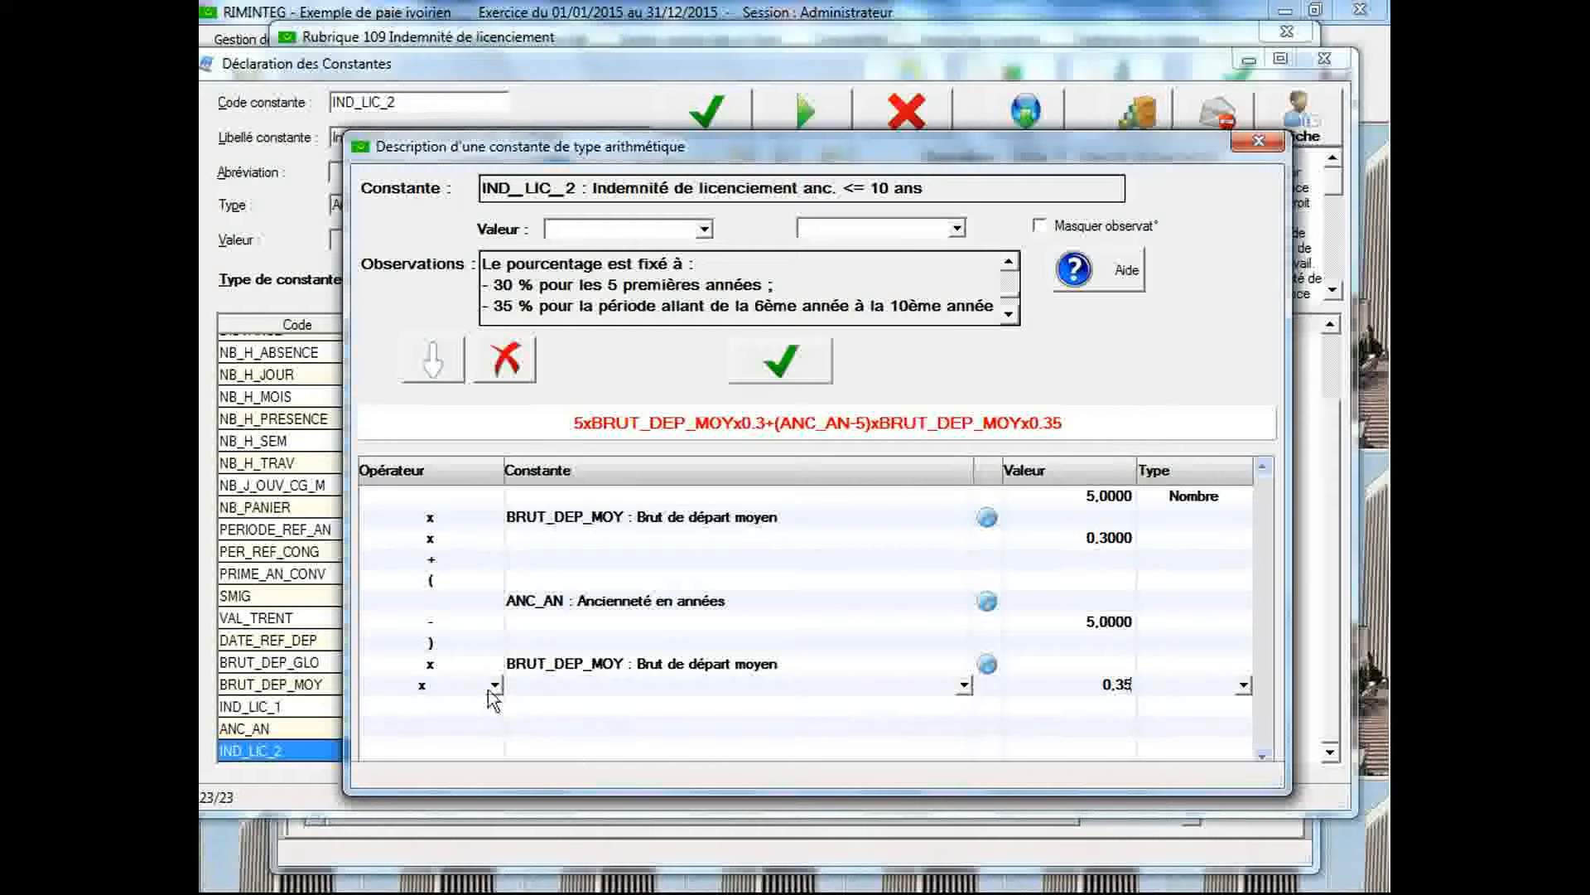
Enclose everything after the plus operator in an outer pair of parentheses, inserting a line before the existing opening parenthesis and adding a closing one at the end
left_click(536, 578)
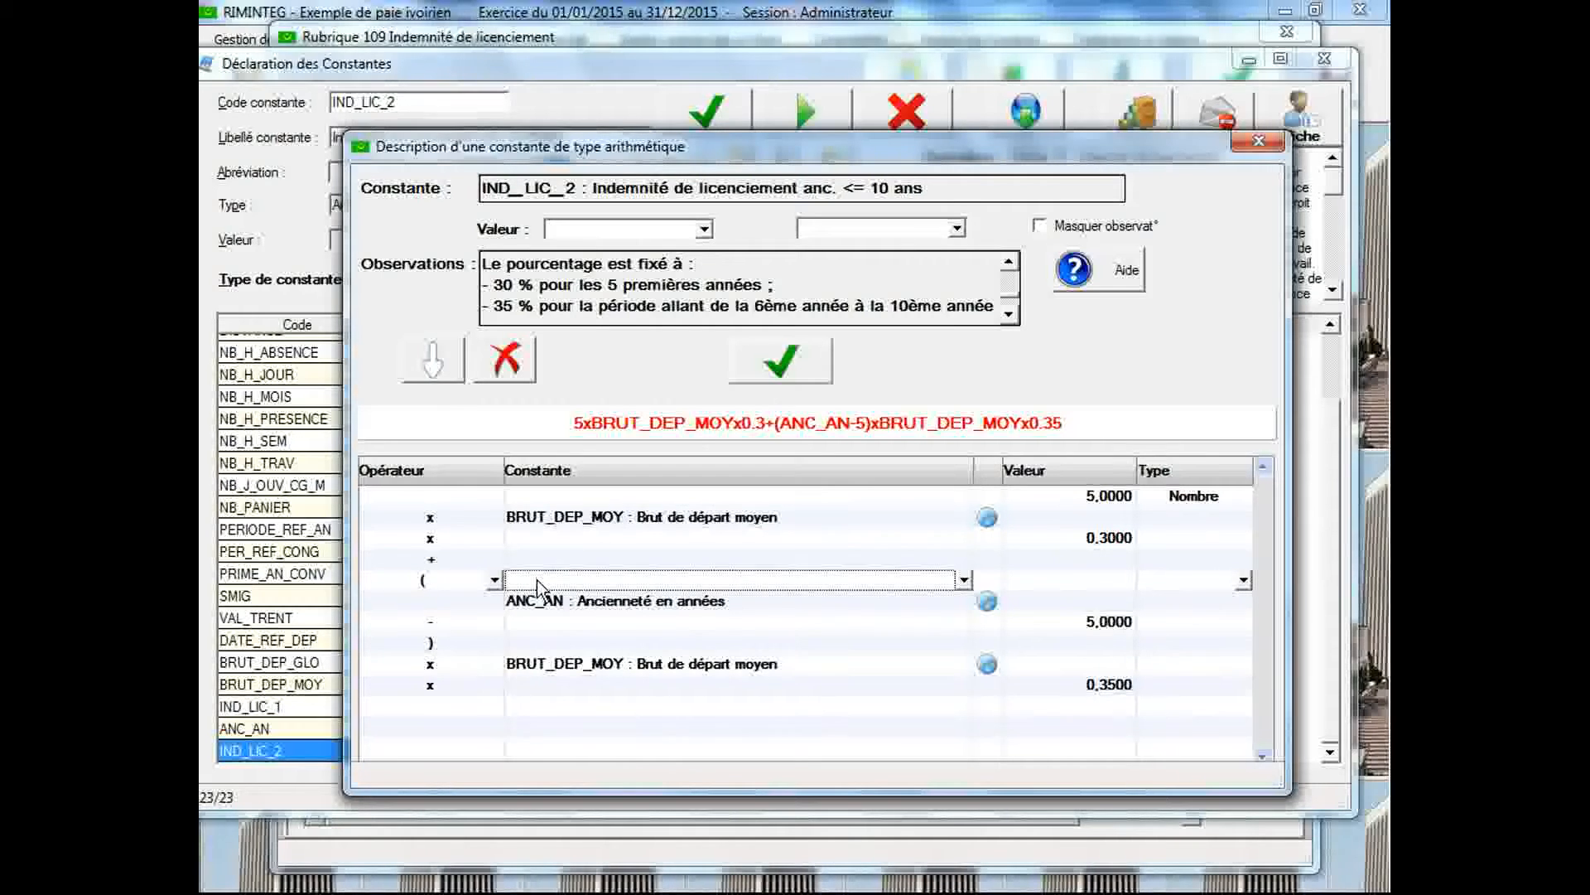
left_click(431, 360)
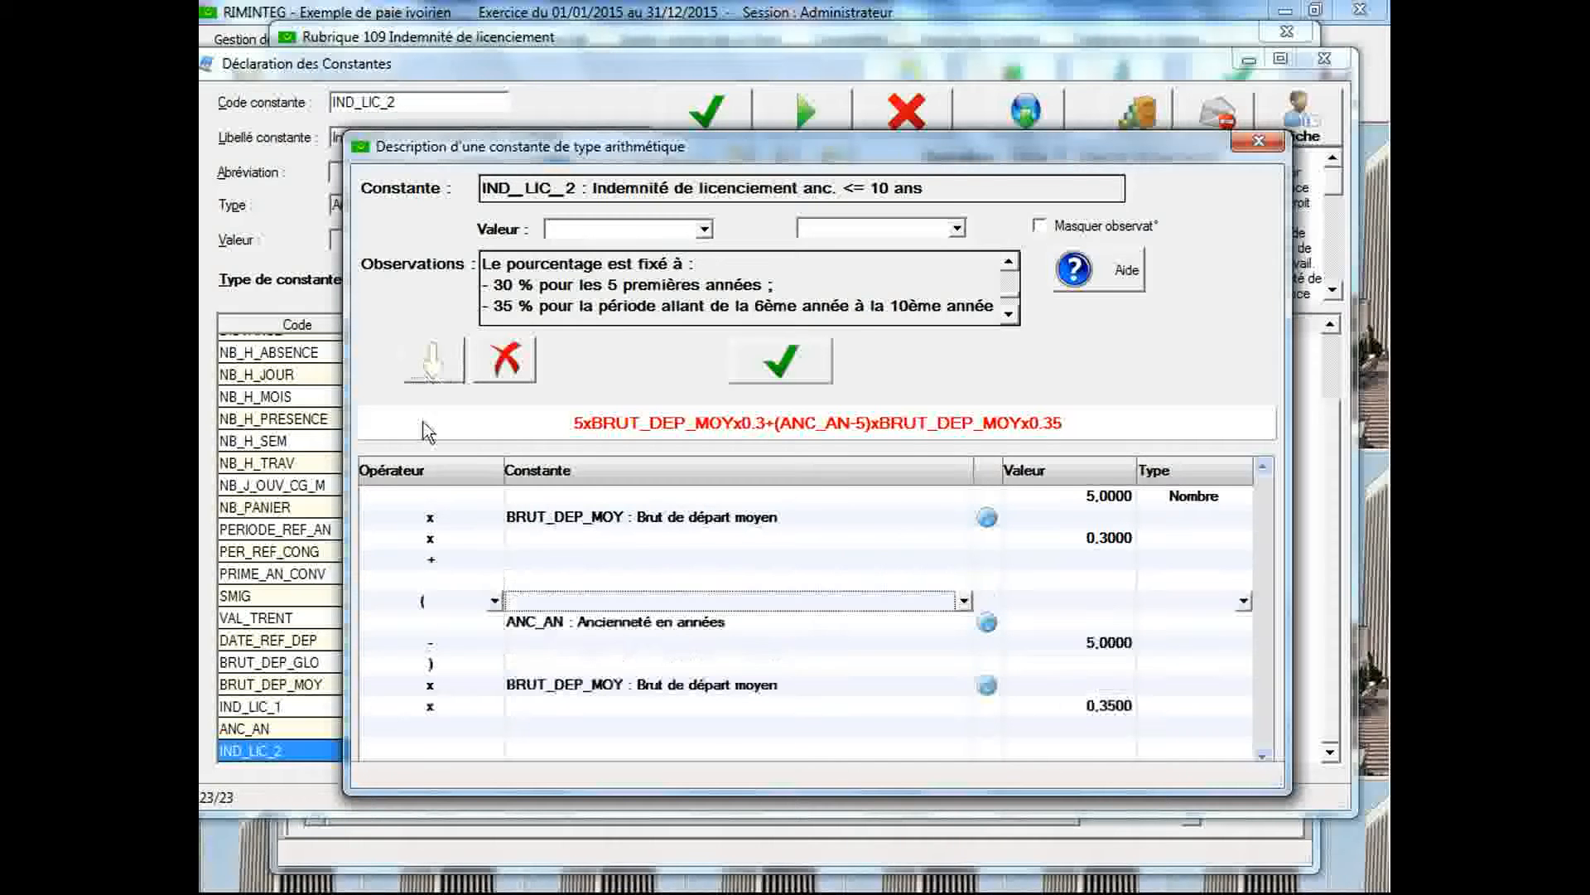
left_click(495, 580)
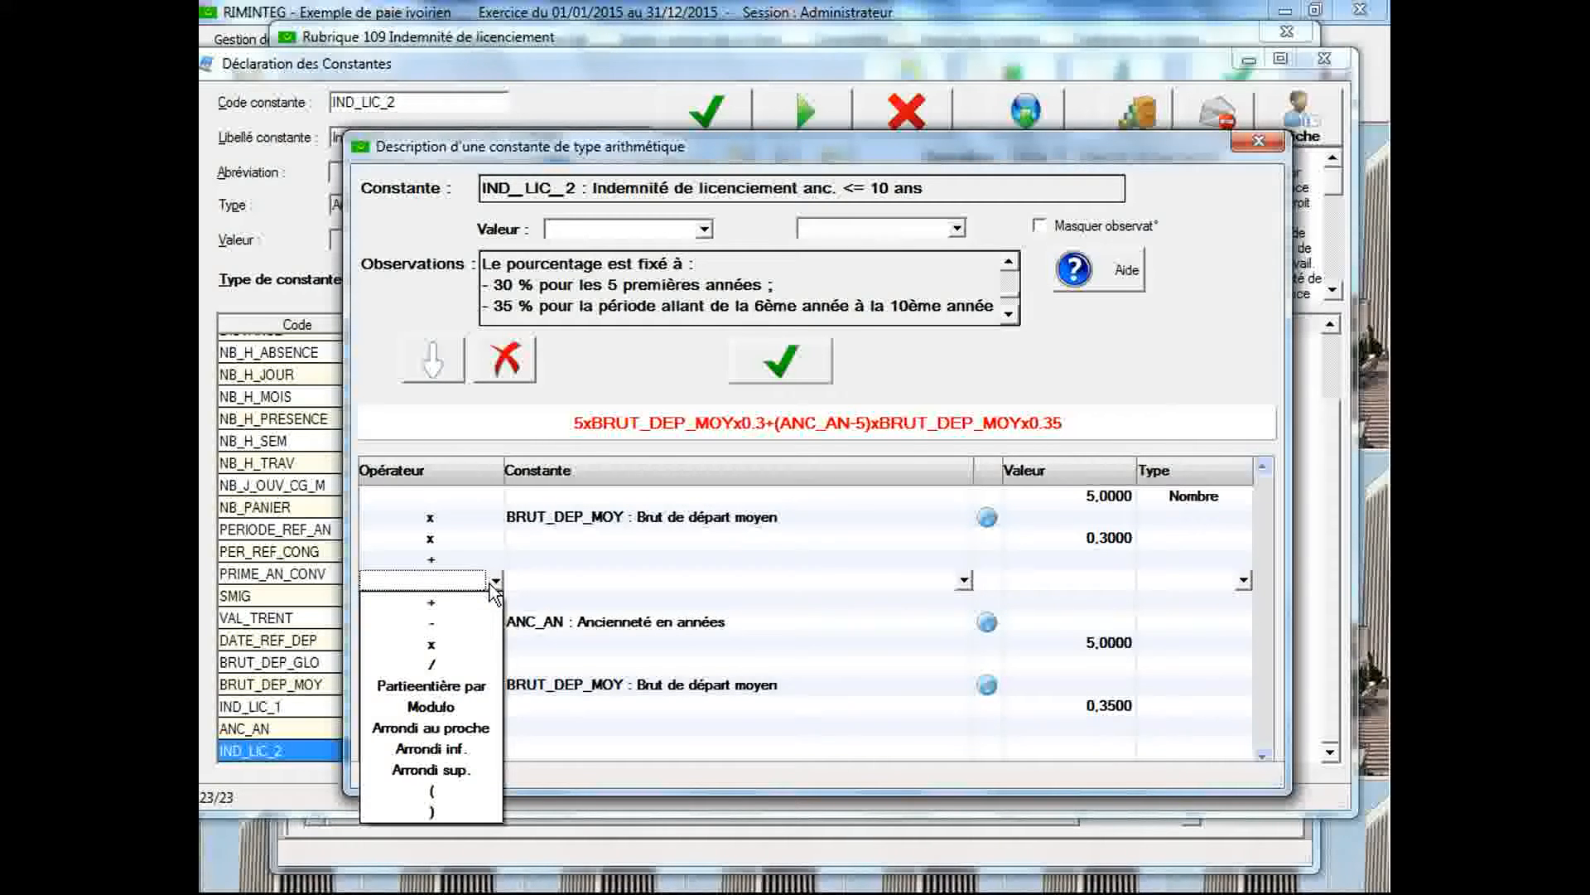
left_click(454, 784)
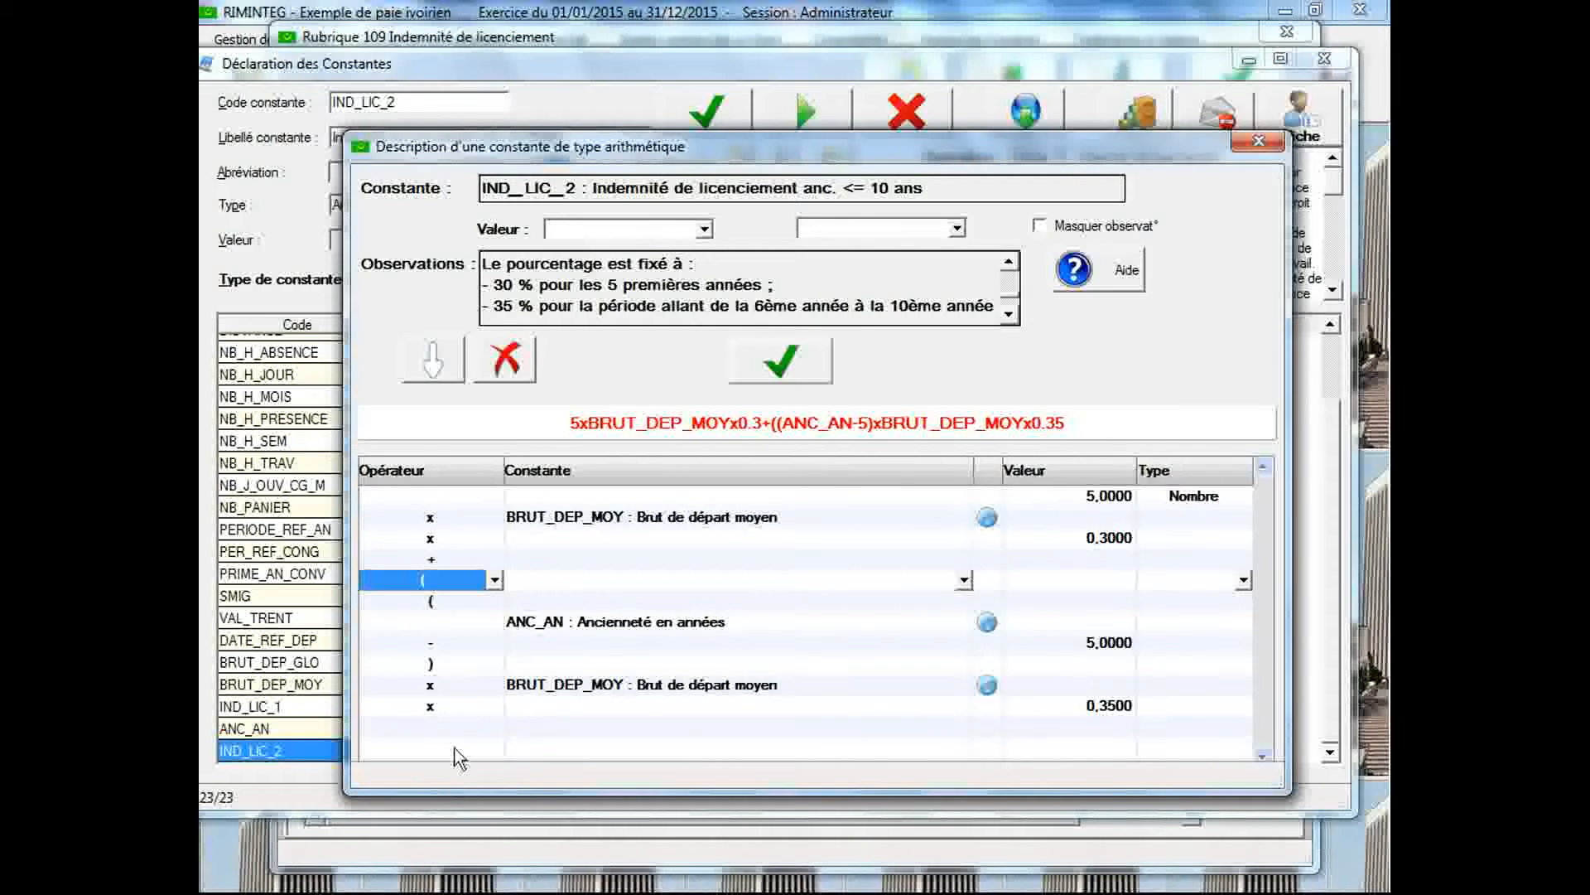
left_click(495, 729)
left_click(495, 727)
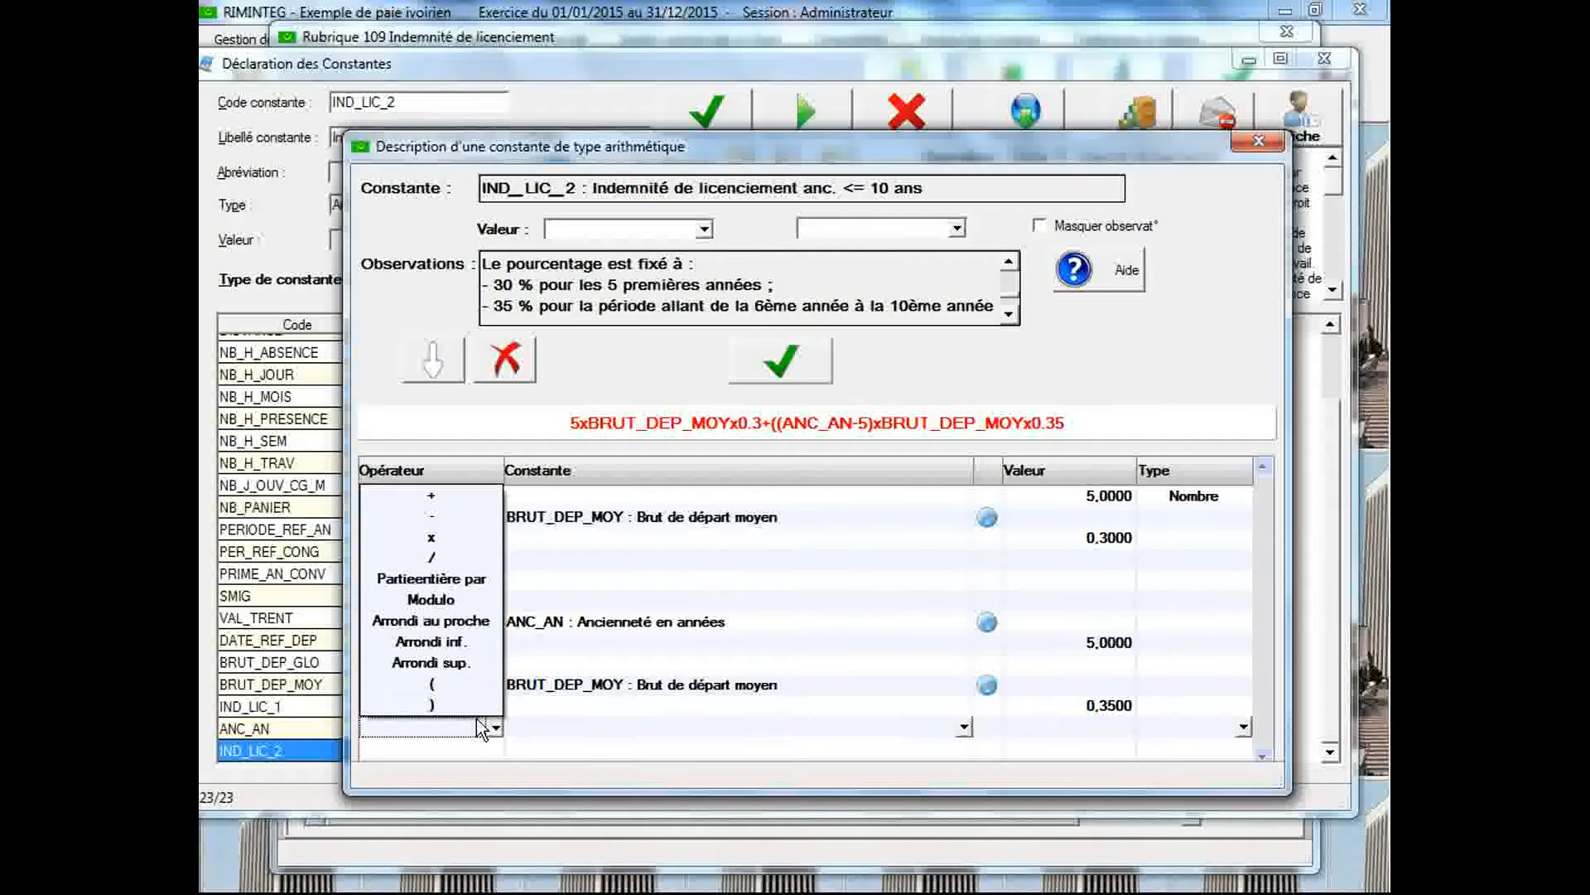
left_click(465, 707)
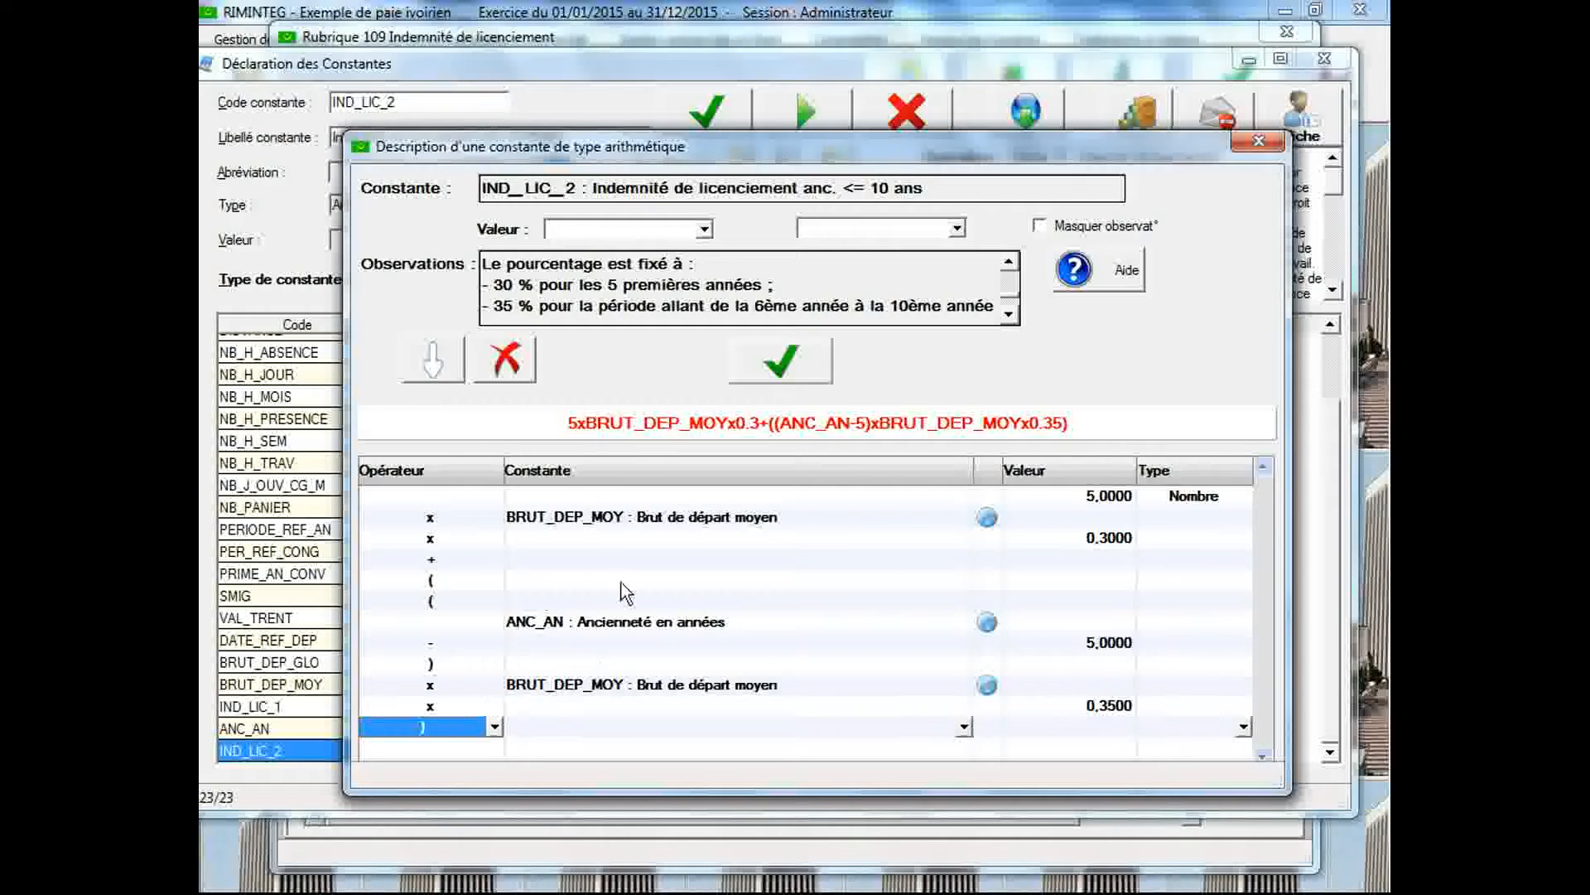
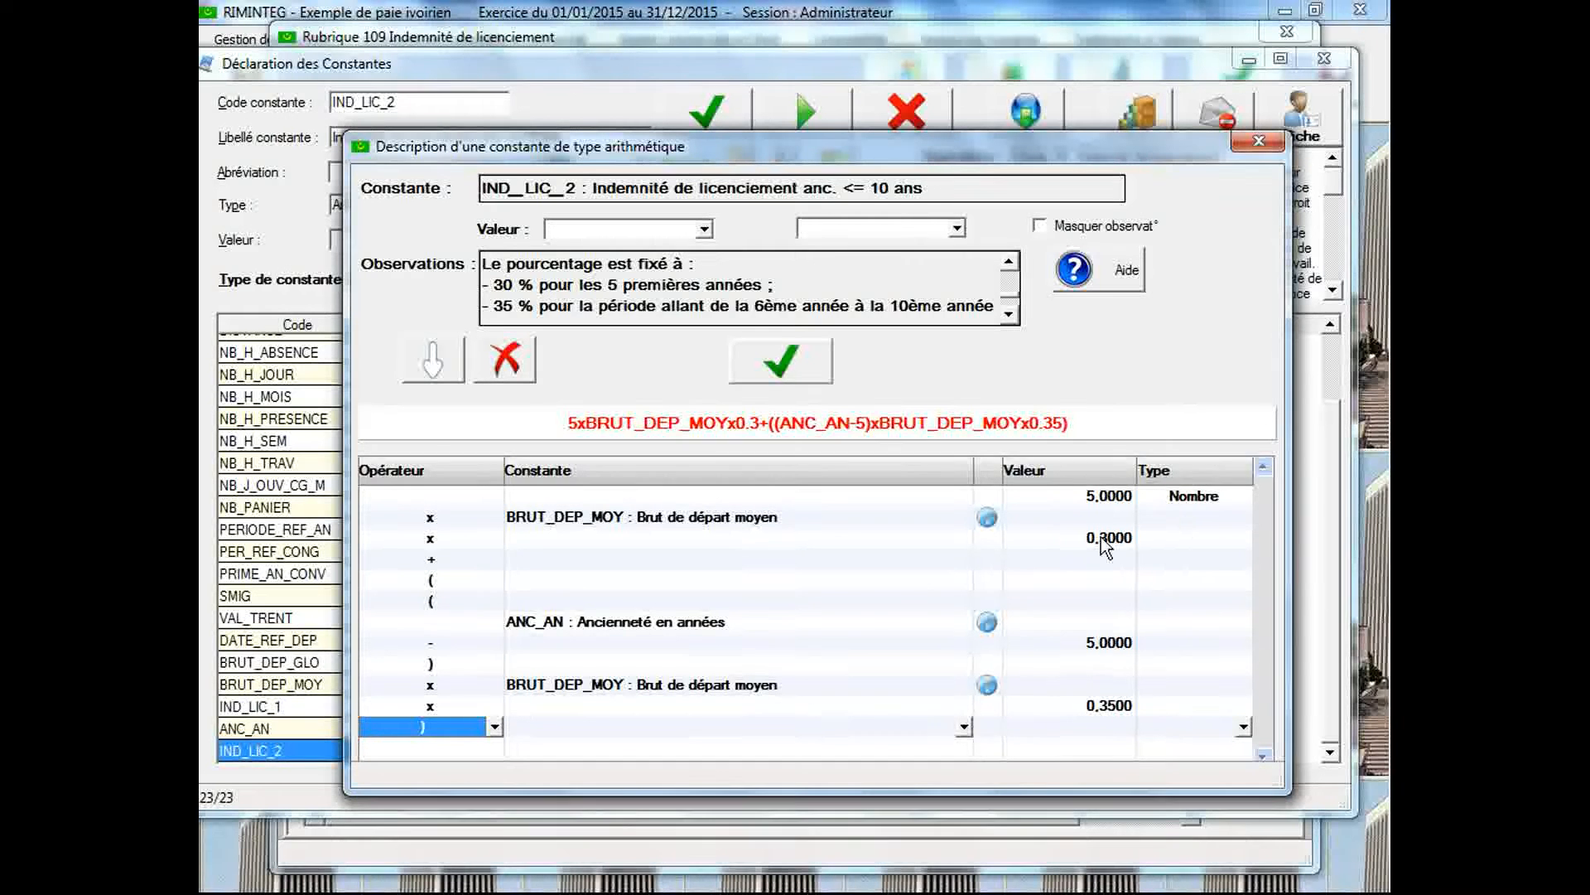
In the formula's first bracket, assign the type Base to BRUT_DEP_MOY and Taux to the 0.3 value
left_click(1201, 514)
left_click(1201, 514)
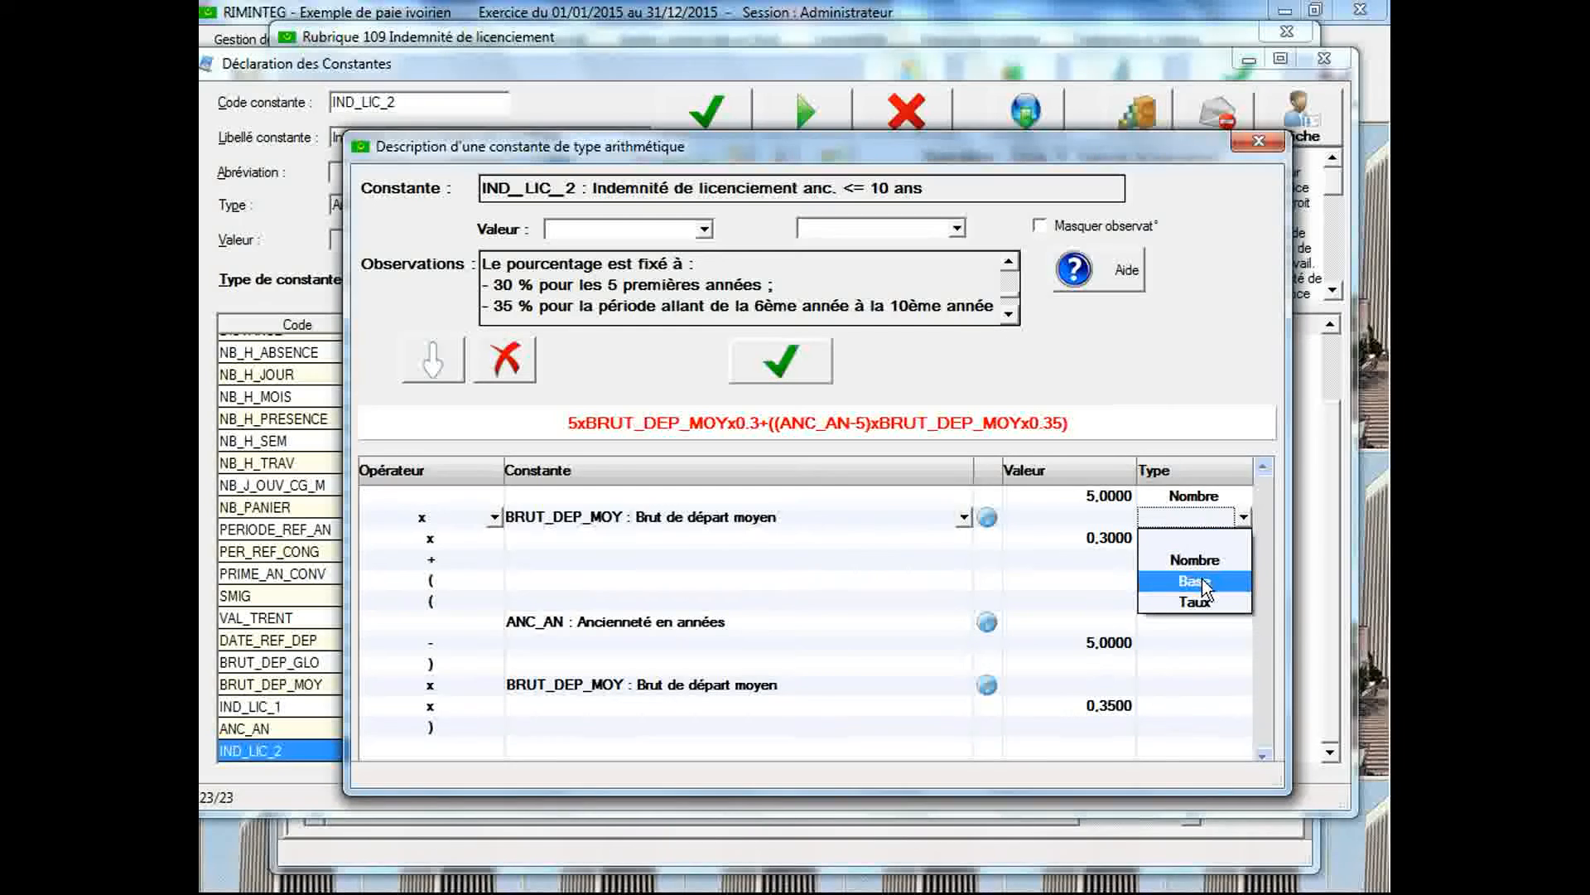
left_click(1201, 580)
left_click(1196, 537)
left_click(1196, 532)
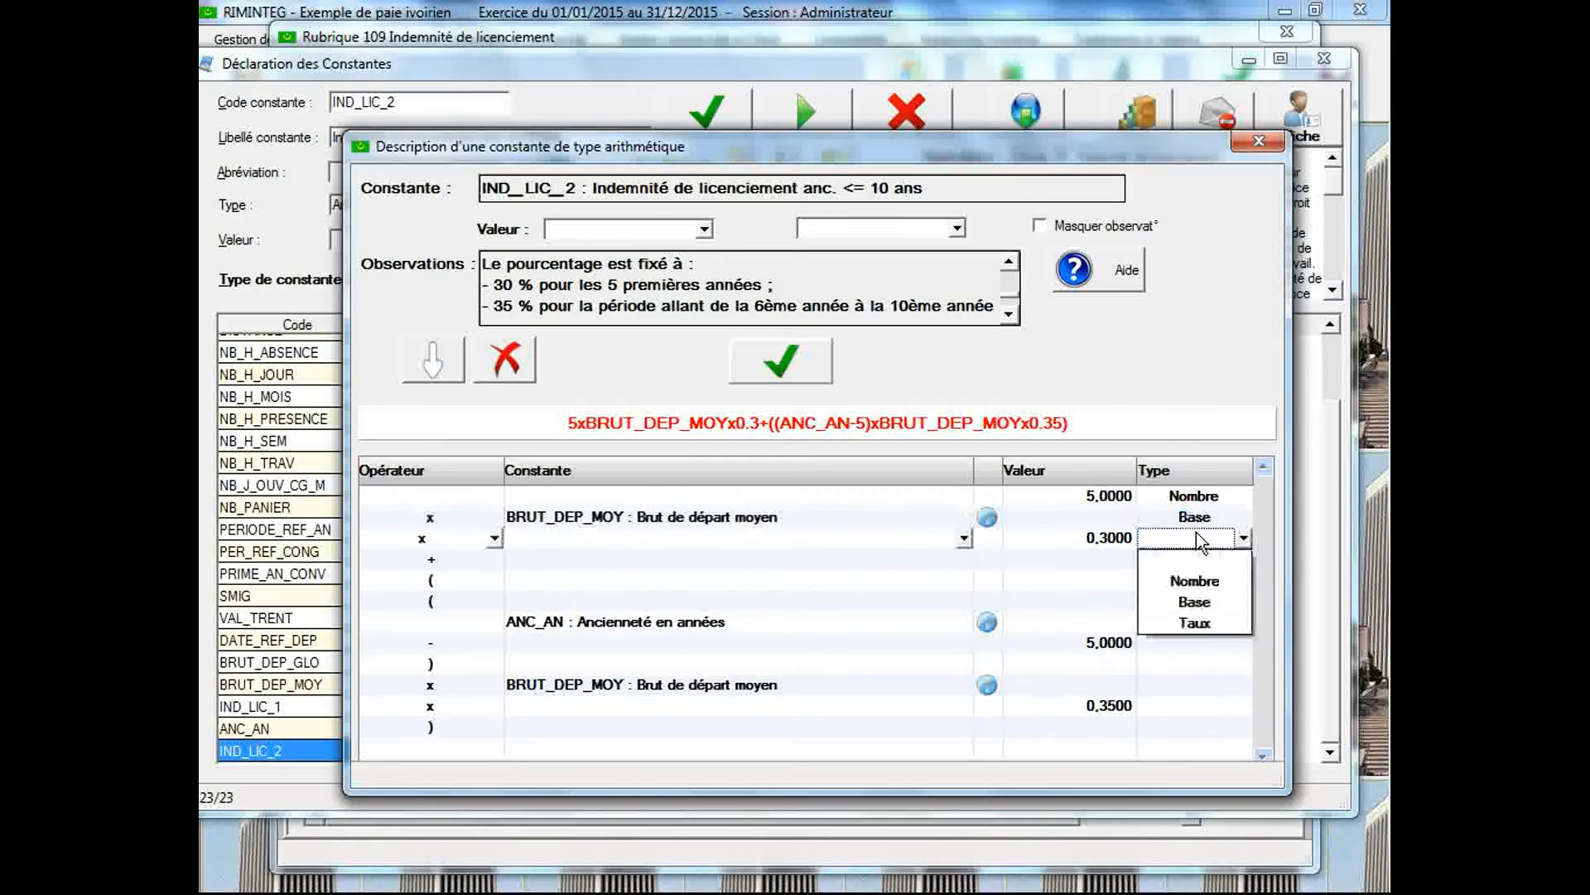
left_click(1202, 624)
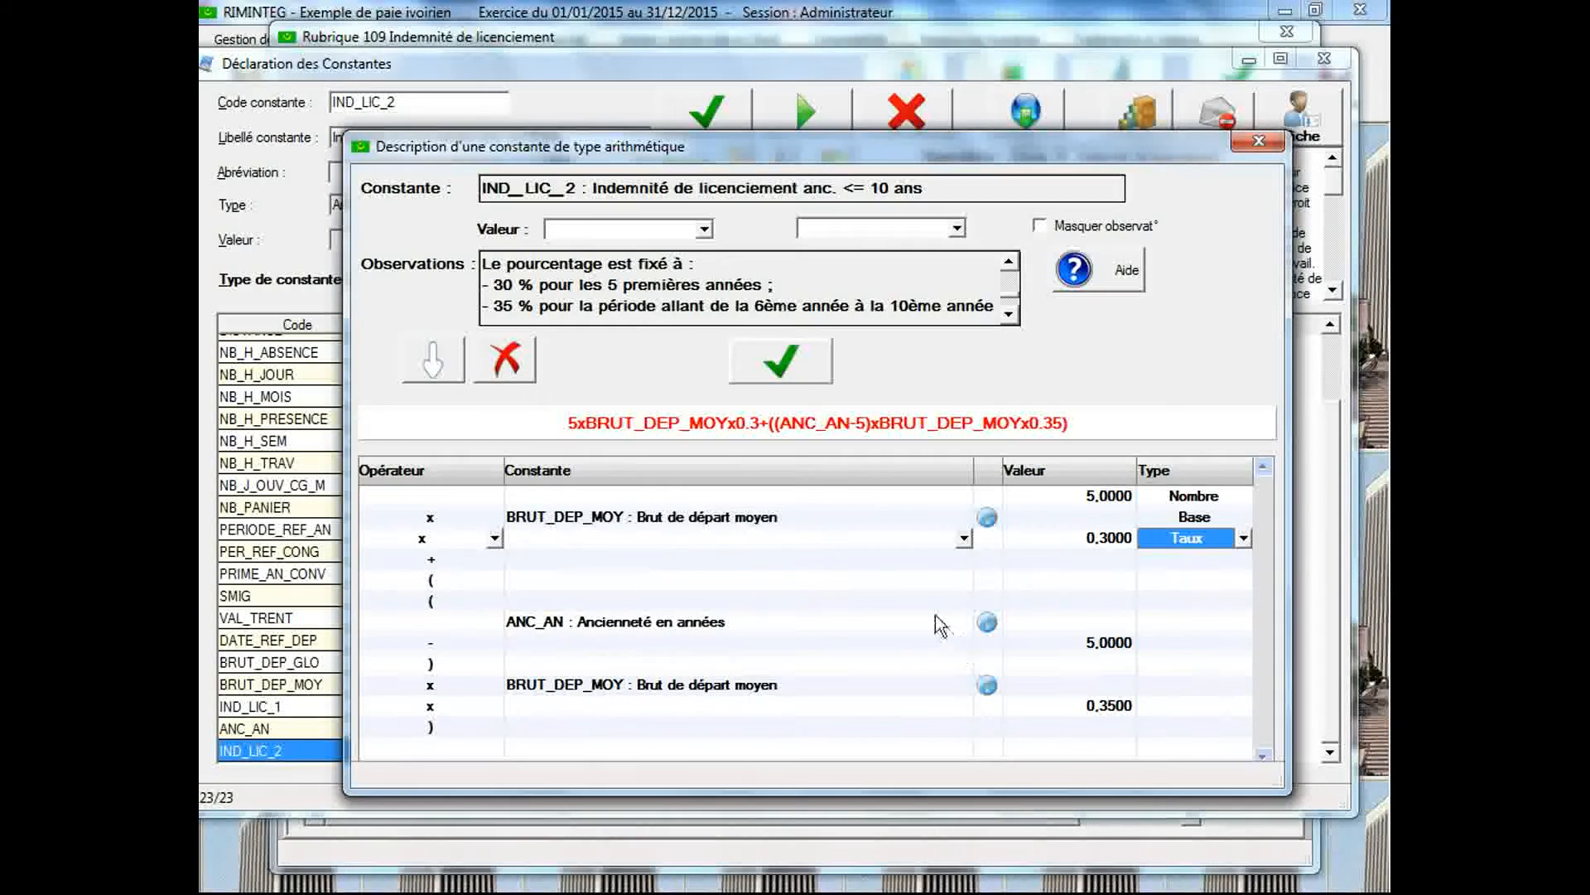
Assign Nombre to the inner opening parenthesis, Base to the second BRUT_DEP_MOY and Taux to 0.35, saving and closing the formula
left_click(1173, 600)
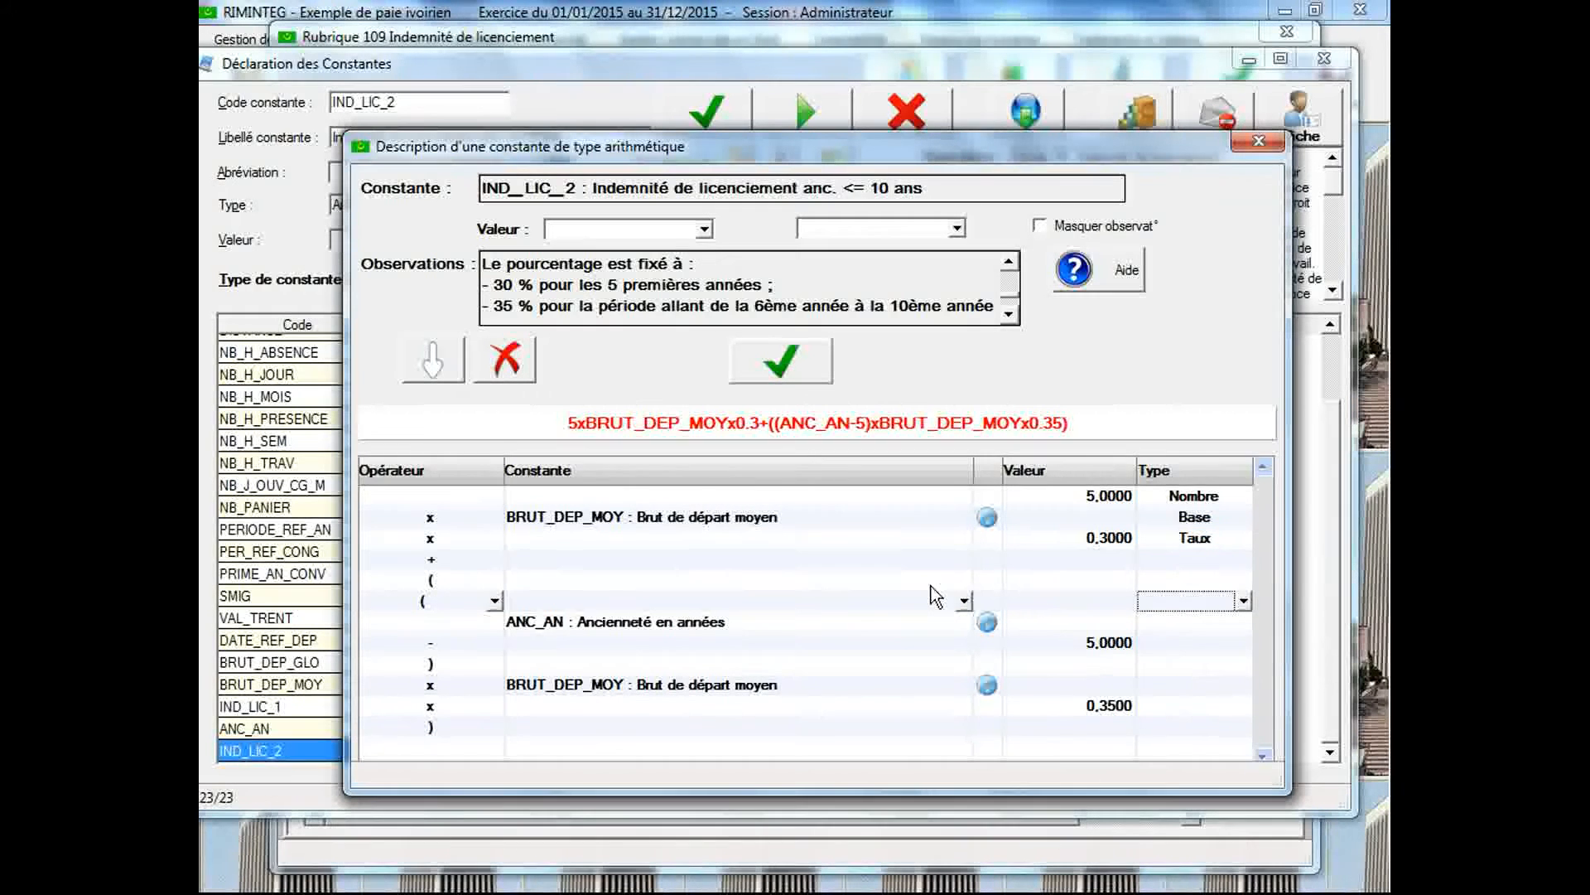
left_click(1189, 603)
left_click(1190, 649)
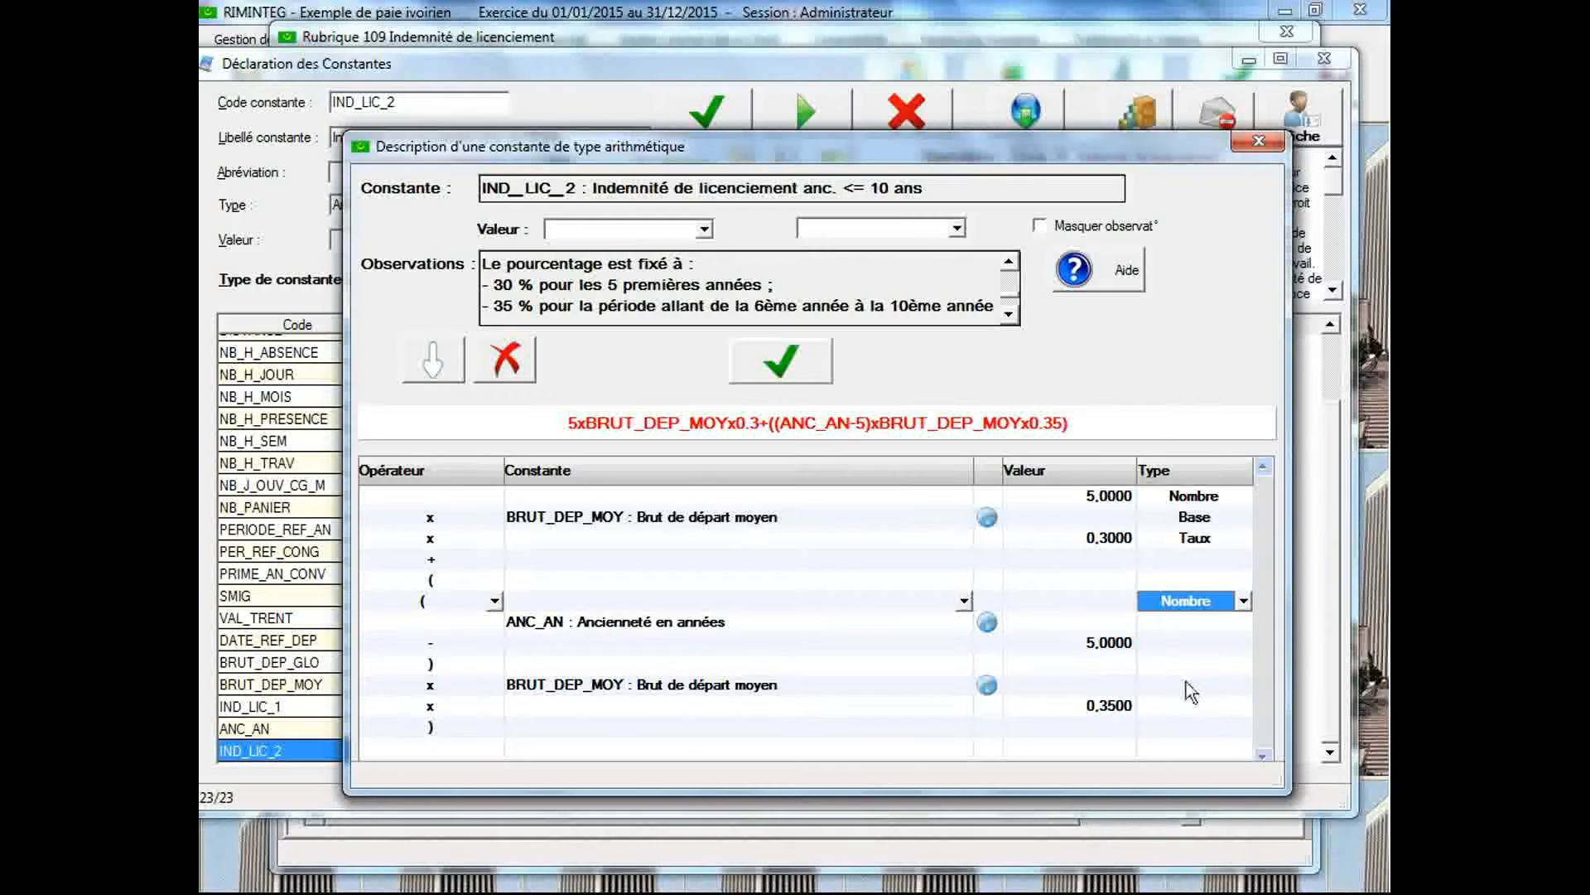
left_click(1185, 683)
left_click(1186, 684)
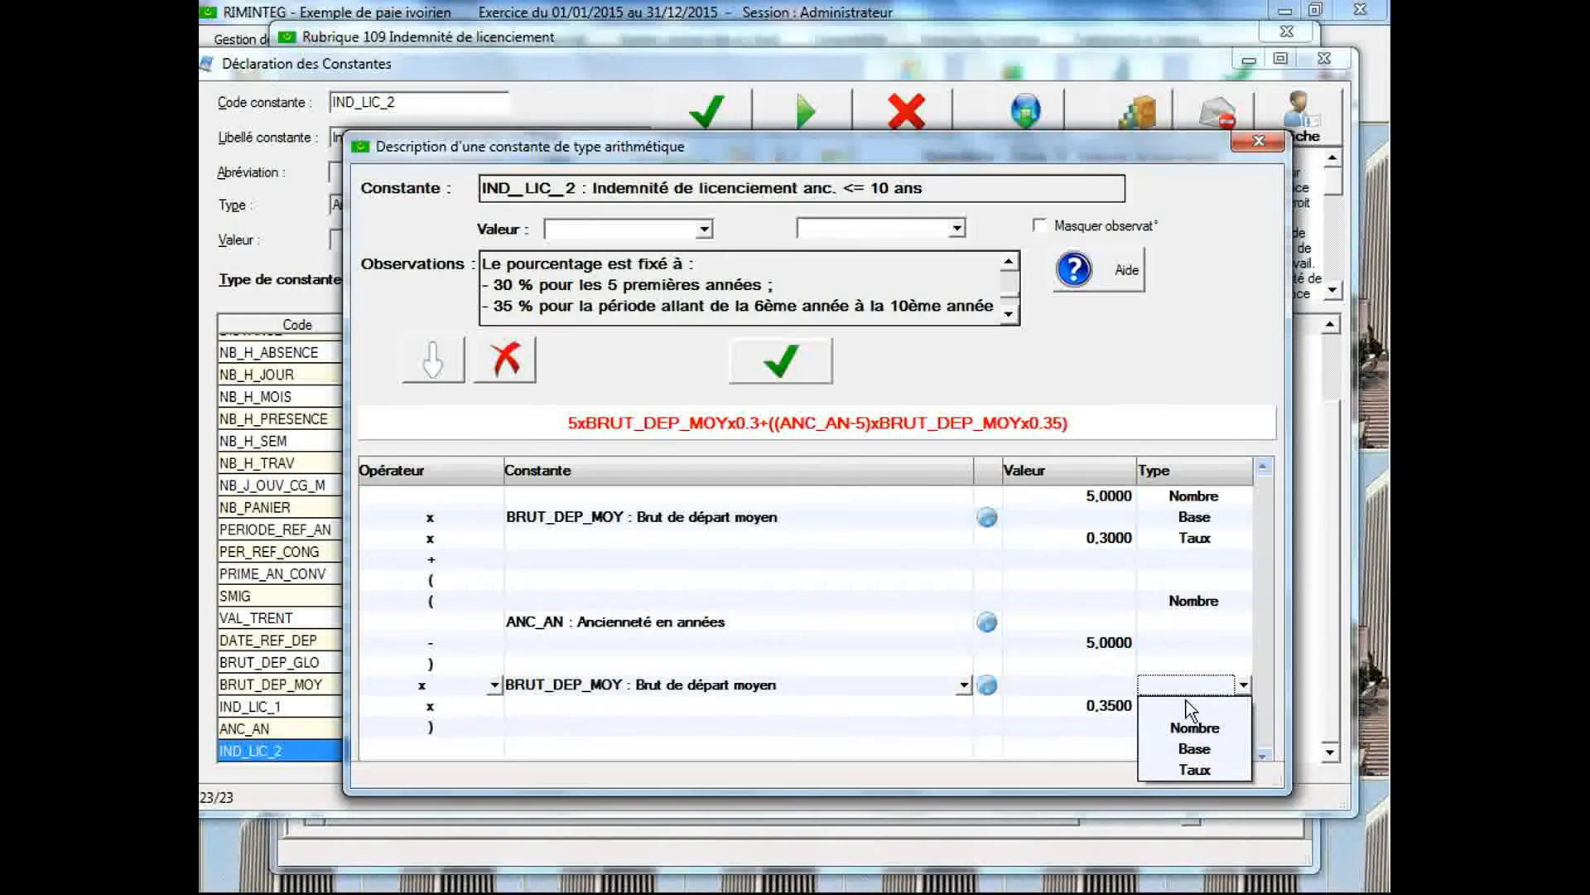
left_click(1194, 746)
left_click(1188, 709)
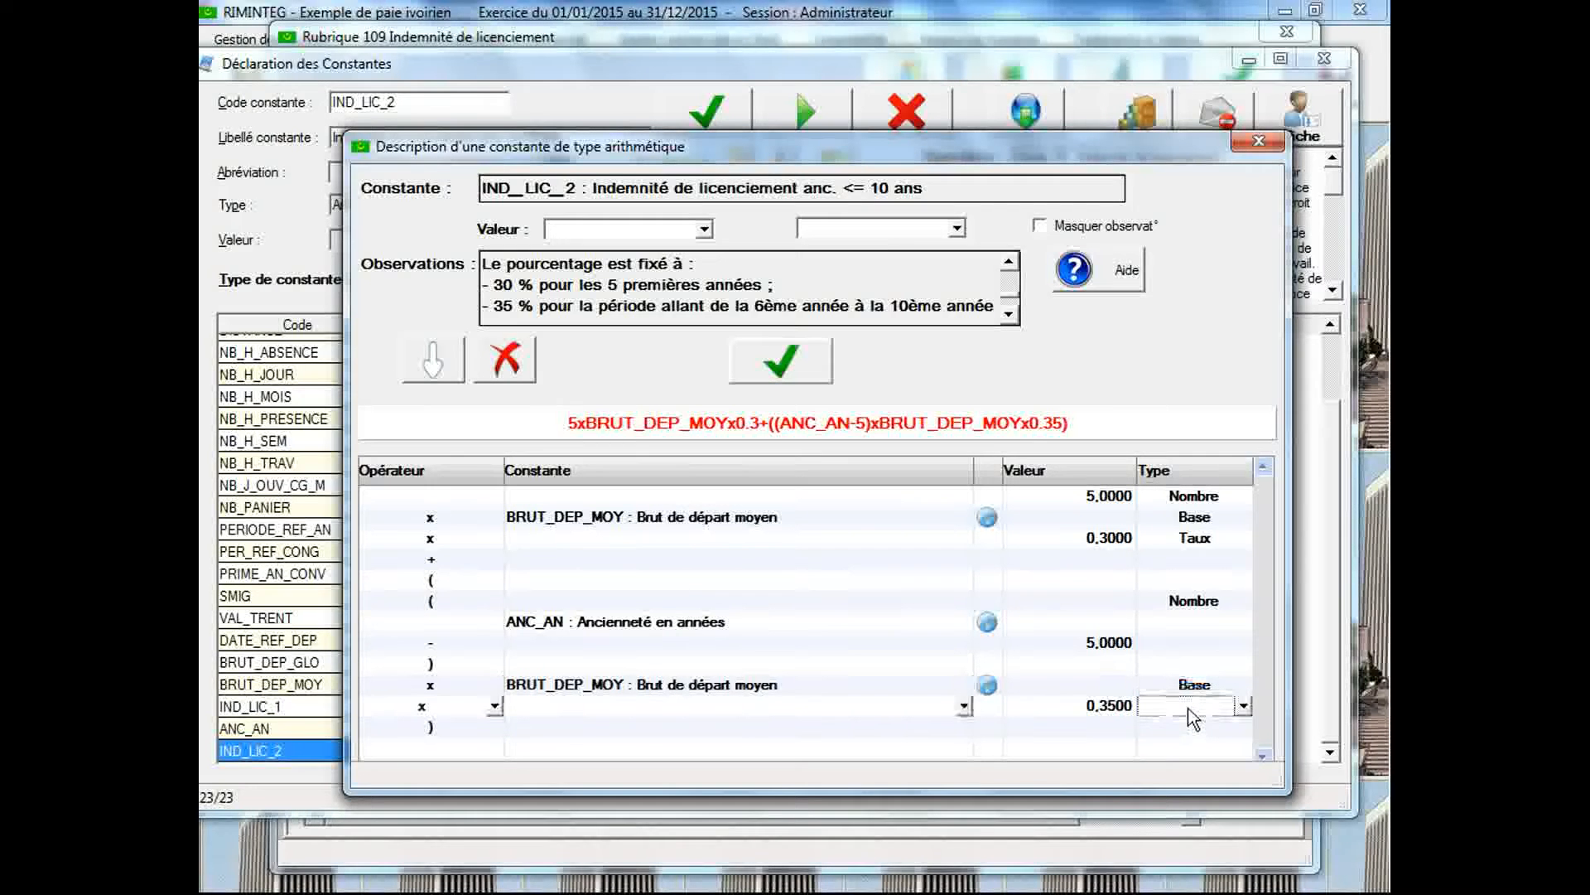
left_click(1188, 708)
left_click(1199, 784)
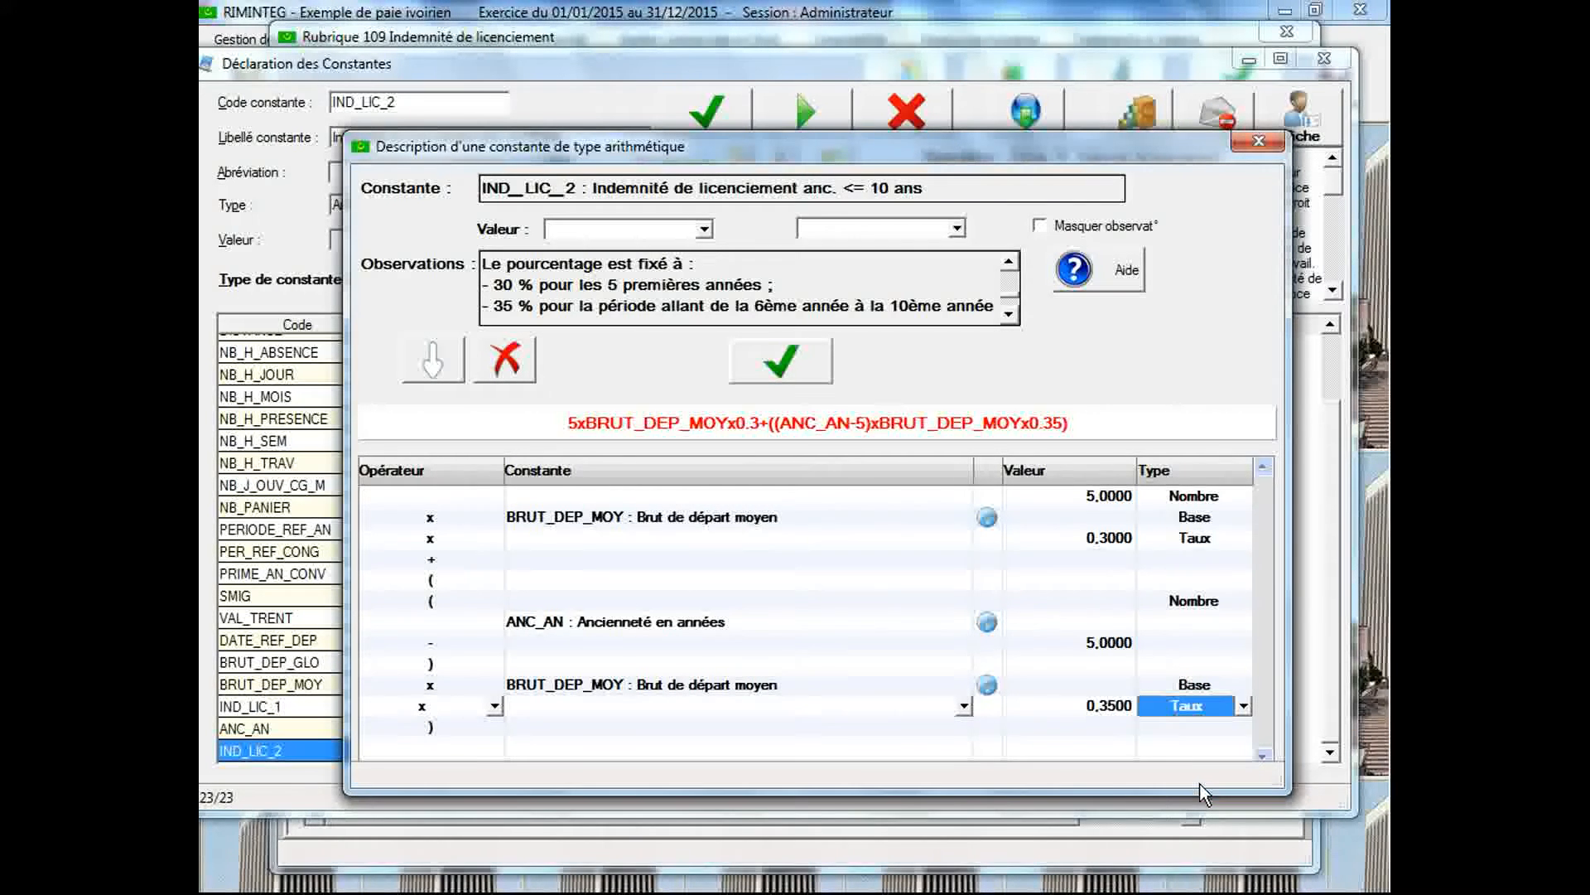
left_click(786, 373)
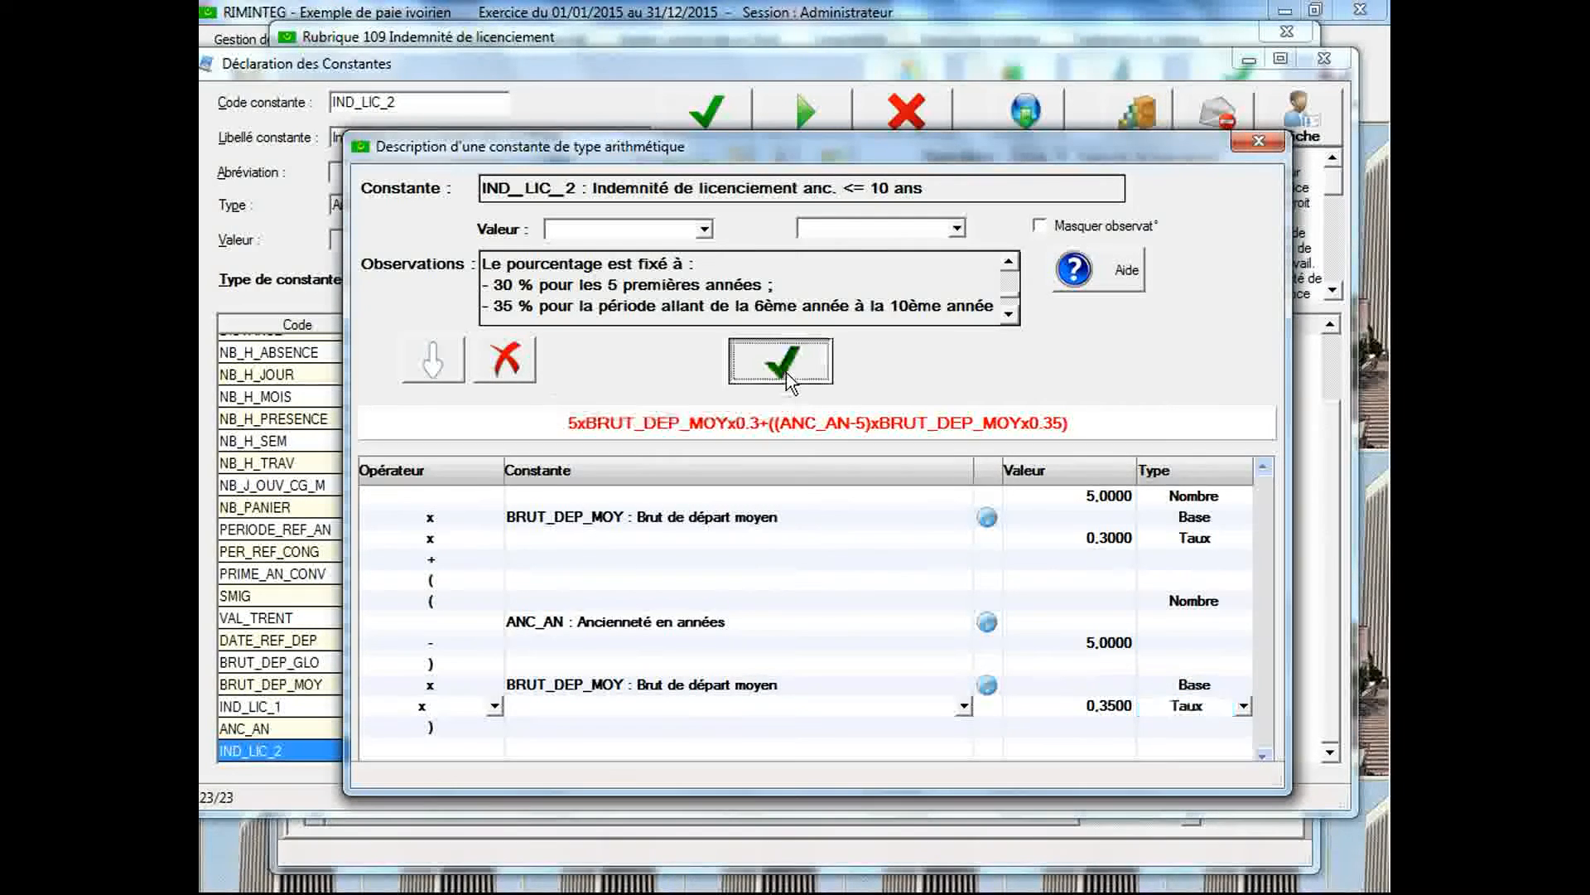
left_click(818, 507)
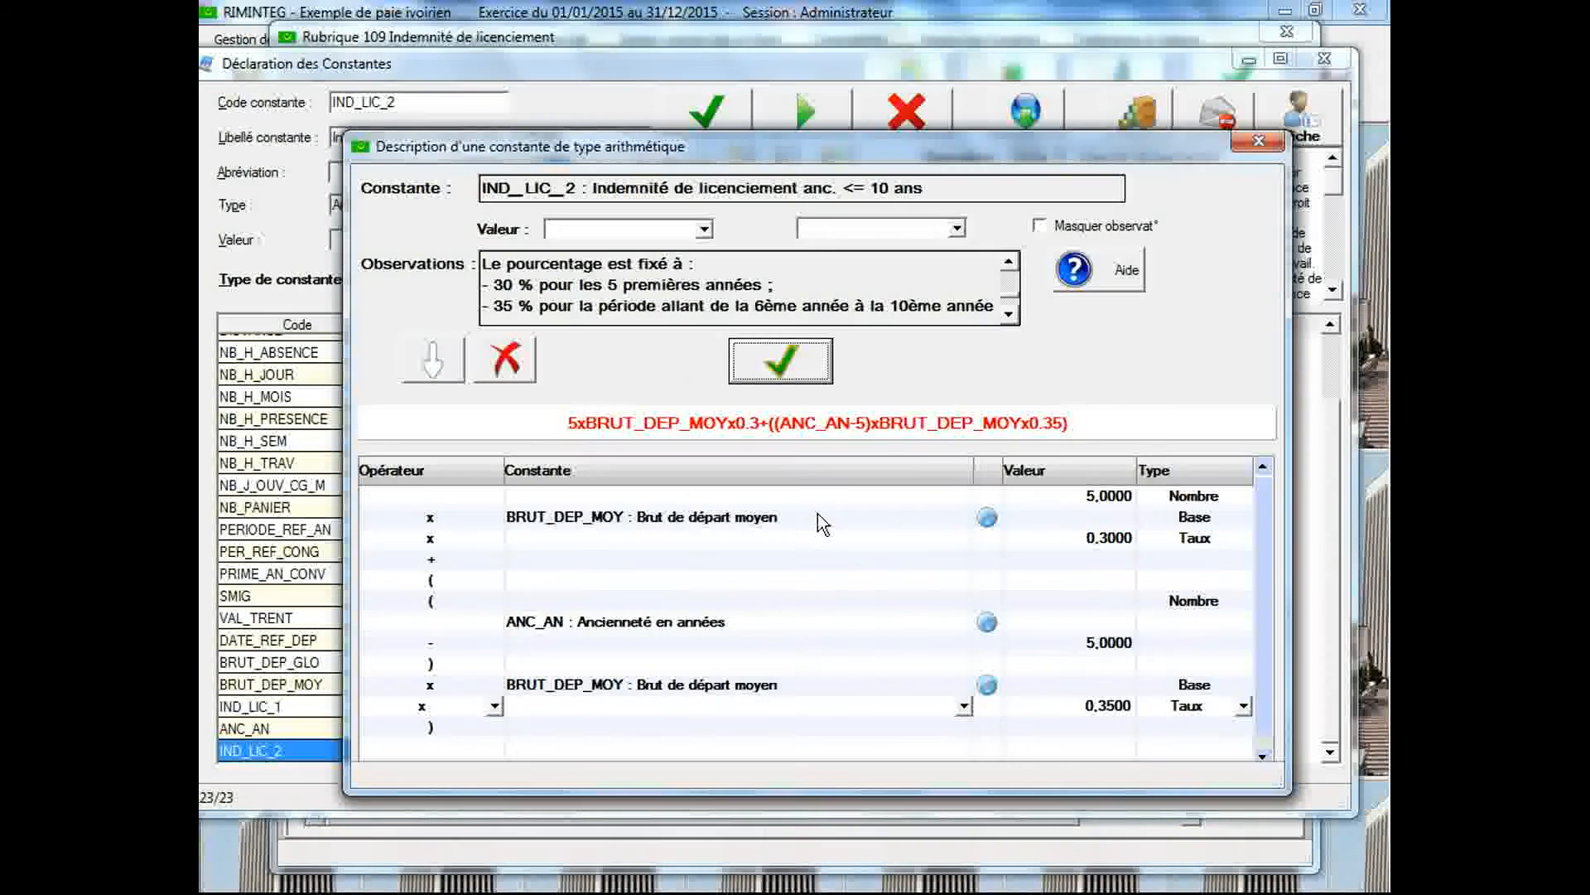
left_click(1258, 142)
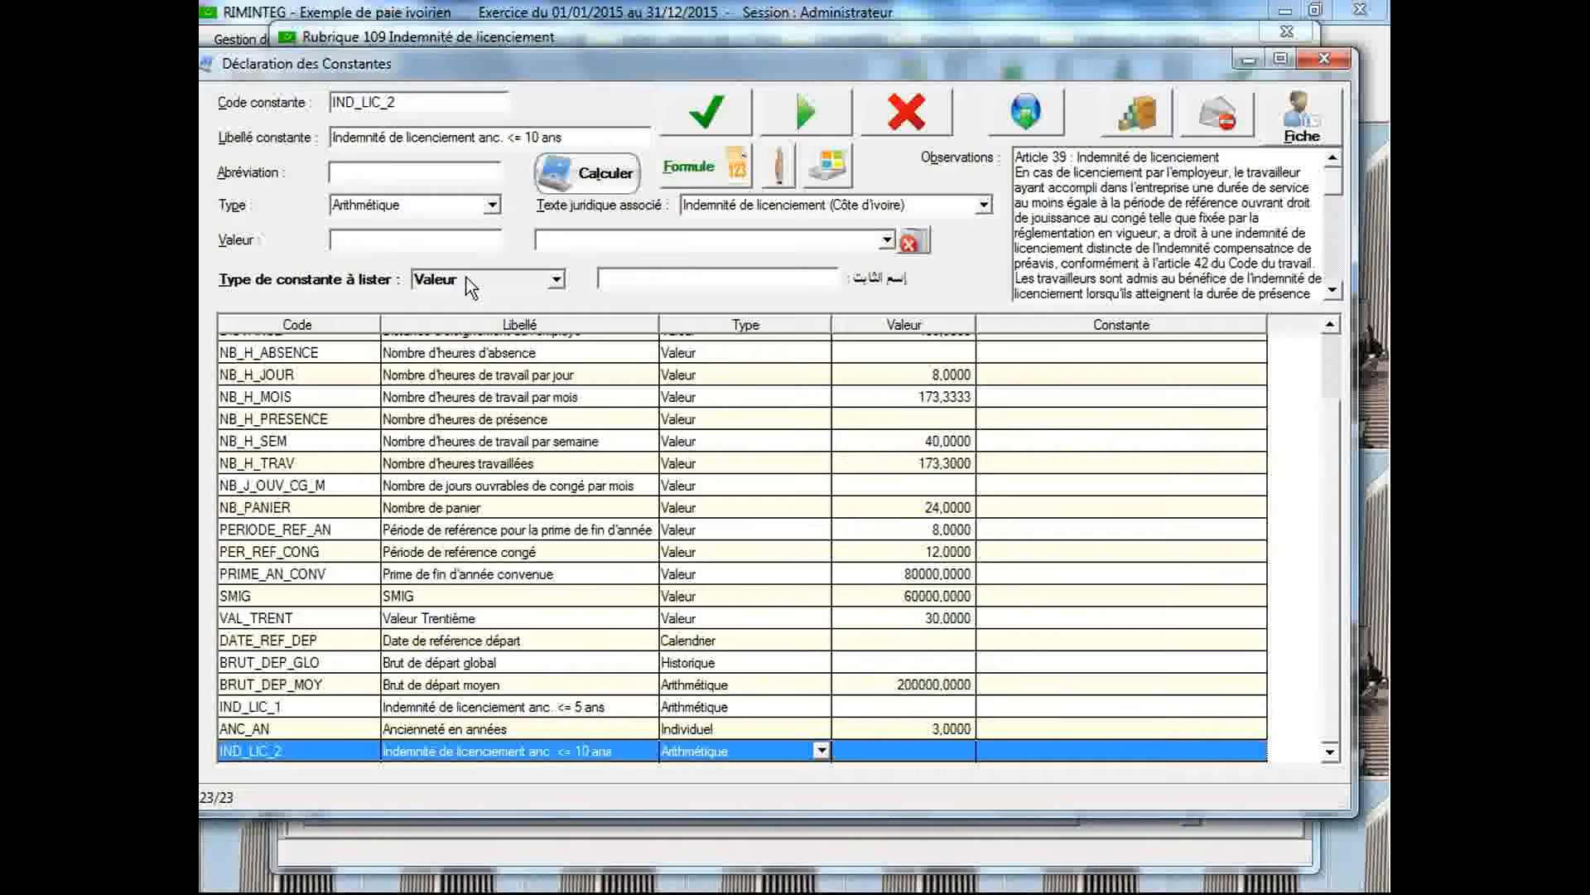
Set the value of the constant ANC_AN (Ancienneté en années) to 8 and save it
left_click(476, 727)
double_click(471, 239)
type("8")
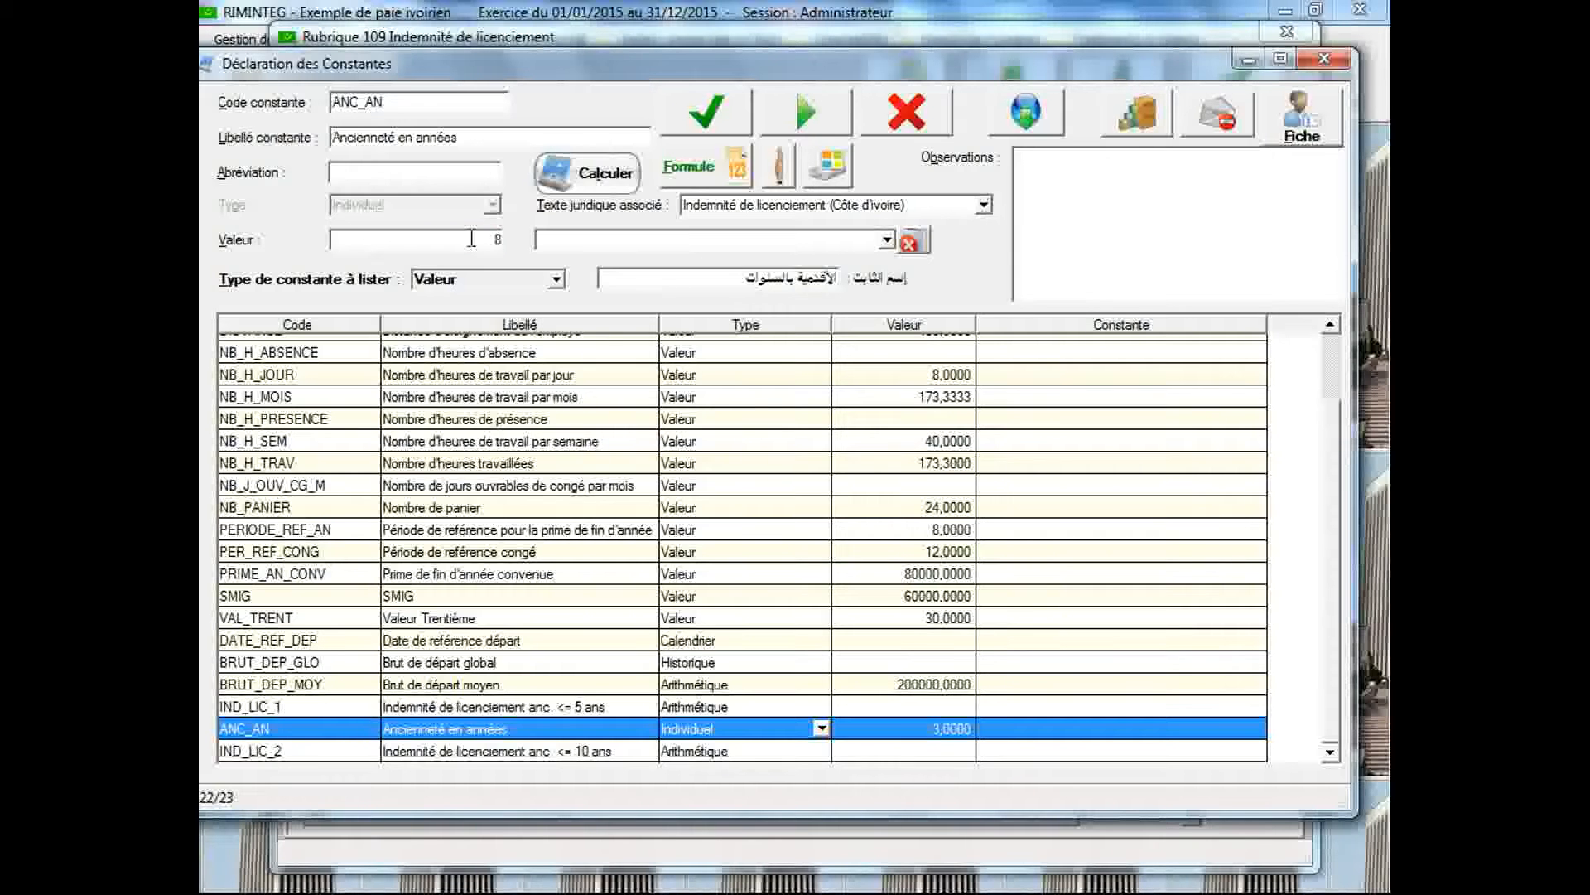
left_click(688, 121)
Calculate the constant IND_LIC_2 with its detail displayed, examine the breakdown by bracket, and close the detail
left_click(605, 172)
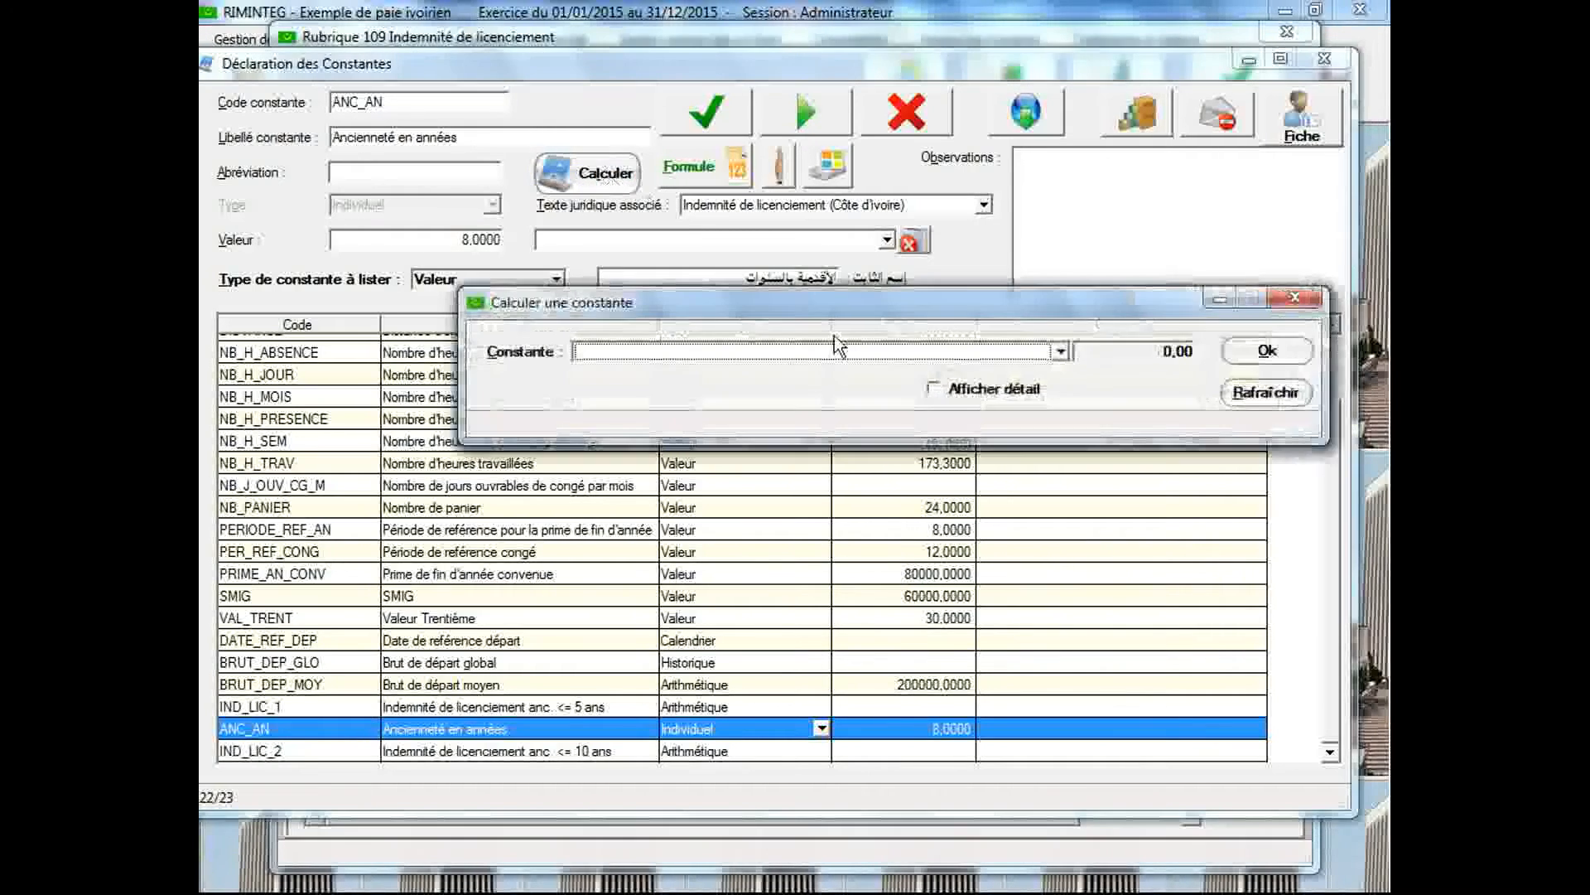
left_click(1007, 286)
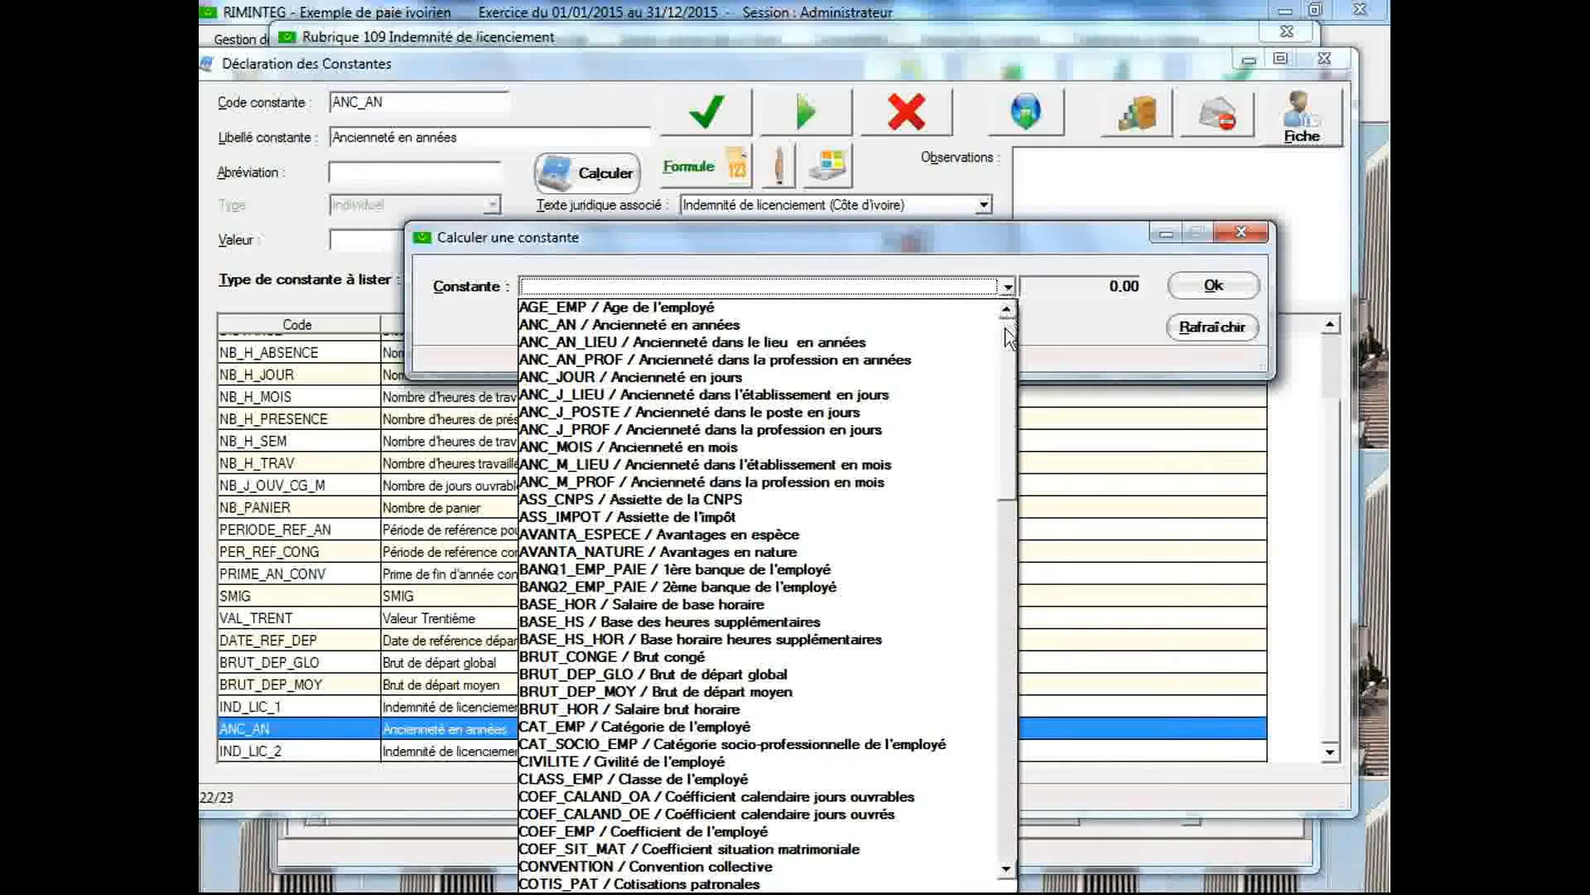
left_click_drag(1006, 329, 1009, 571)
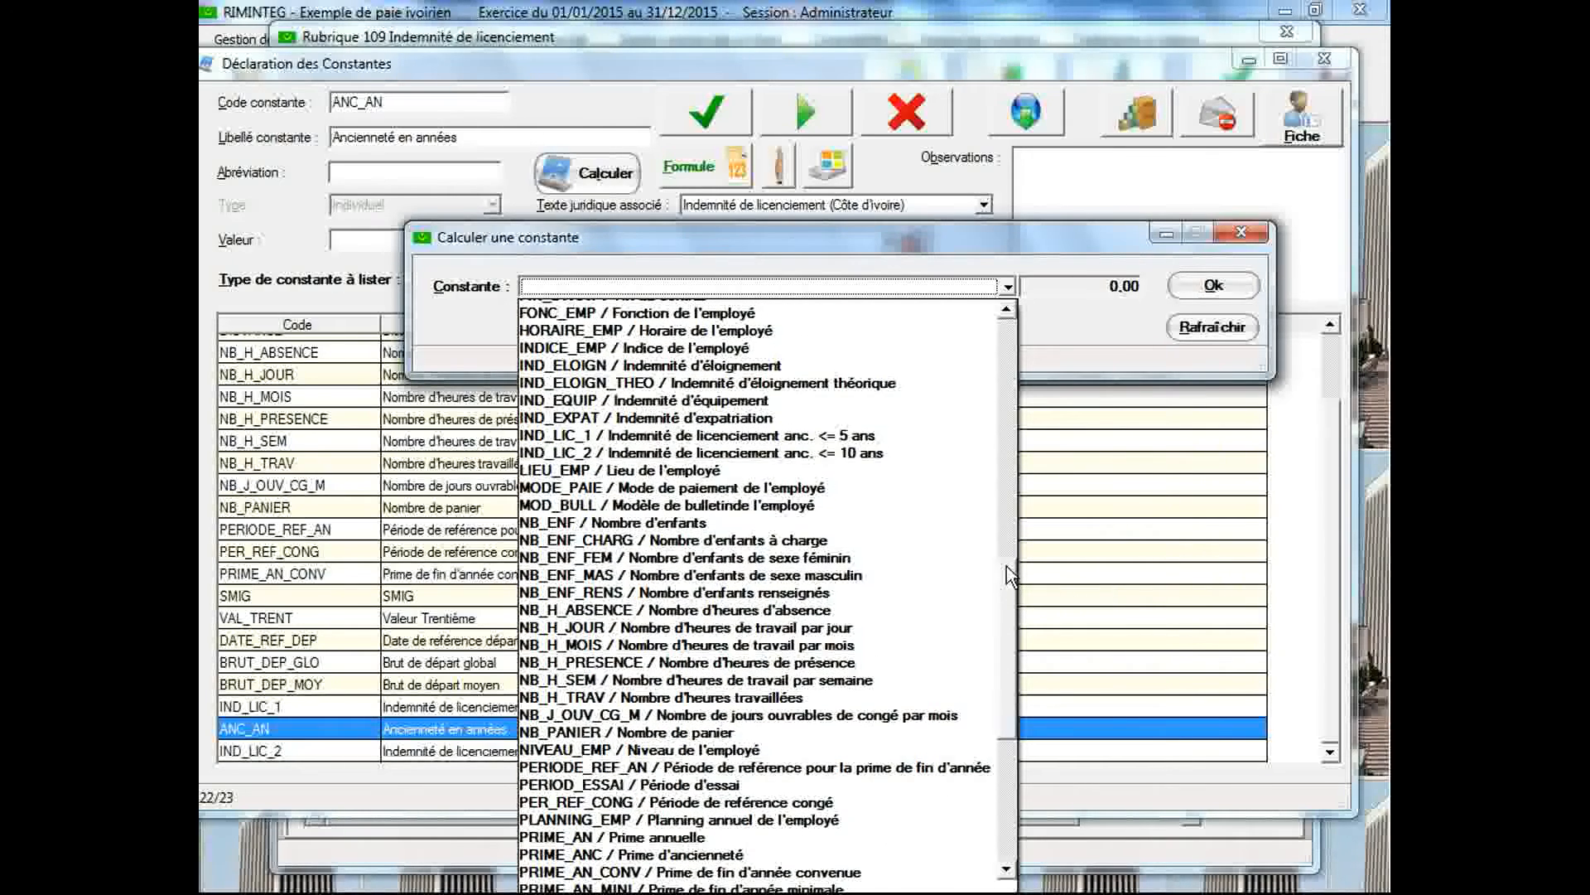
left_click(863, 454)
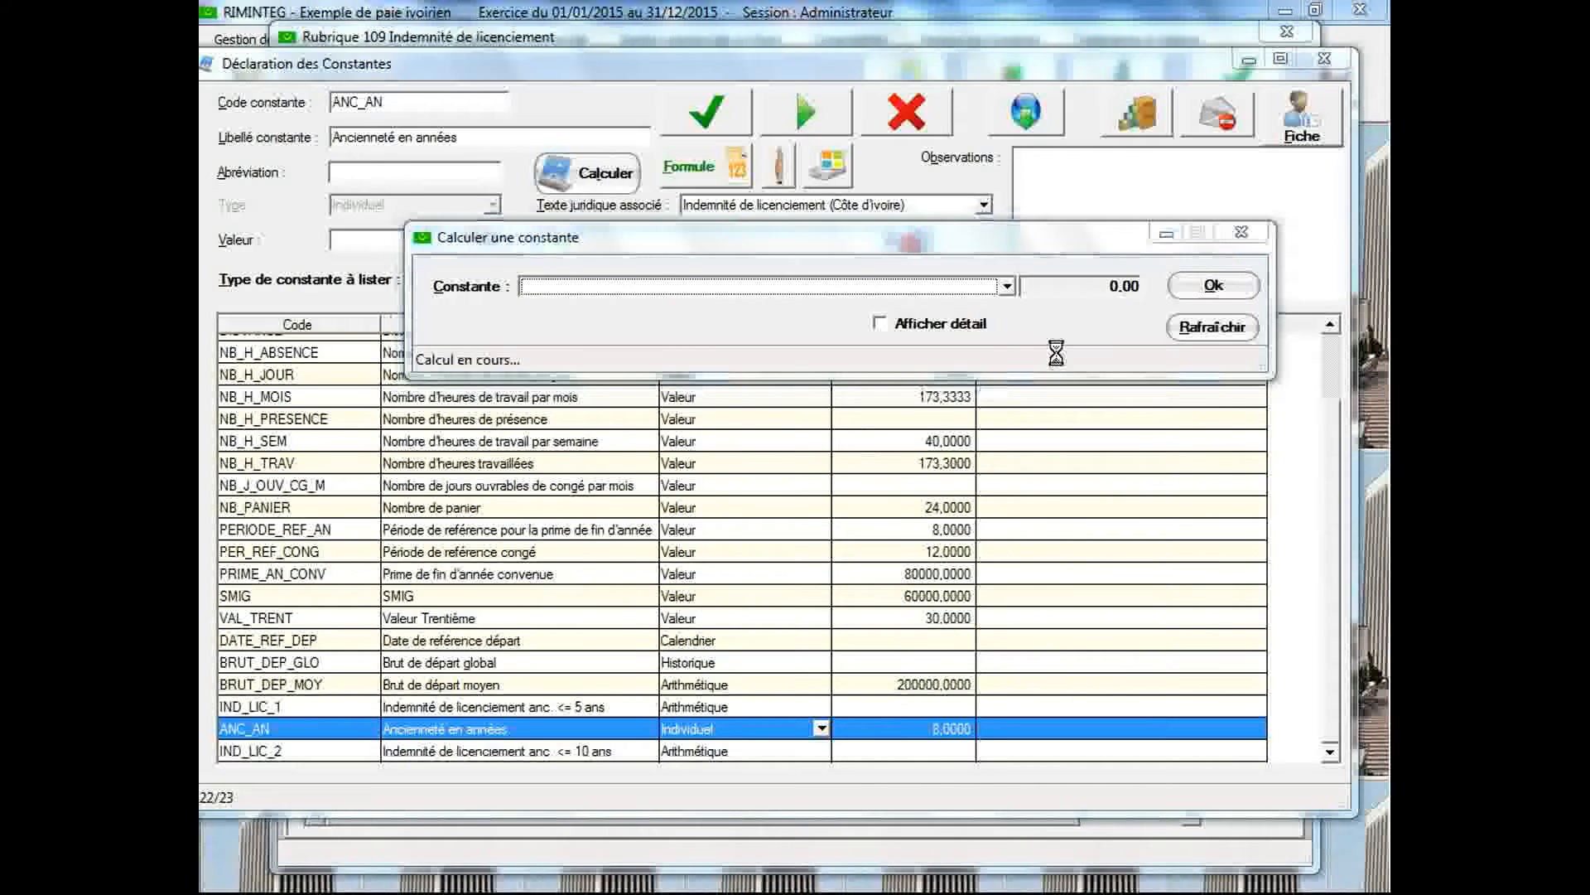
left_click(881, 324)
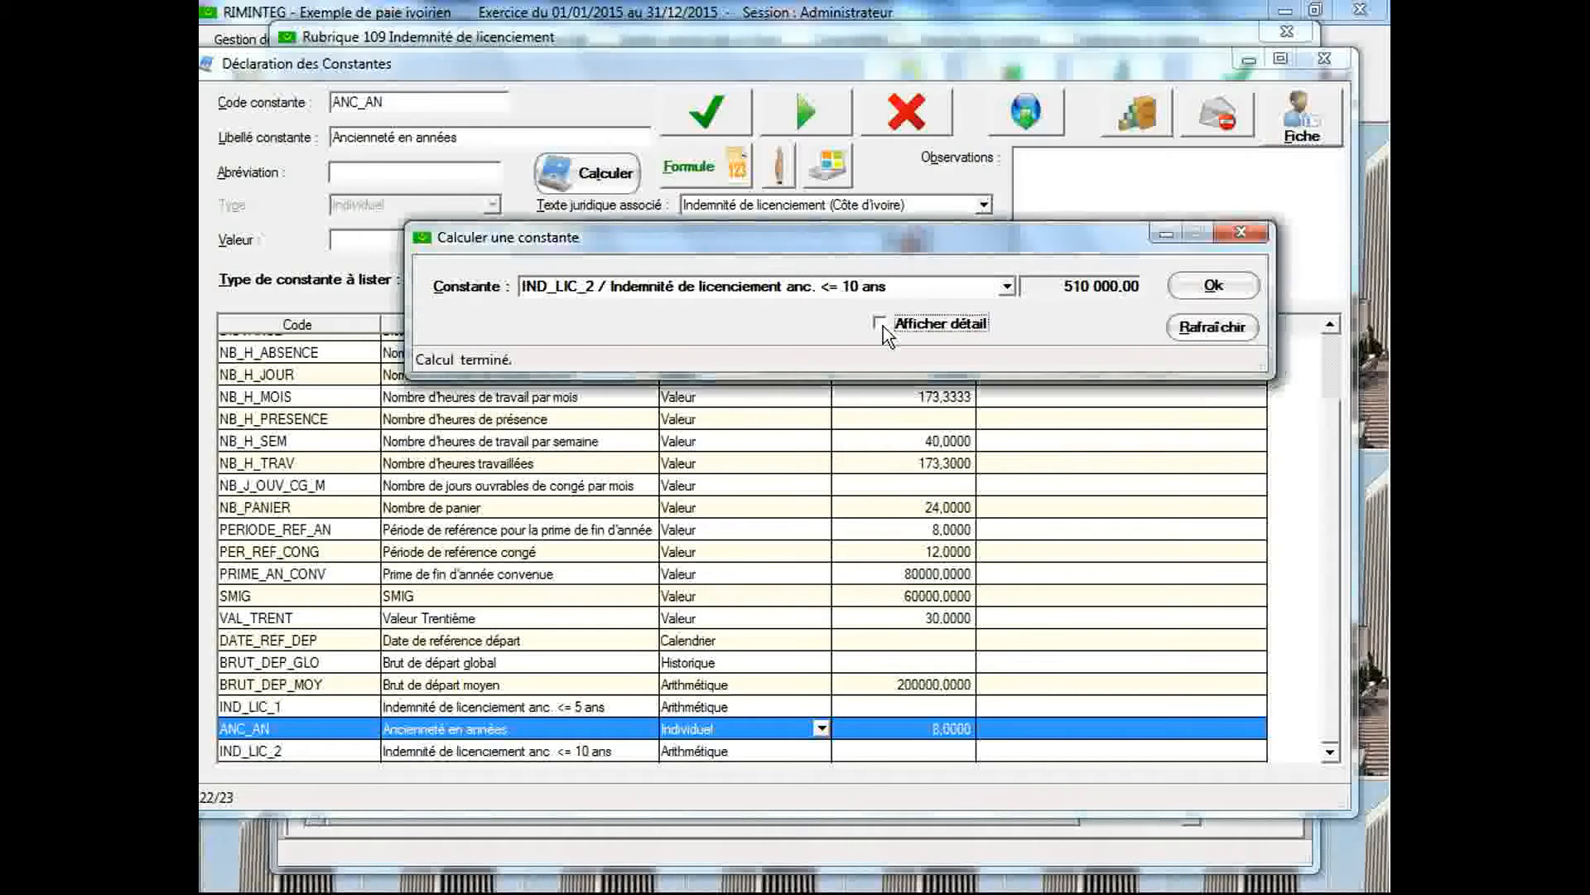
left_click(1214, 285)
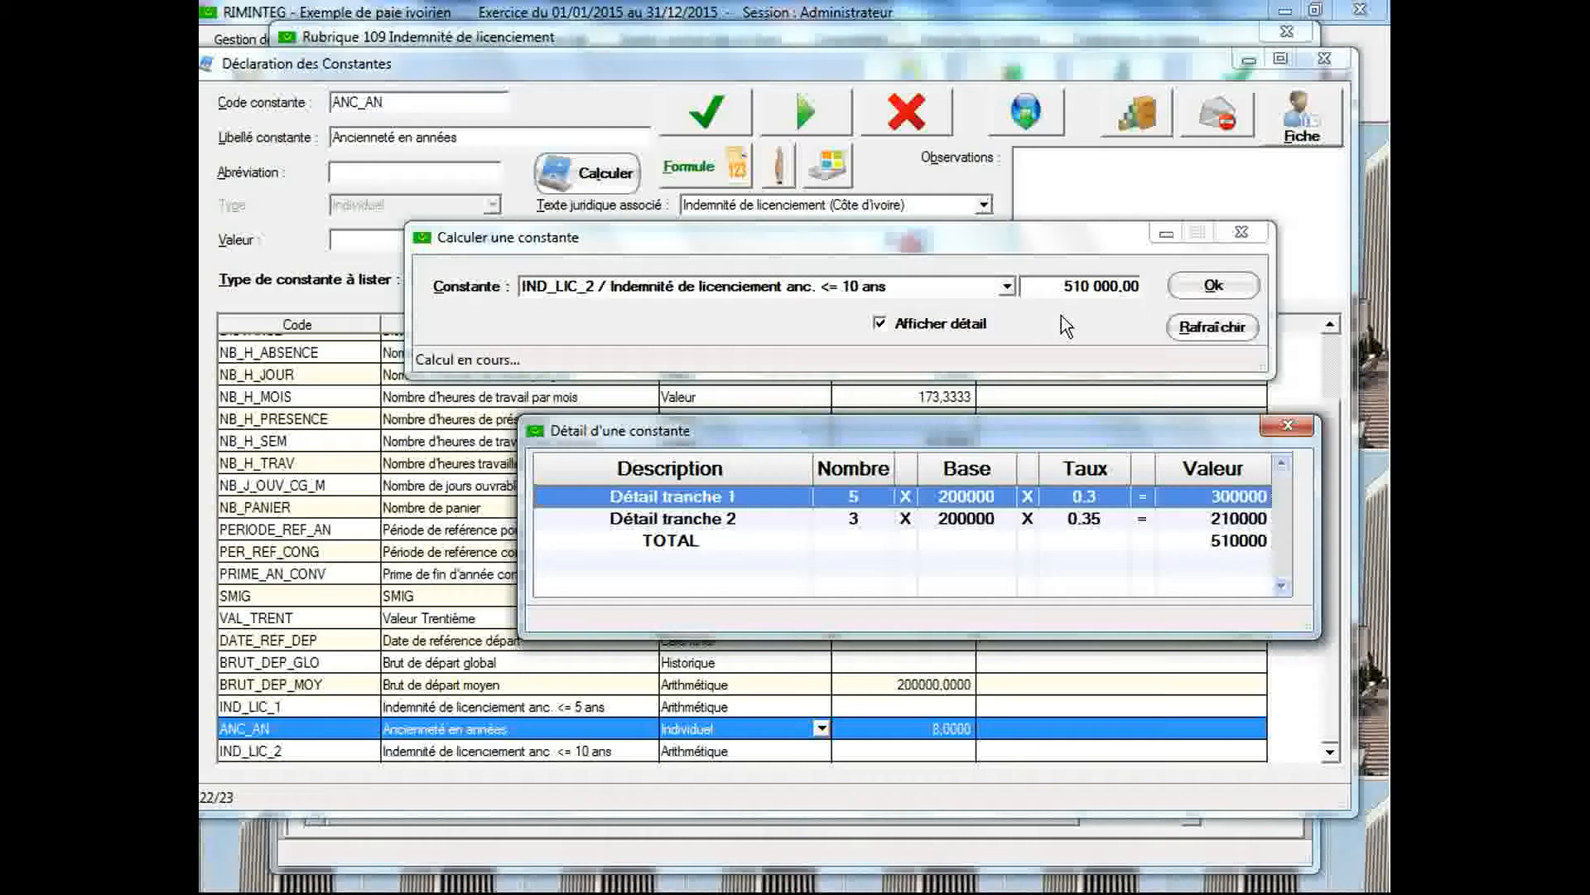
left_click(1289, 426)
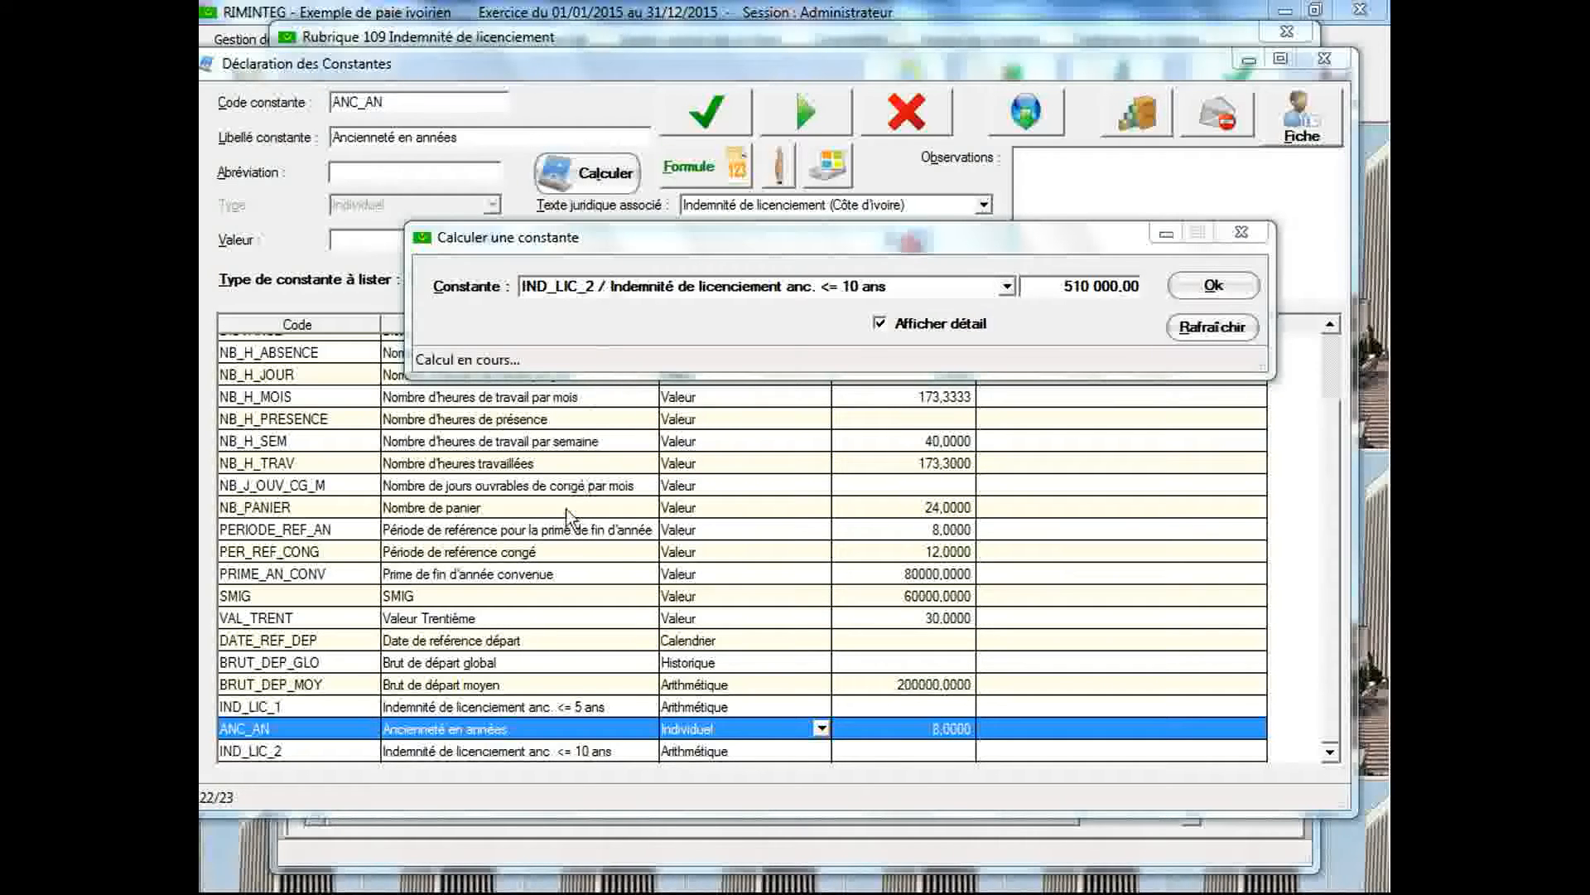
Set the value of BRUT_DEP_MOY to 300000, save it, and recalculate IND_LIC_2 with its detail
left_click(500, 686)
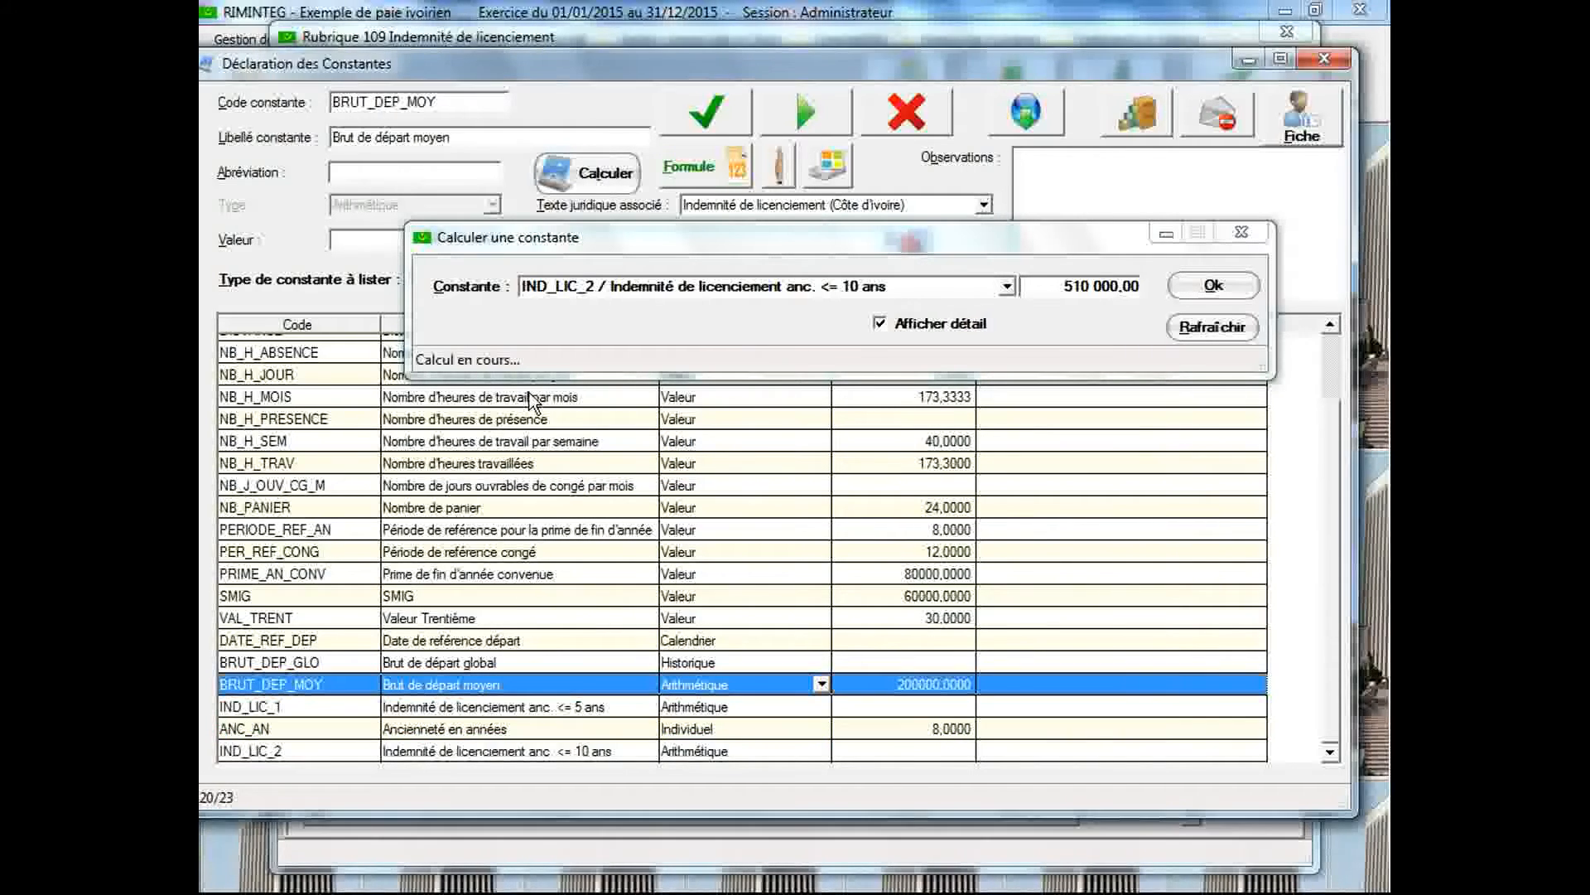
left_click_drag(554, 242, 560, 317)
left_click(450, 239)
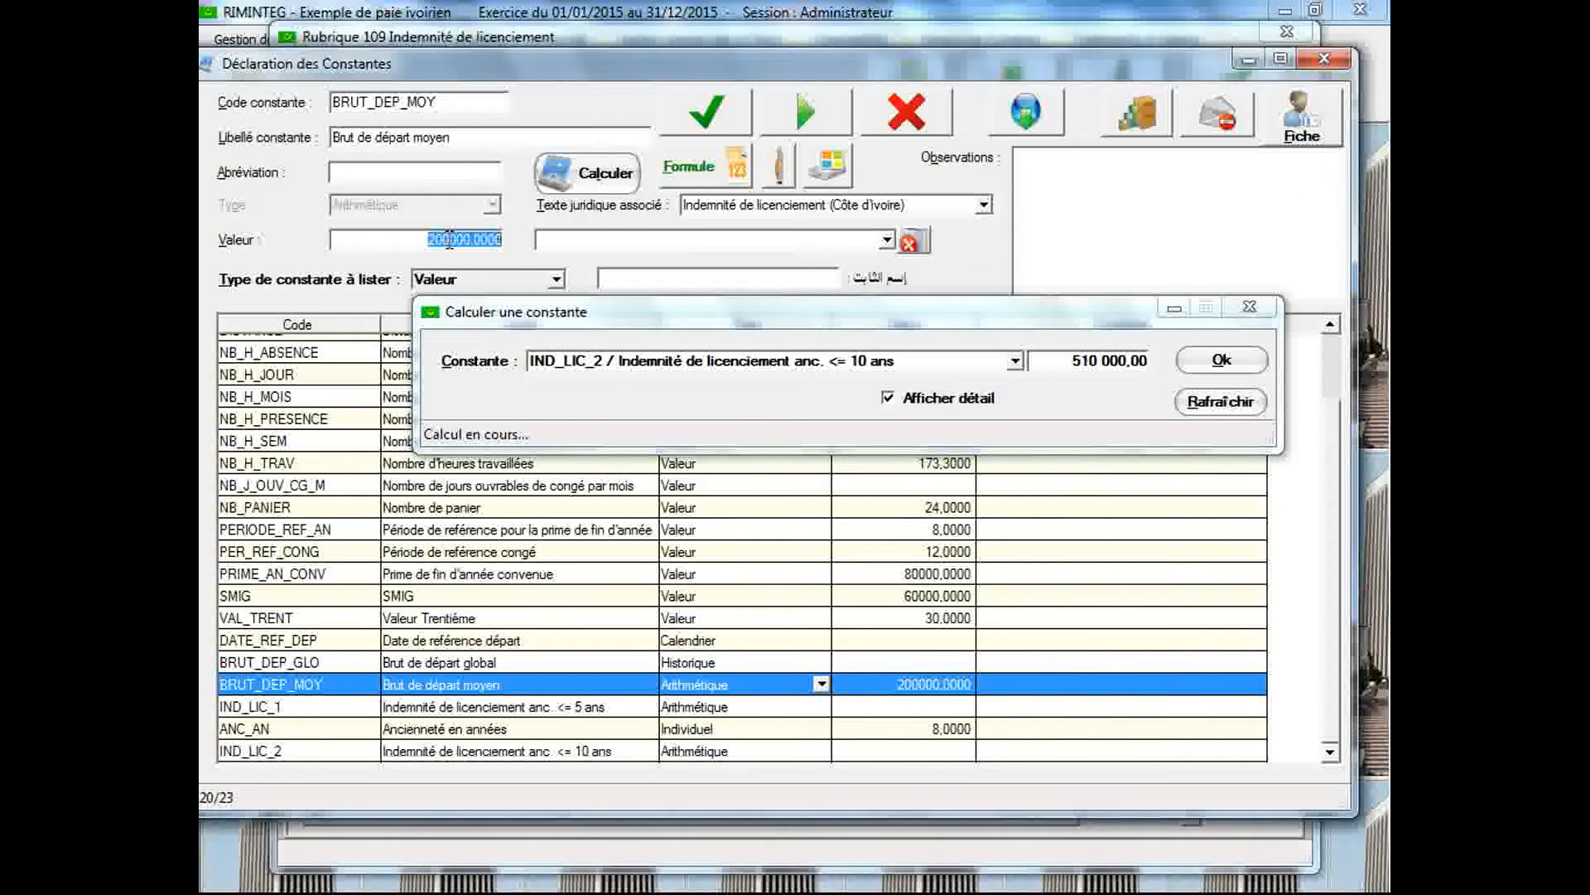
type("300000")
left_click(691, 130)
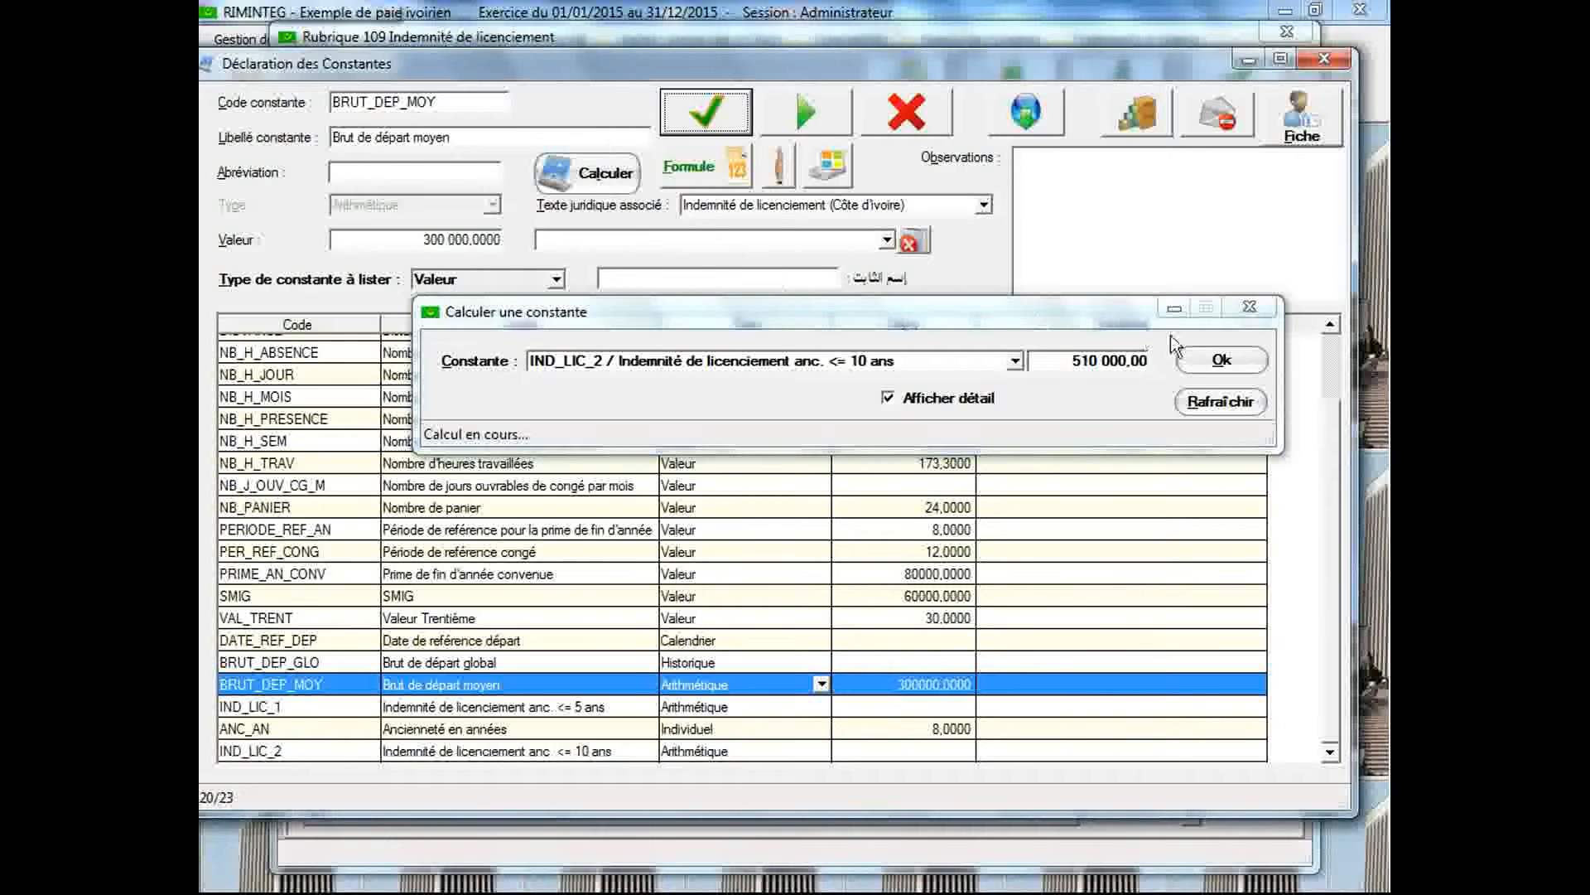
left_click(1208, 365)
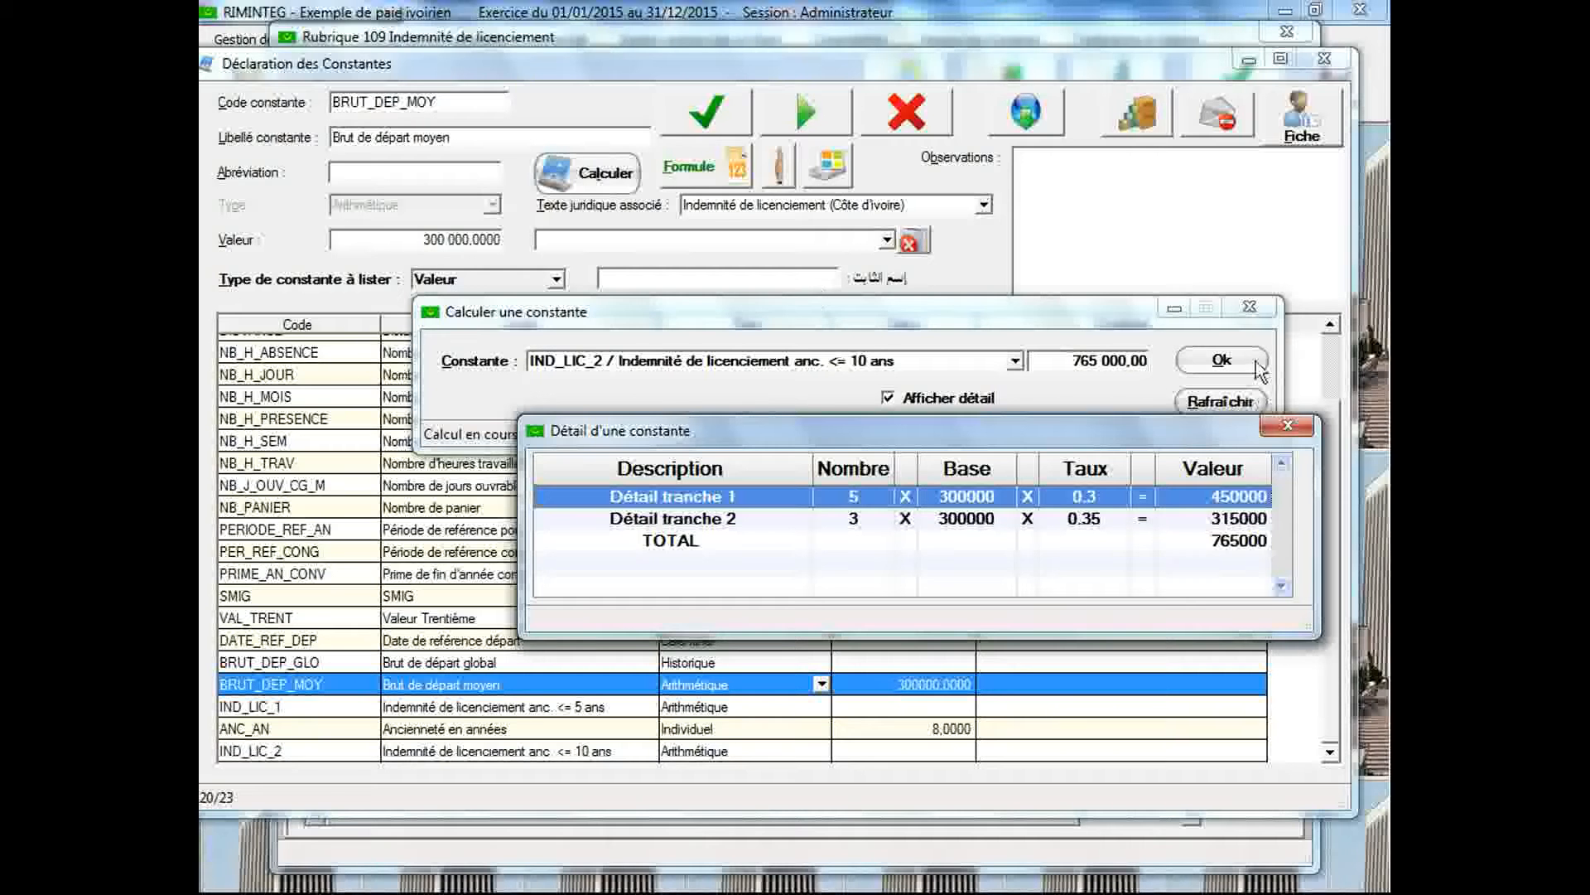
left_click(1249, 307)
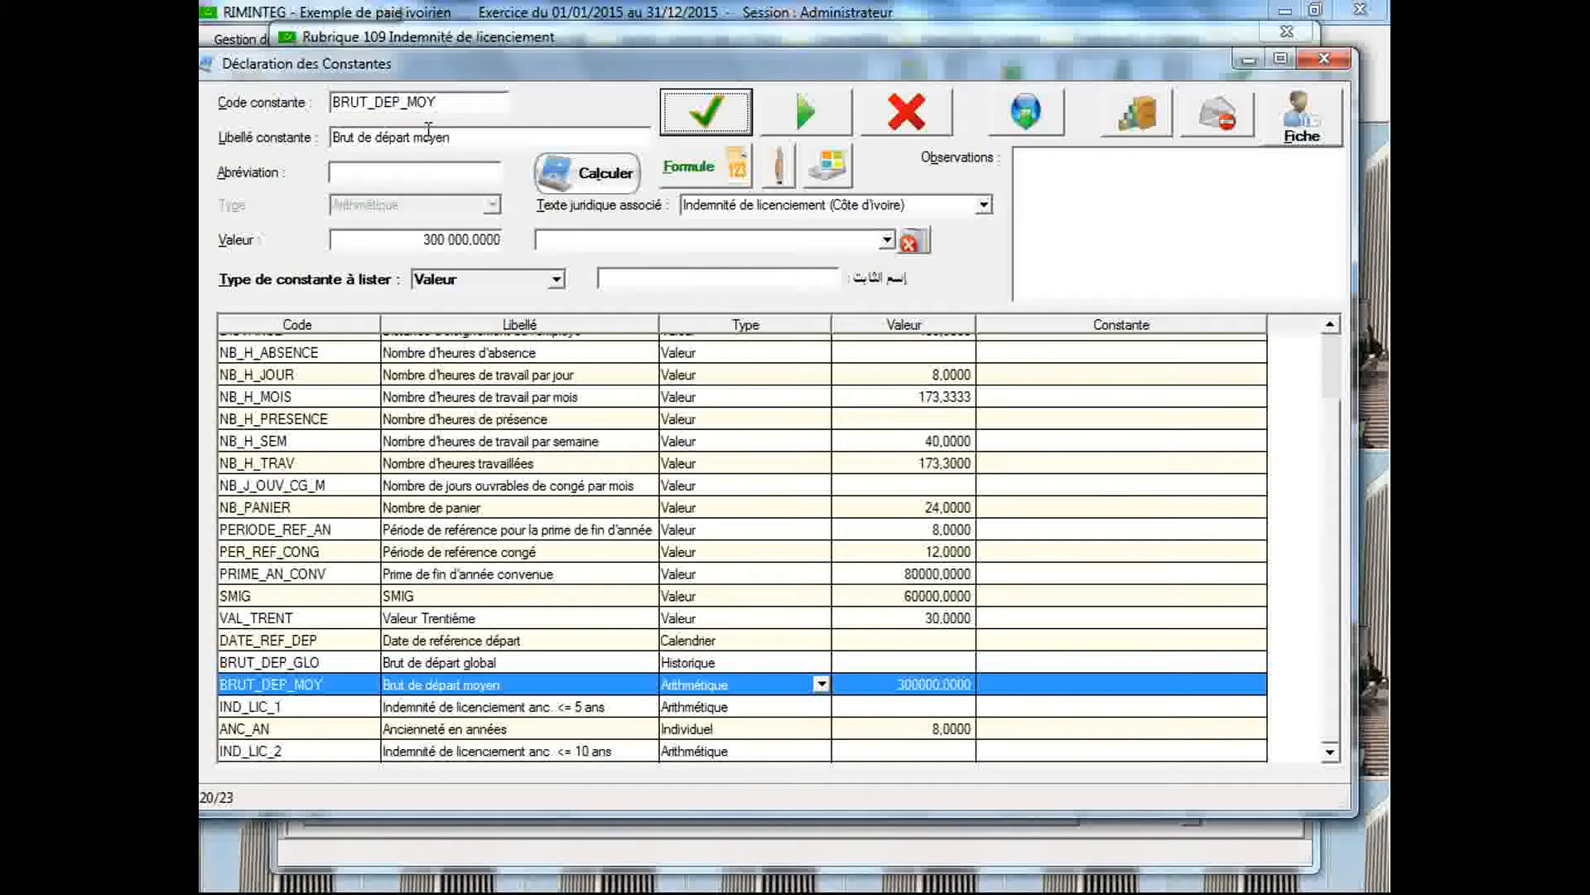
Start a new constant with the code IND_LIC_3 and the label "Indemnité de licenciement anc. > 10 ans"
double_click(440, 101)
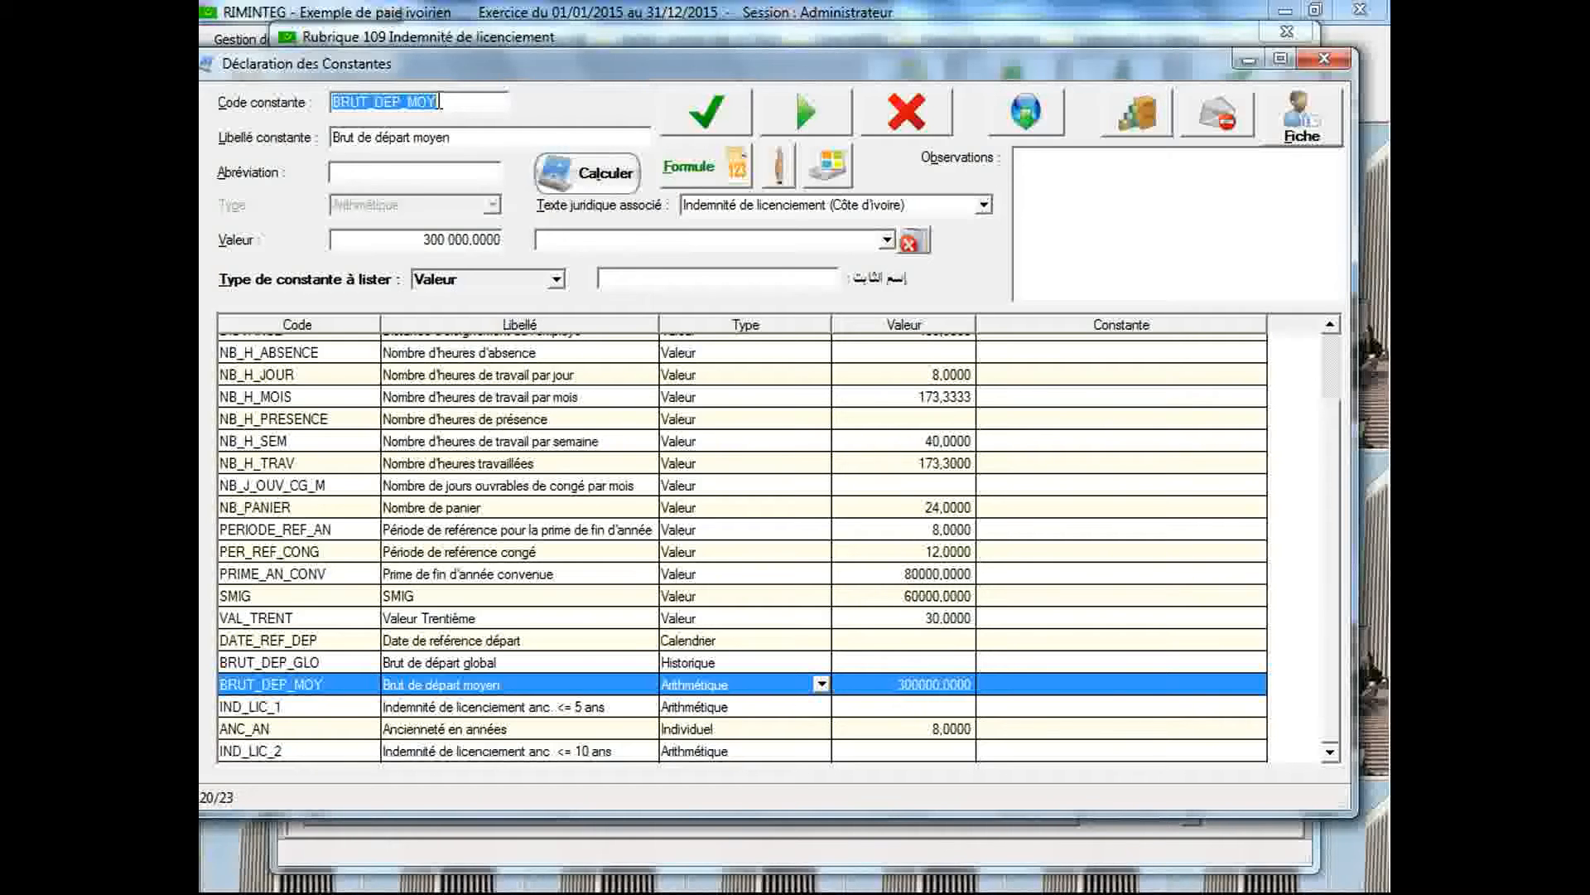
type("IND_LIC_3")
key("Tab")
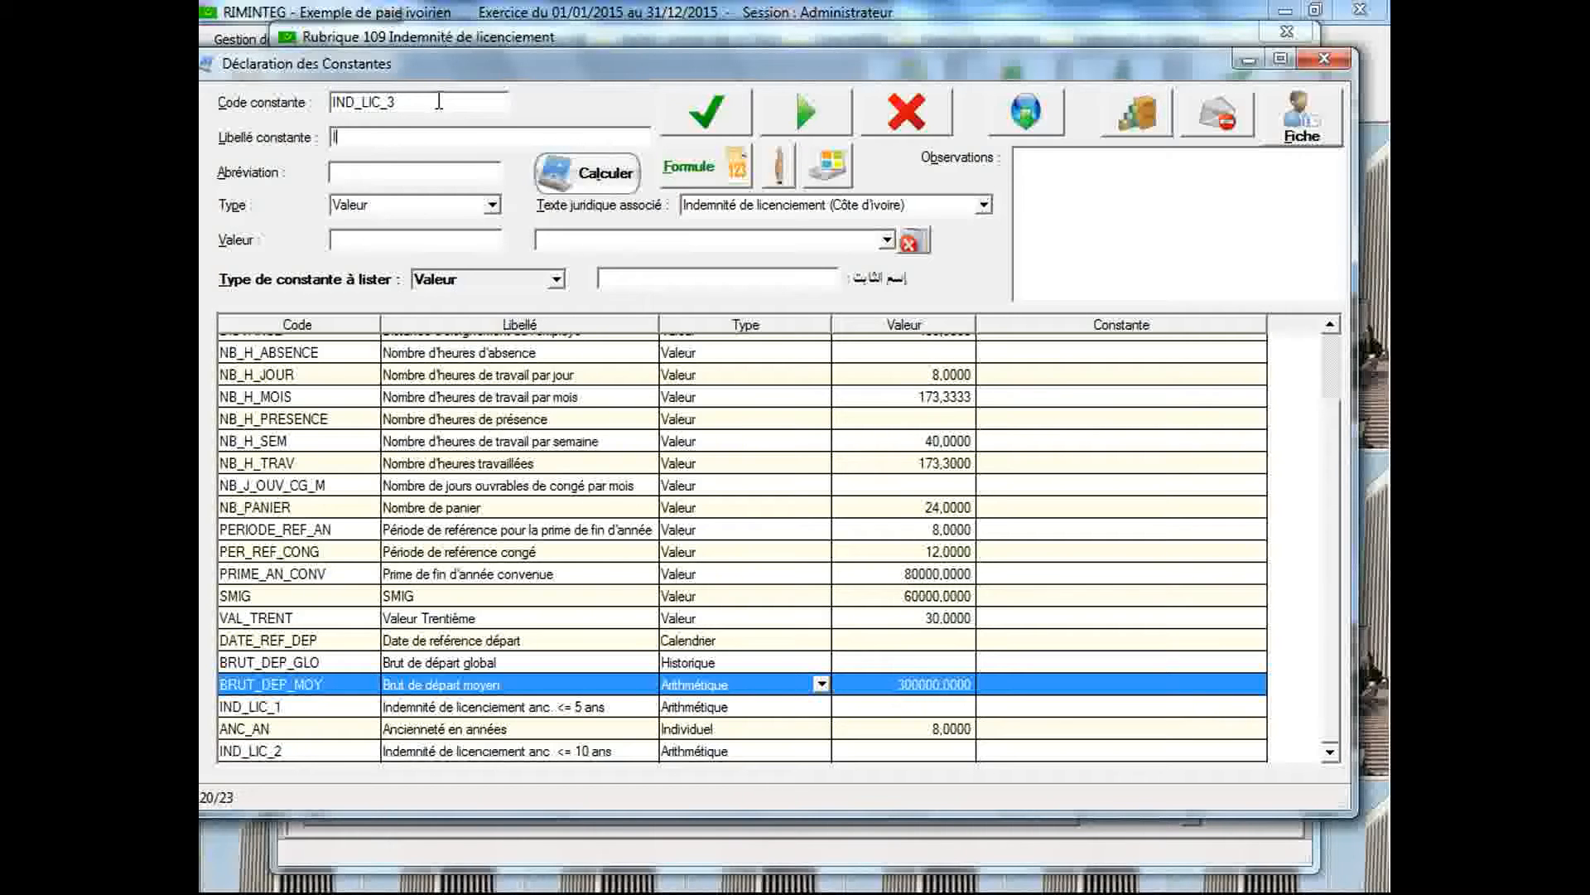
type("Indemnité de licenciement anc. > 10 ans")
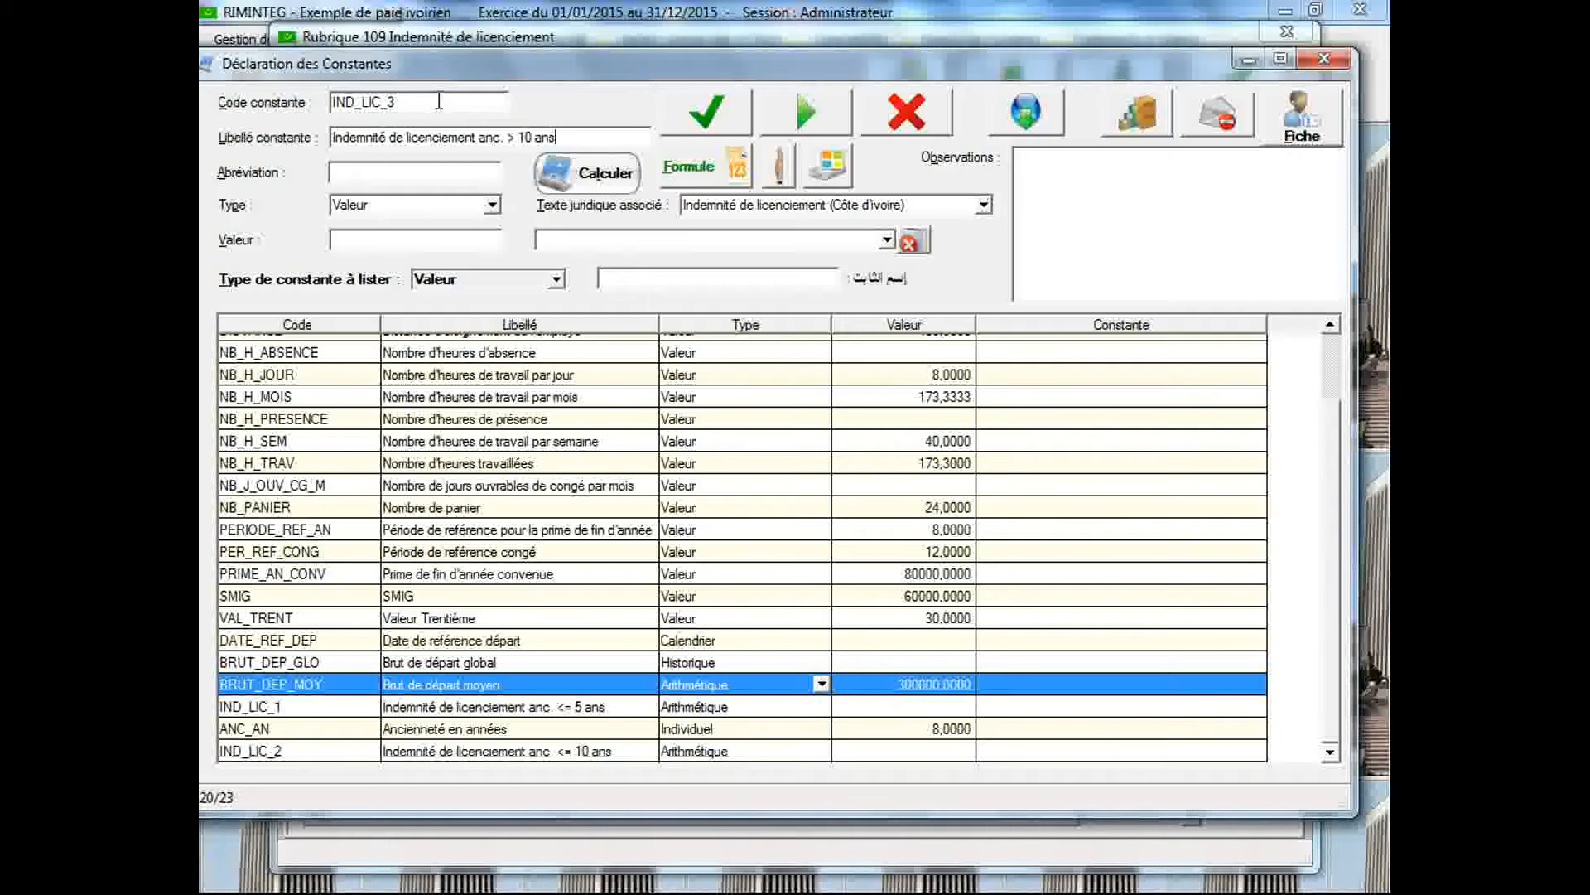
Associate IND_LIC_3 with the legal text Indemnité de licenciement (Côte d'Ivoire), set its type to Arithmétique and save it
left_click(845, 205)
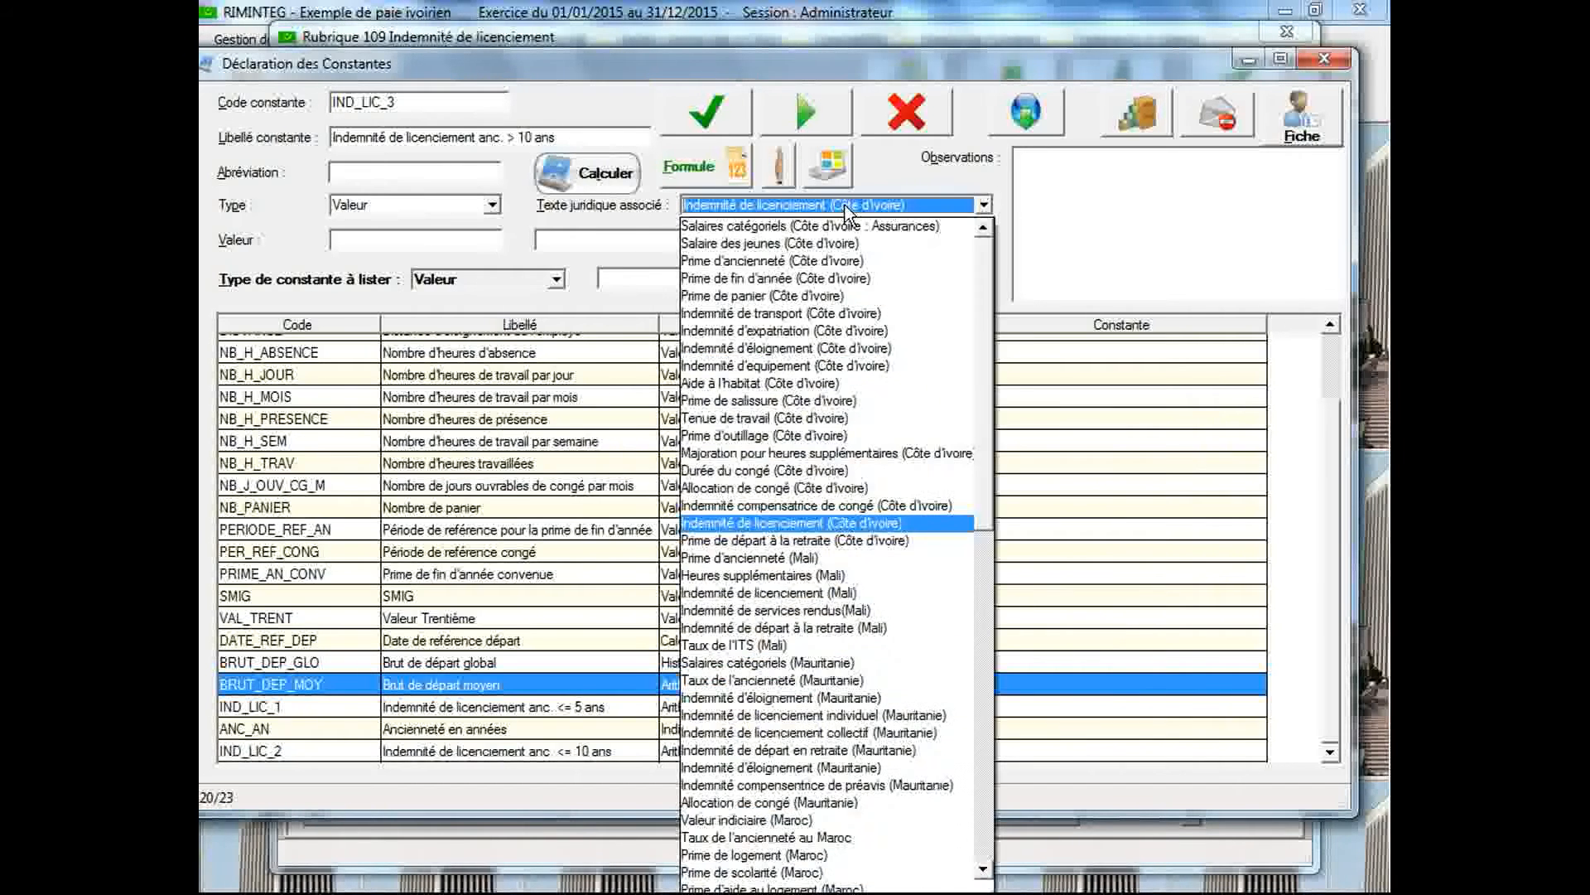
left_click(825, 522)
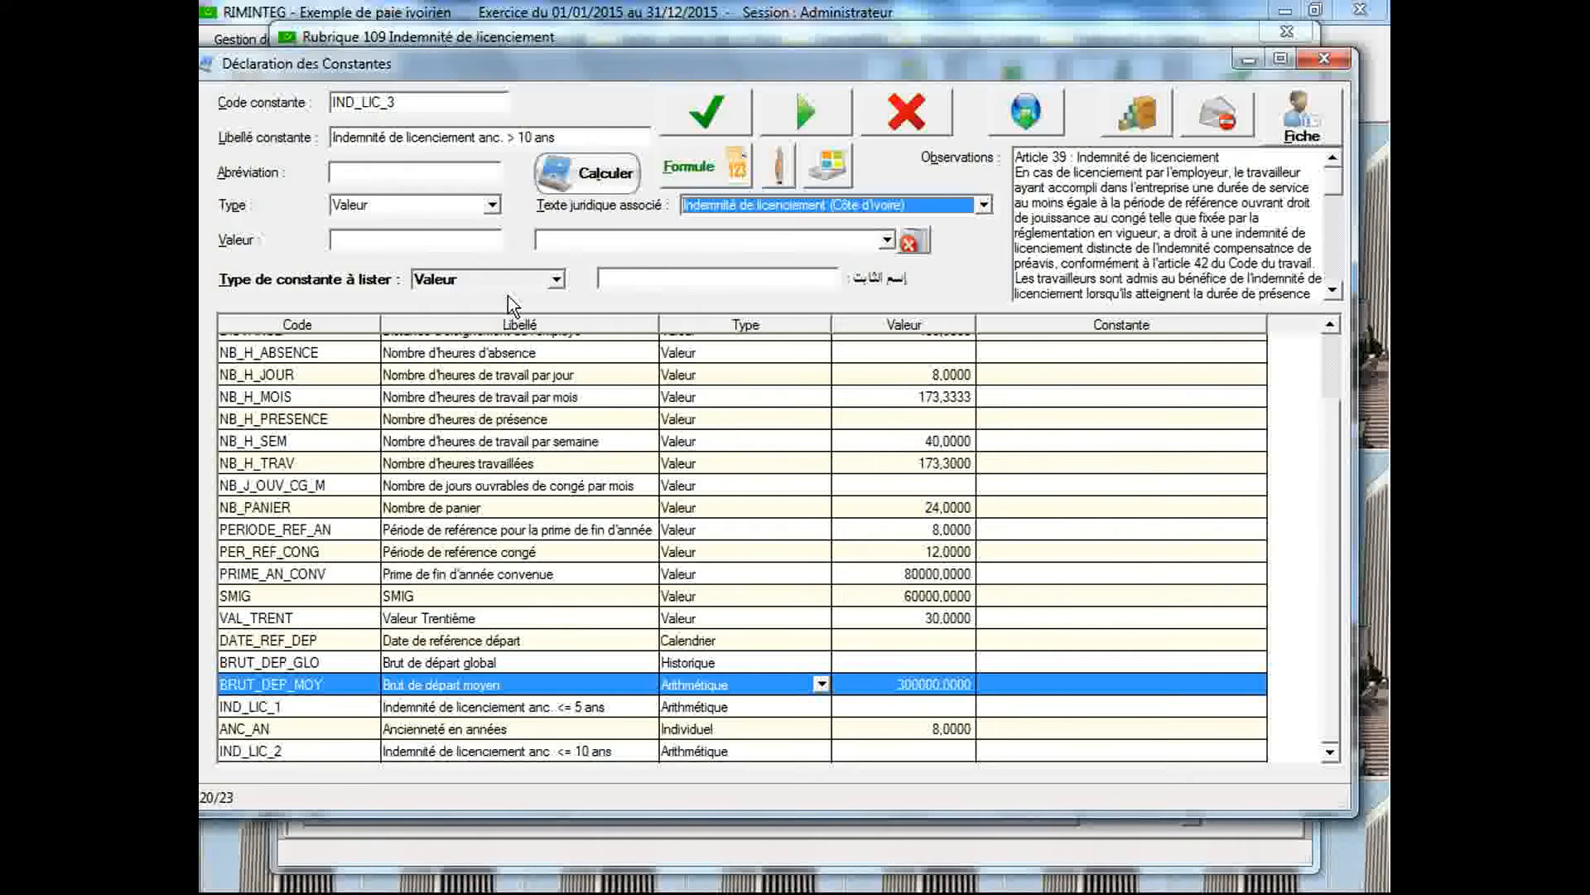
left_click(492, 207)
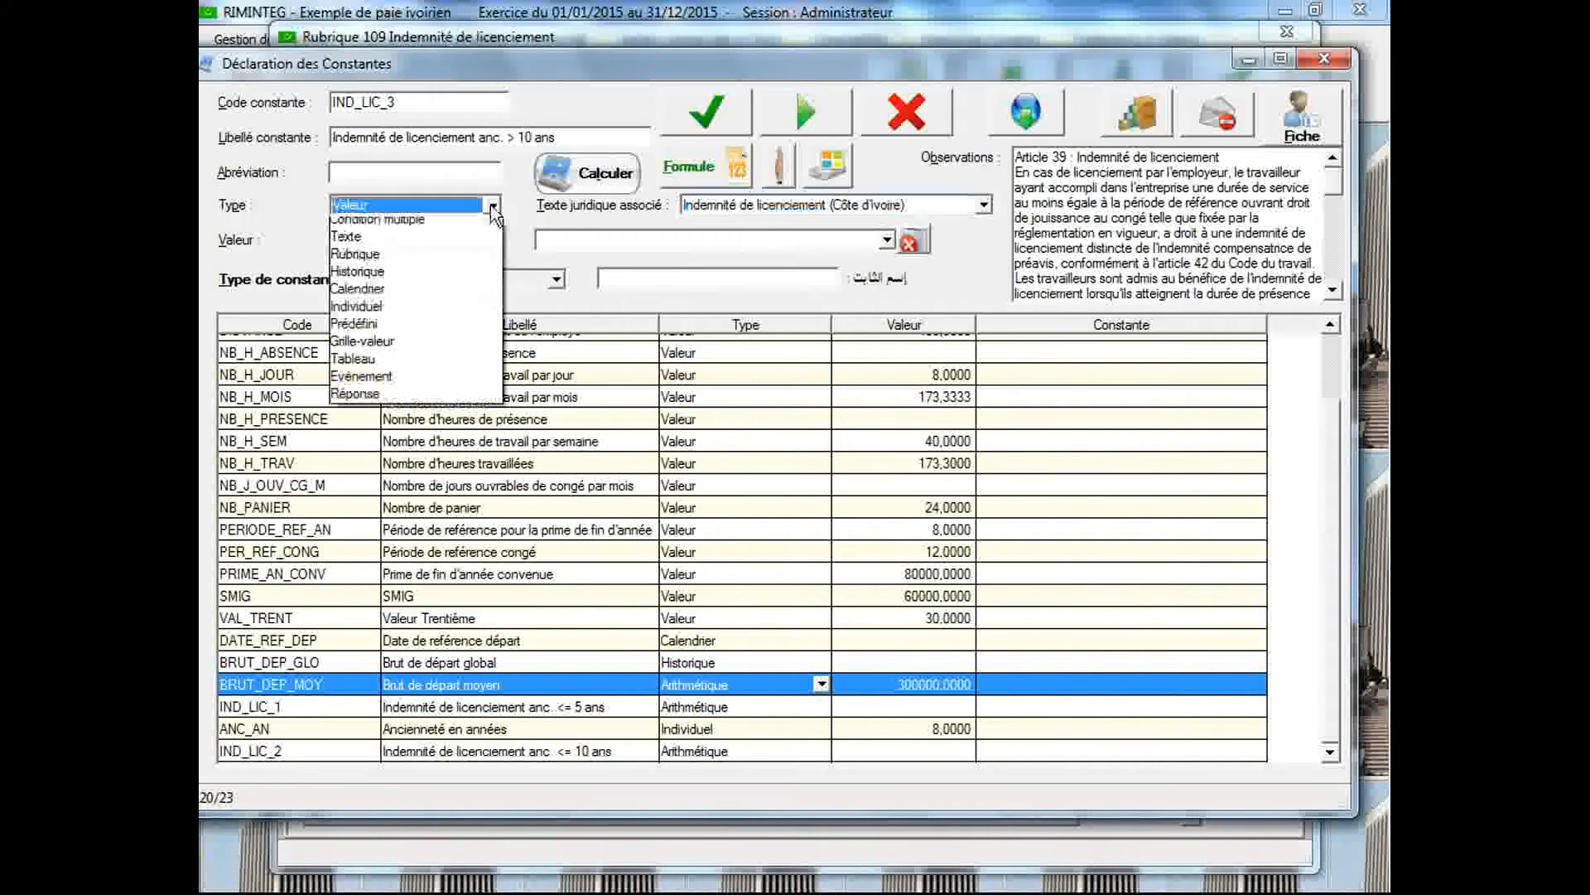
left_click(461, 244)
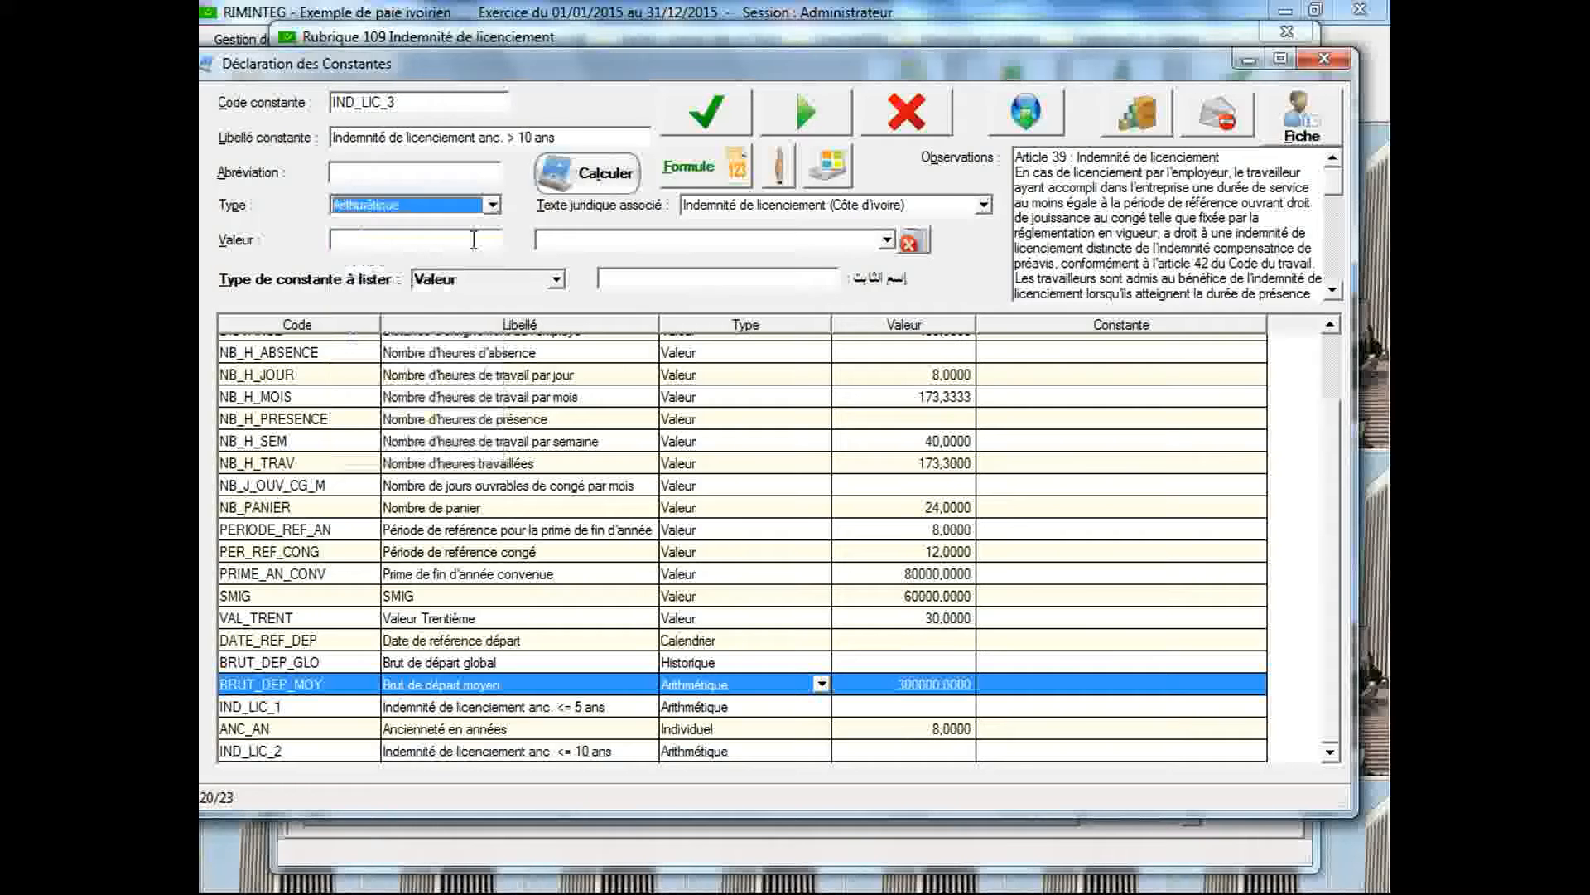
left_click(706, 112)
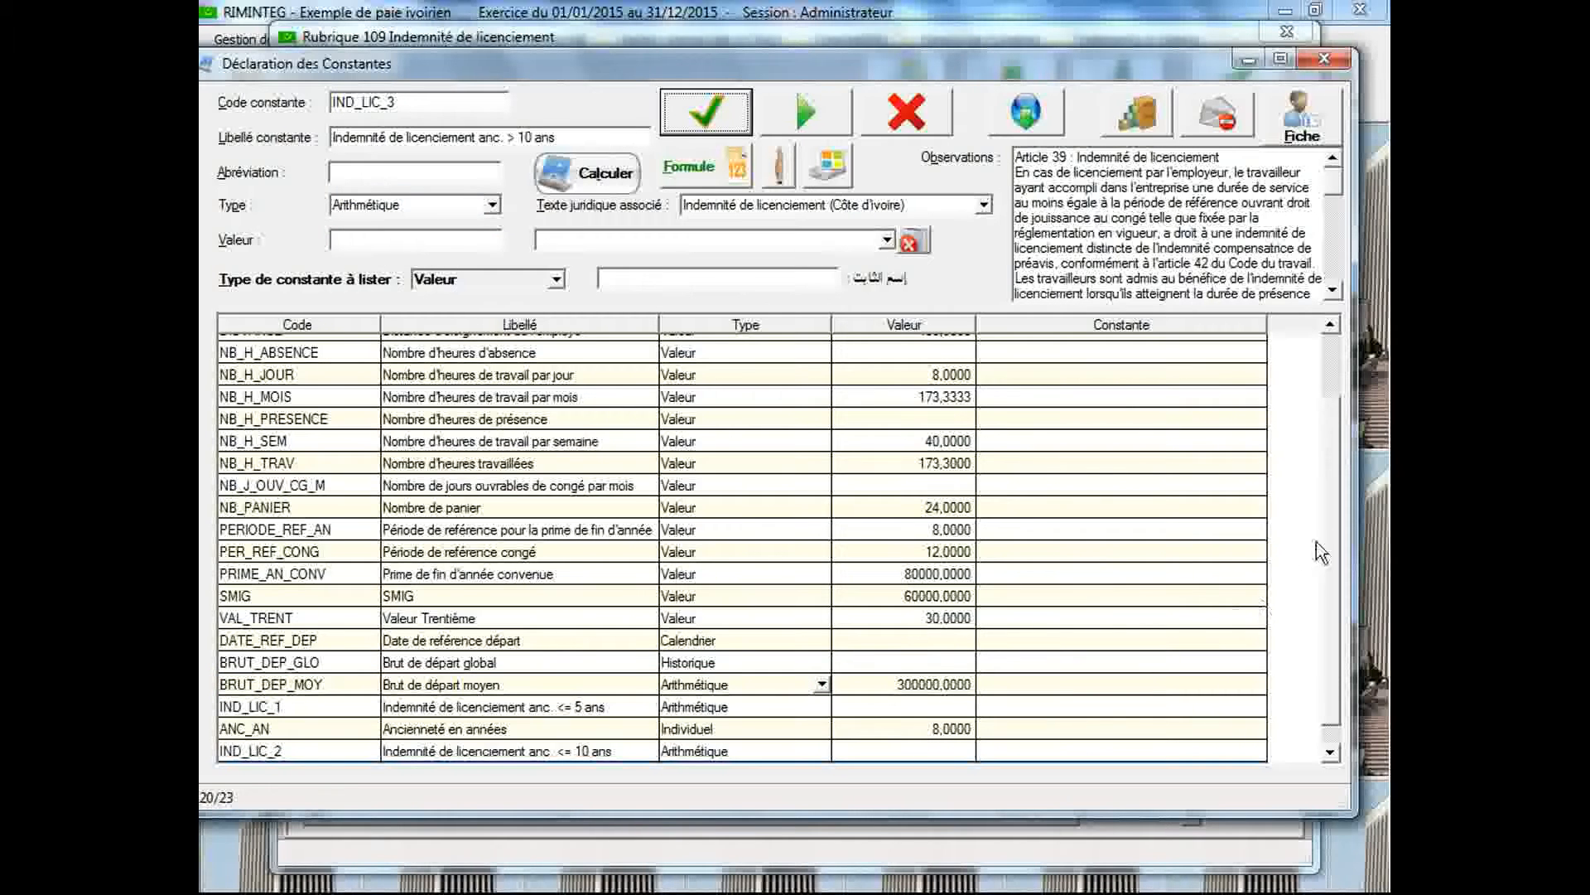
Open the arithmetic description of IND_LIC_3 and start its formula with 5 x BRUT_DEP_MOY
left_click(898, 744)
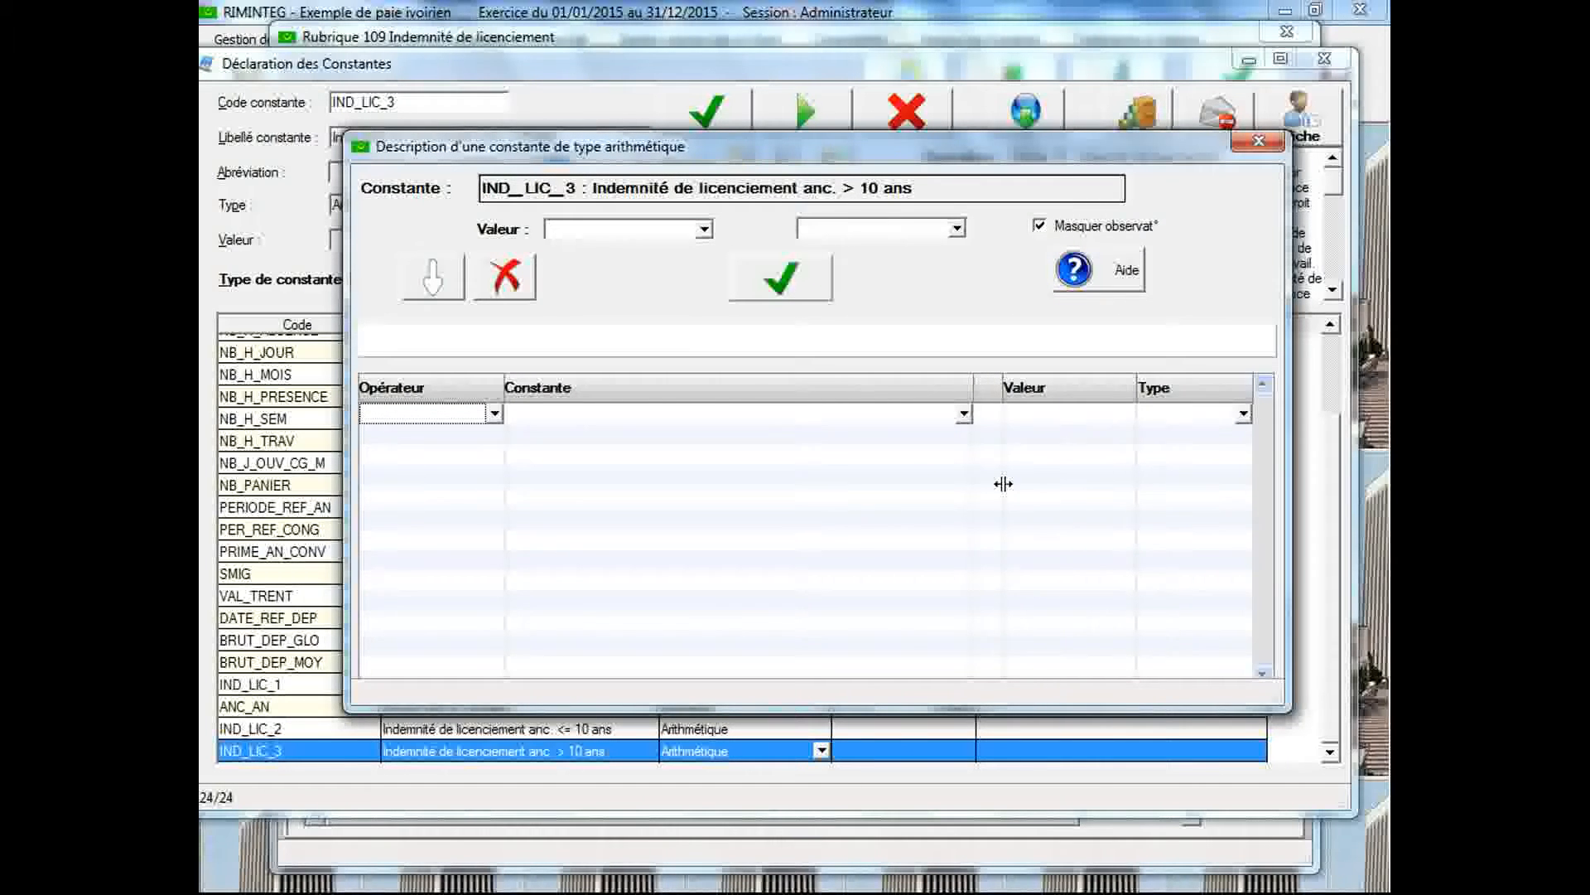
left_click(1022, 415)
type("5")
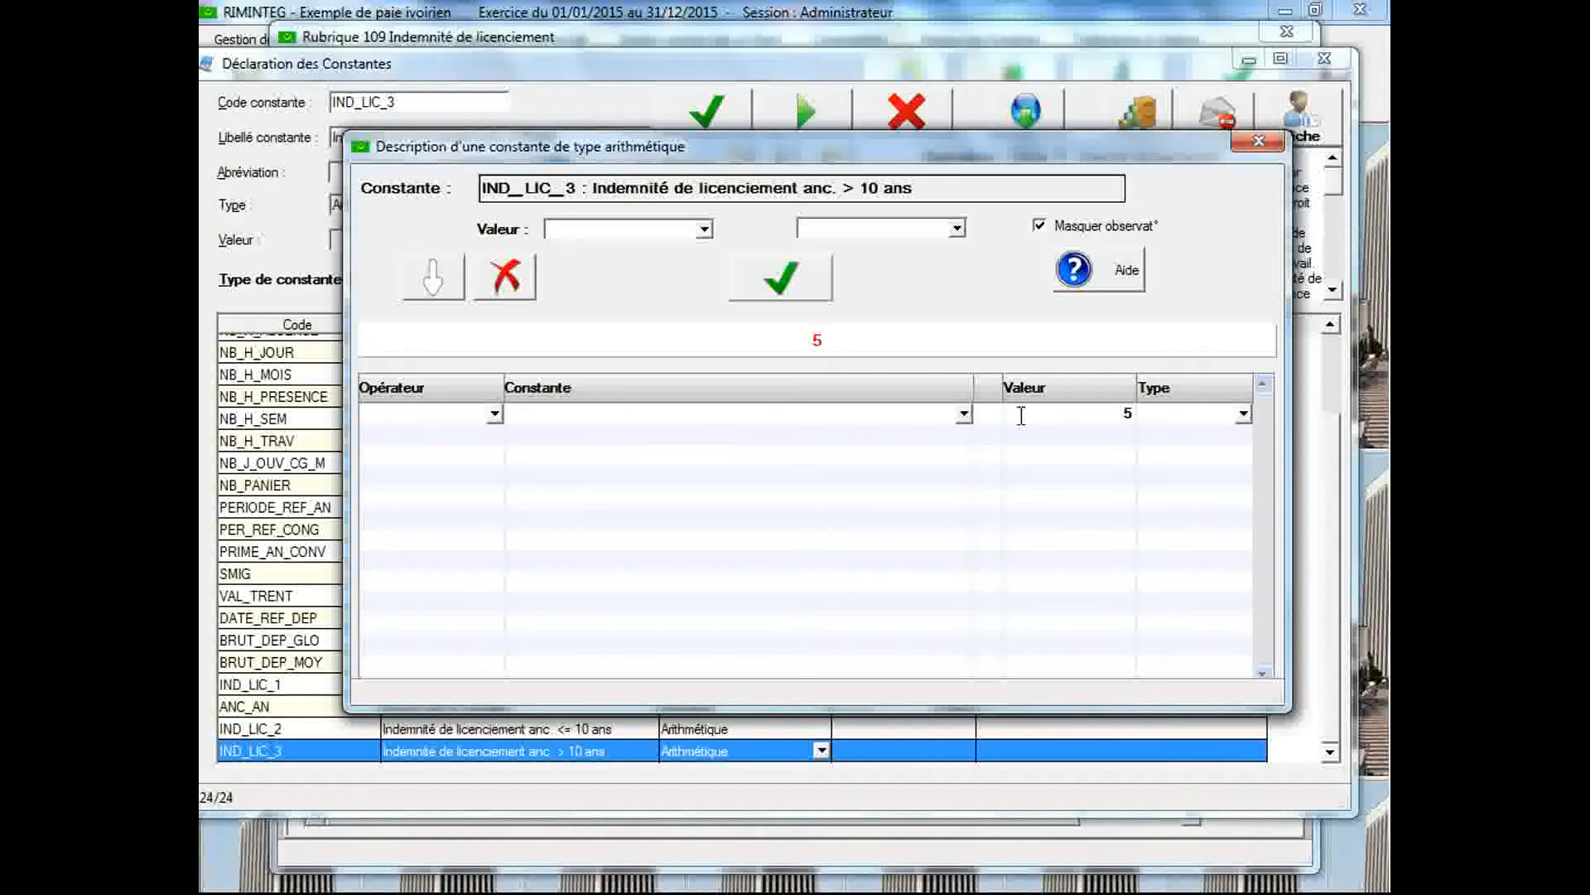
left_click(489, 437)
left_click(485, 498)
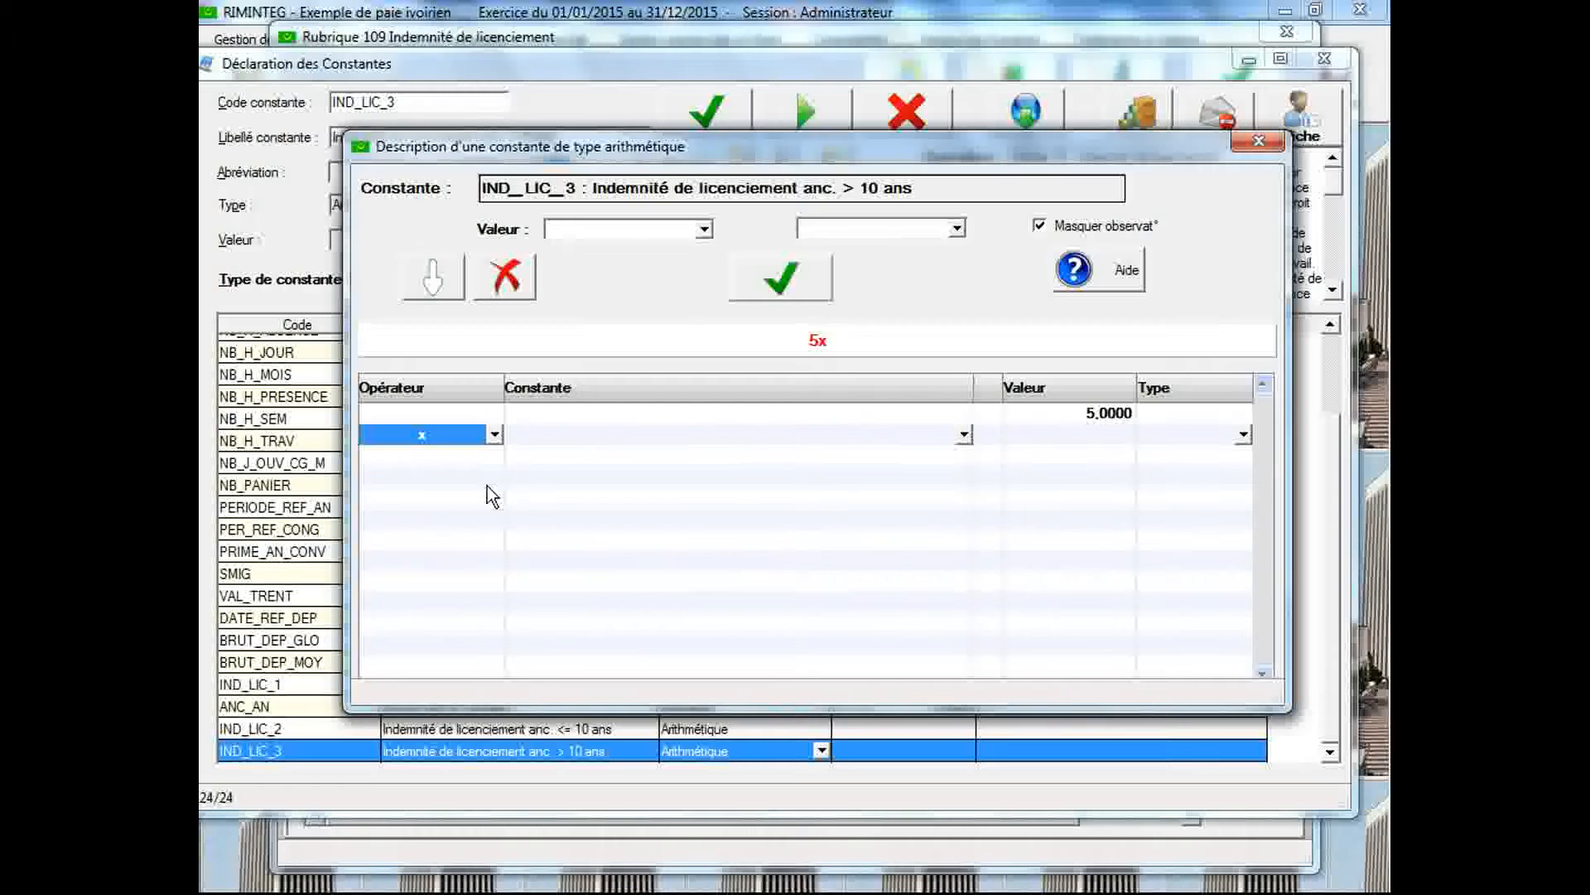
left_click(564, 434)
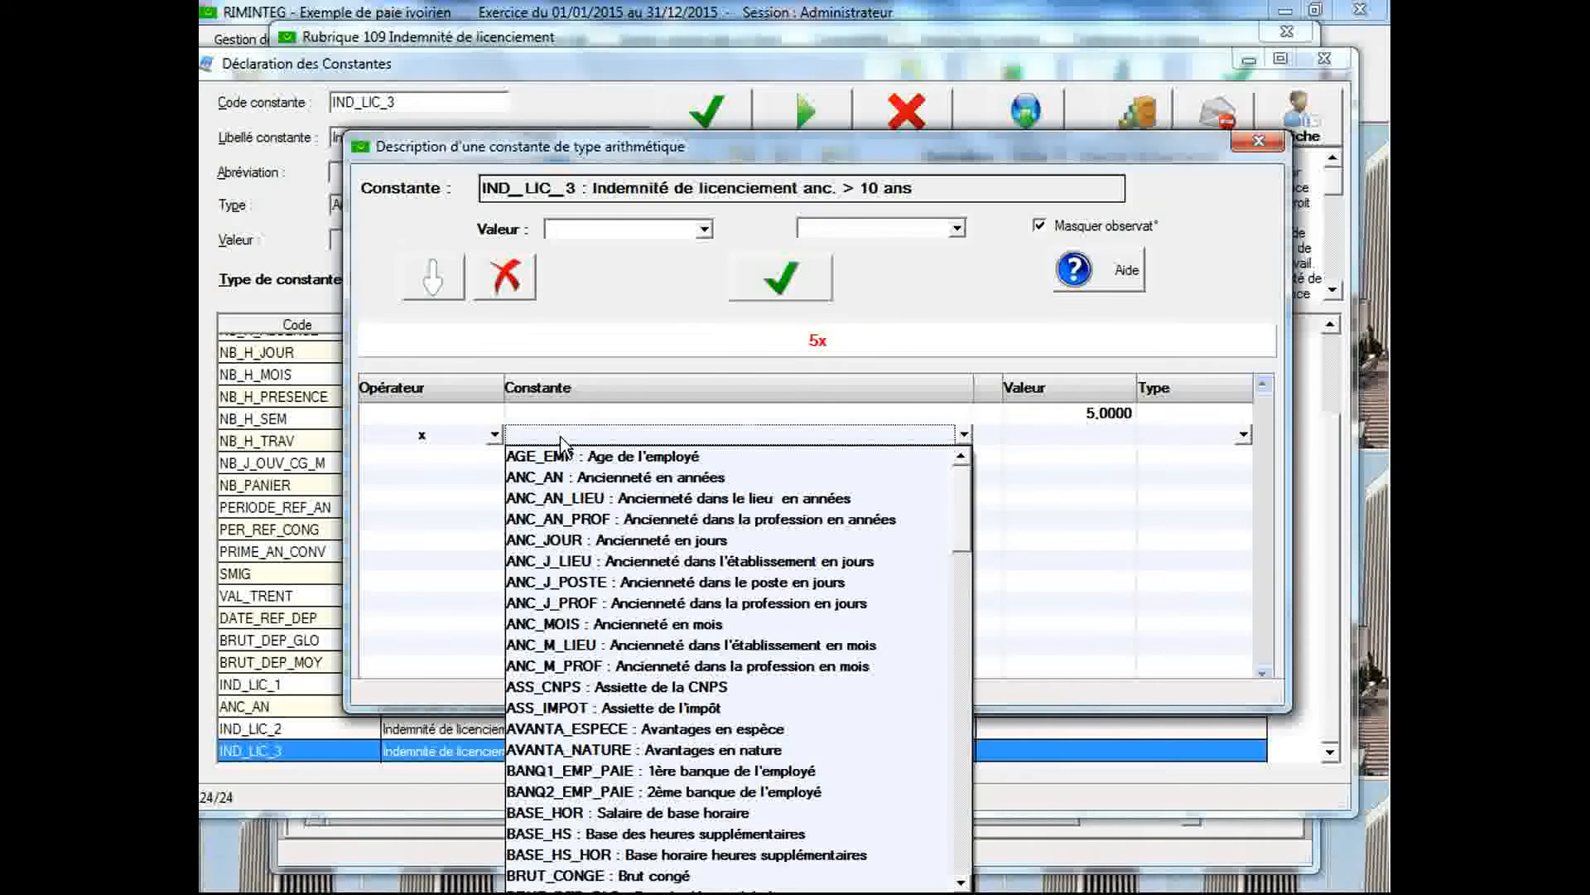
key("b")
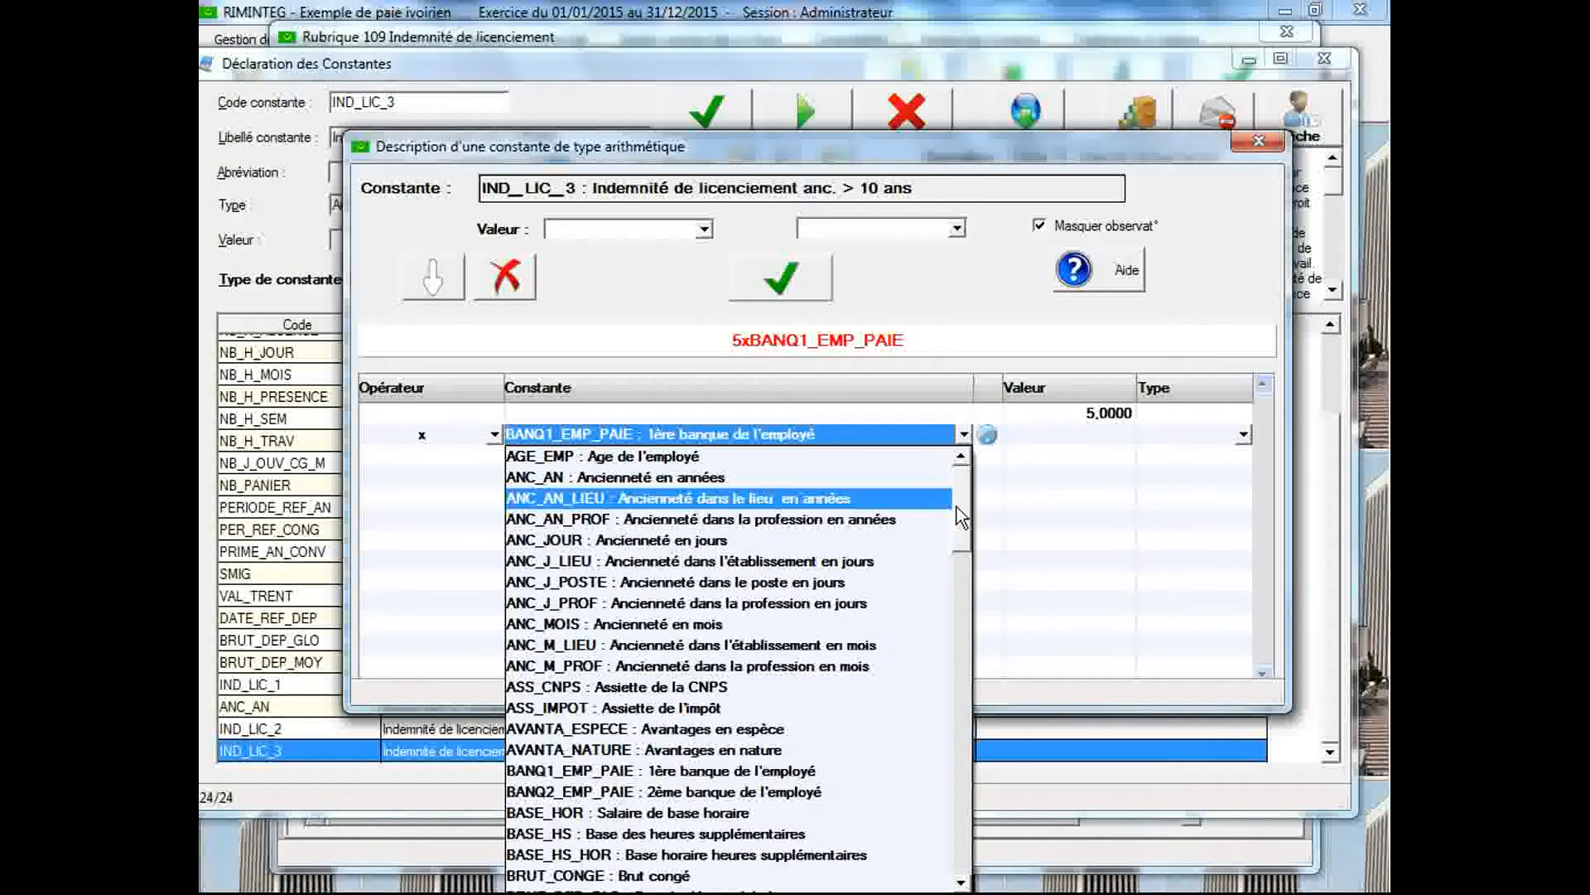
left_click_drag(963, 537, 967, 578)
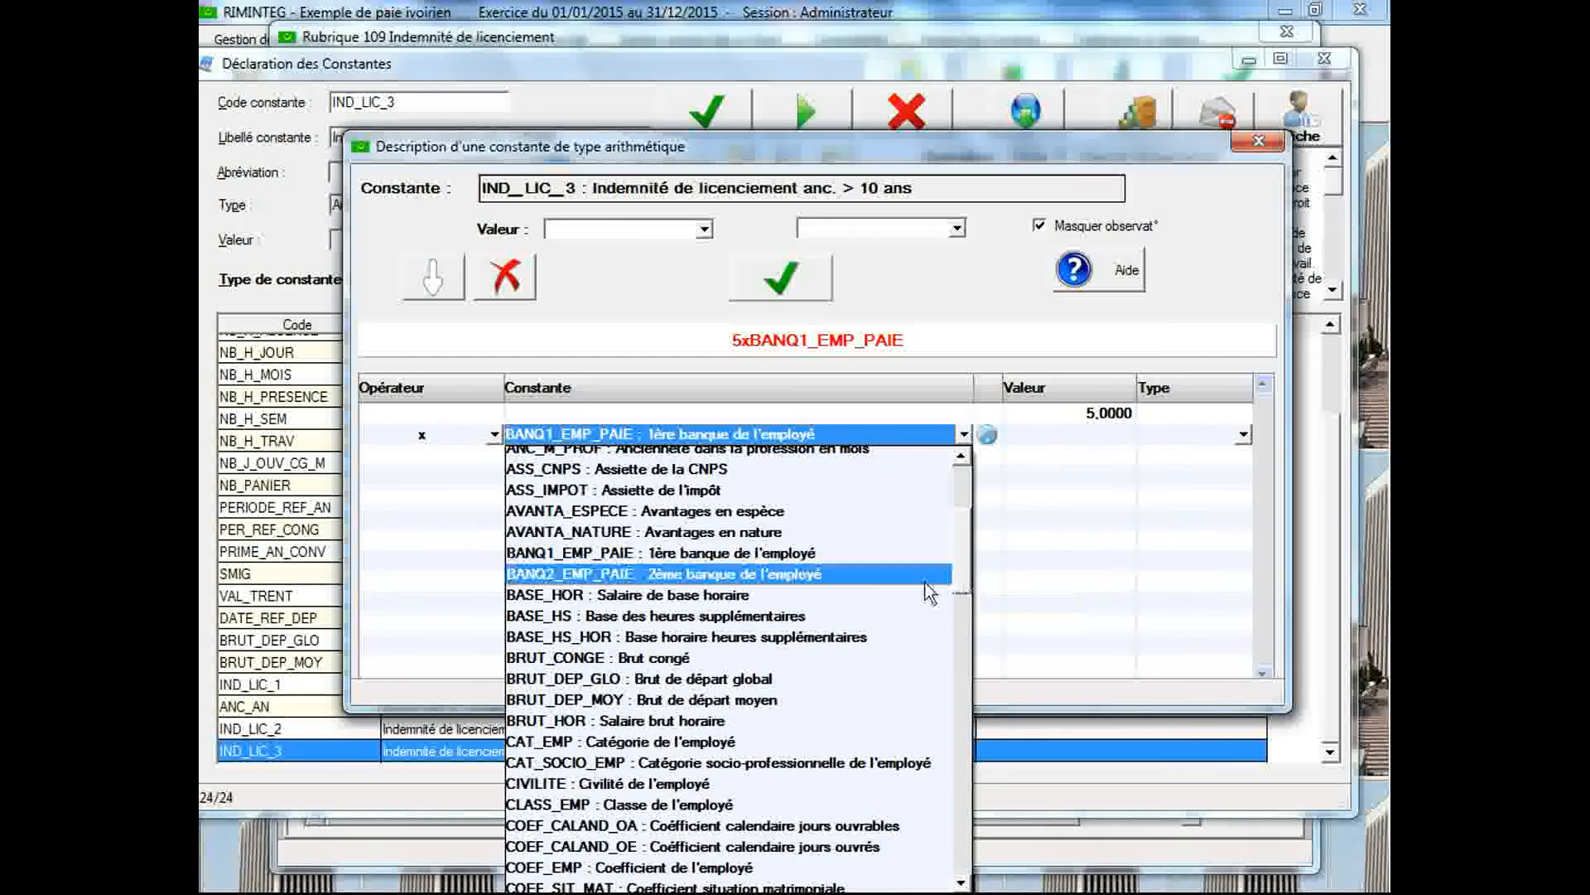
left_click(799, 699)
Display the observations down to the percentage rates and multiply the formula's first term by 0.3
left_click(500, 478)
left_click(495, 455)
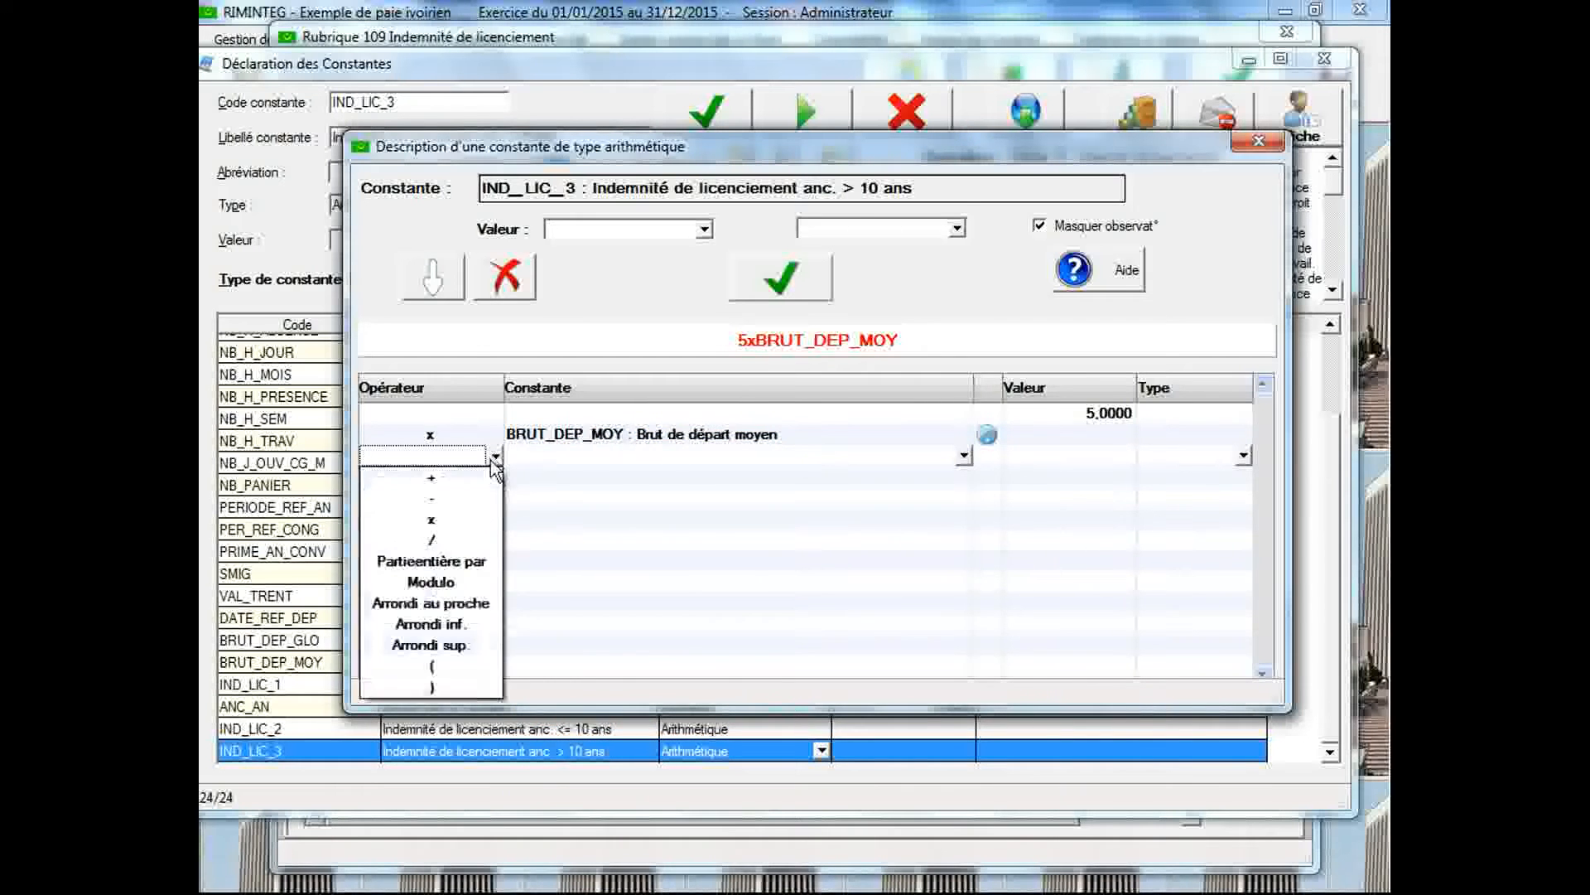
left_click(480, 515)
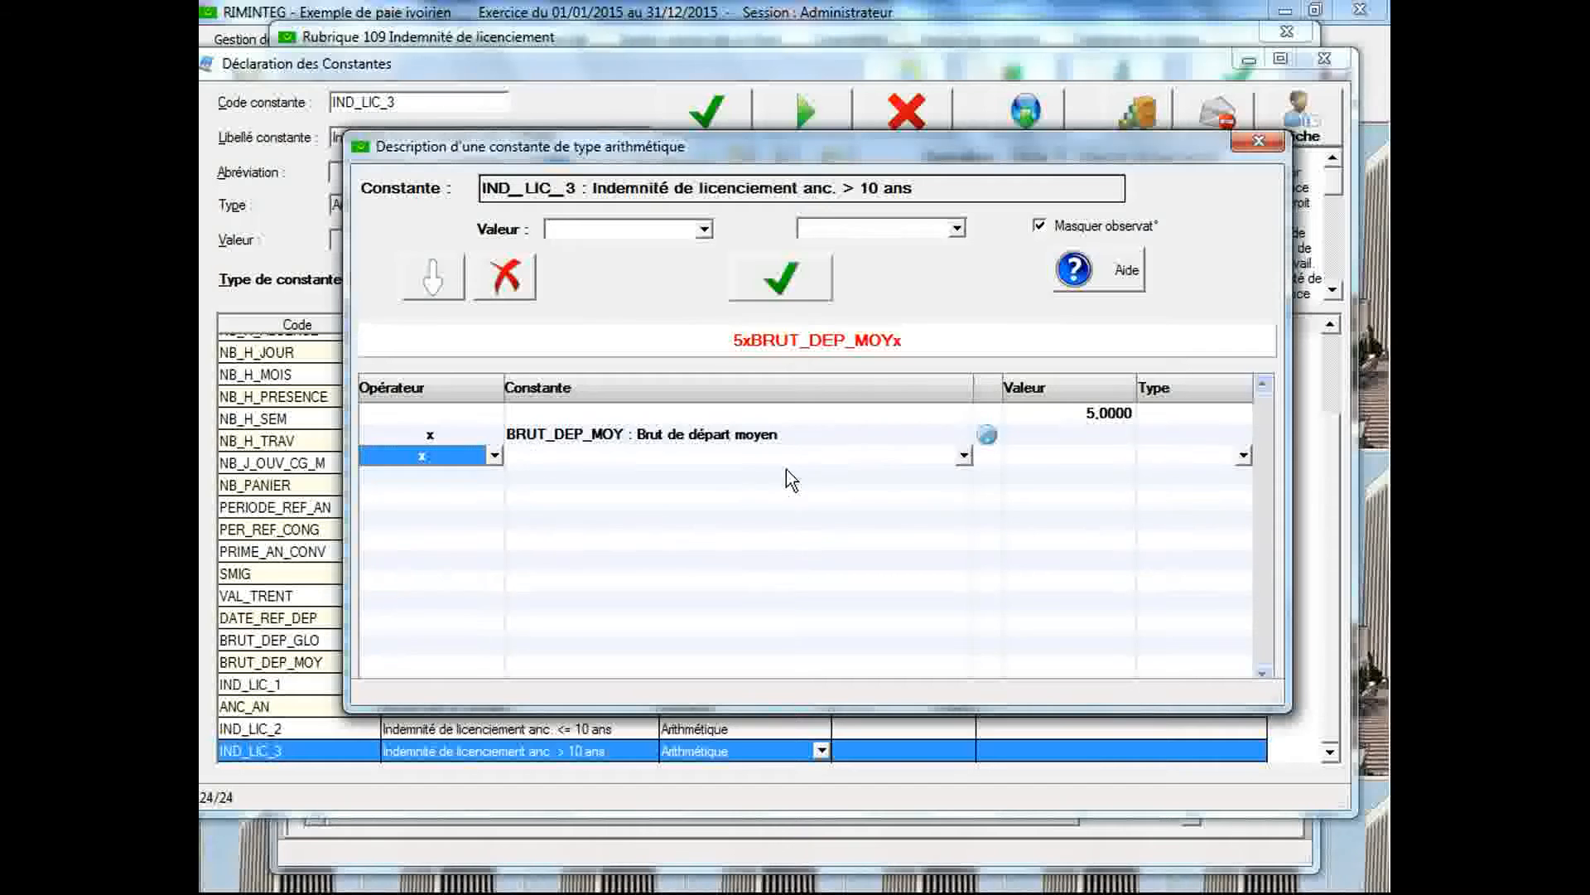
left_click(1047, 227)
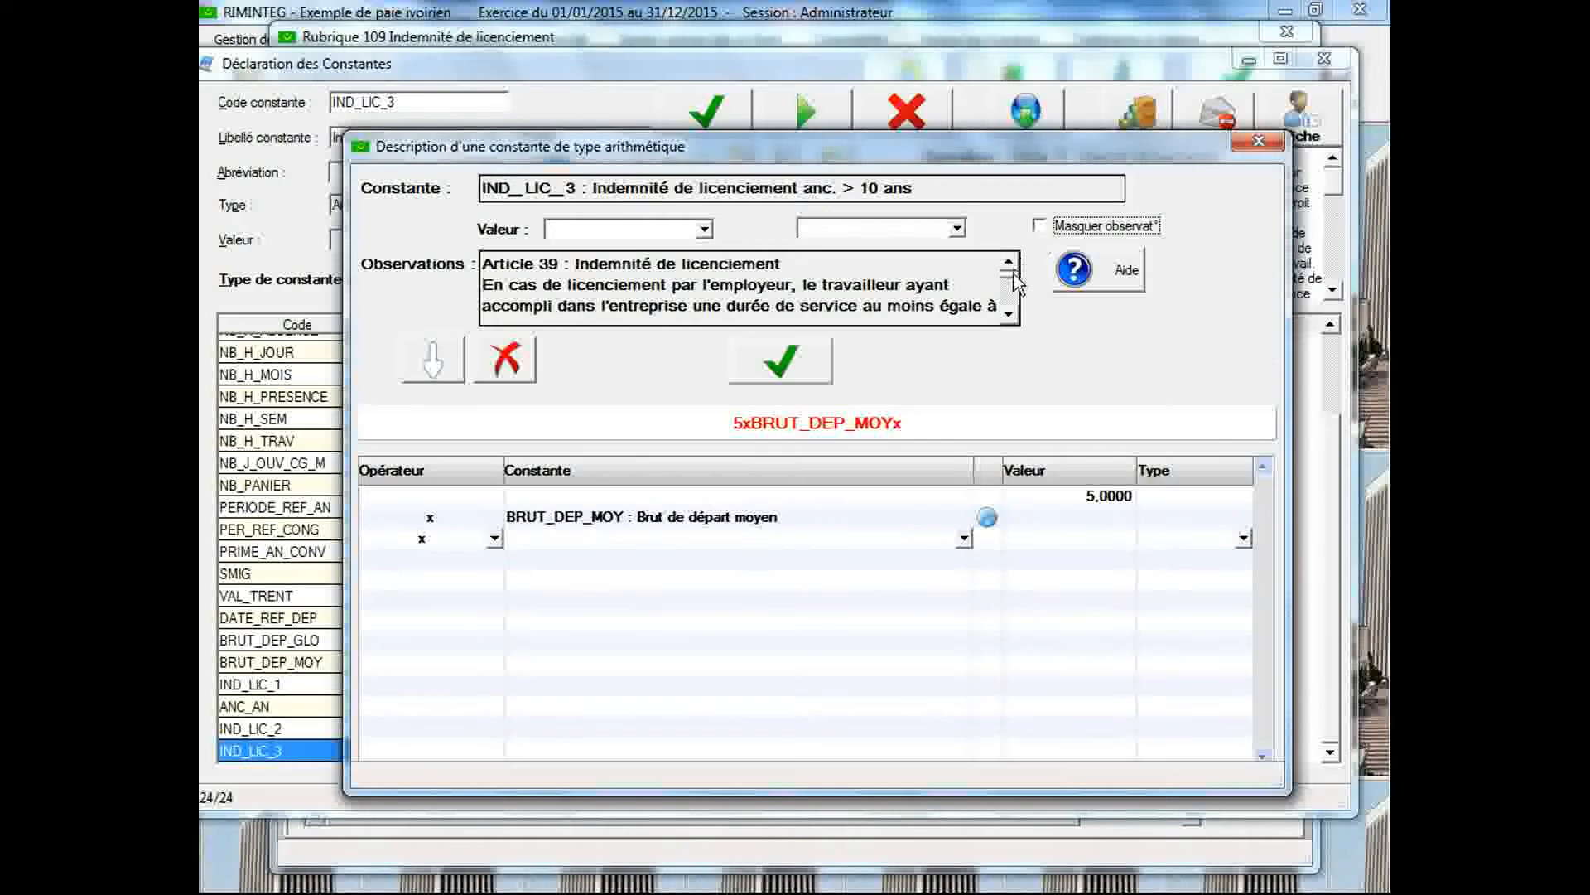
scroll(1014, 294, "down", 2)
scroll(1015, 296, "down", 2)
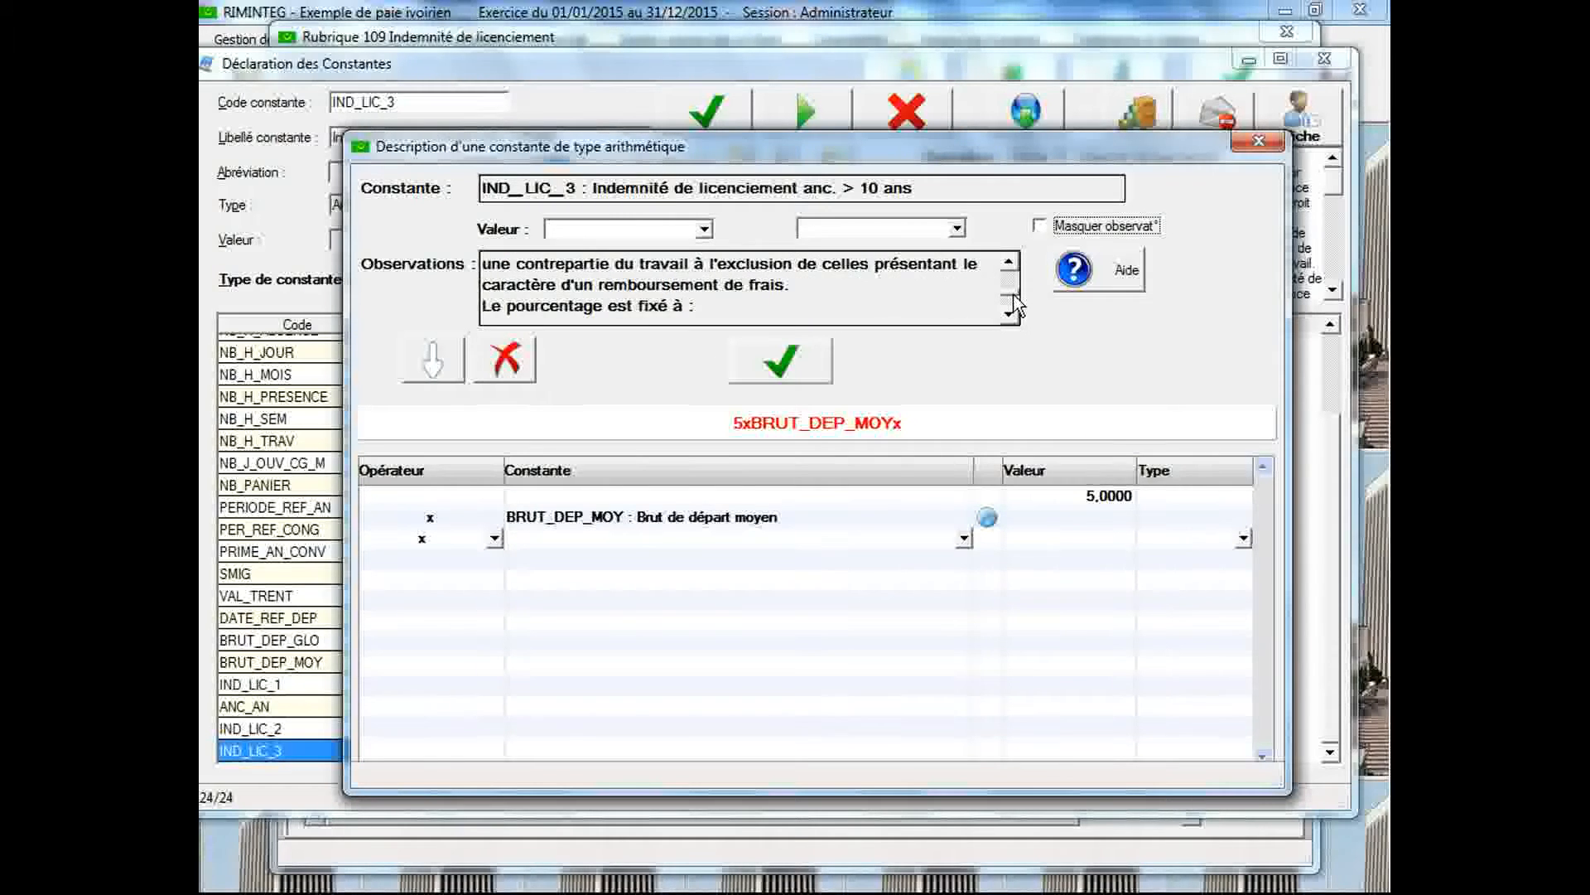
left_click(1009, 315)
left_click(1009, 314)
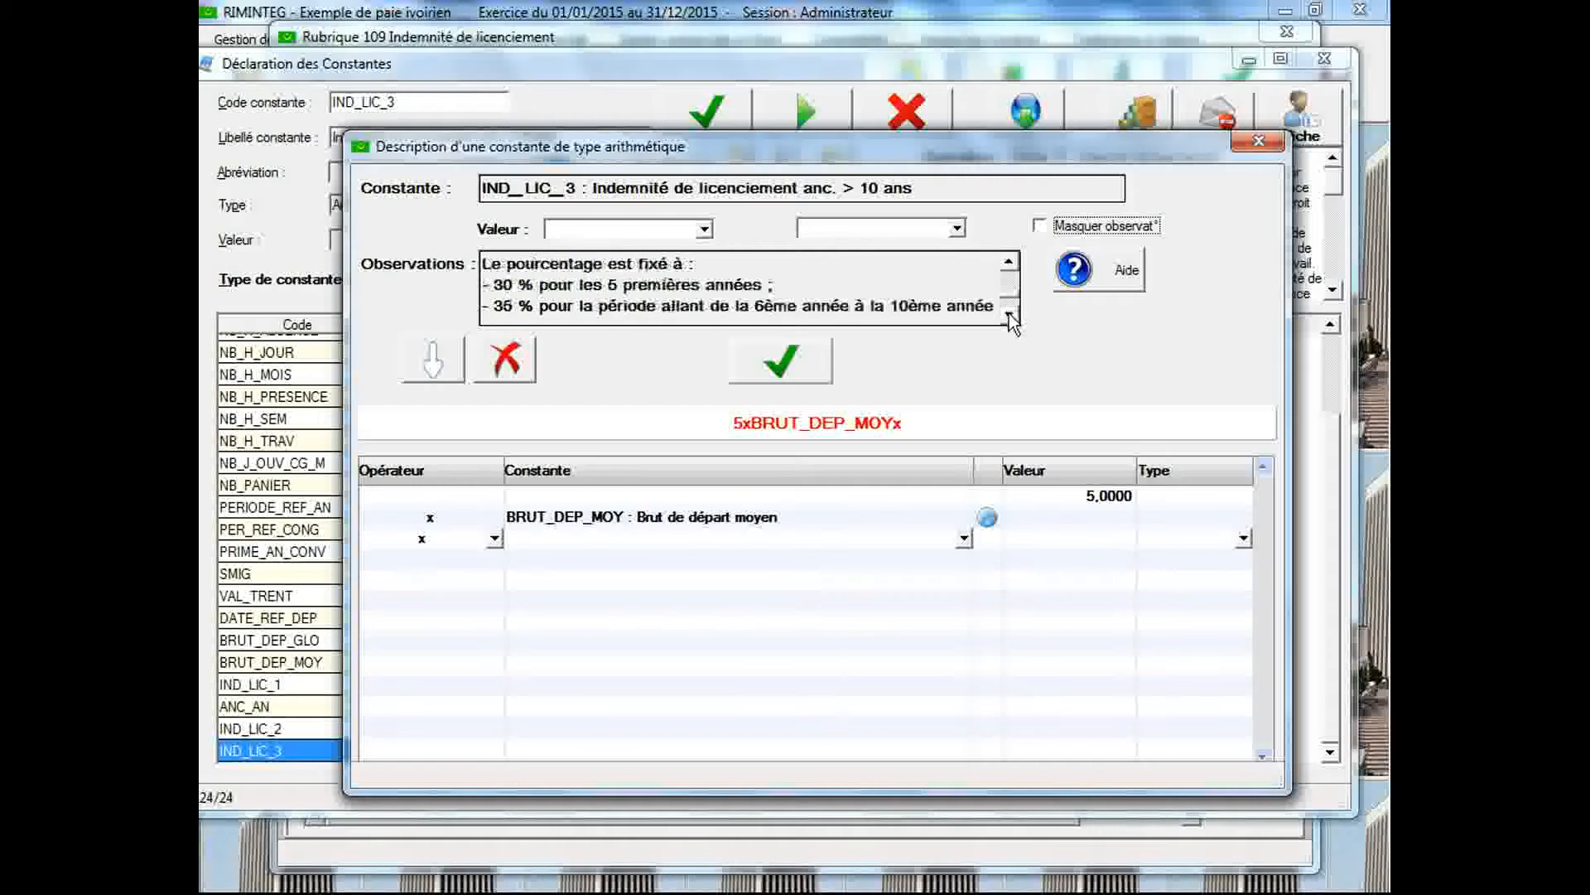
left_click(1042, 543)
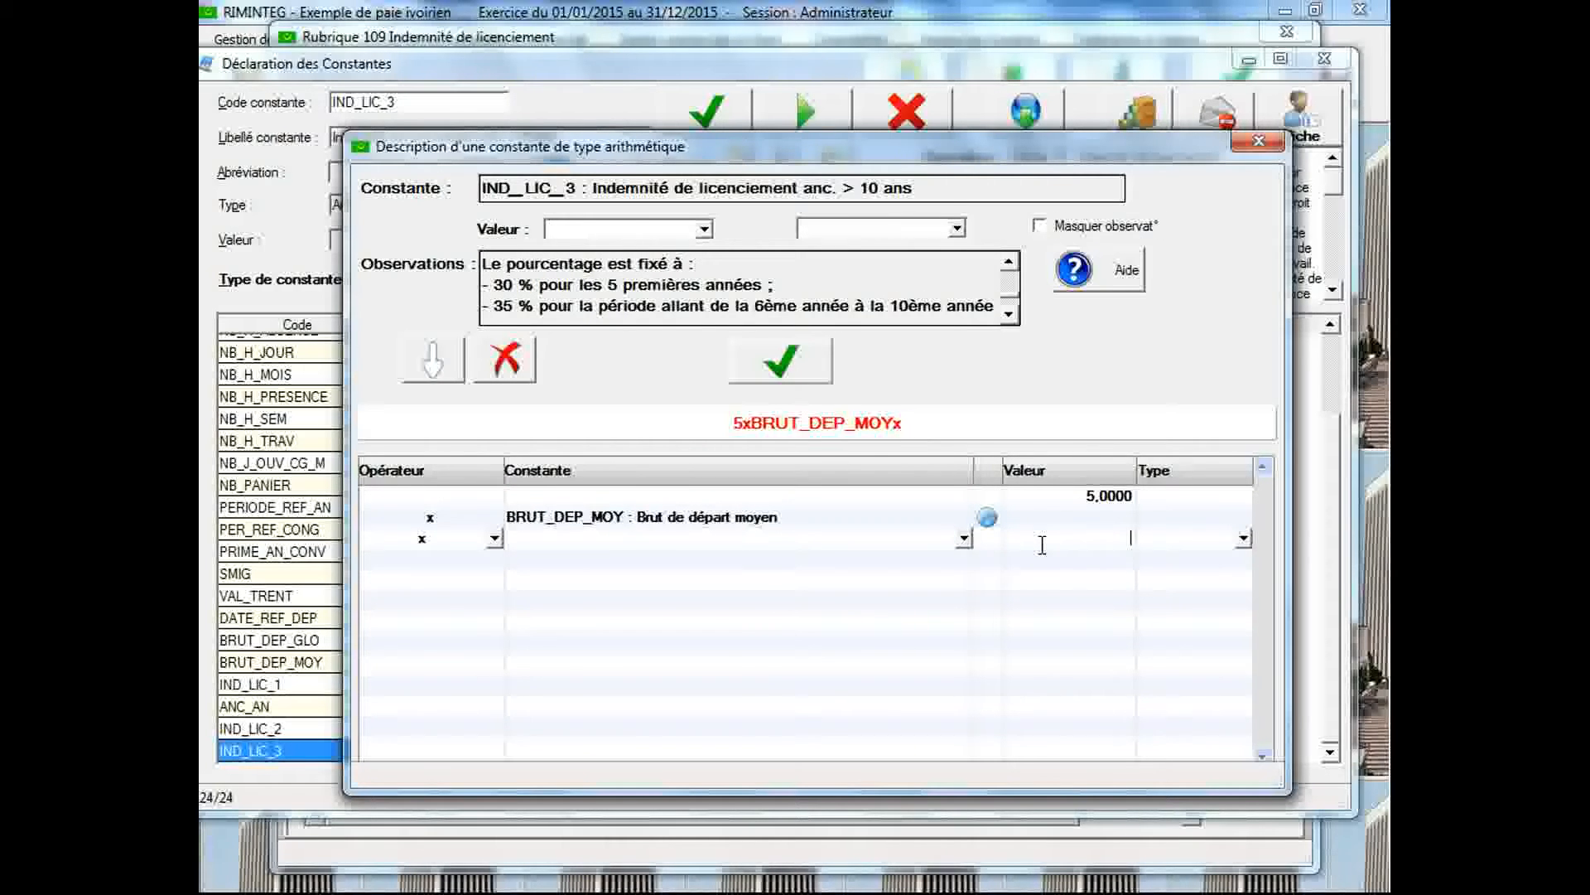
type("0.3")
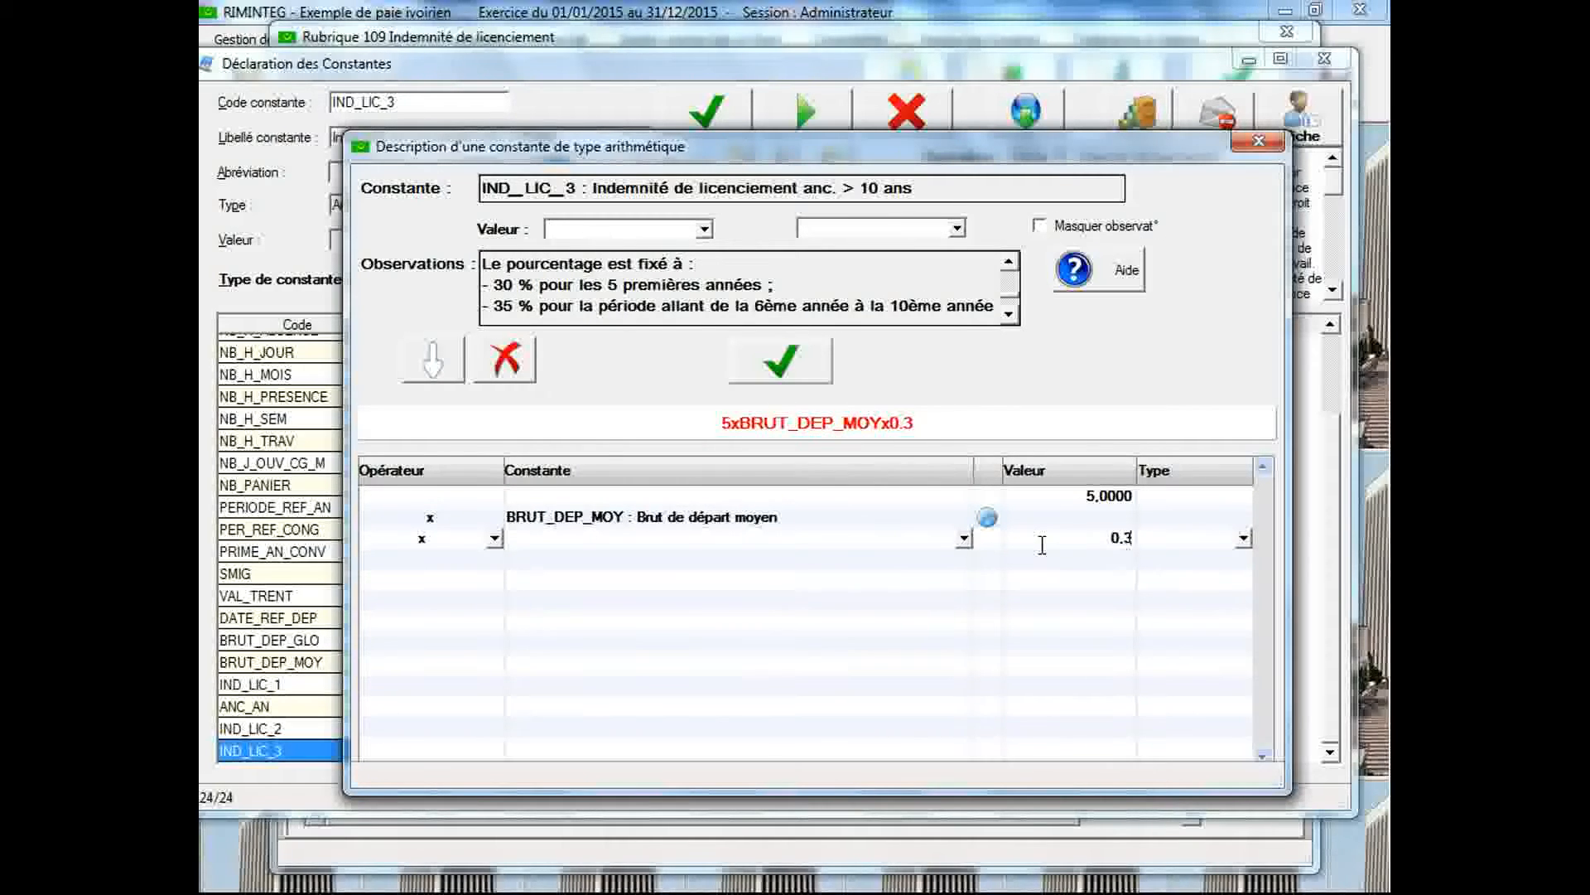
Continue the formula with a plus operator, an opening parenthesis and the value 5
left_click(495, 559)
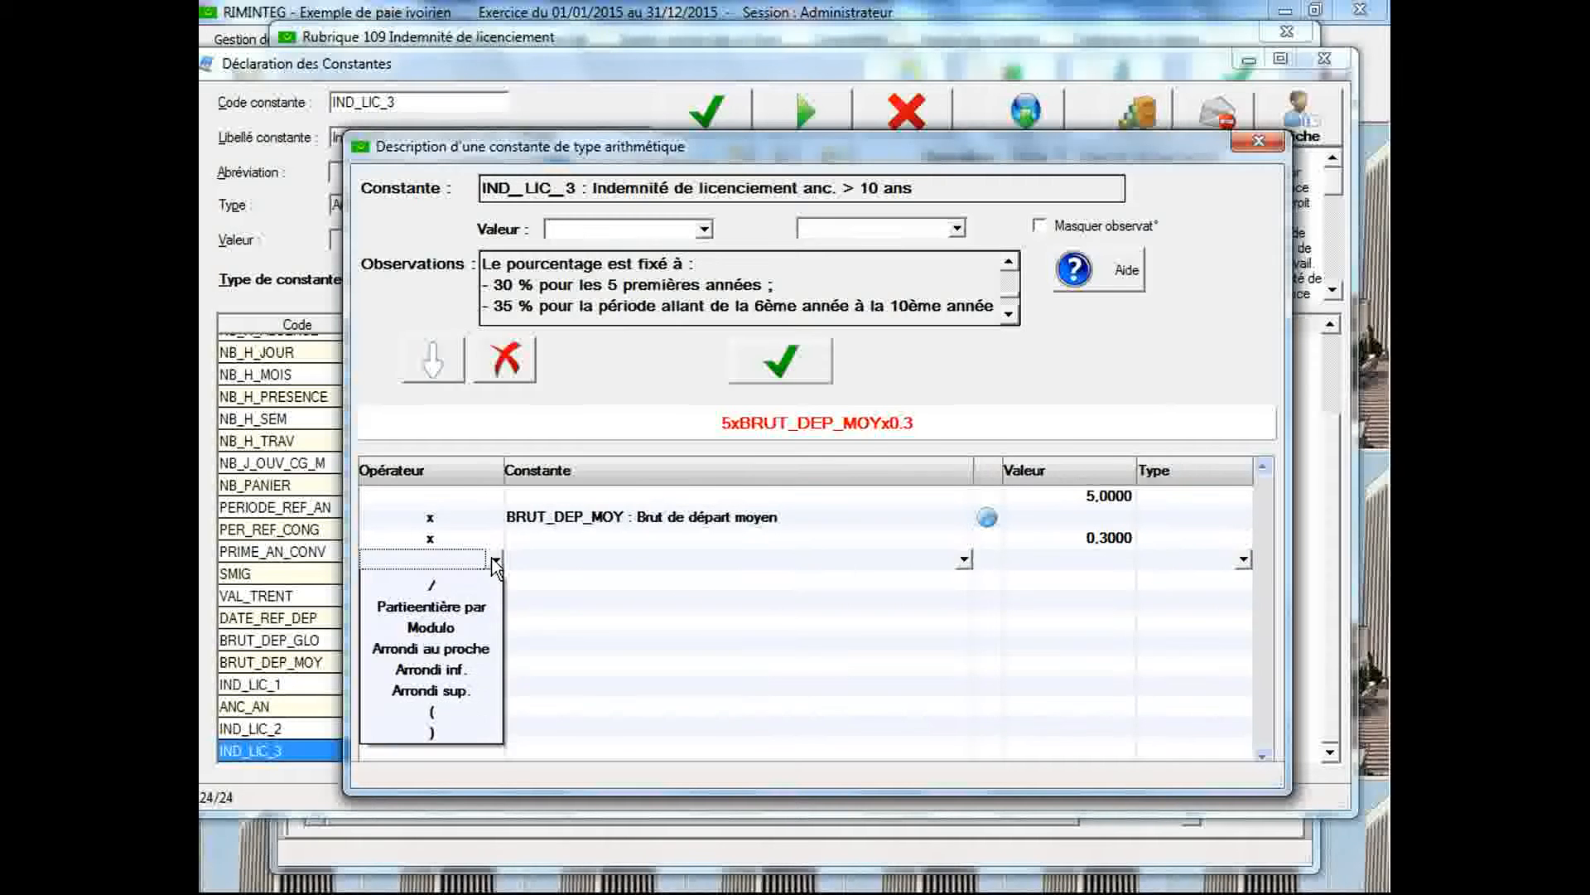
left_click(491, 581)
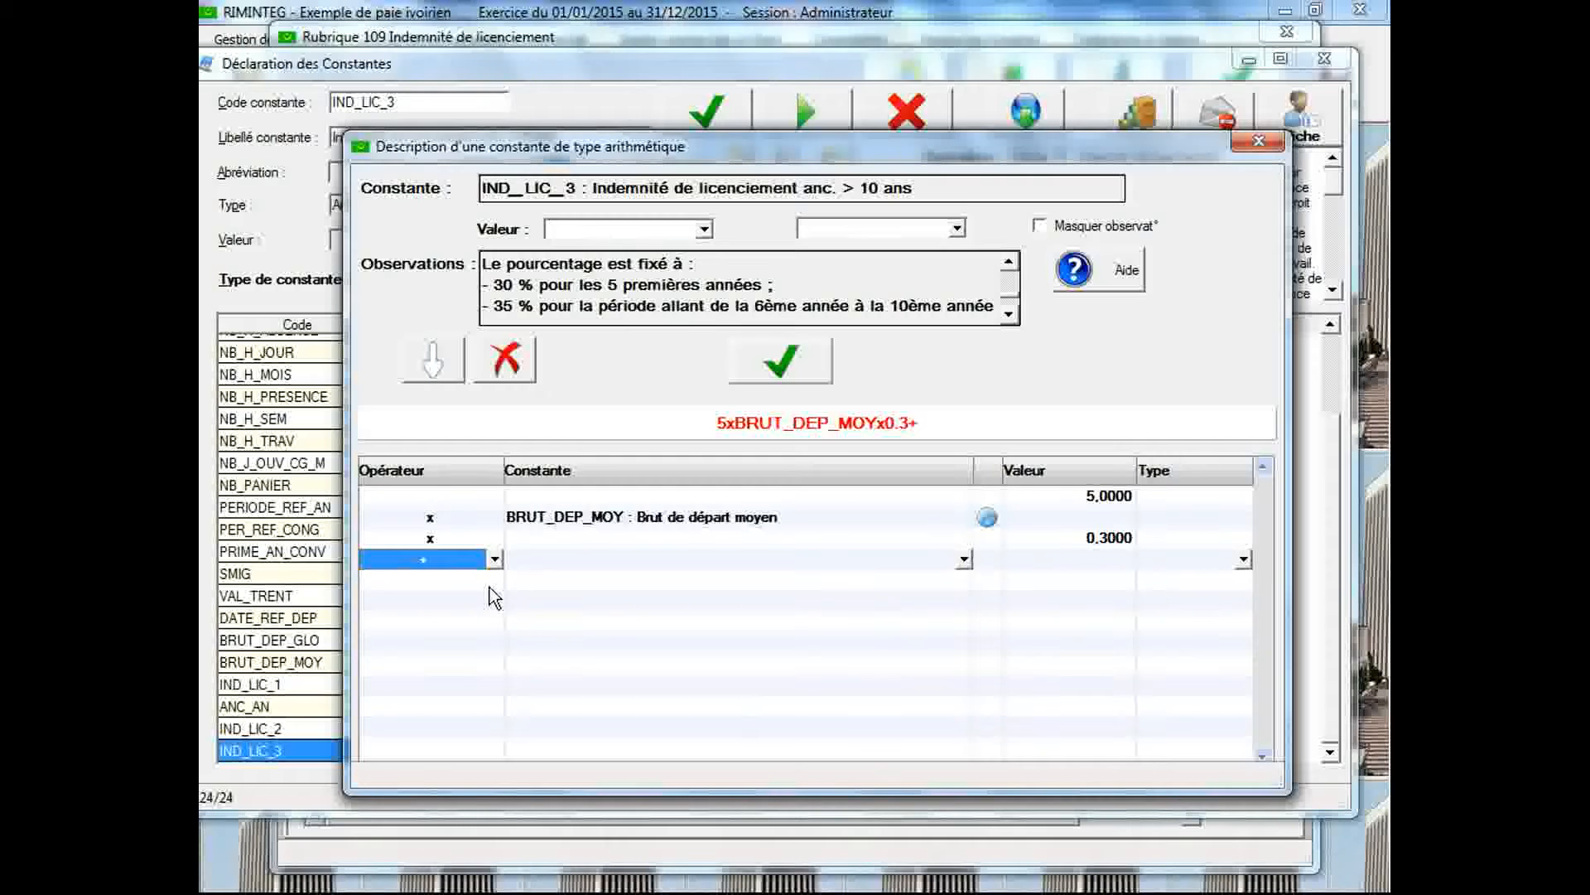
left_click(497, 584)
left_click(497, 581)
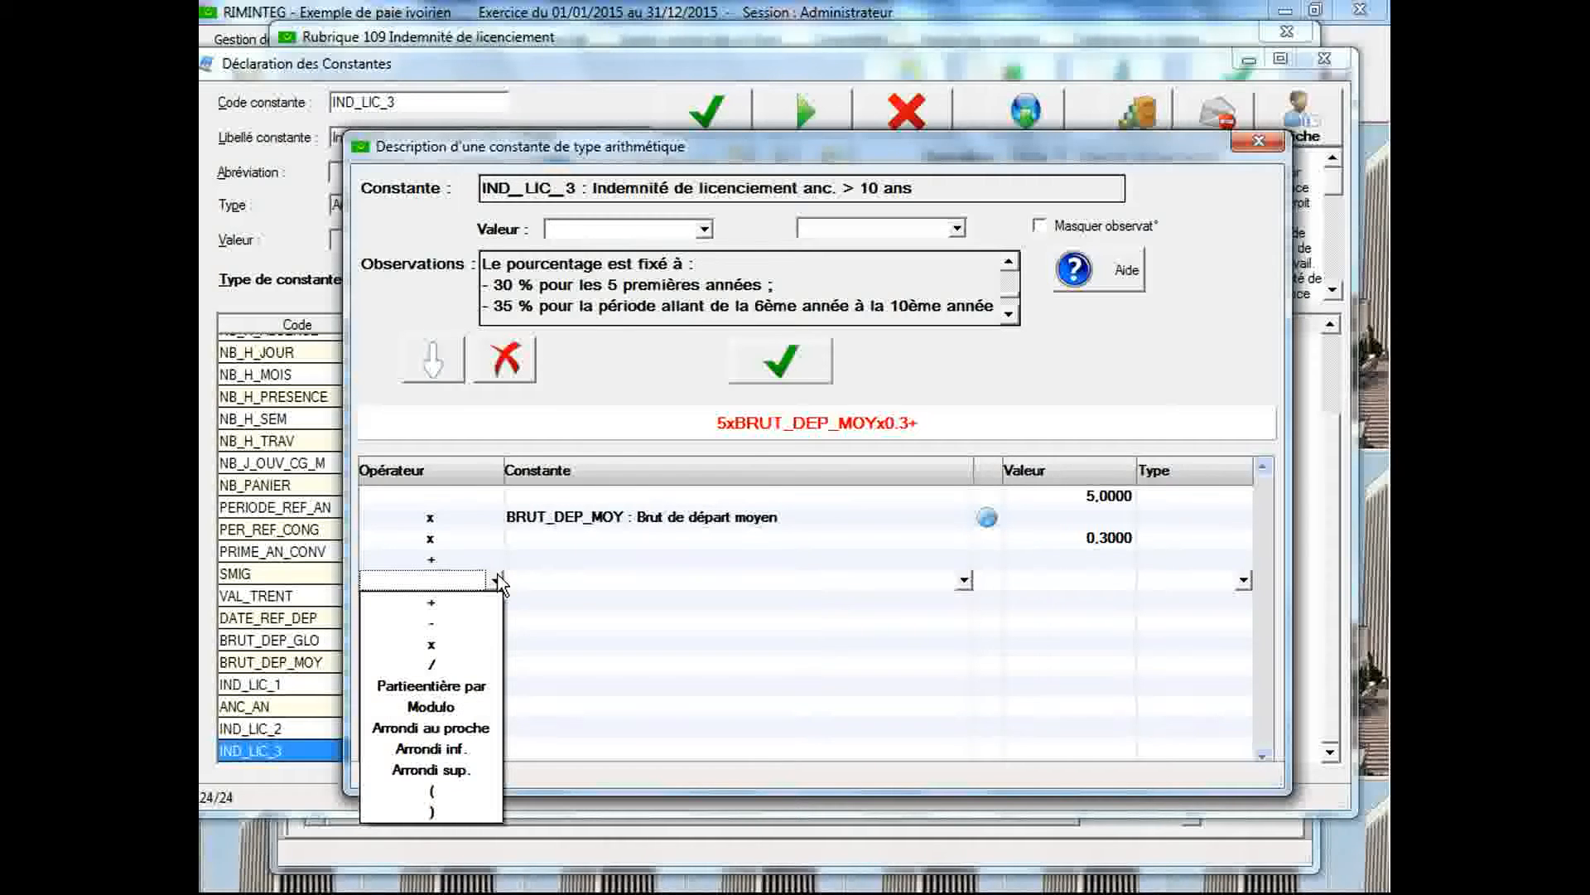
left_click(458, 791)
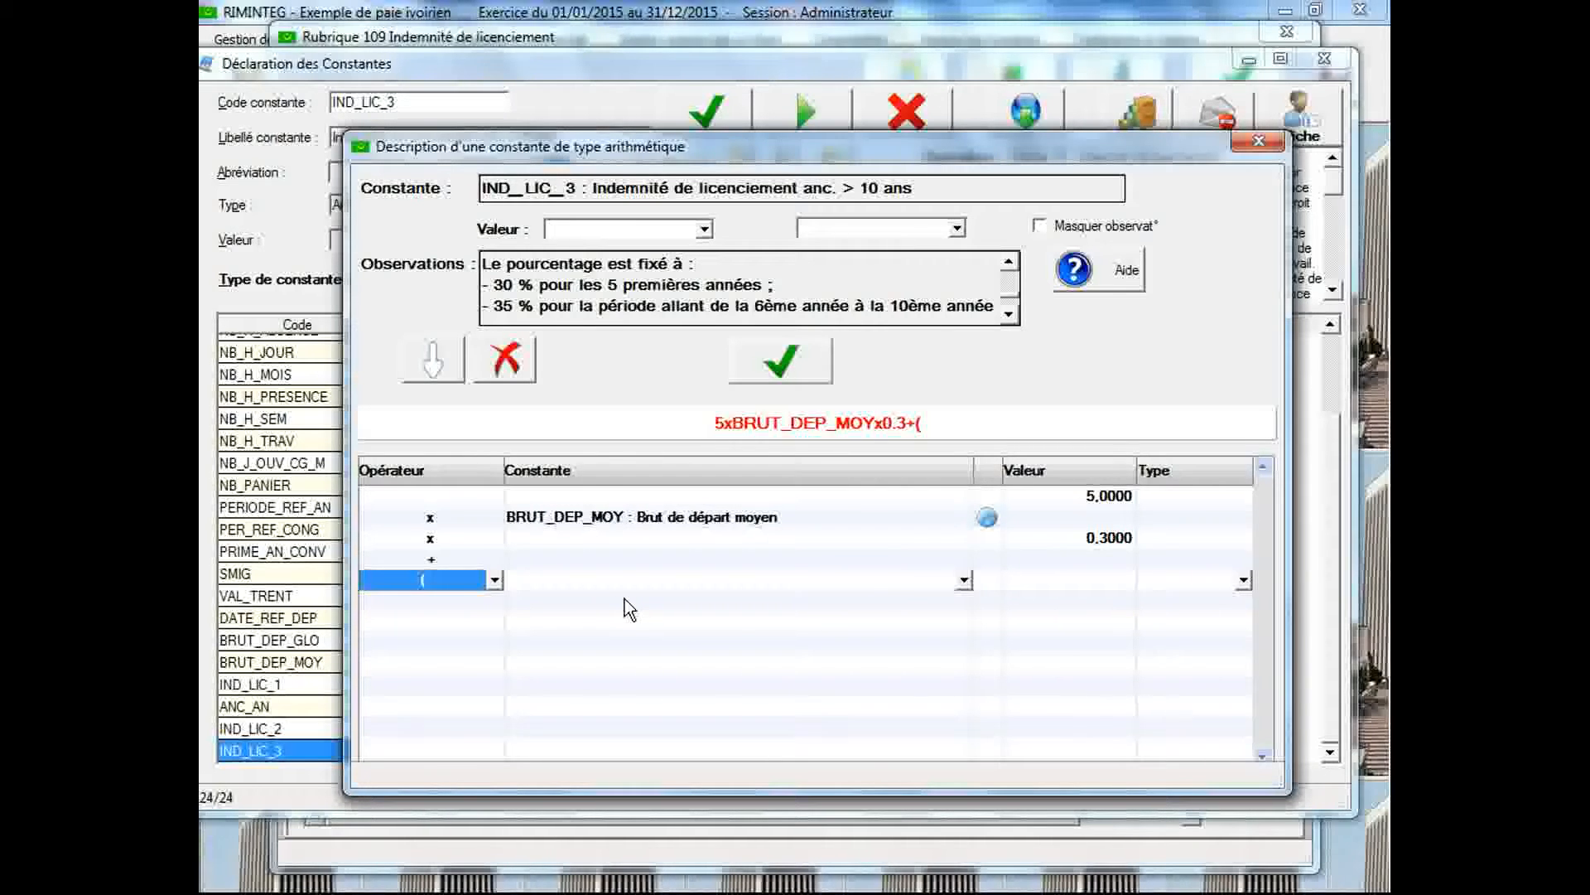
left_click(1051, 598)
type("5")
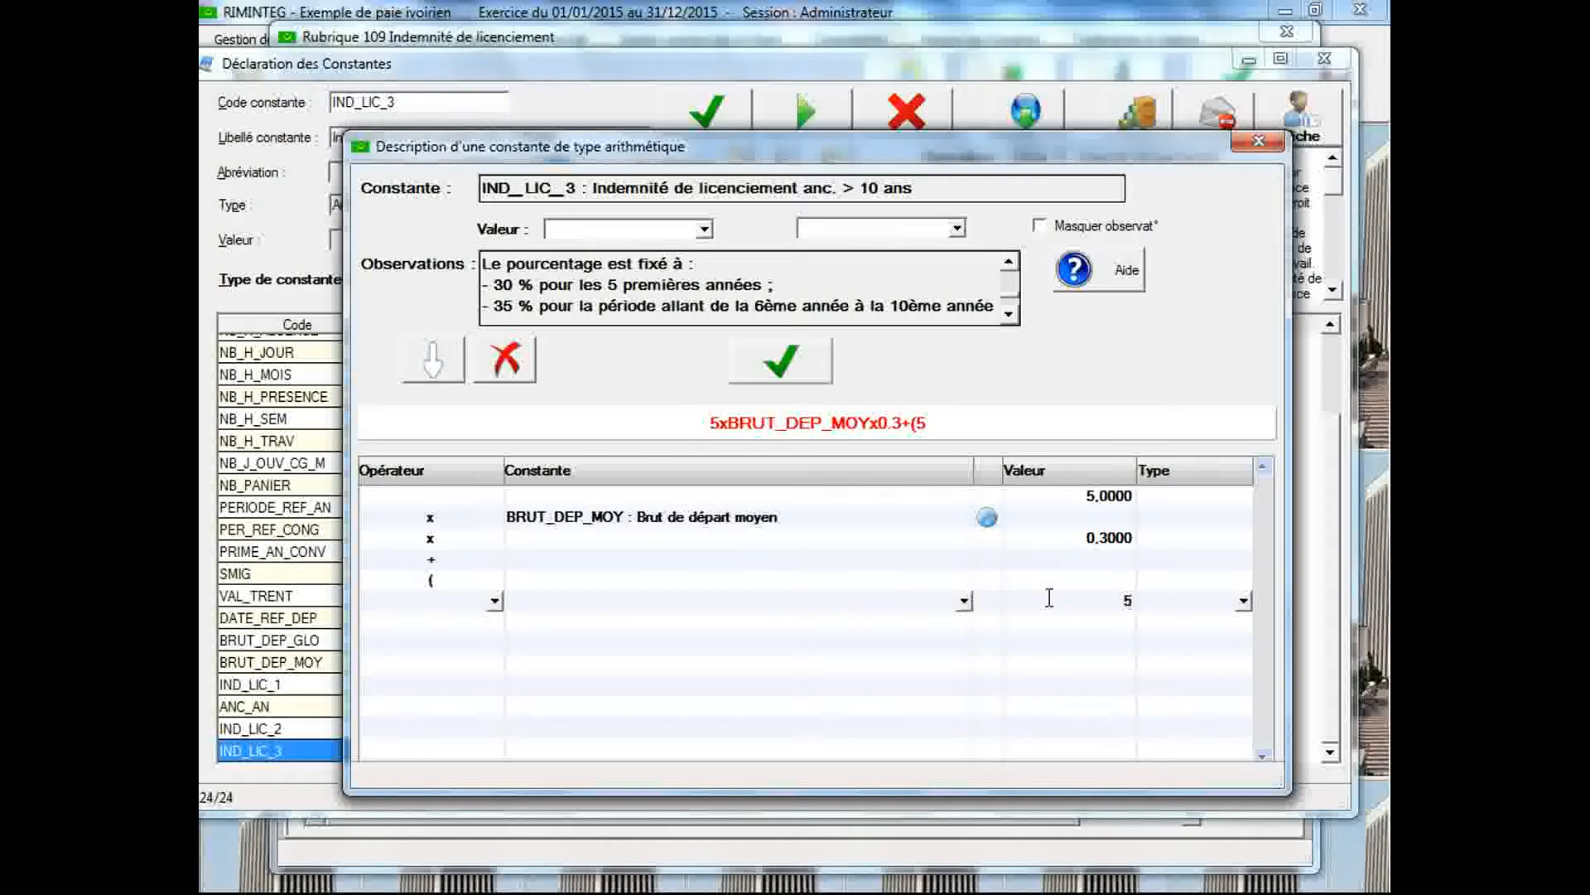
Multiply the 5 inside the parenthesis by the constant BRUT_DEP_MOY (Brut de départ moyen)
left_click(500, 627)
left_click(496, 622)
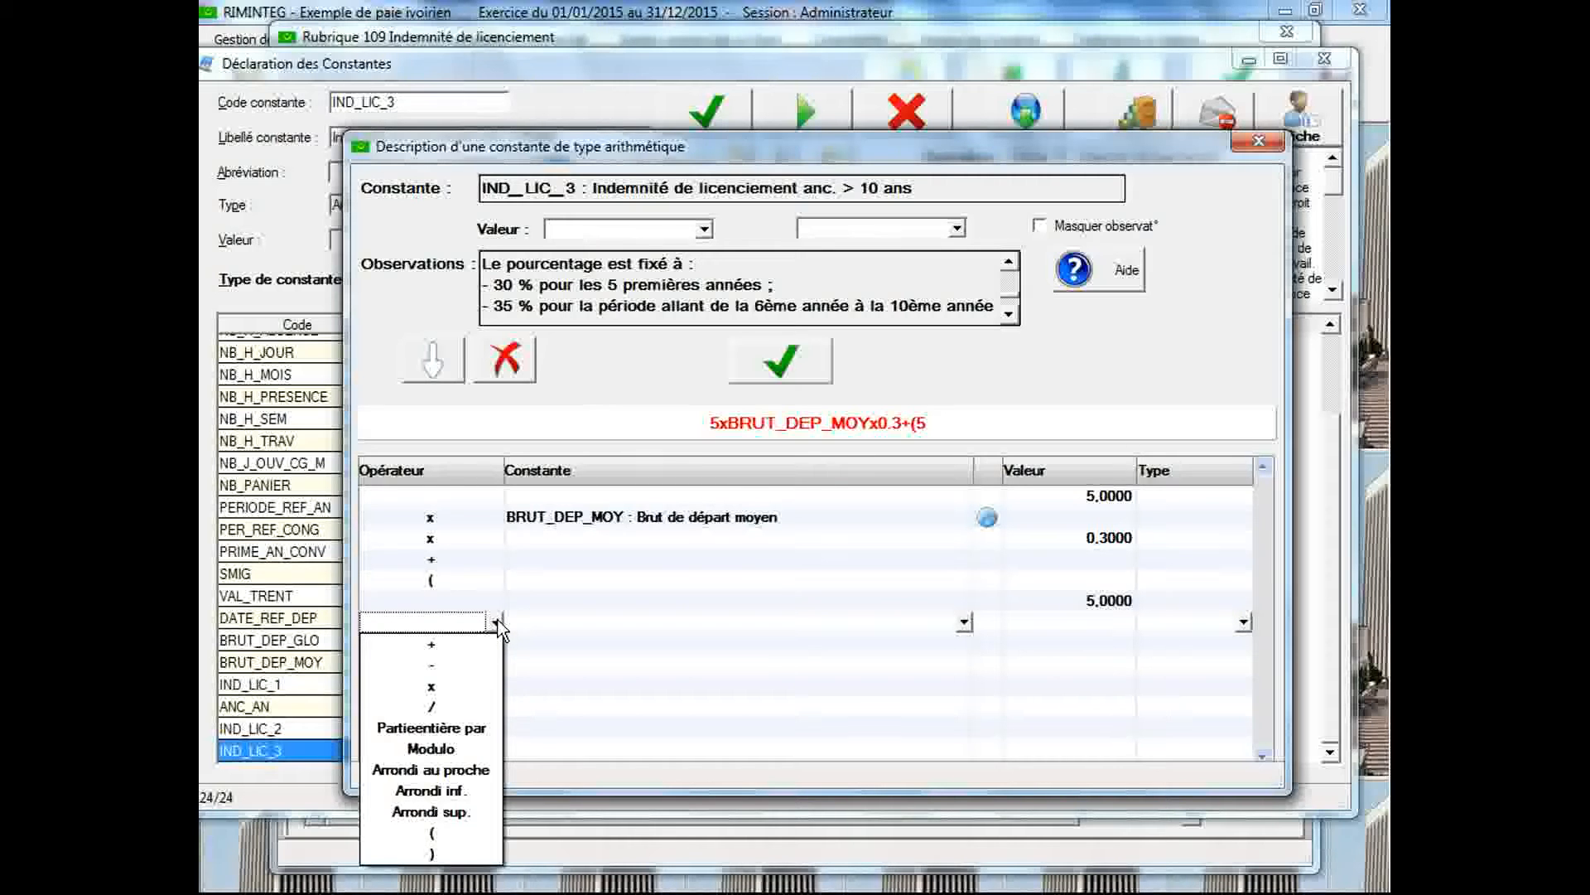
left_click(487, 687)
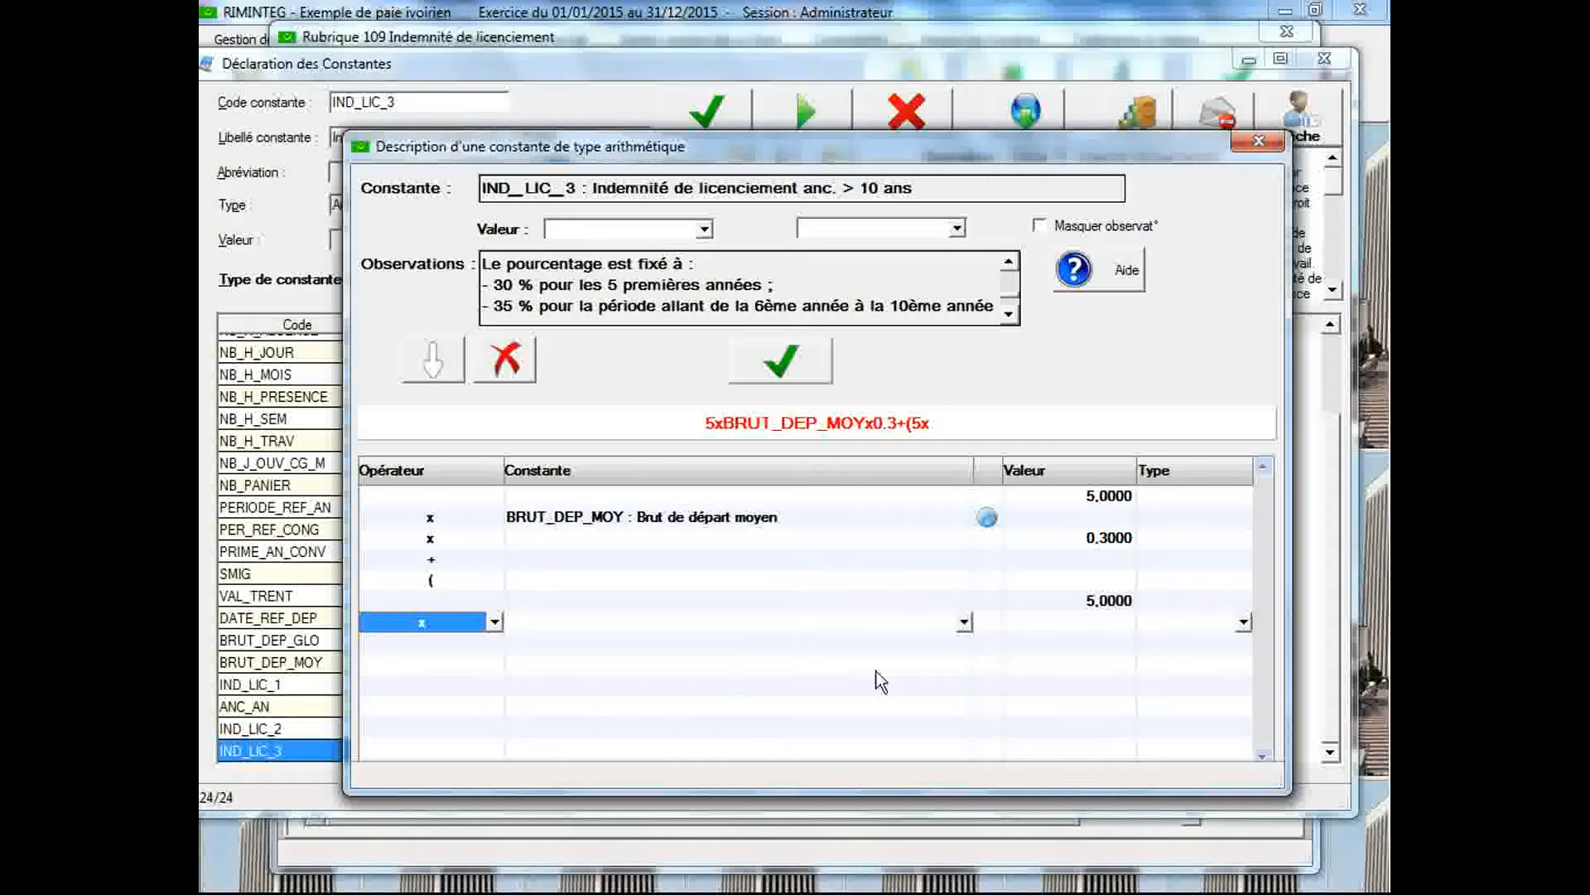
left_click(895, 622)
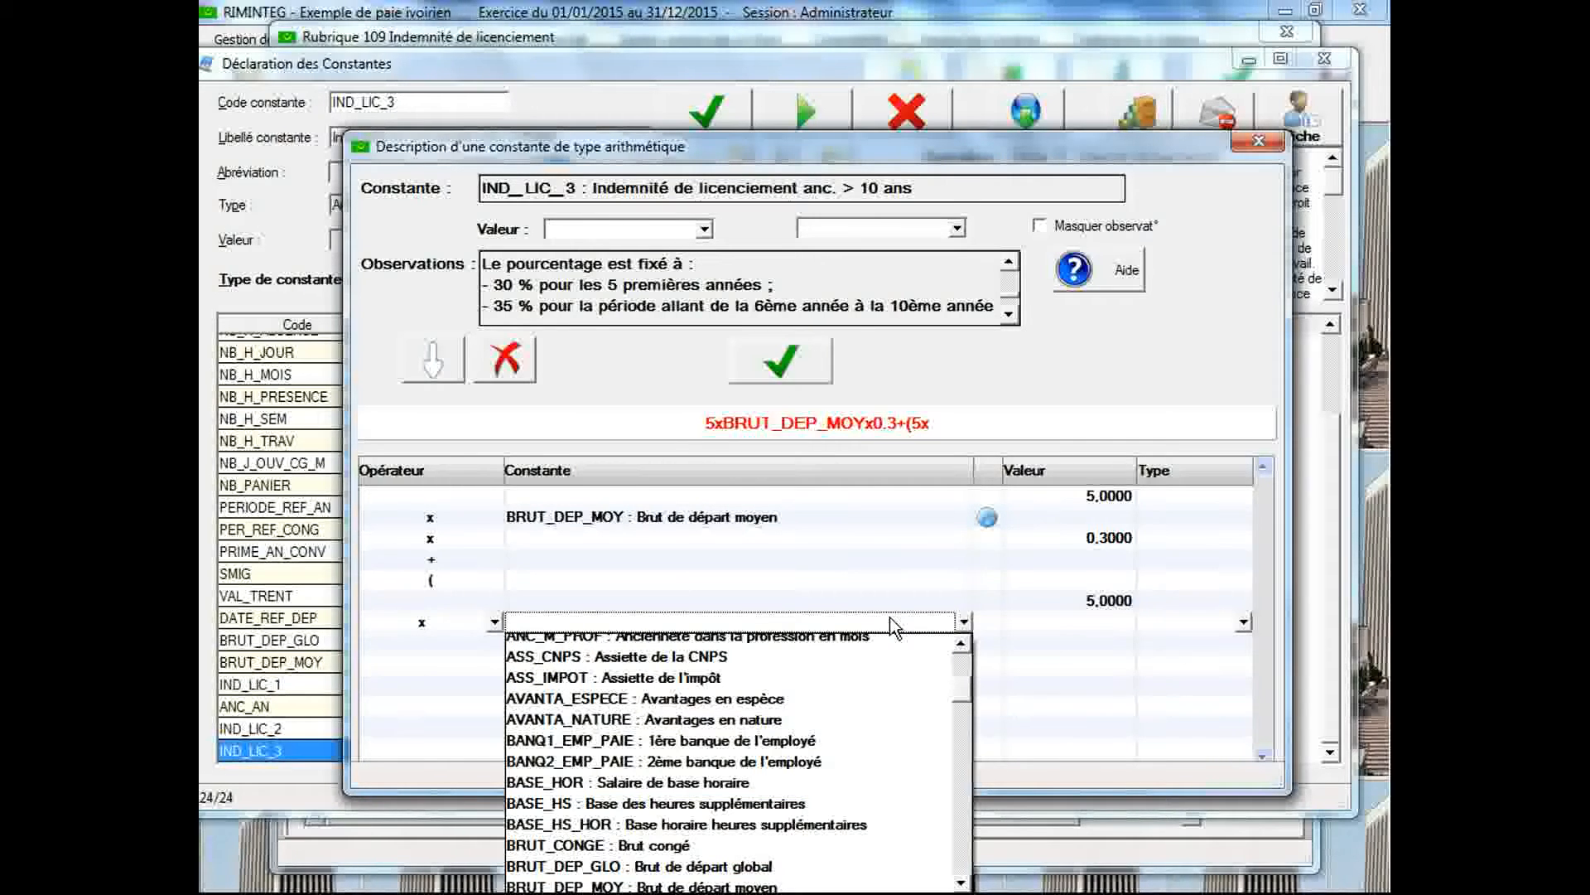
scroll(891, 679, "down", 2)
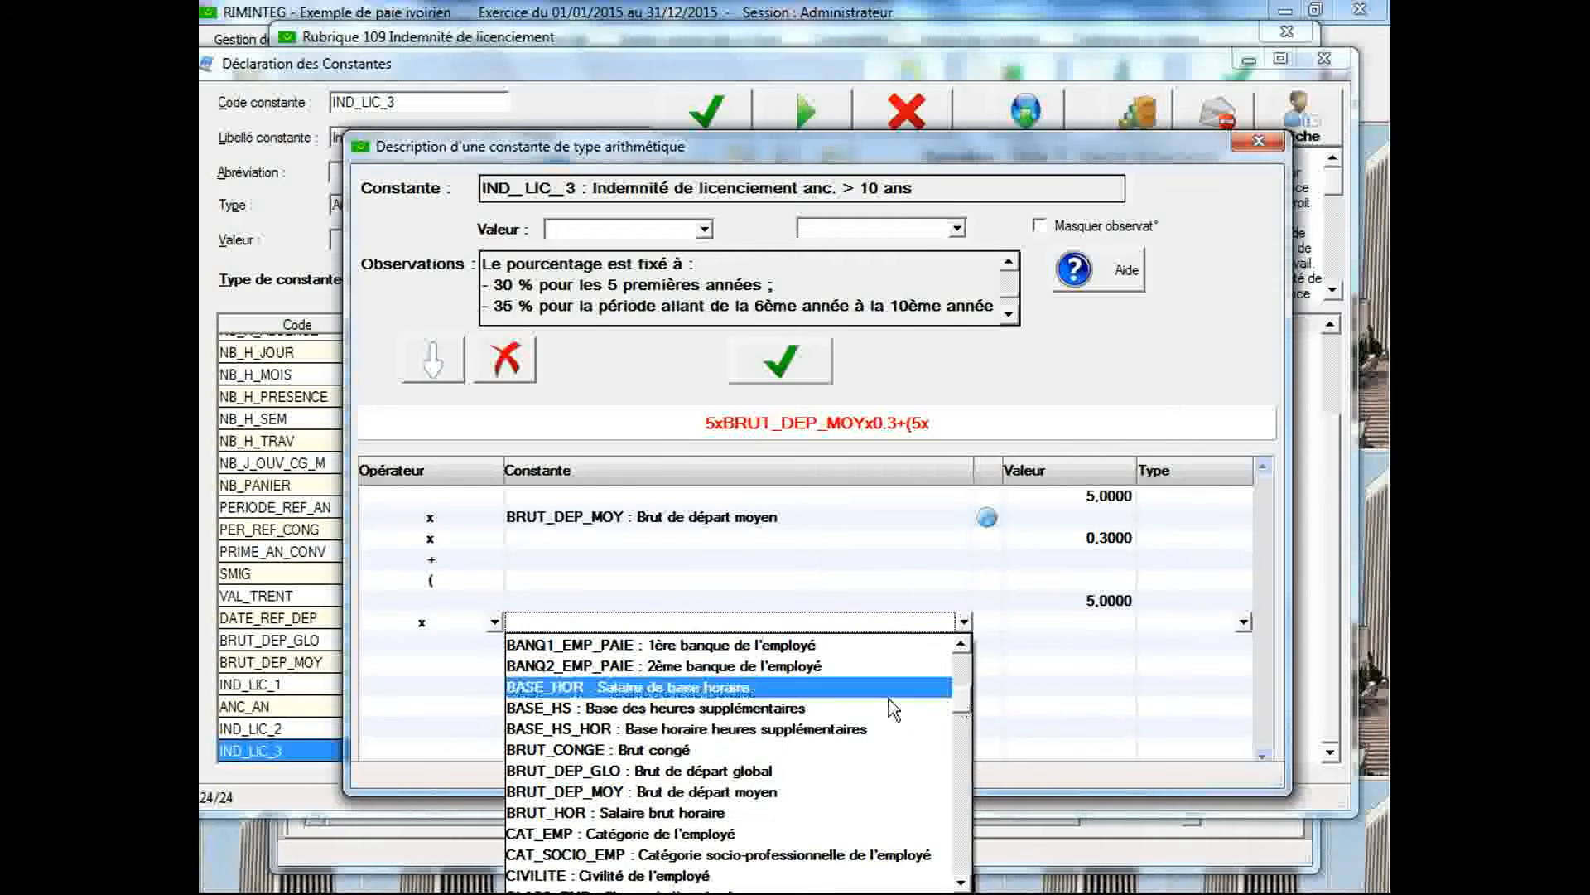
left_click(798, 788)
Multiply the second bracket's term by 0,35 and close its parenthesis
left_click(490, 644)
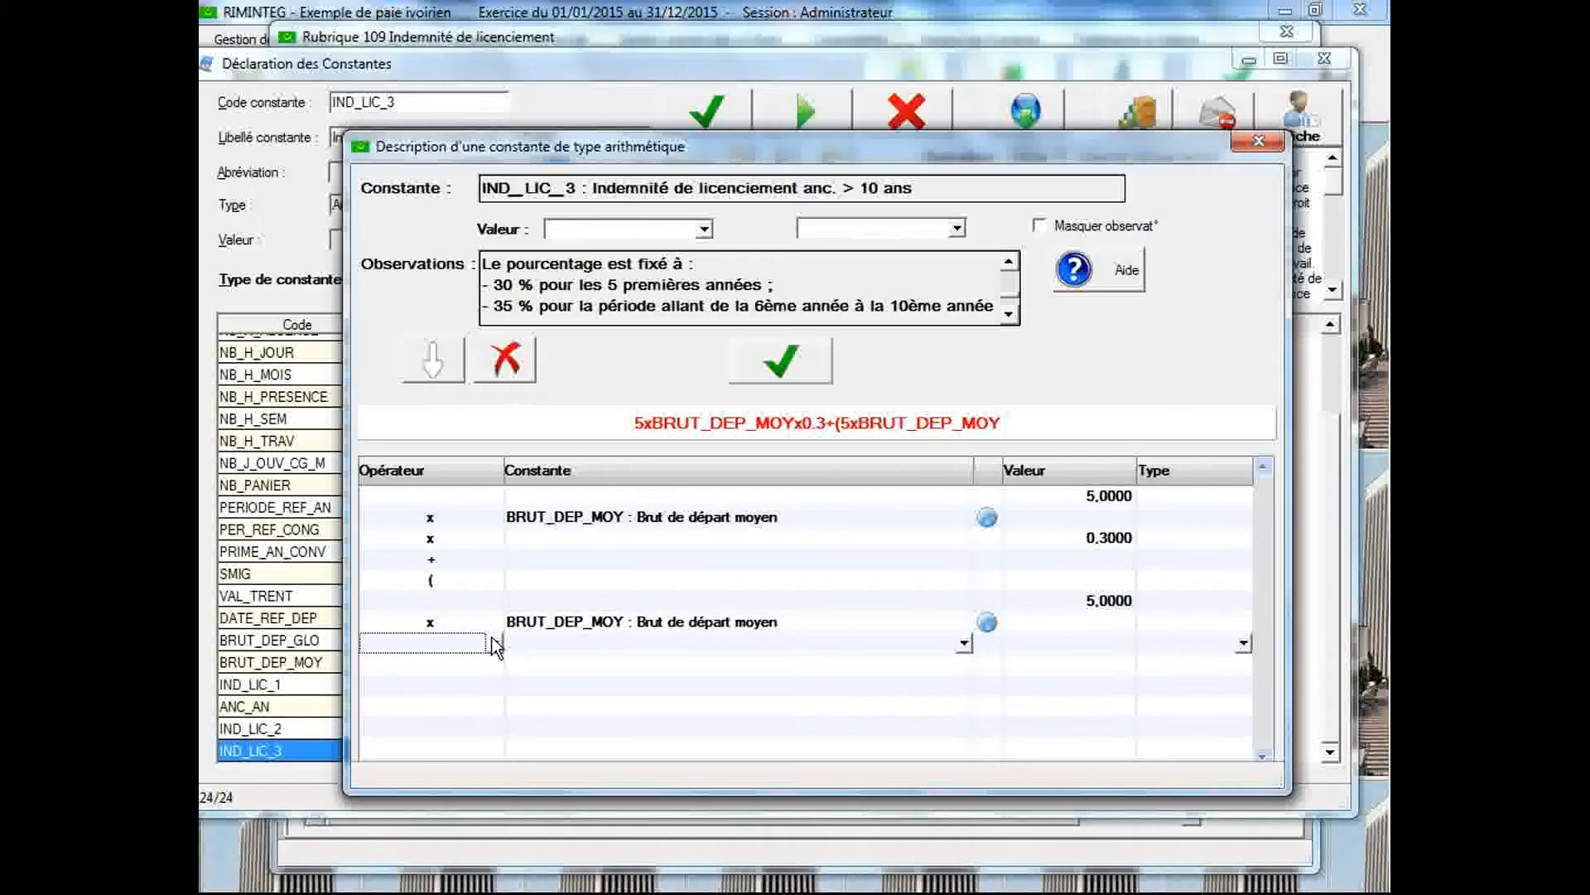
left_click(494, 644)
left_click(460, 707)
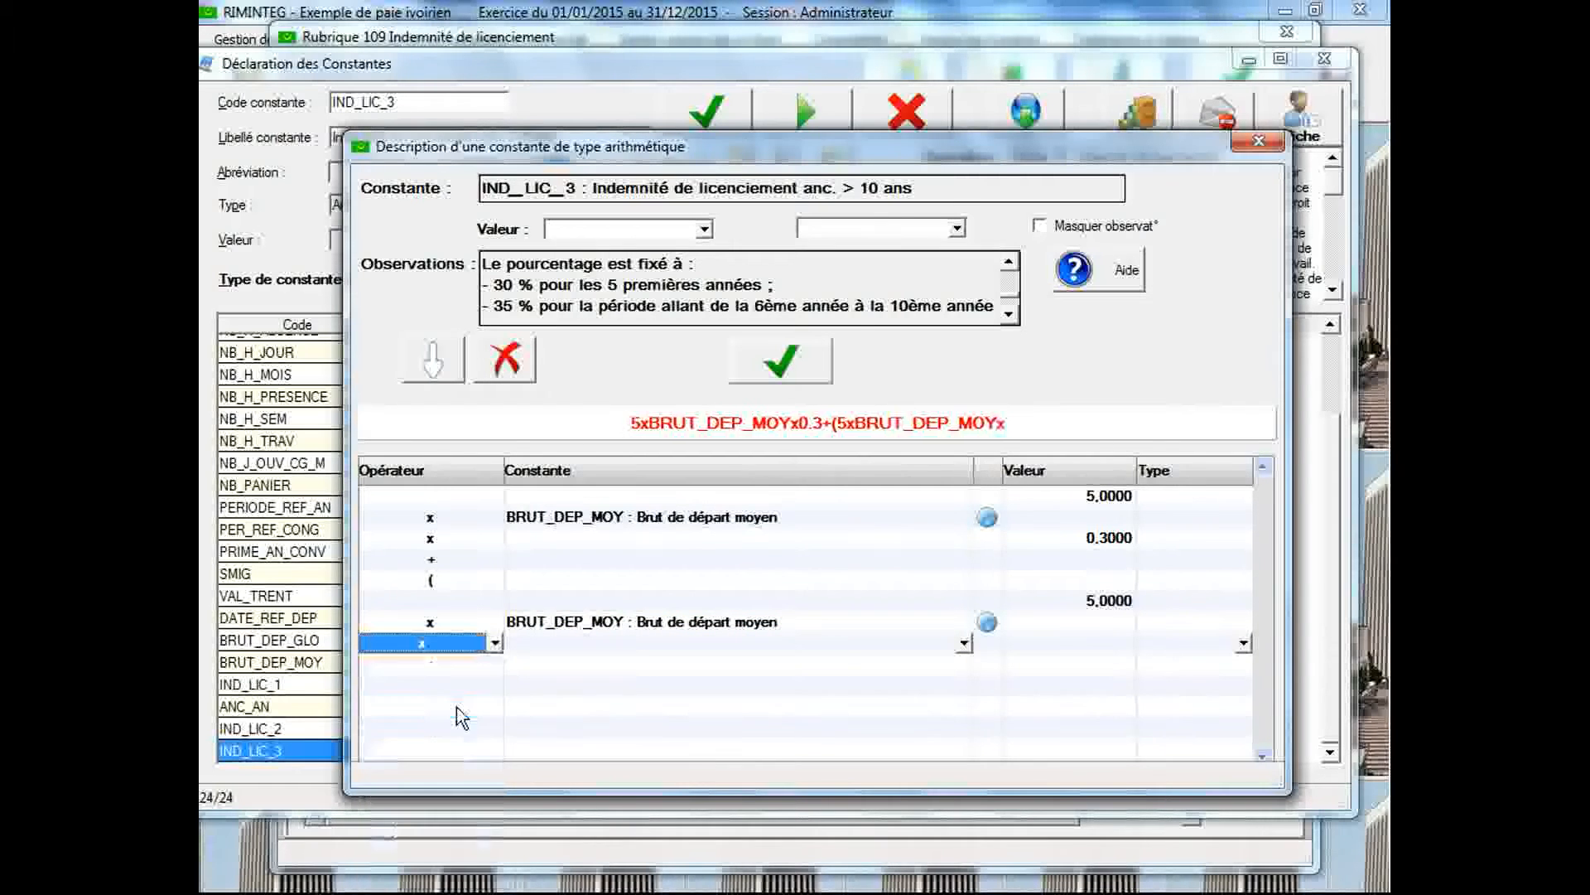
left_click(1041, 643)
type("0,35")
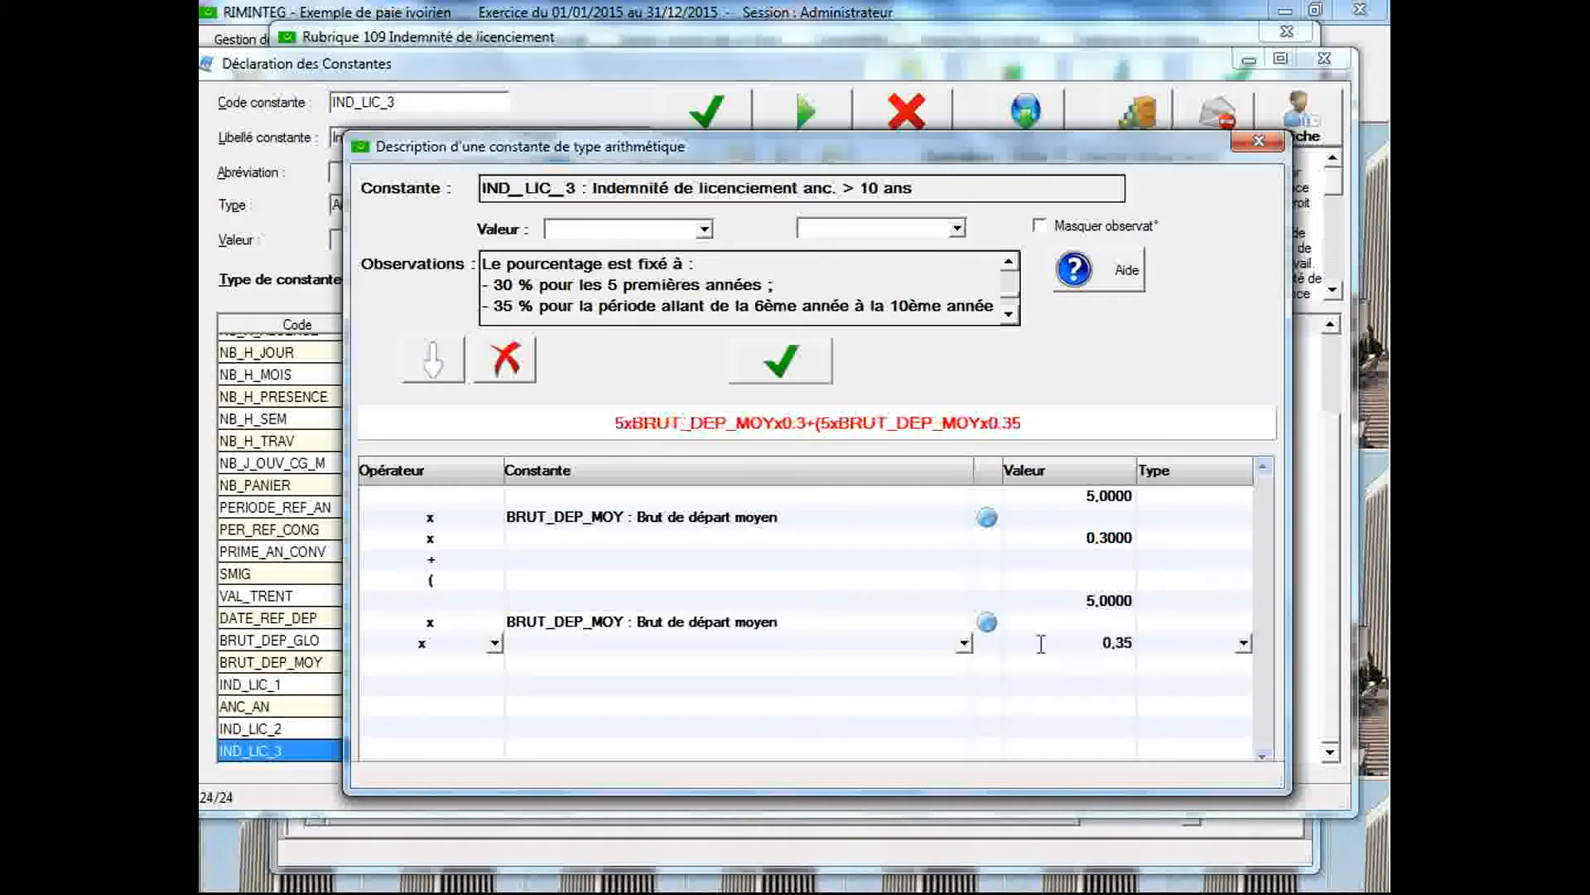
left_click(497, 668)
left_click(495, 664)
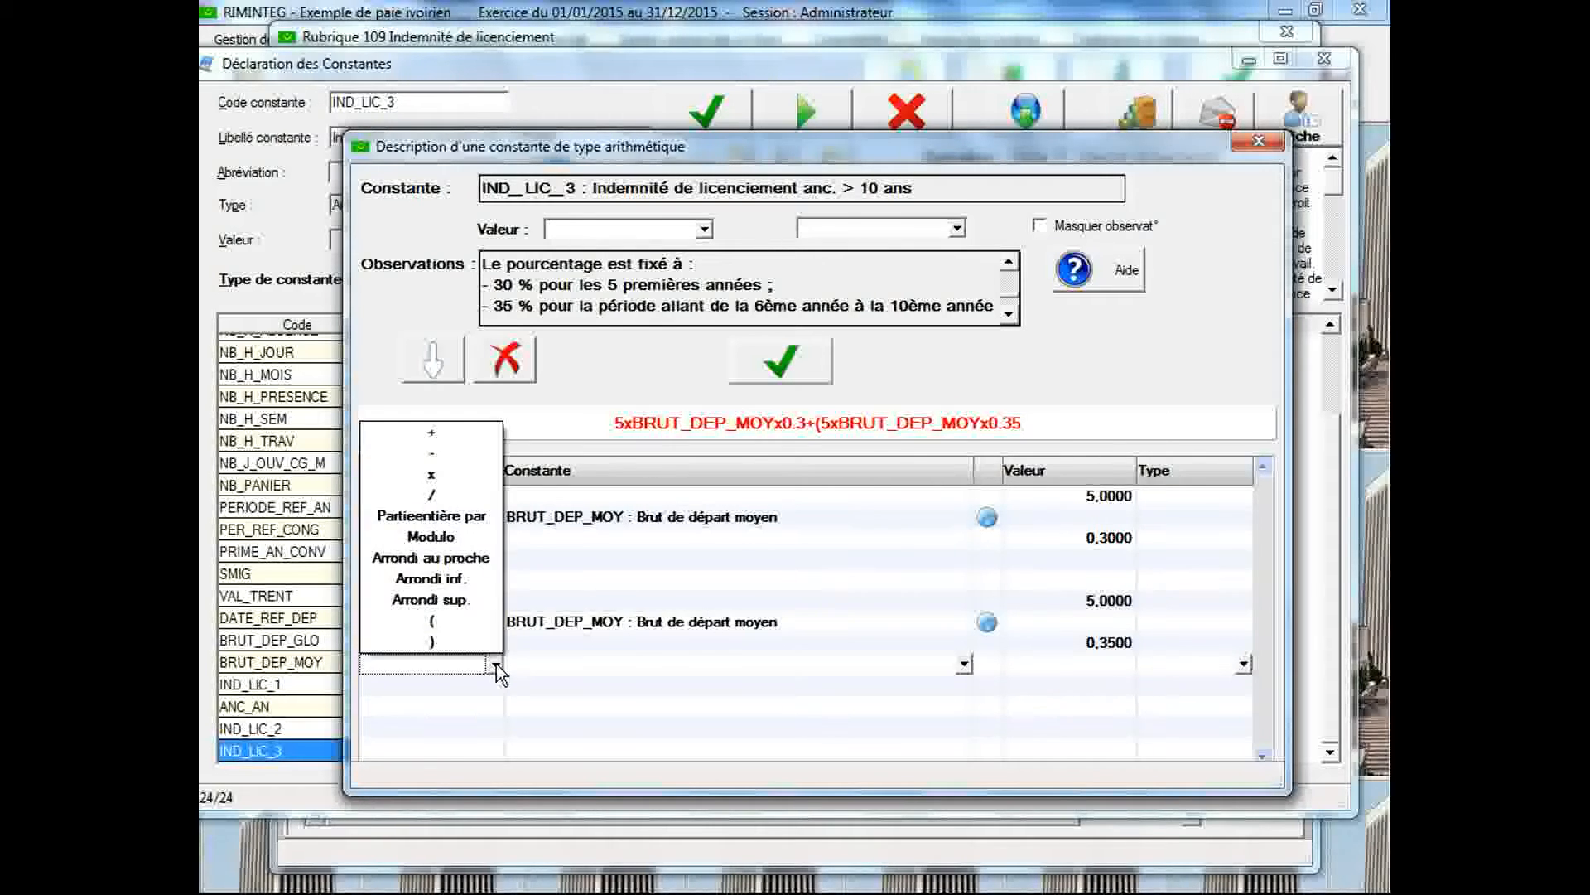
left_click(464, 642)
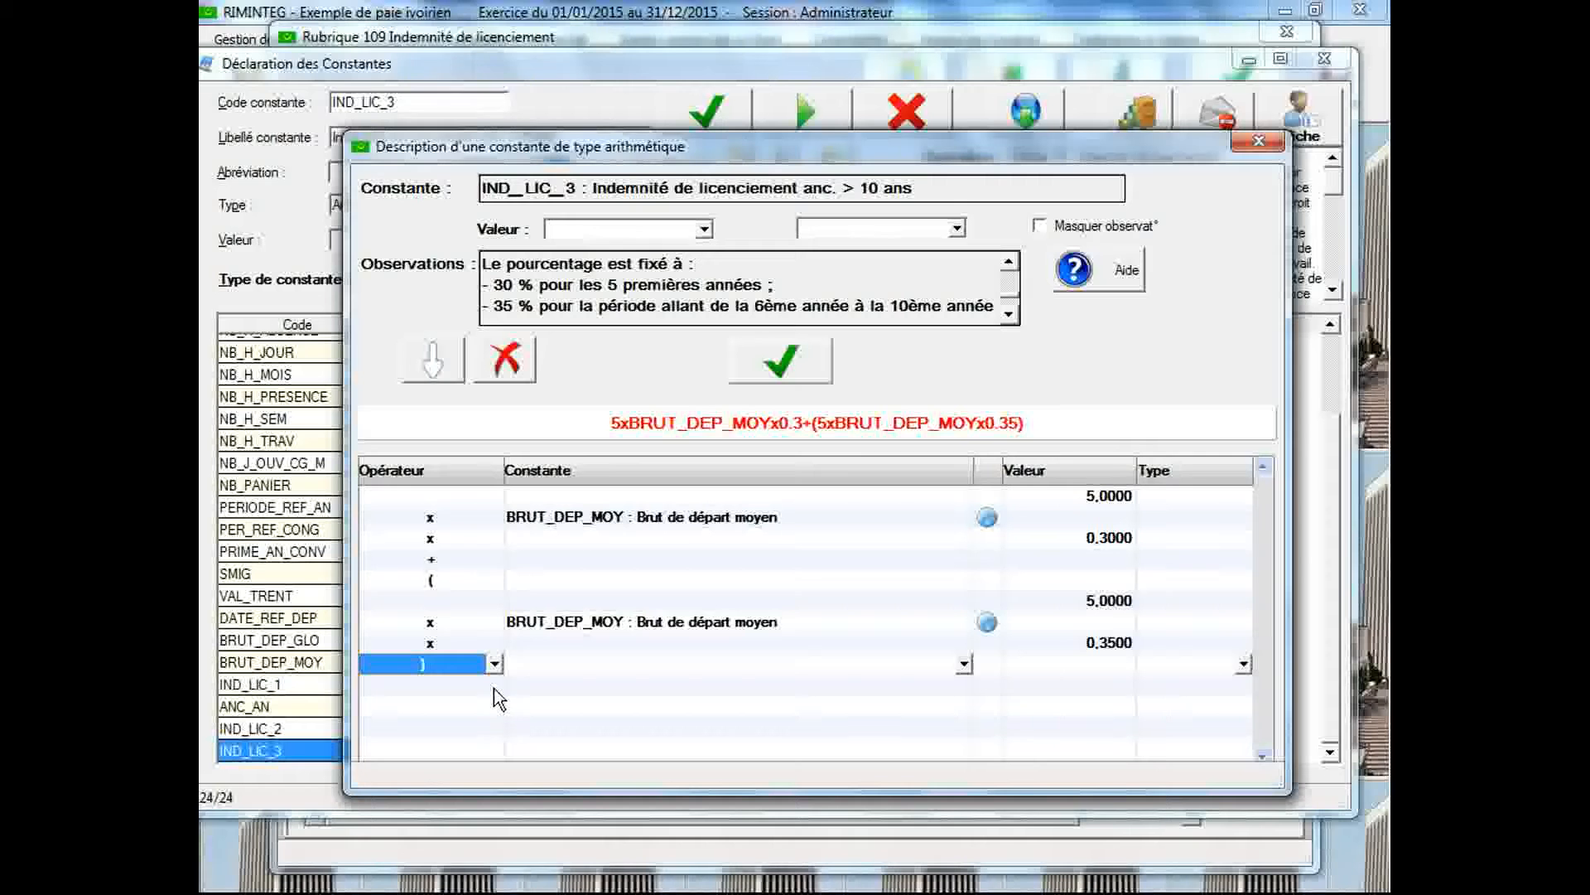
Append a plus operator after the closing parenthesis, and move and enlarge the formula window to show more rows
left_click(493, 681)
left_click(495, 684)
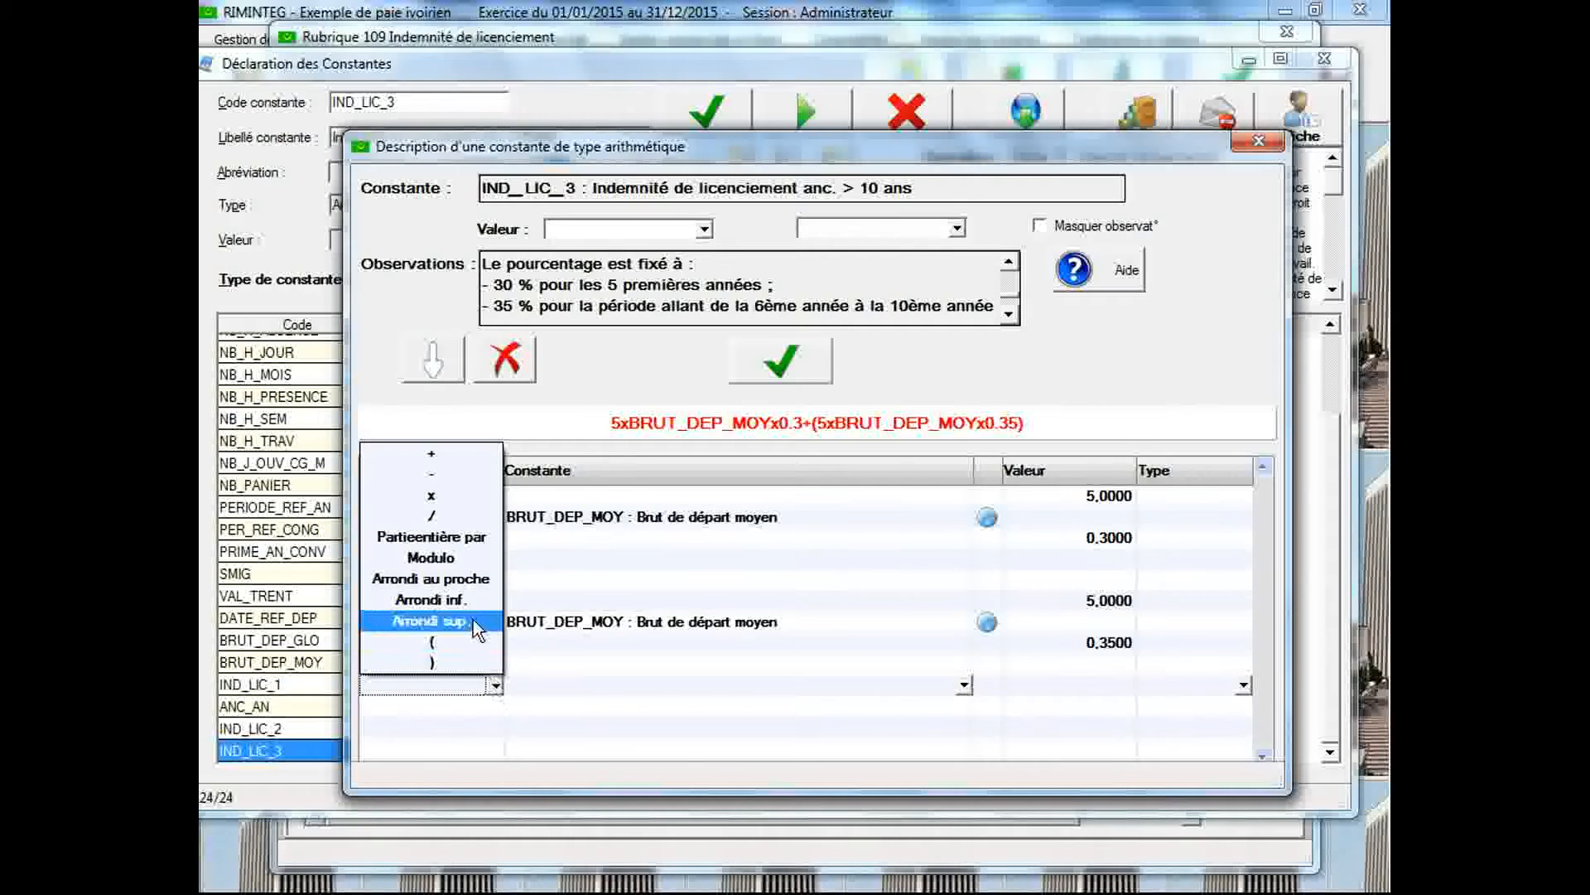
left_click(447, 455)
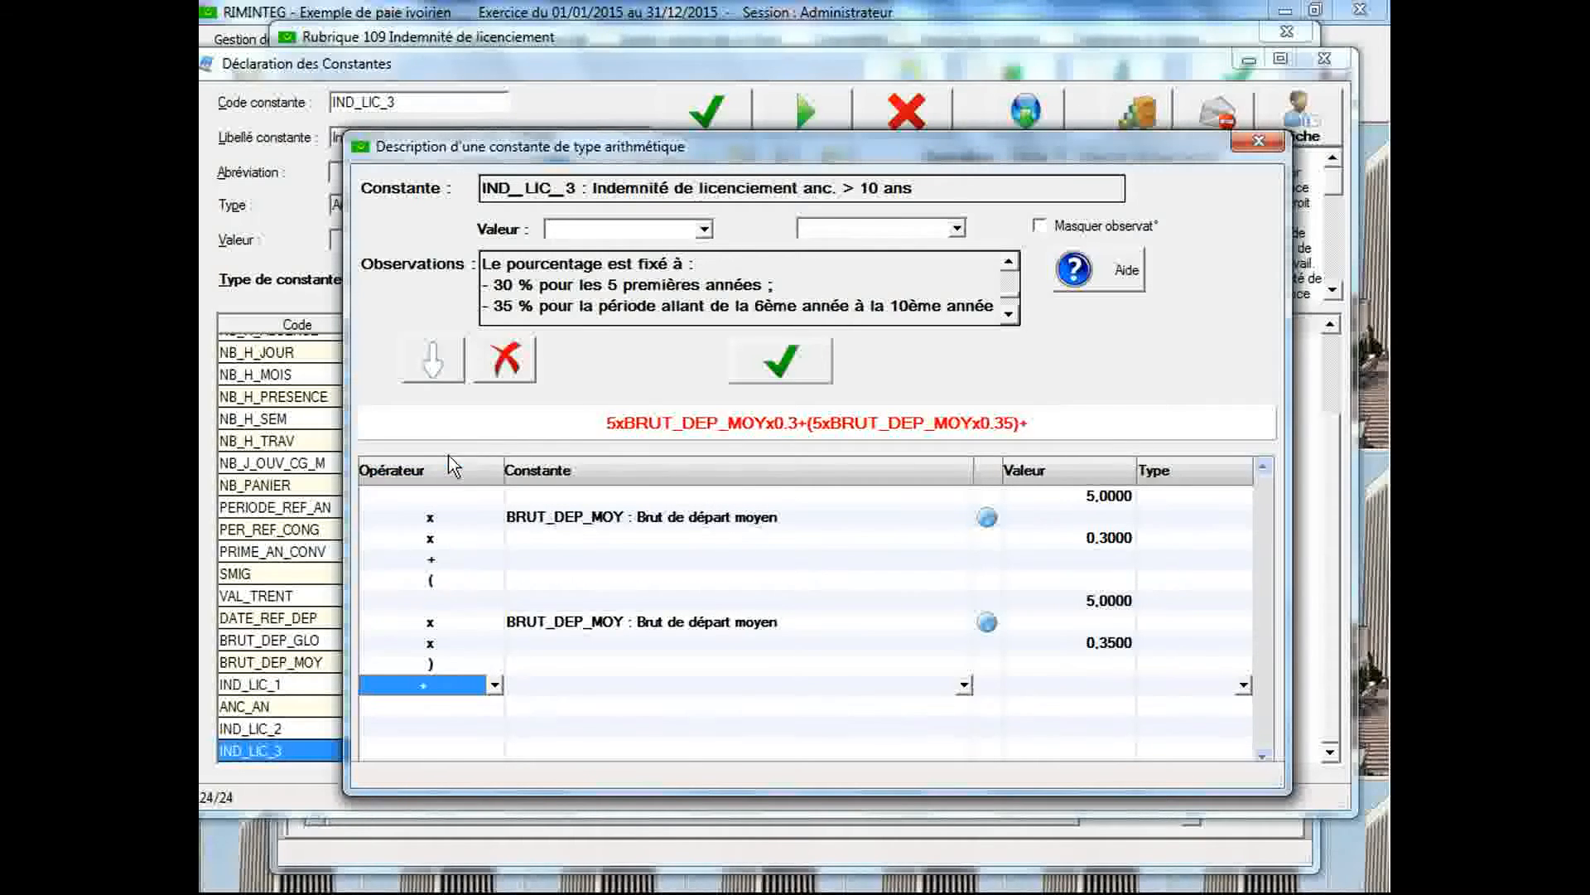
left_click_drag(628, 132, 616, 41)
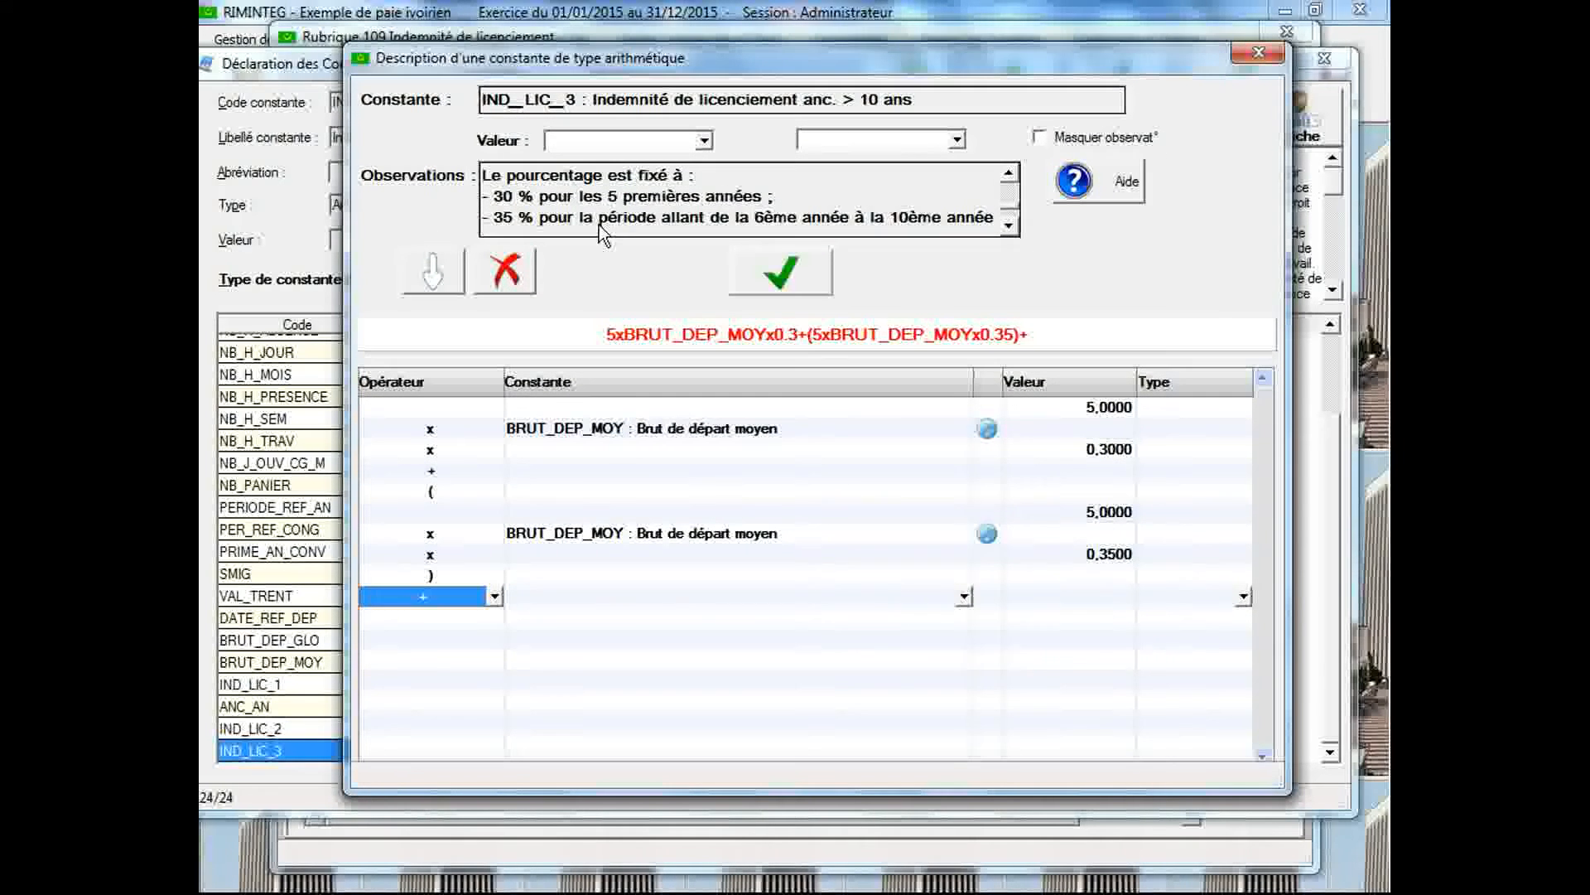
left_click_drag(588, 792, 567, 872)
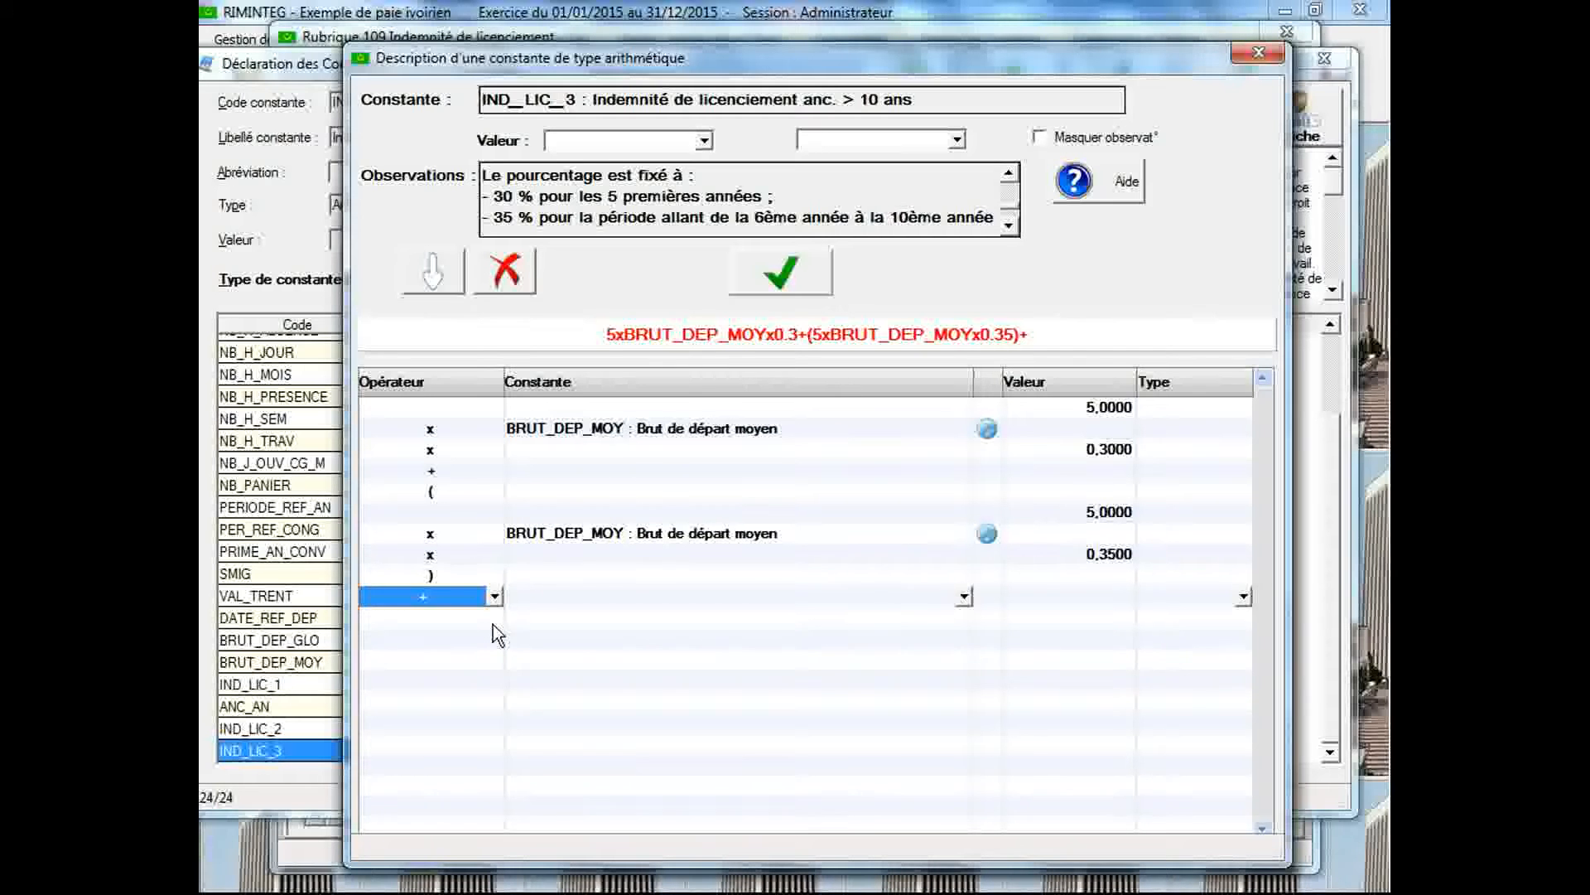
Continue the formula with an opening parenthesis followed by the constant ANC_AN (Ancienneté en années)
left_click(493, 618)
left_click(494, 617)
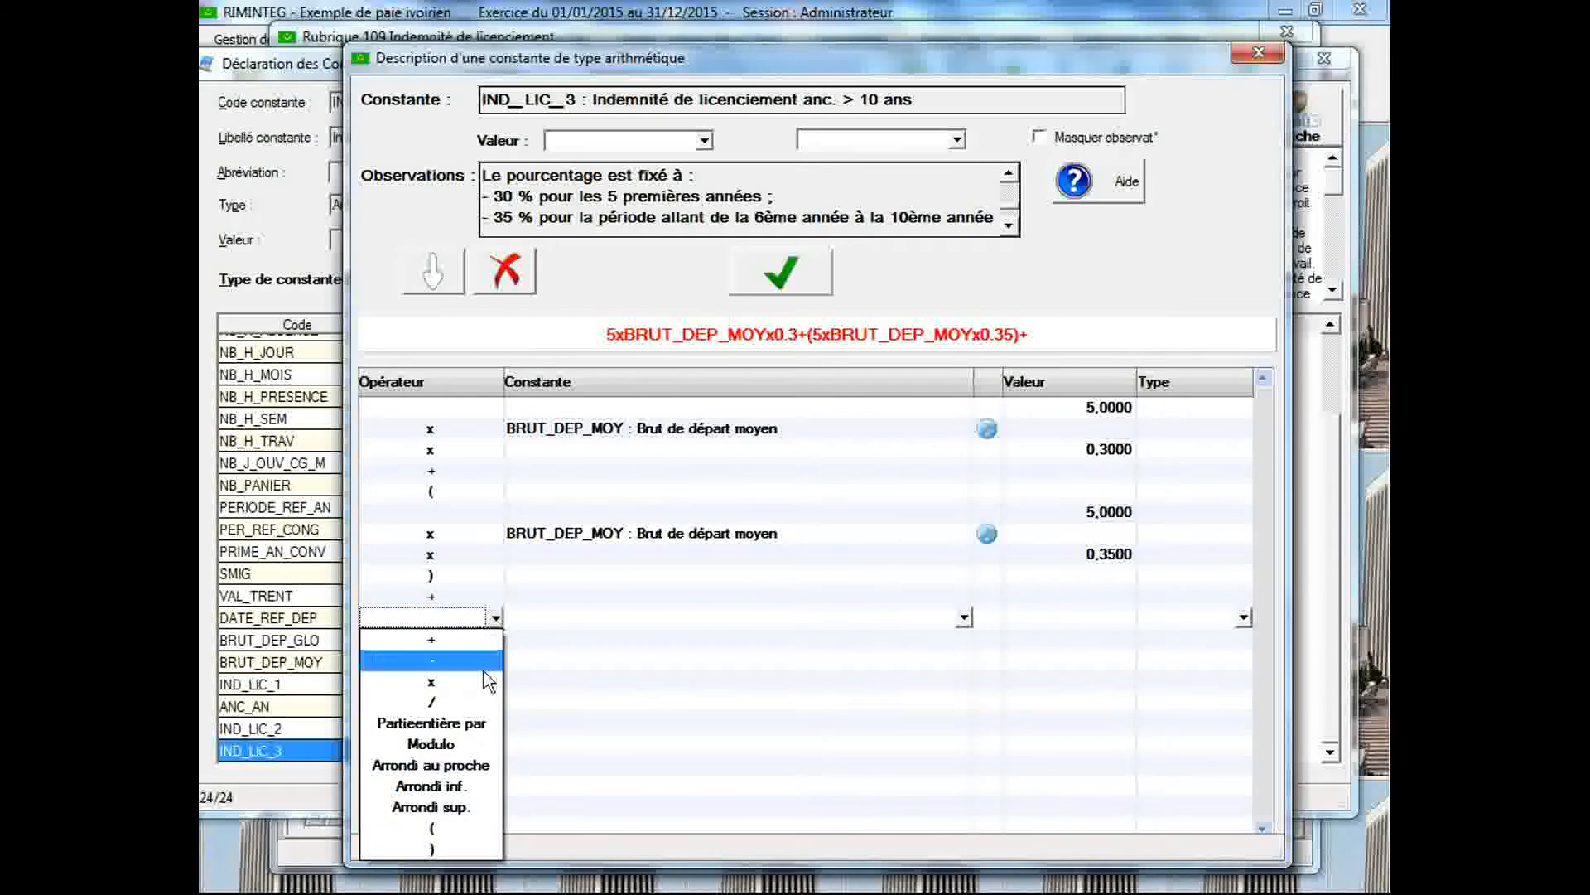
left_click(456, 826)
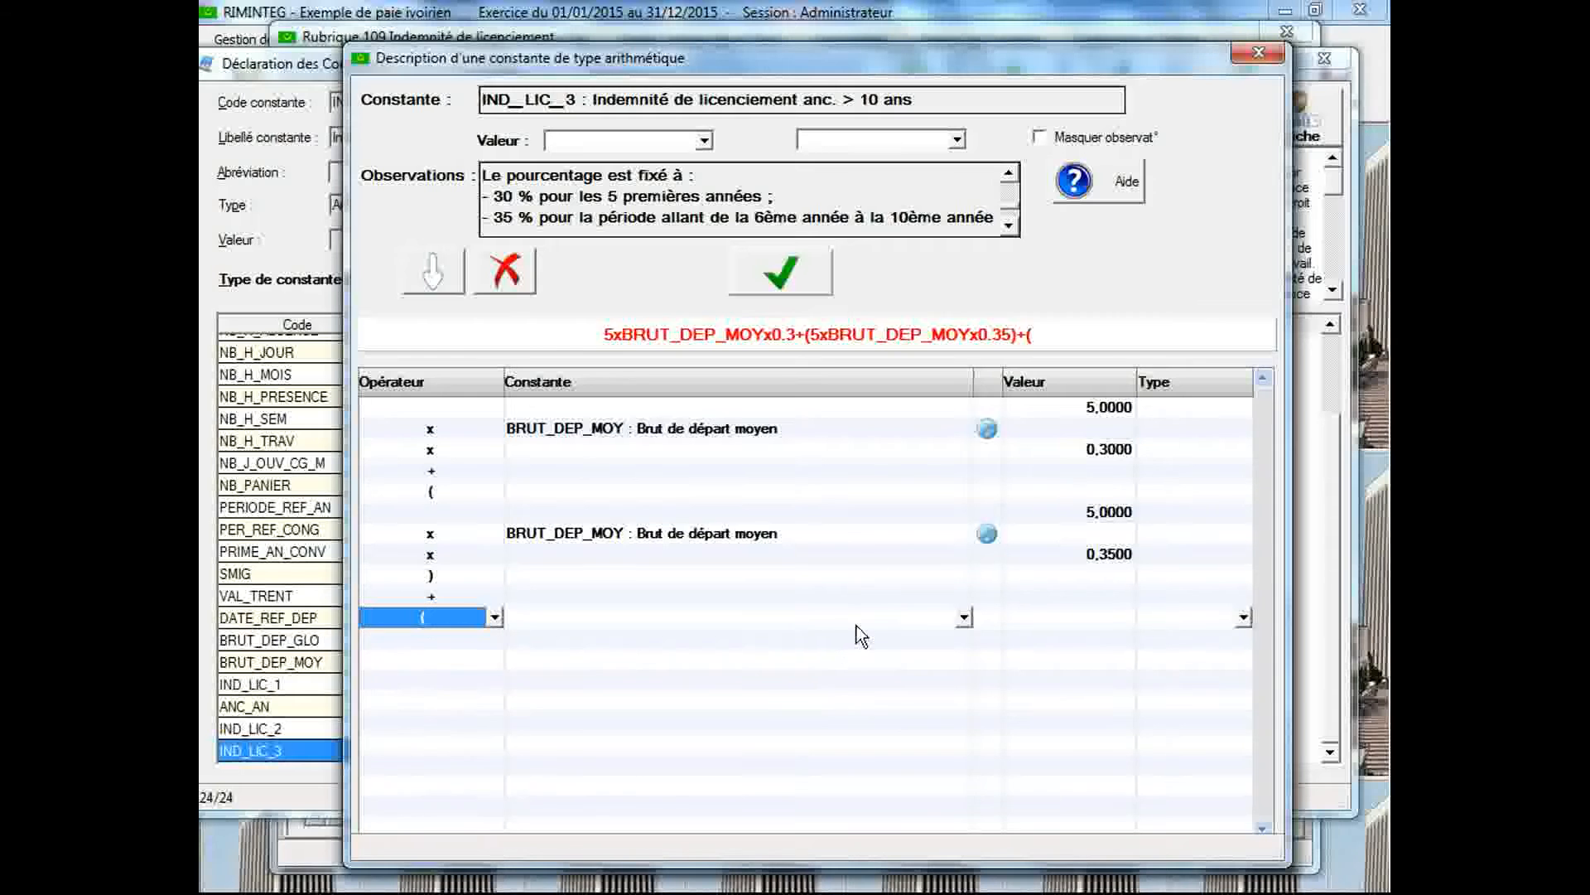
left_click(816, 638)
left_click(816, 639)
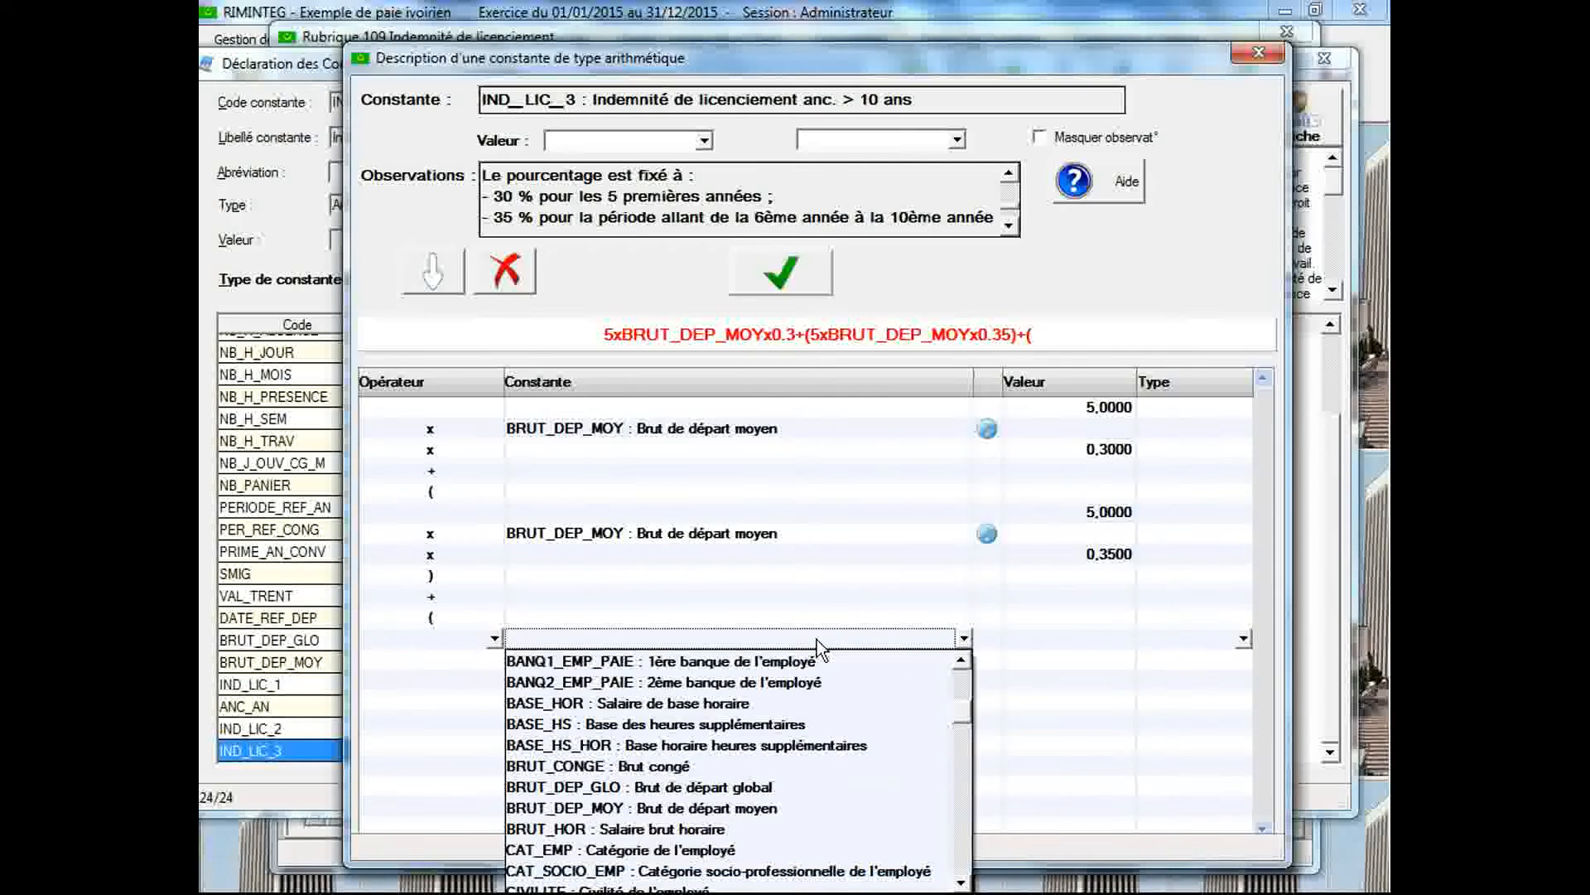
key("a")
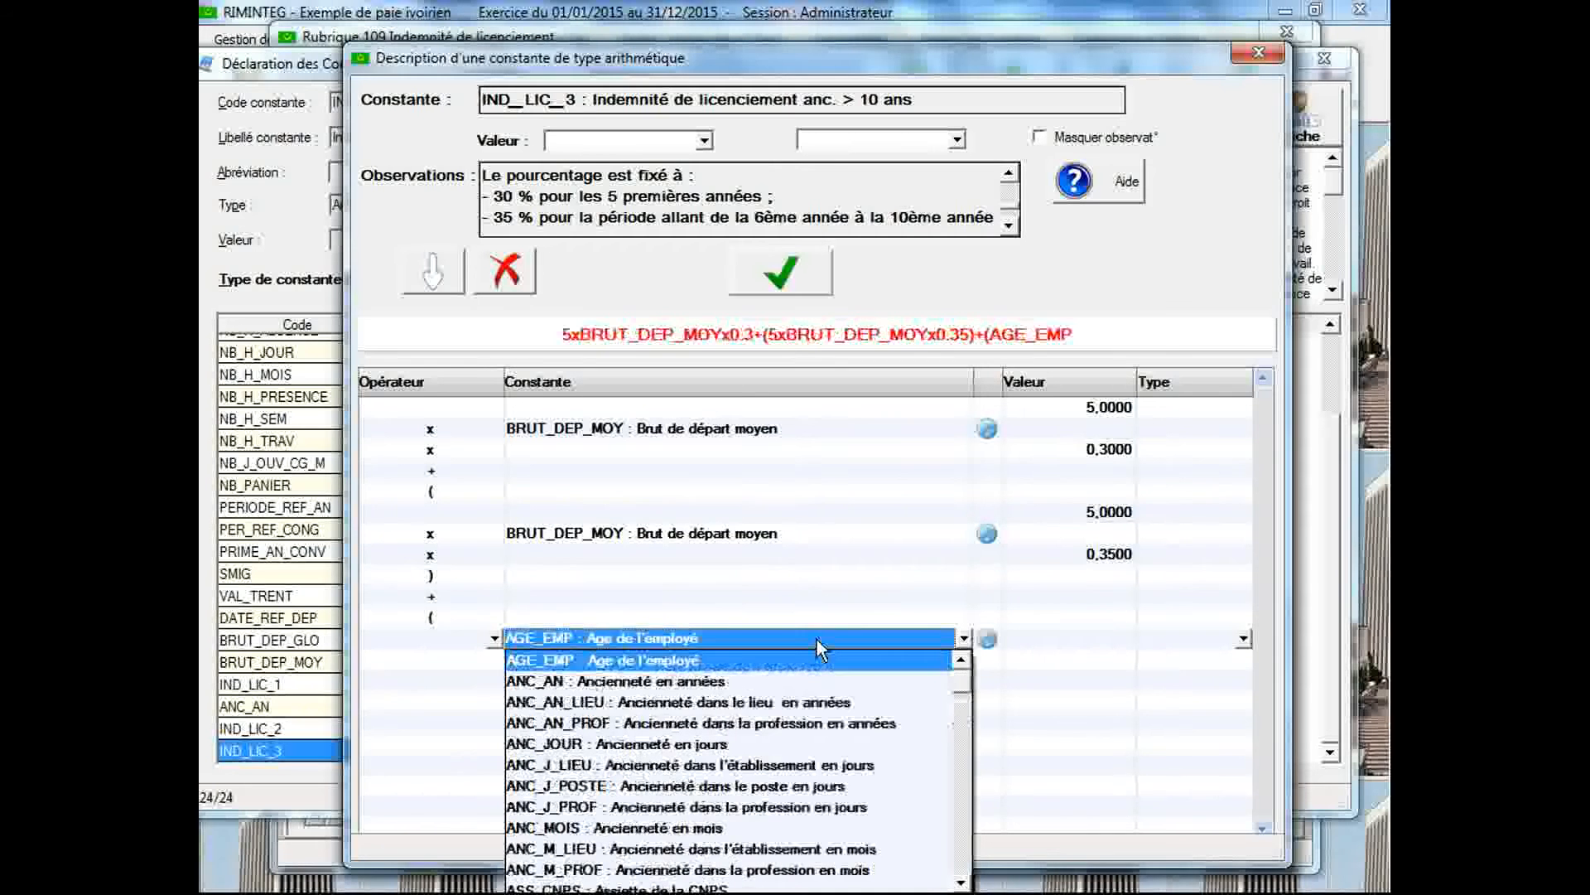
left_click(807, 685)
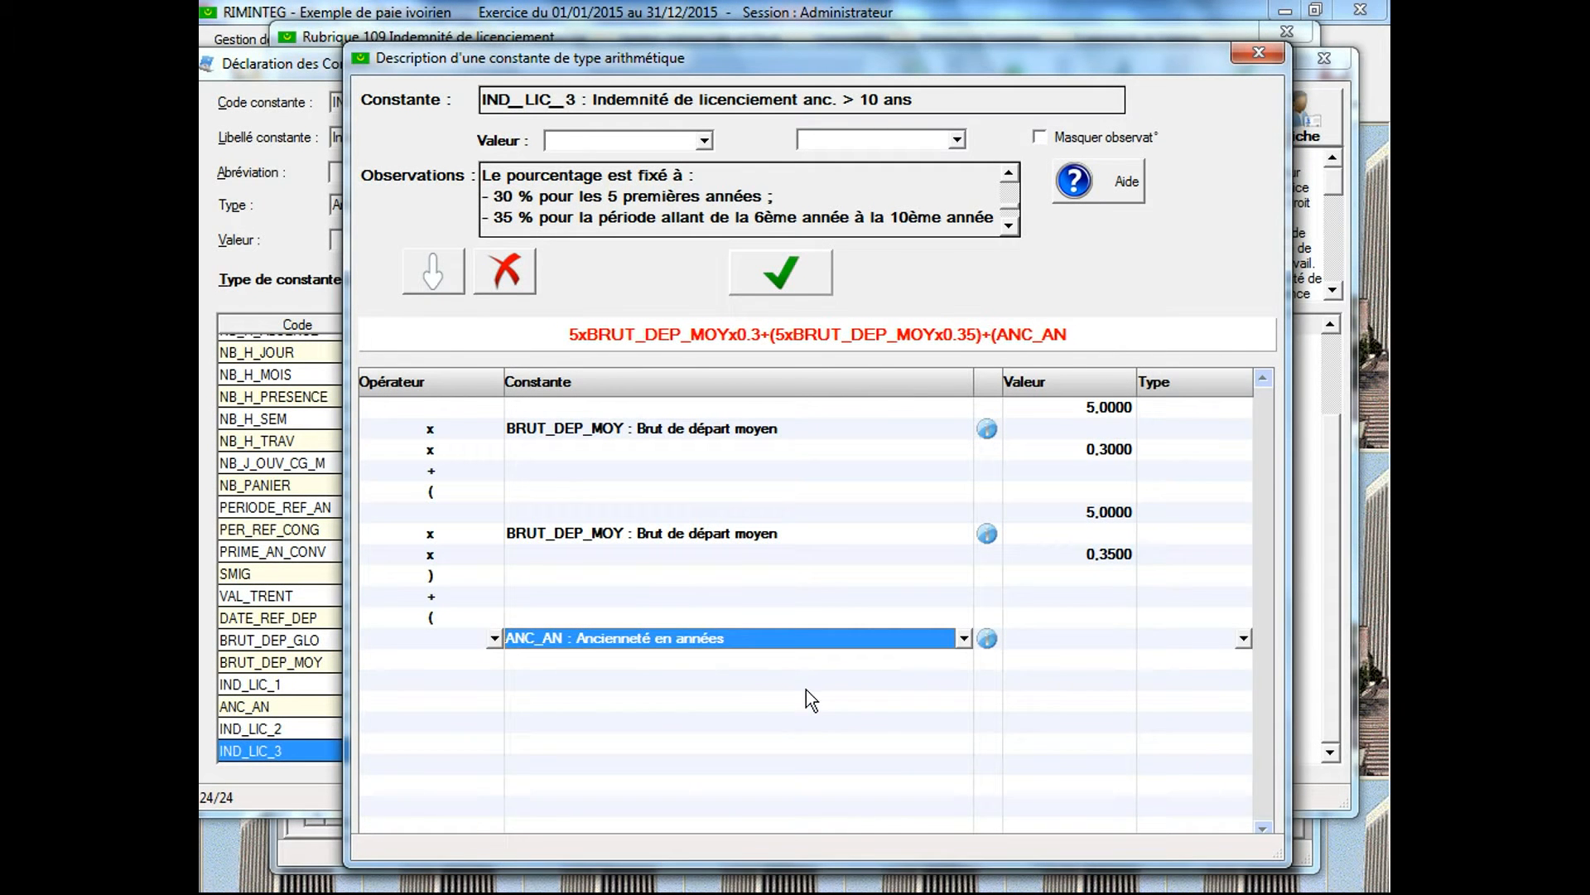
Subtract 10 from ANC_AN and close the parenthesis
left_click(495, 663)
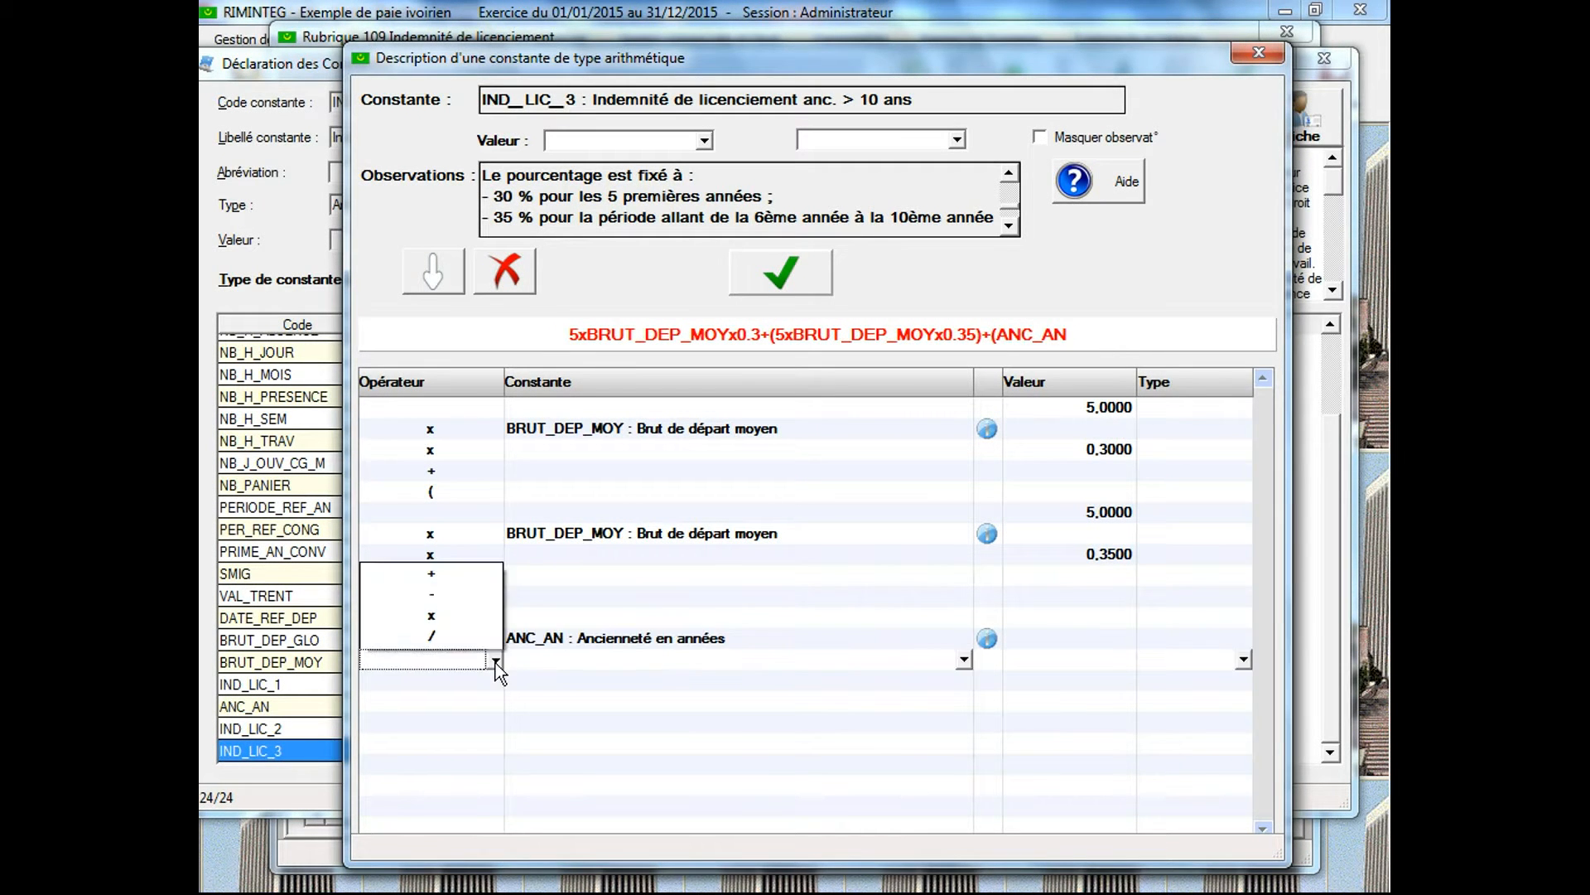
left_click(436, 449)
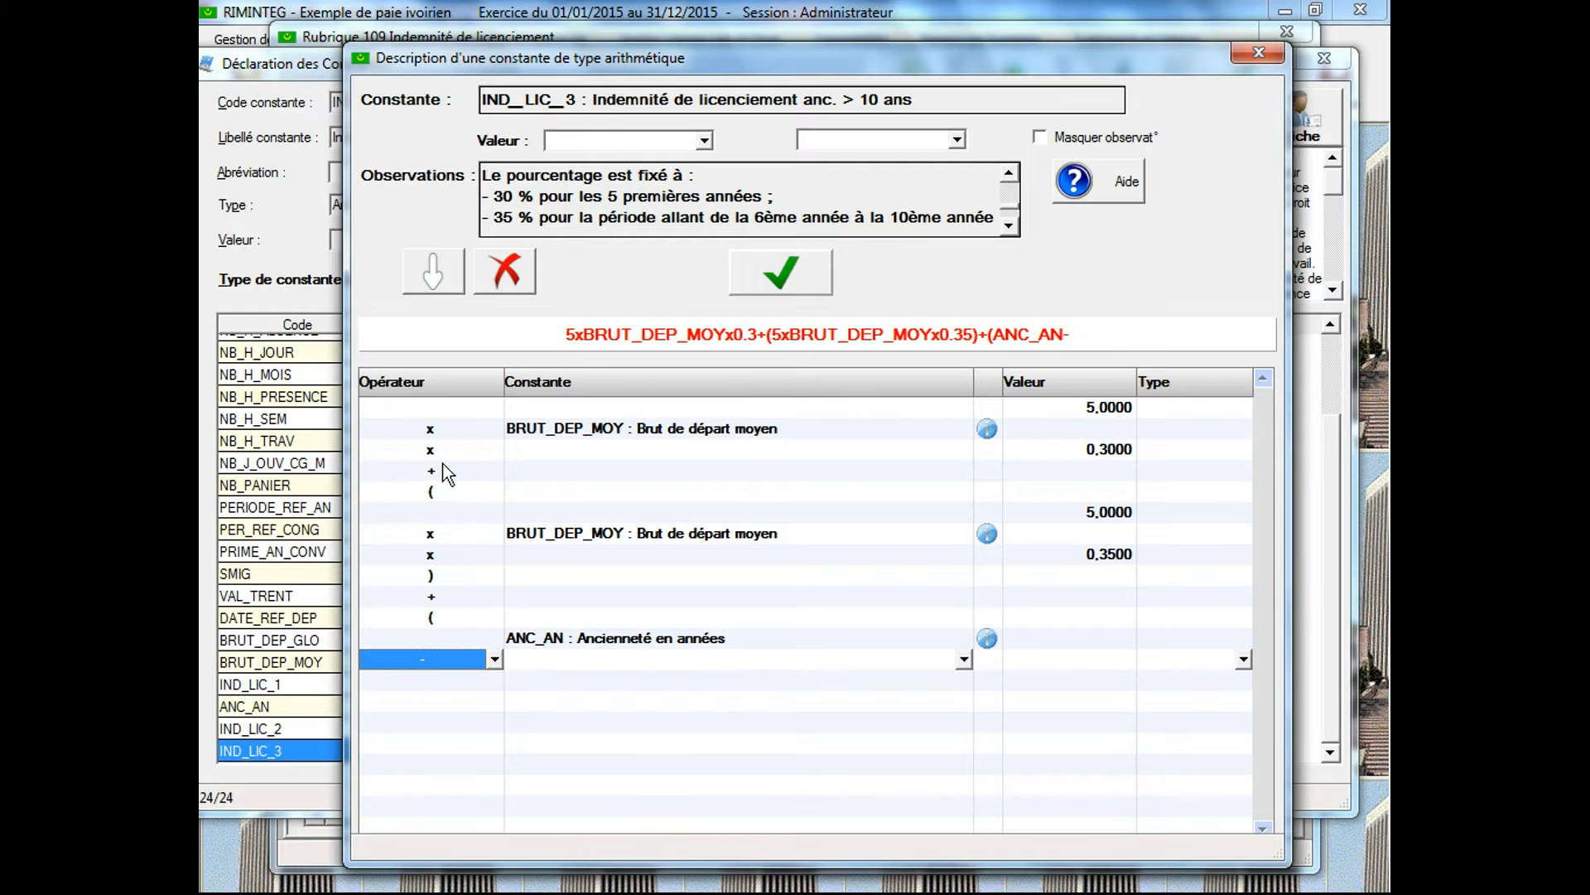
left_click(1032, 661)
type("10")
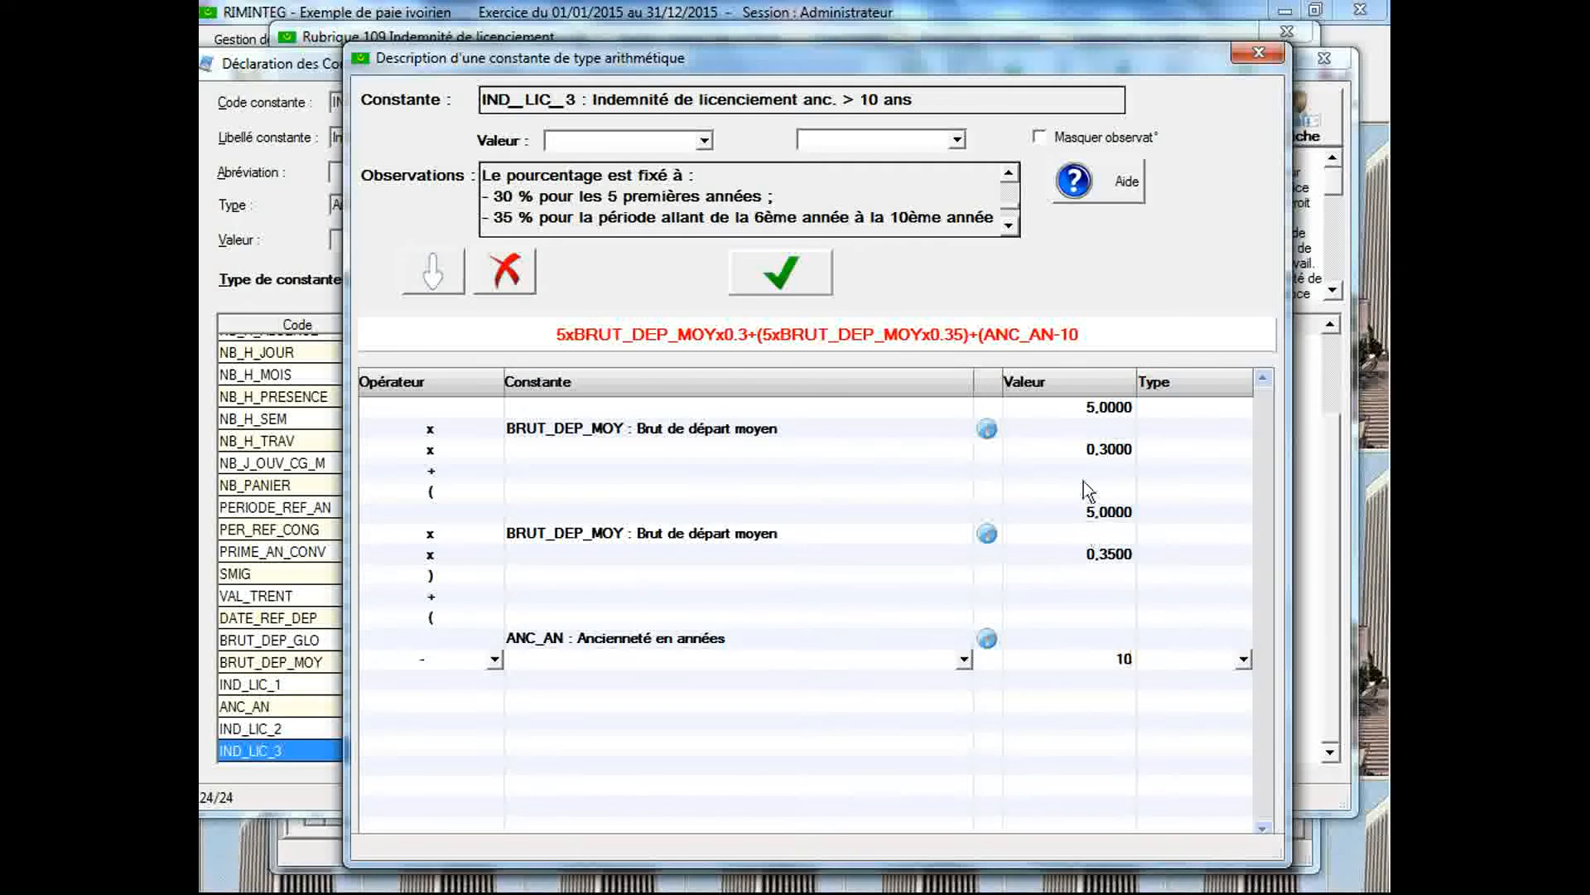
left_click(495, 684)
left_click(470, 654)
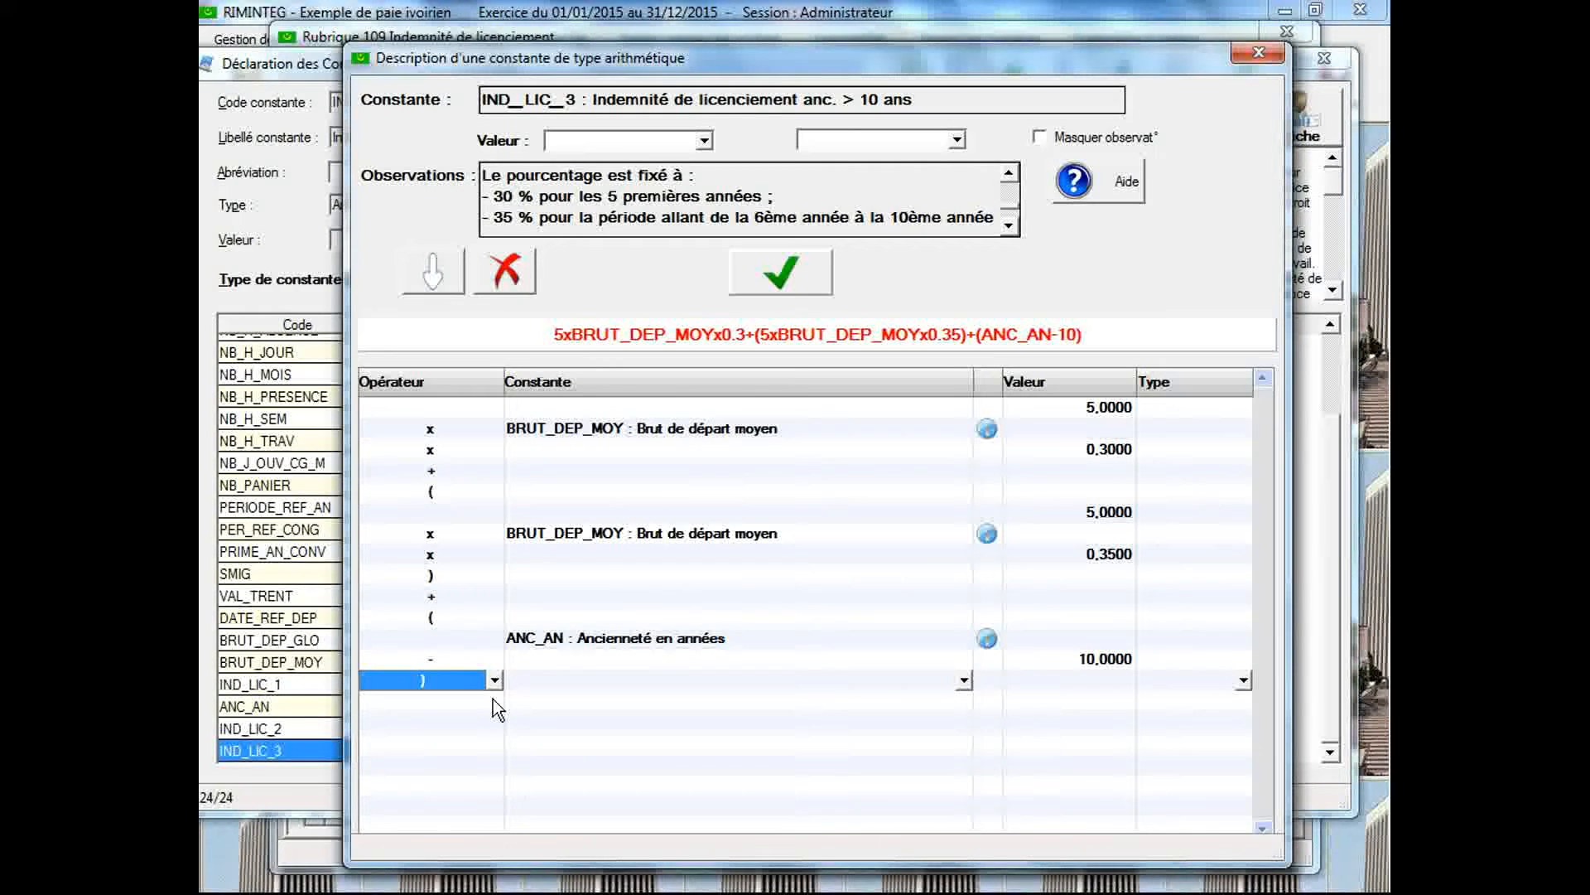
Multiply the parenthesised seniority term by the constant BRUT_DEP_MOY (Brut de départ moyen)
left_click(494, 701)
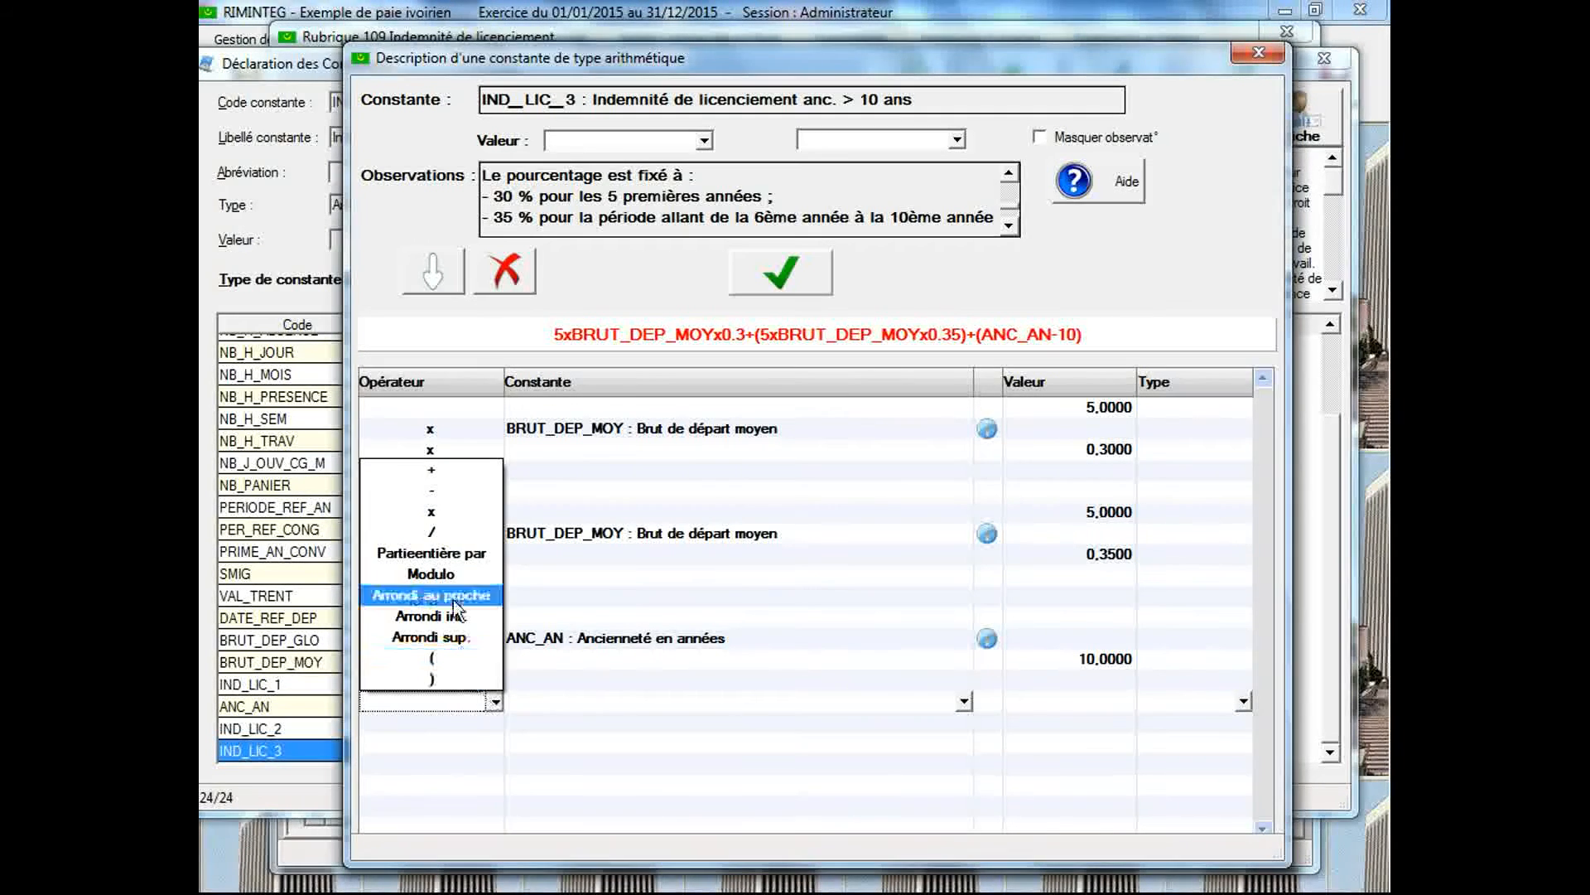
left_click(445, 514)
left_click(572, 705)
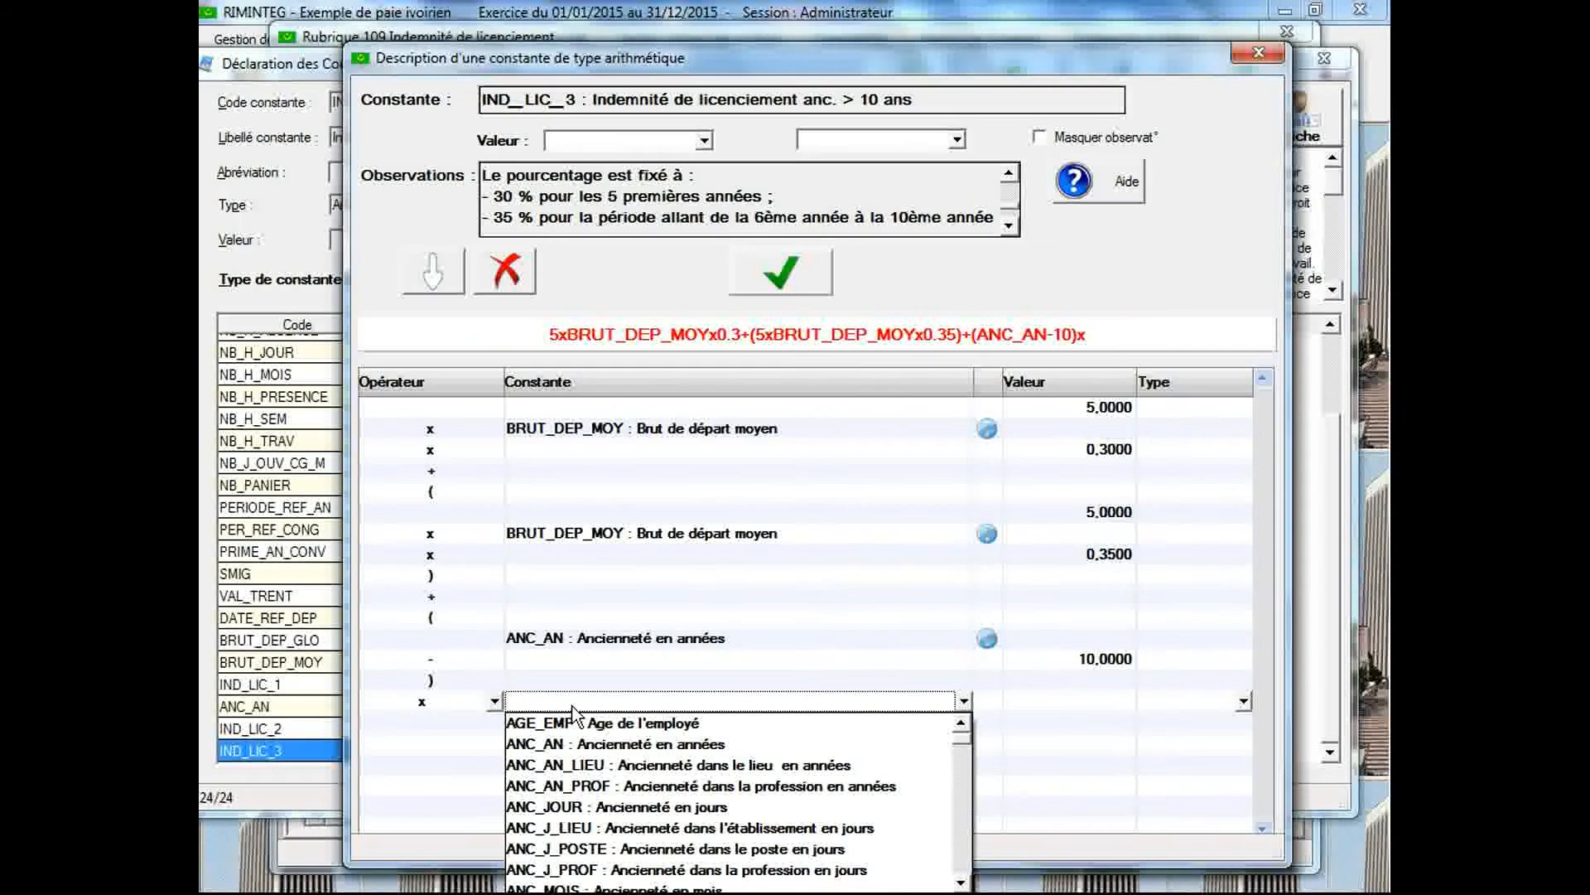
key("b")
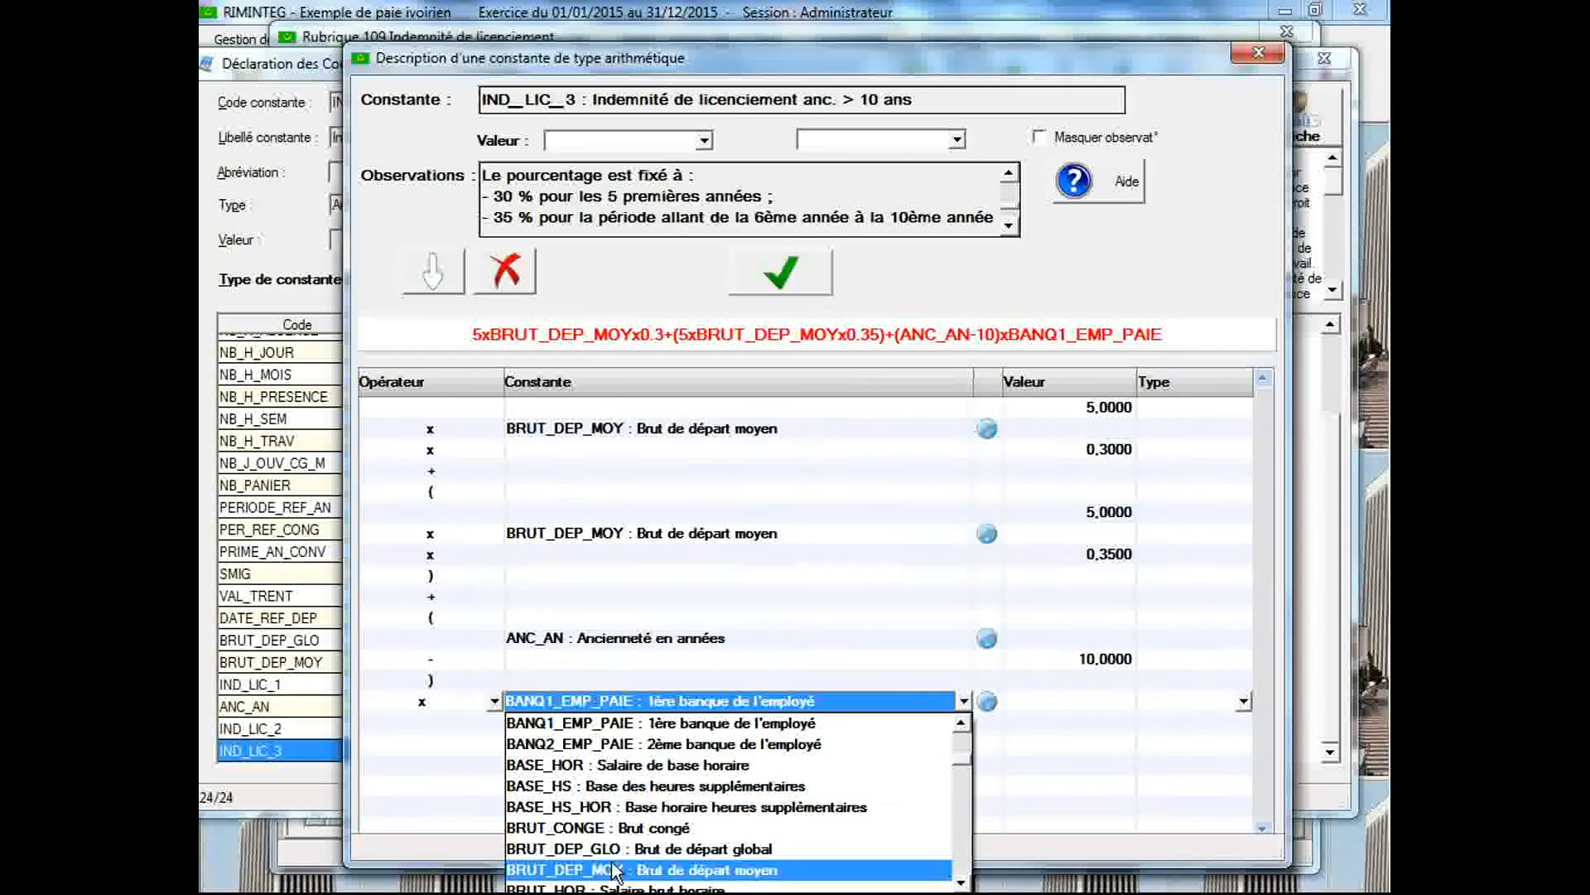
left_click(571, 869)
Check the rate beyond the 10th year in the observations and multiply the third term by 0,4
left_click(494, 723)
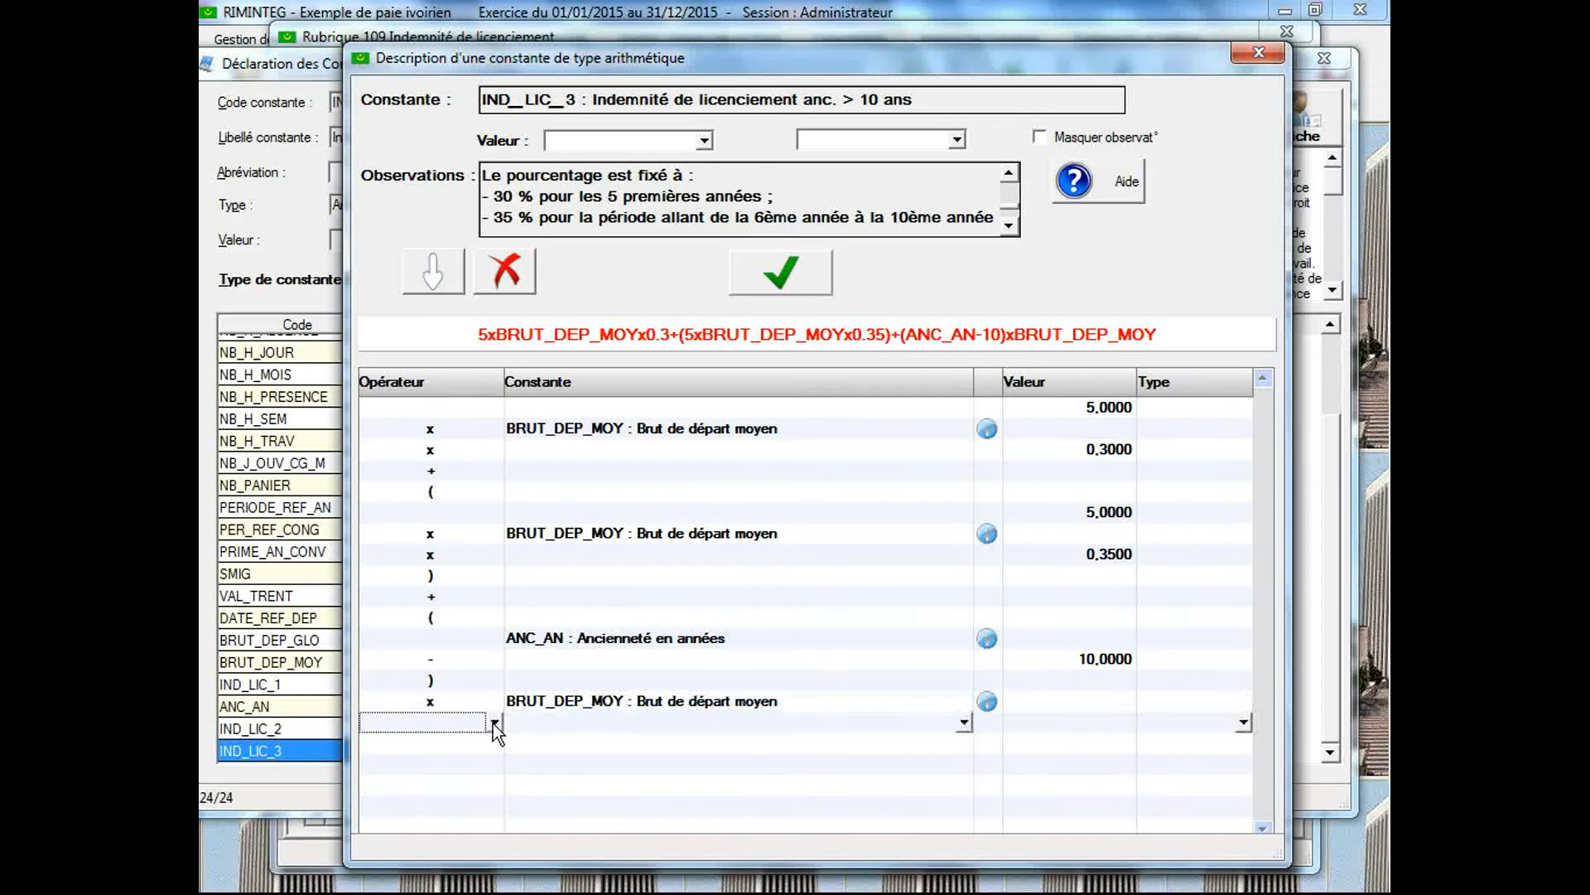
left_click(494, 723)
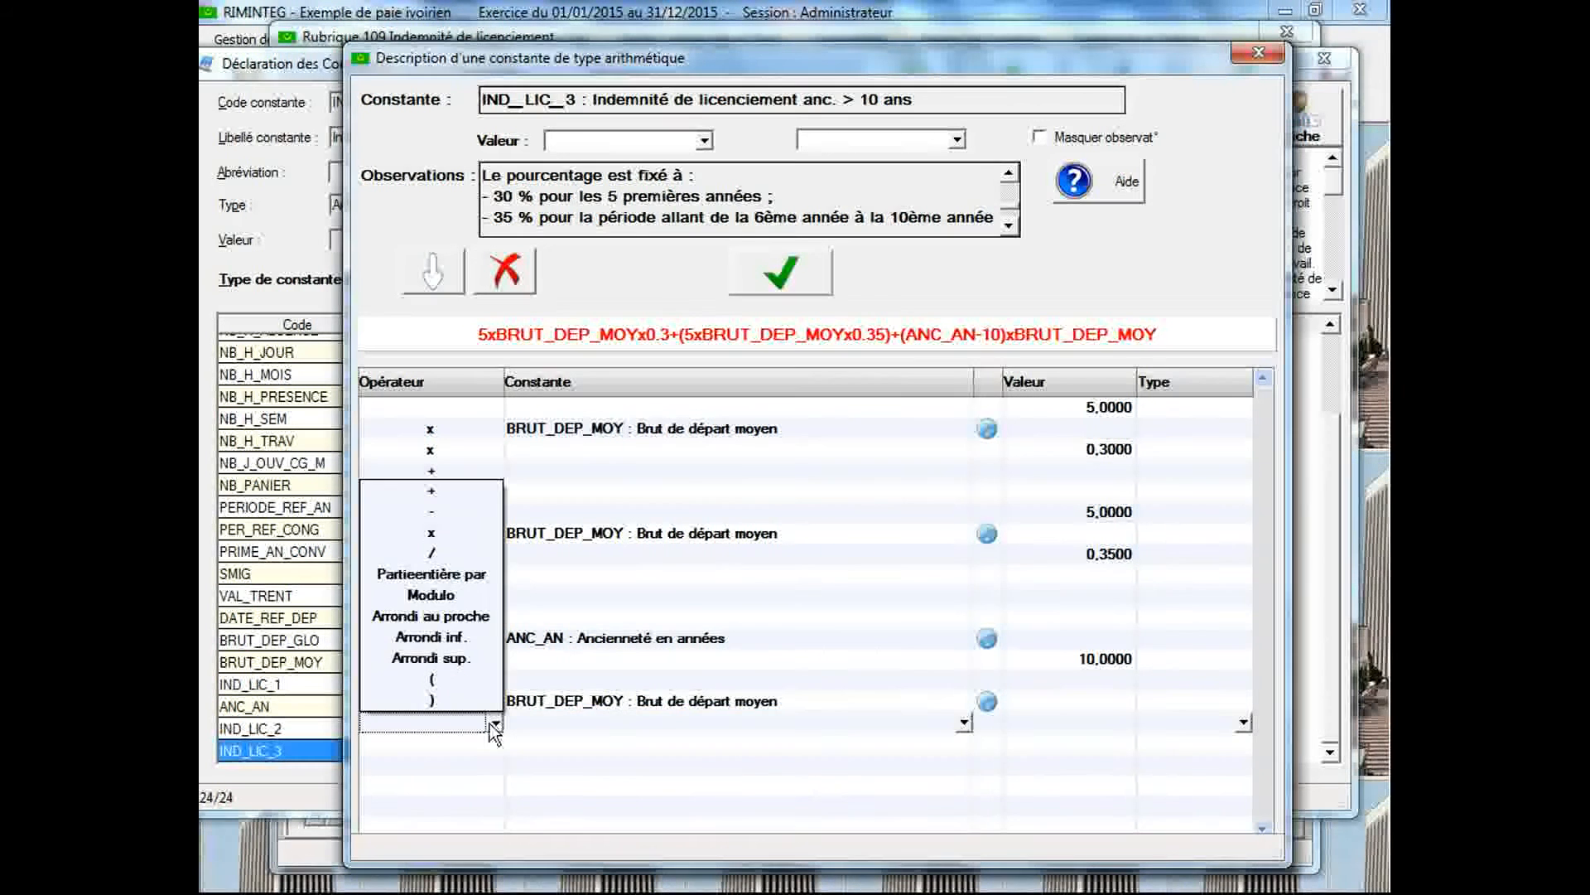
left_click(445, 538)
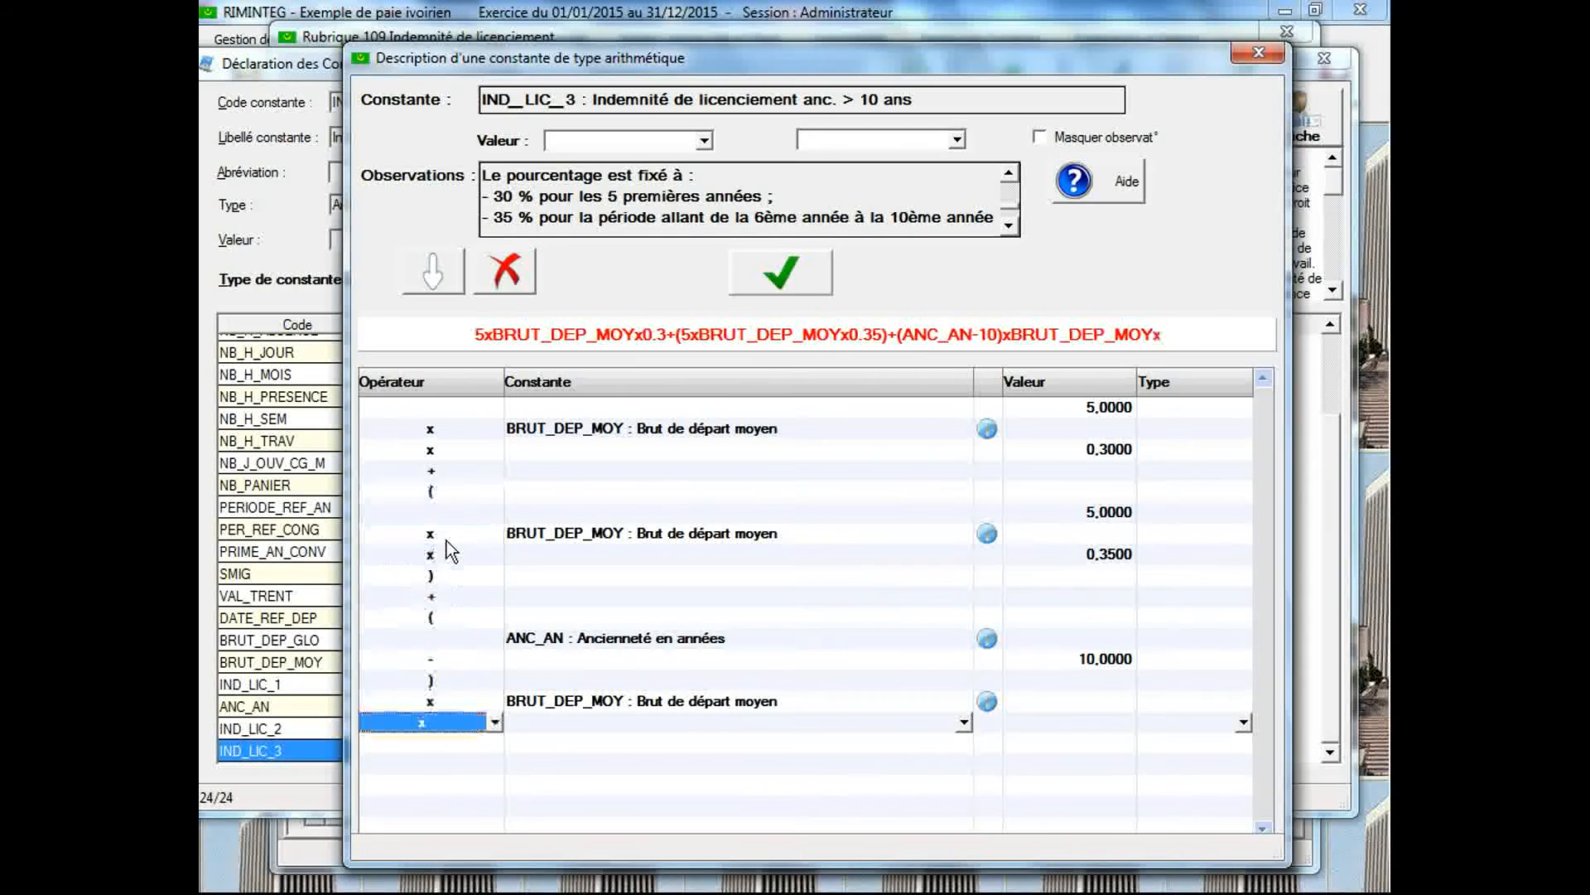
left_click(1009, 226)
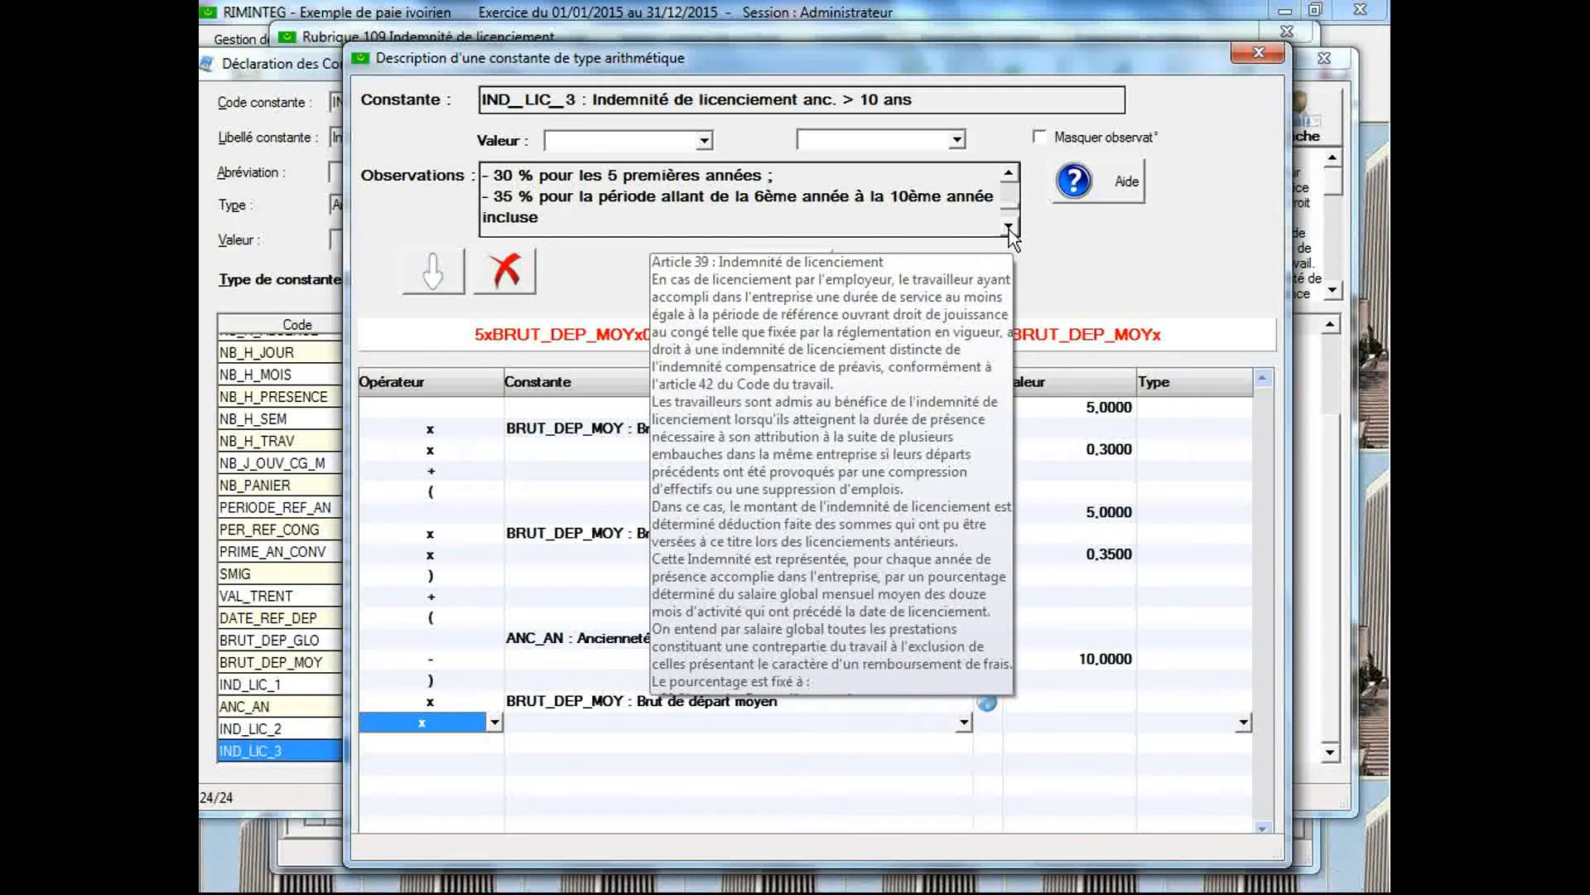
left_click(1009, 227)
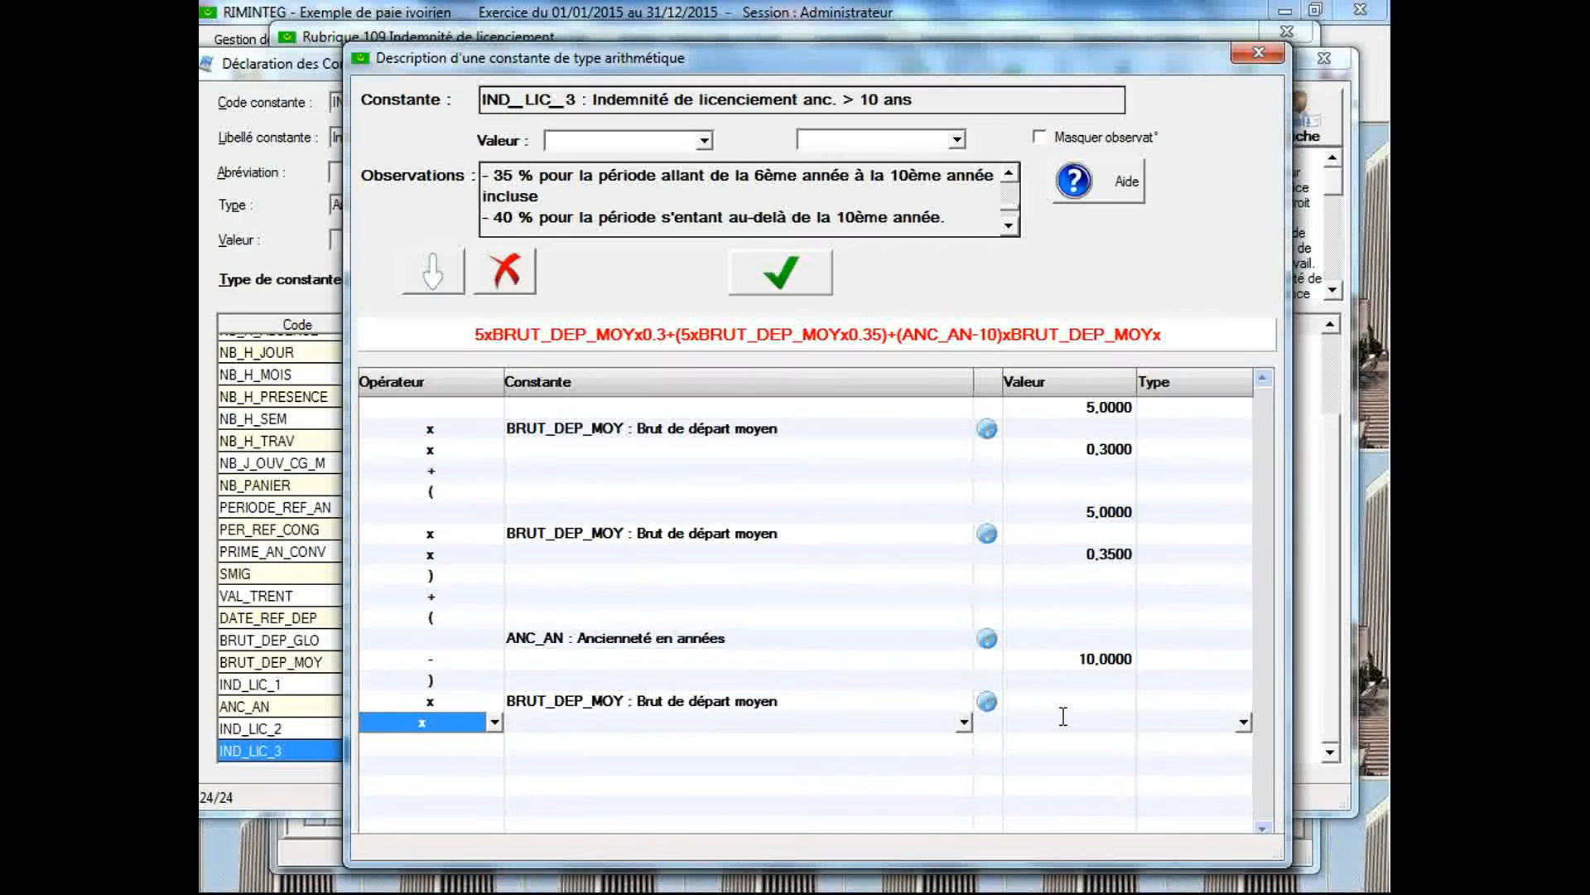
left_click(1046, 723)
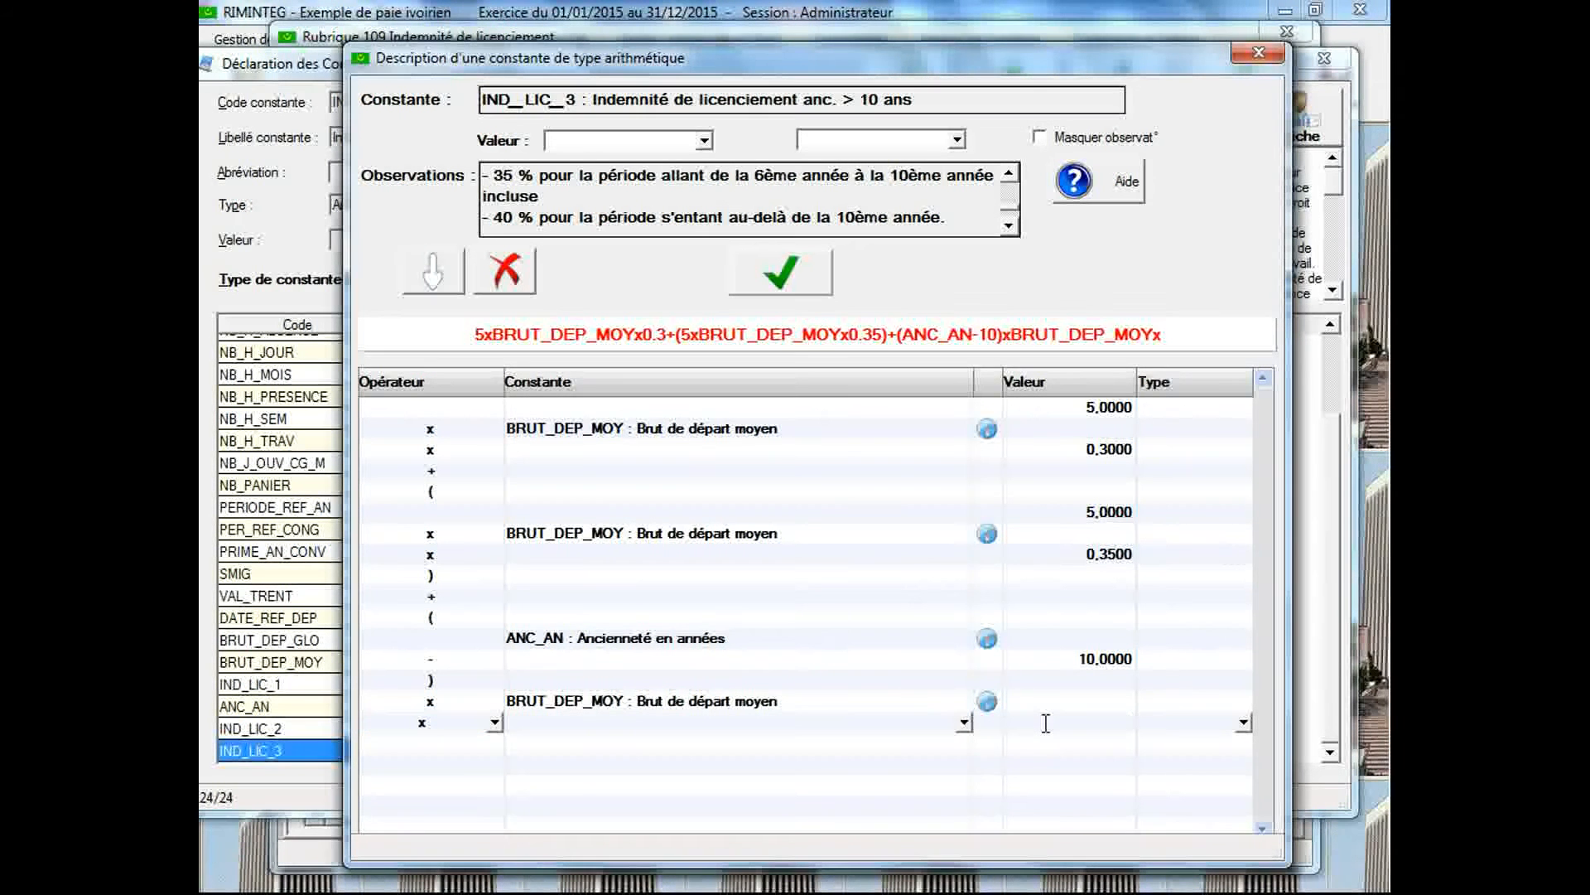
type("0.4")
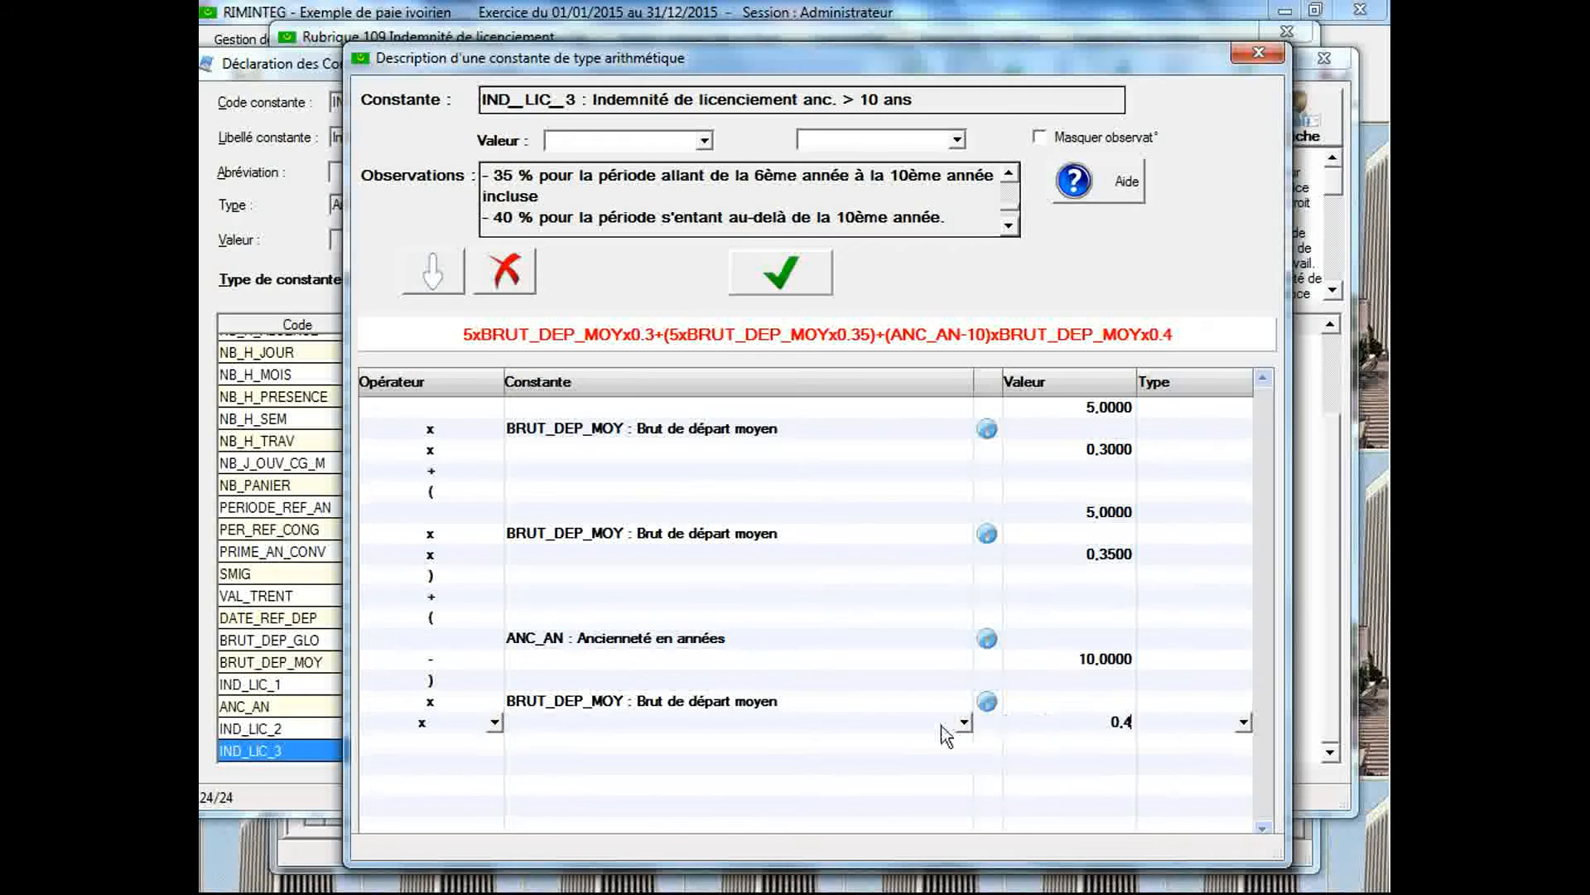
Enclose the whole third term in parentheses, inserting an opening one in a new row before (ANC_AN-10) and a closing one after 0,4
left_click(517, 617)
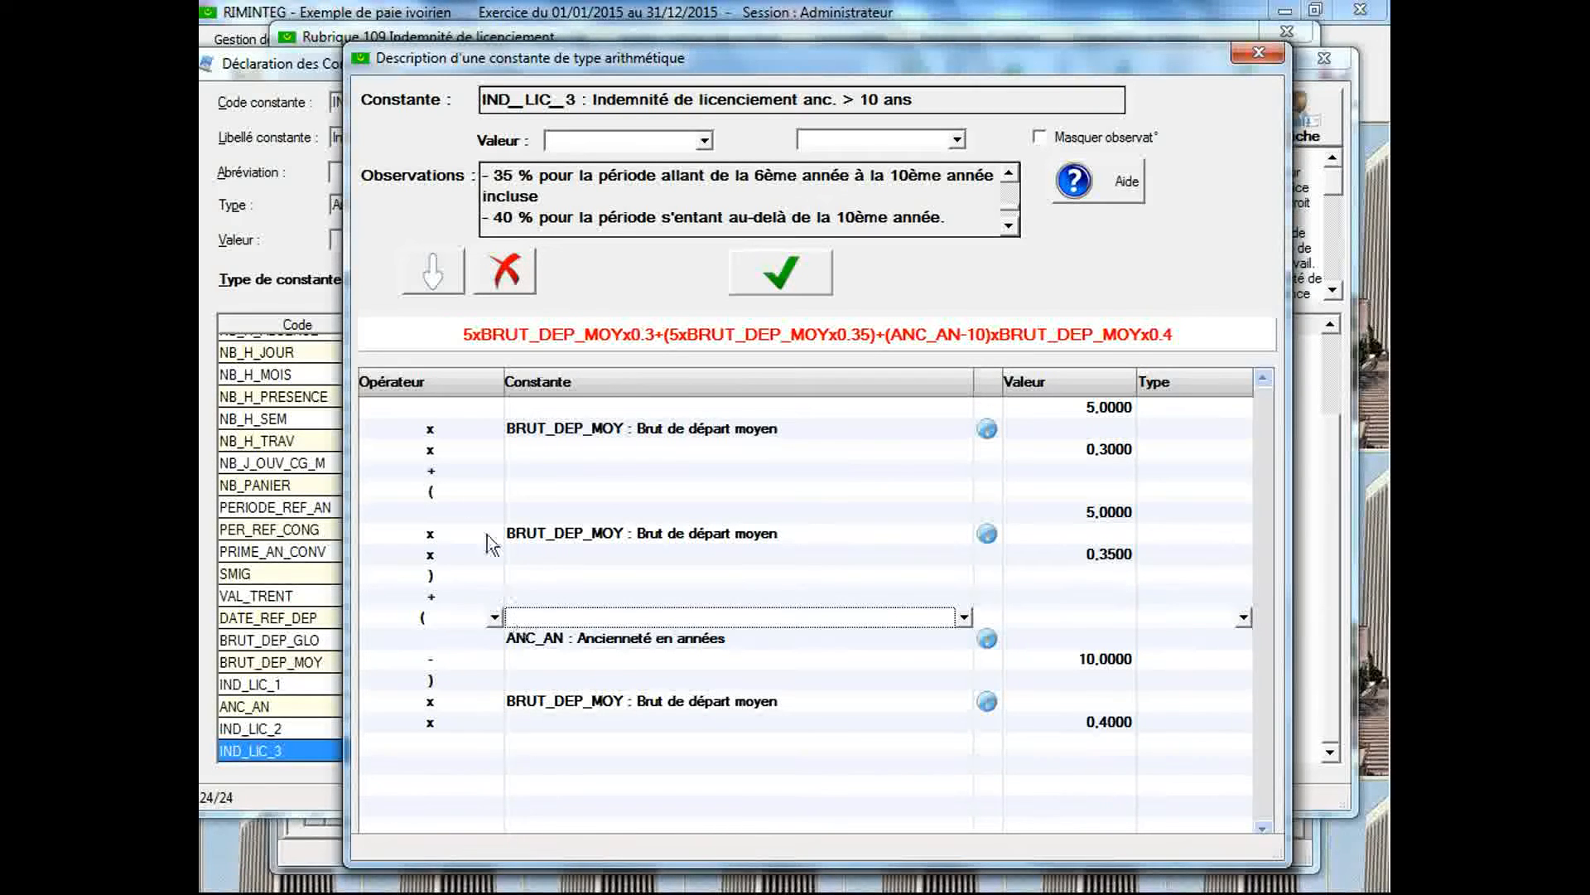
left_click(434, 273)
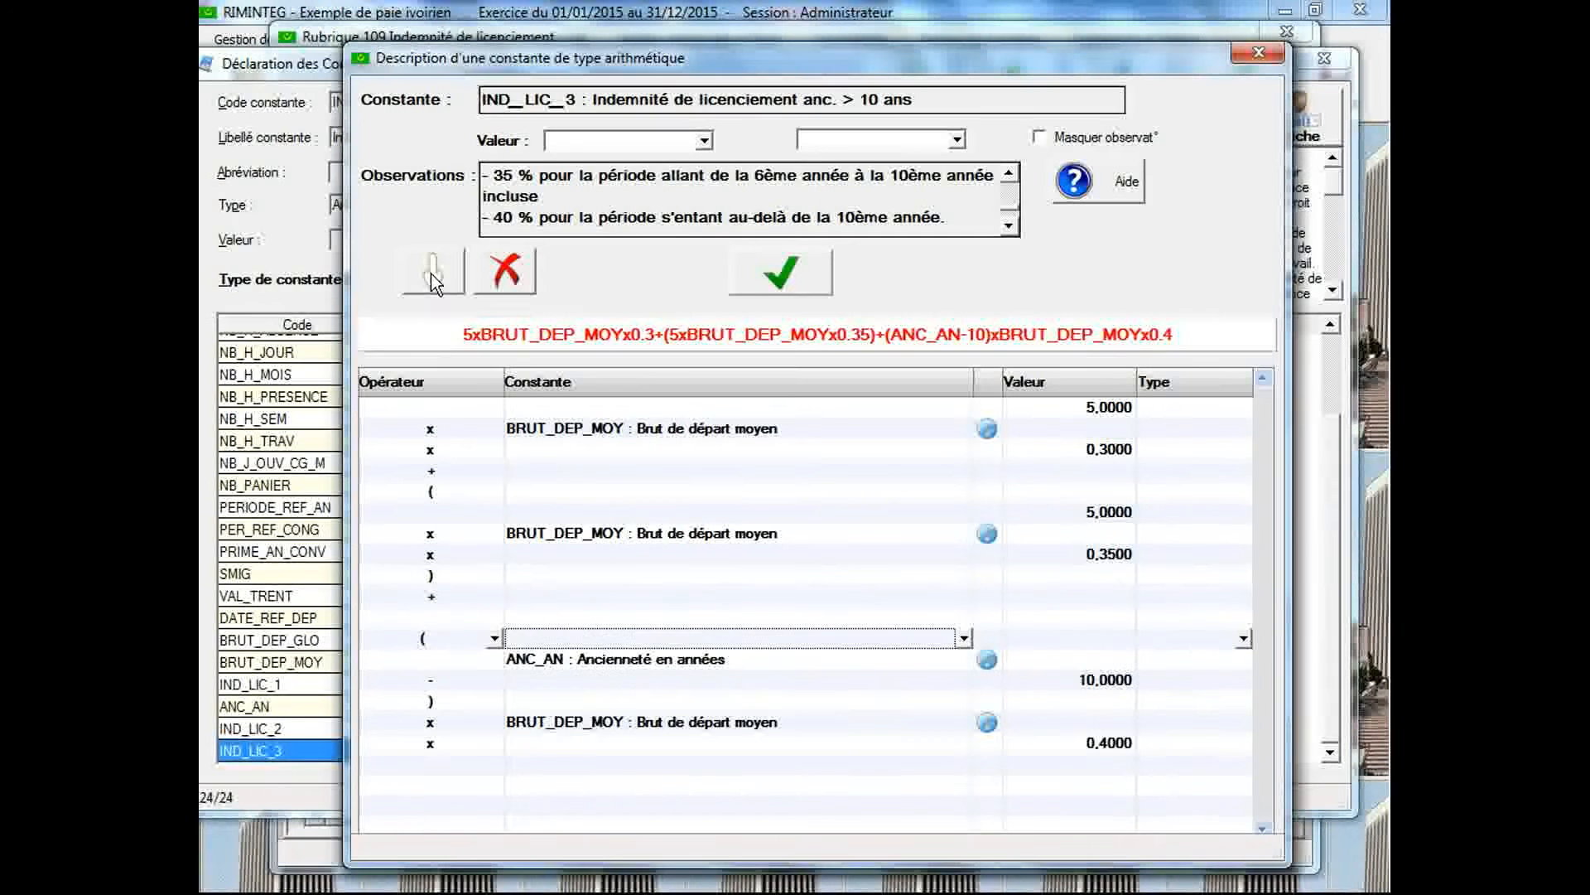
left_click(491, 617)
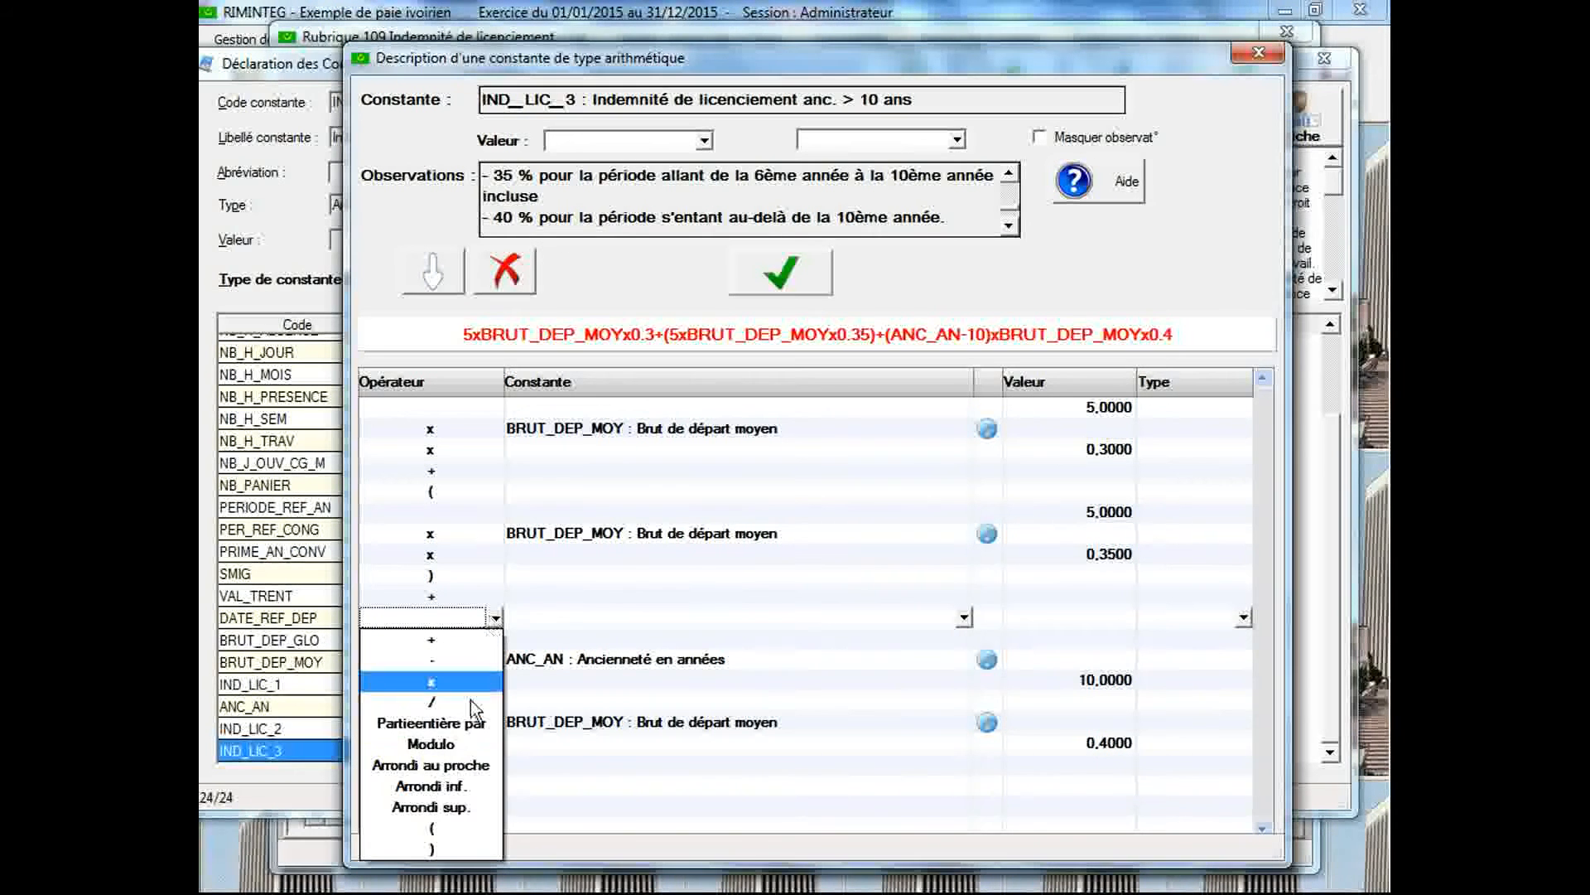
left_click(450, 829)
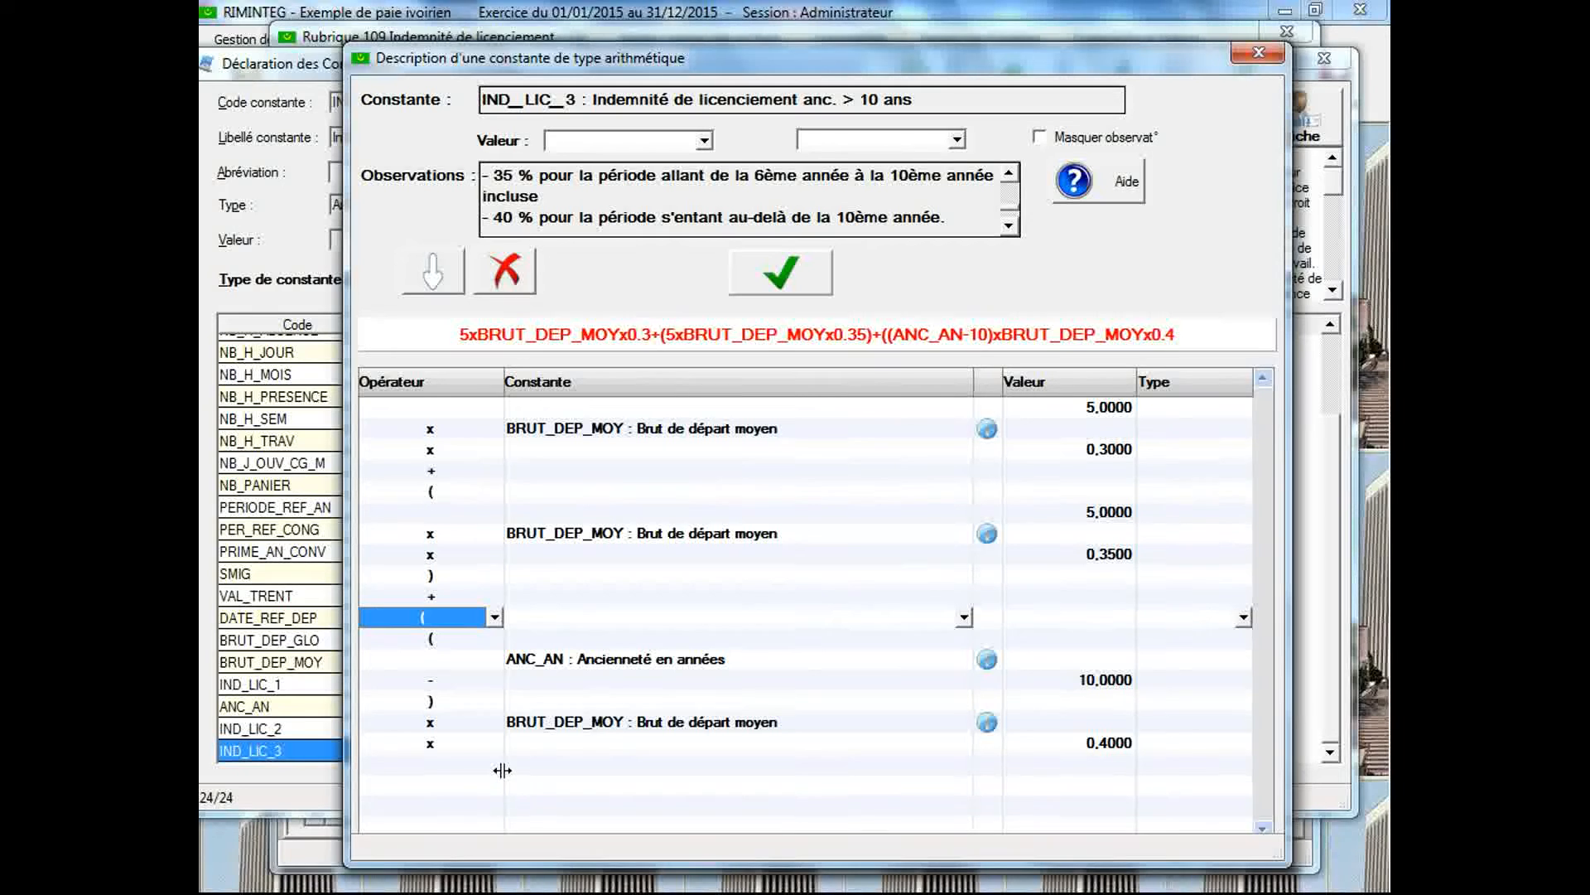
left_click(496, 766)
left_click(496, 764)
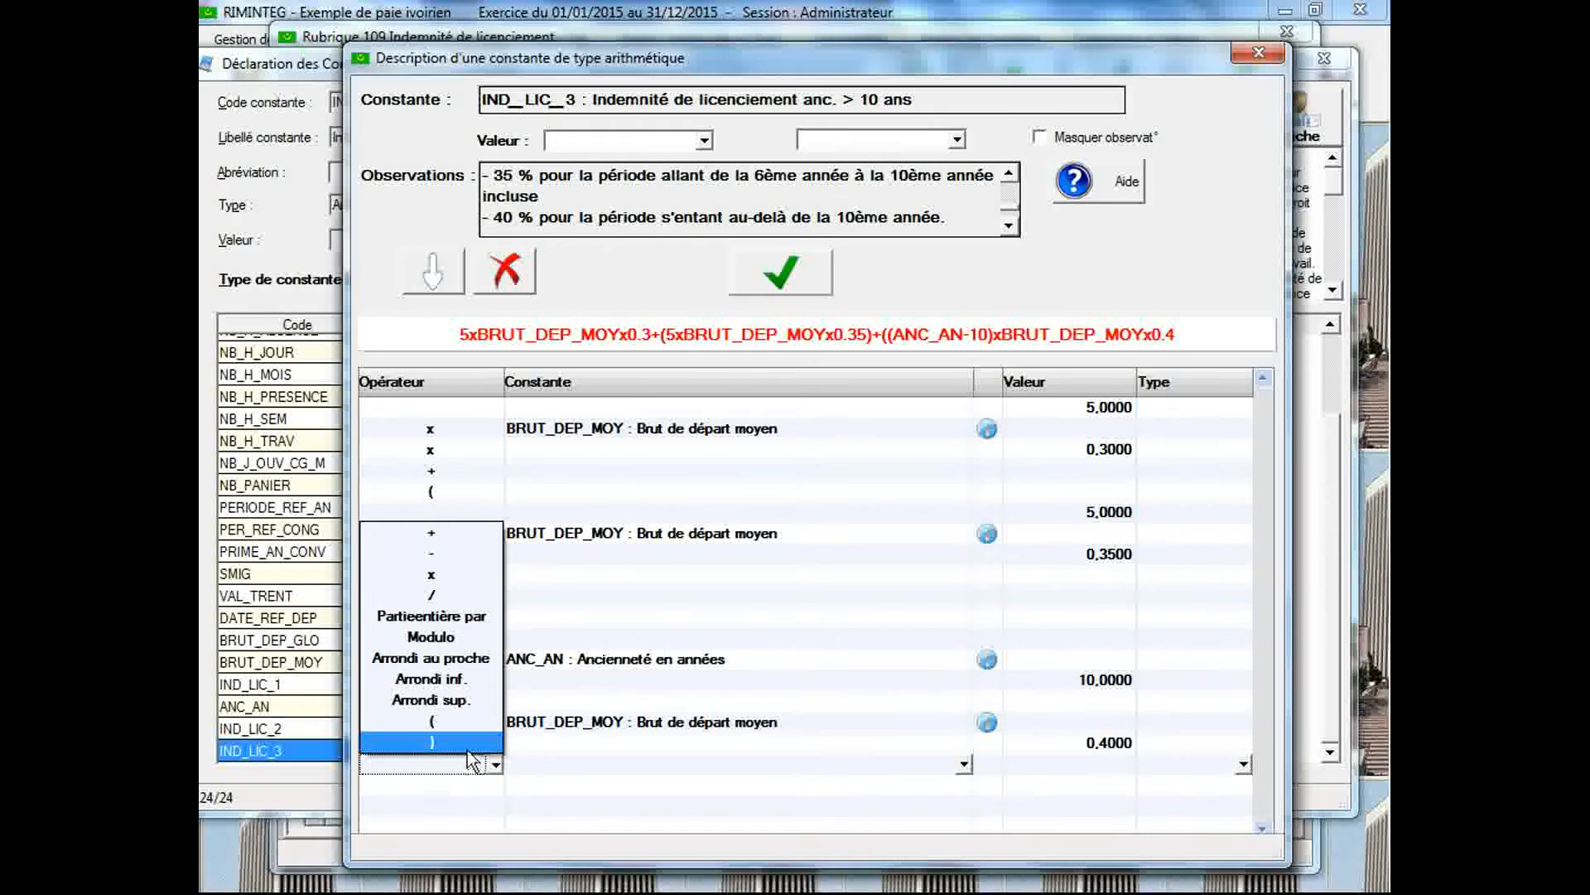
left_click(468, 748)
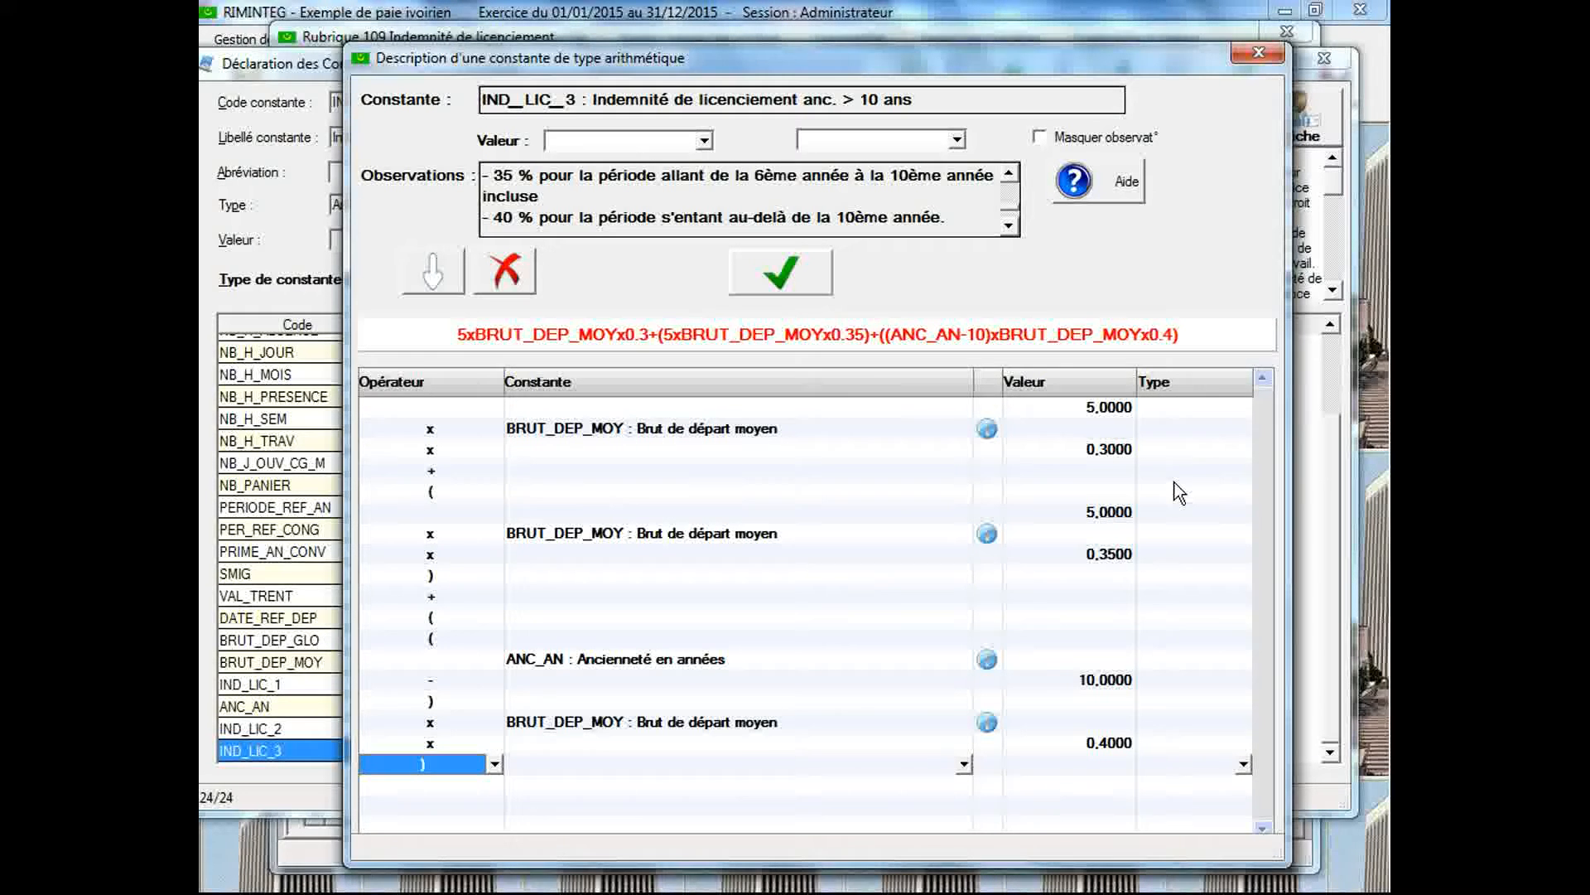
Set the first term's types: Nombre for the value 5, Base for BRUT_DEP_MOY and Taux for 0,3
left_click(1195, 406)
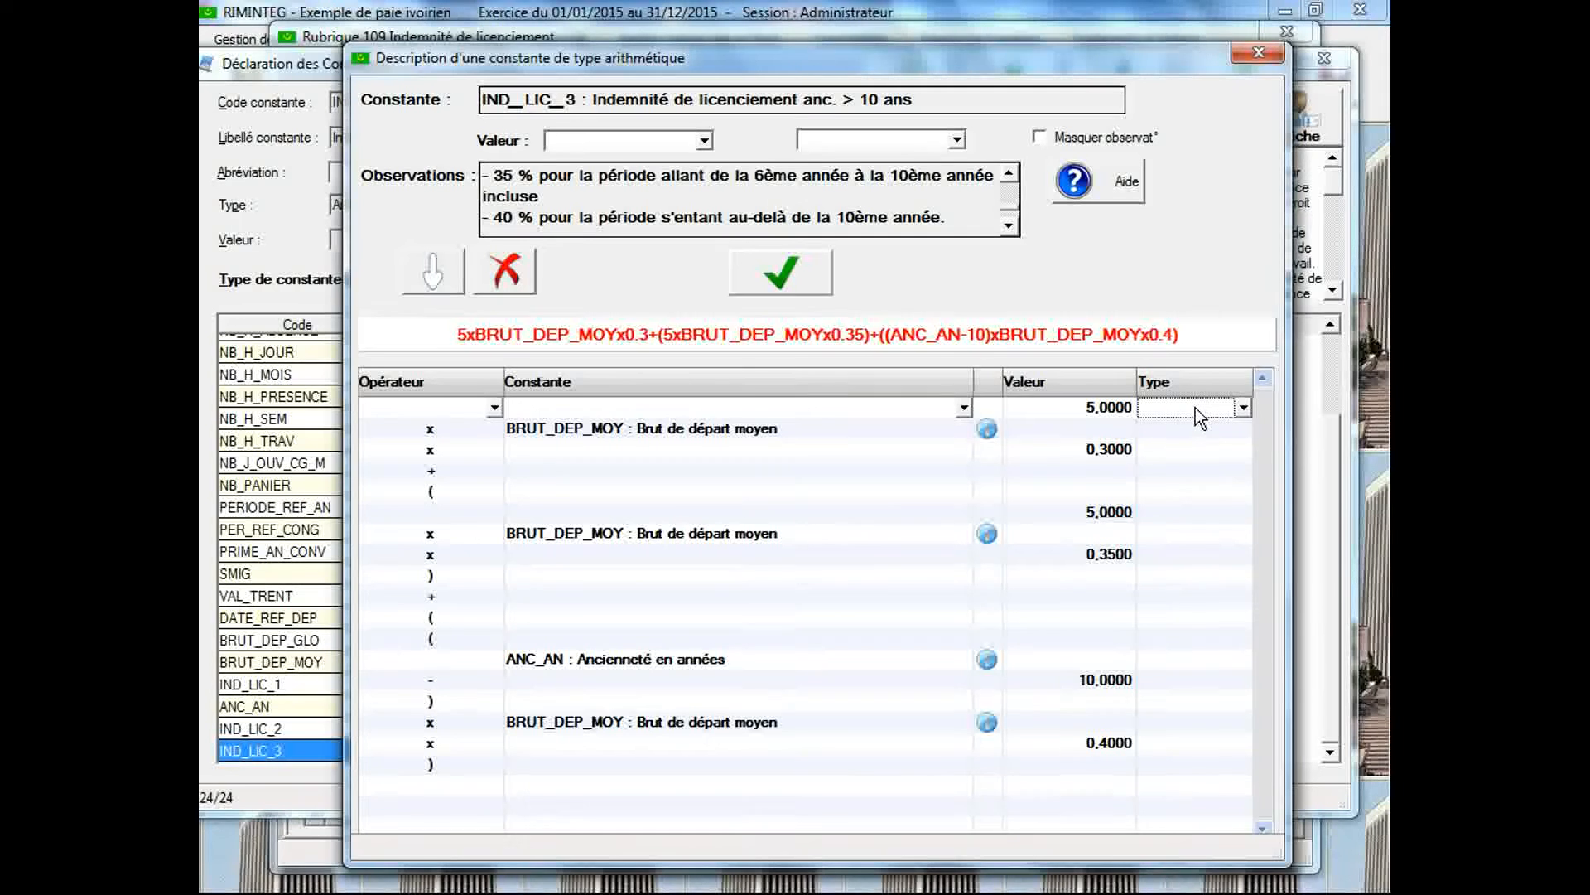
left_click(1195, 407)
left_click(1196, 449)
left_click(1191, 430)
left_click(1191, 430)
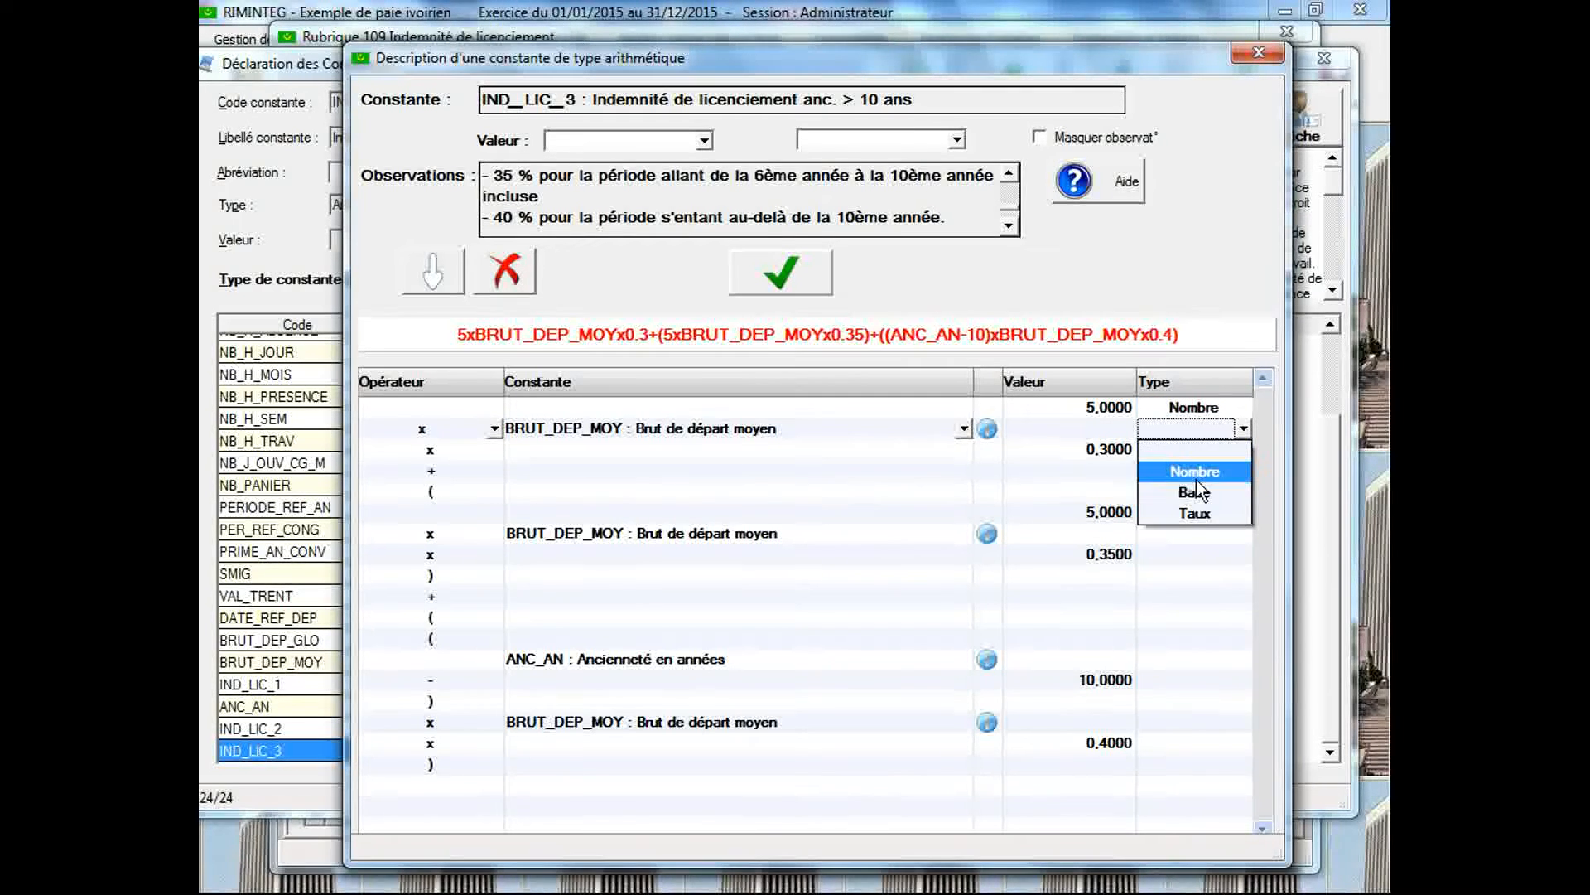
left_click(1195, 492)
left_click(1195, 450)
left_click(1196, 451)
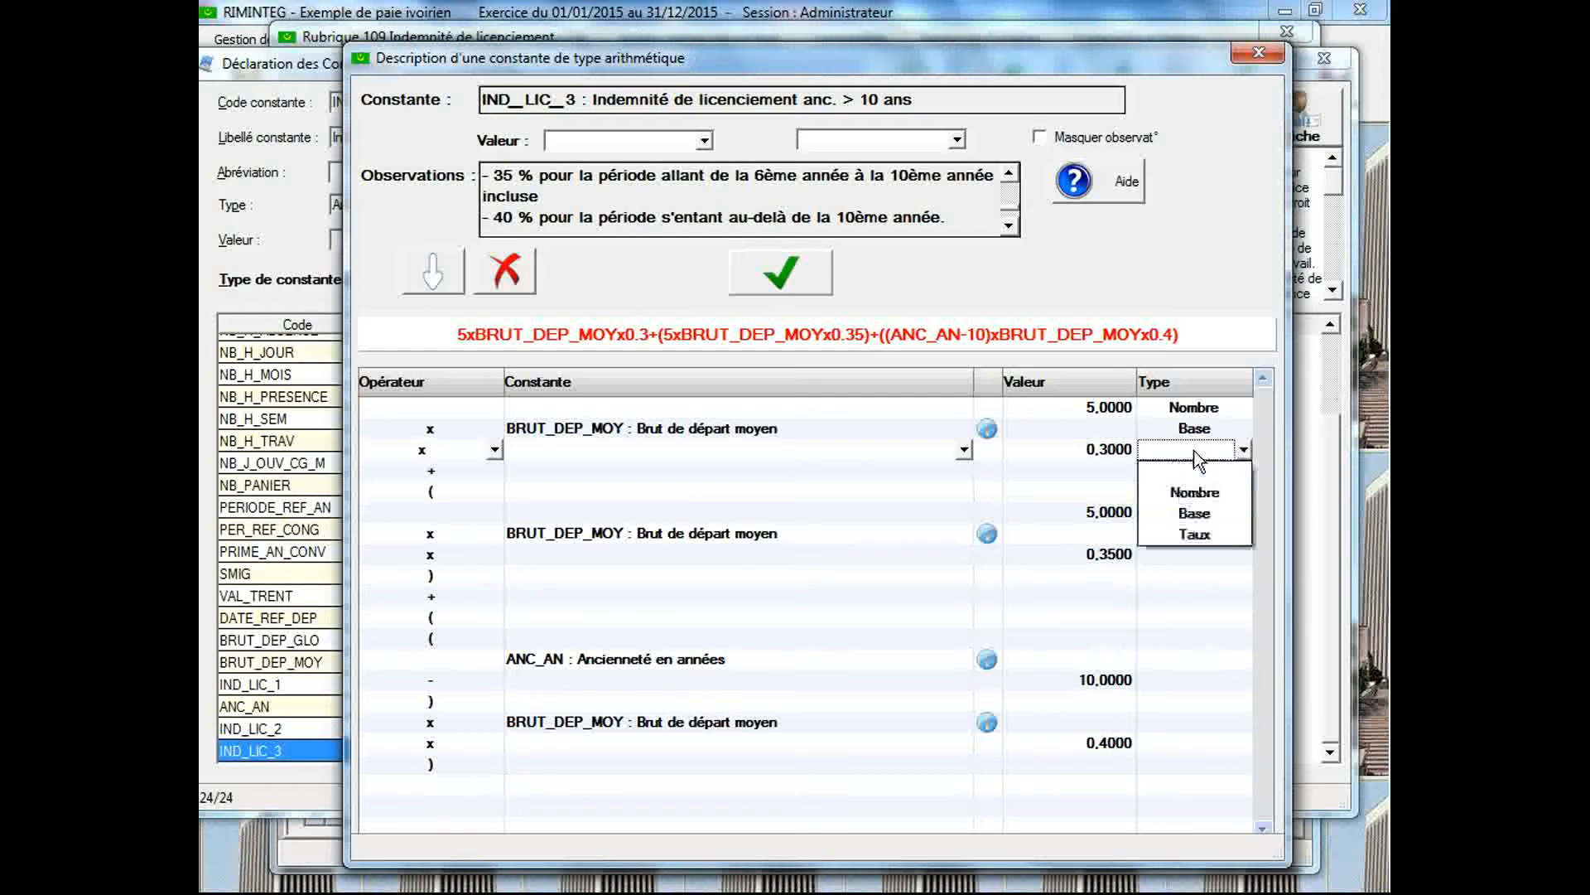
left_click(1199, 535)
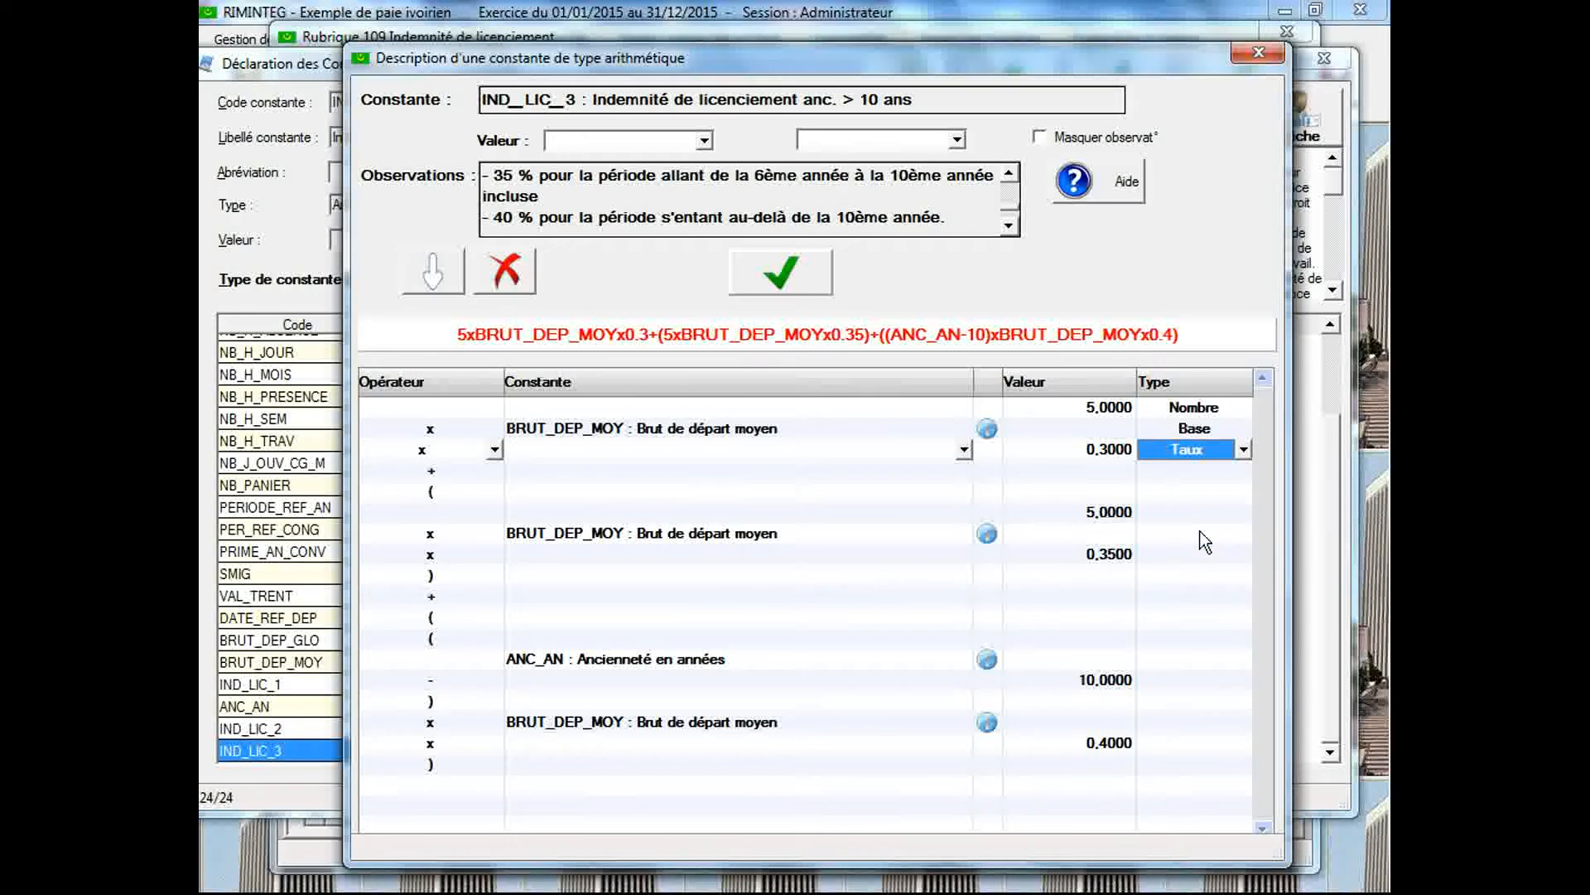
Set the second term's types: Nombre for the value 5, Base for BRUT_DEP_MOY and Taux for 0,35
left_click(1159, 512)
left_click(1159, 512)
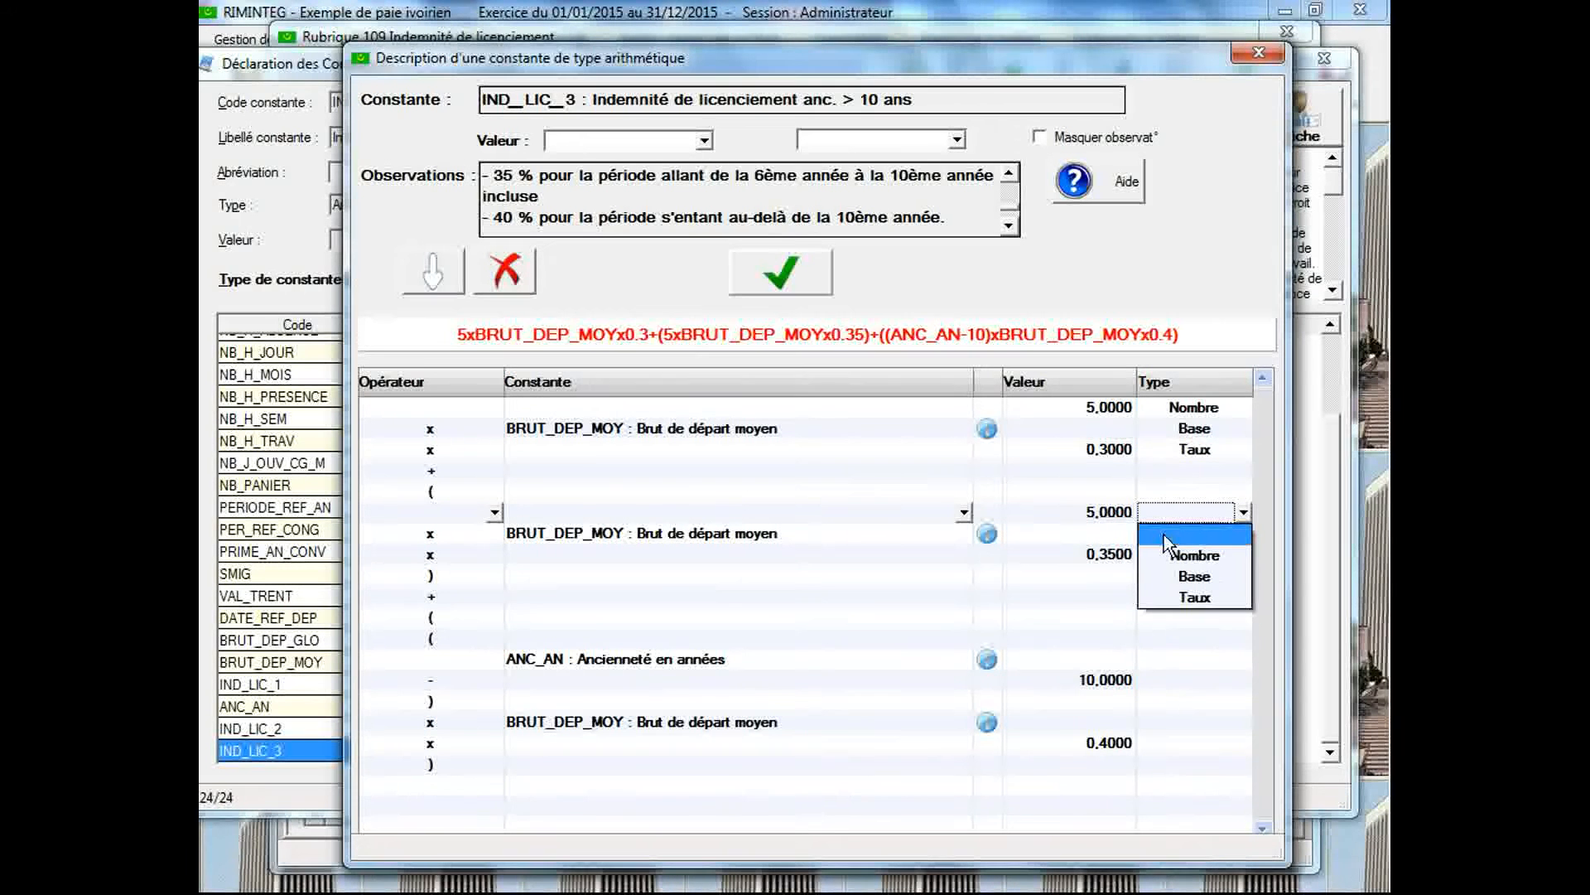
left_click(1170, 553)
left_click(1171, 536)
left_click(1170, 536)
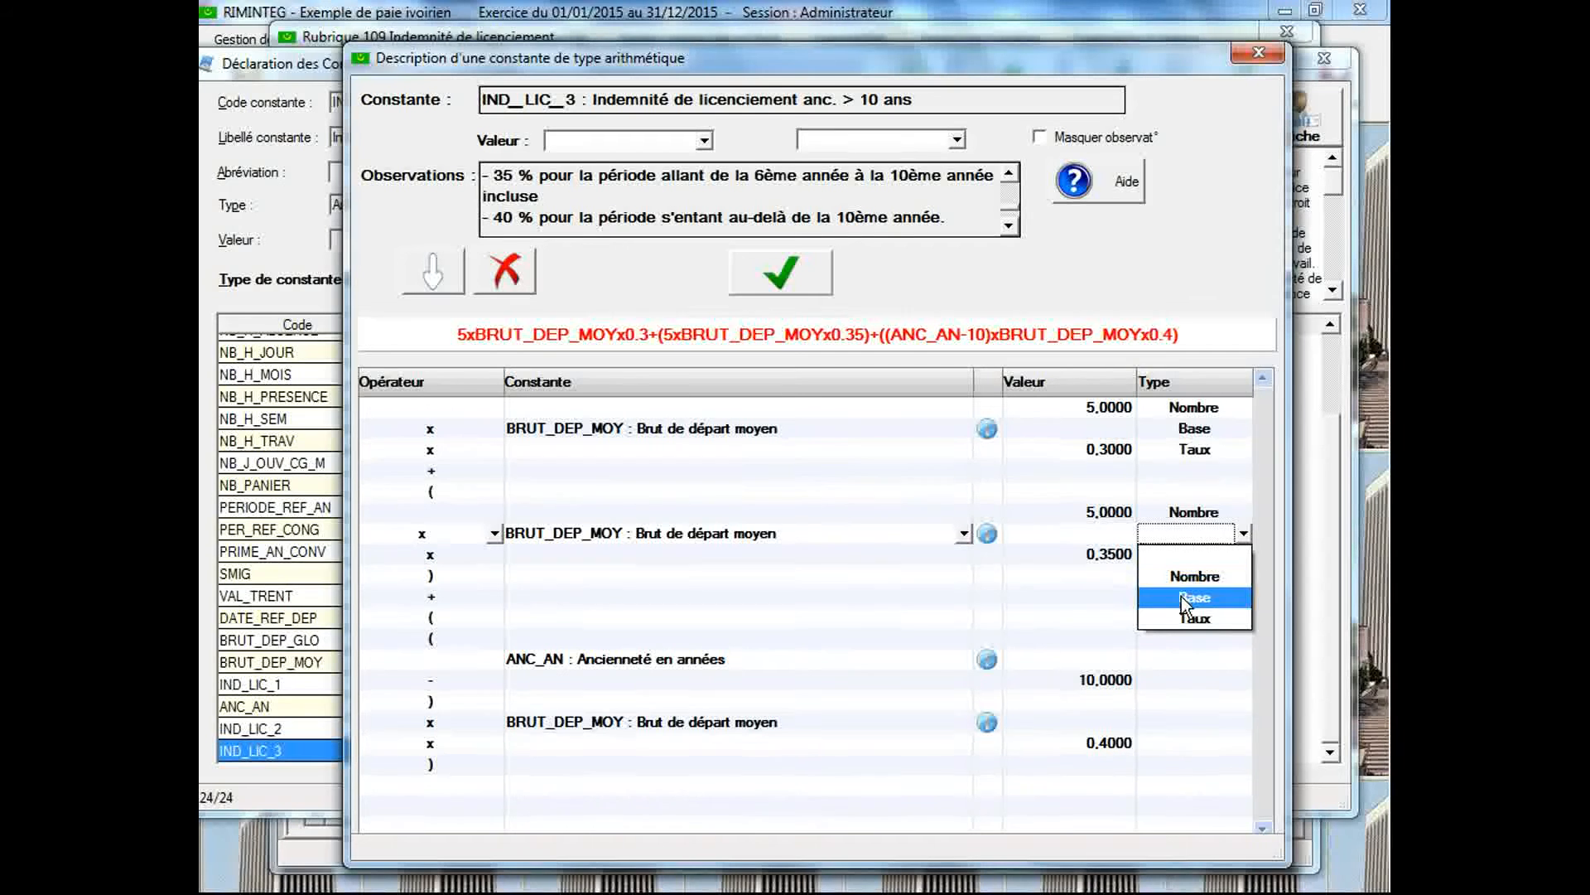
left_click(1181, 595)
left_click(1185, 553)
left_click(1184, 553)
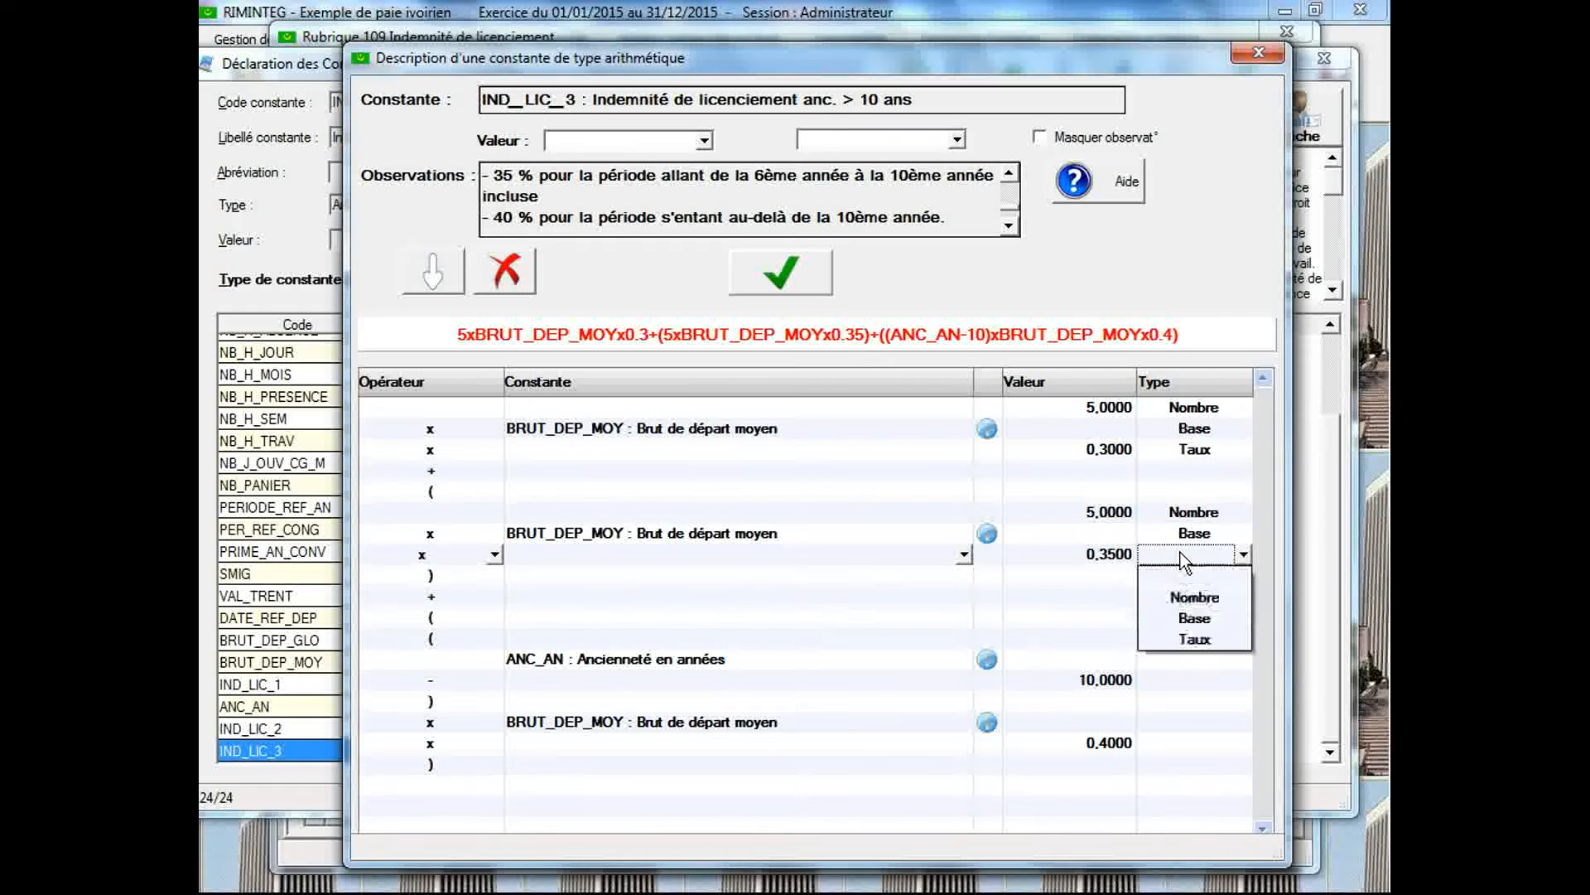
left_click(1189, 638)
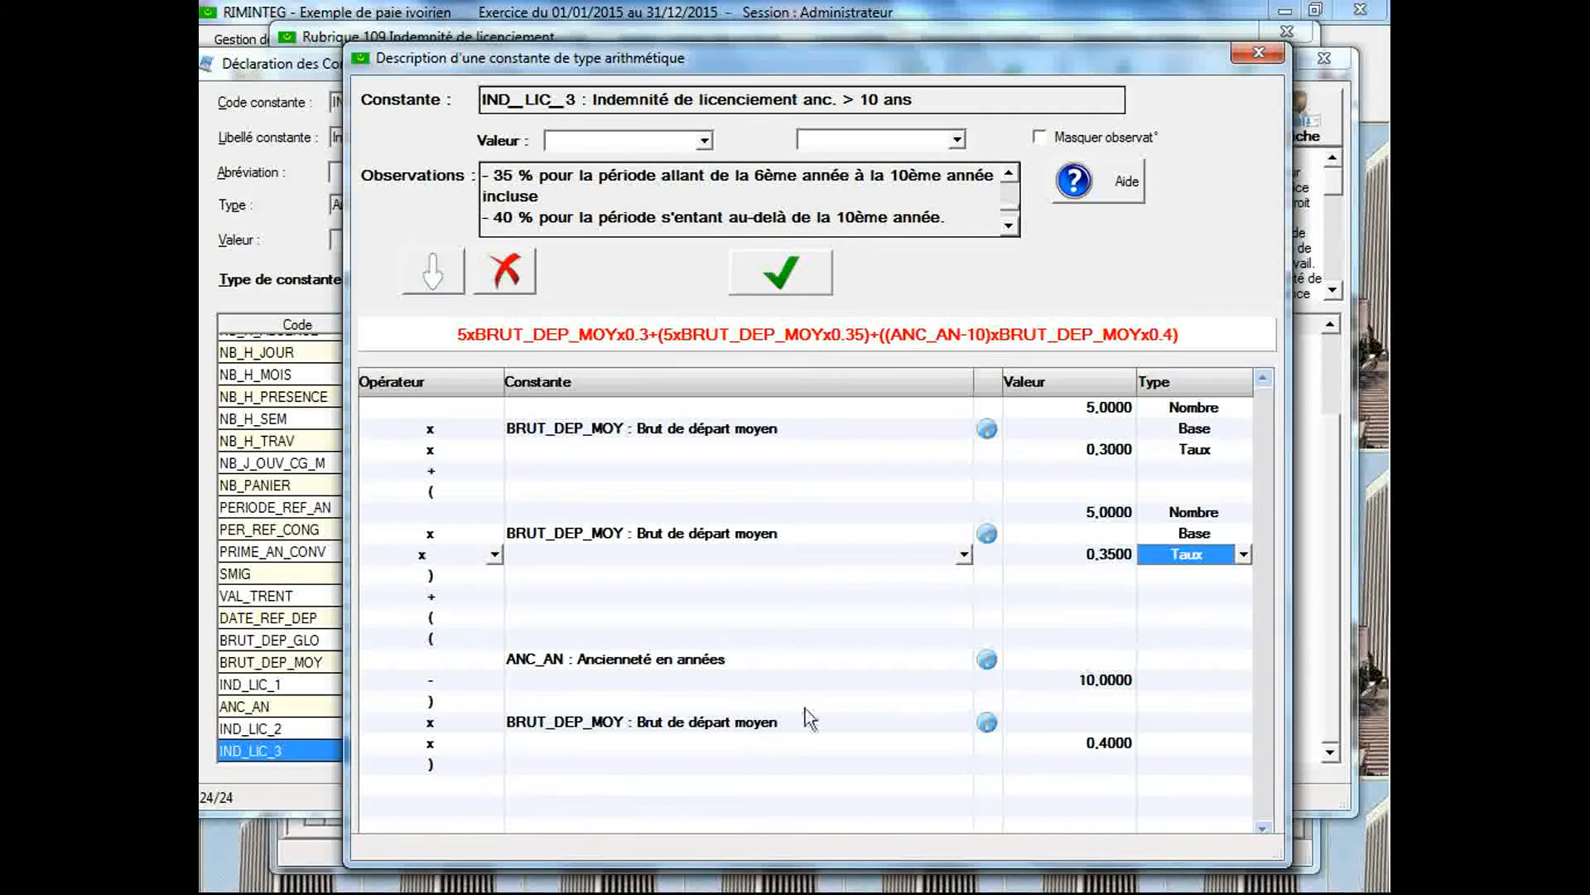
Set the third term's types: Nombre on the parenthesis row before ANC_AN, Base for BRUT_DEP_MOY and Taux for 0,4
left_click(1155, 645)
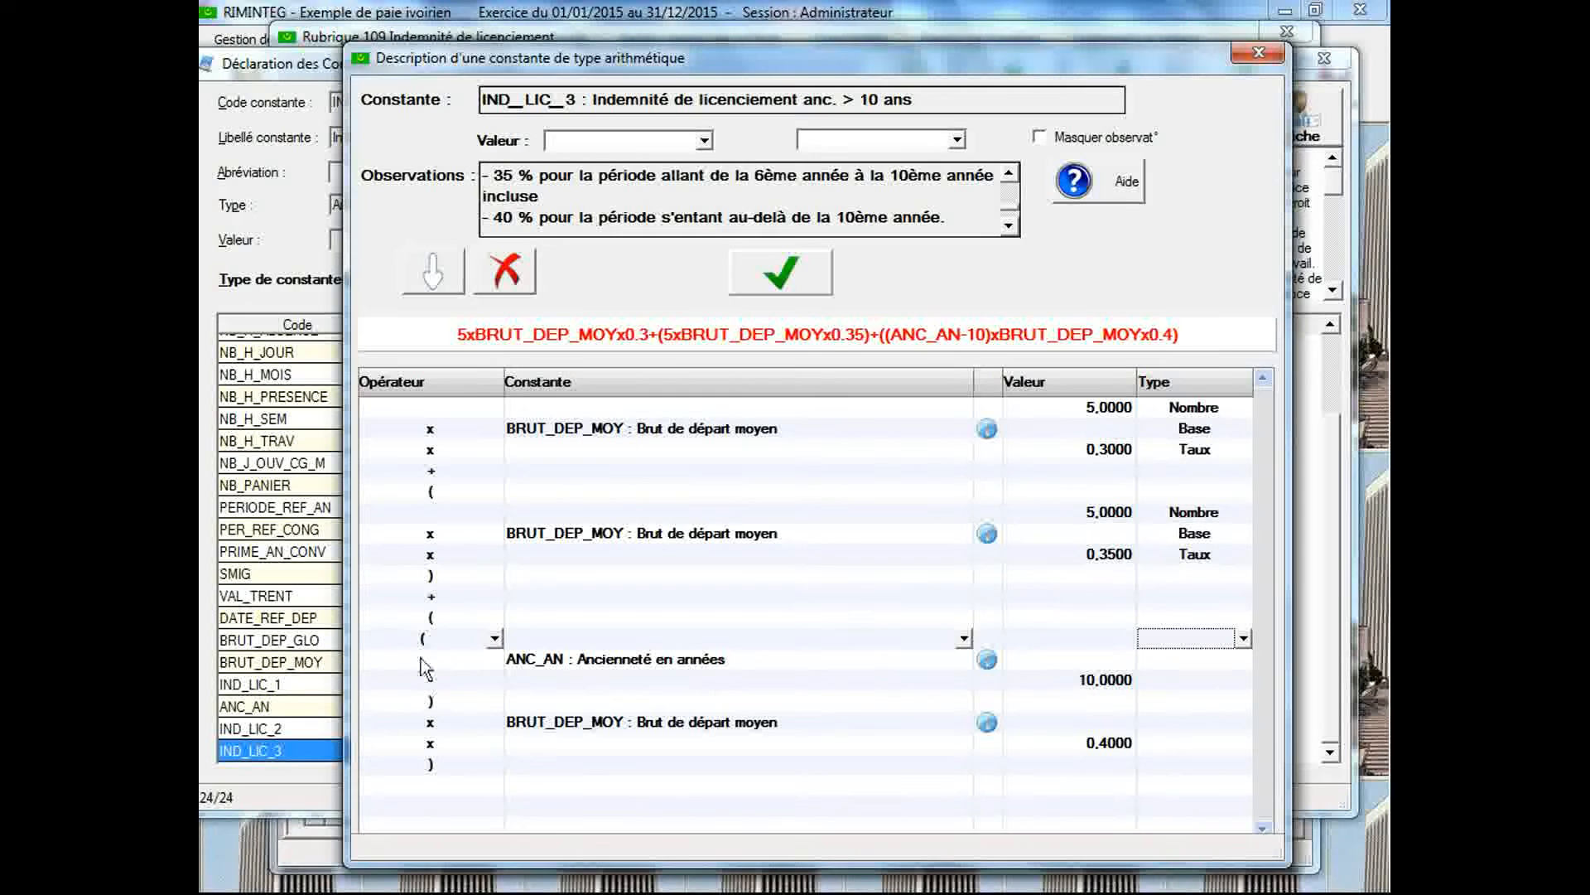
left_click(1206, 634)
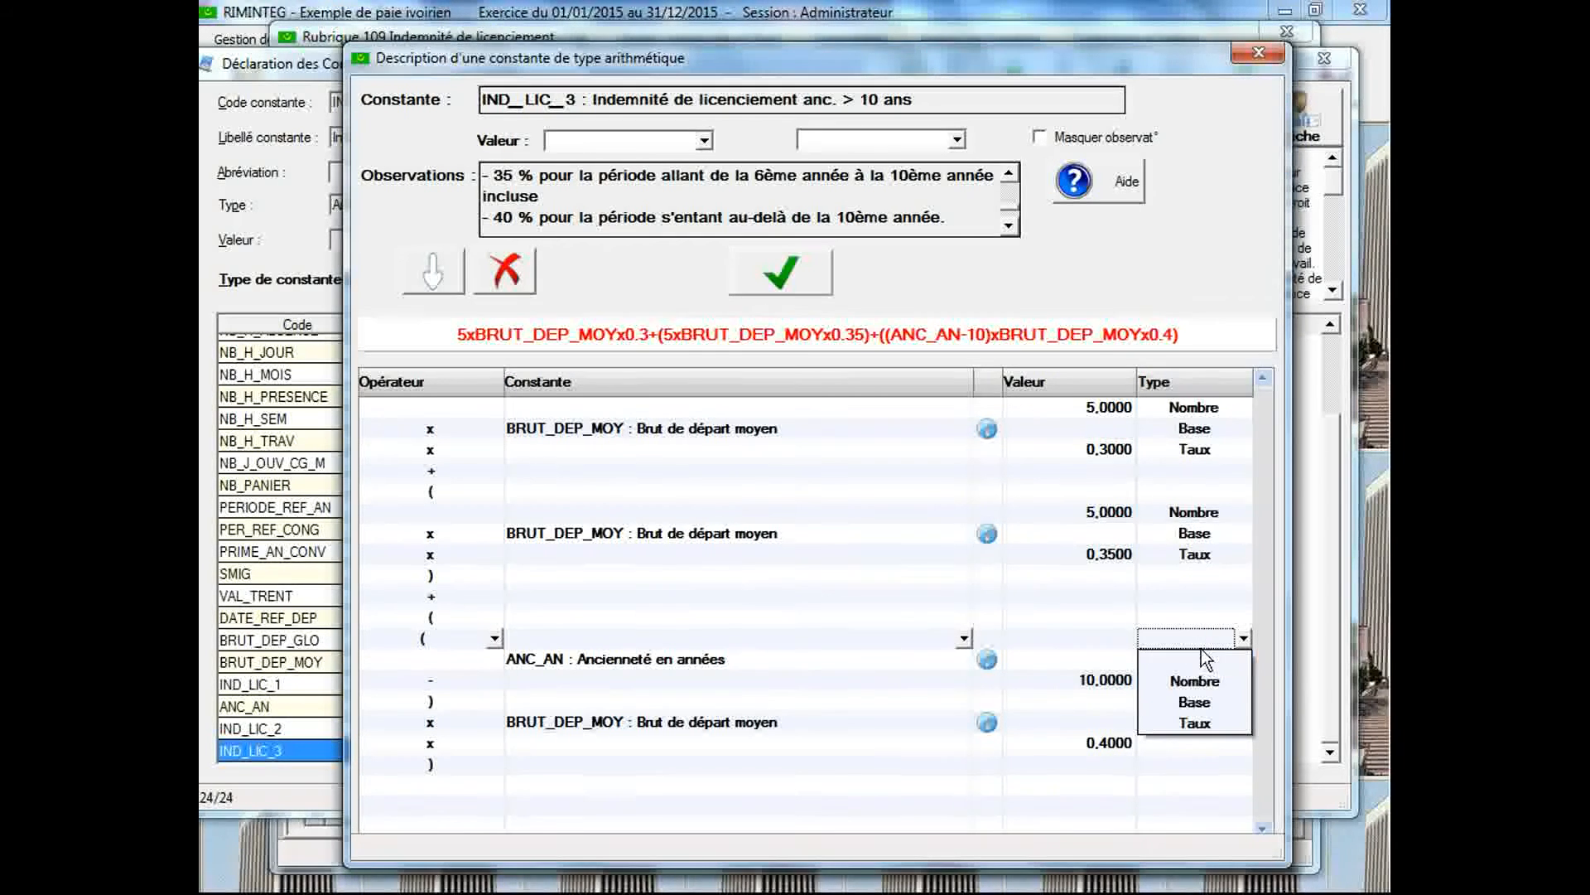
left_click(1201, 679)
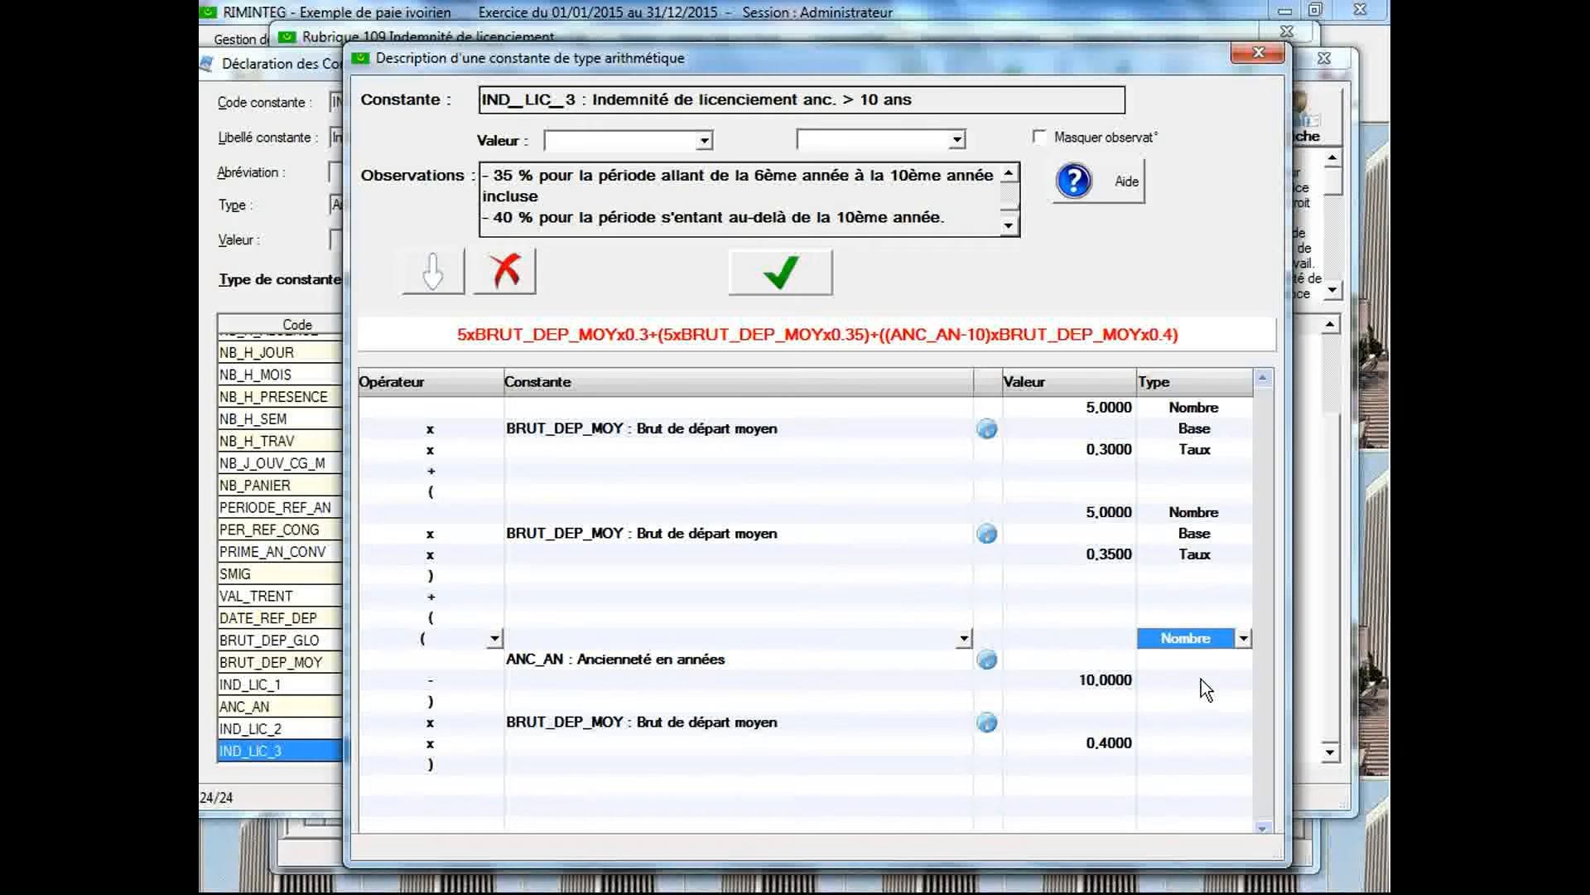
left_click(1179, 717)
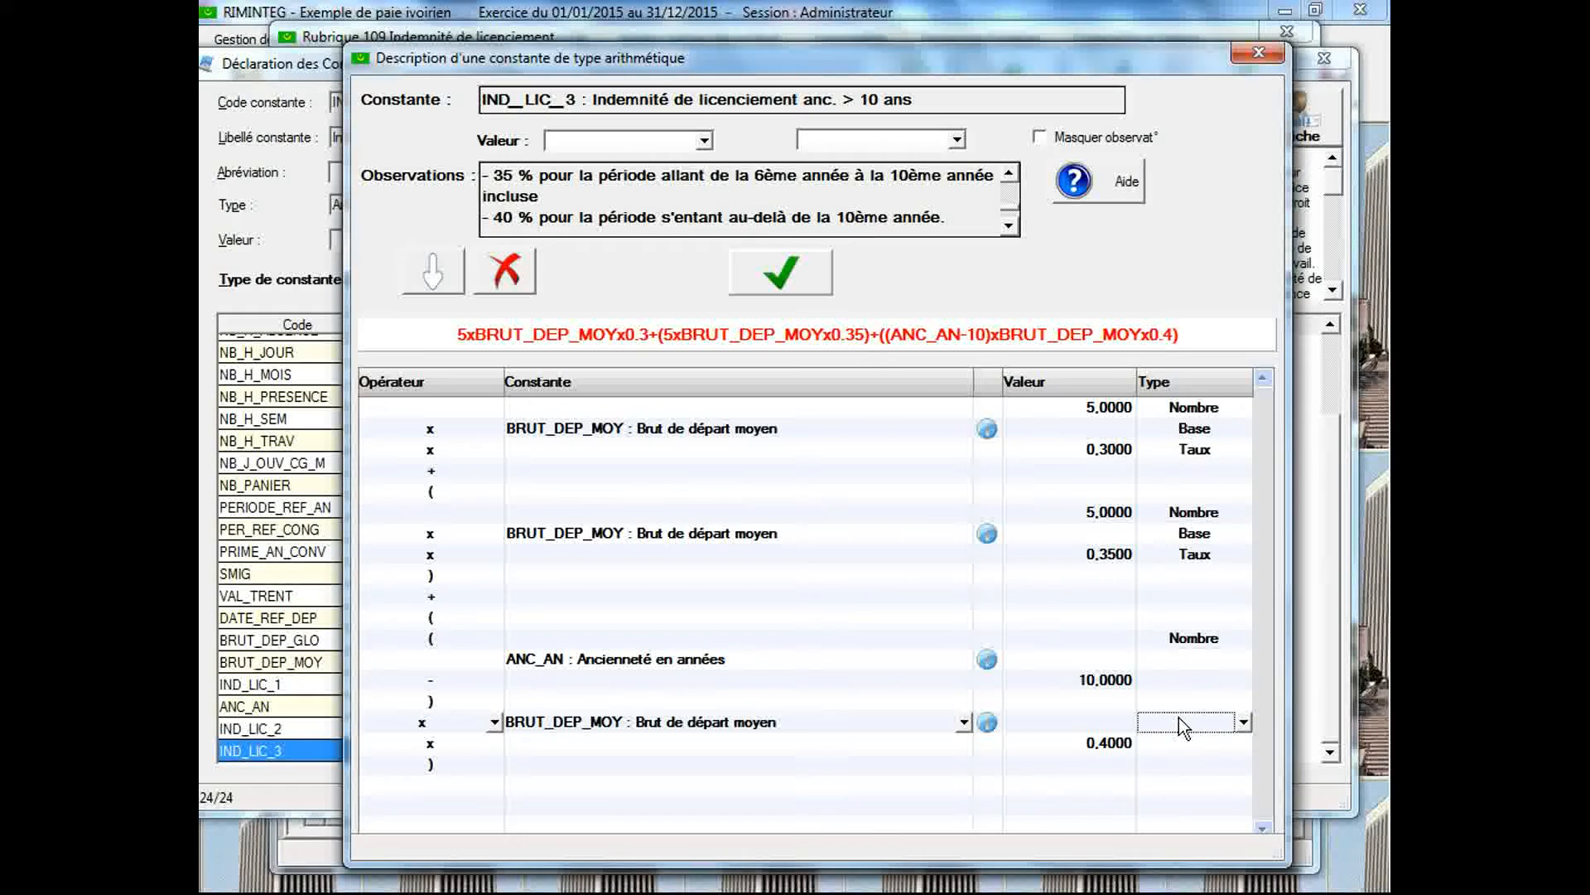
left_click(1179, 717)
left_click(1186, 786)
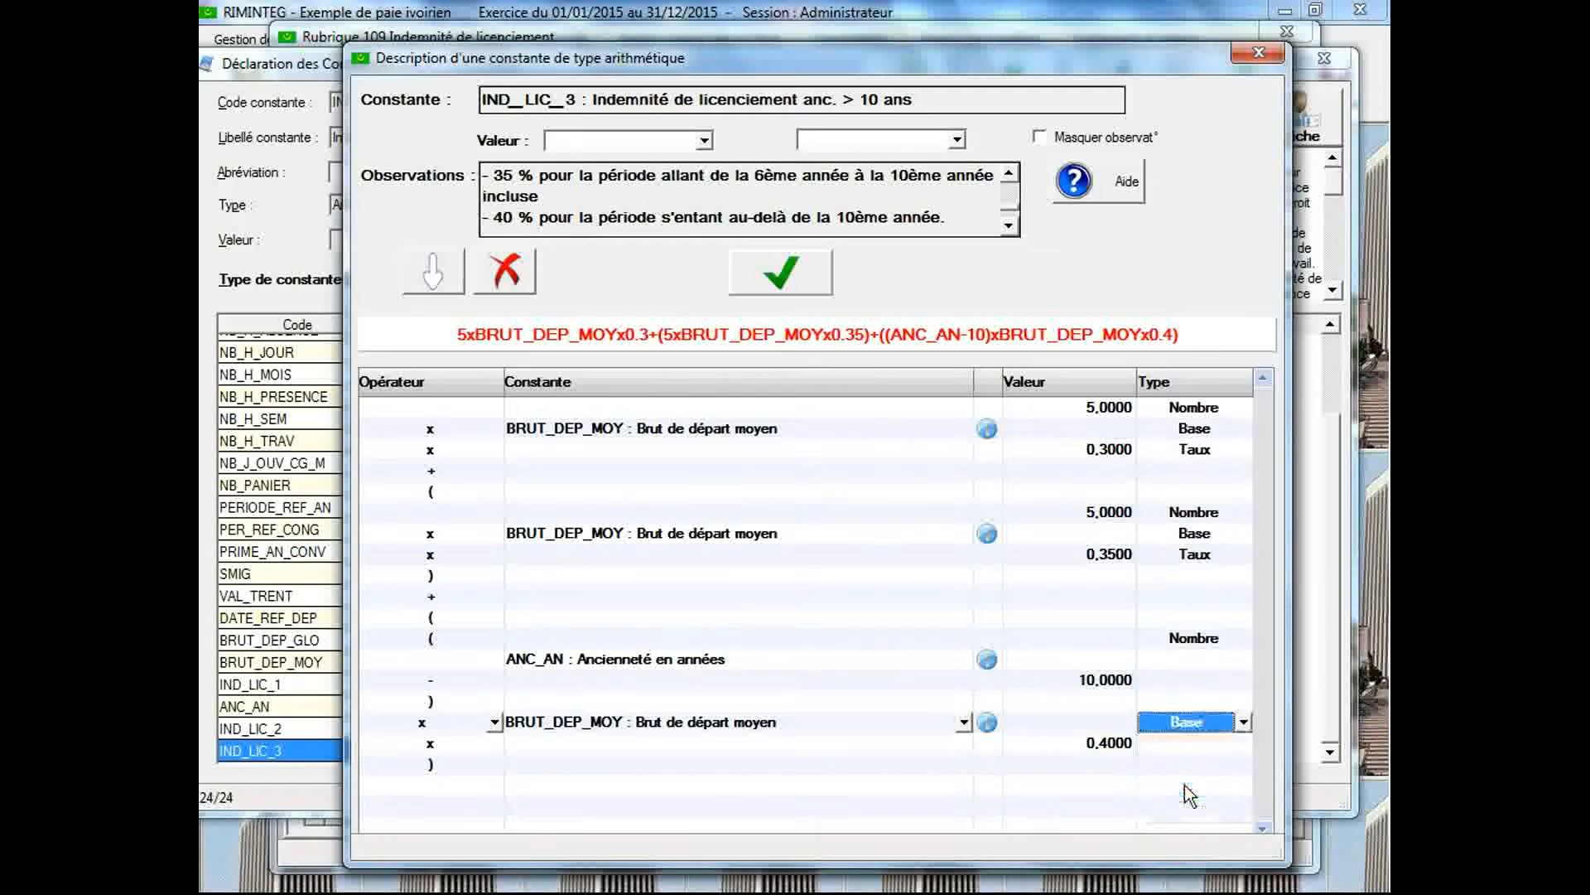
left_click(1165, 748)
left_click(1164, 747)
left_click(1182, 833)
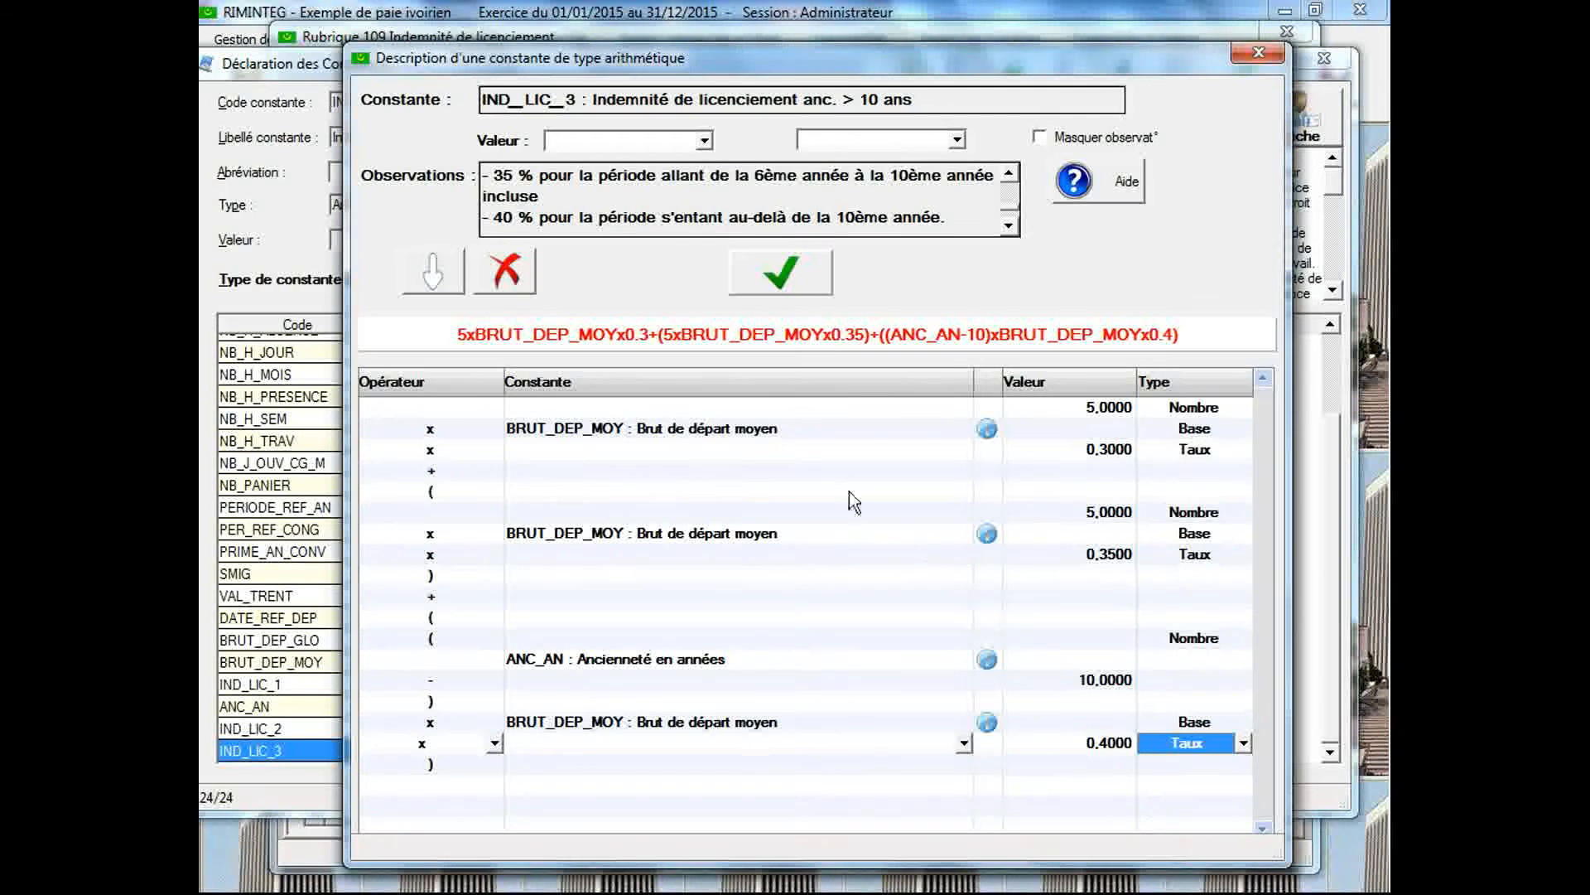
Save the IND_LIC_3 formula and close its description window
left_click(781, 274)
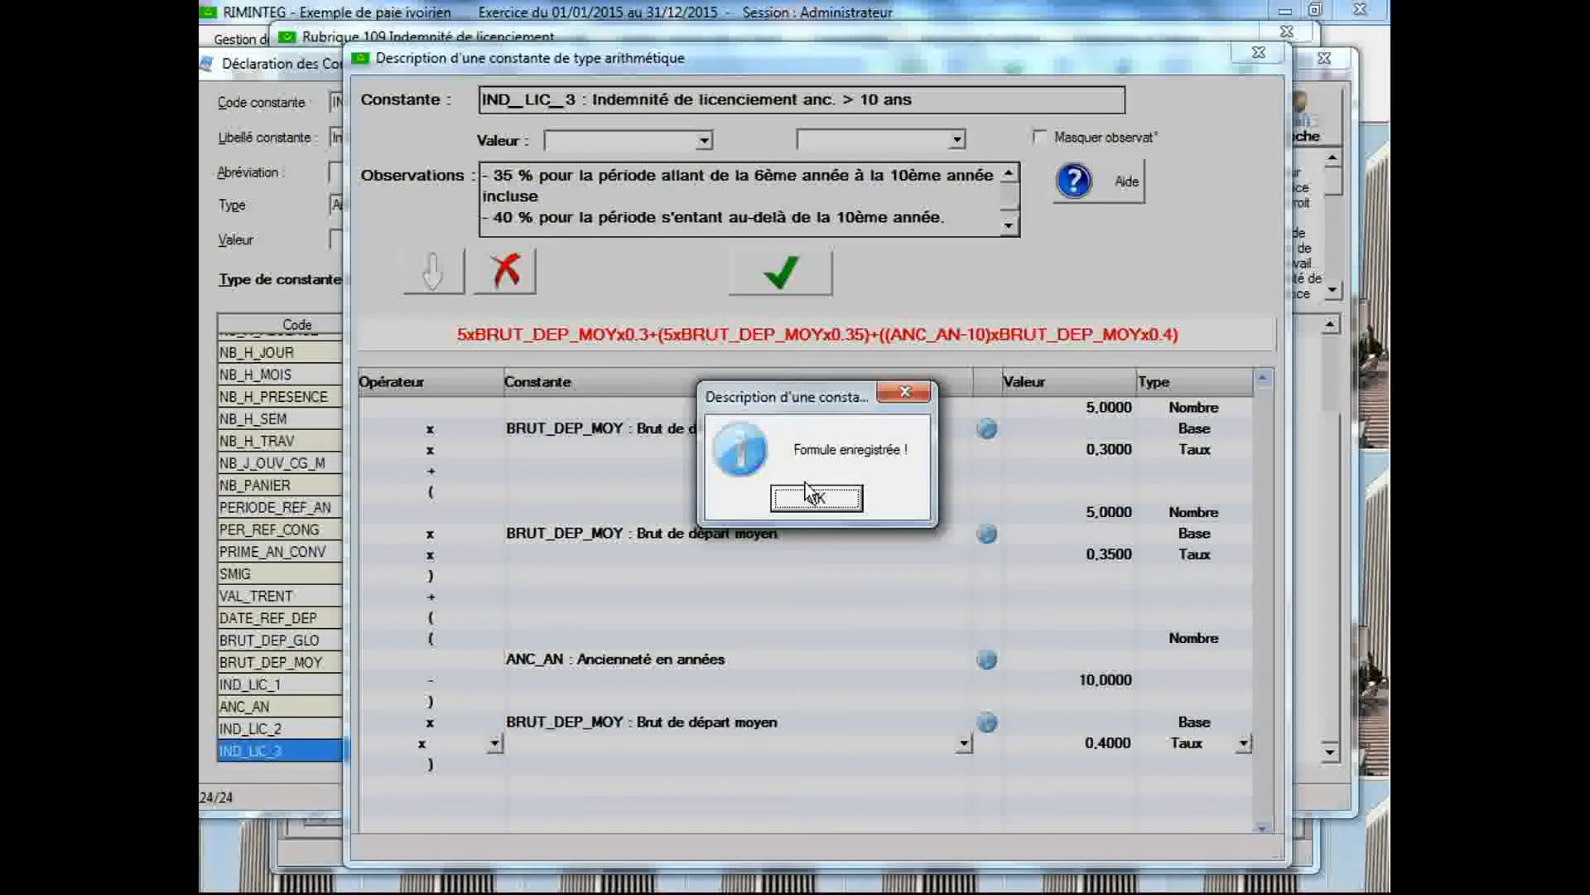
left_click(812, 497)
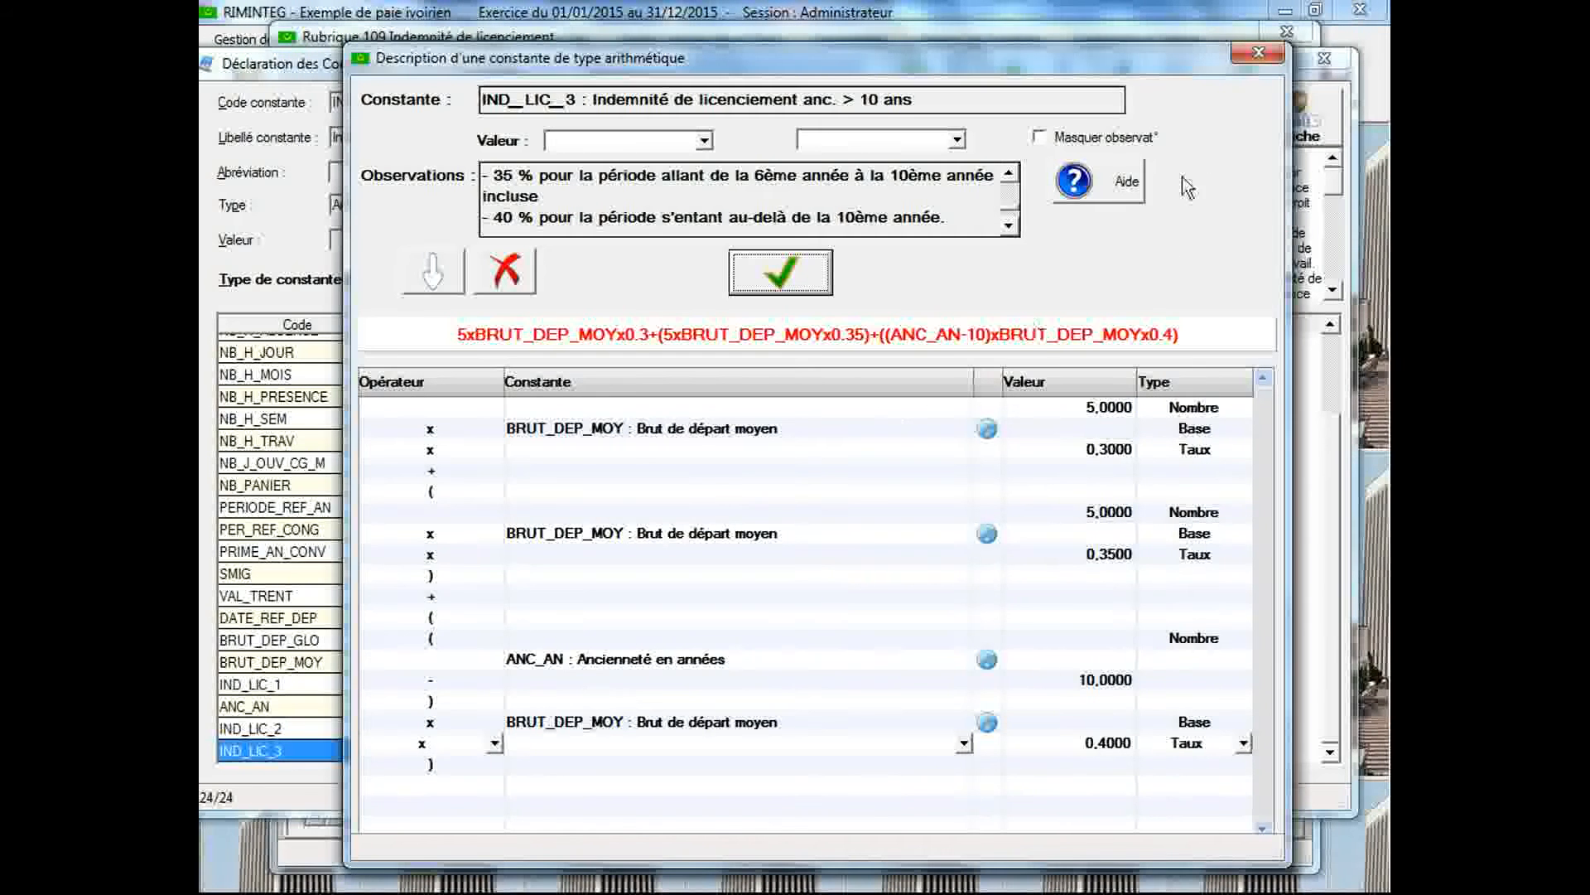
left_click(1241, 57)
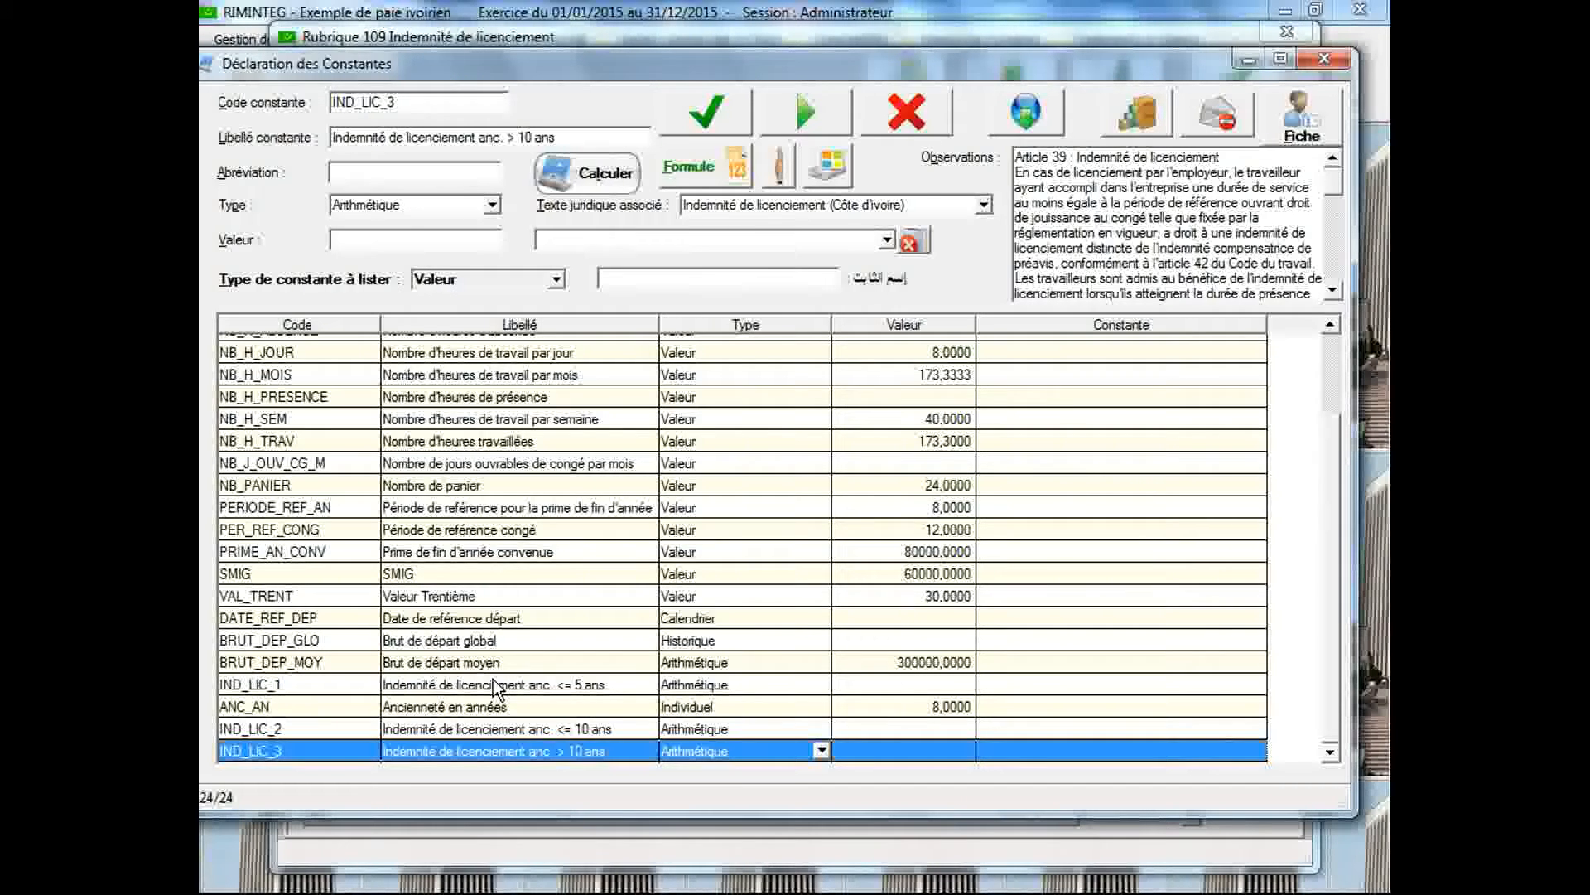
Set the value of the ANC_AN constant to 15 and save it
left_click(501, 709)
left_click(470, 240)
type("15")
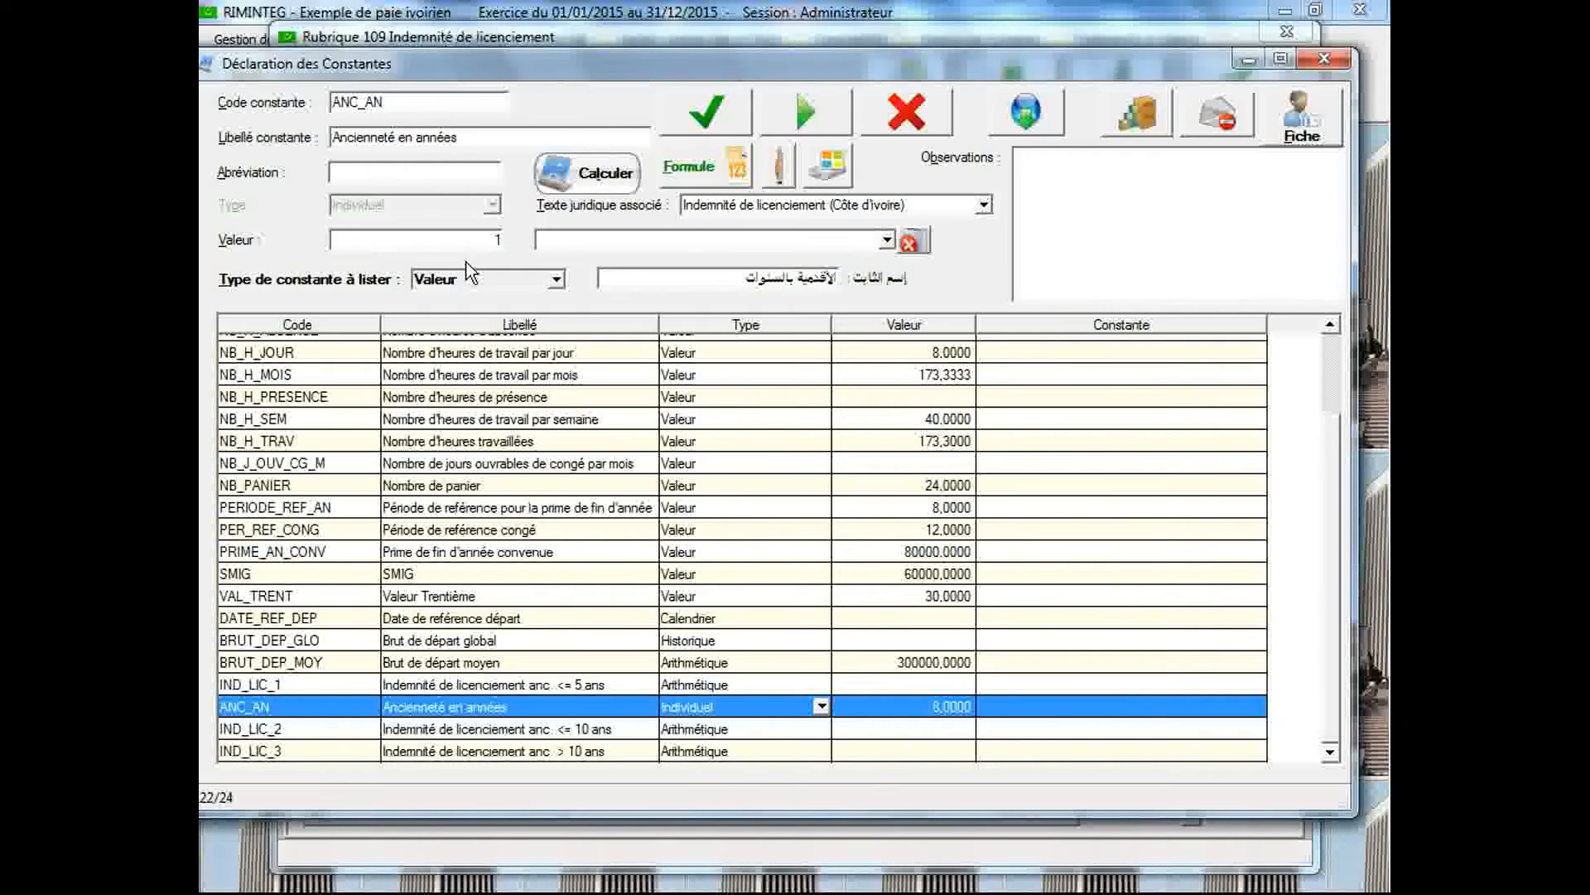
left_click(686, 125)
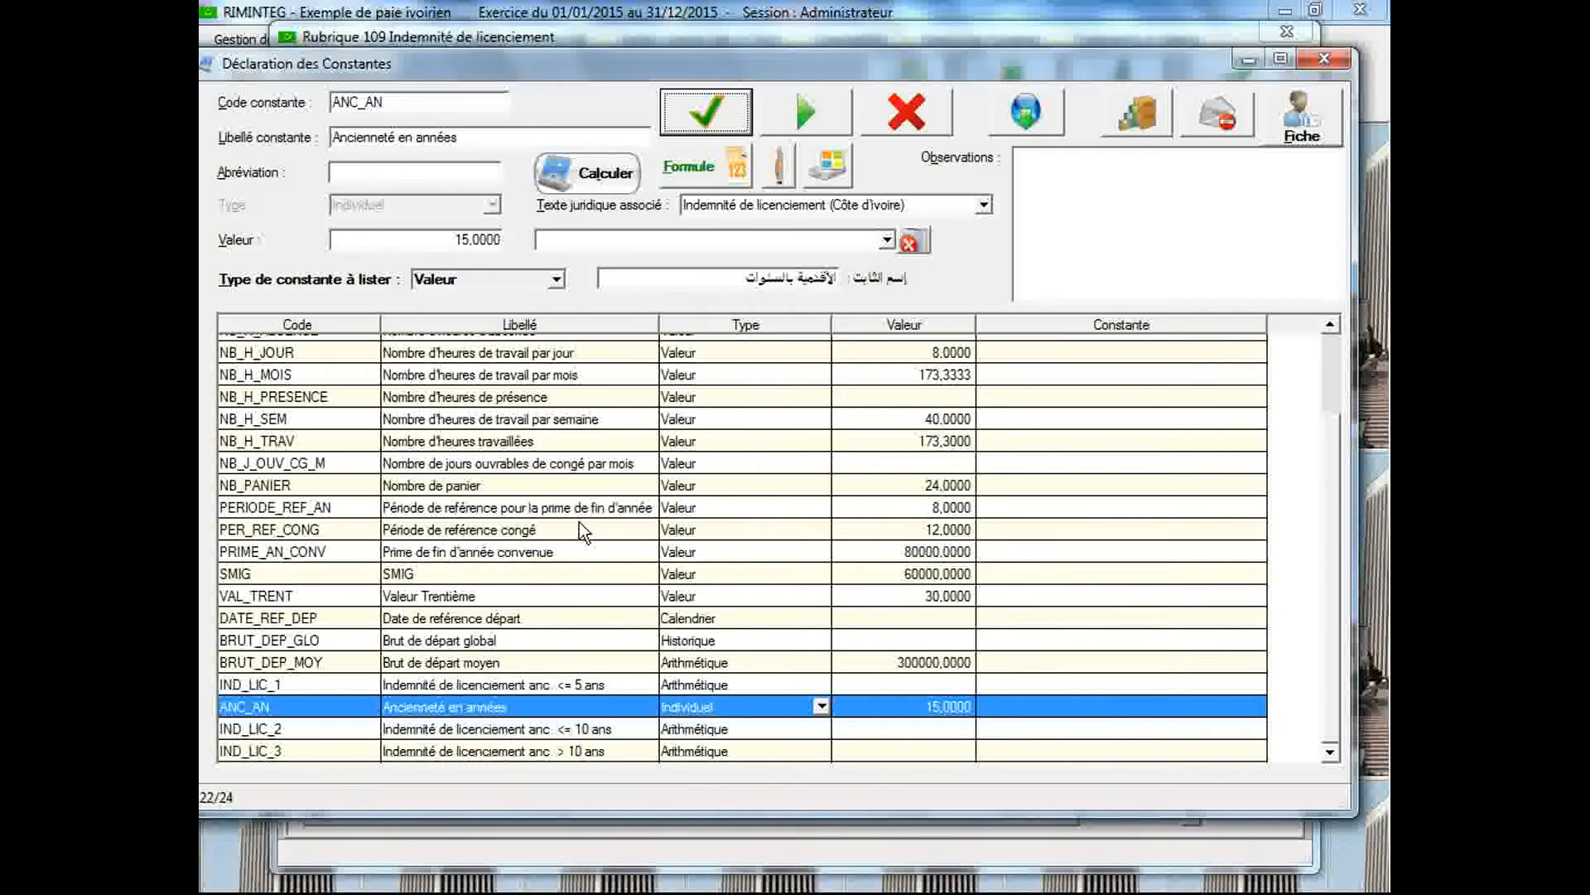
Calculate the IND_LIC_3 constant with its detail displayed and review the breakdown by tranche
left_click(598, 182)
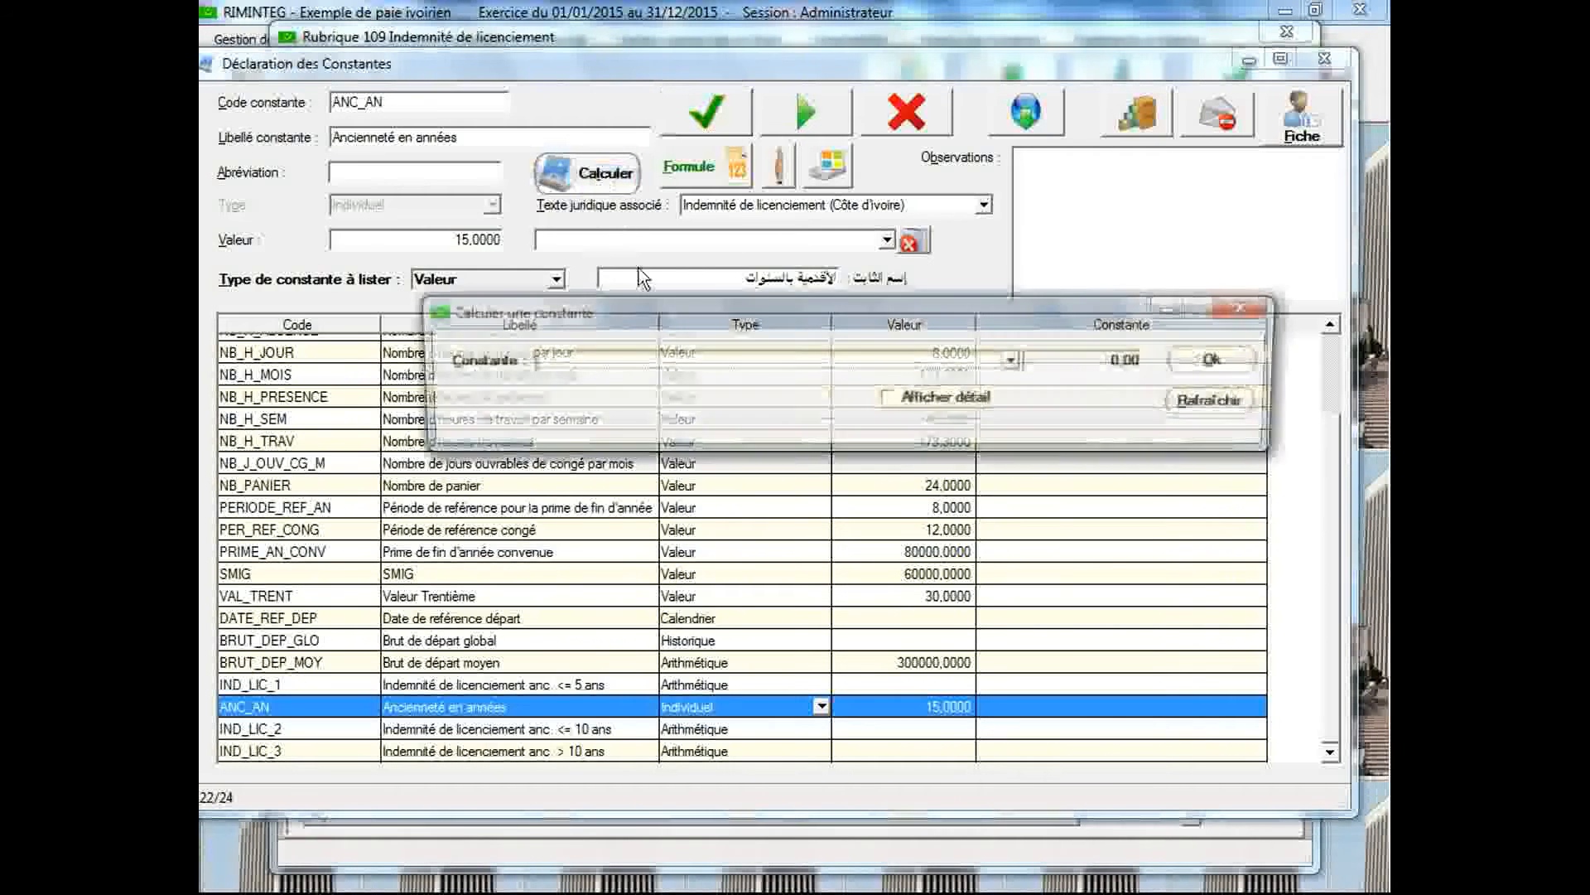
left_click_drag(978, 323, 974, 261)
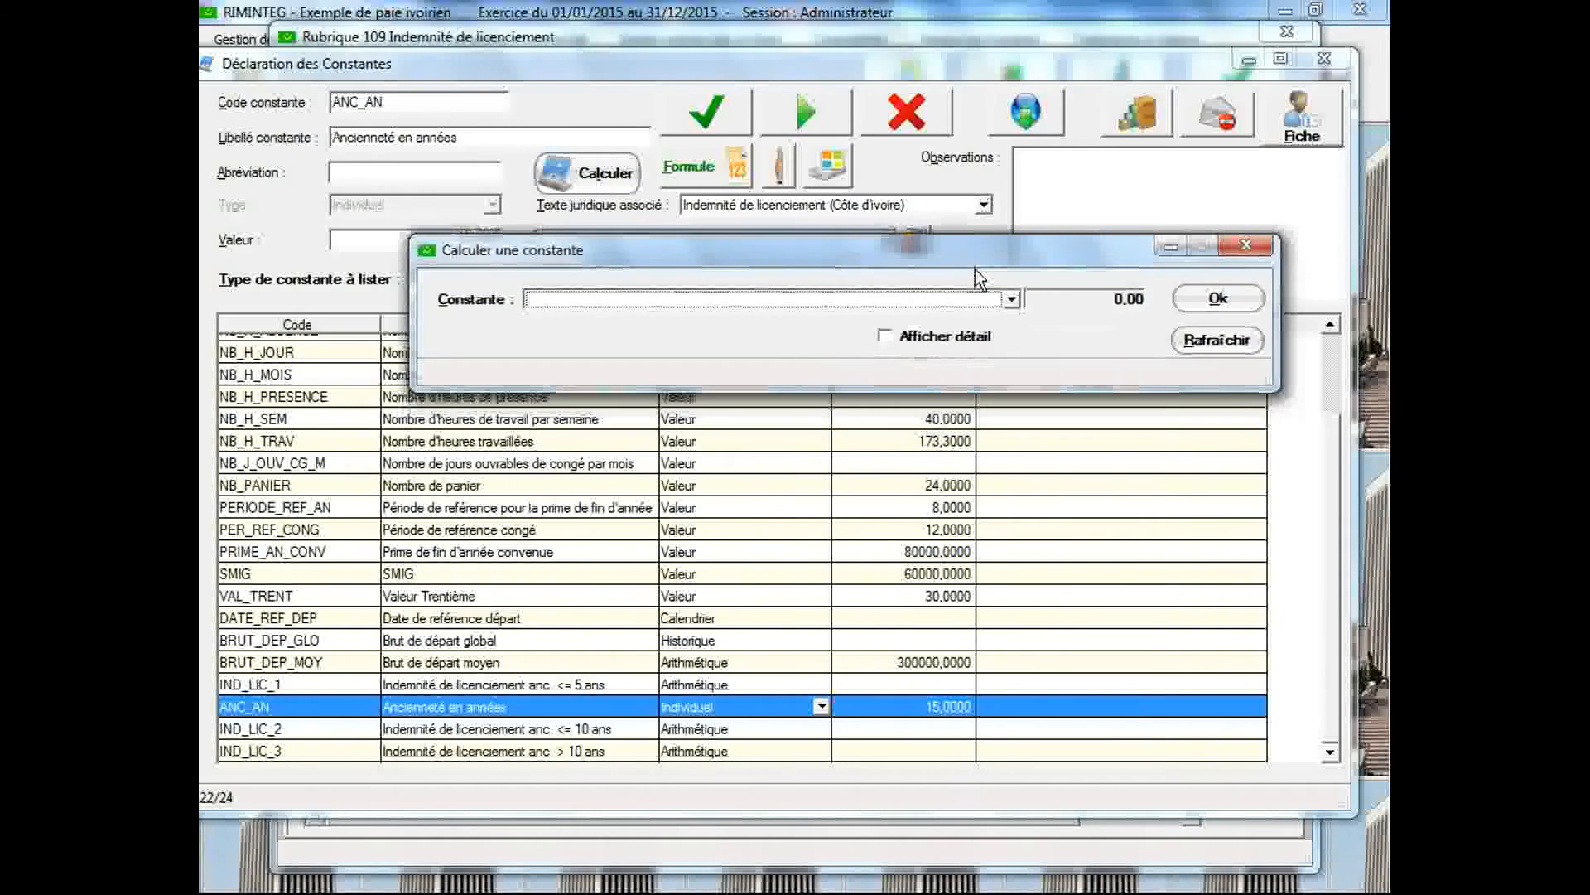
left_click(886, 336)
left_click(1012, 300)
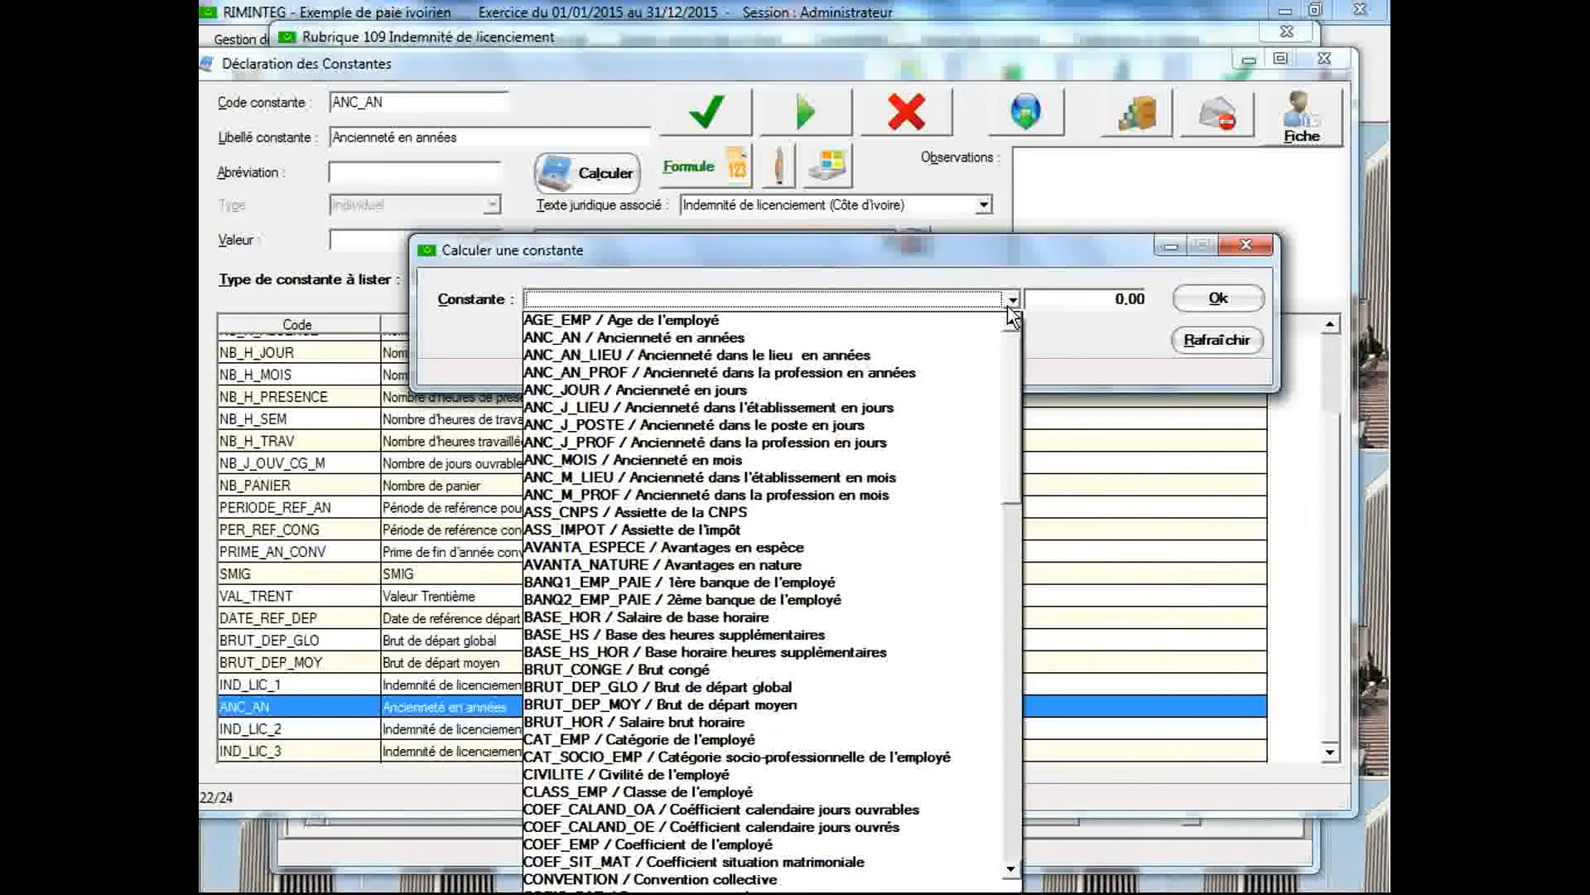
left_click_drag(1012, 348, 1027, 537)
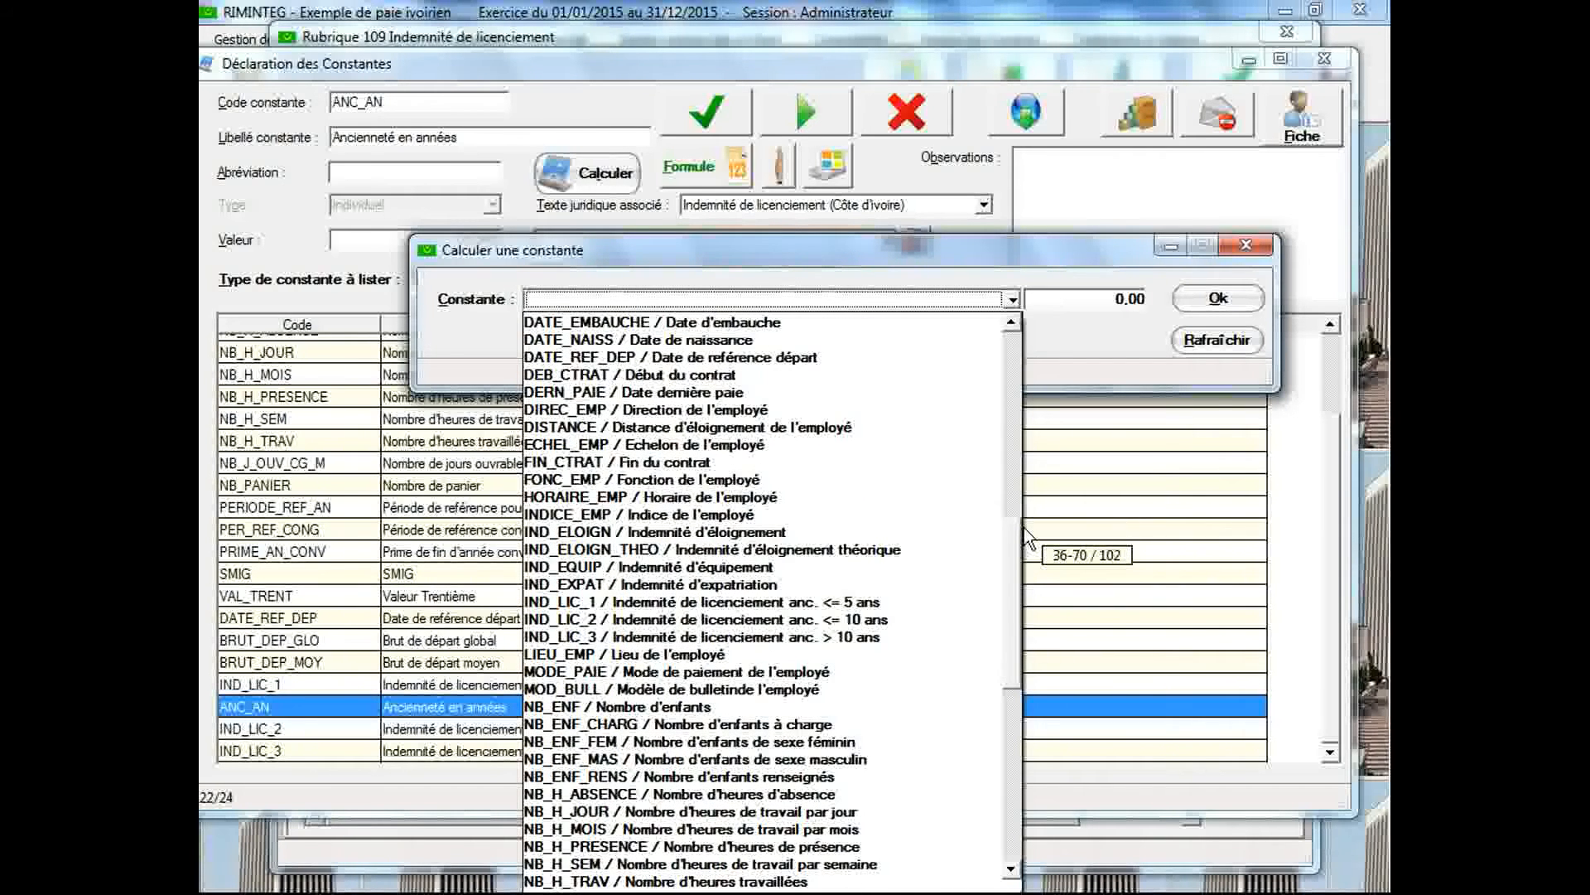
left_click(908, 636)
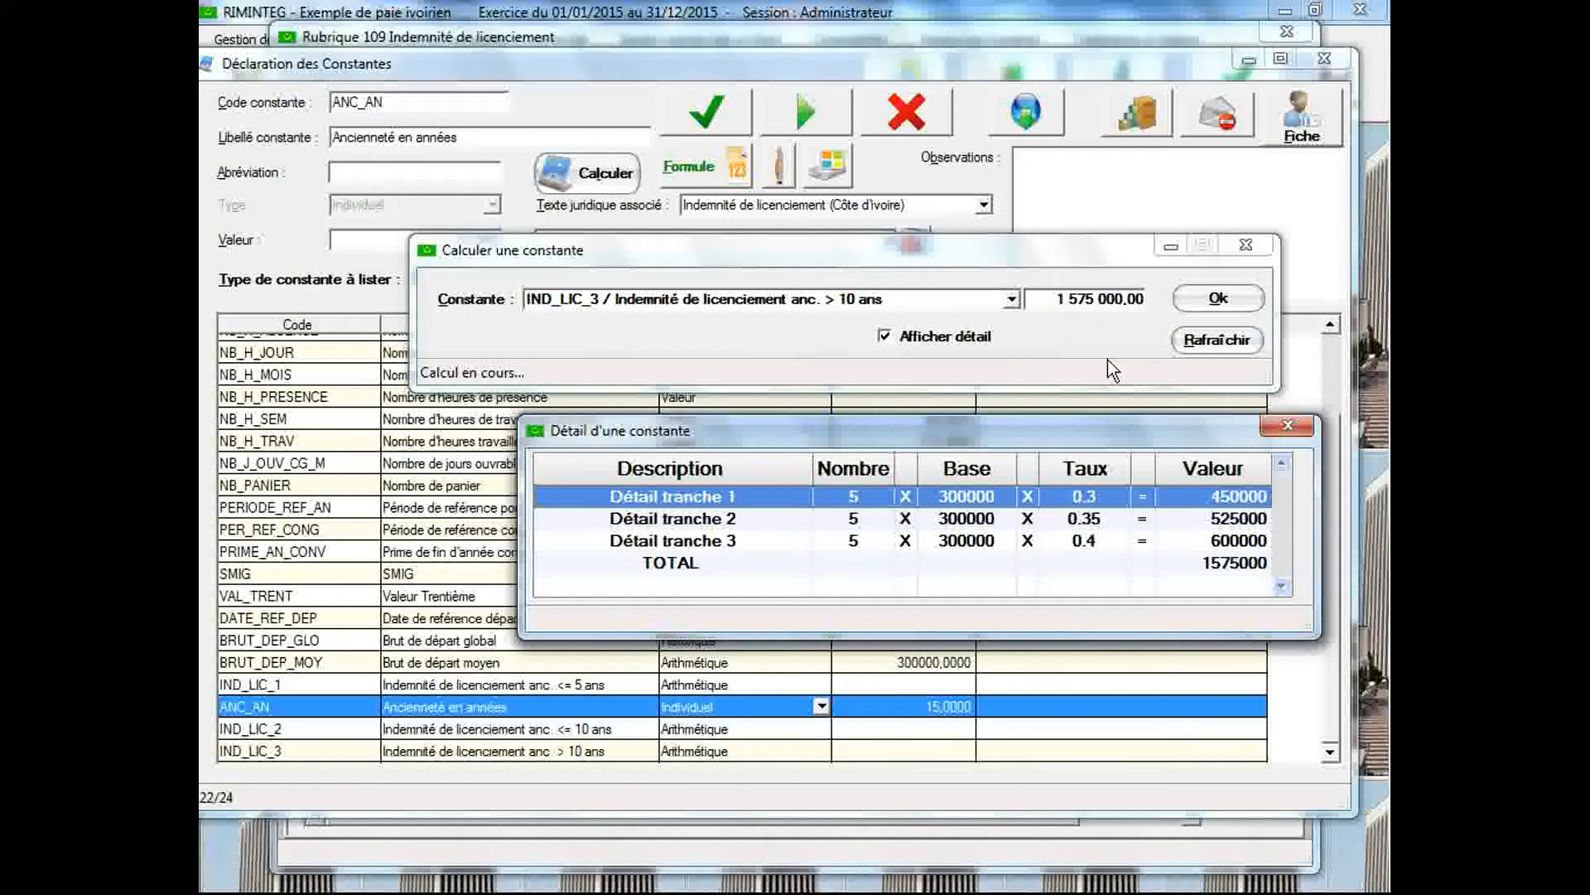
left_click_drag(1090, 437, 1084, 376)
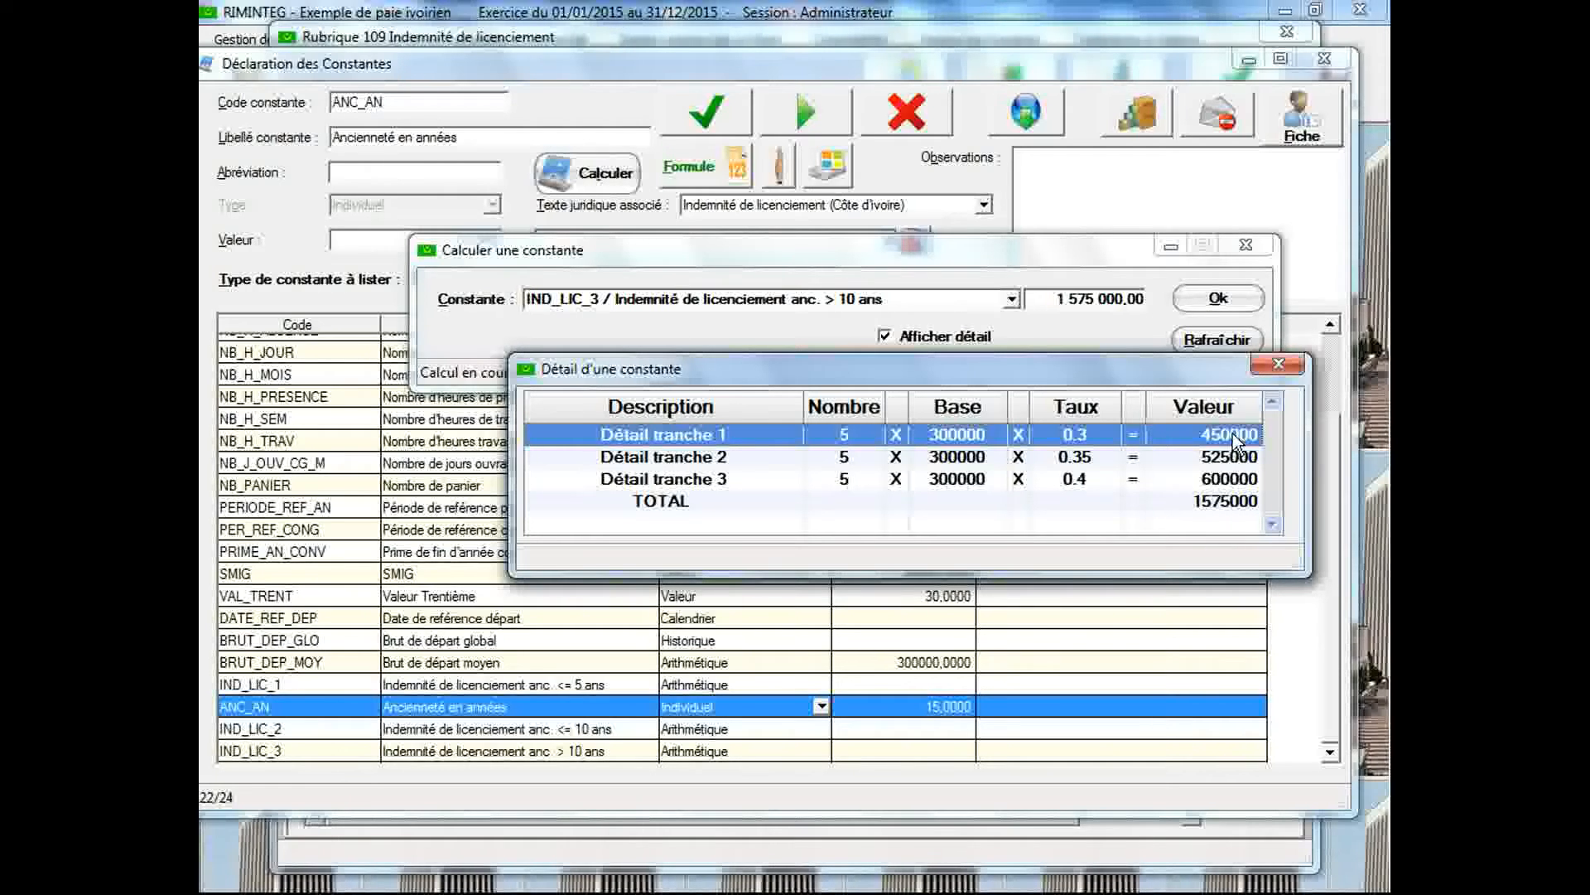
left_click(1276, 365)
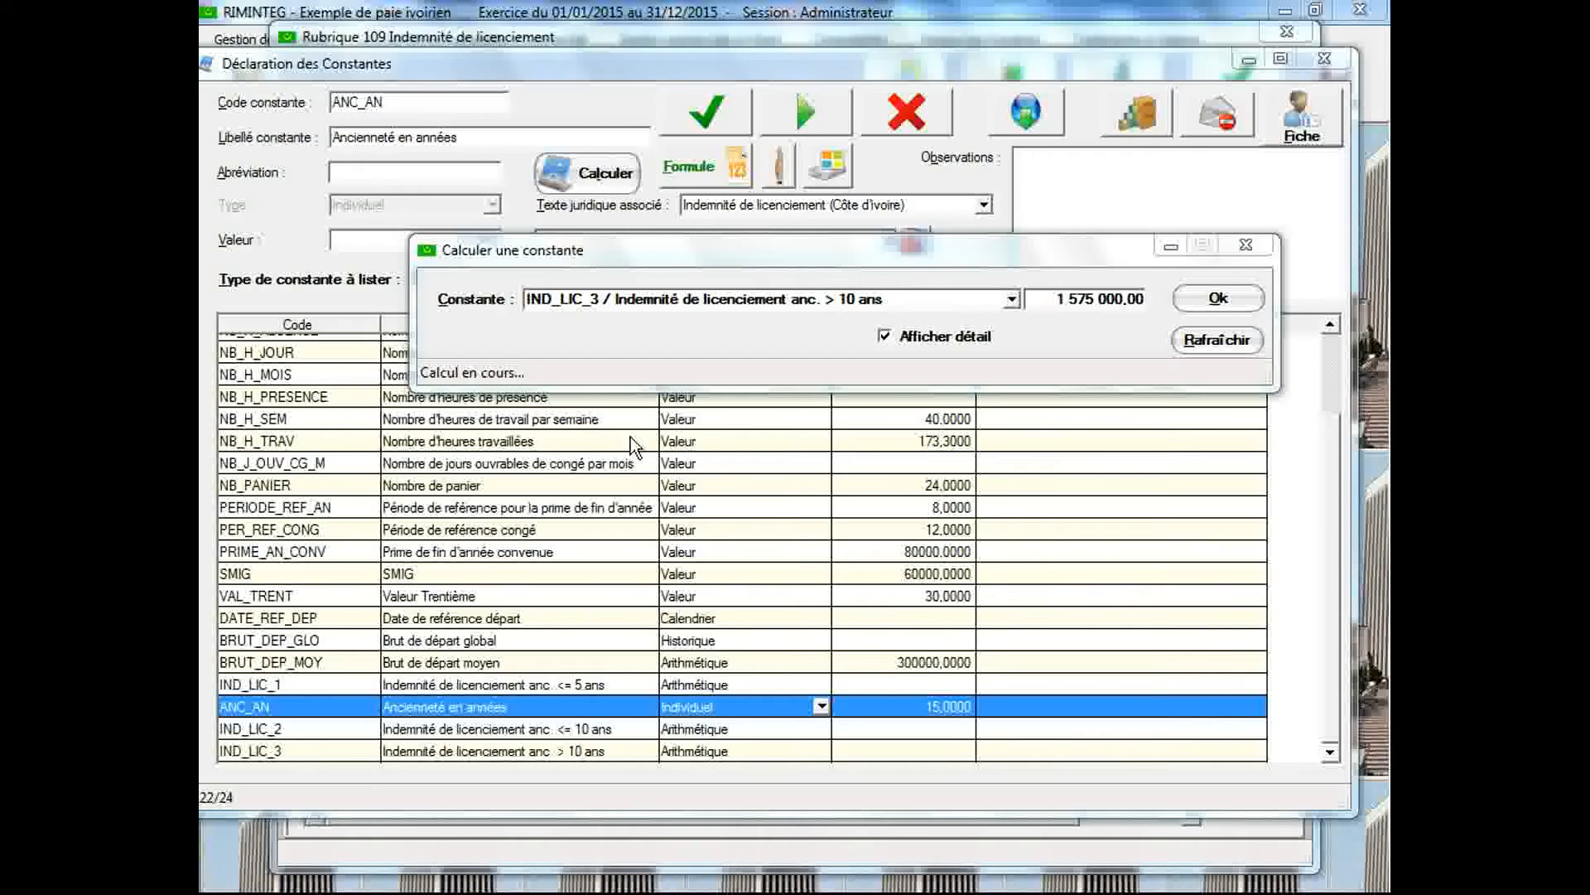
Change the ANC_AN value to 25 and save it, keeping the calculation window open
left_click_drag(579, 265, 618, 345)
left_click(472, 240)
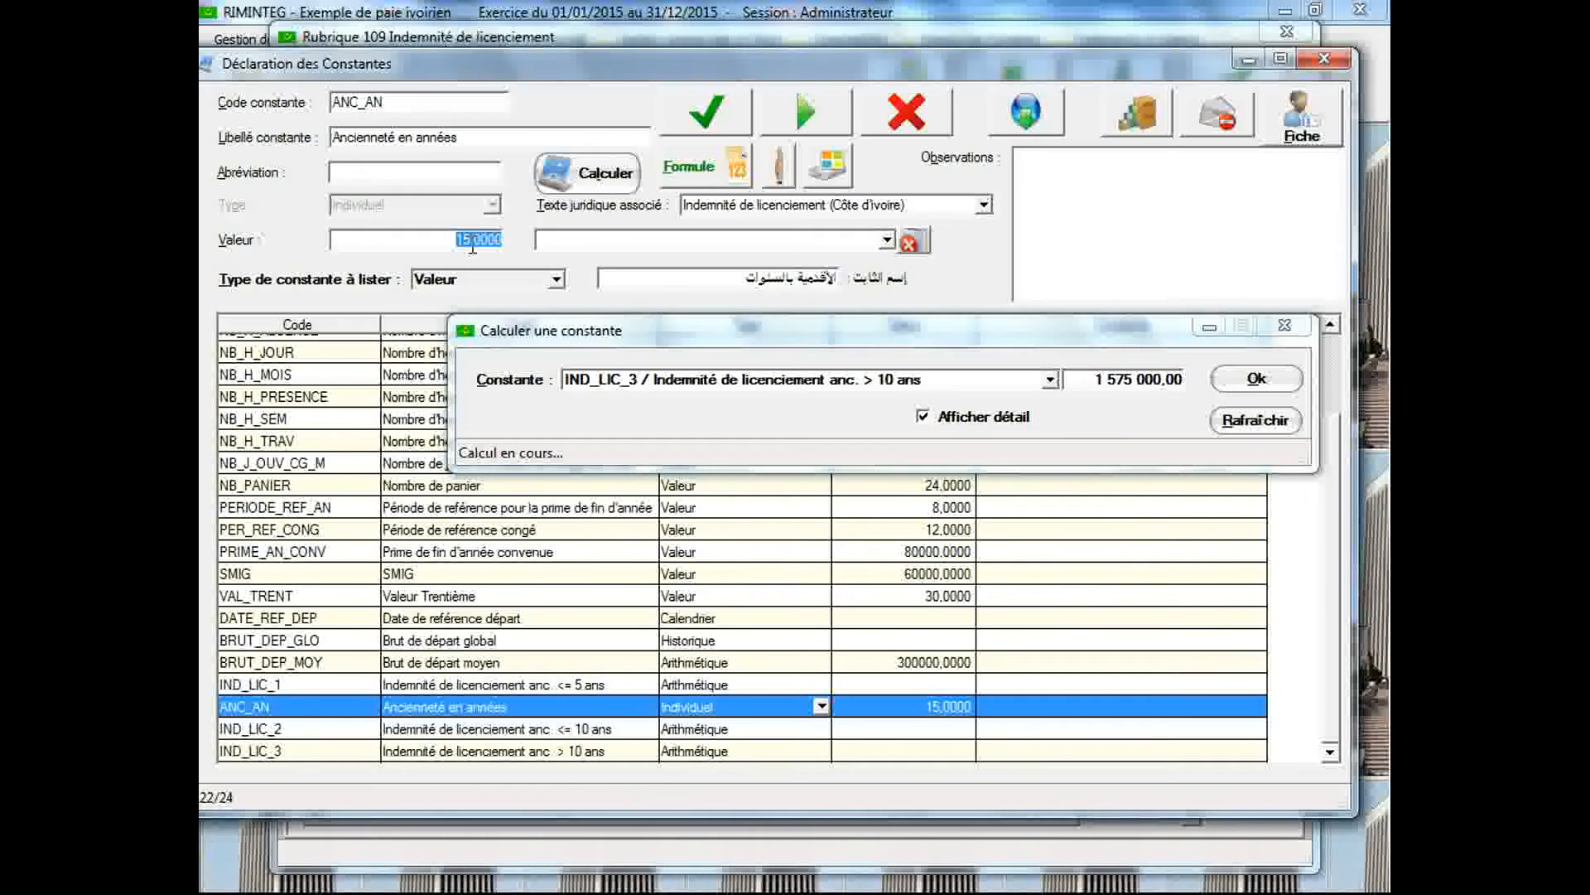
type("25")
left_click(706, 112)
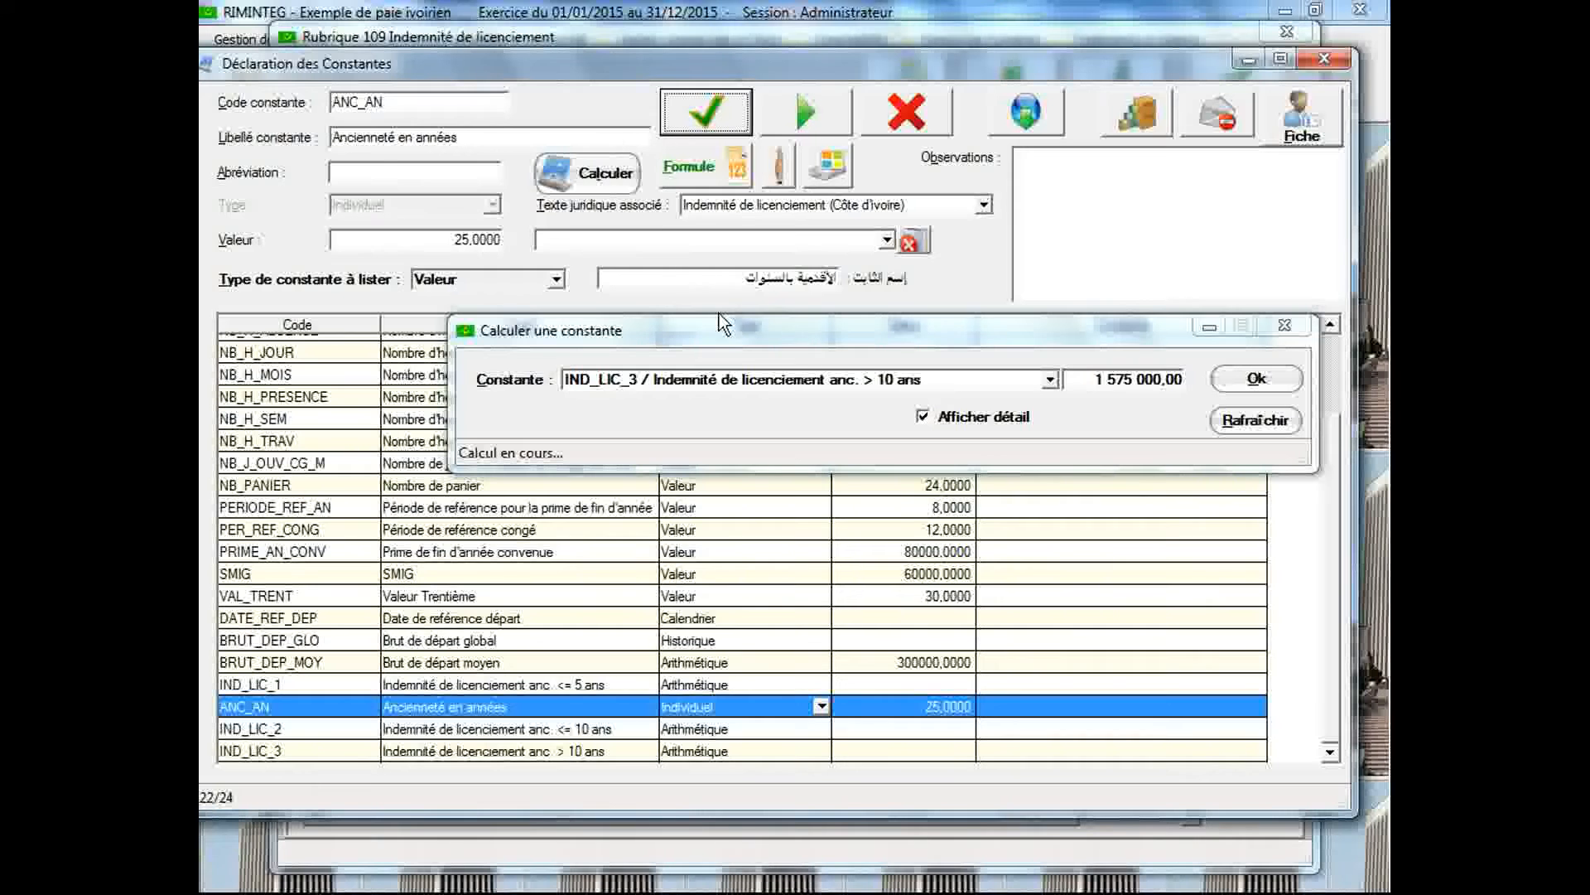
Recalculate IND_LIC_3 for the new seniority, review the tranche detail and close the calculation
left_click_drag(1112, 336, 1084, 278)
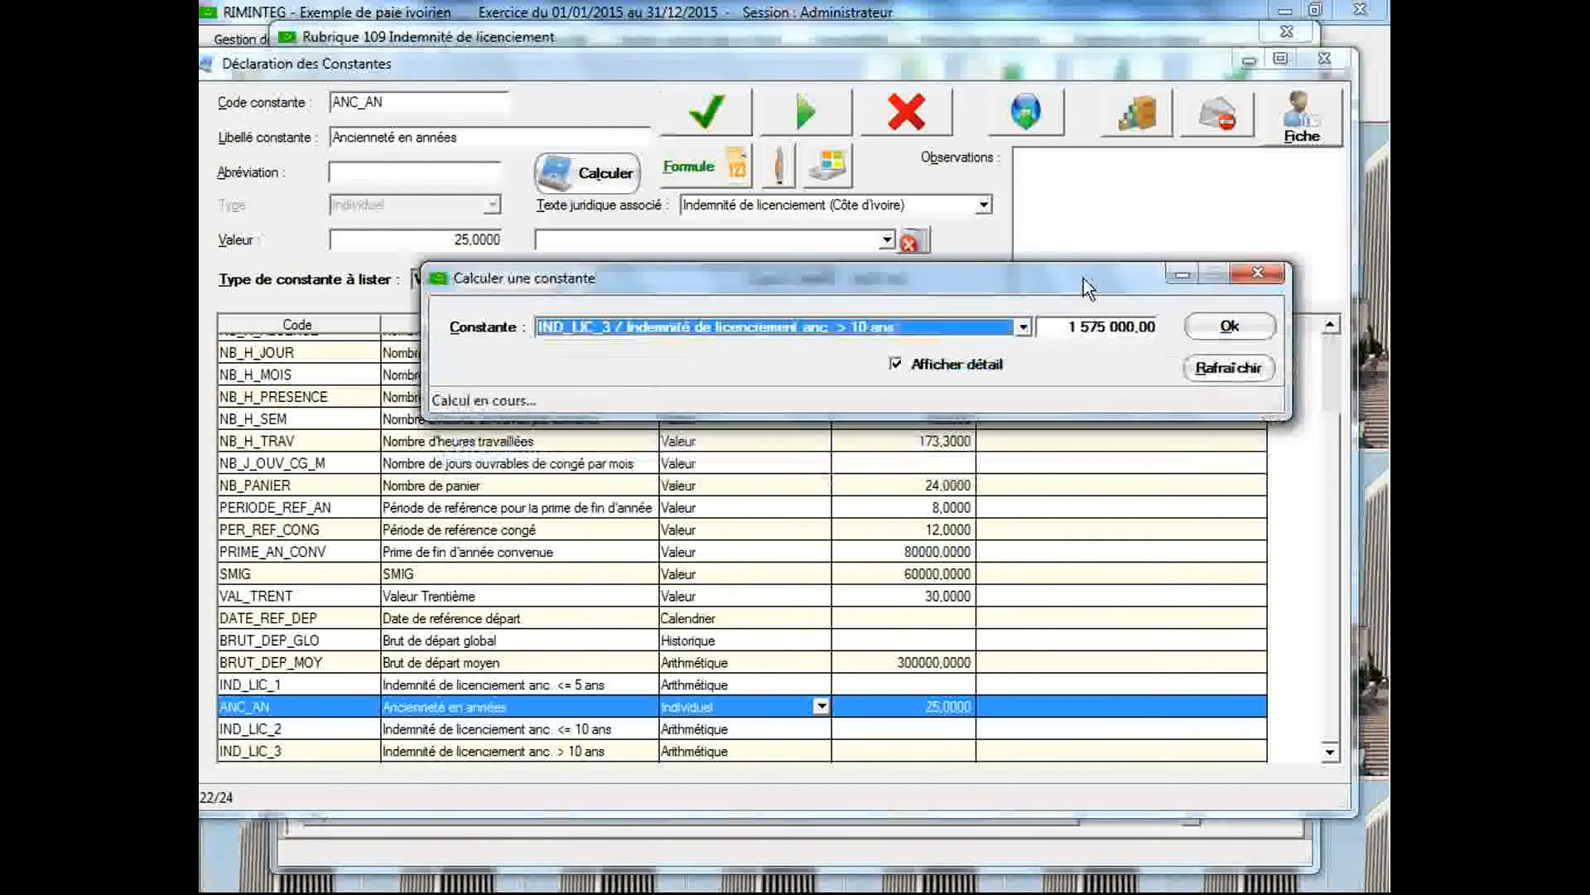
left_click(1206, 320)
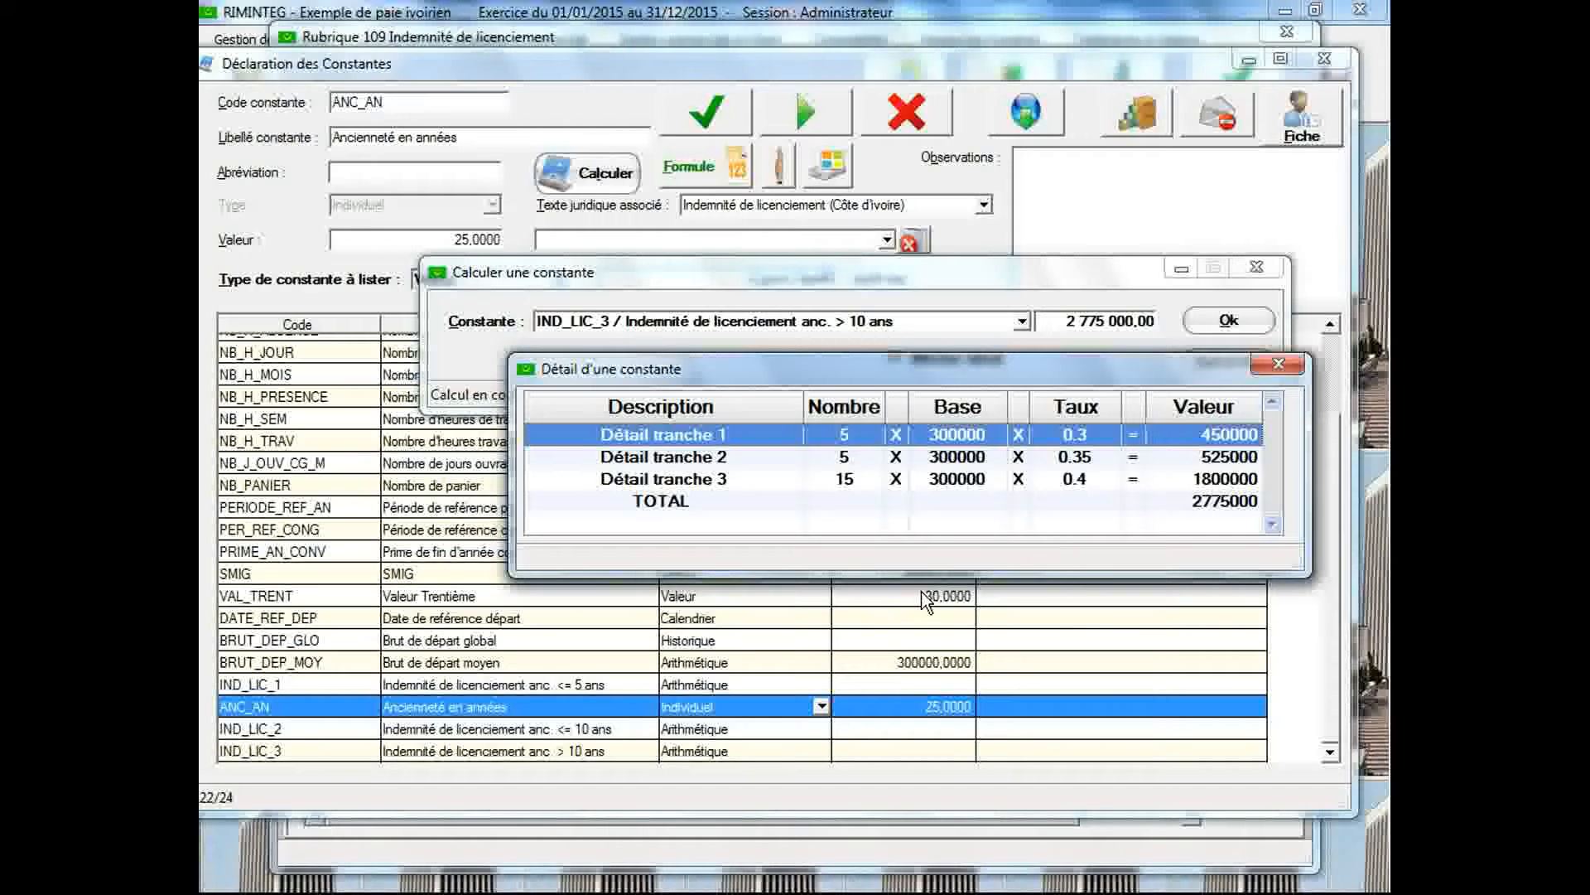
left_click(1252, 267)
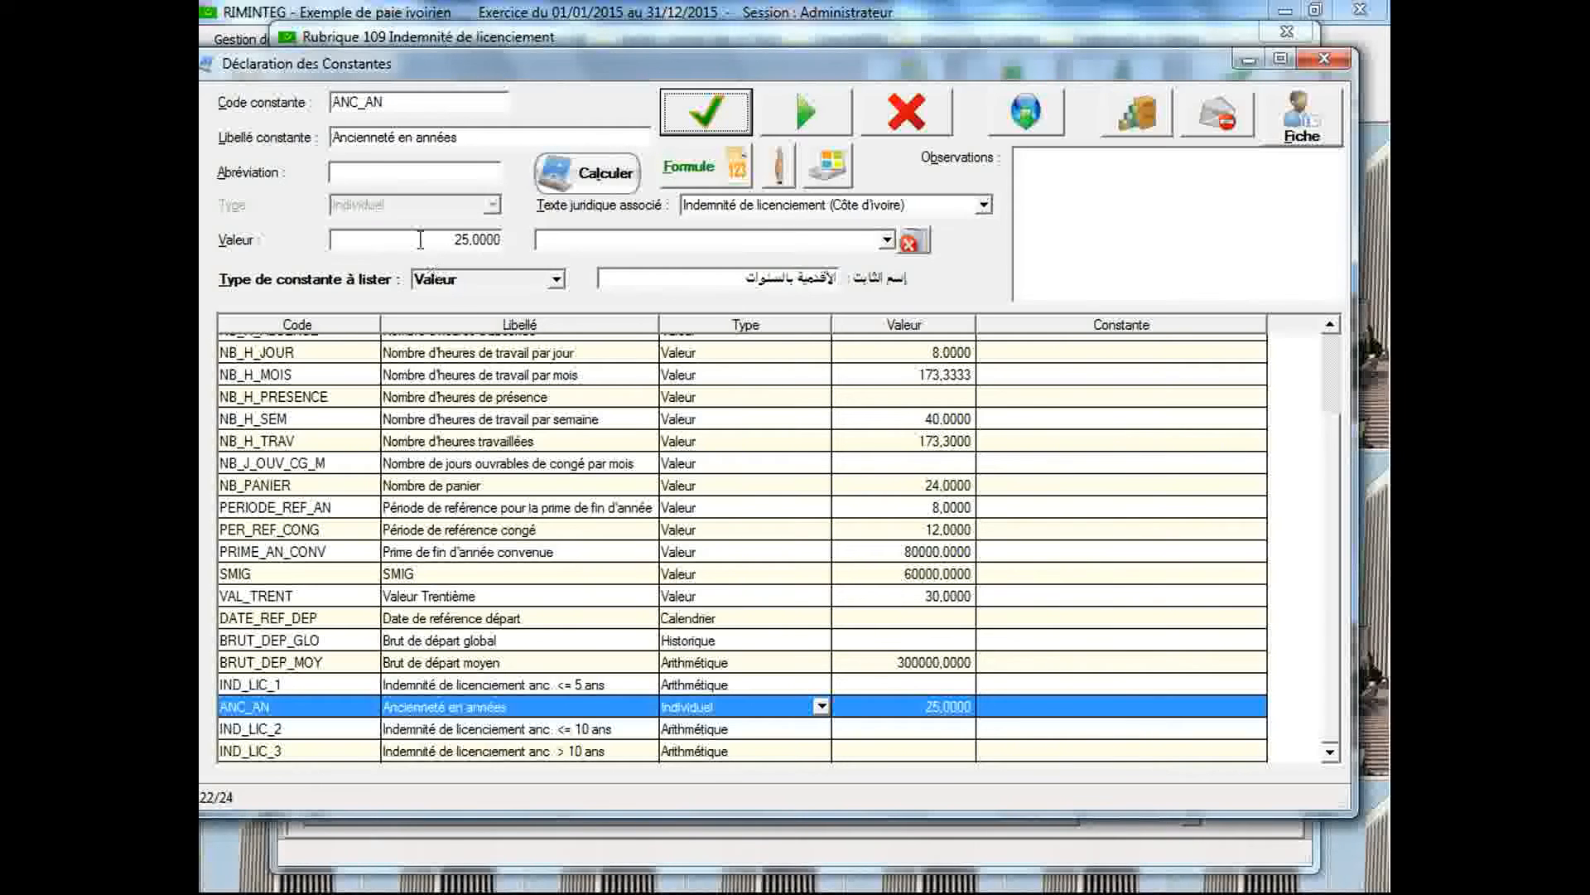
Start a new constant with the code IND_LIC and the label Indemnité de licenciement
double_click(392, 105)
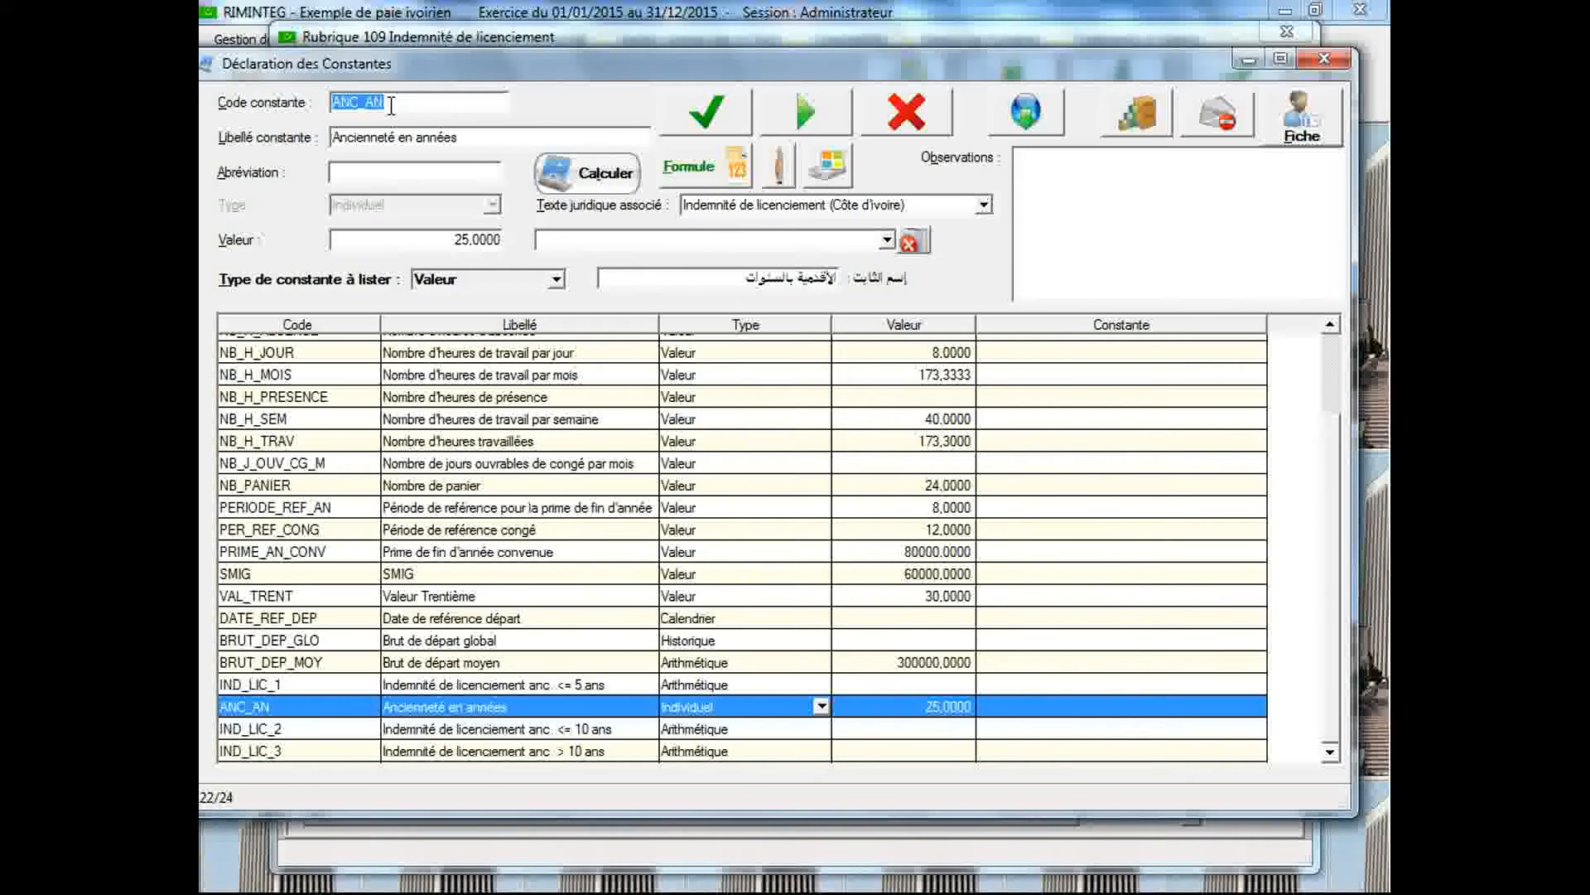
type("INDILIC")
key("Tab")
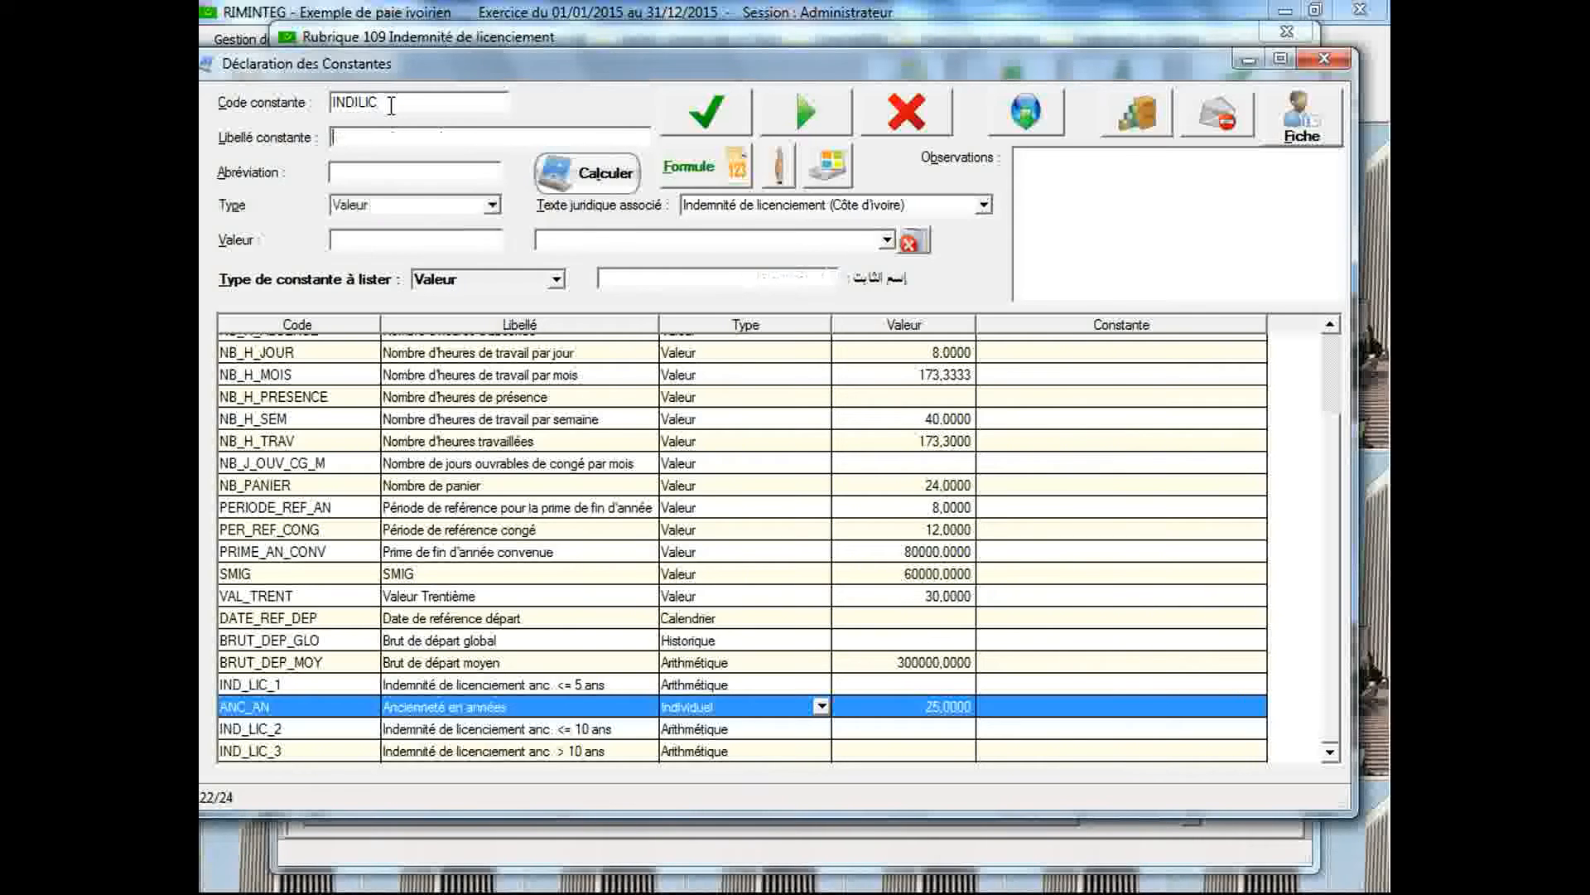
left_click(382, 103)
double_click(362, 103)
left_click(356, 103)
type("_")
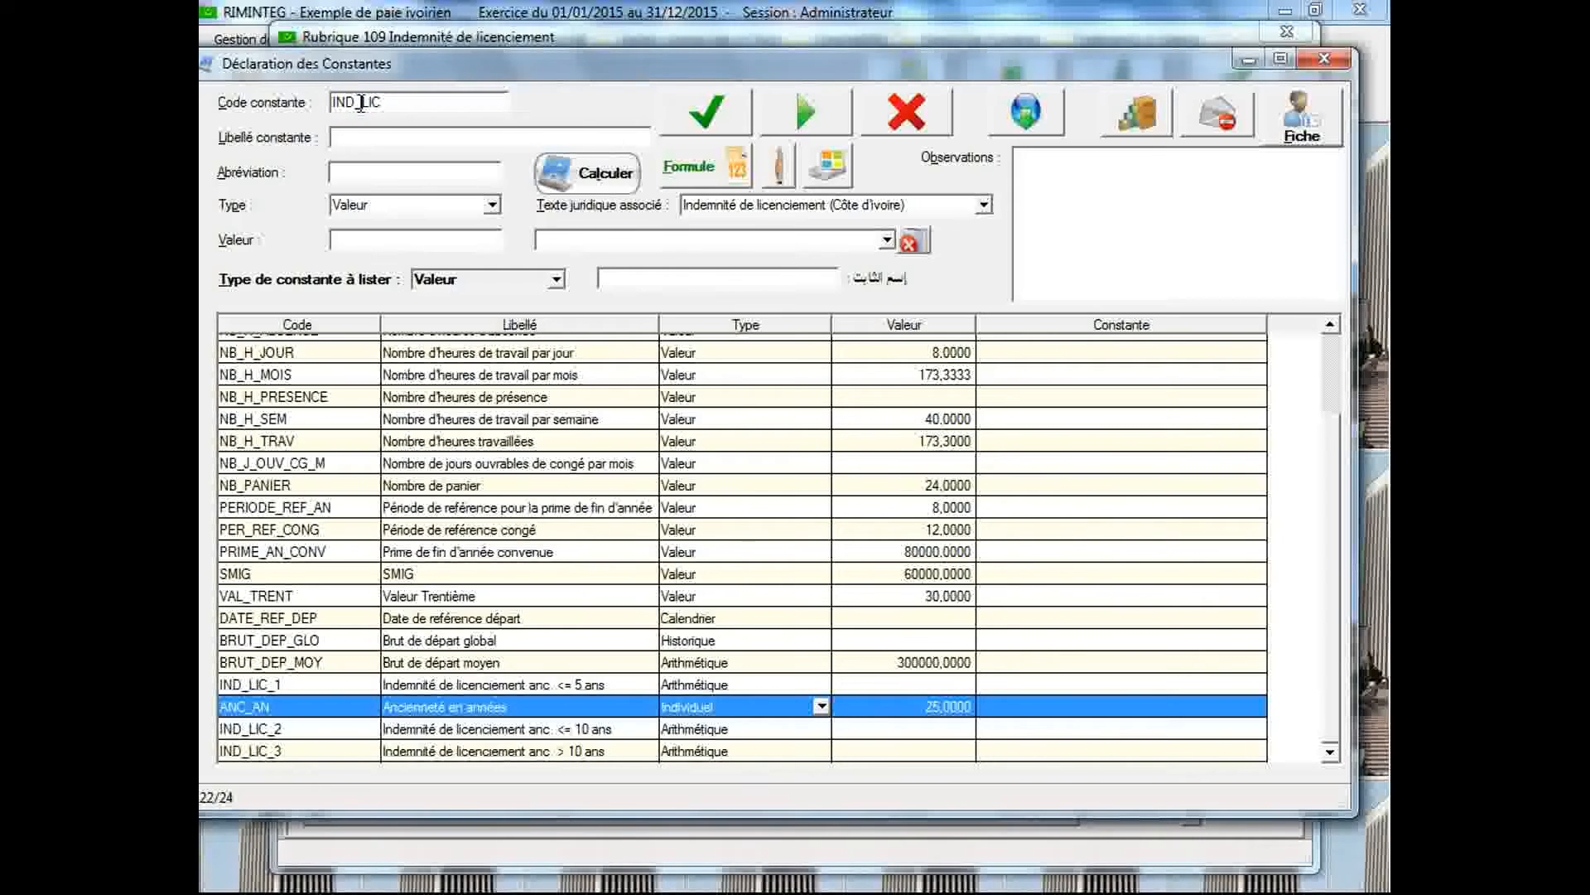
left_click(374, 141)
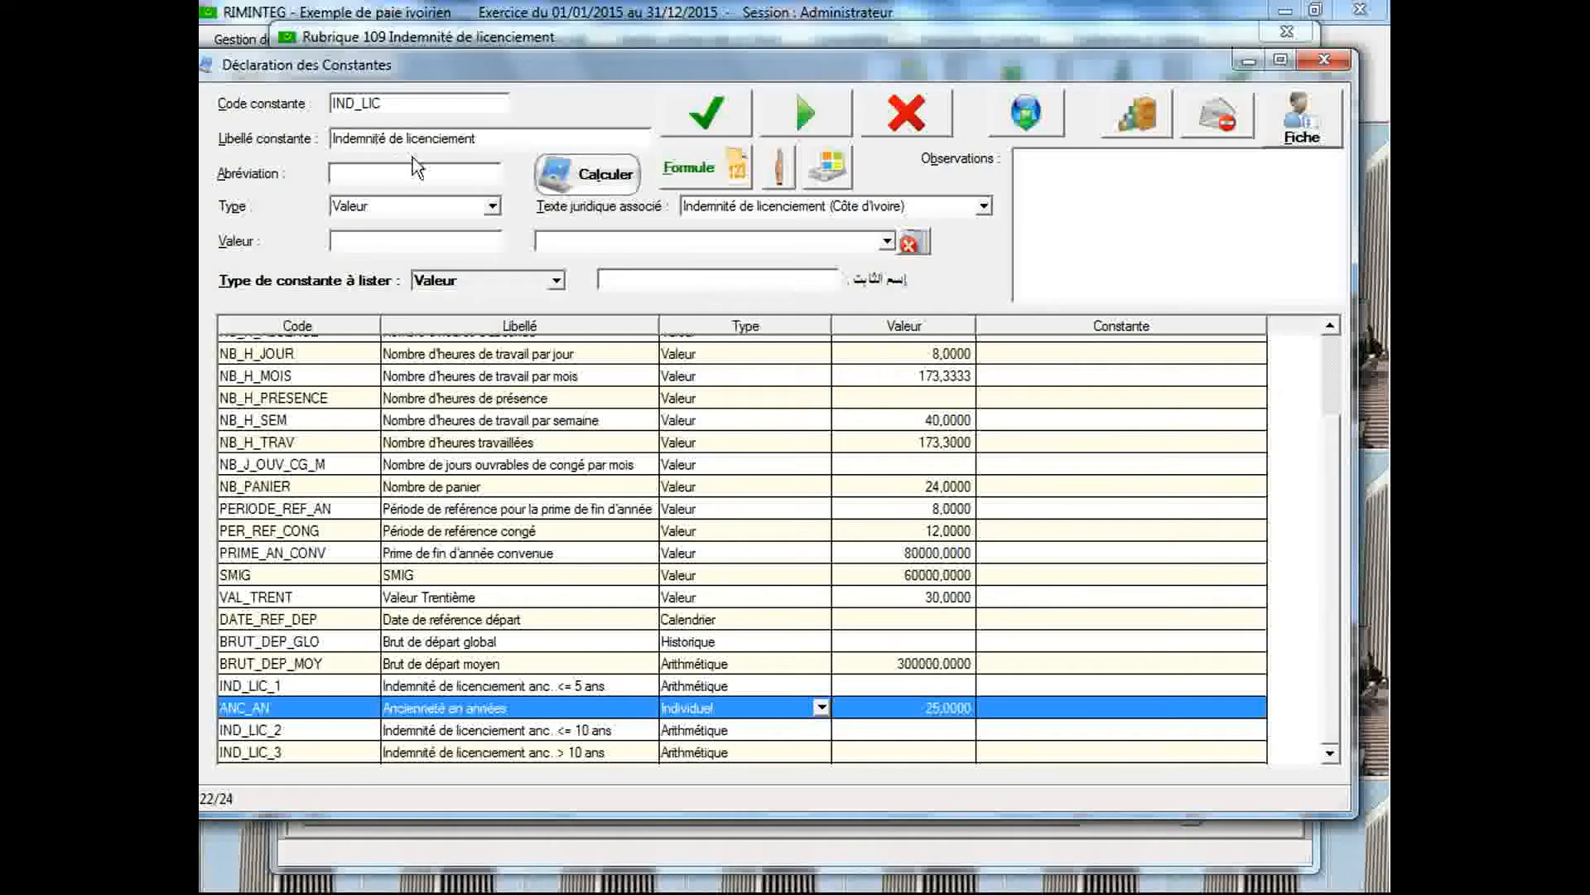
Associate IND_LIC with the legal text Indemnité de licenciement (Côte d'Ivoire), set its type to Grille-Tranche and save it
left_click(718, 203)
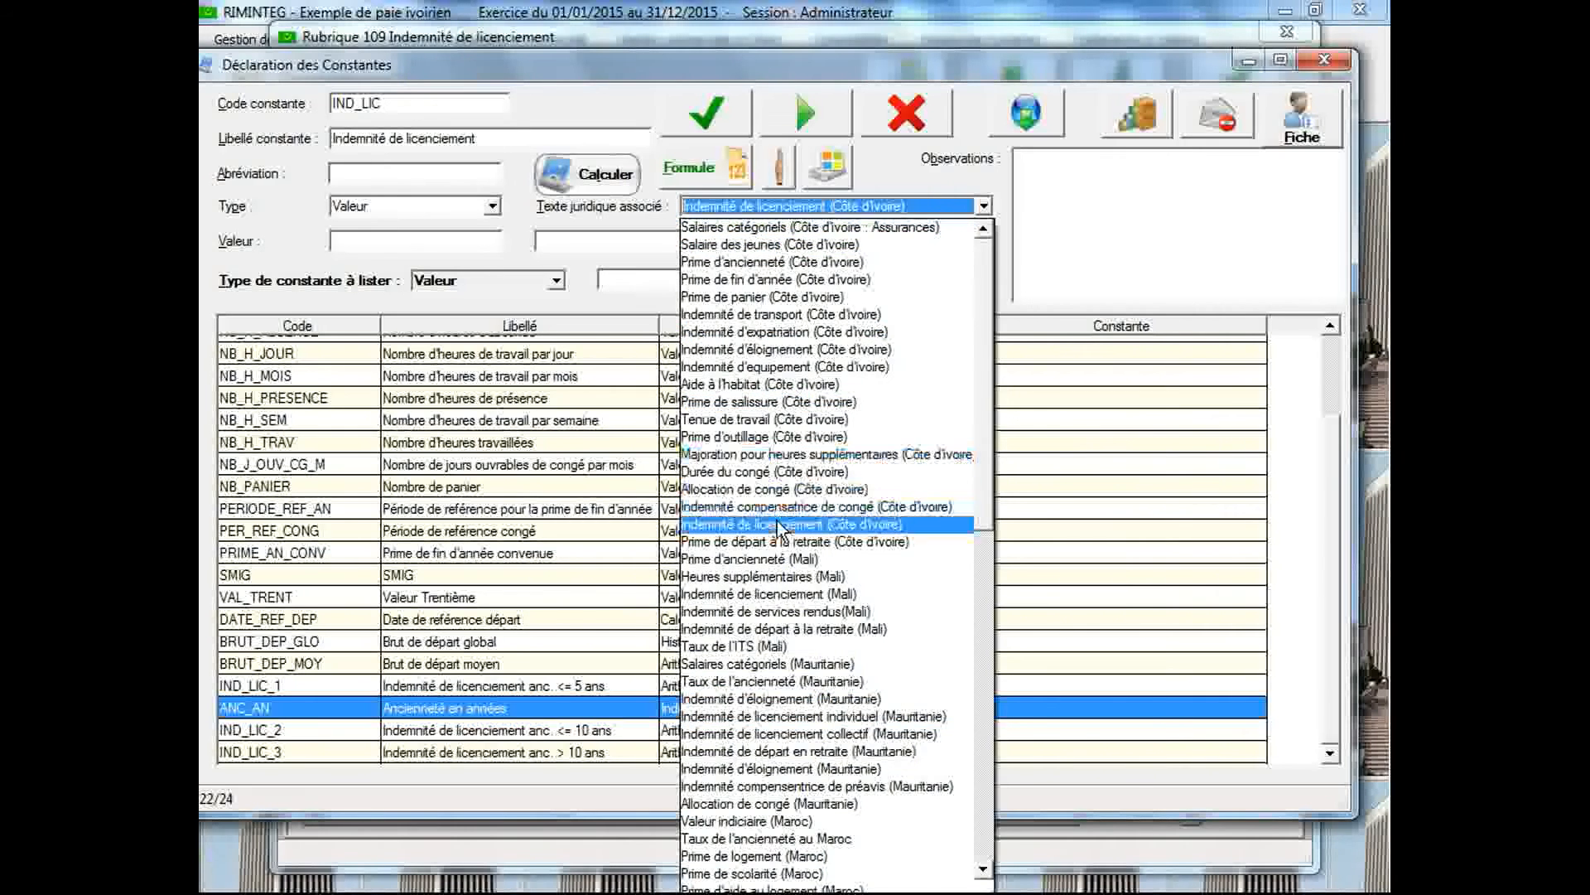
left_click(780, 521)
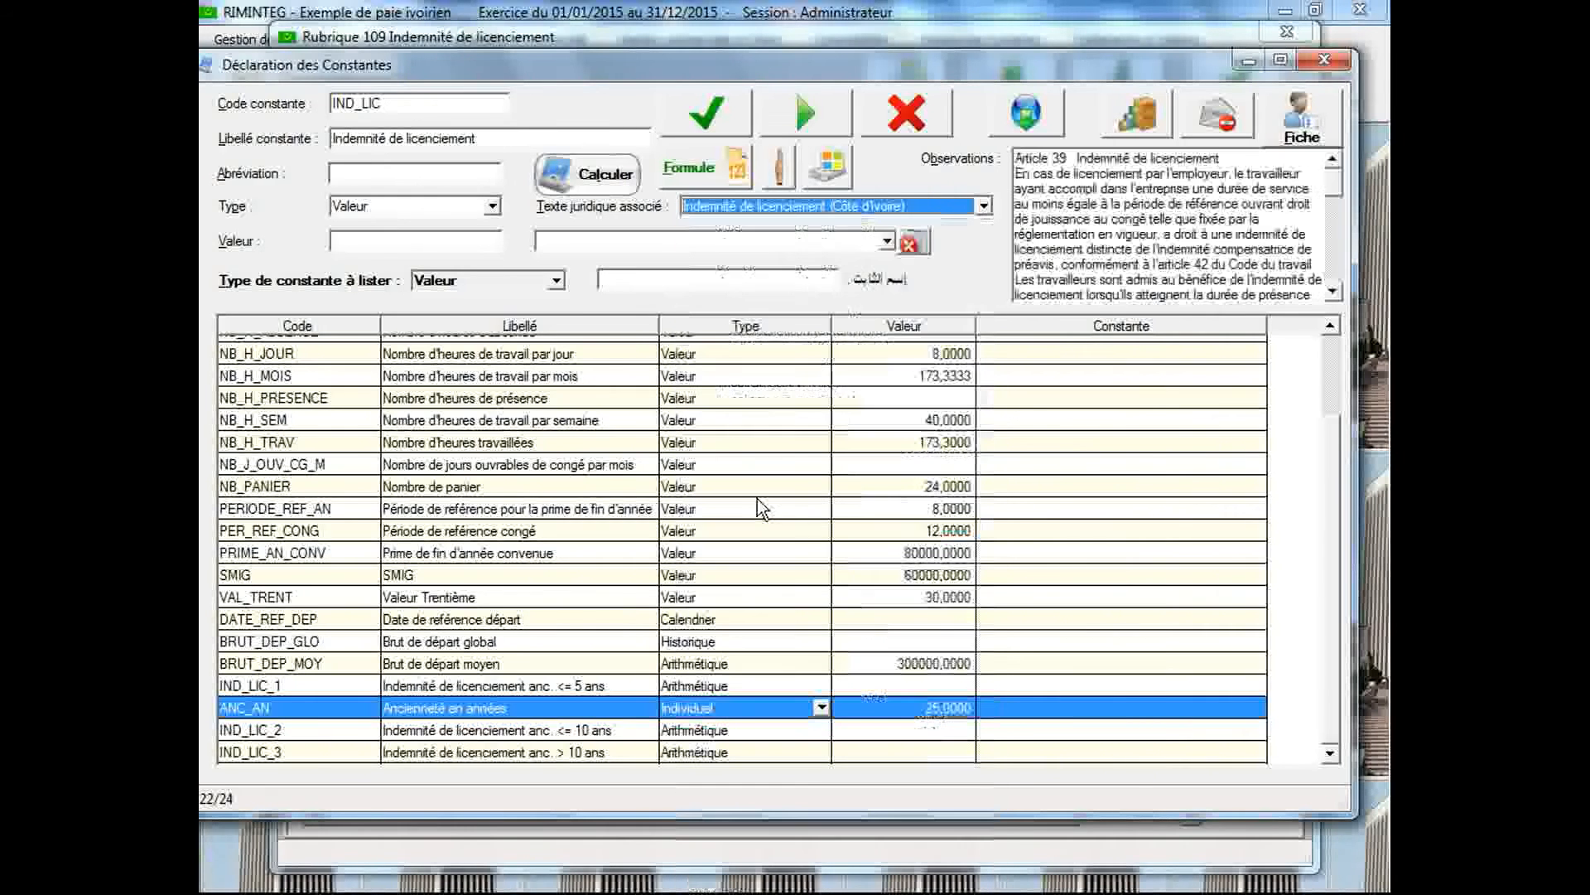
left_click(490, 207)
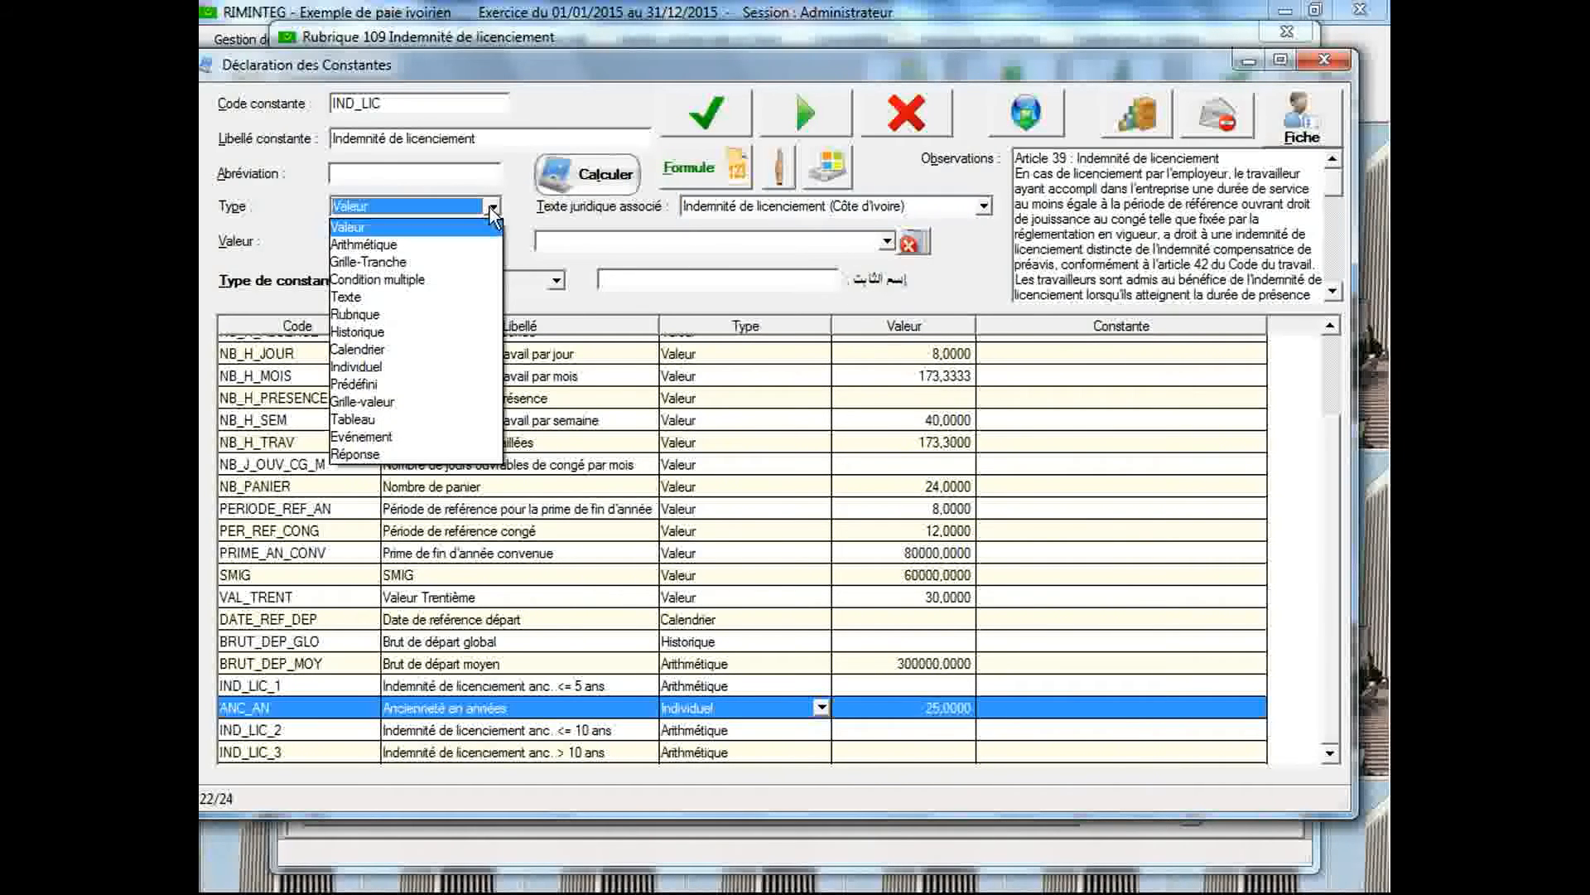
left_click(476, 263)
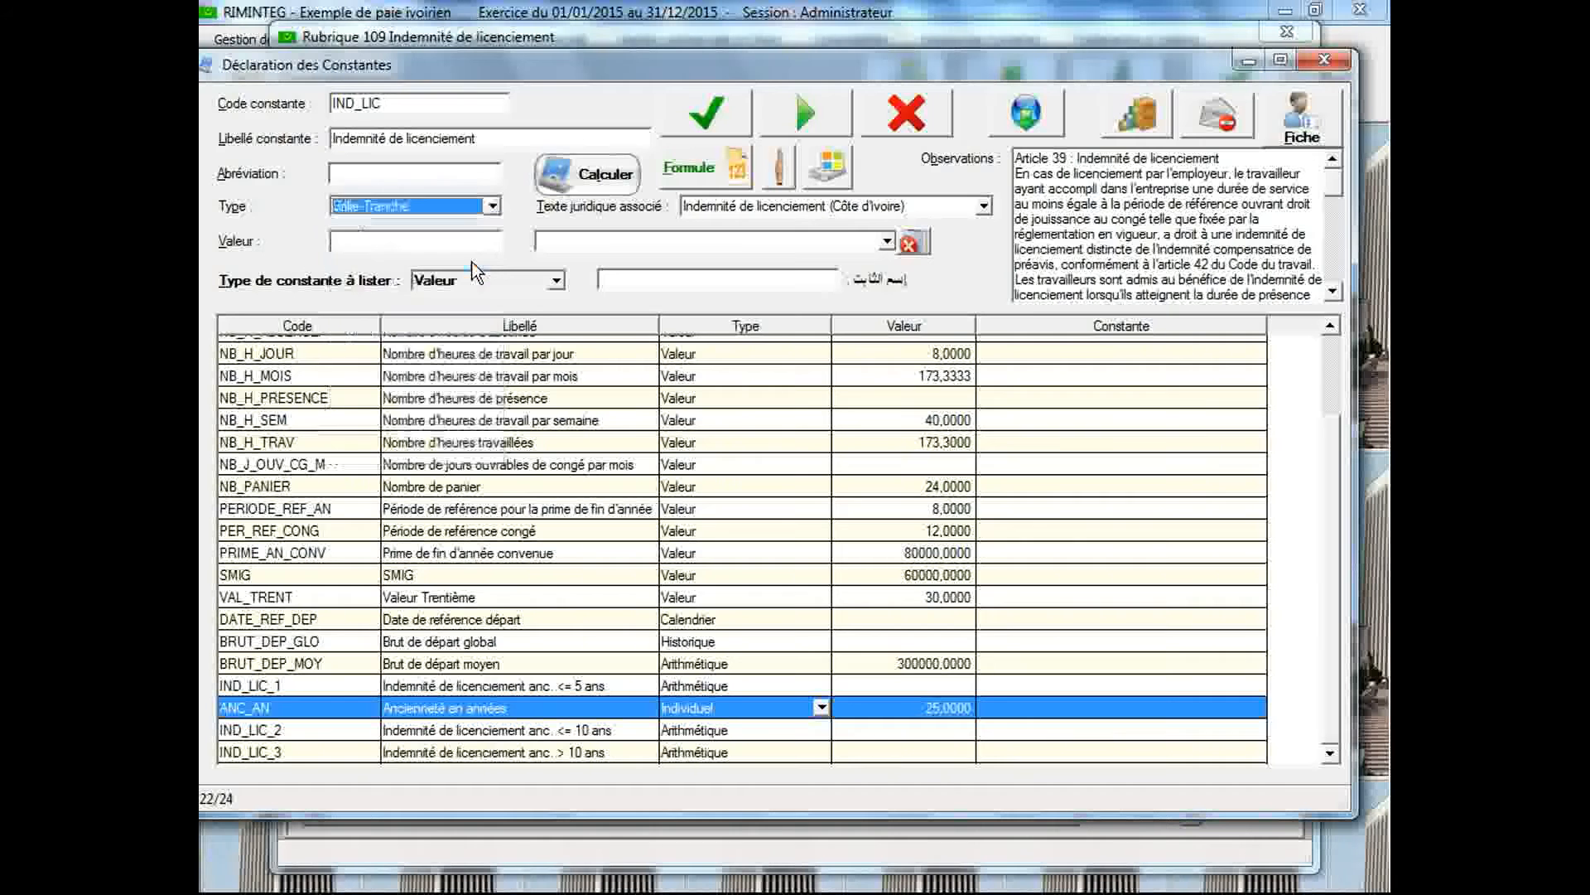
left_click(687, 129)
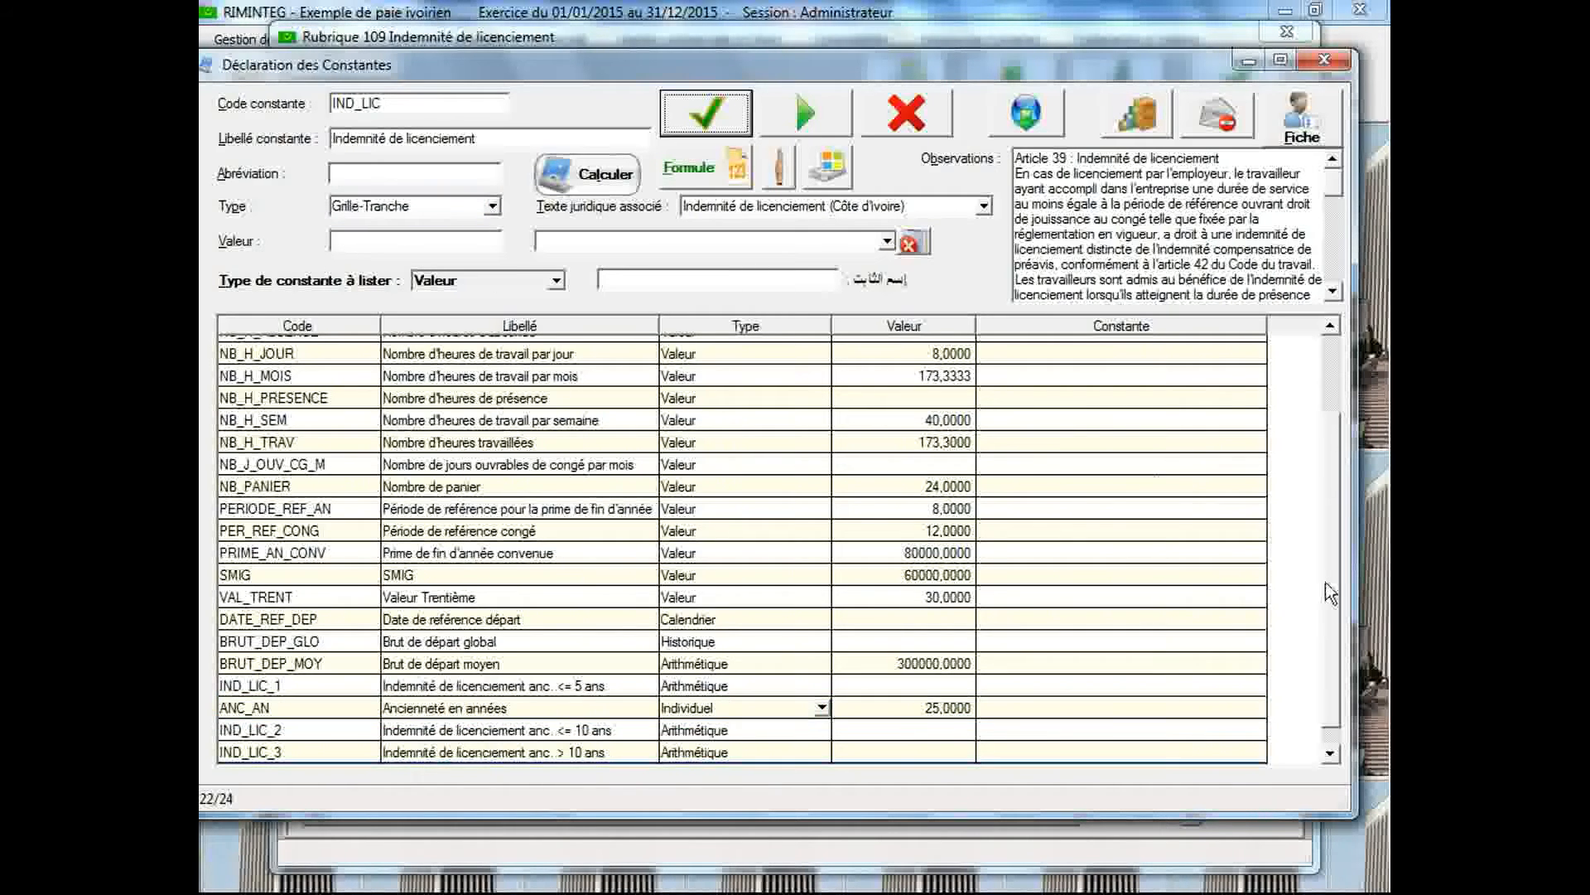
Open the IND_LIC grid description and choose ANC_AN / Ancienneté en années as its reference constant
double_click(902, 751)
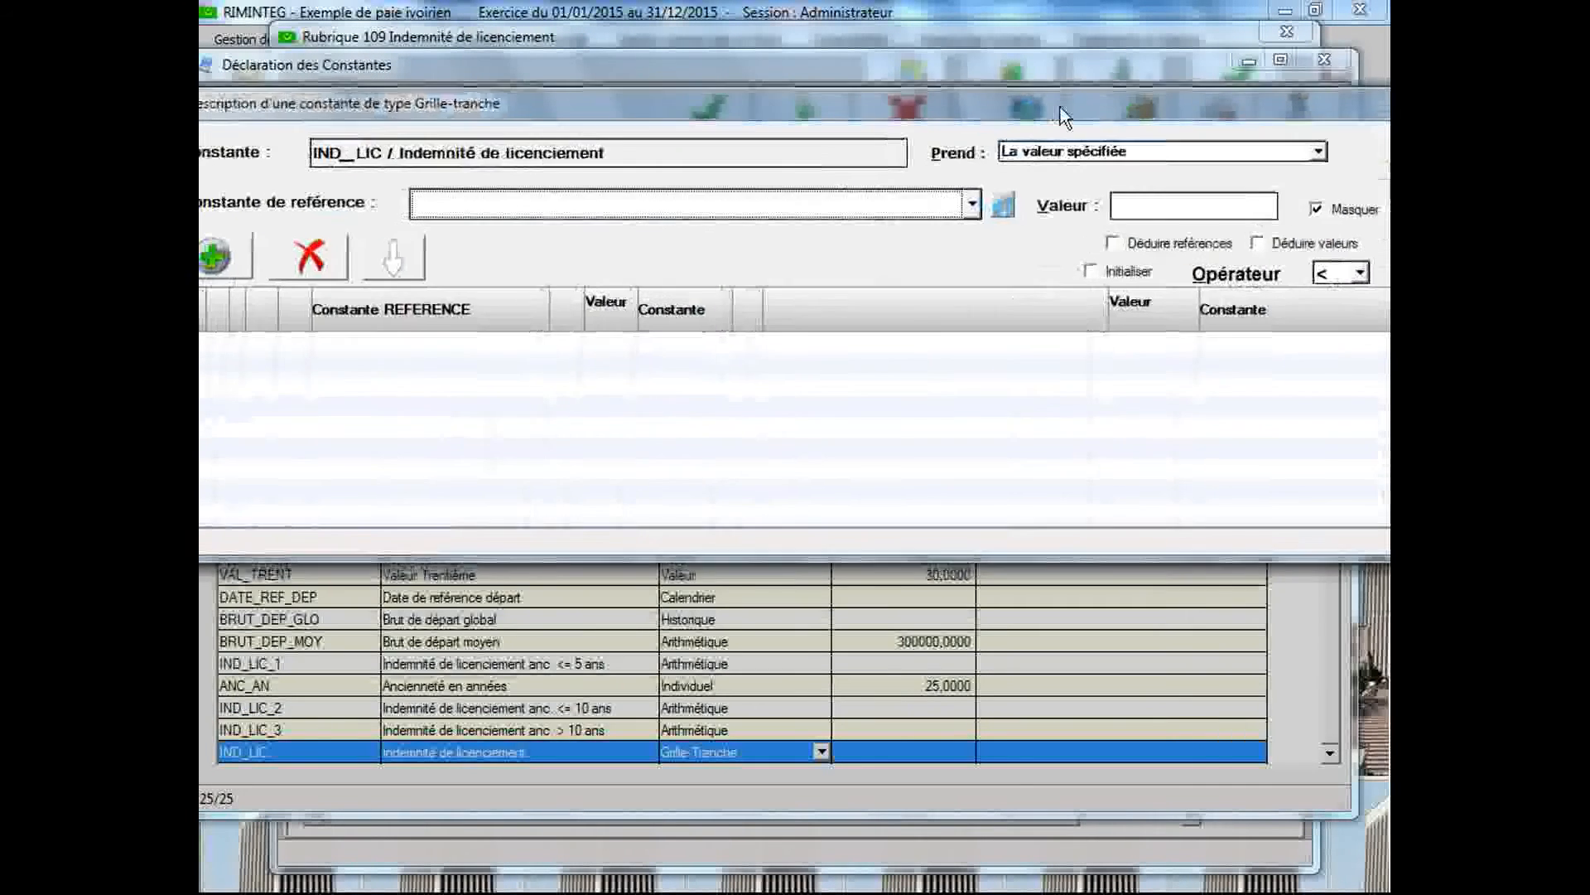
left_click_drag(1060, 107, 1103, 83)
left_click(1024, 178)
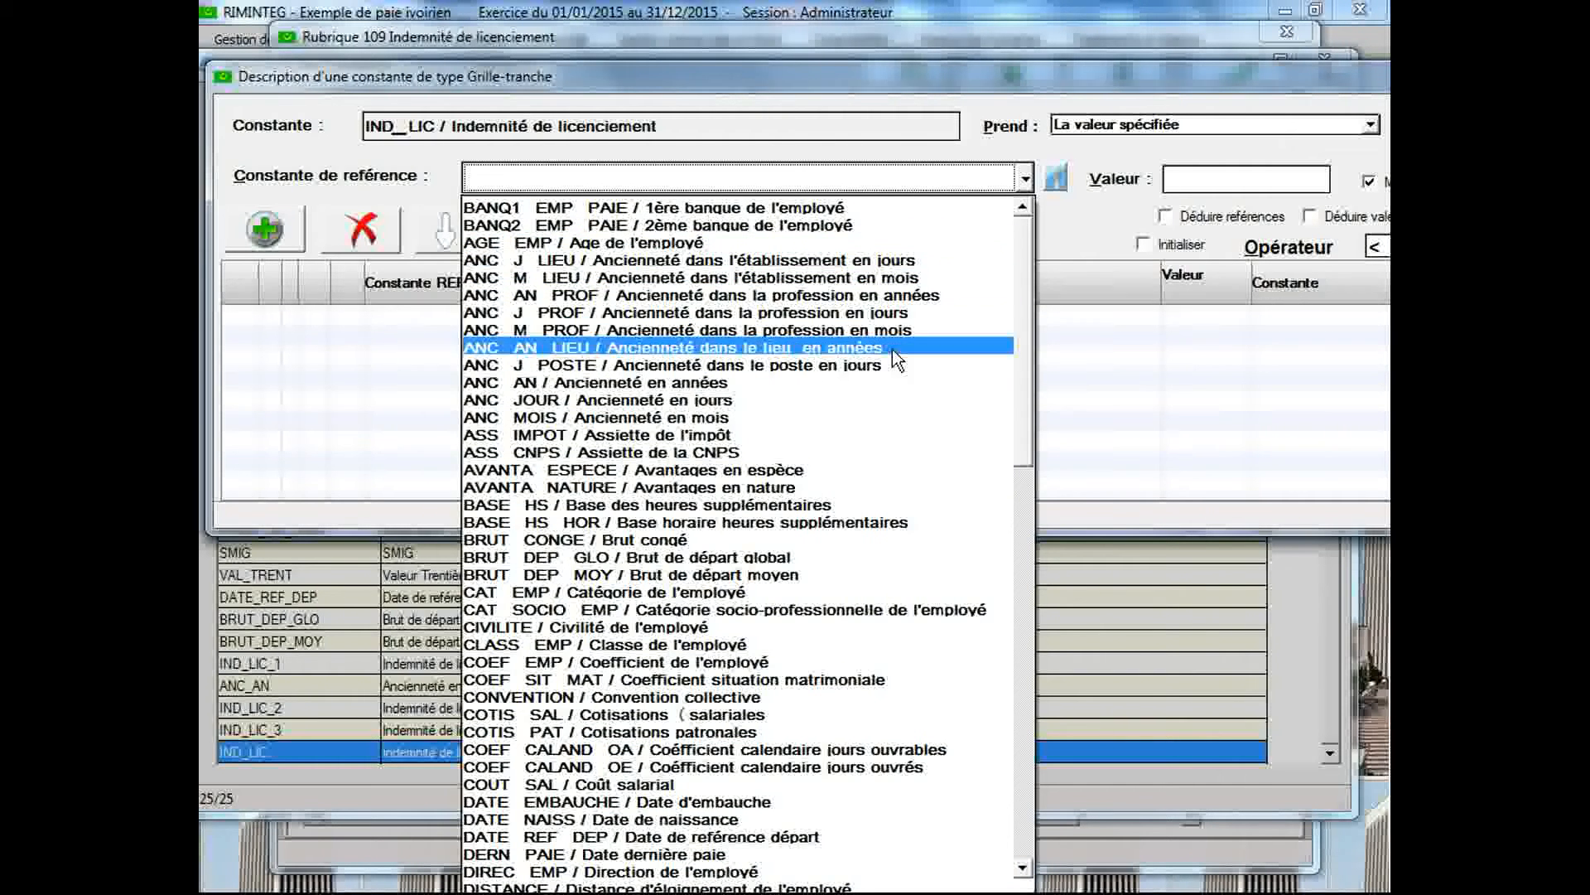
left_click(875, 381)
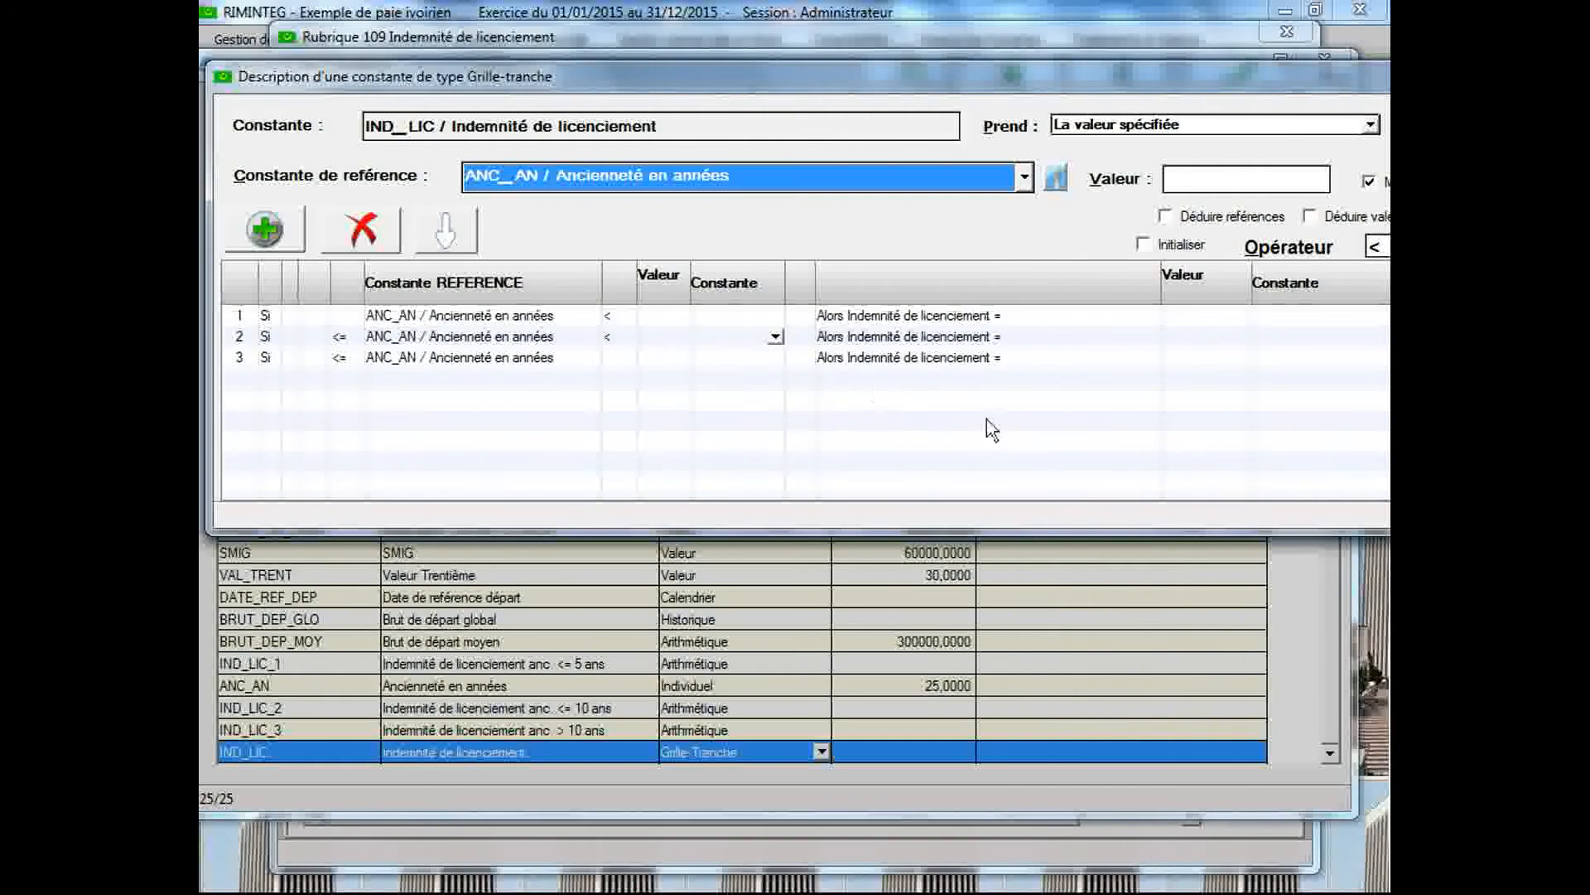
Set the comparison operator of the IND_LIC grid to <= and narrow the result value column
left_click(1385, 248)
left_click(1377, 289)
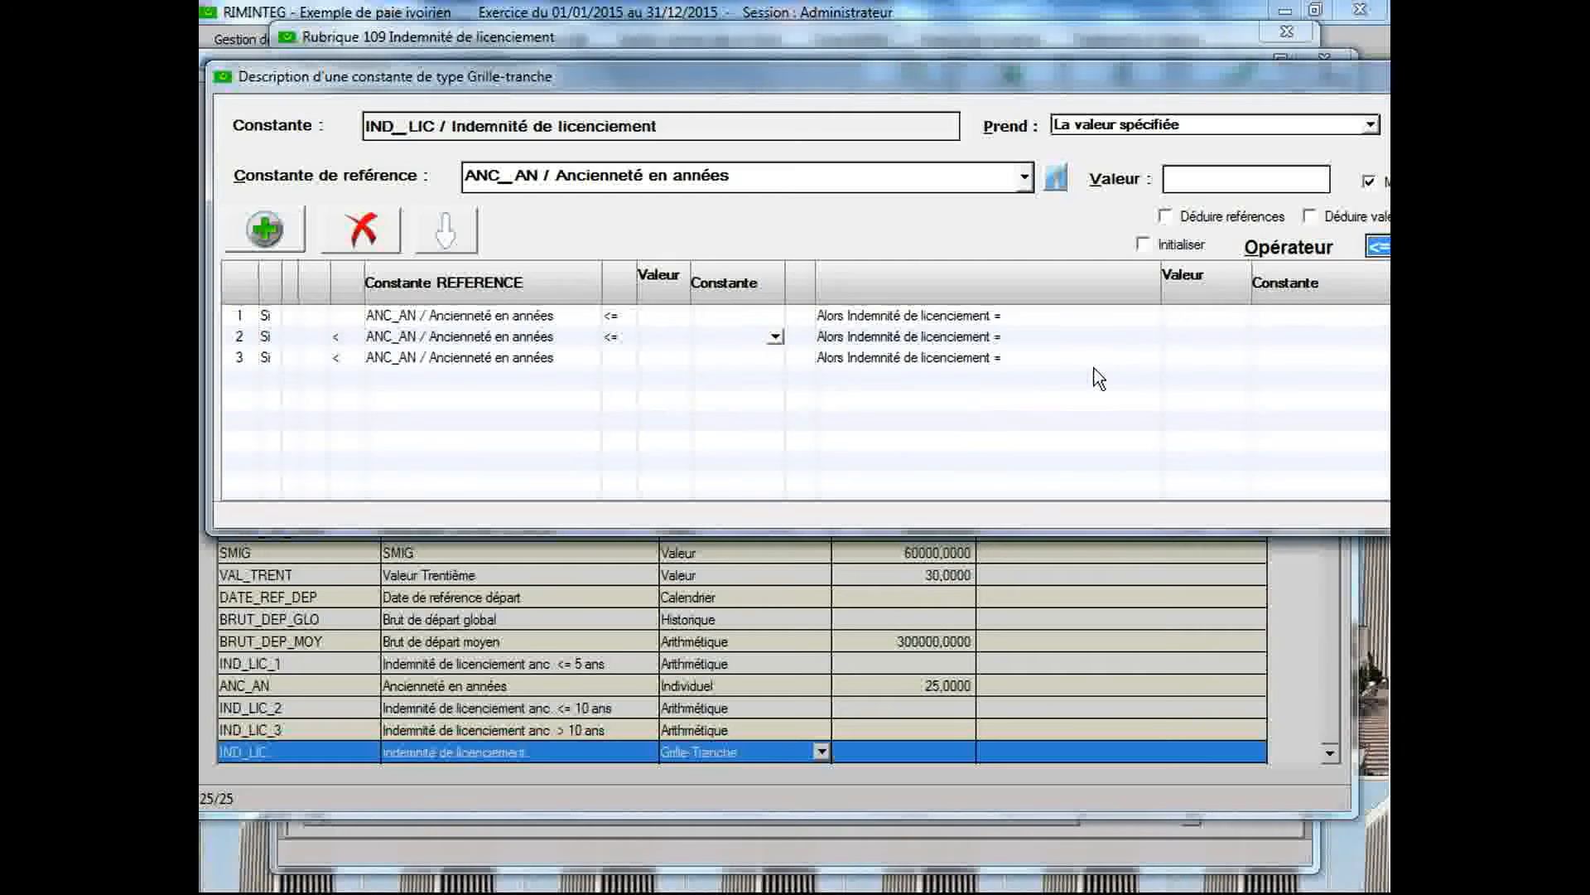
left_click_drag(1159, 300, 1036, 314)
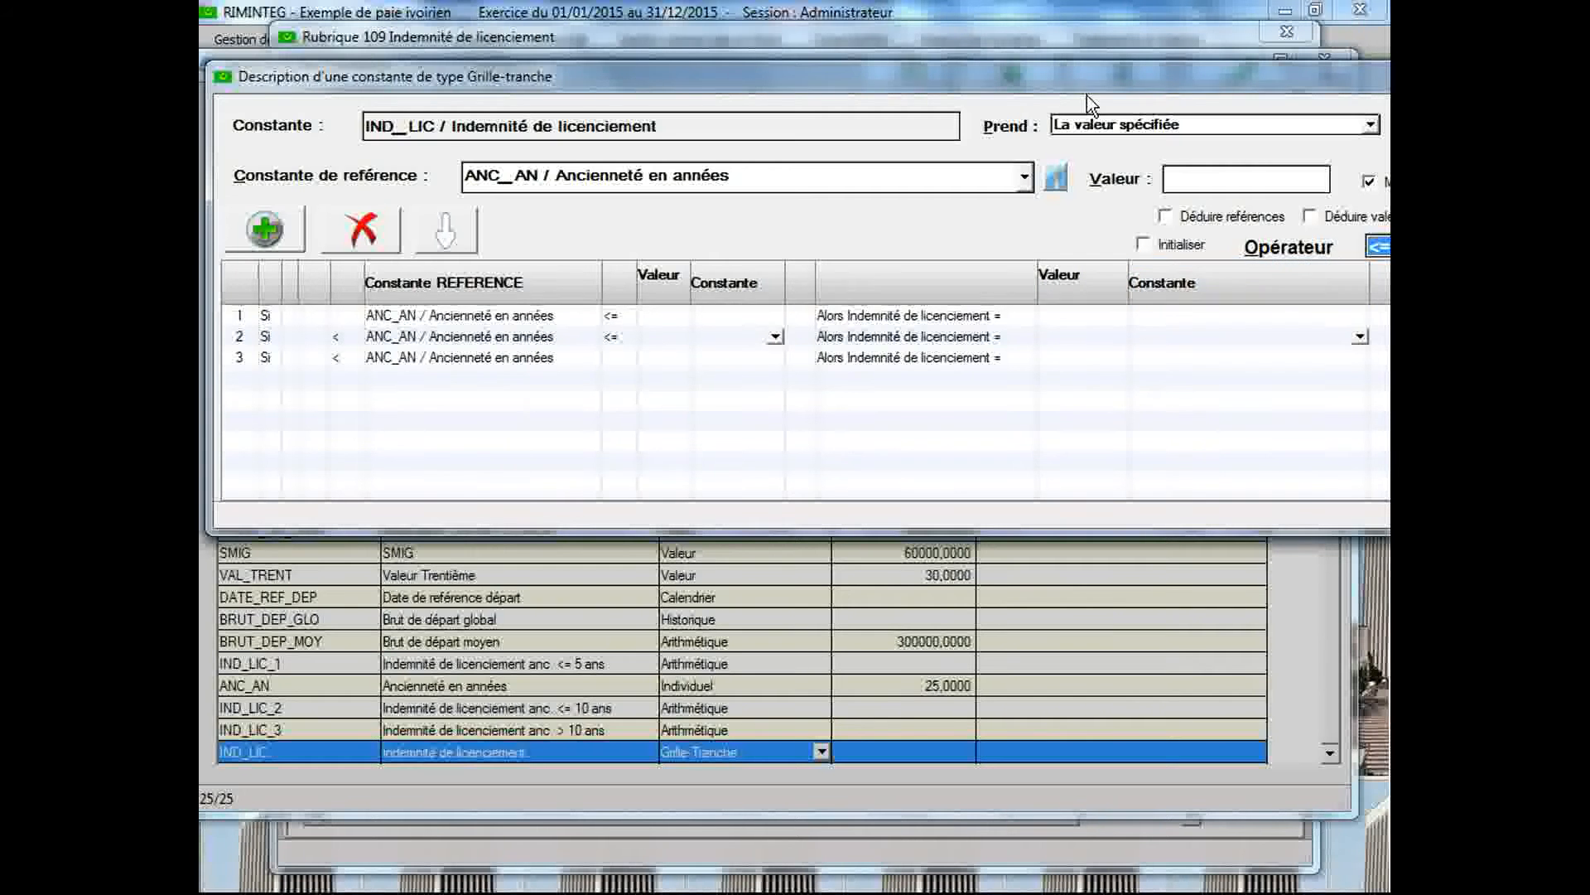
left_click_drag(1086, 87, 1066, 89)
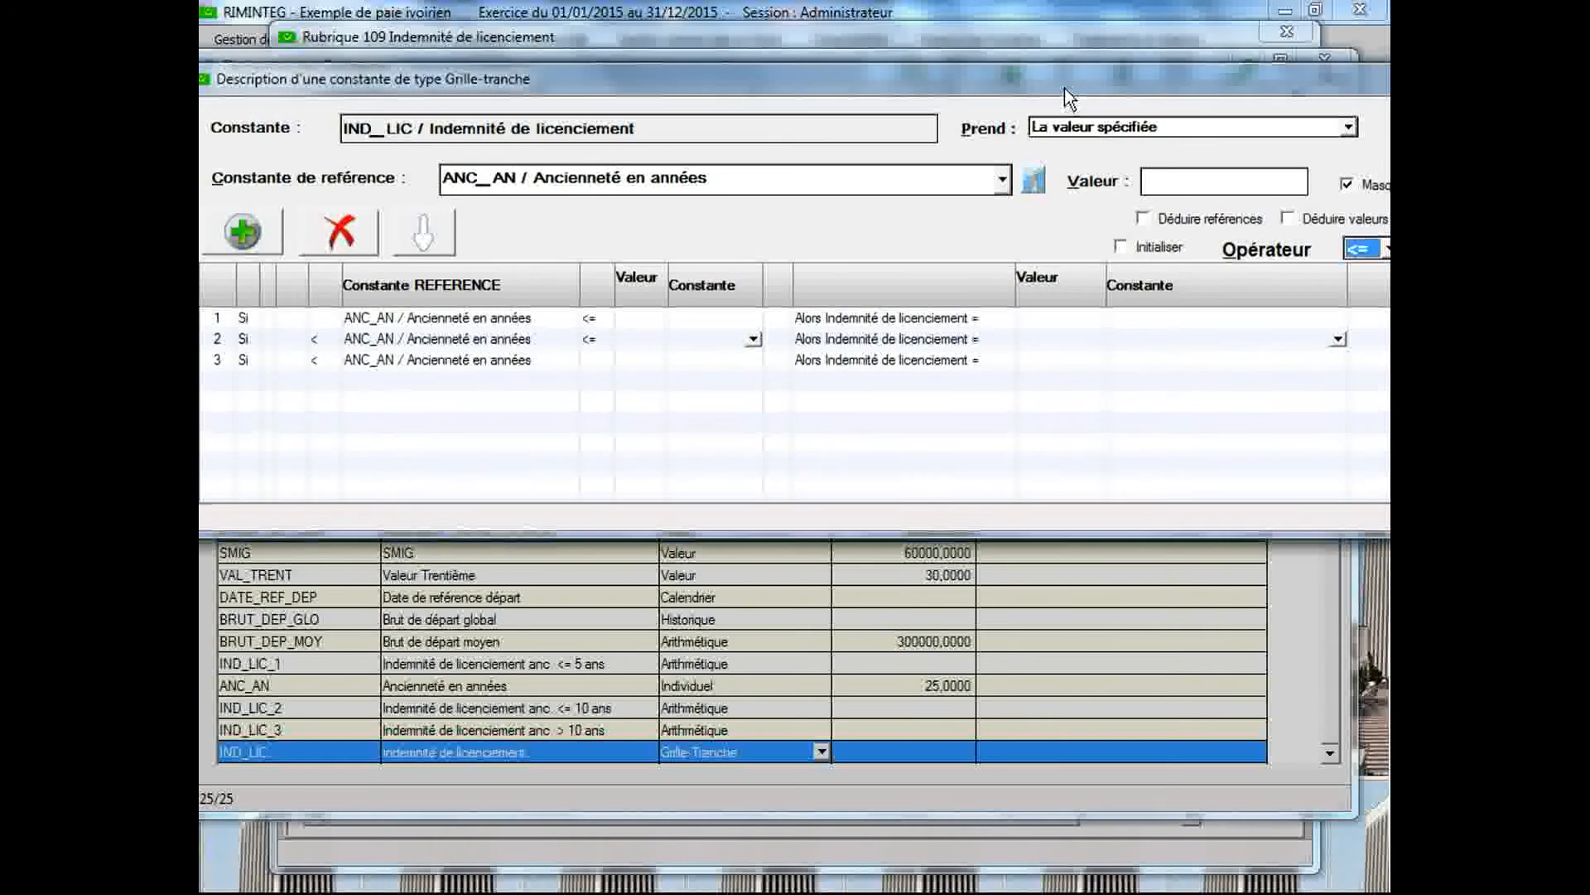
Define the first seniority bracket with an upper limit of 5 and IND_LIC_1 as its result constant
left_click(692, 318)
left_click(632, 314)
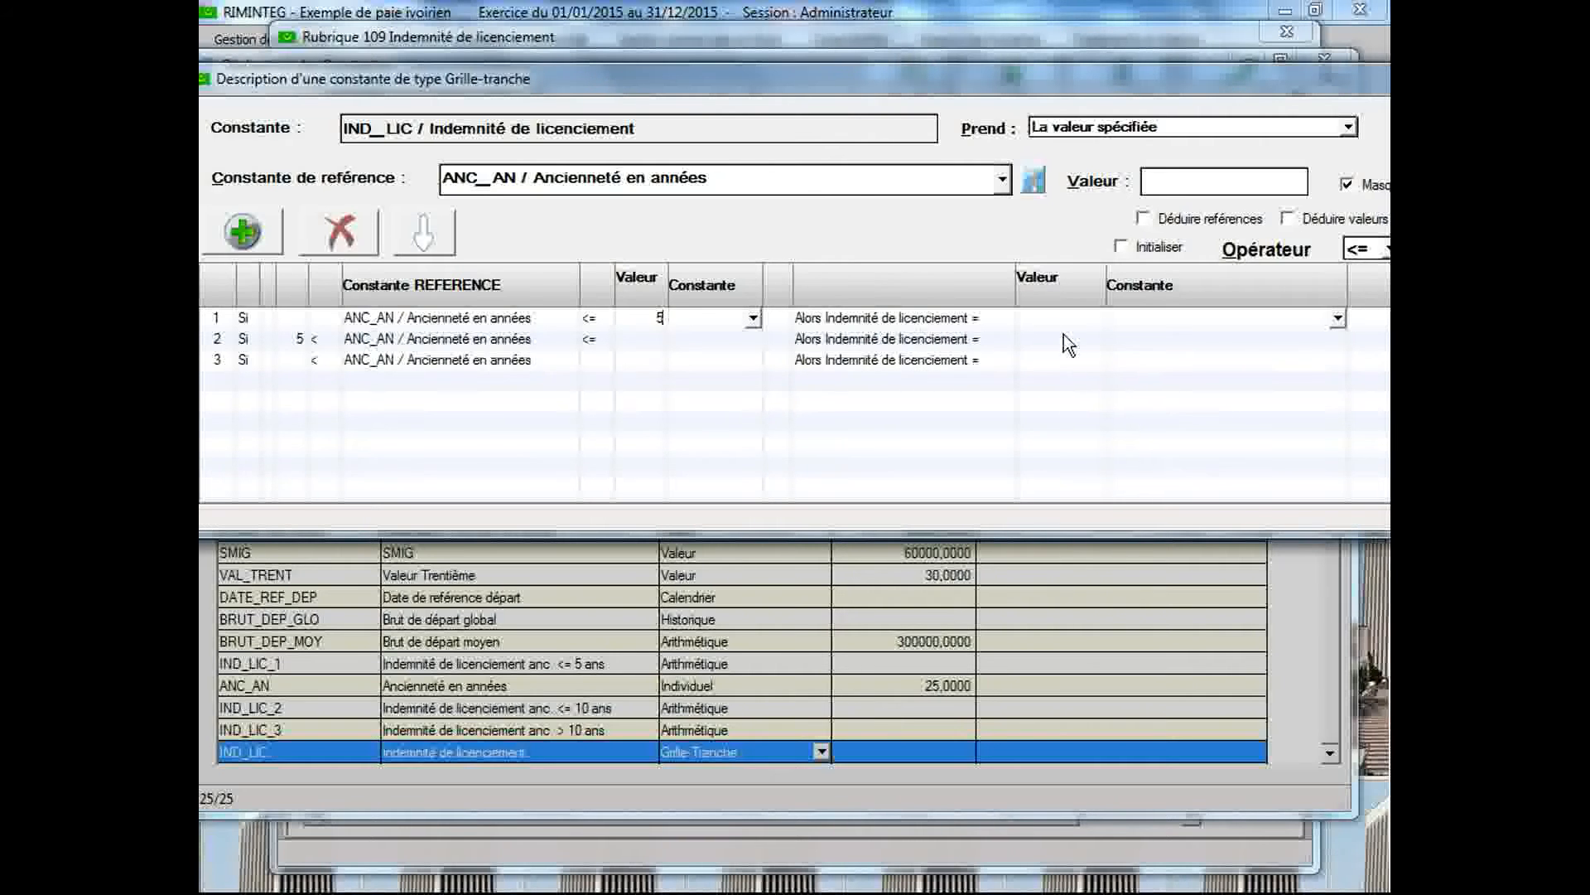
left_click(1338, 319)
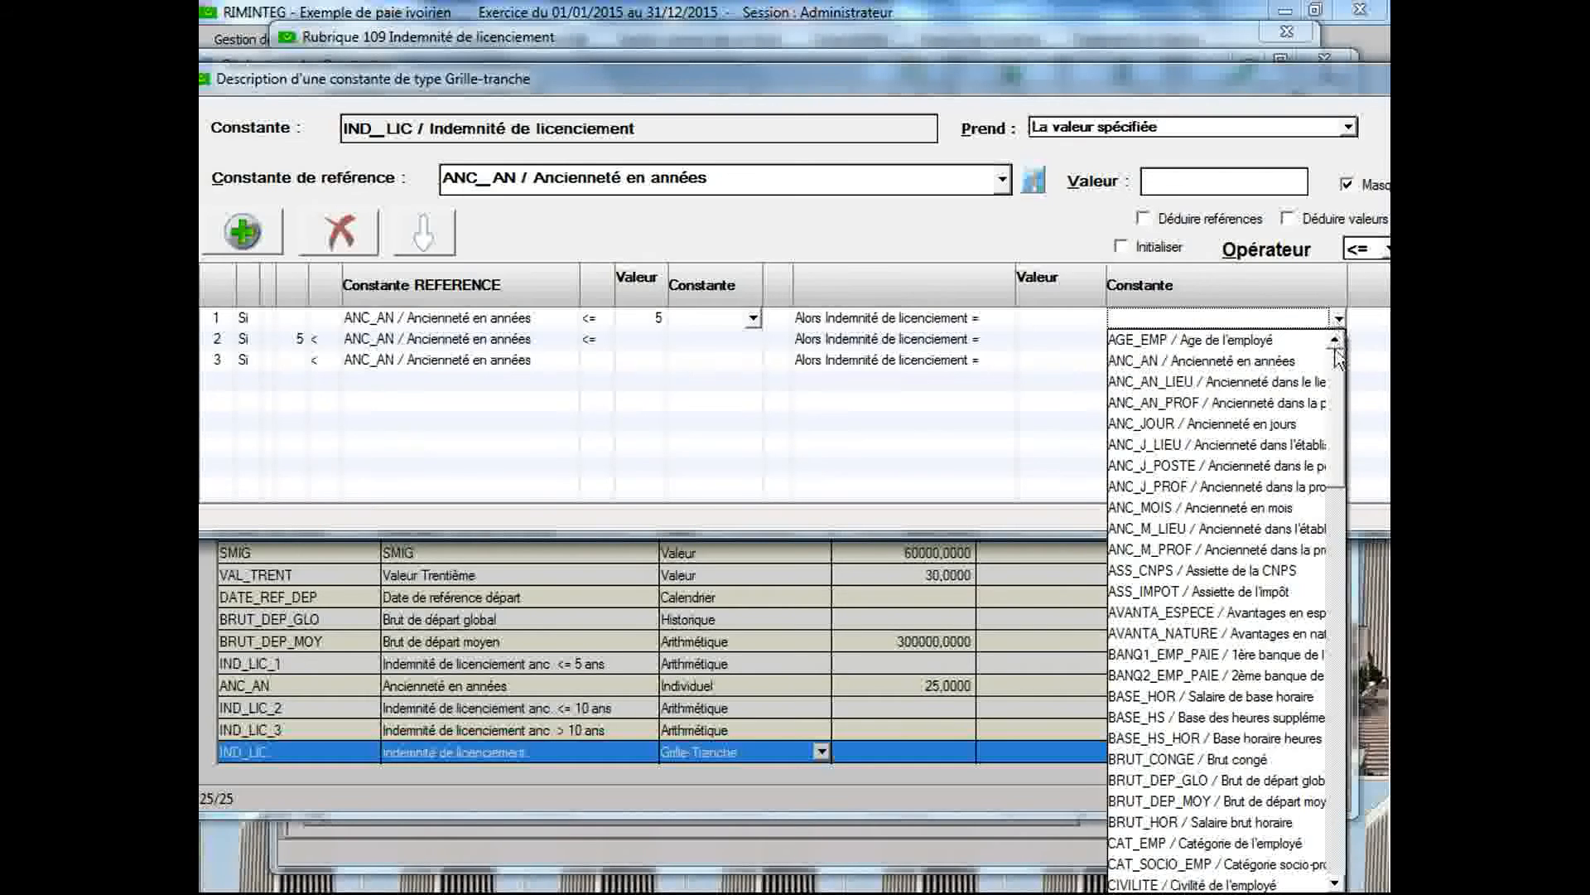
left_click_drag(1340, 379, 1336, 547)
left_click(1236, 710)
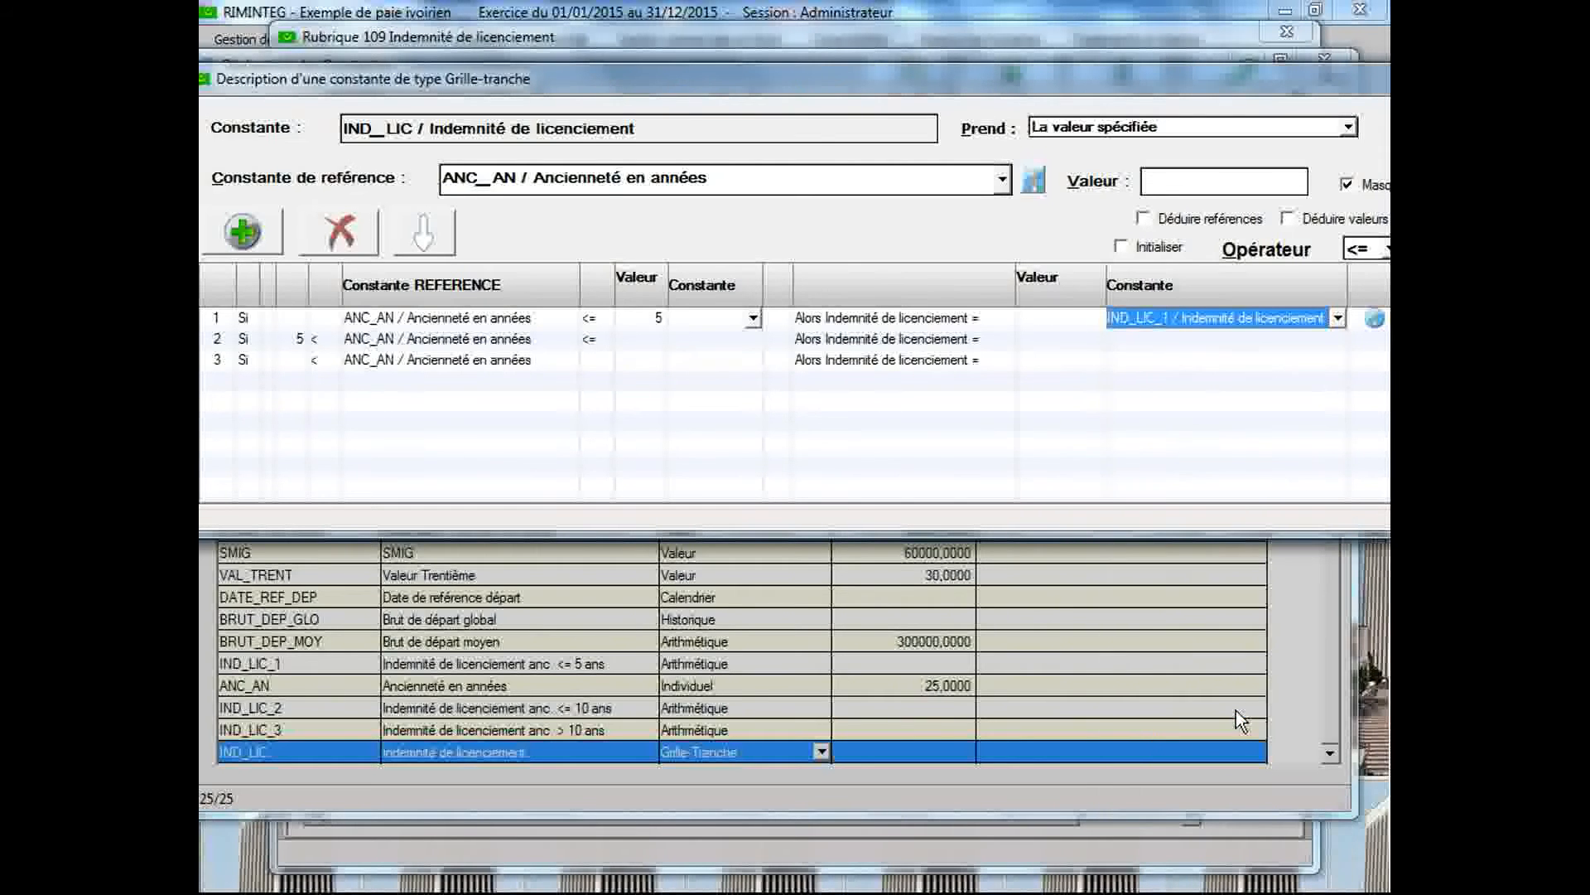
Define the second seniority bracket with an upper limit of 10 and IND_LIC_2 as its result constant
left_click(632, 339)
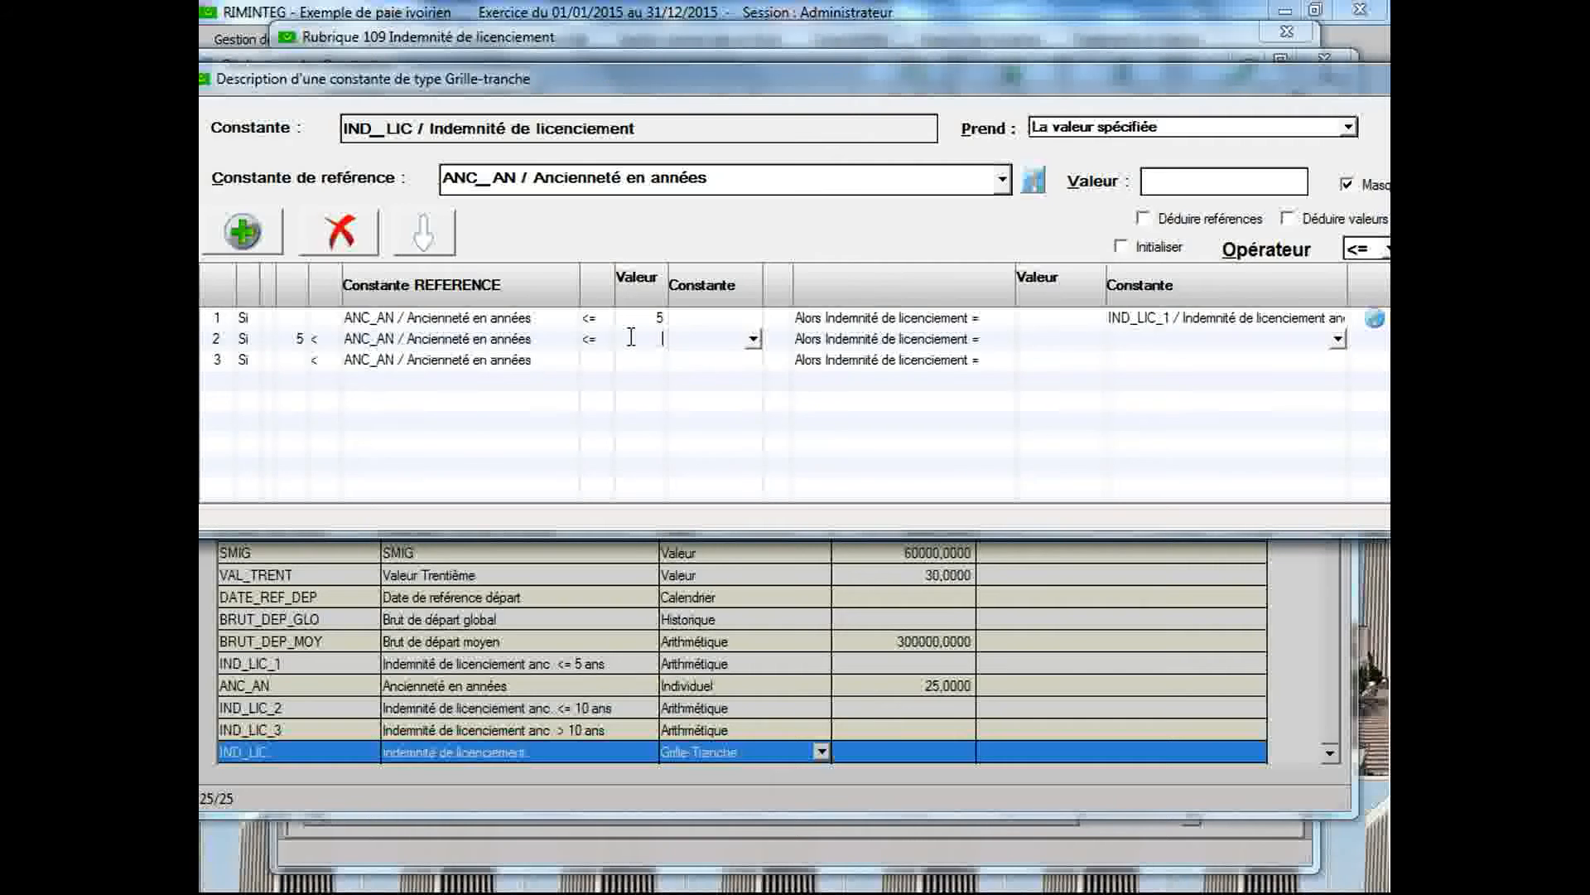
type("10")
left_click(1233, 345)
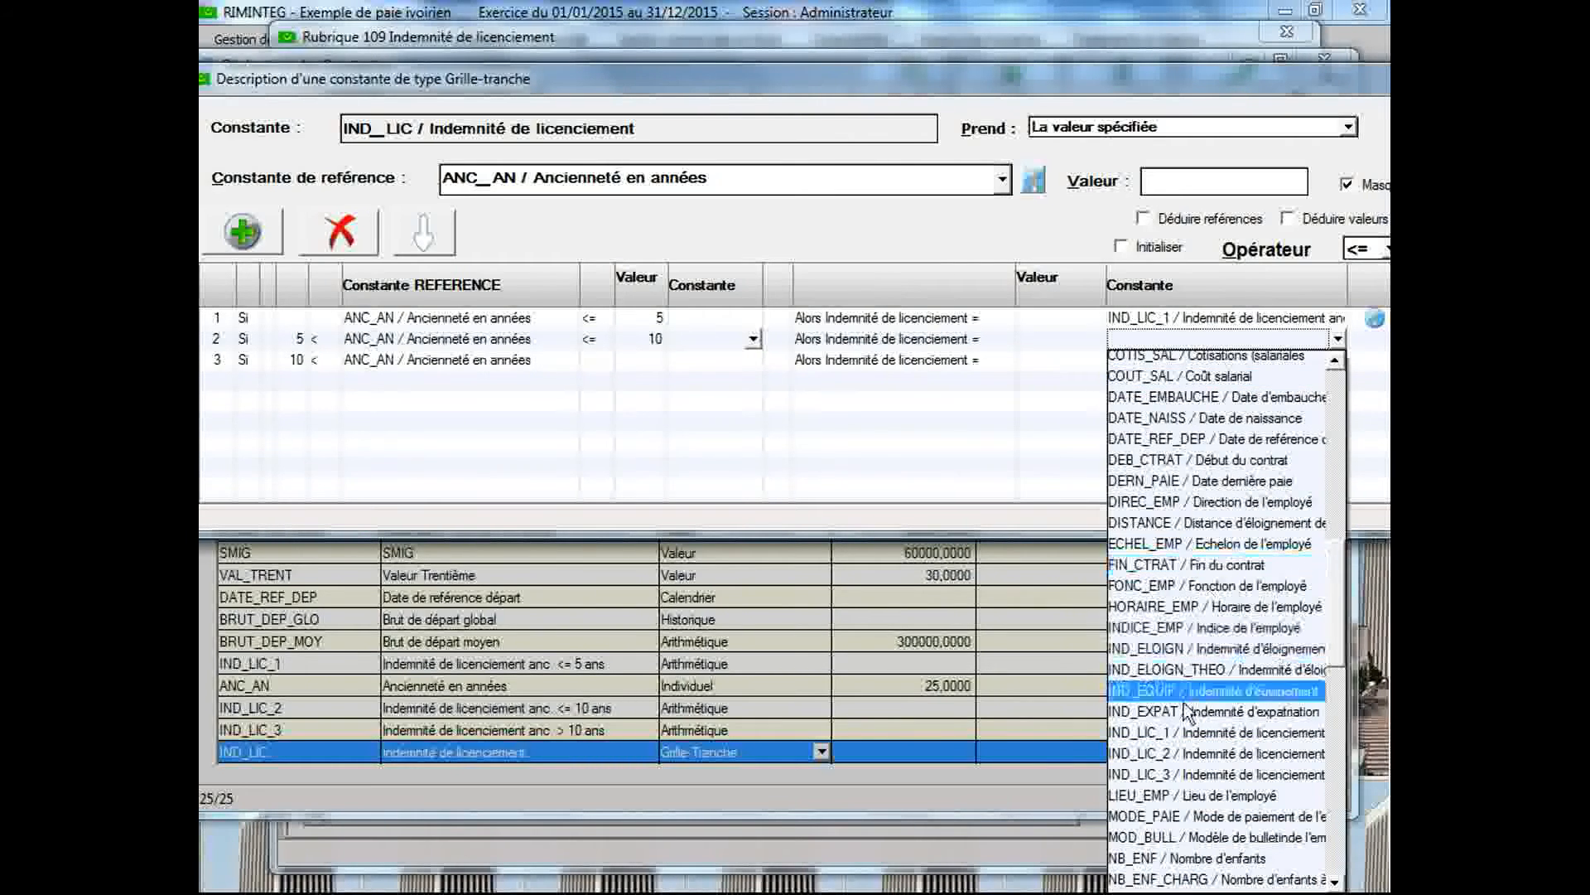
left_click(1181, 754)
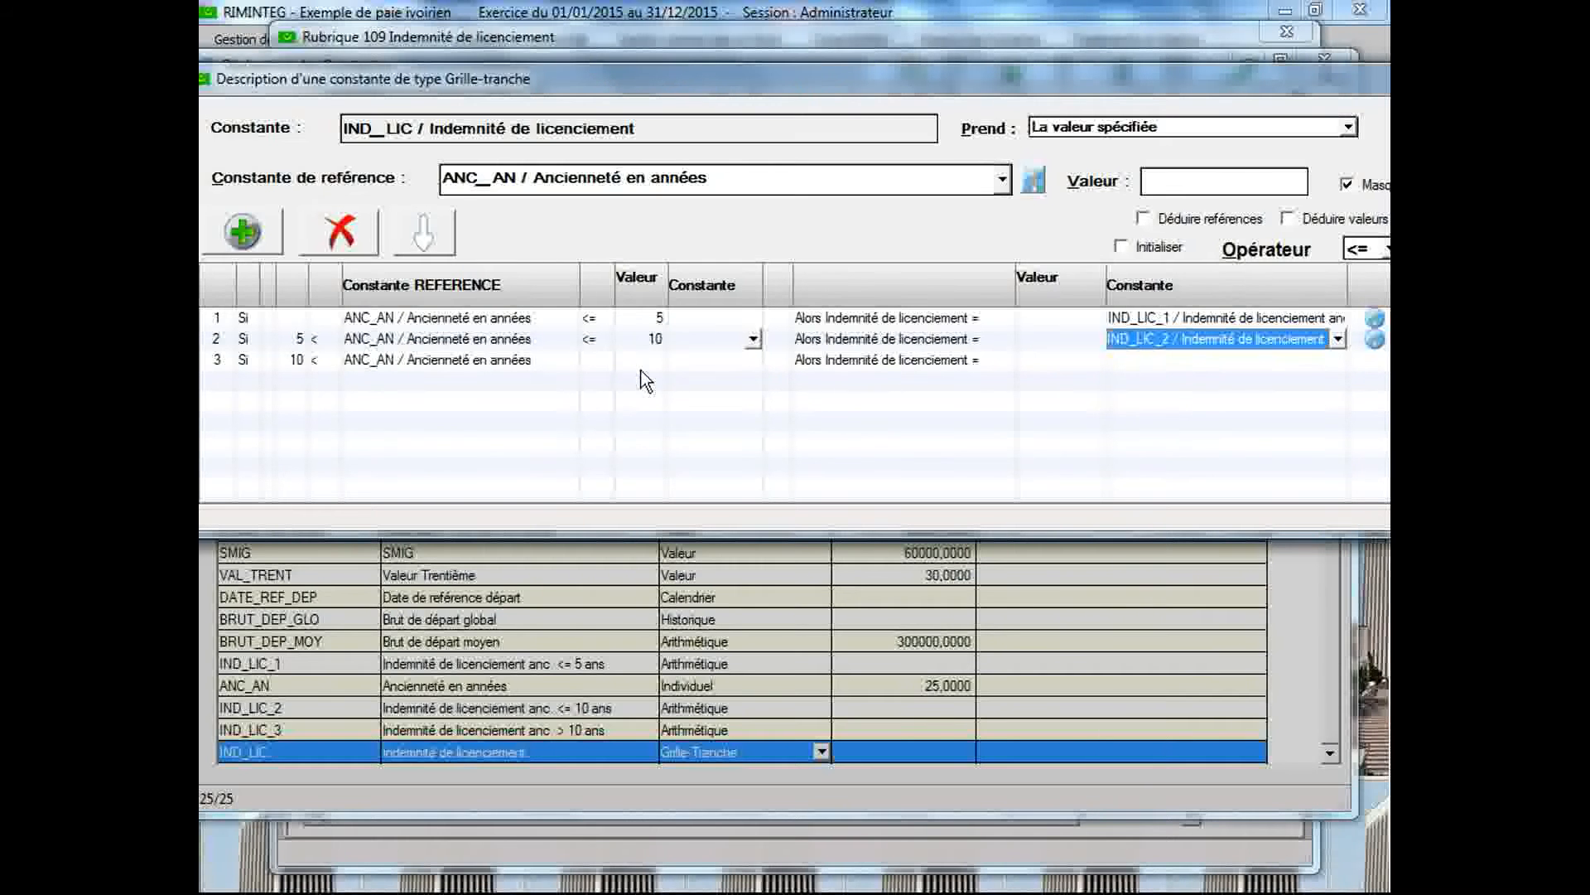
Assign IND_LIC_3 as the result constant of the third bracket, then validate and close the grid description
left_click(1160, 362)
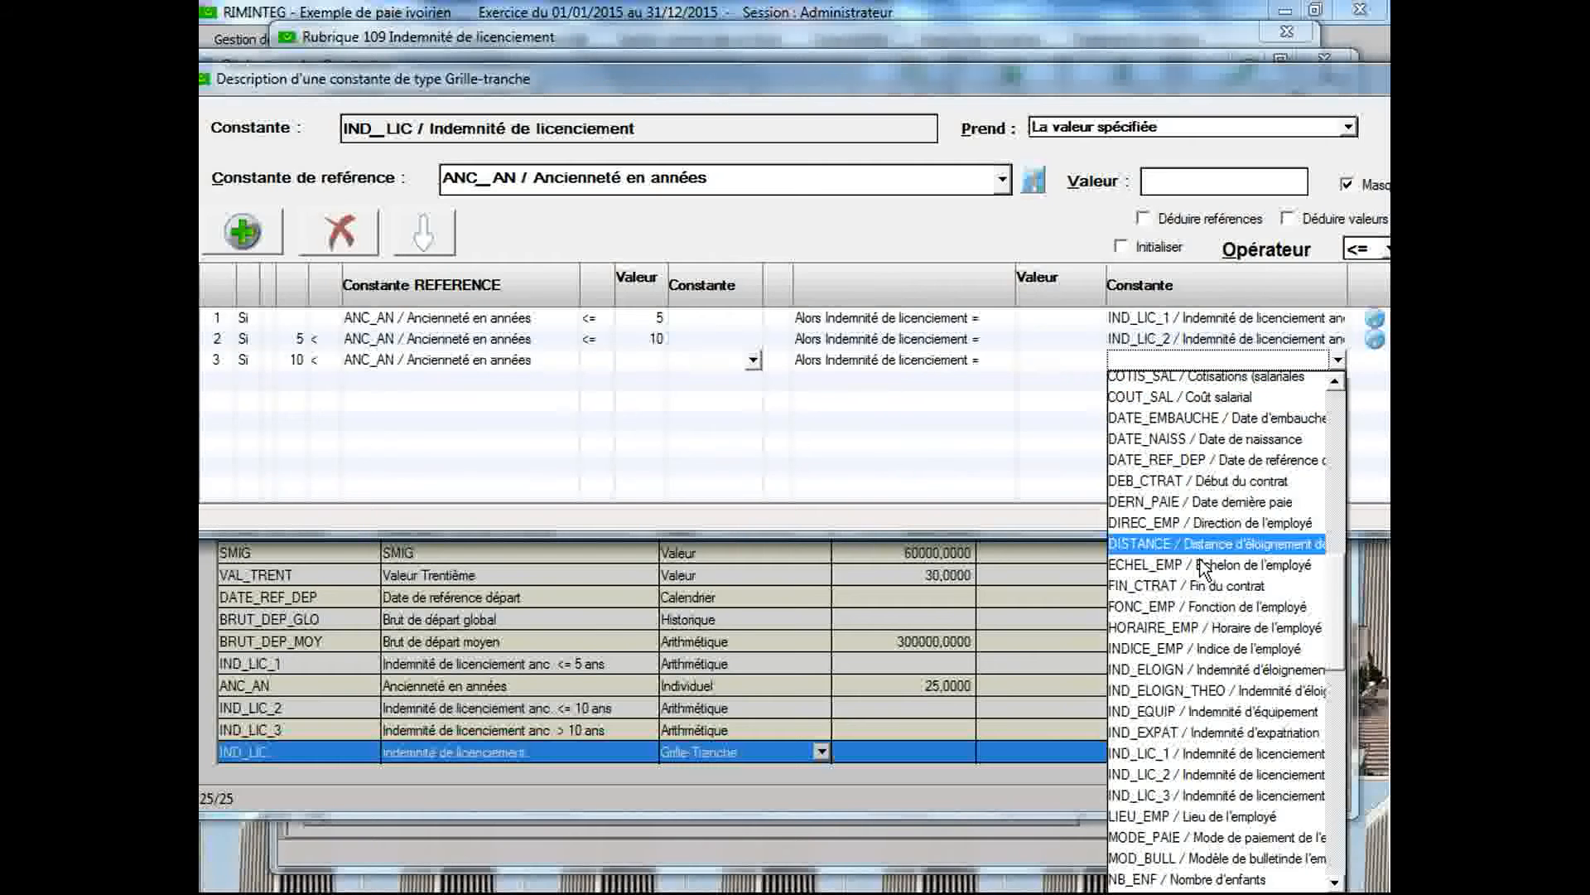
left_click(1216, 797)
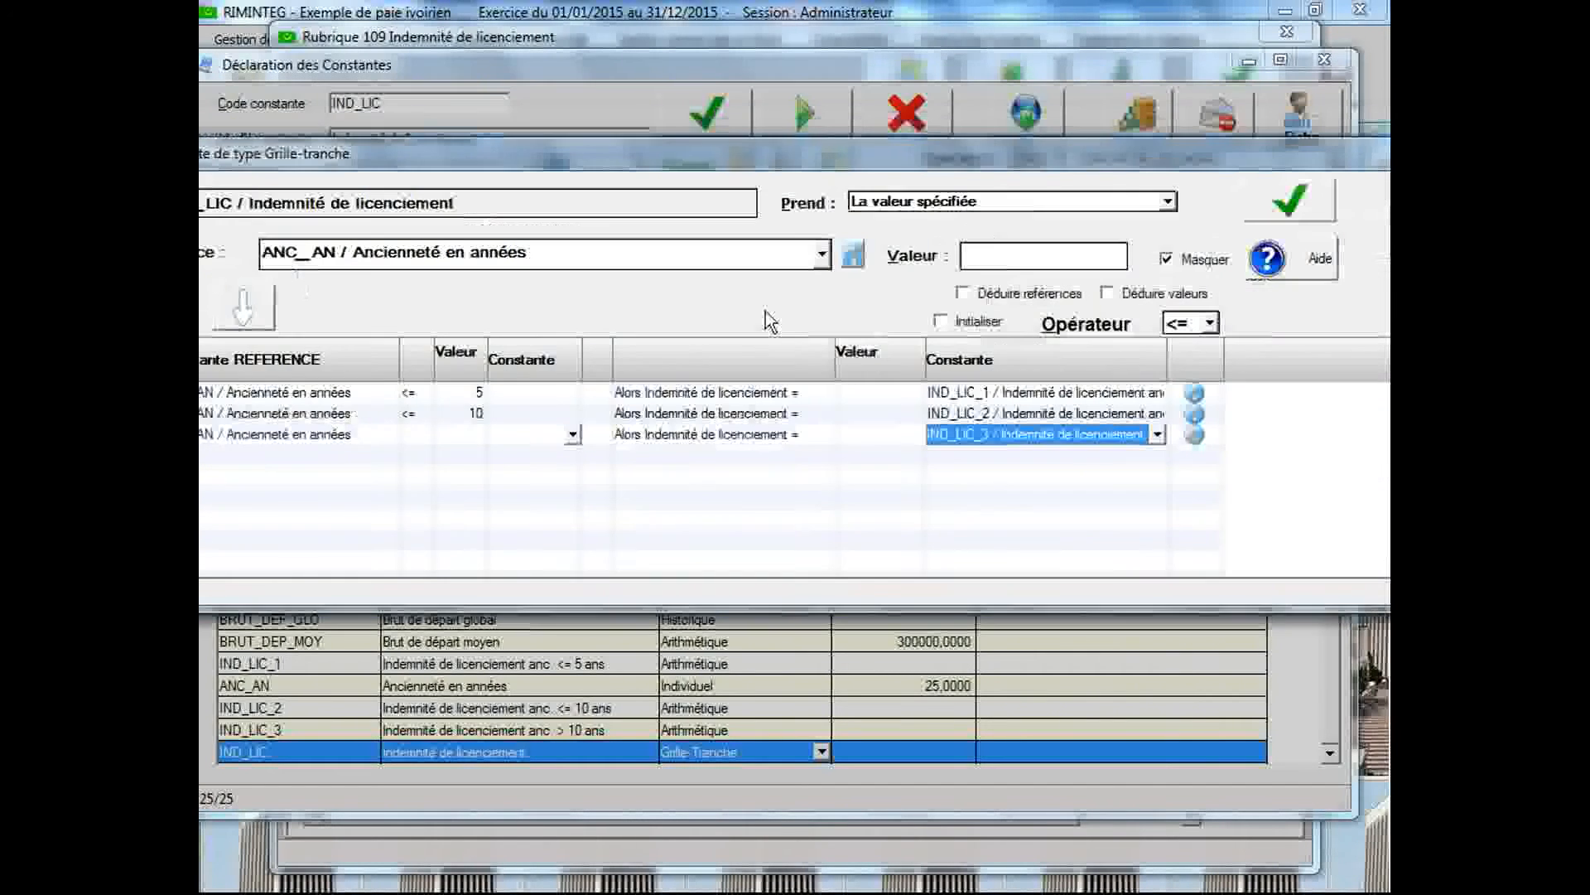
left_click(1290, 201)
left_click(763, 420)
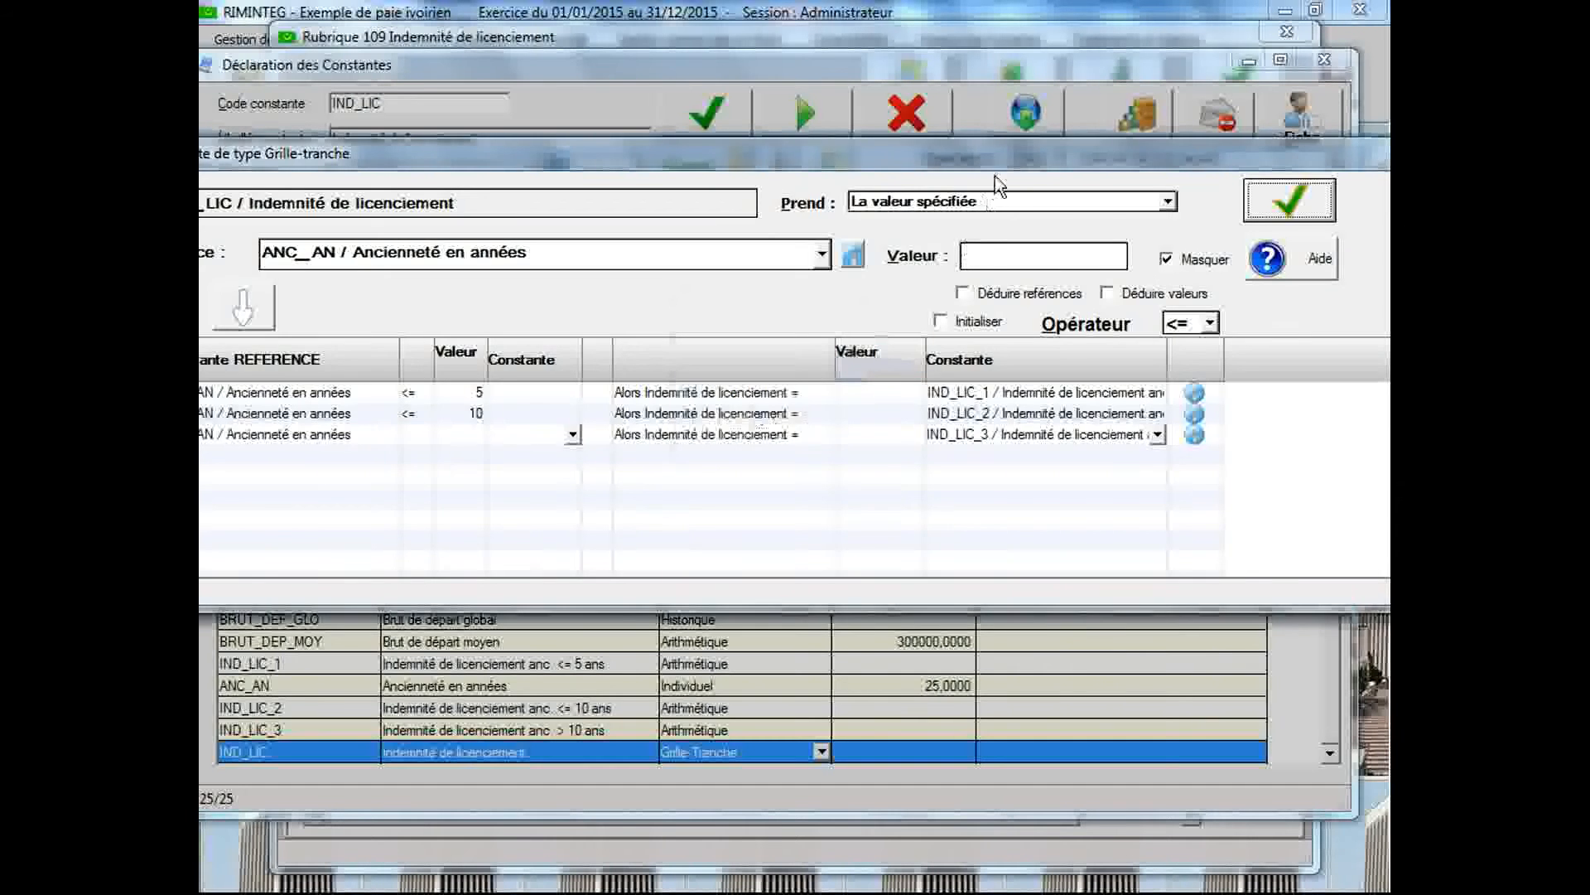
left_click(1304, 293)
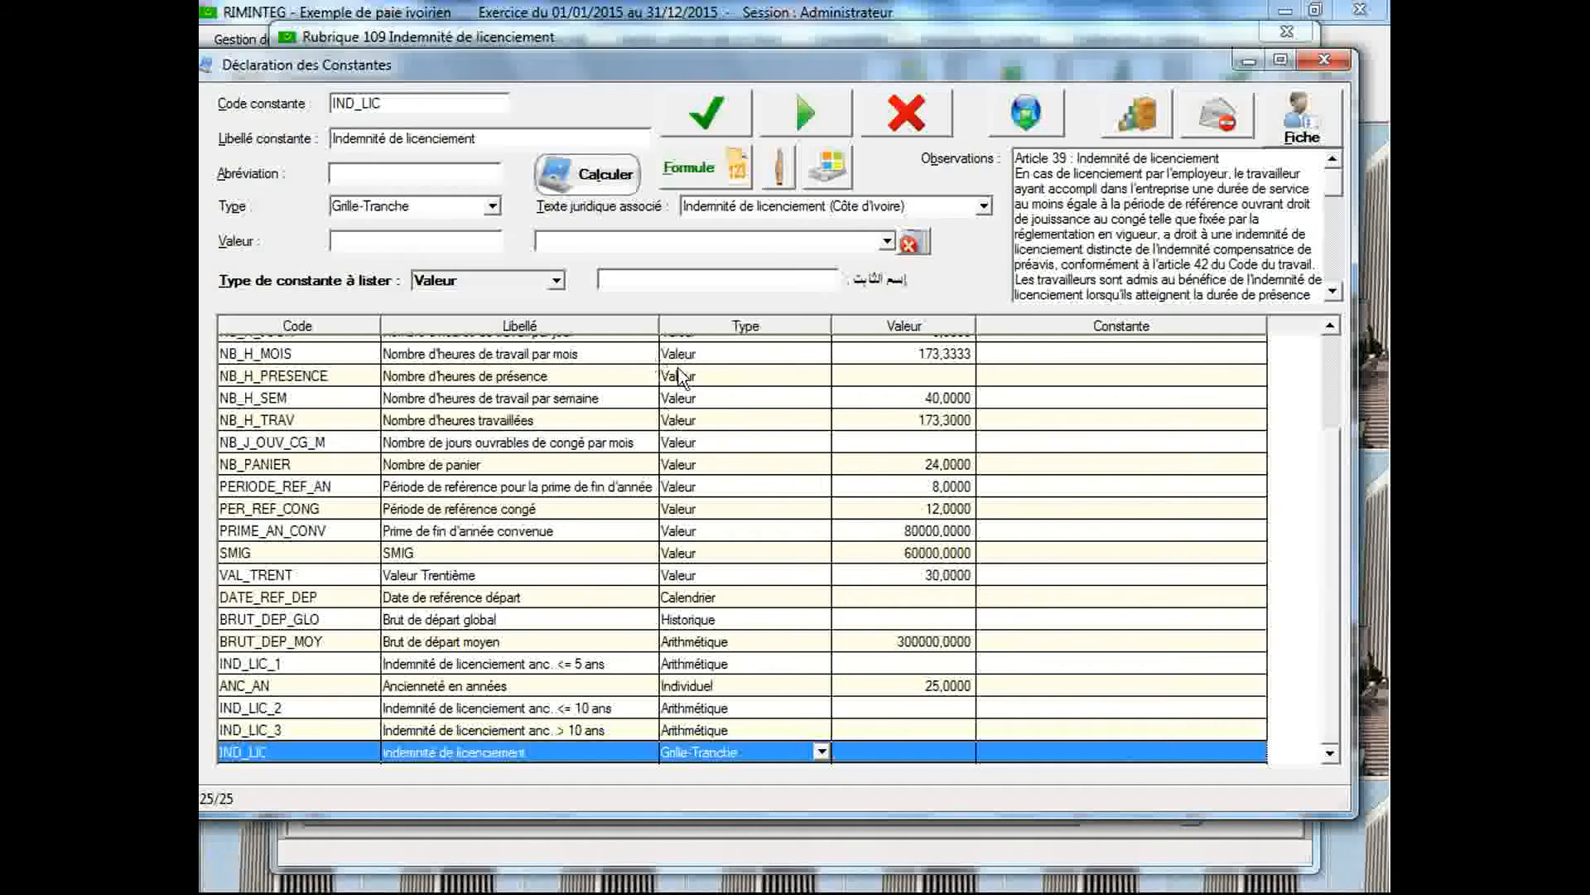
Calculate the constant IND_LIC / Indemnité de licenciement to test the grid
left_click(609, 176)
left_click(1024, 323)
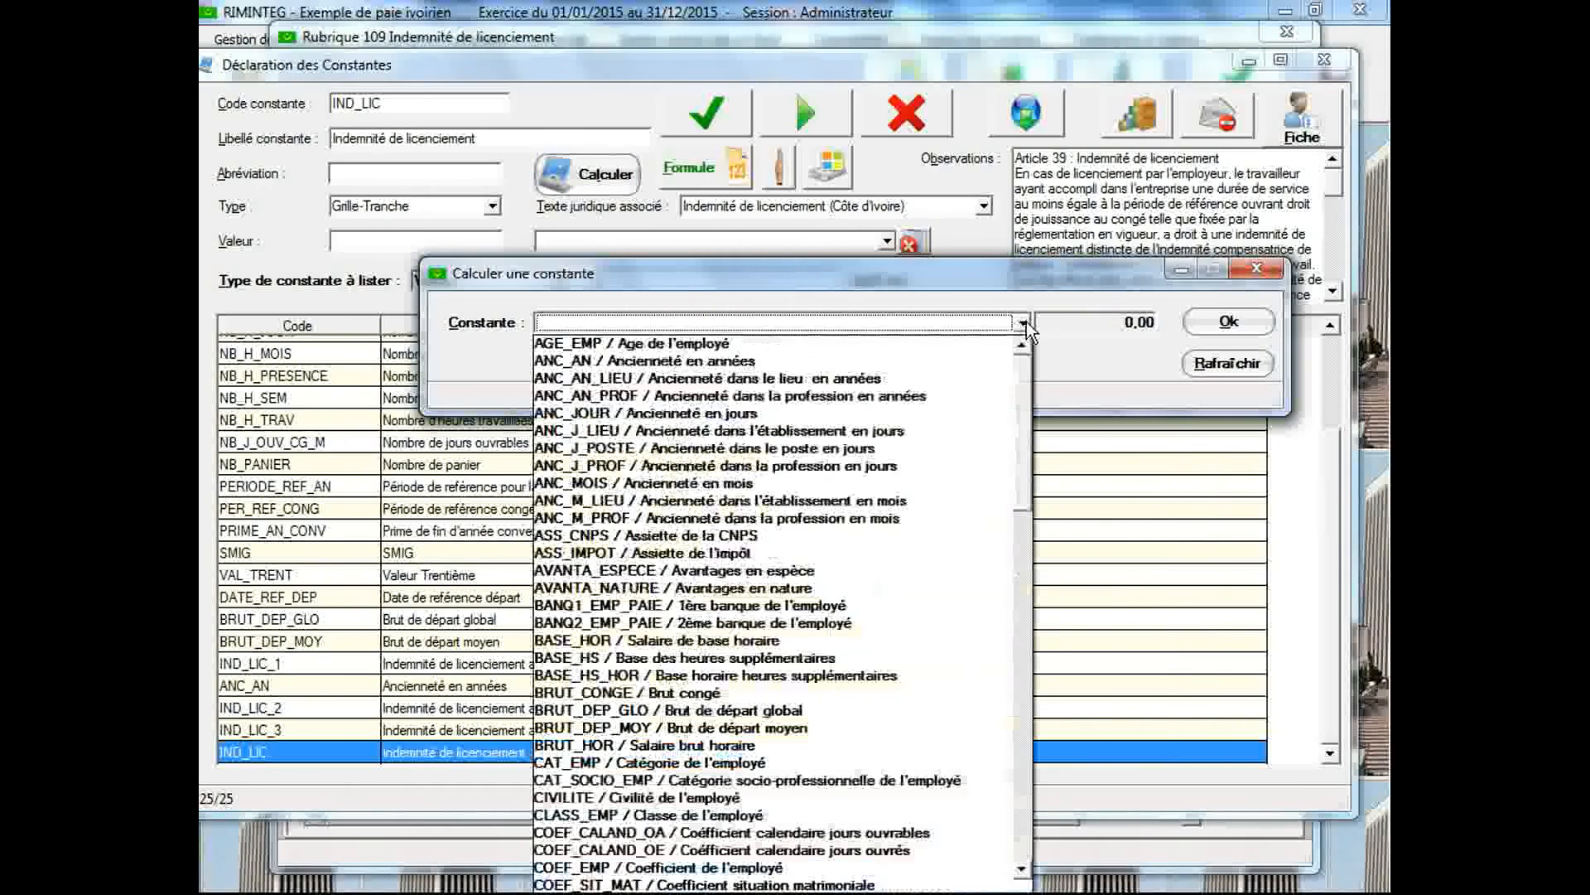
left_click_drag(1025, 385, 1026, 504)
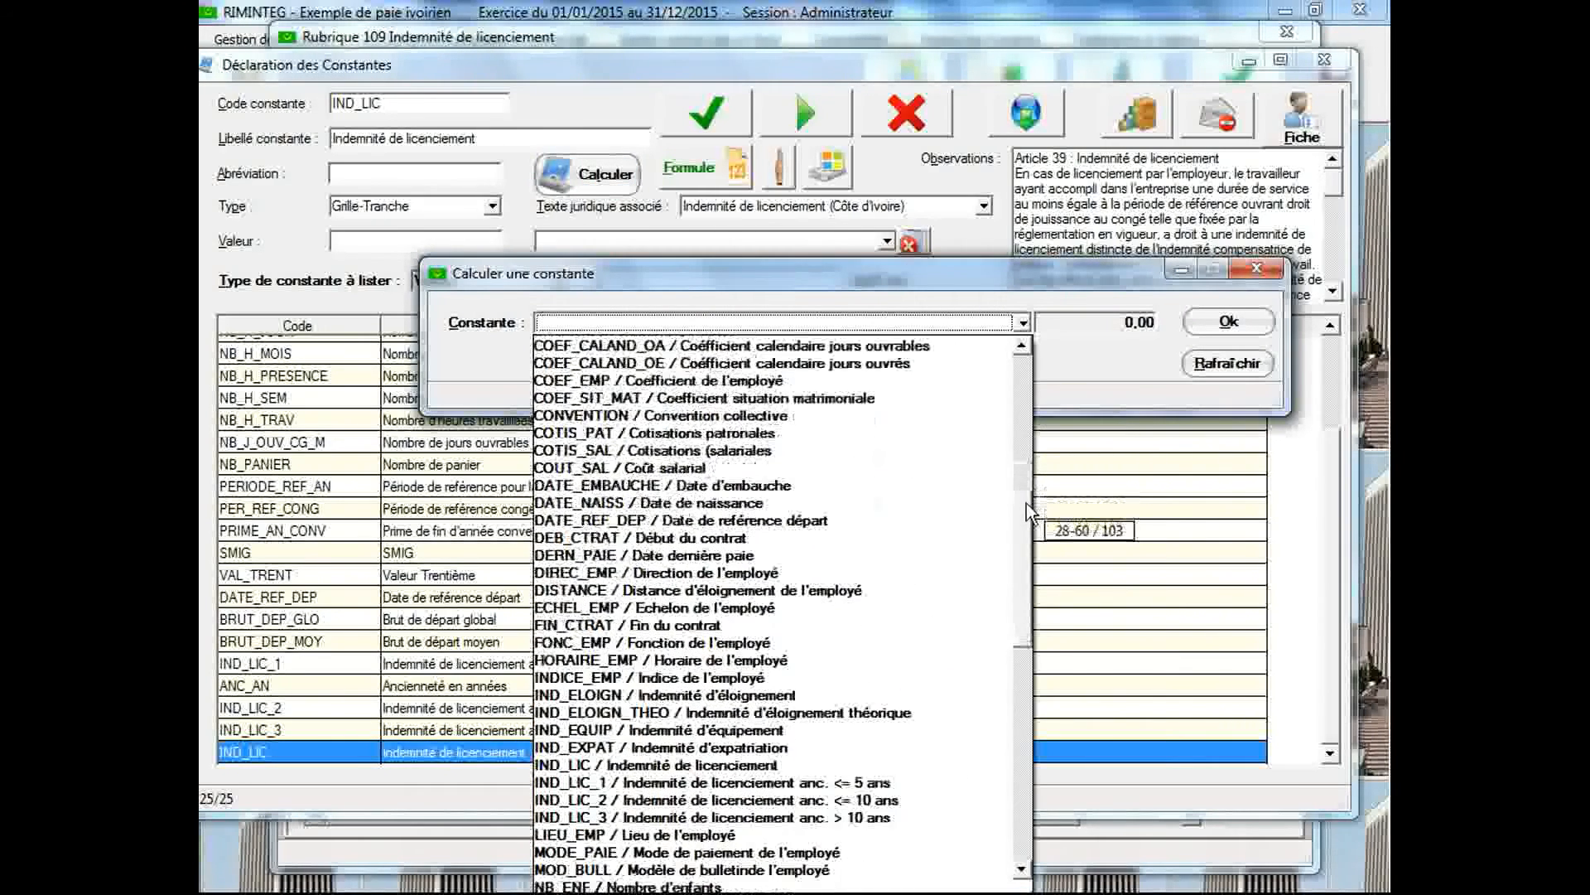
left_click(832, 763)
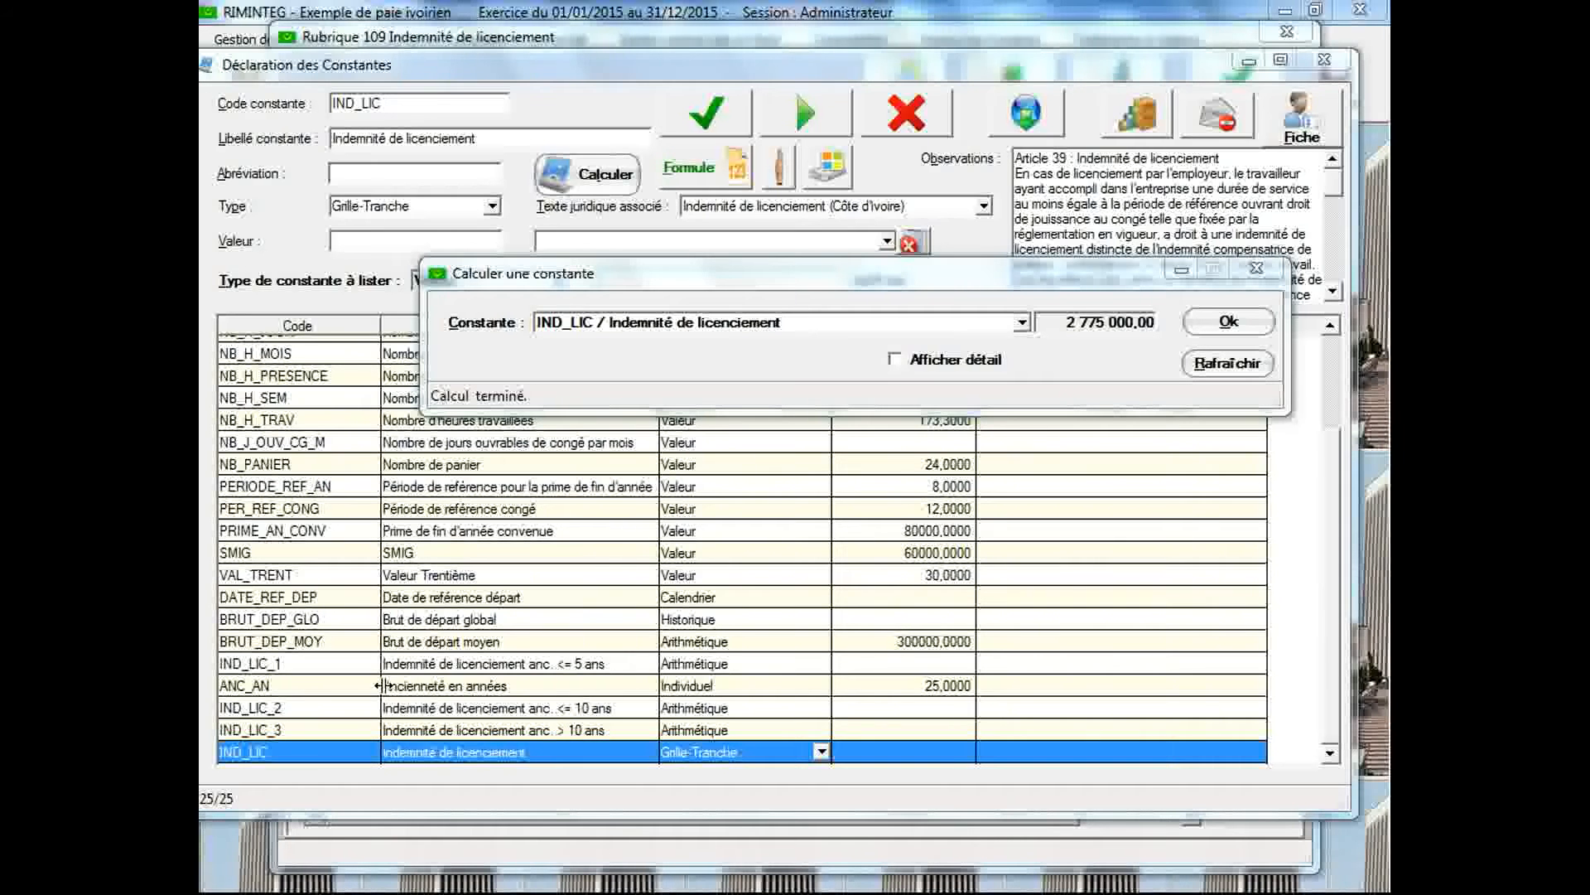
Set the ANC_AN seniority value to 8, save it and recalculate IND_LIC
left_click(417, 688)
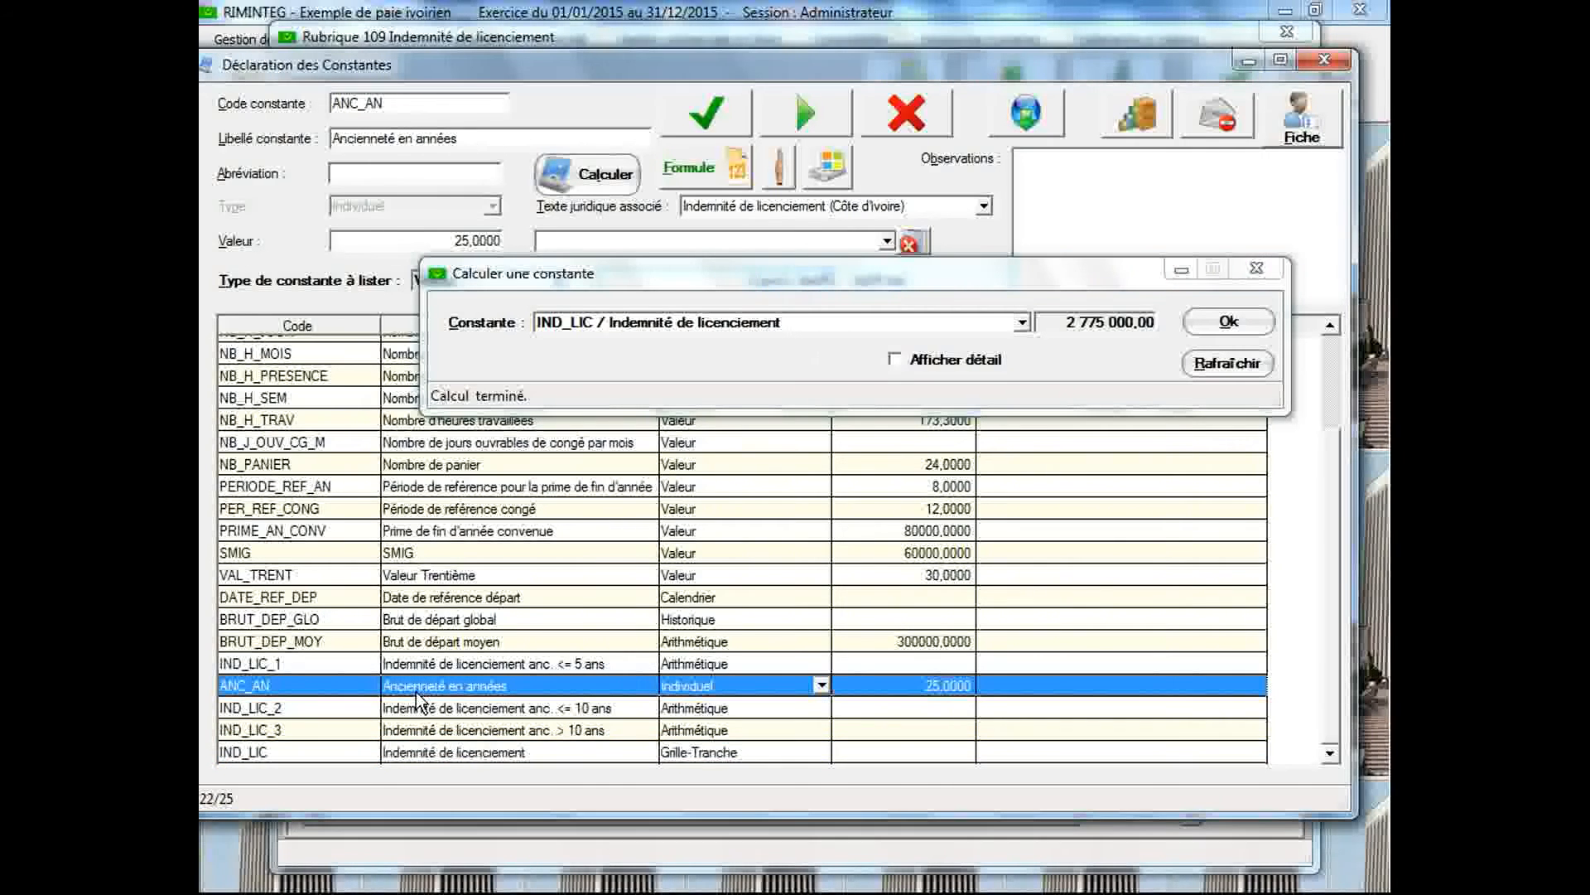
left_click(403, 247)
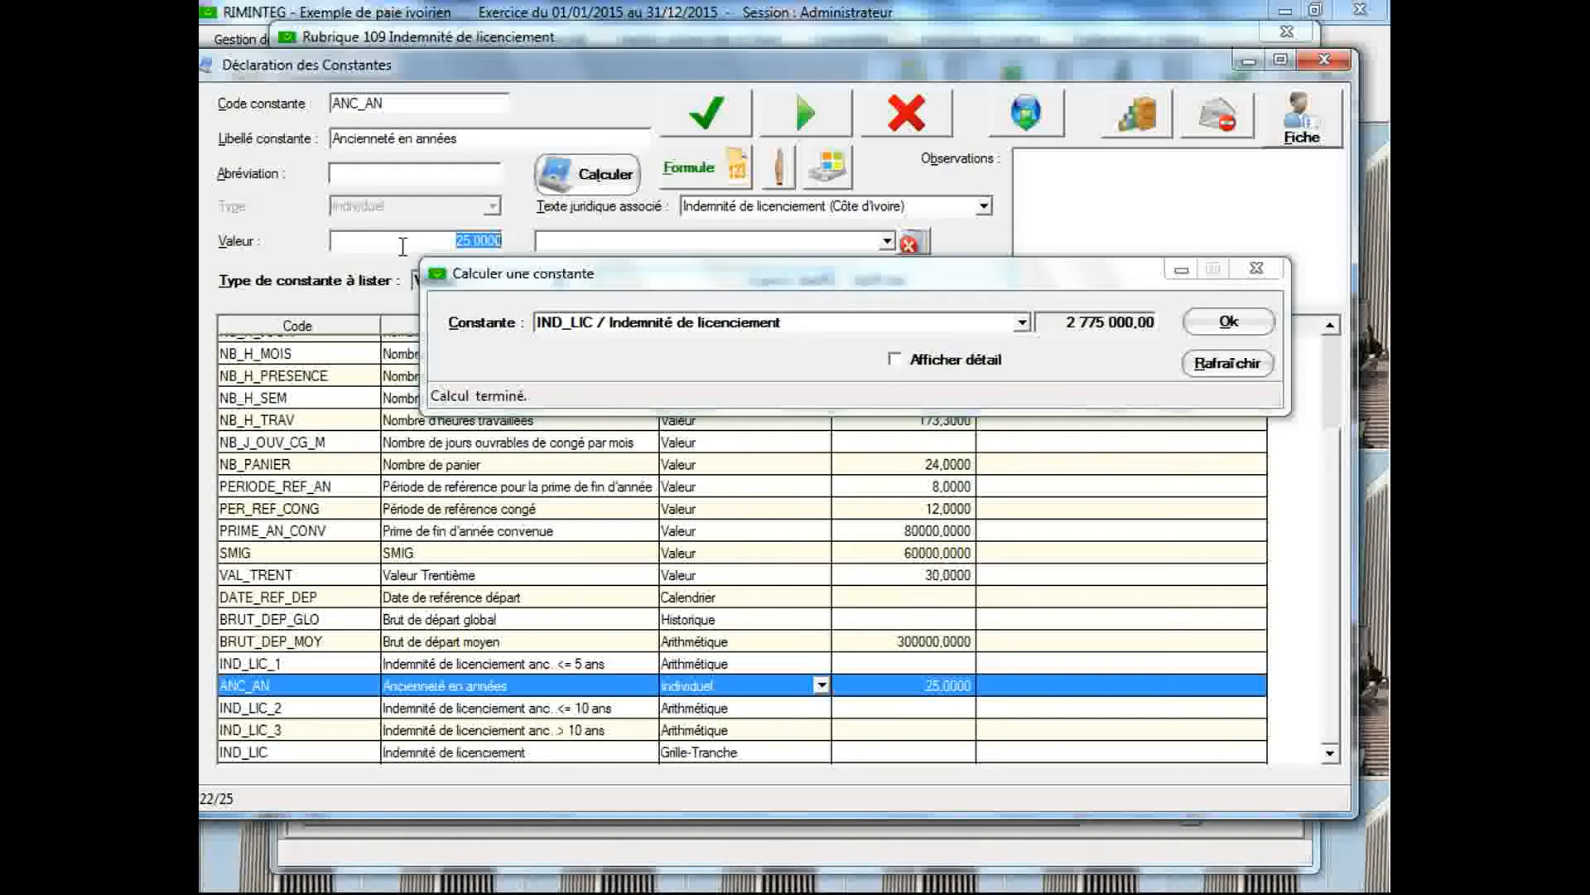
type("8")
left_click(717, 117)
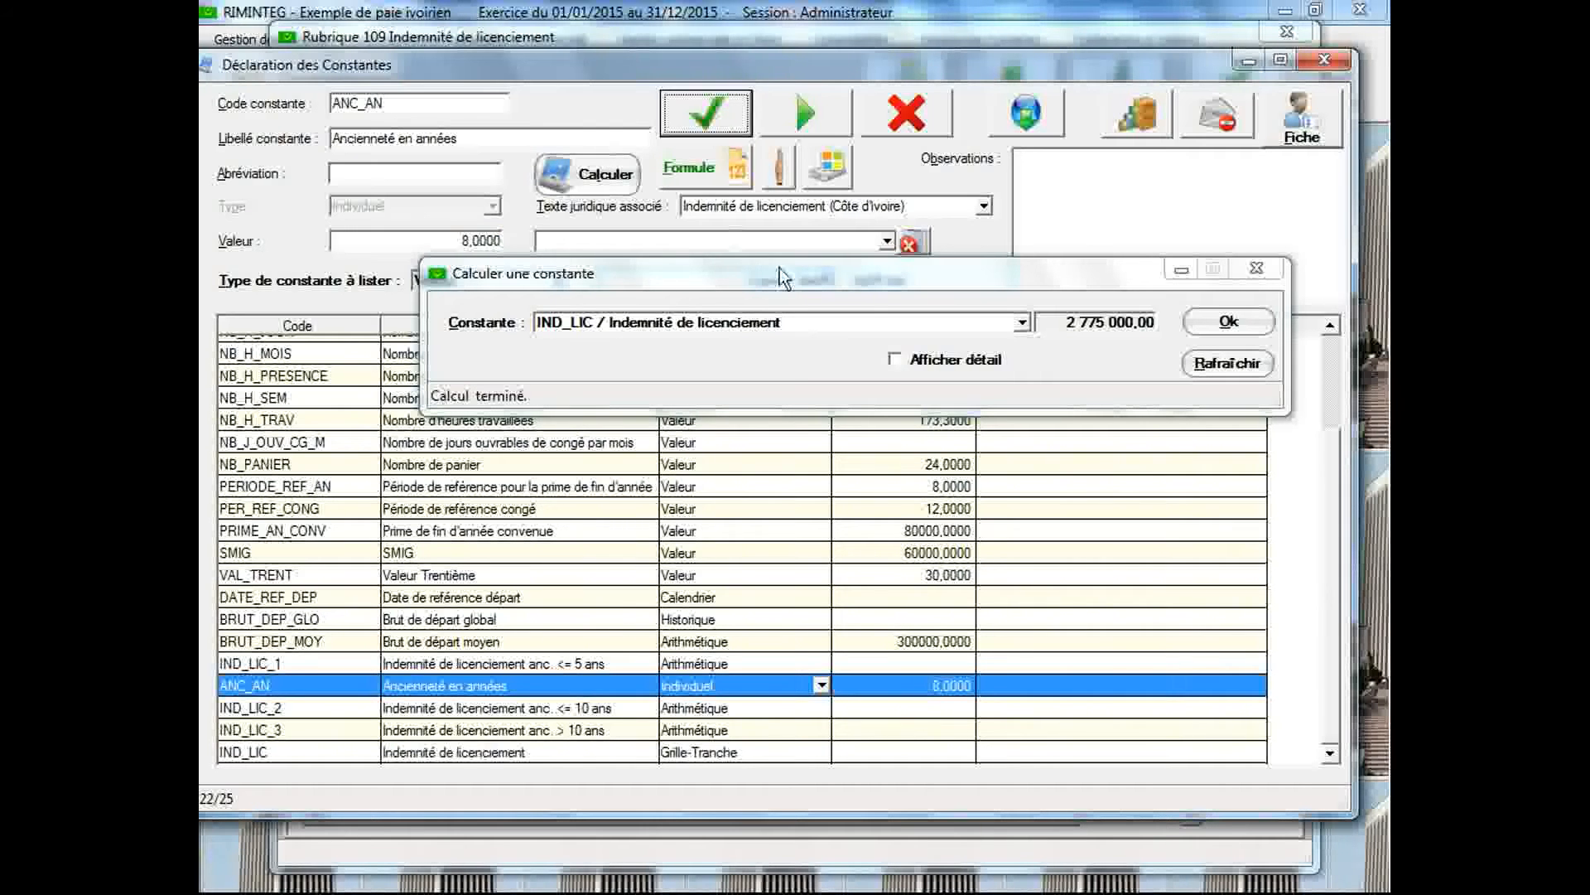
left_click(1227, 322)
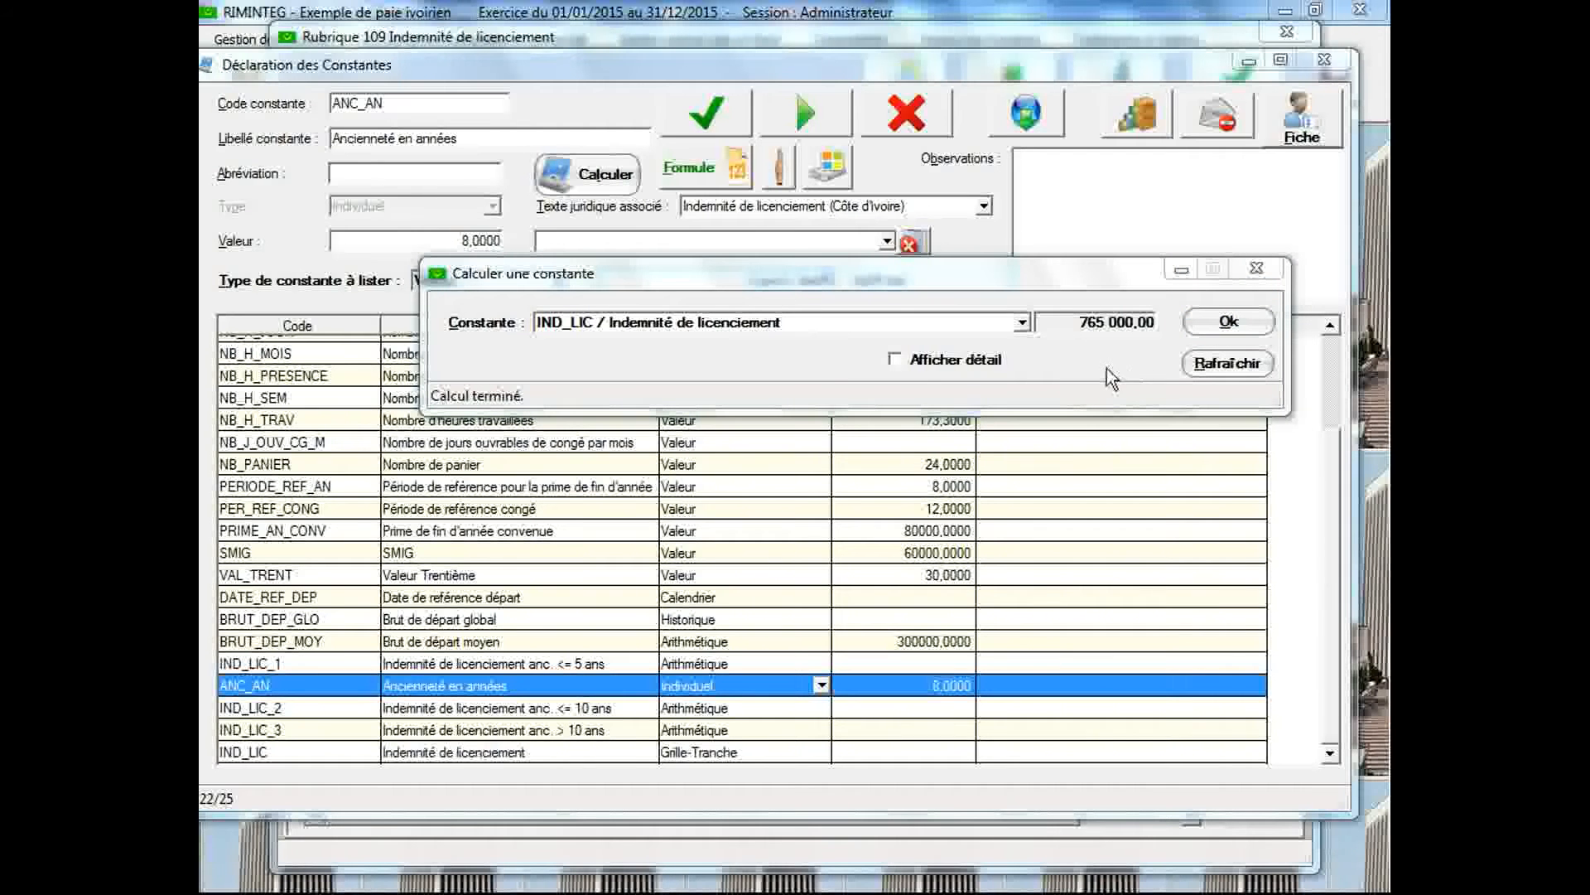
Set the ANC_AN seniority value to 4, save it and recalculate IND_LIC
left_click(401, 242)
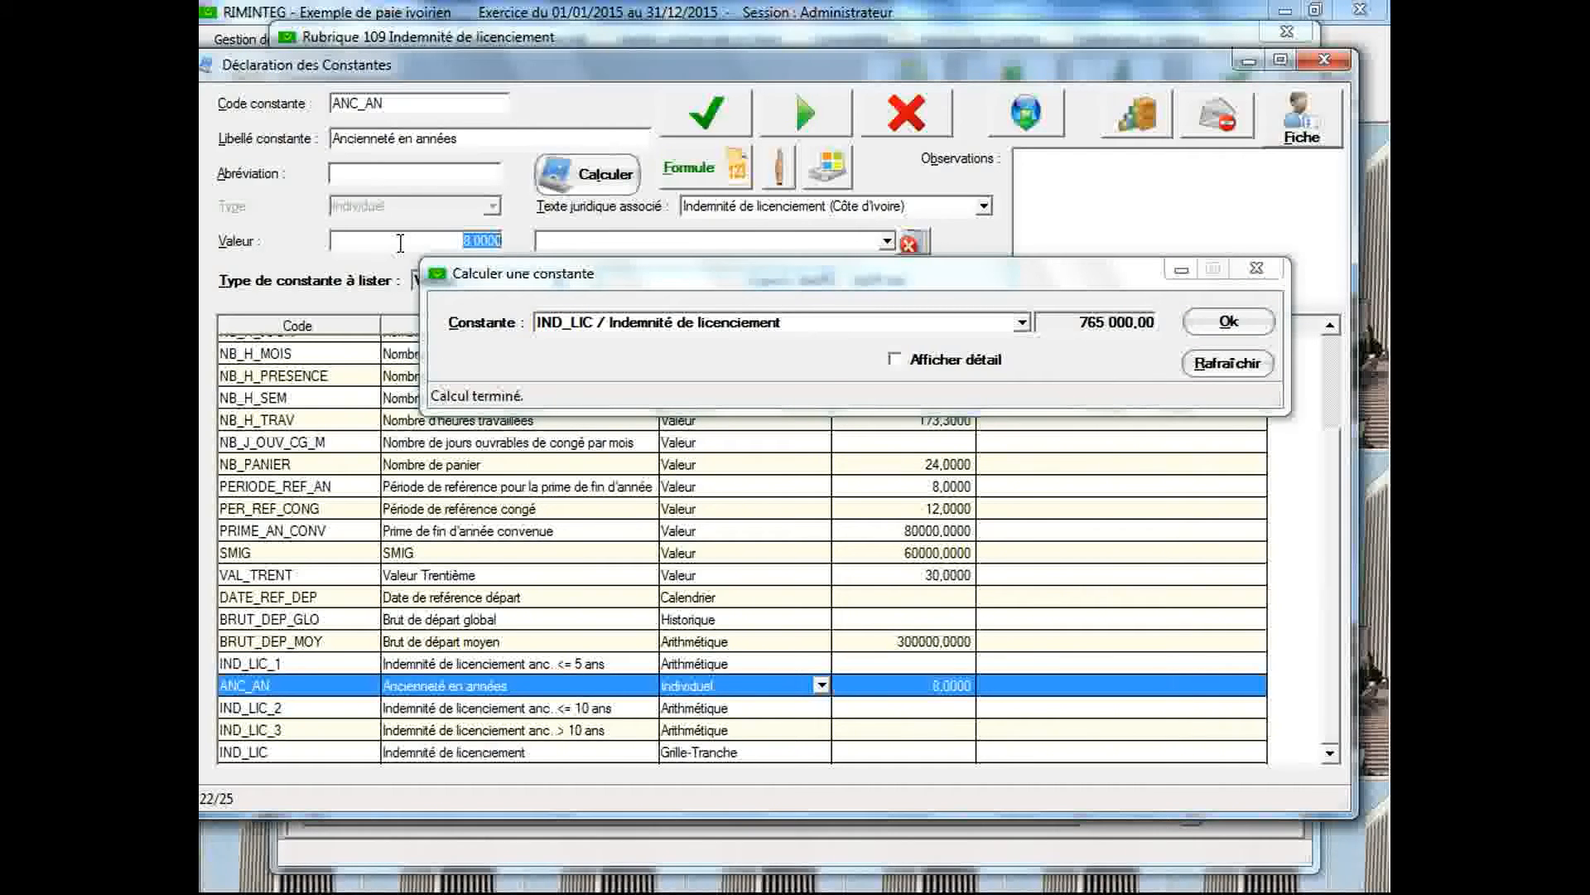
type("4")
left_click(696, 120)
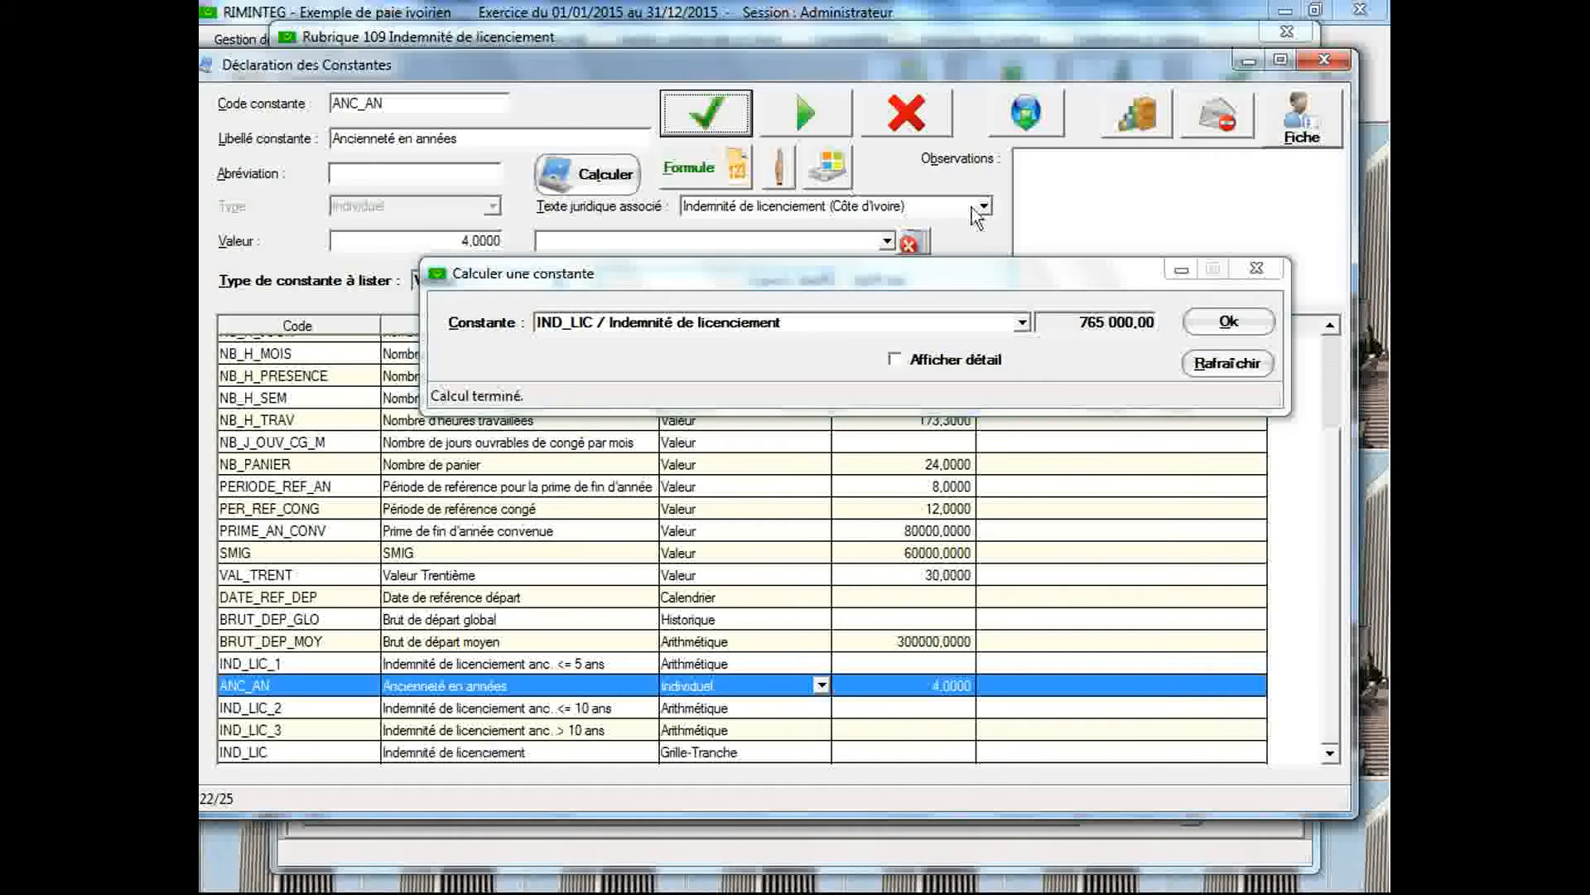
left_click(1222, 323)
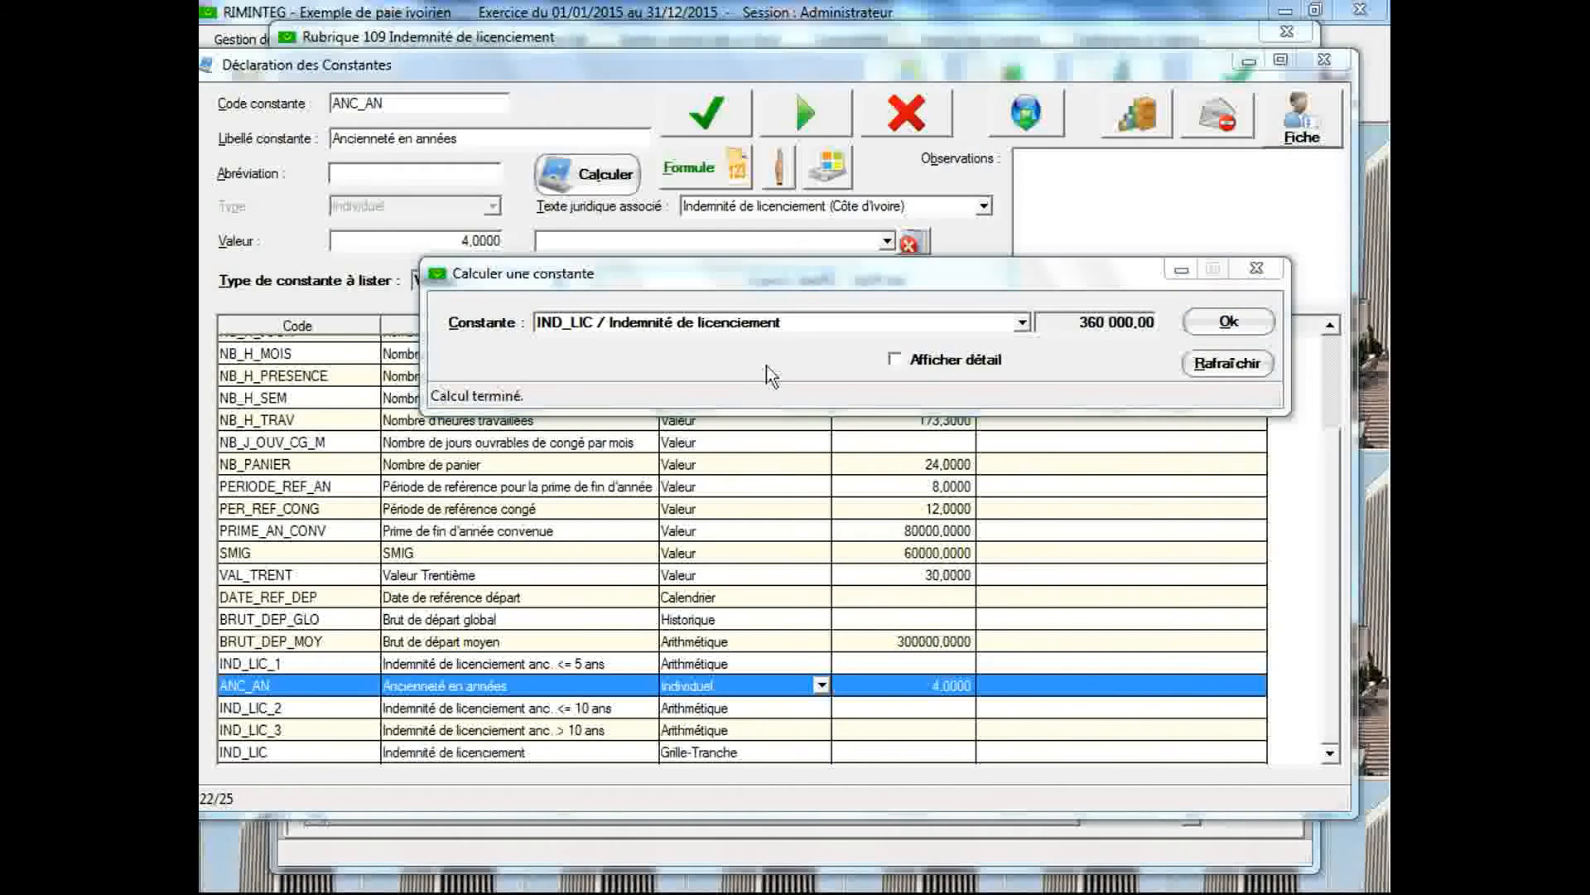
Set the ANC_AN seniority value to 30, save it, recalculate IND_LIC and close the constants declaration
double_click(470, 241)
type("30")
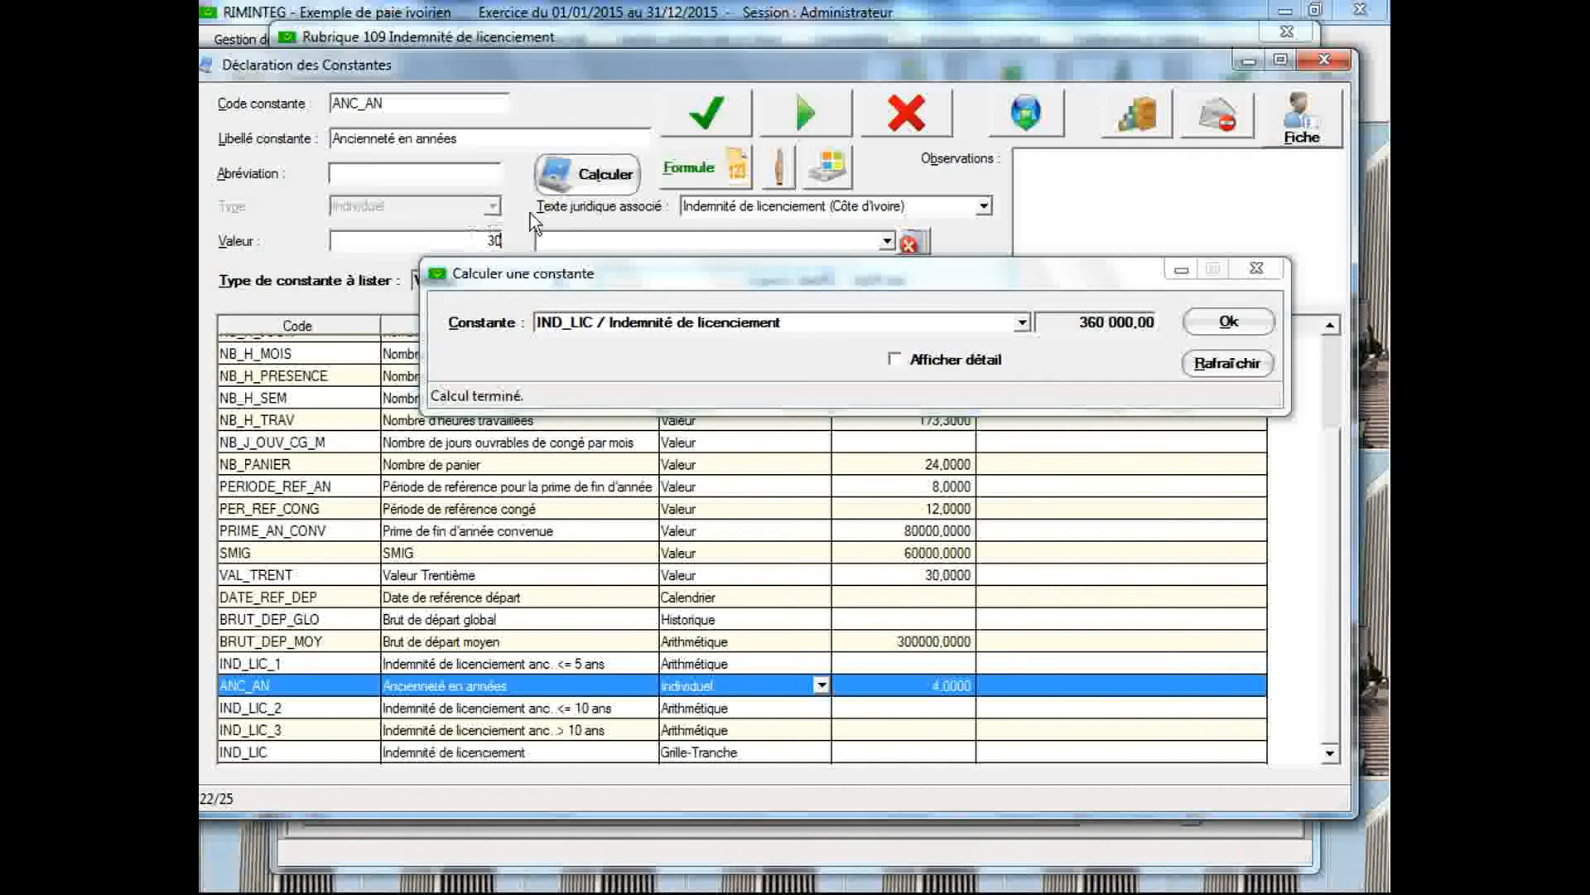
left_click(708, 124)
left_click(1214, 321)
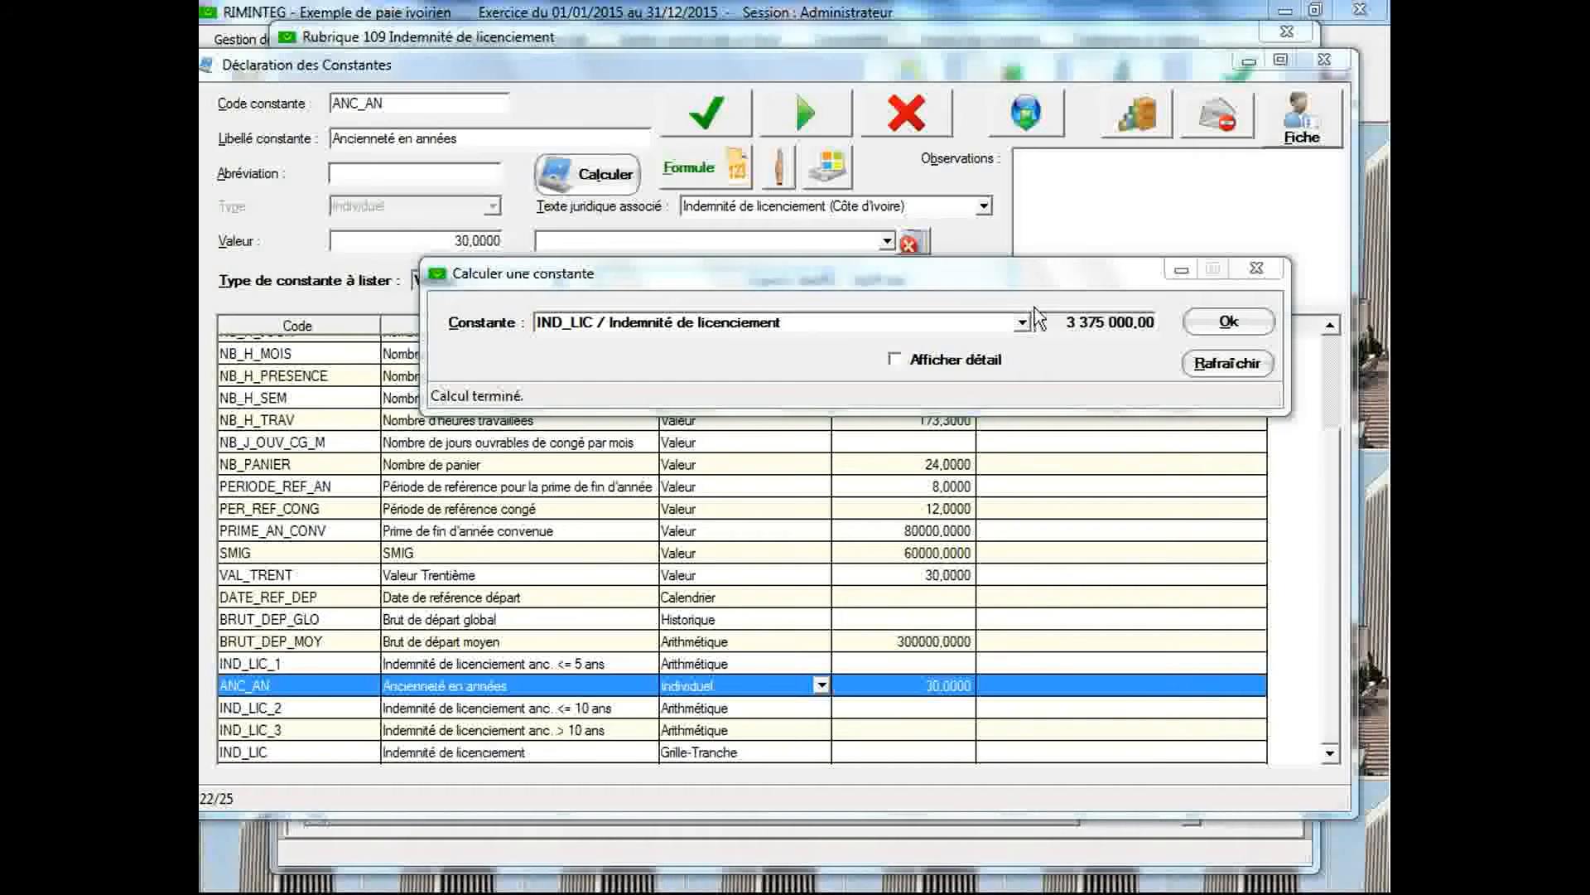
left_click(1323, 60)
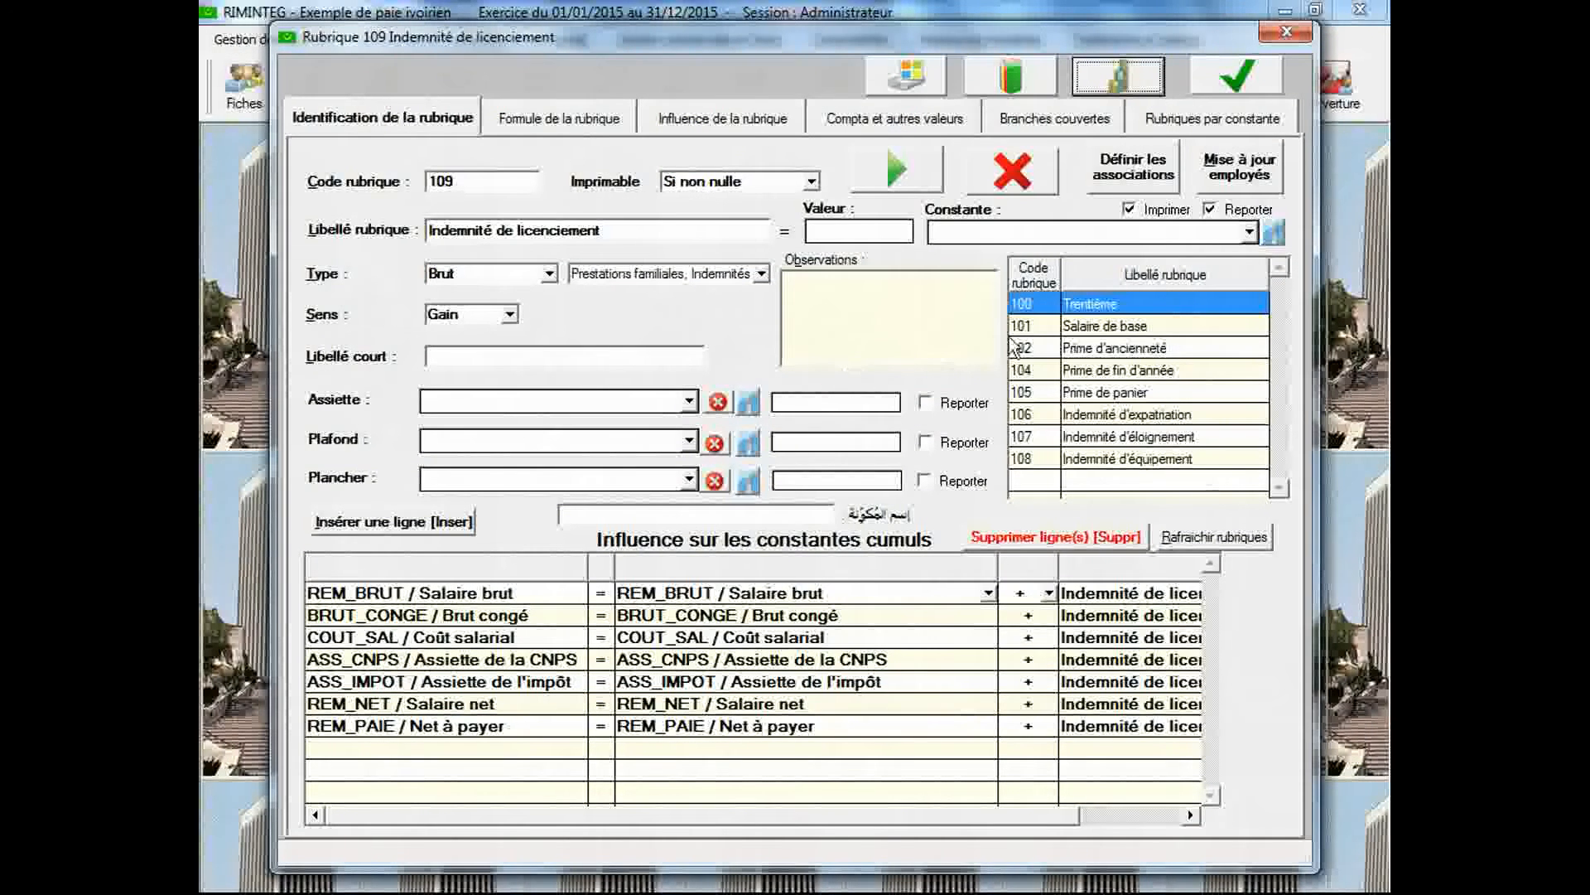
Assign the constant IND_LIC / Indemnité de licenciement to pay item 109 and save the item
left_click(1249, 233)
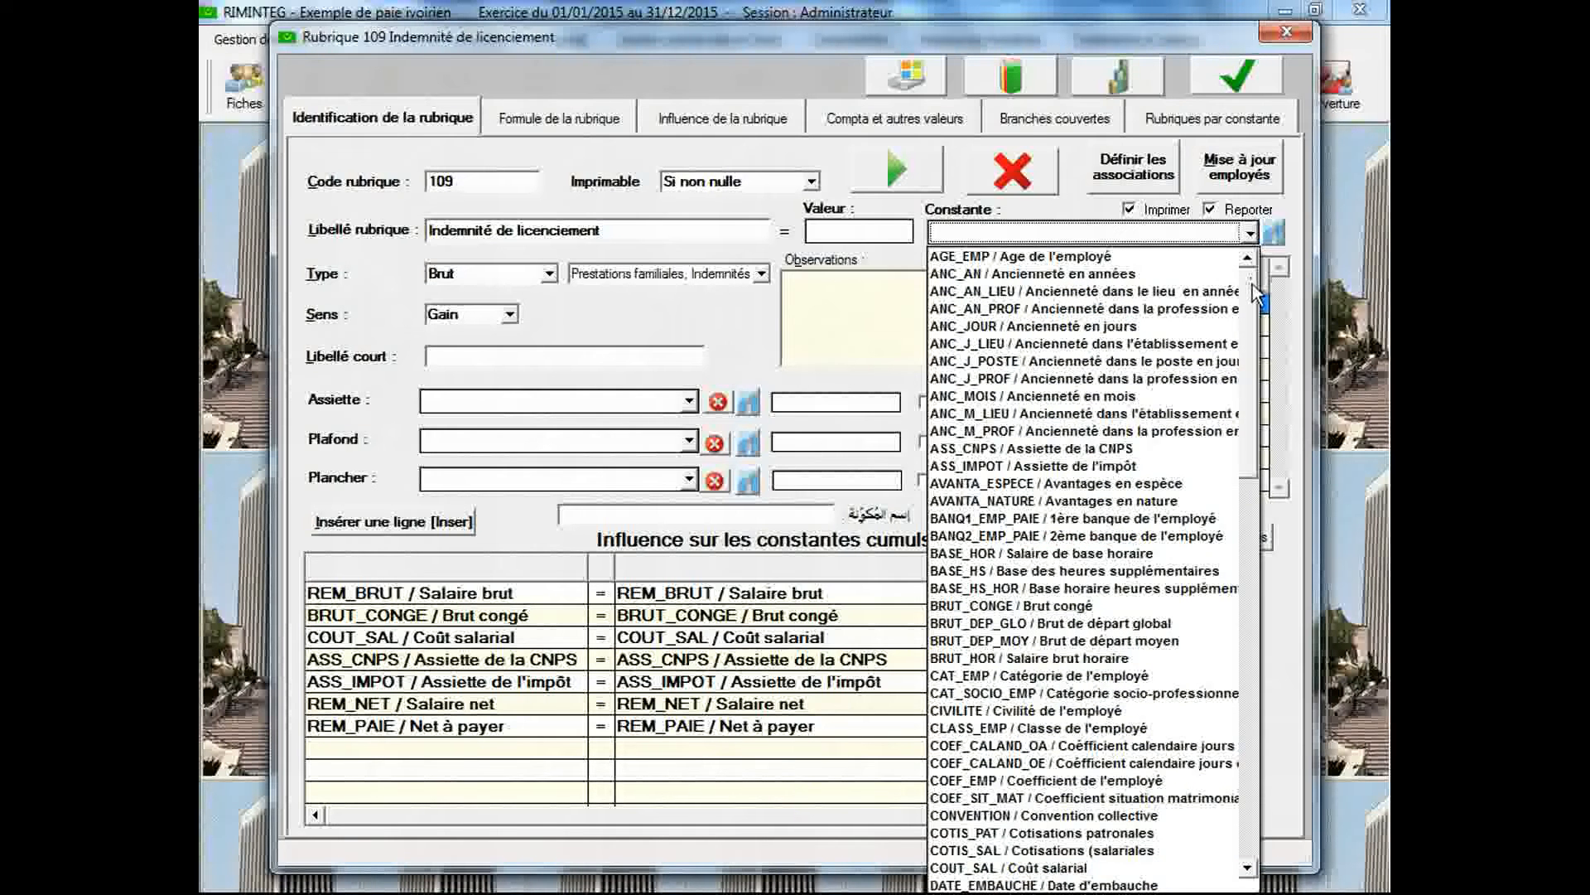
left_click_drag(1252, 285, 1252, 366)
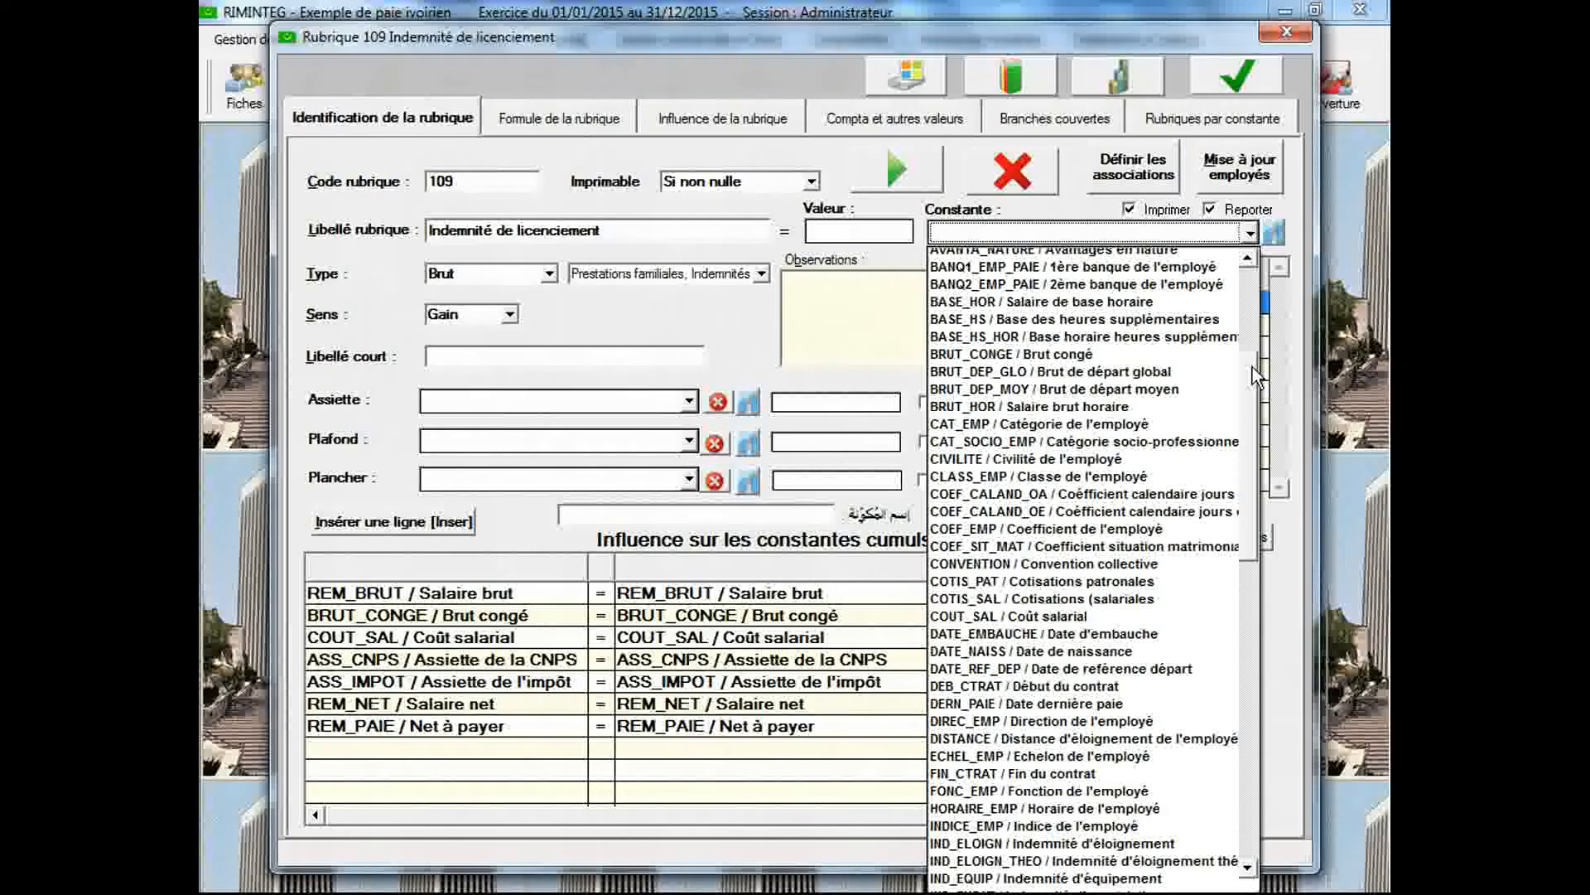
left_click_drag(1252, 366, 1247, 438)
left_click(1092, 732)
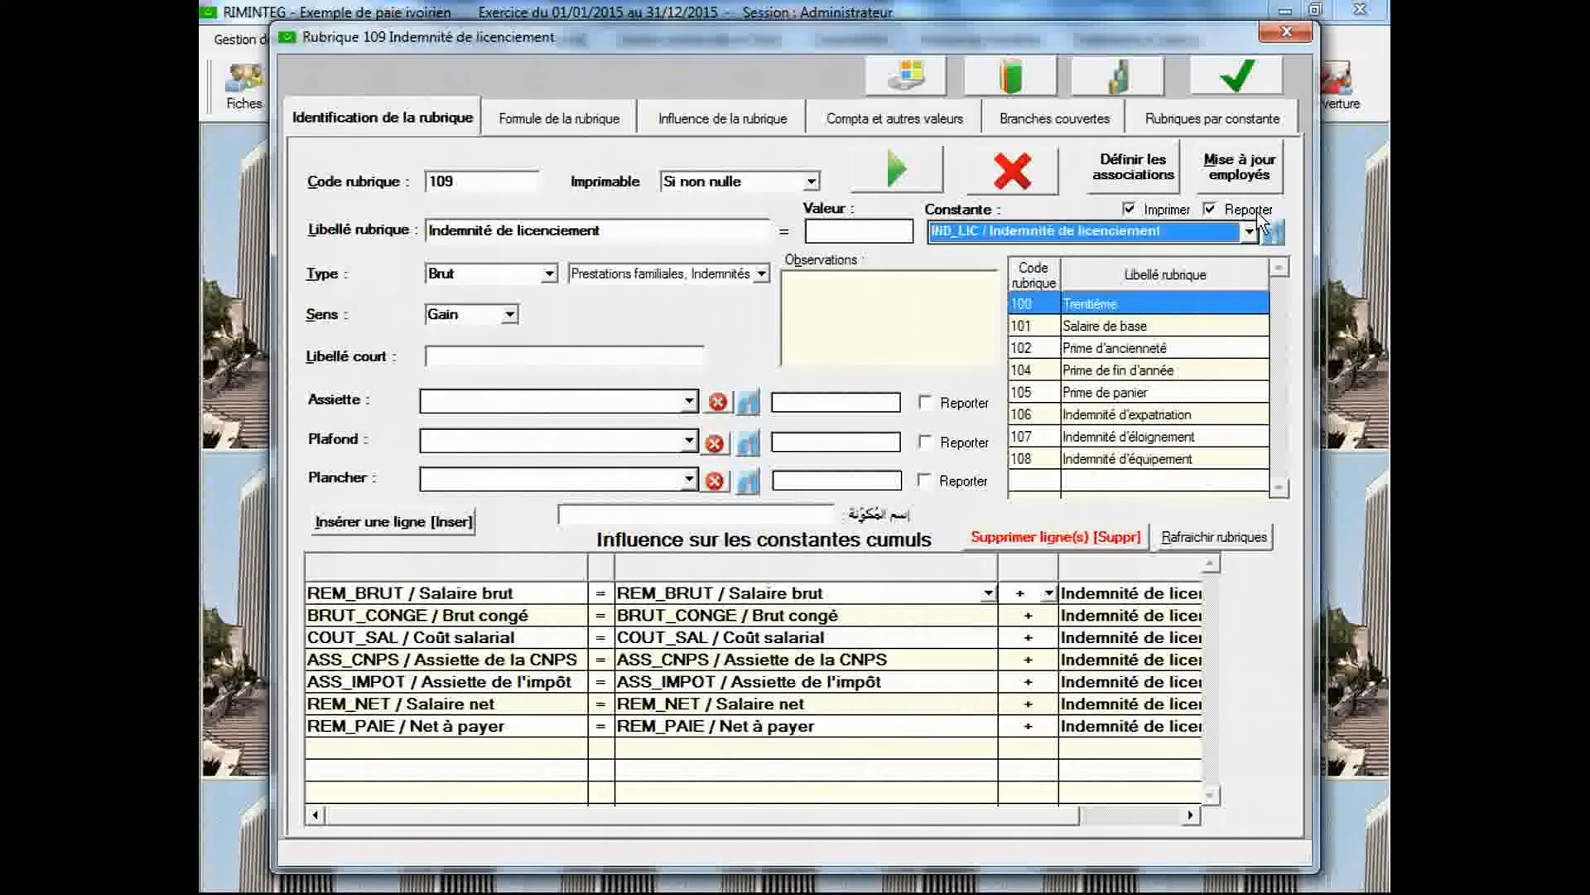
left_click(1234, 78)
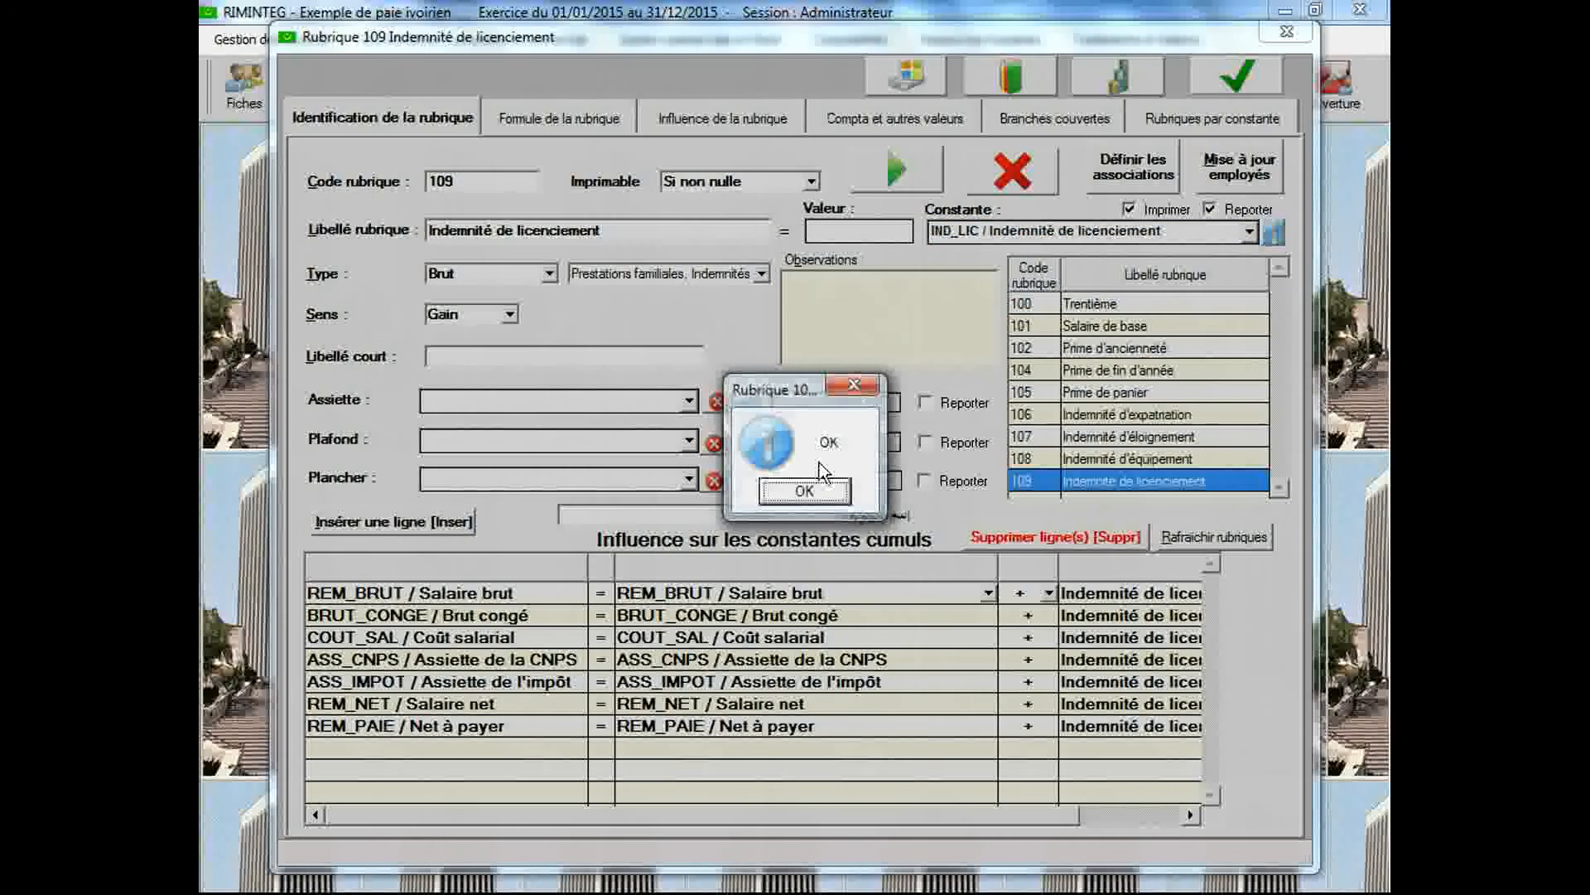
left_click(816, 495)
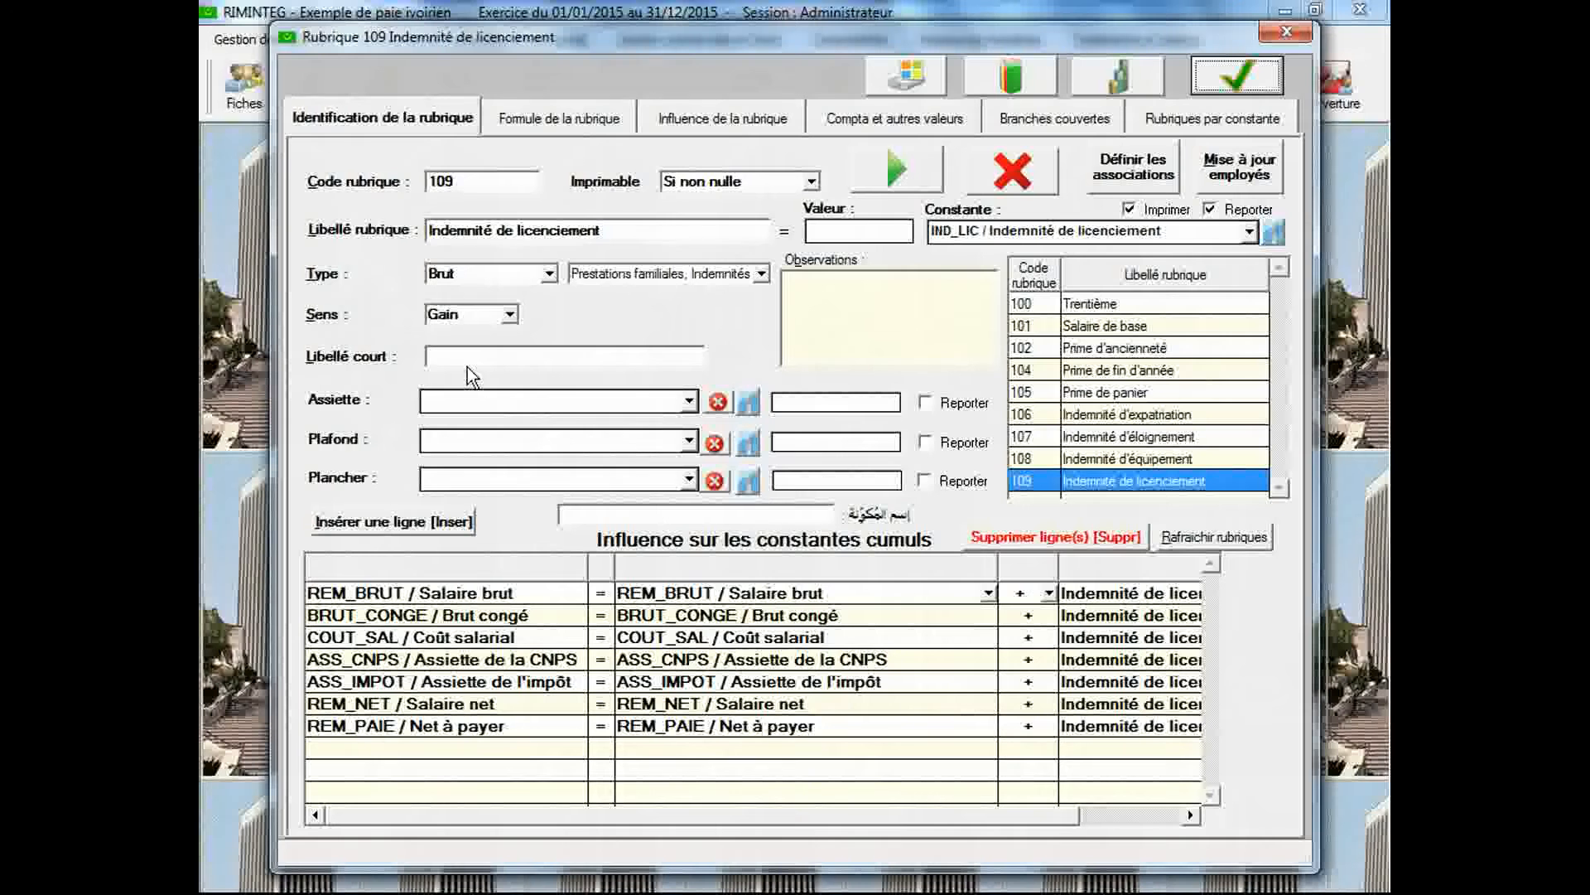
Create pay item 110 with the label "Indemnité de départ à la retraite"
left_click(476, 183)
type("110")
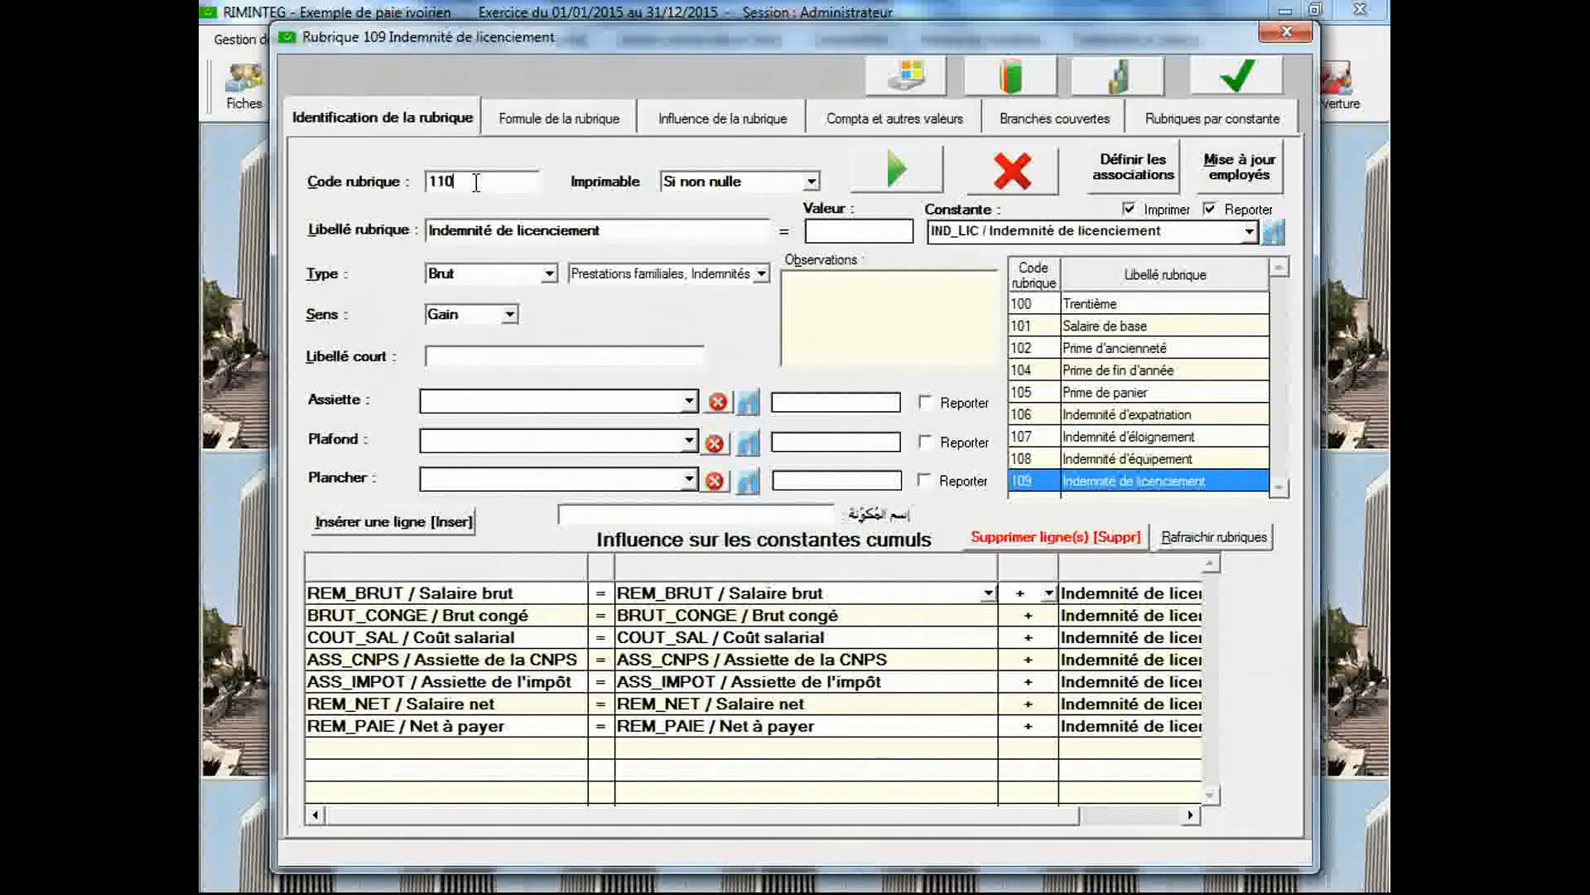
key("Tab")
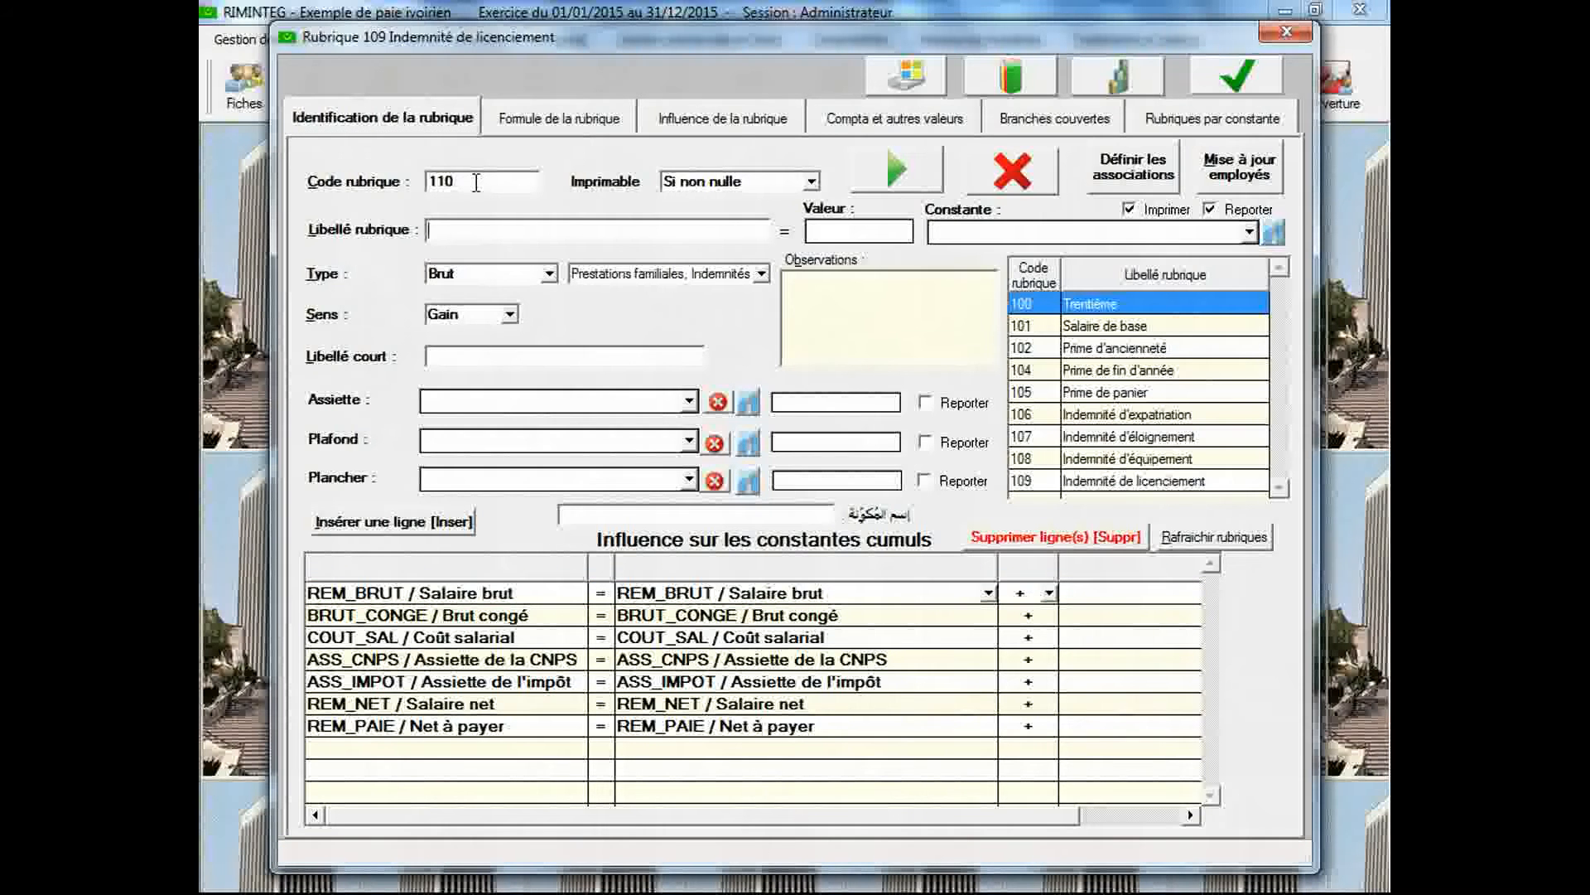
type("Inde")
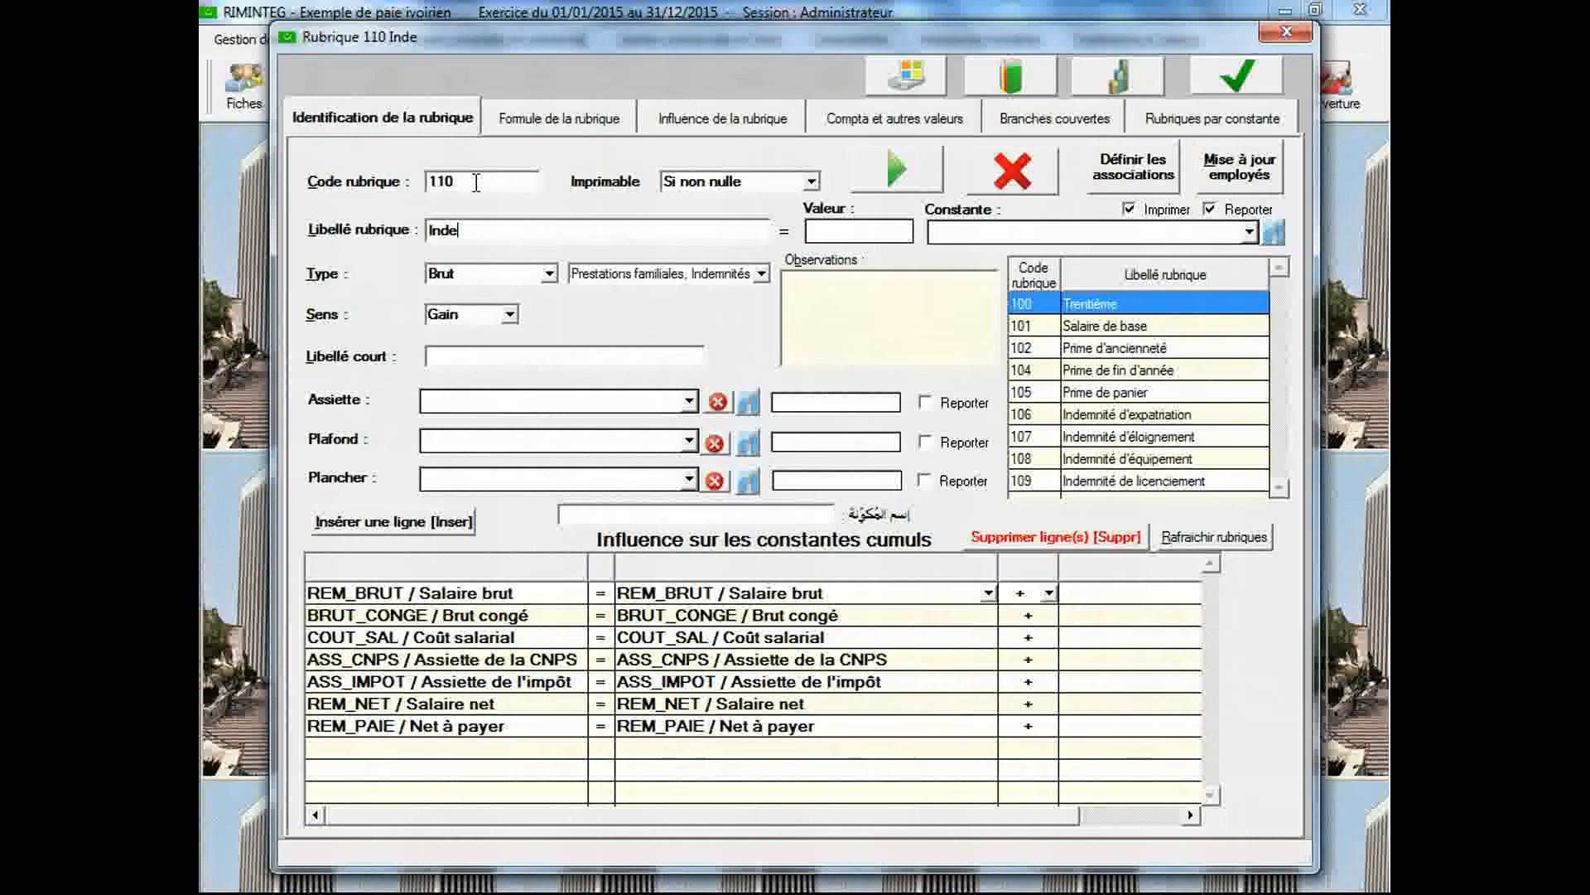
type("mnité ")
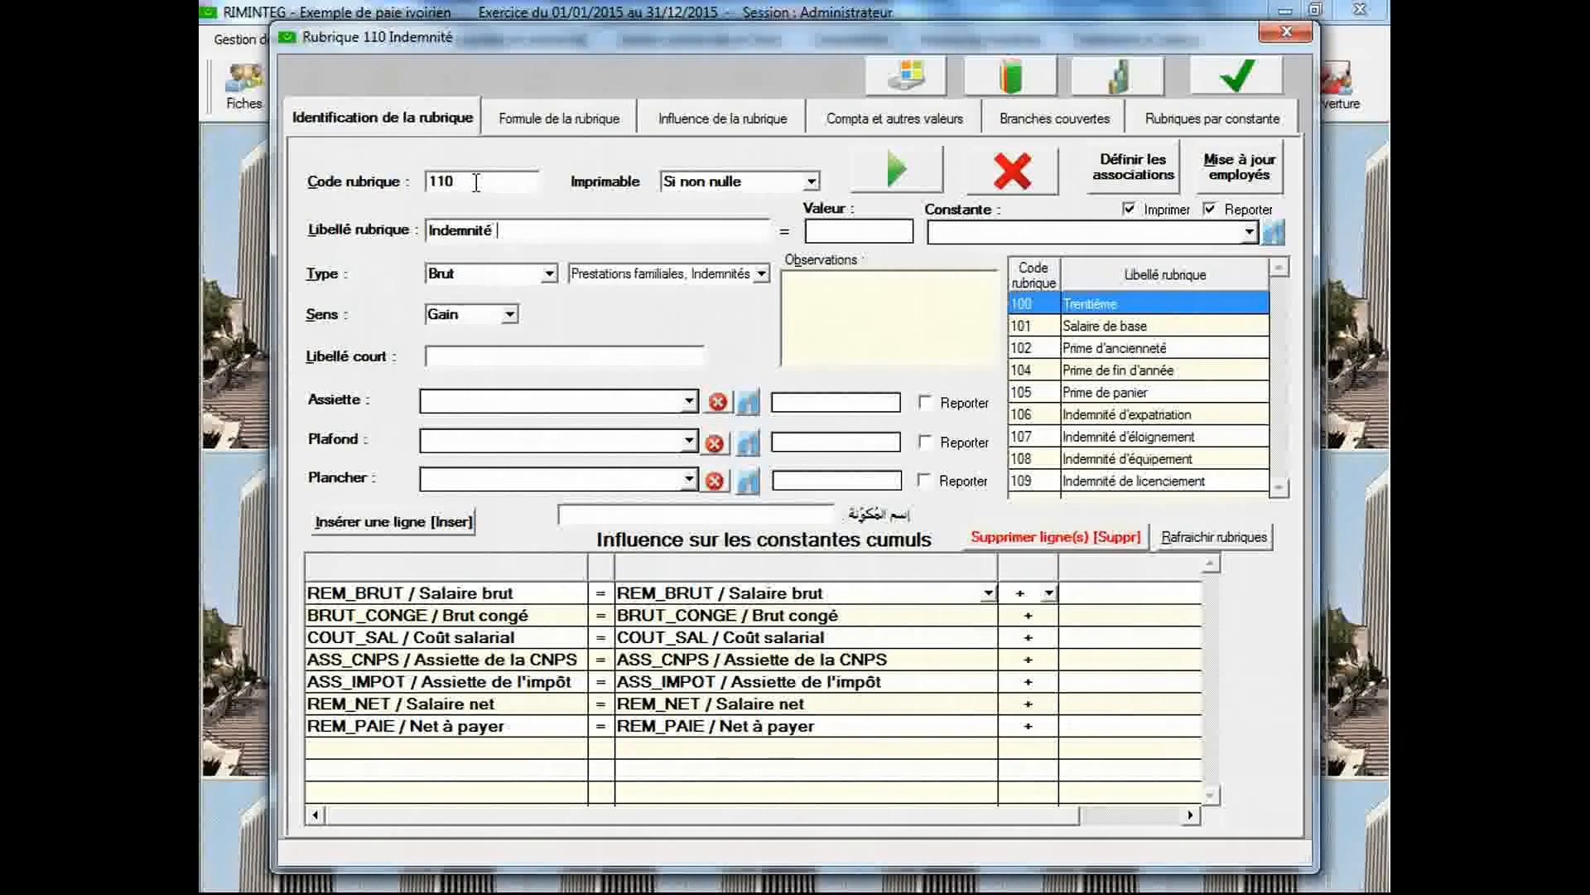
type("de dép")
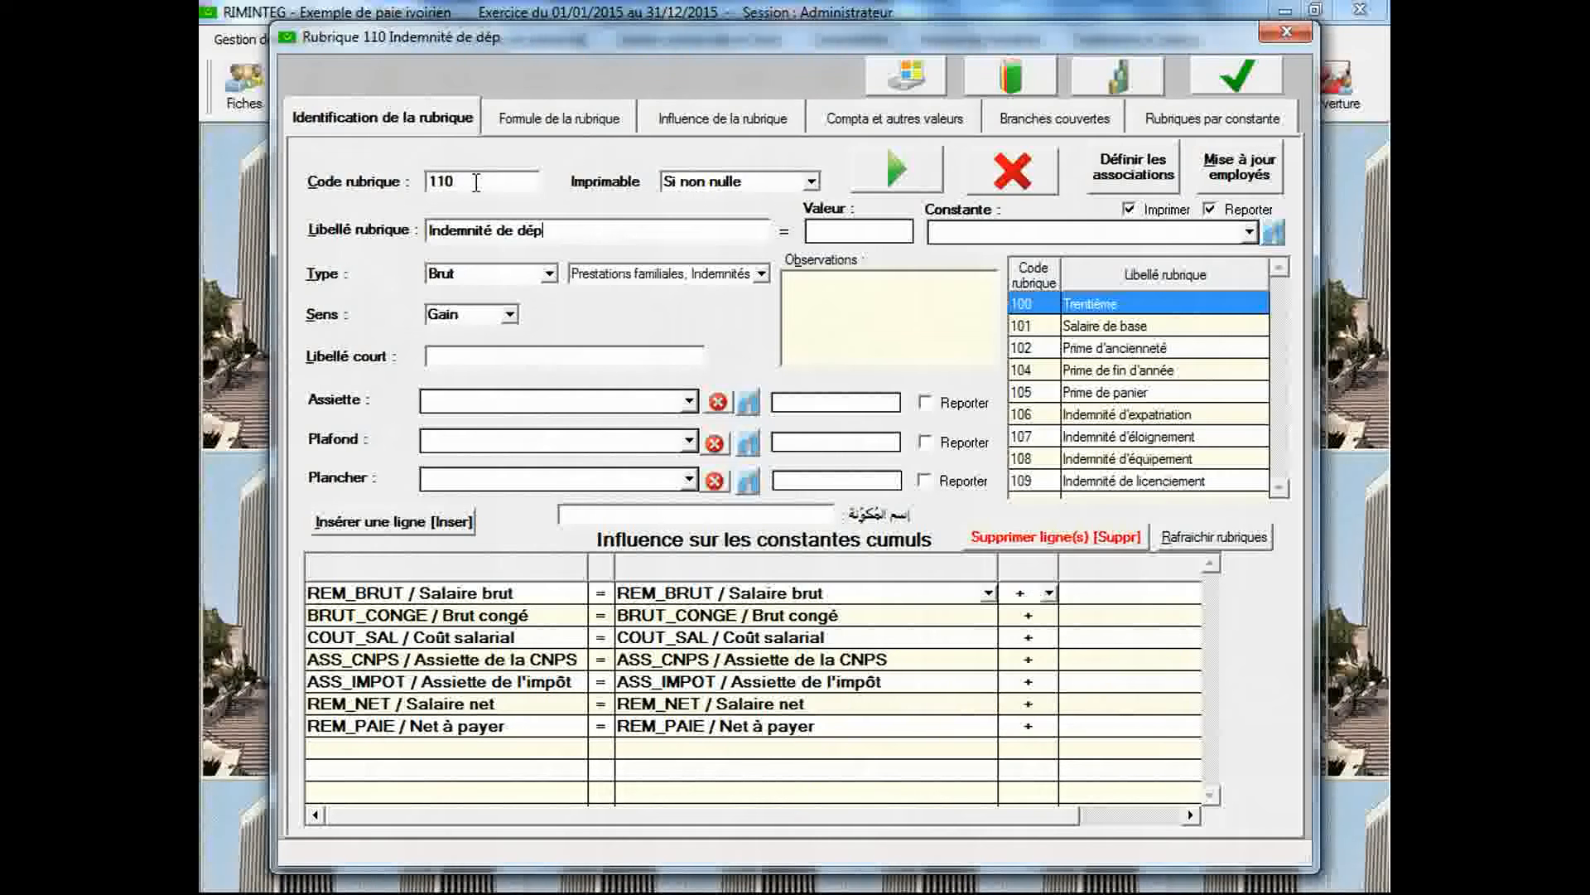
type("art à l")
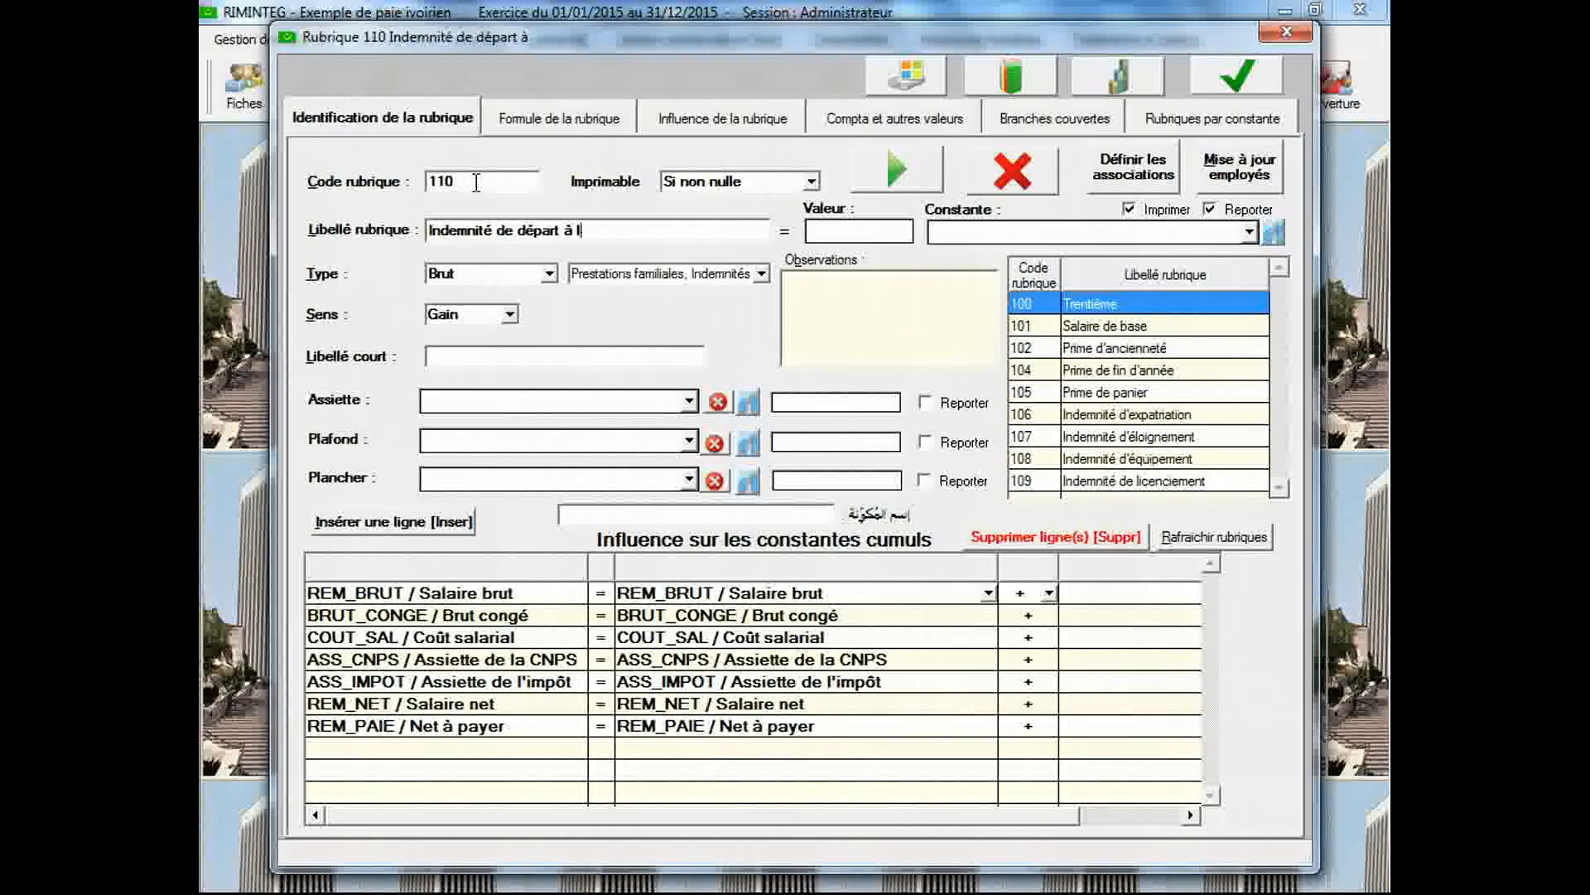
type("a ")
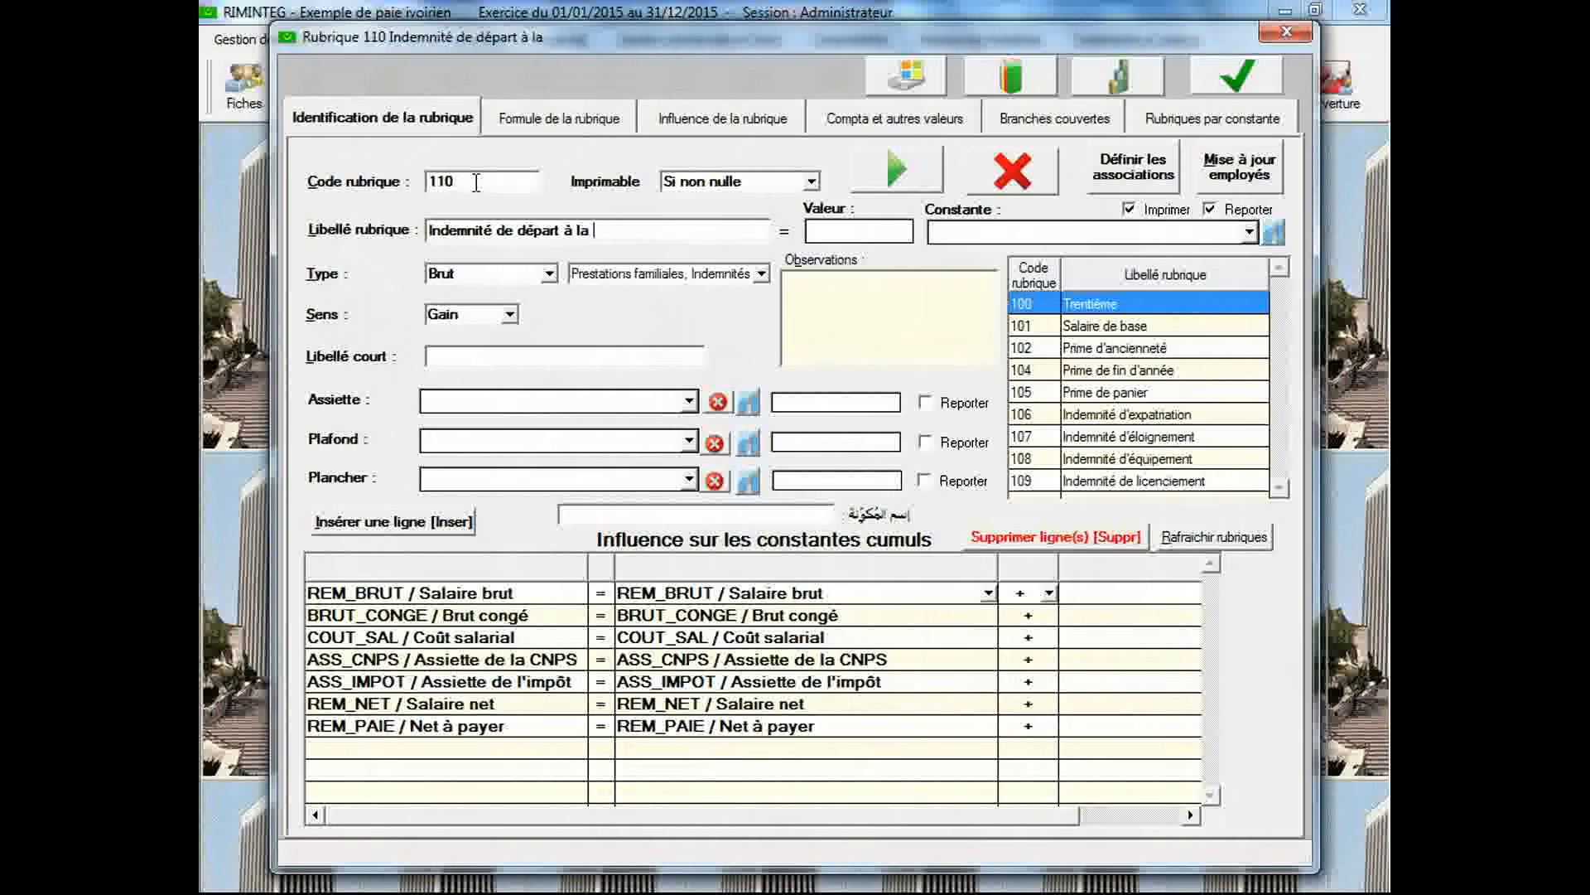
type("retraite")
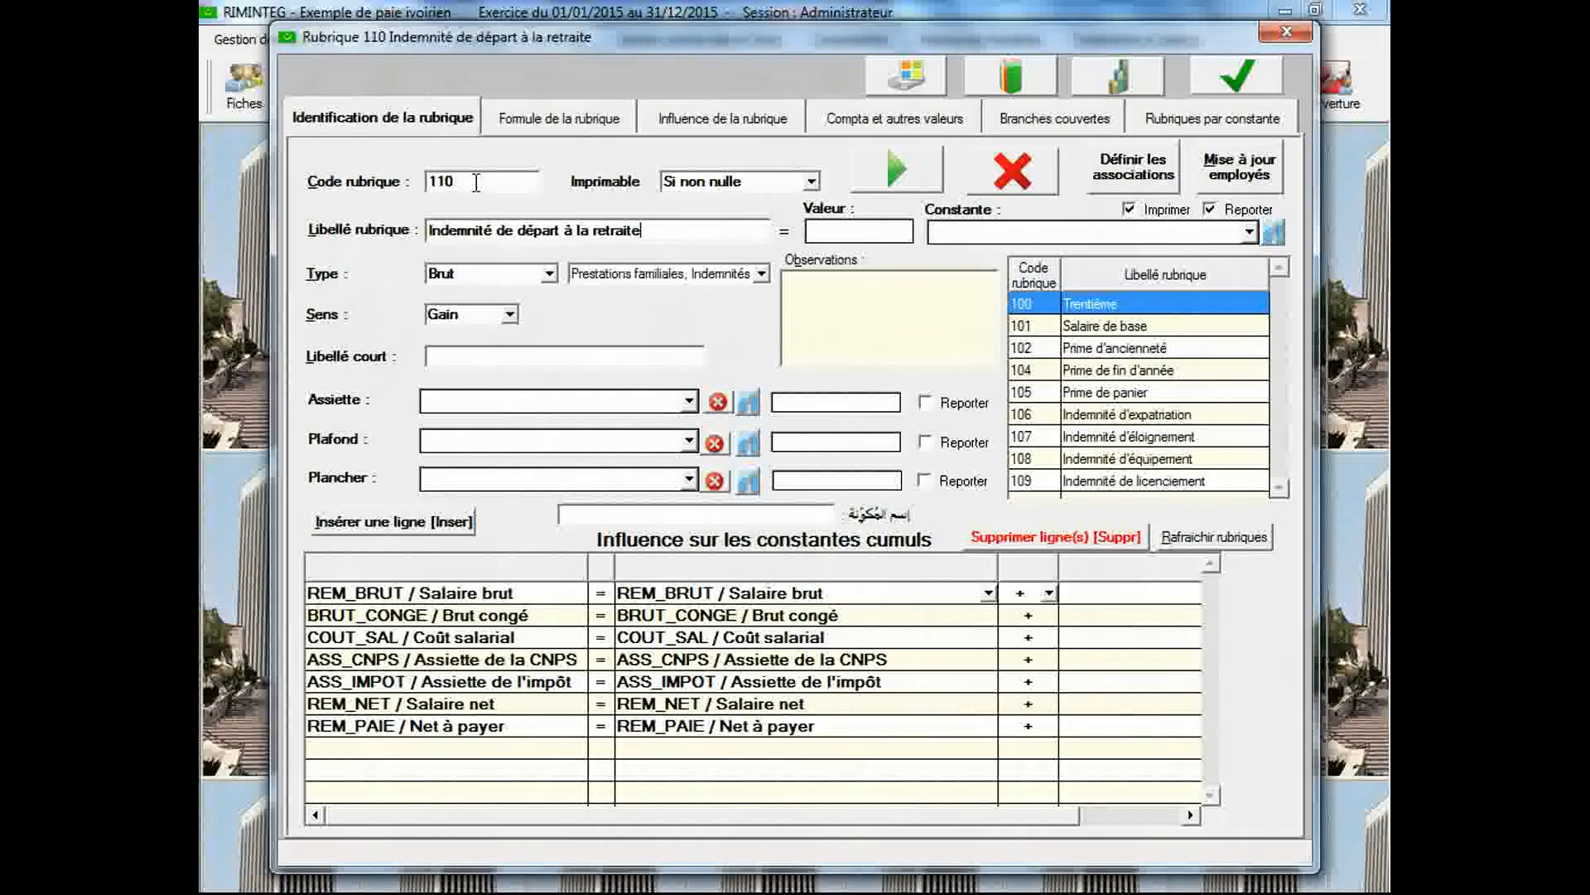
key("Tab")
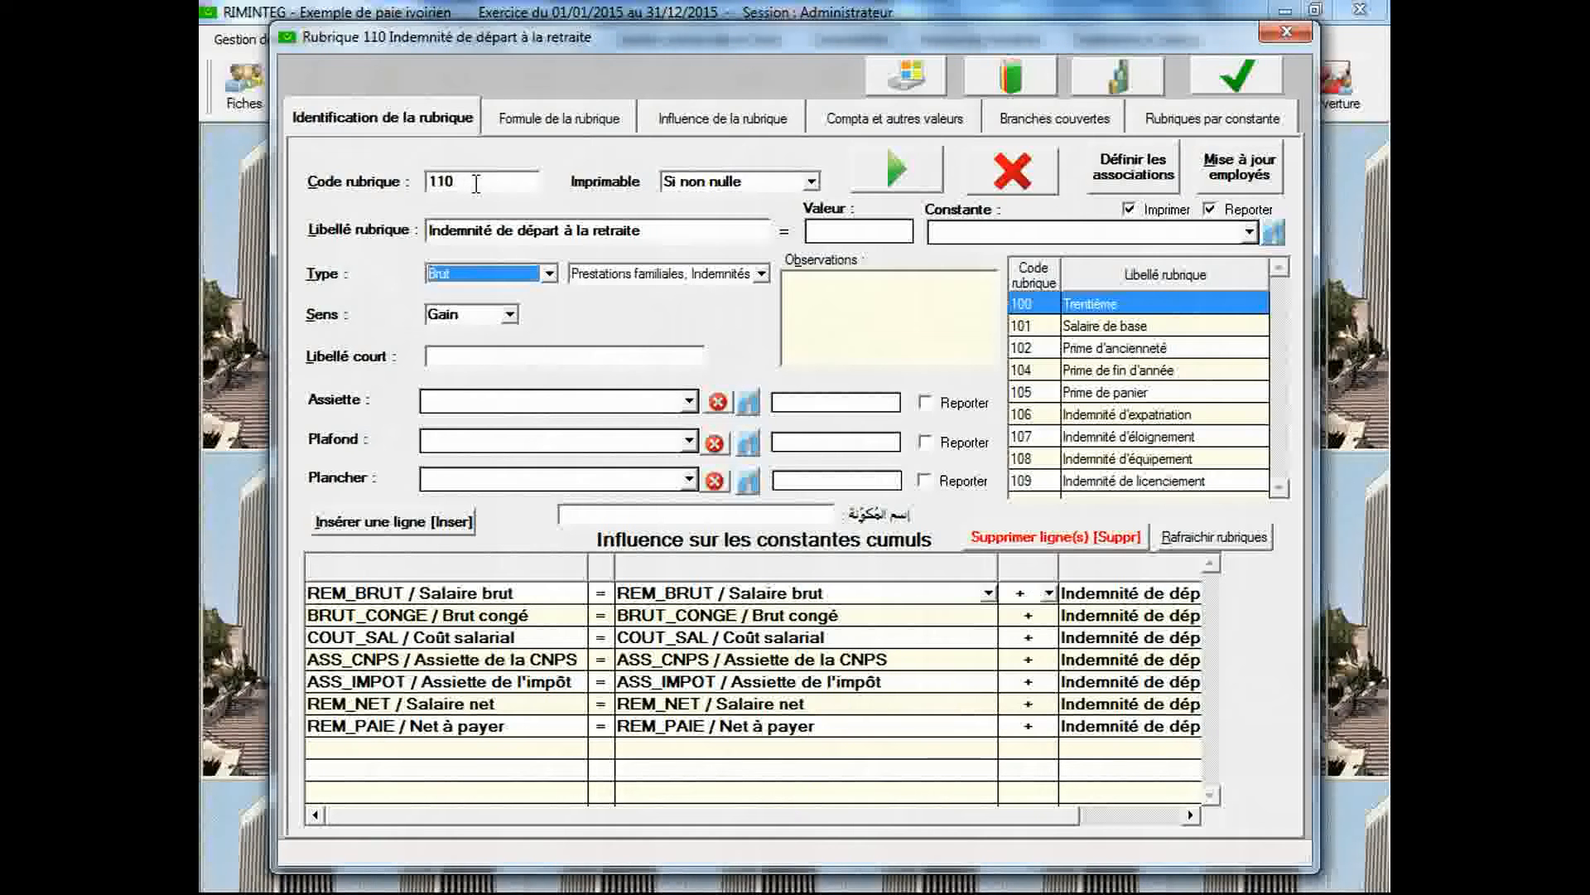
Open the constants declaration and consult the legal text "Prime de départ à la retraite (Côte d'Ivoire)"
left_click(1105, 73)
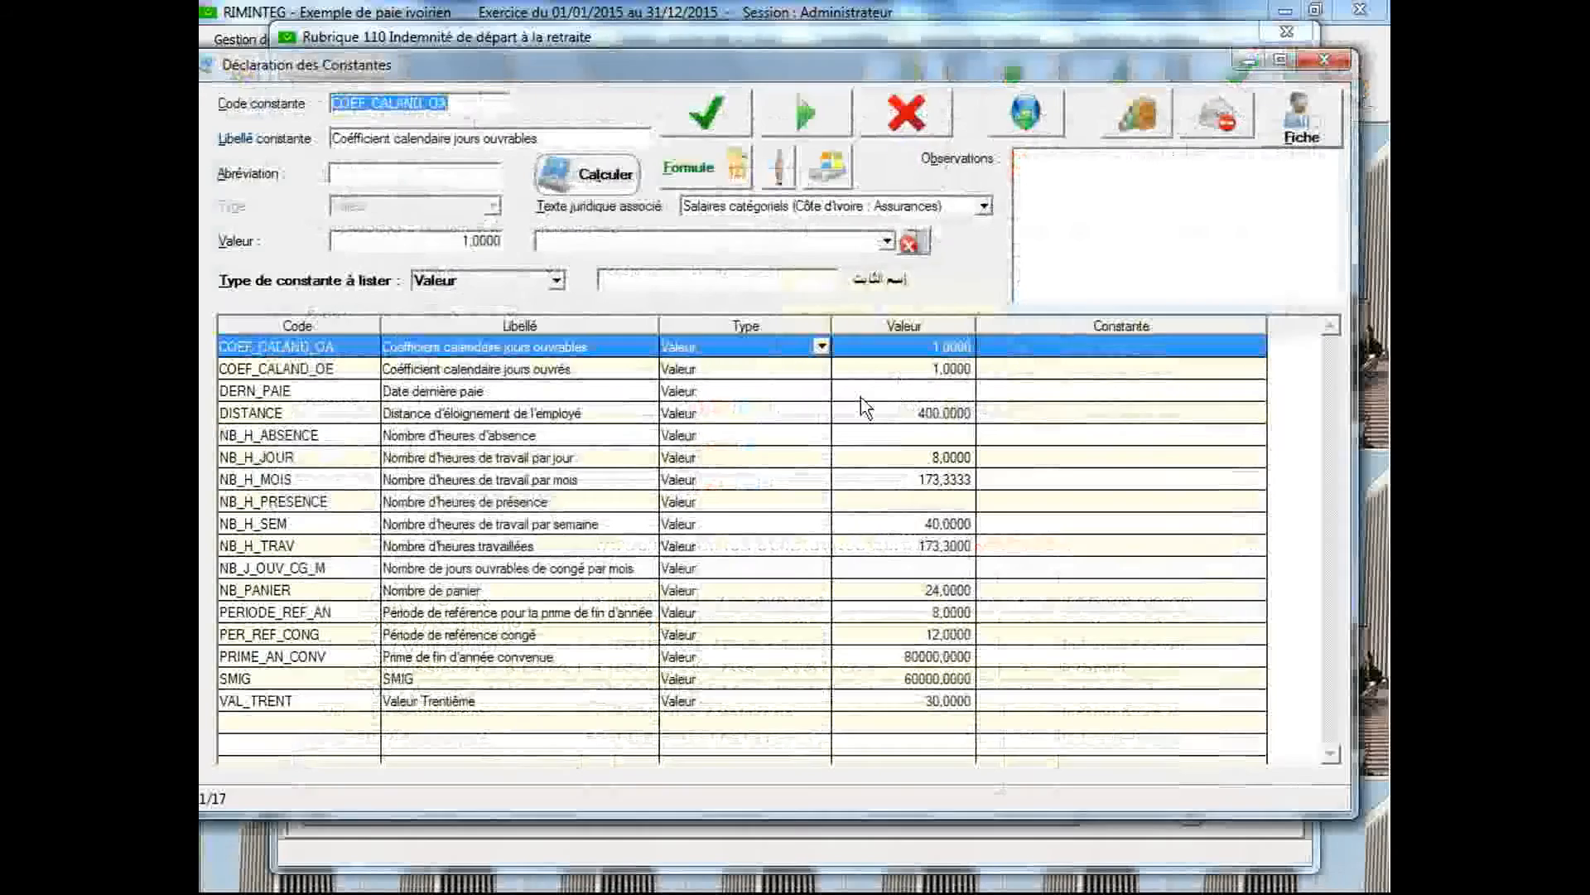
left_click(853, 207)
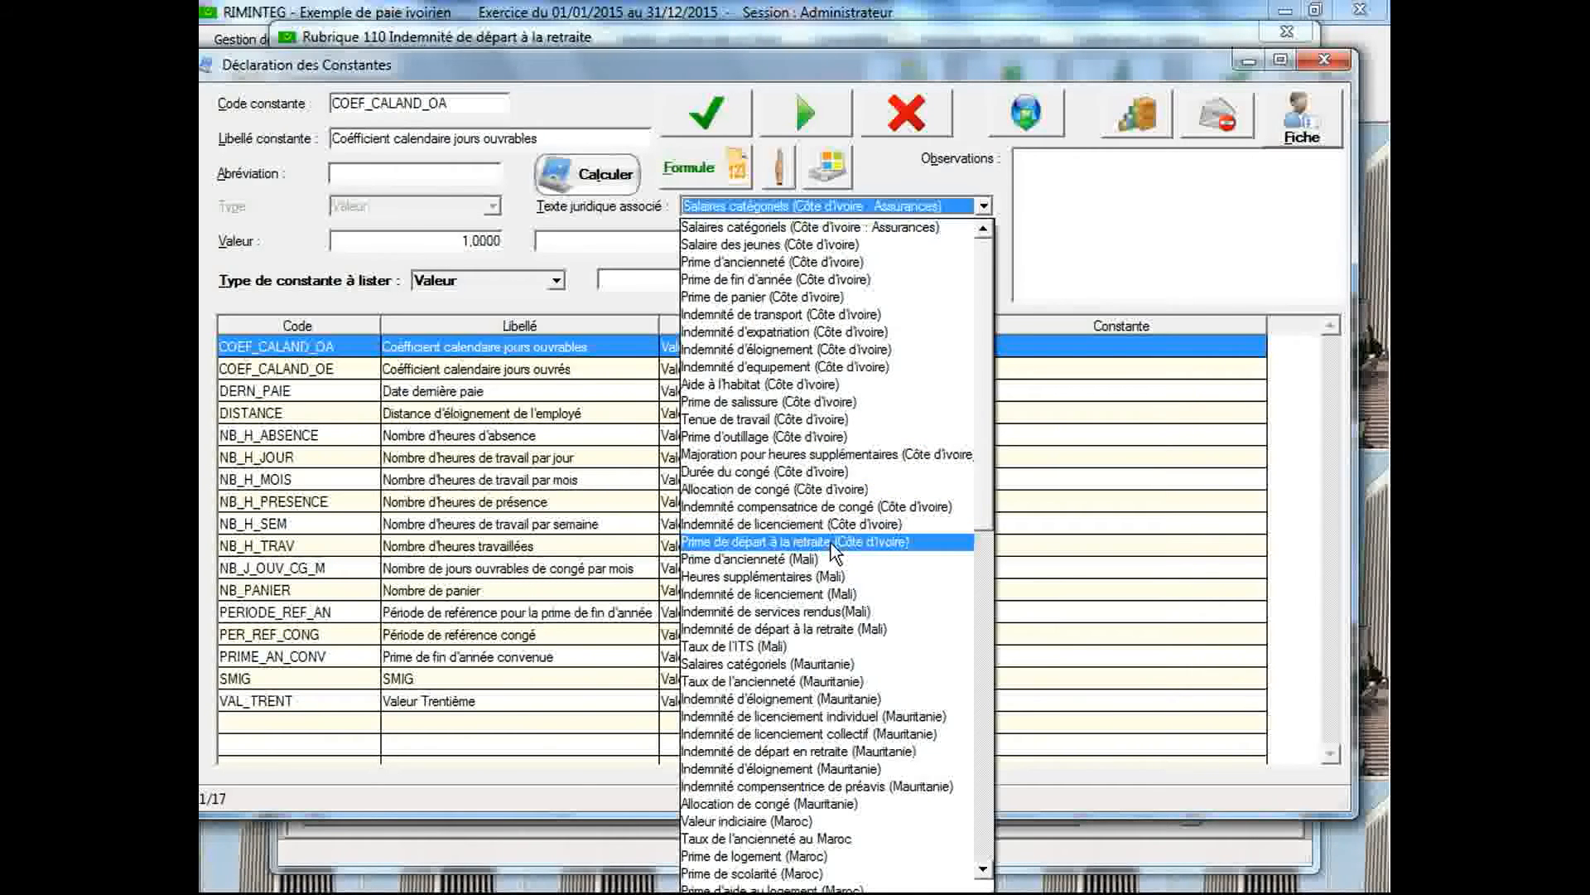
left_click(832, 543)
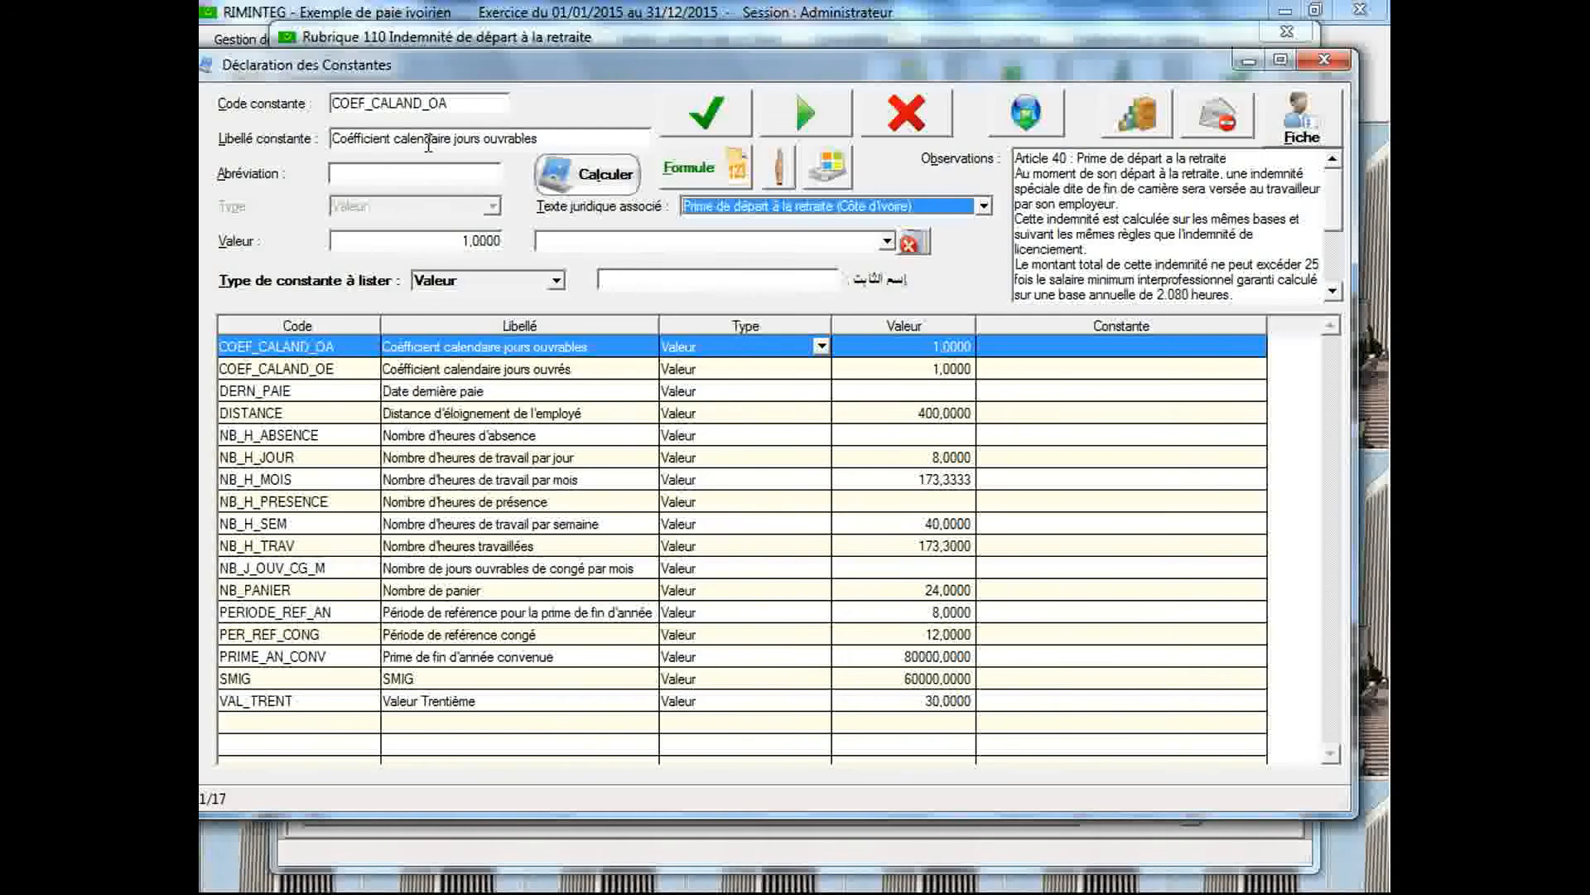
Start a new constant with the code PRIME_RET_LIM
left_click(447, 109)
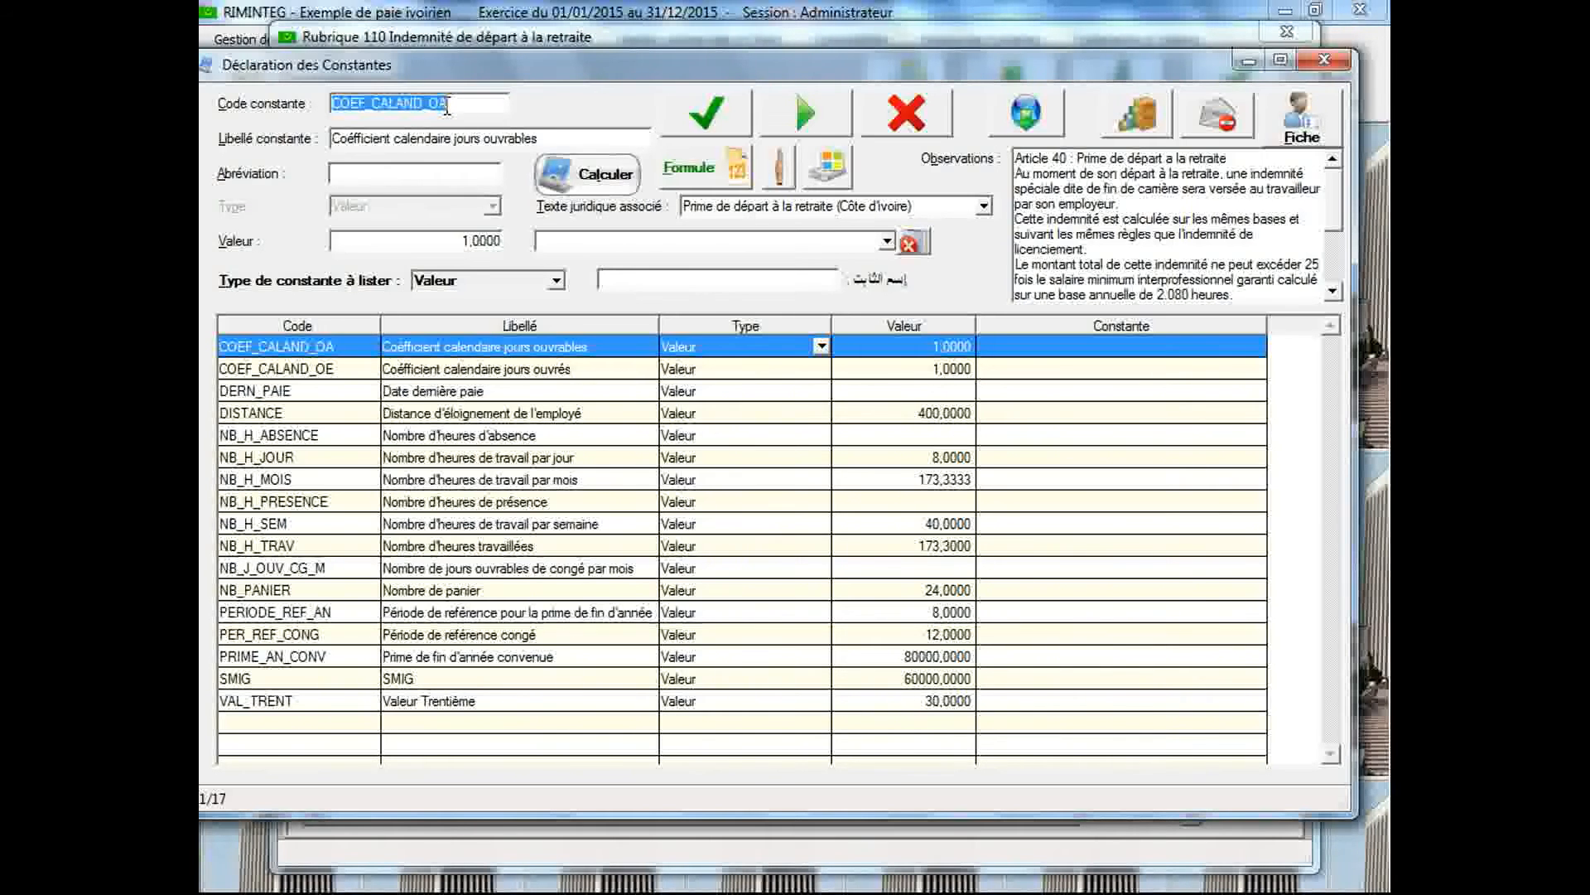
type("PR")
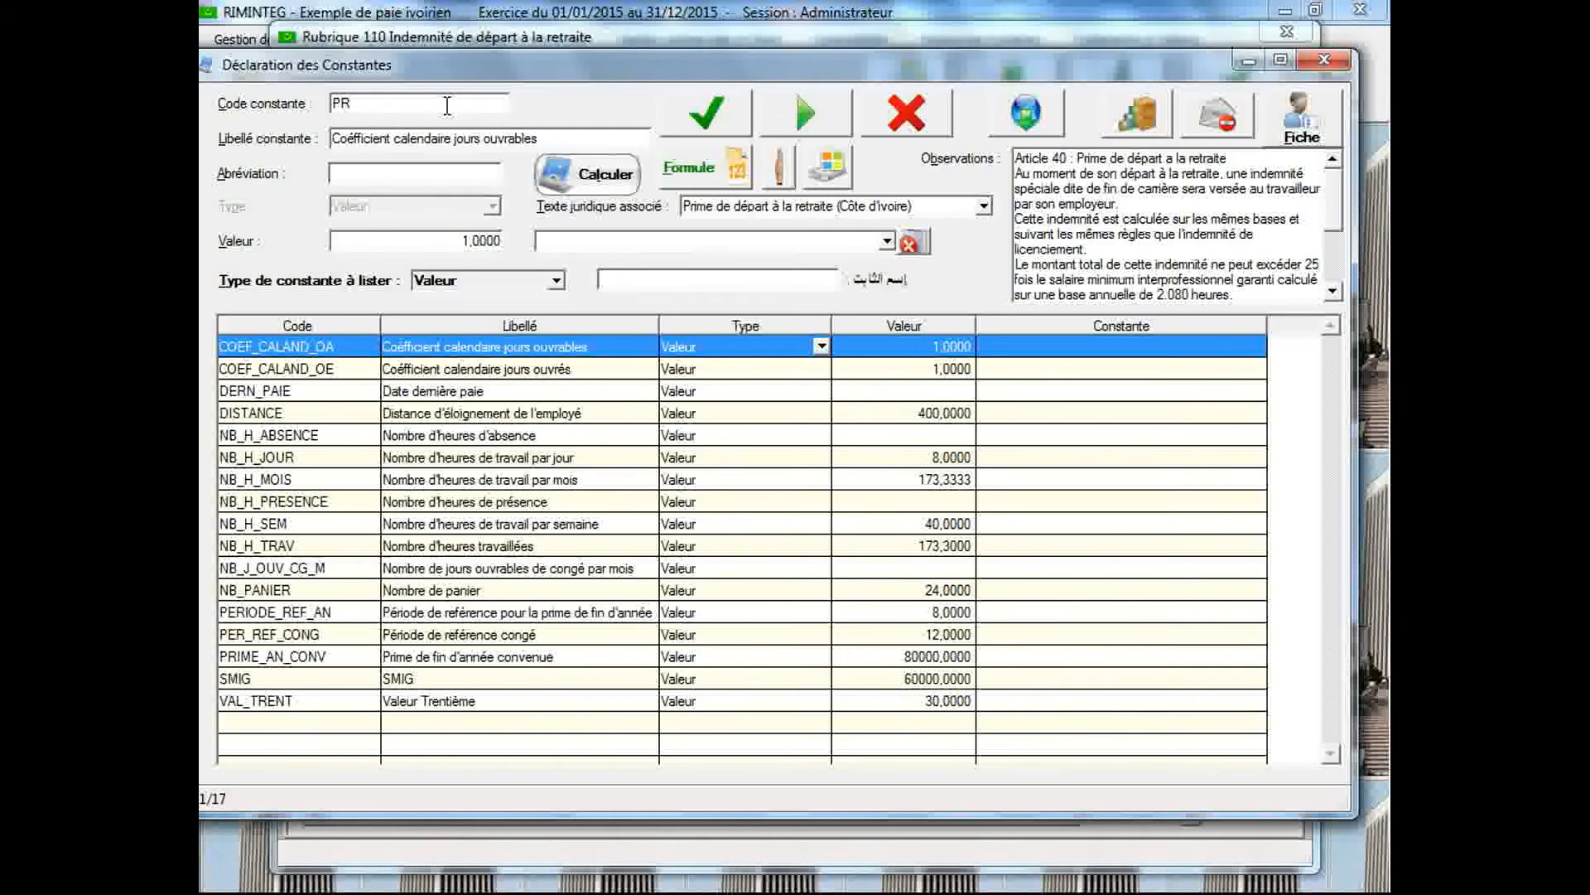
type("IM")
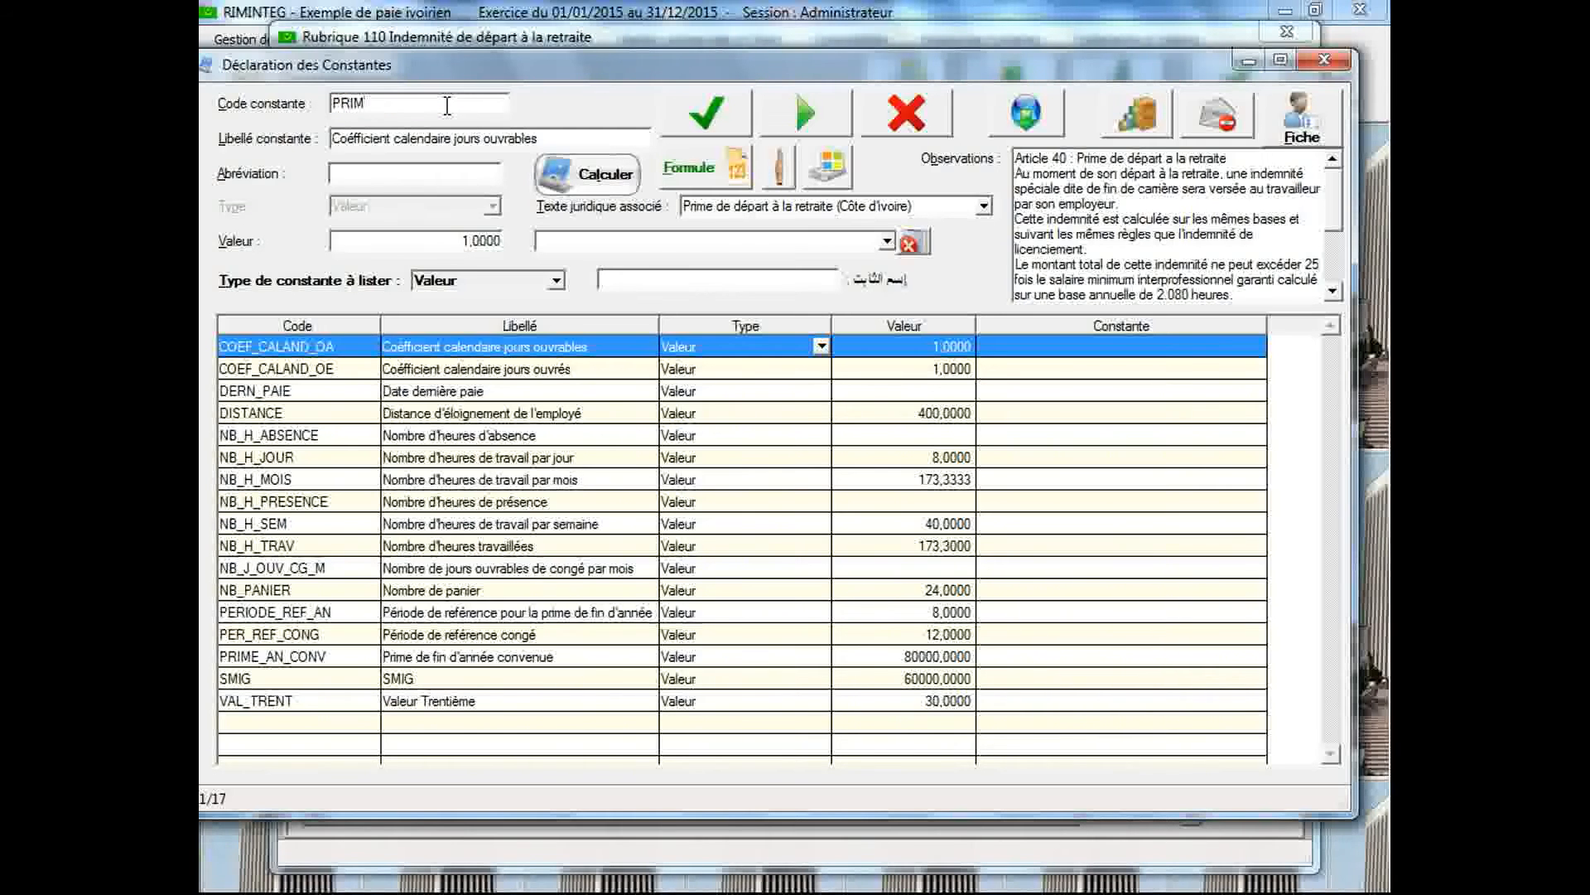
type("E")
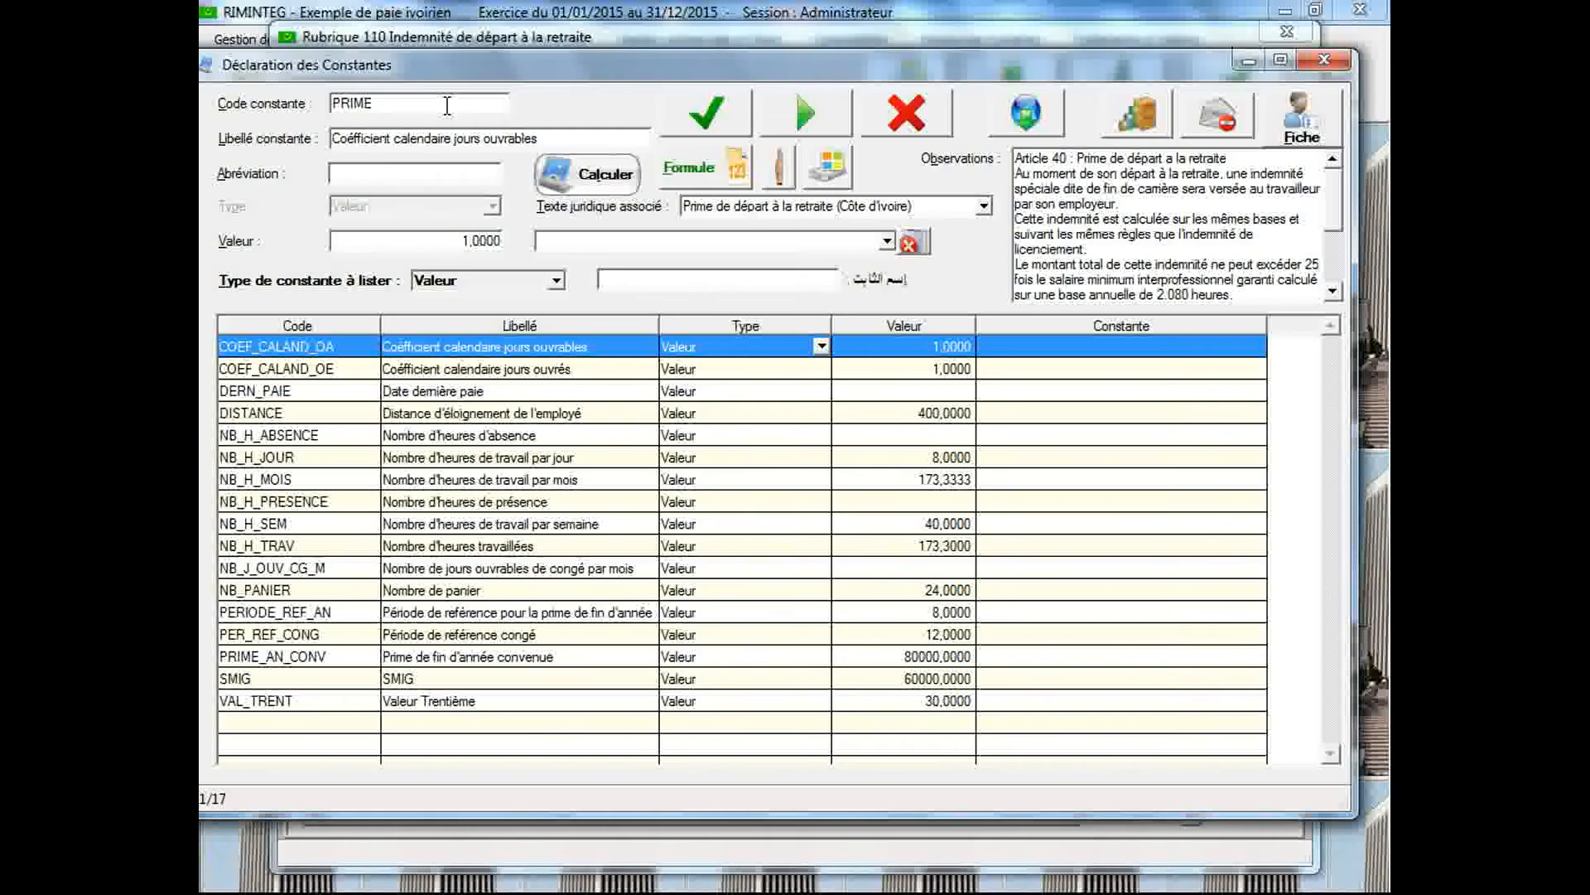
type("_RET_LIM")
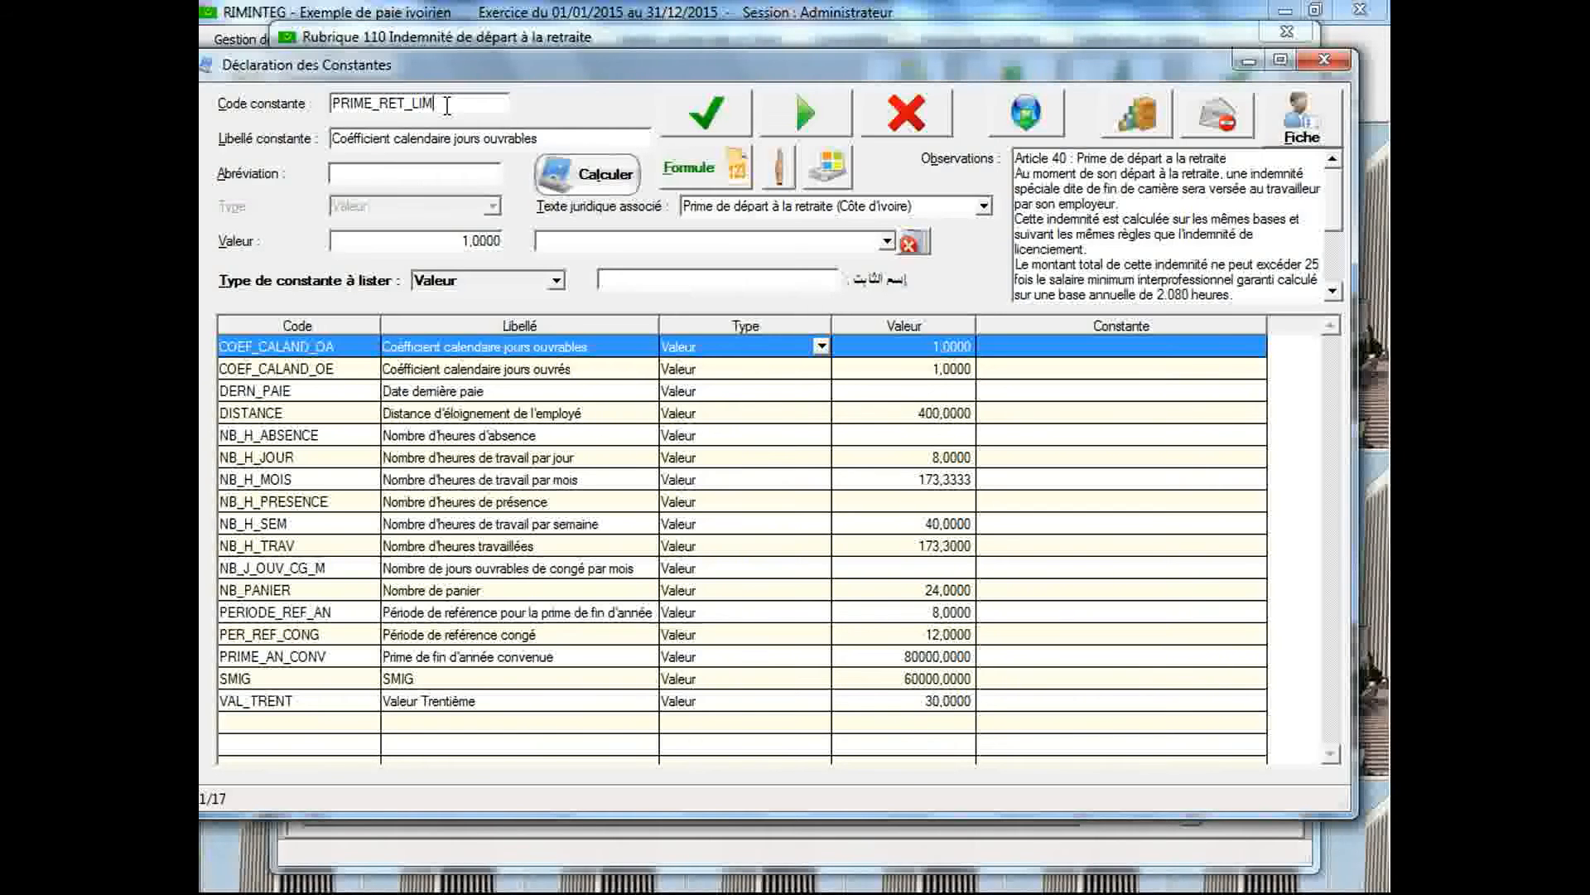
key("Tab")
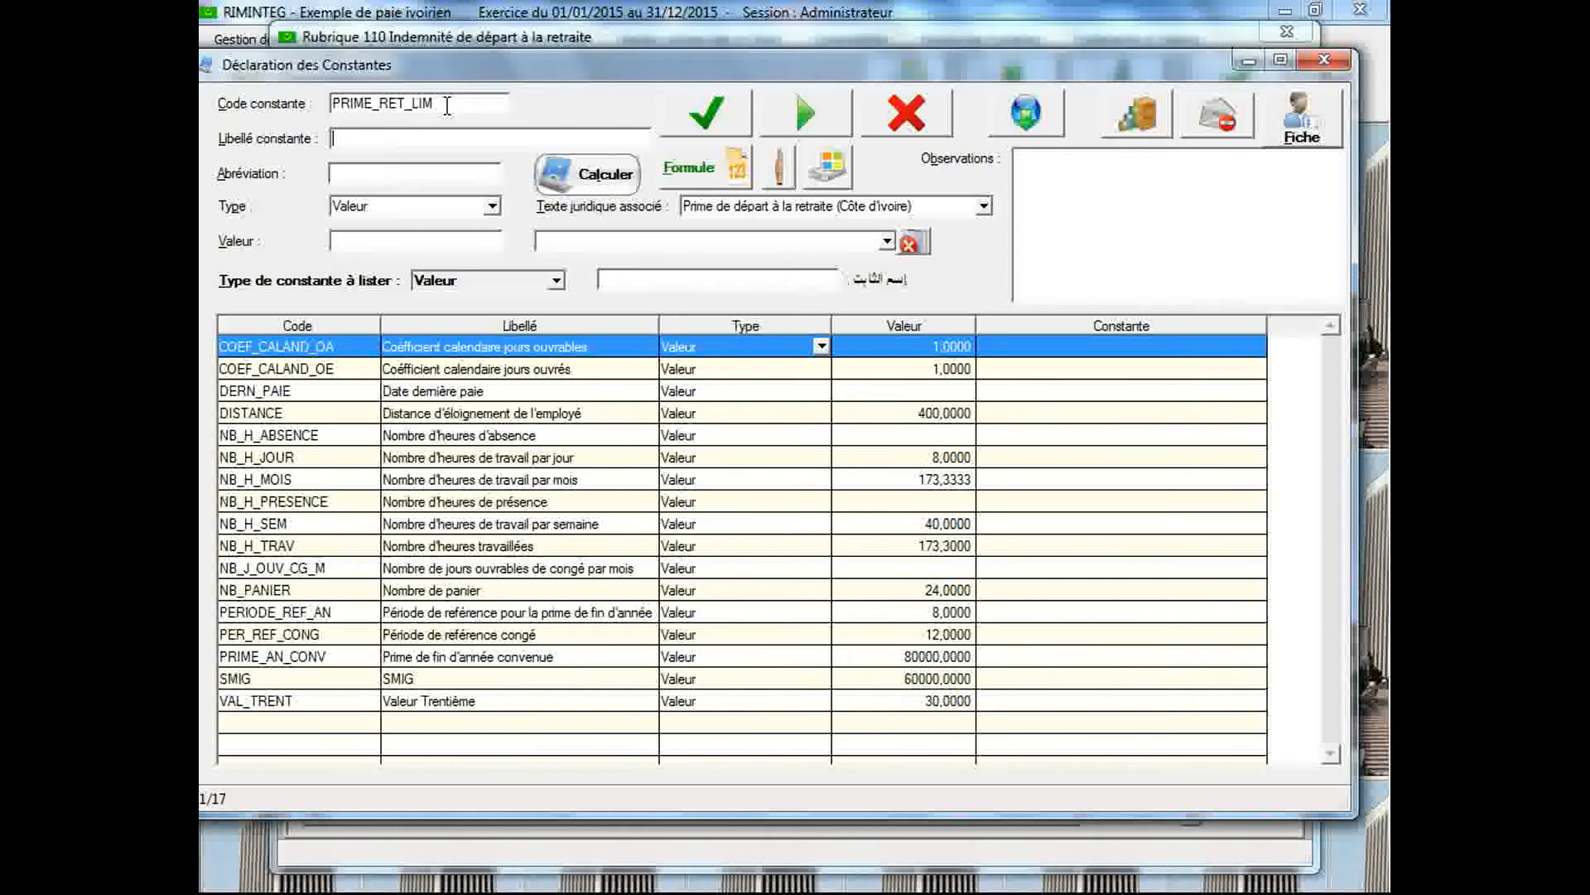
Label the new constant "Prime de départ à la retraite maximale"
type("Prim")
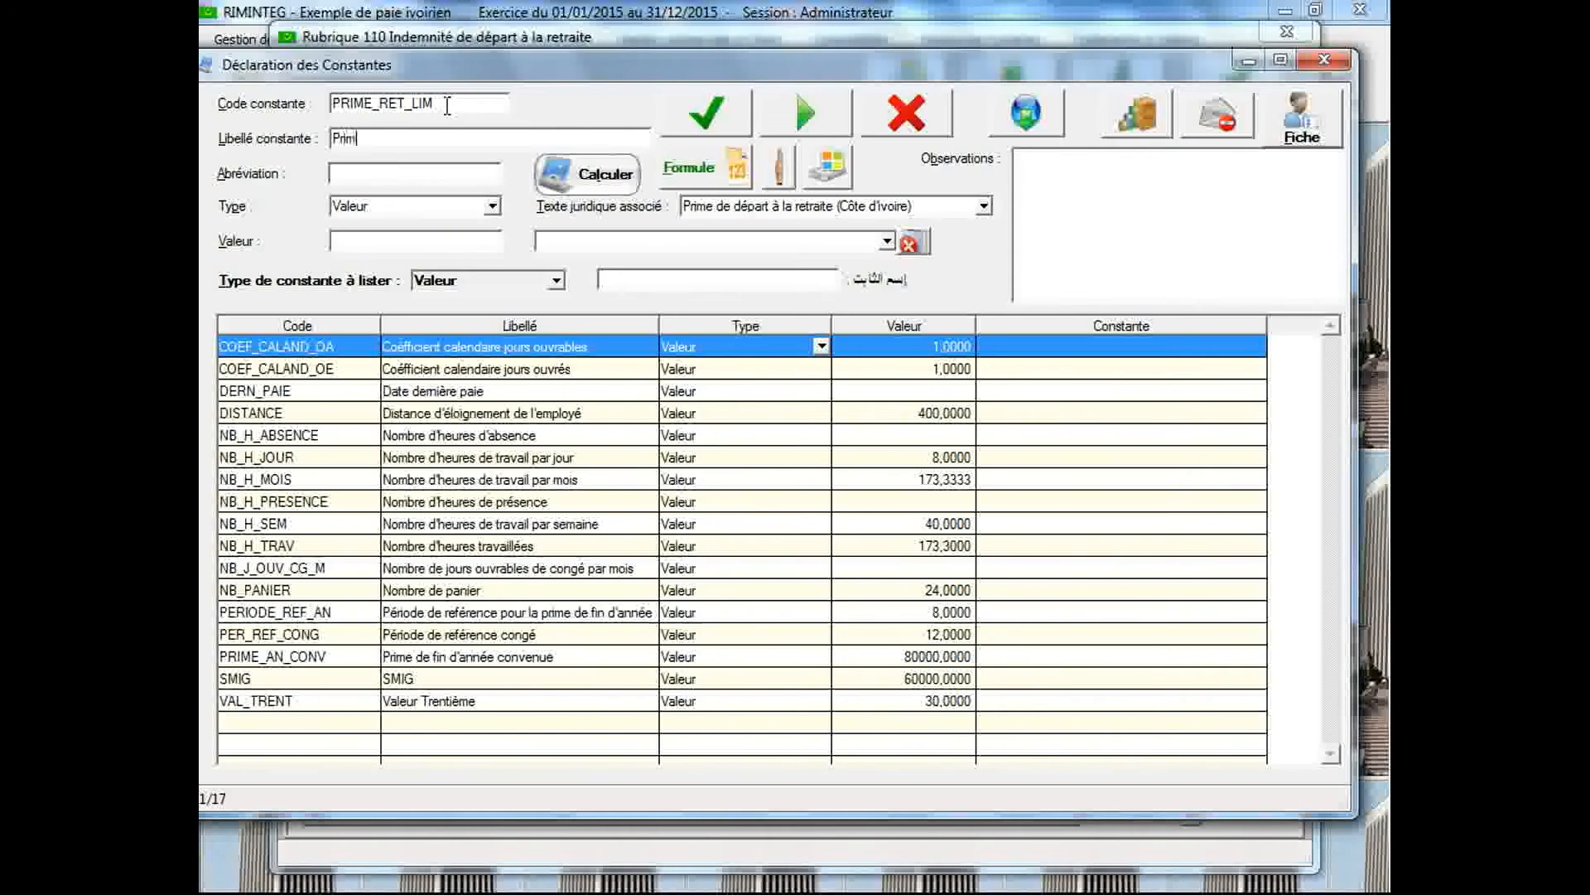
type("e de d")
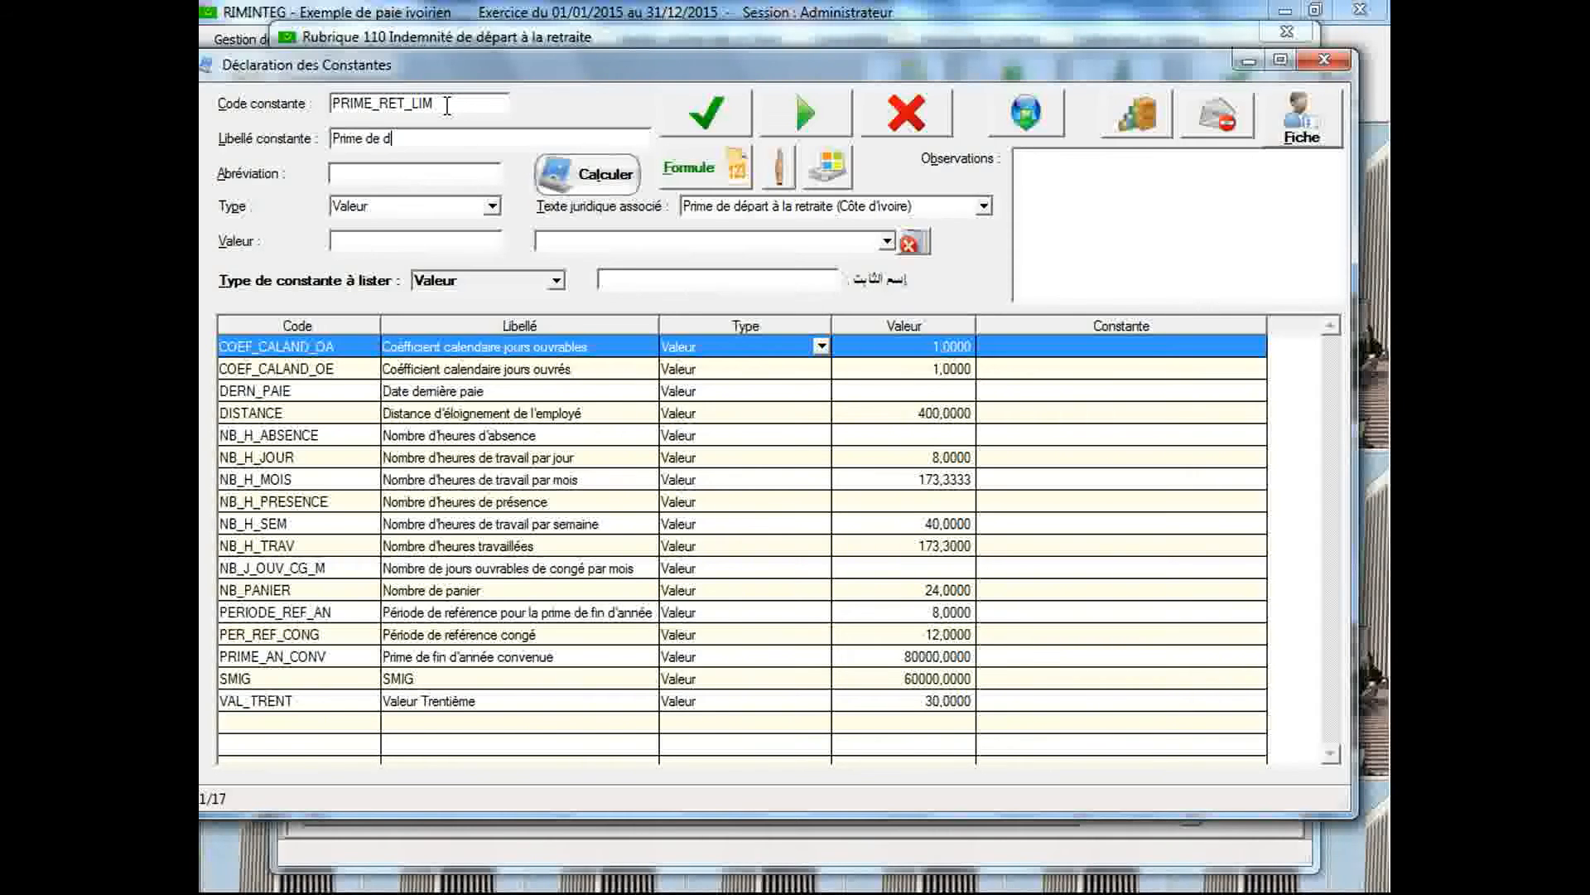
type("épart à la retrait")
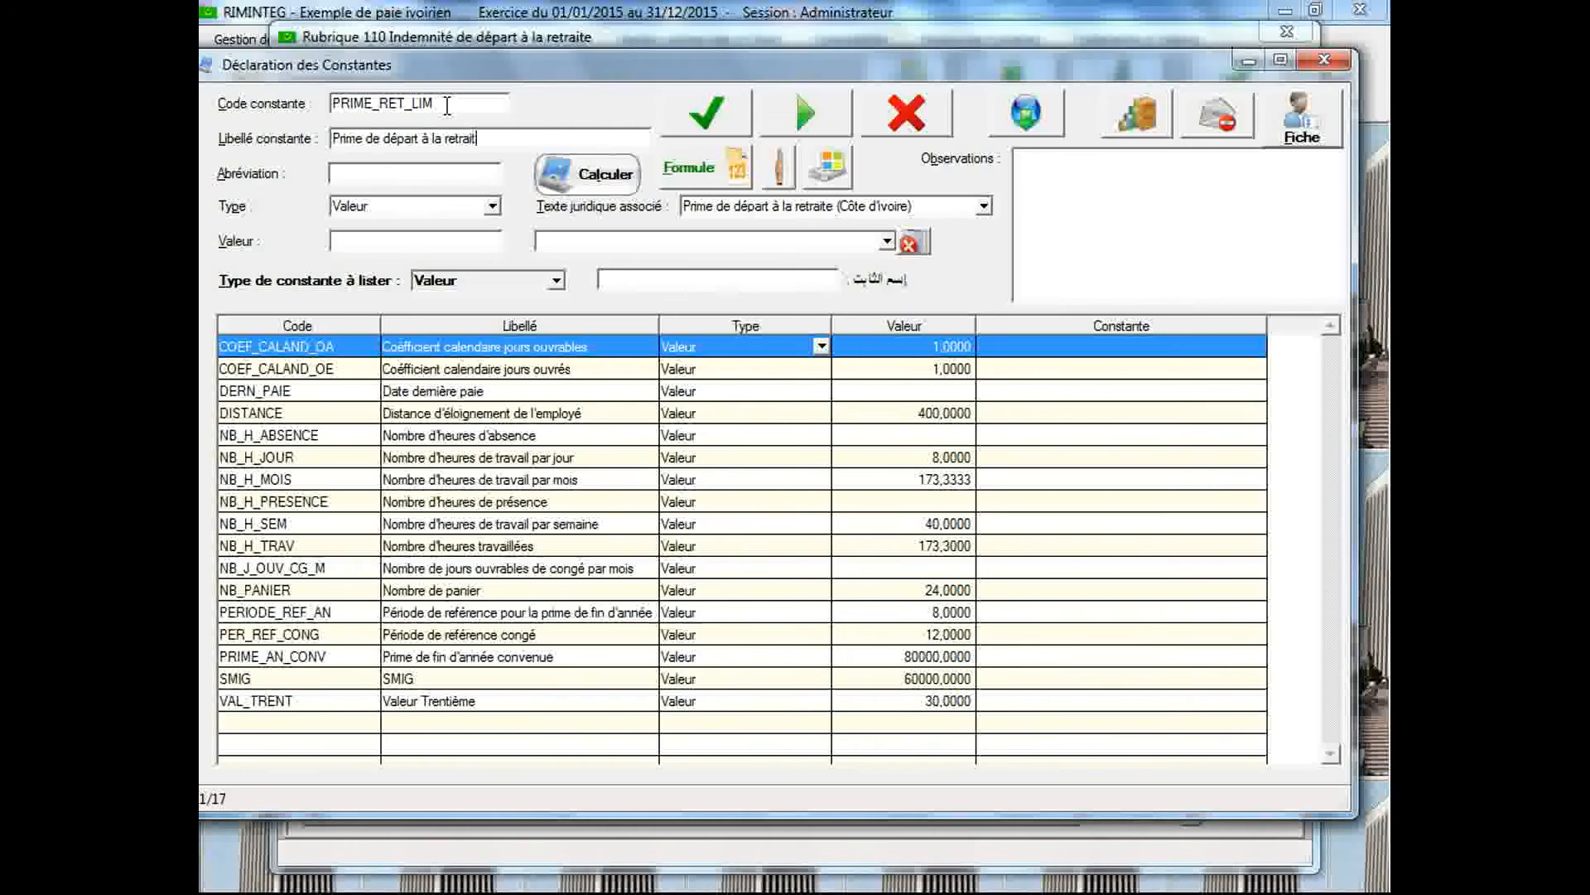
type("e m")
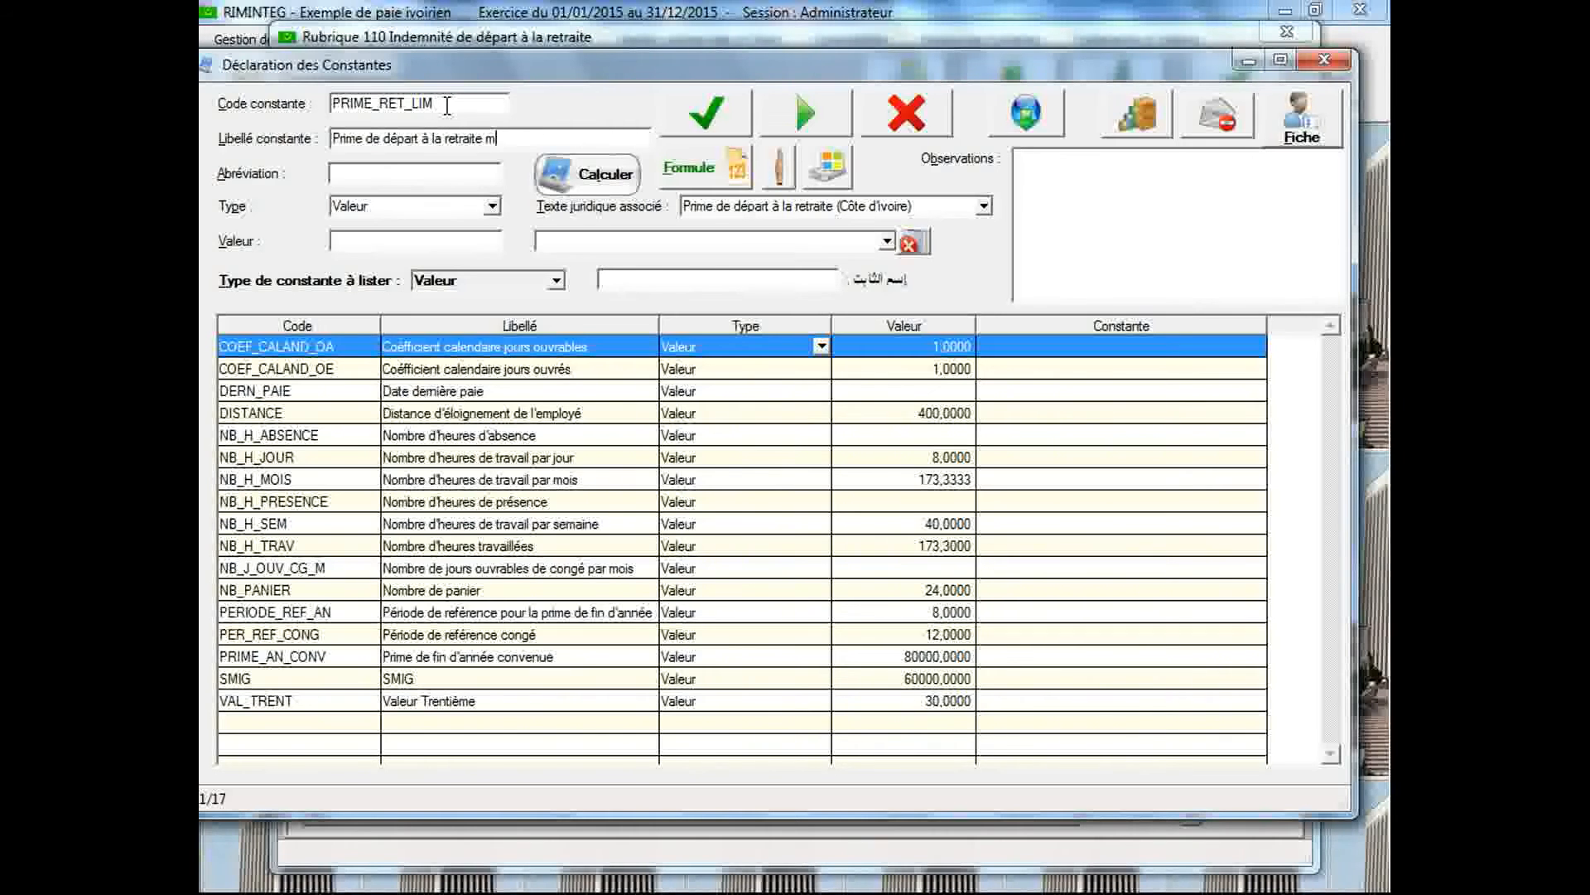
type("axim")
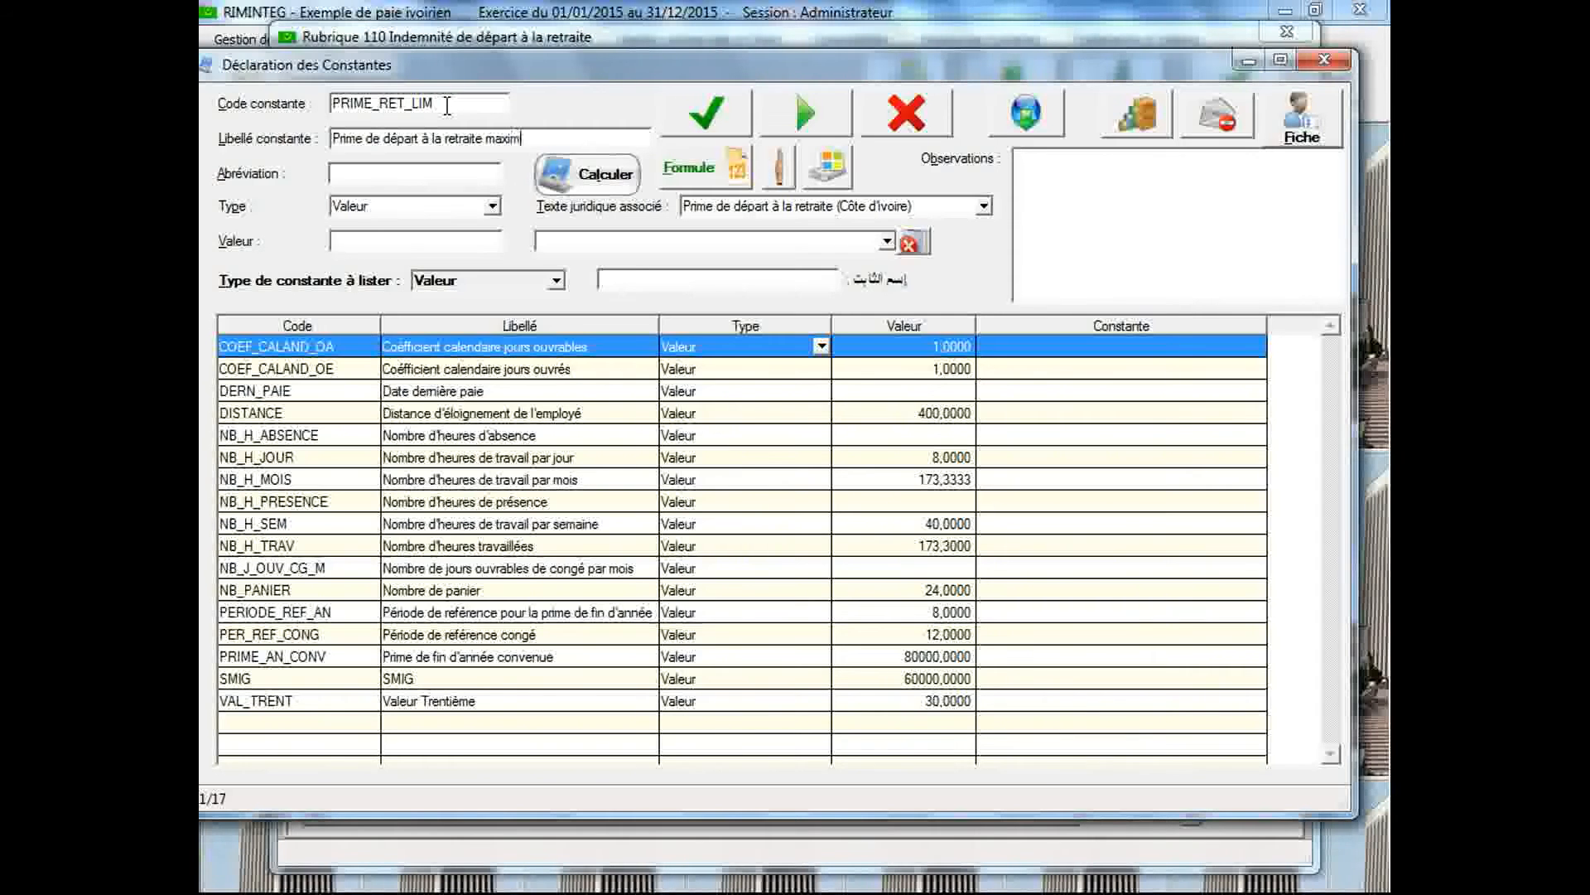
type("ale")
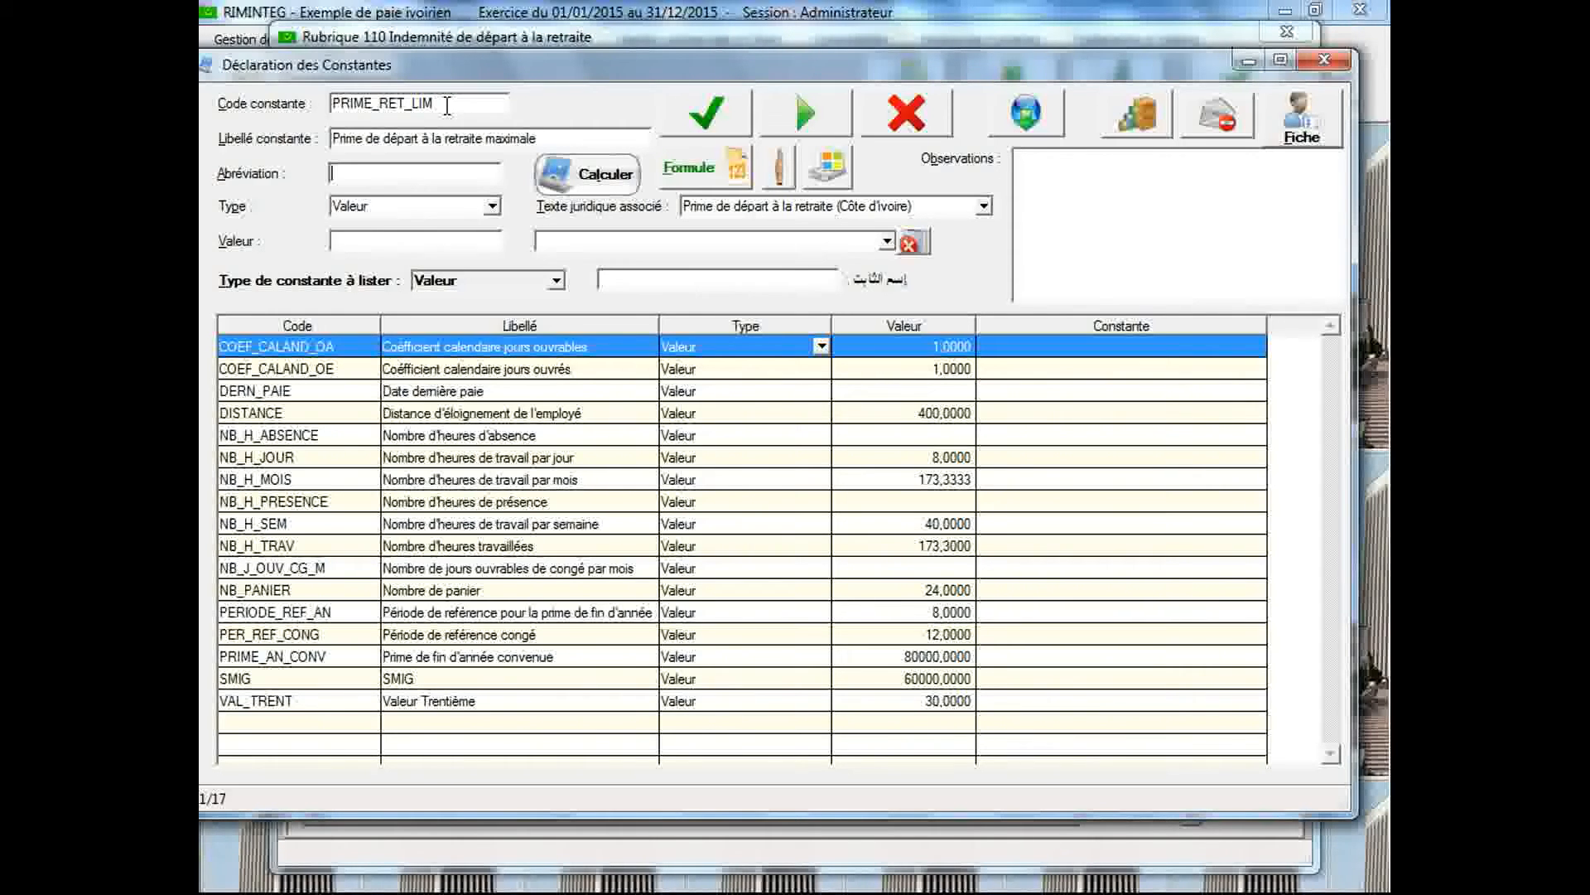
Change the new constant's code to PRIME_RET_MAX
left_click(447, 139)
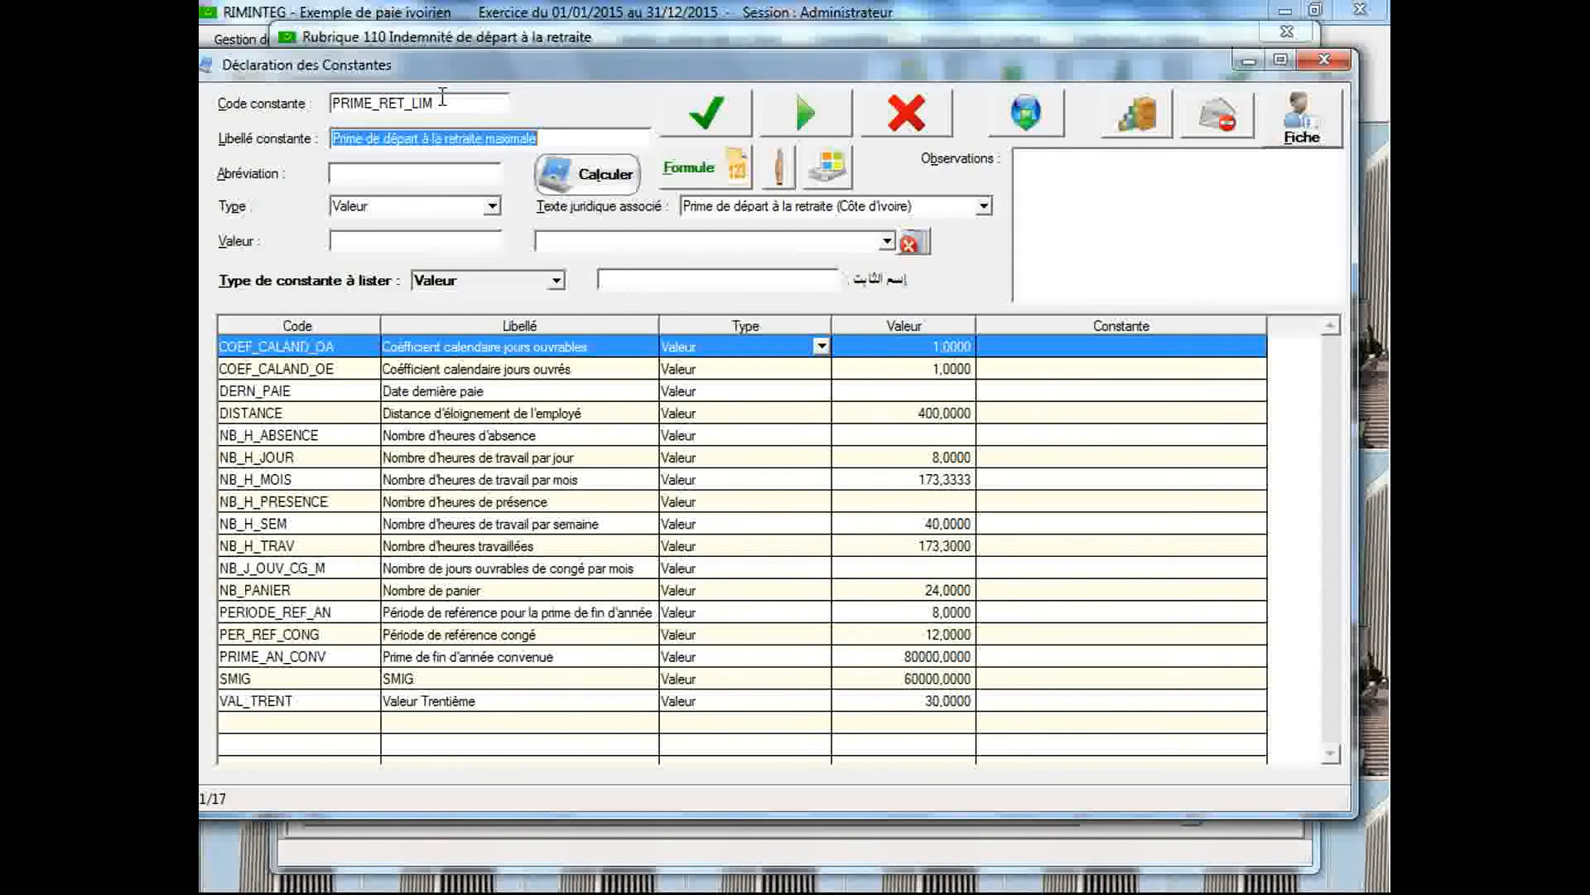
left_click(445, 101)
left_click(445, 101)
key("BackSpace")
key("BackSpace")
type("MA")
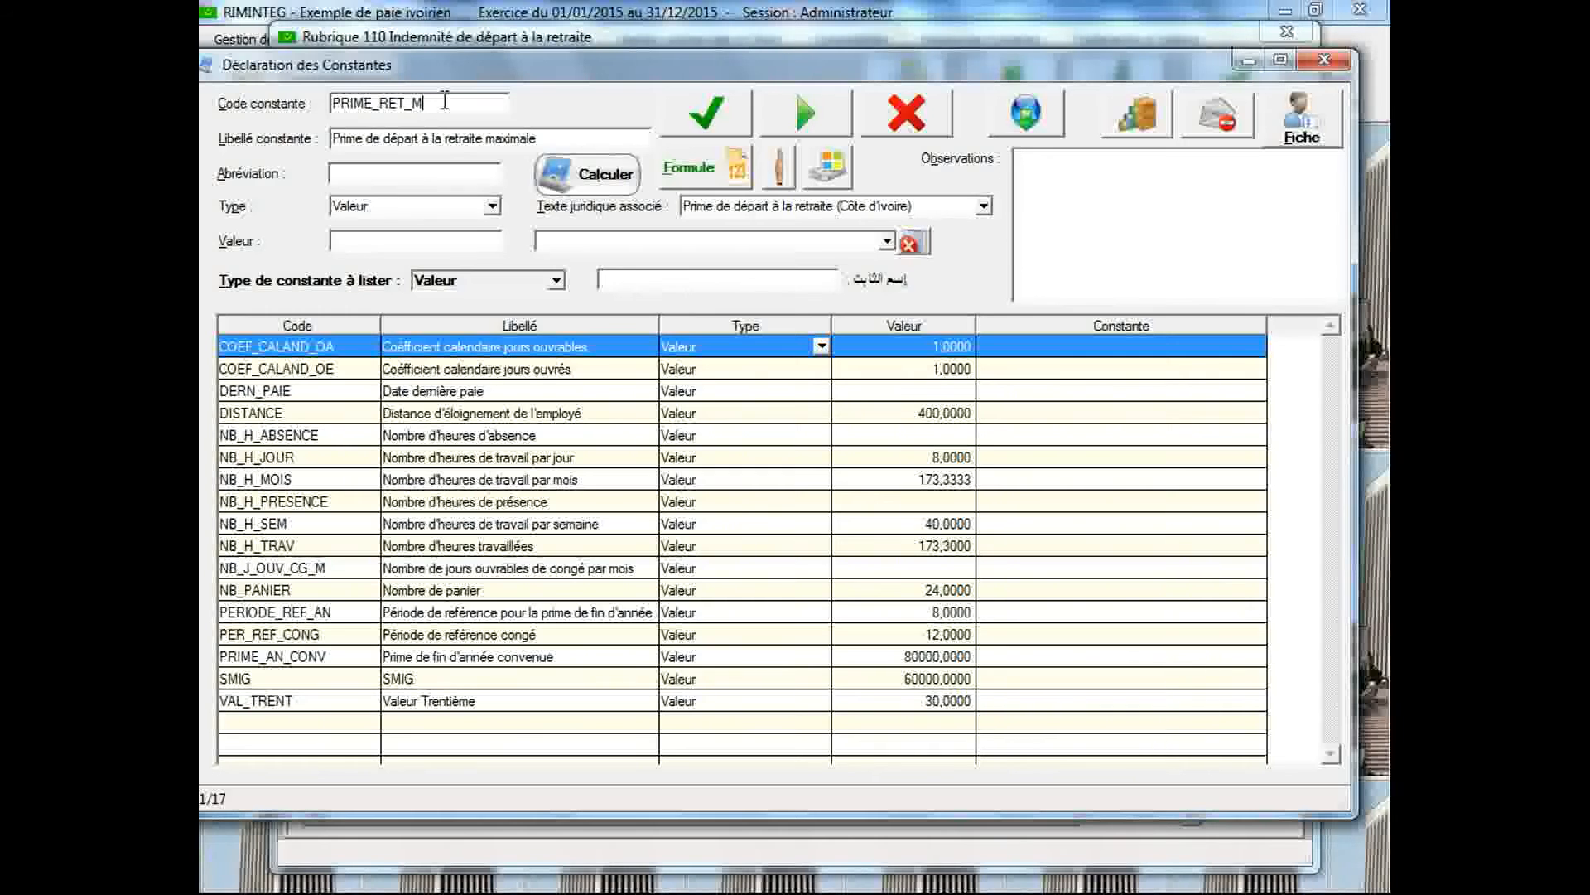
type("X")
key("Tab")
Make PRIME_RET_MAX an Arithmétique constant linked to the legal text "Prime de départ à la retraite (Côte d'Ivoire)" and save it
left_click(492, 207)
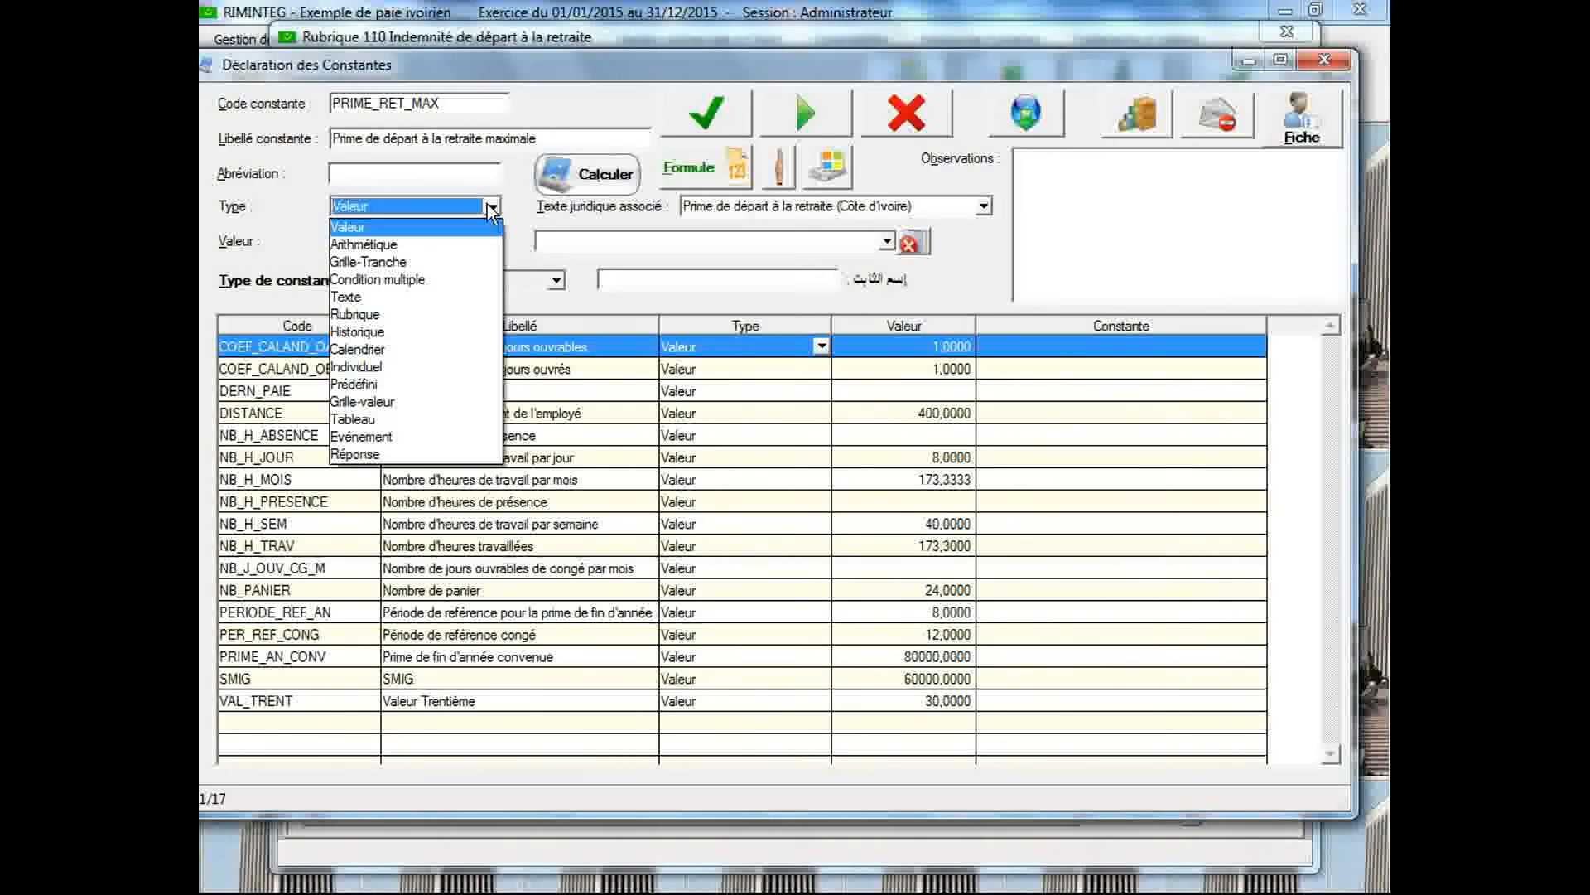
left_click(472, 244)
left_click(773, 202)
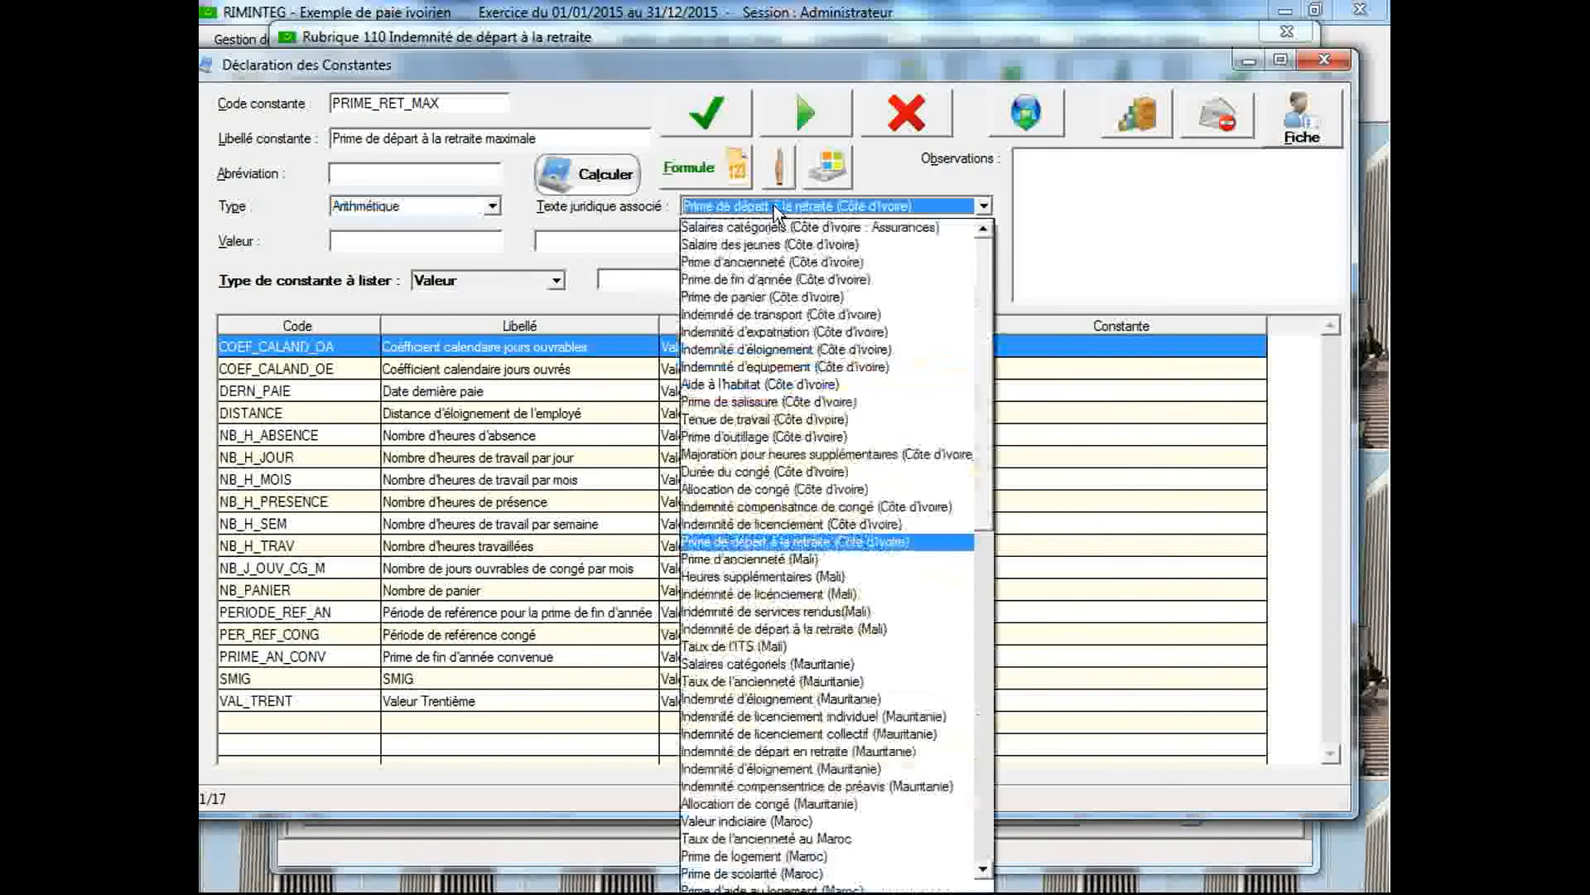
left_click(800, 541)
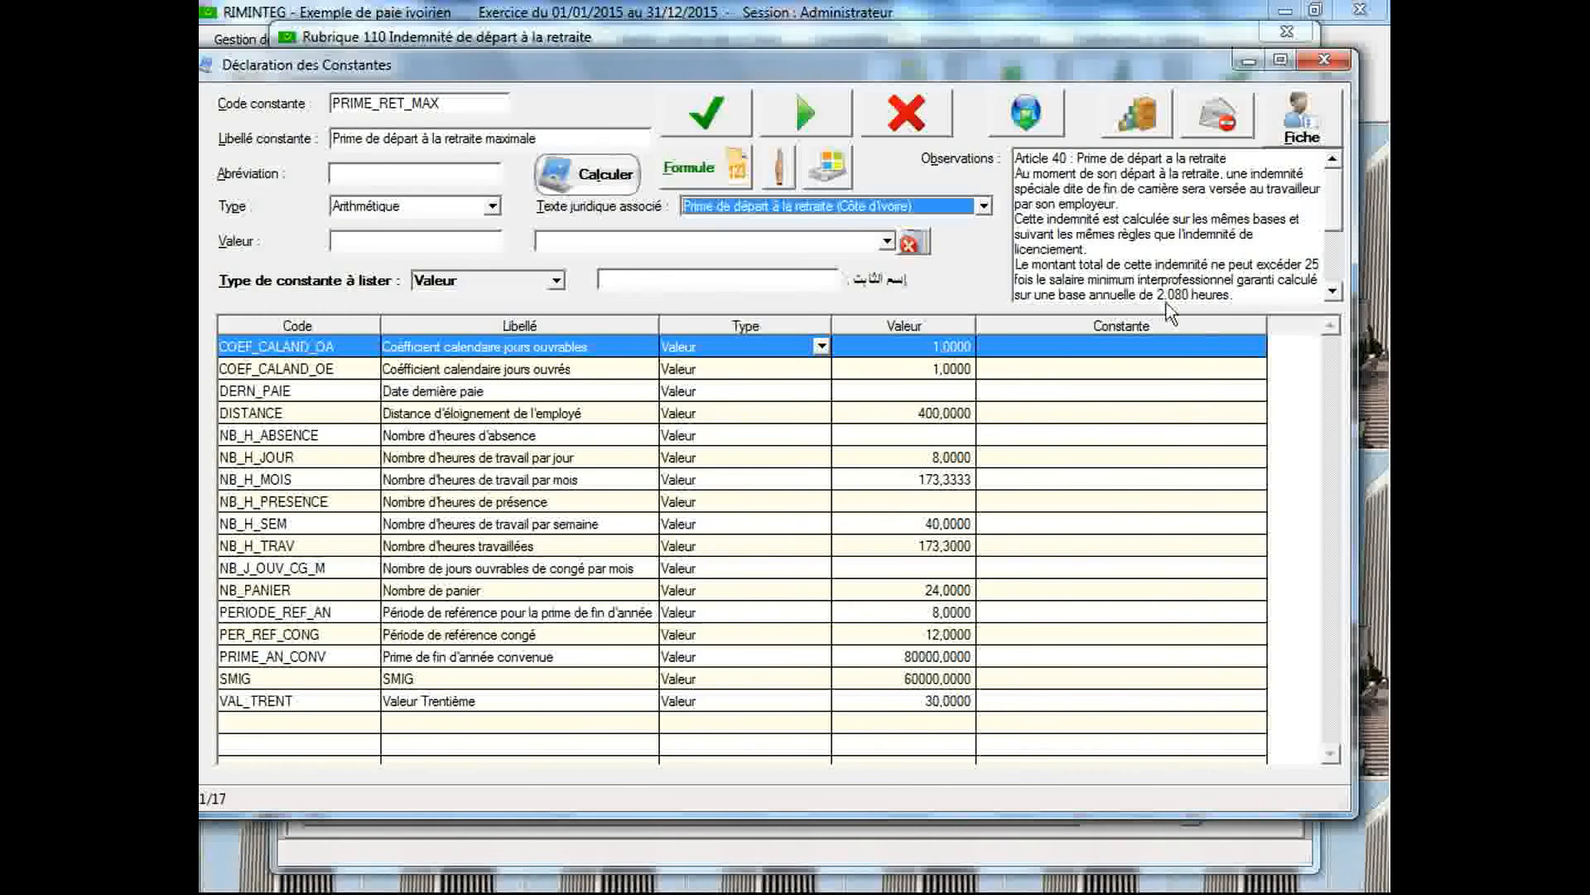
left_click(699, 121)
Define the PRIME_RET_MAX formula as 25 x SMIG, save it and close the formula description
double_click(570, 722)
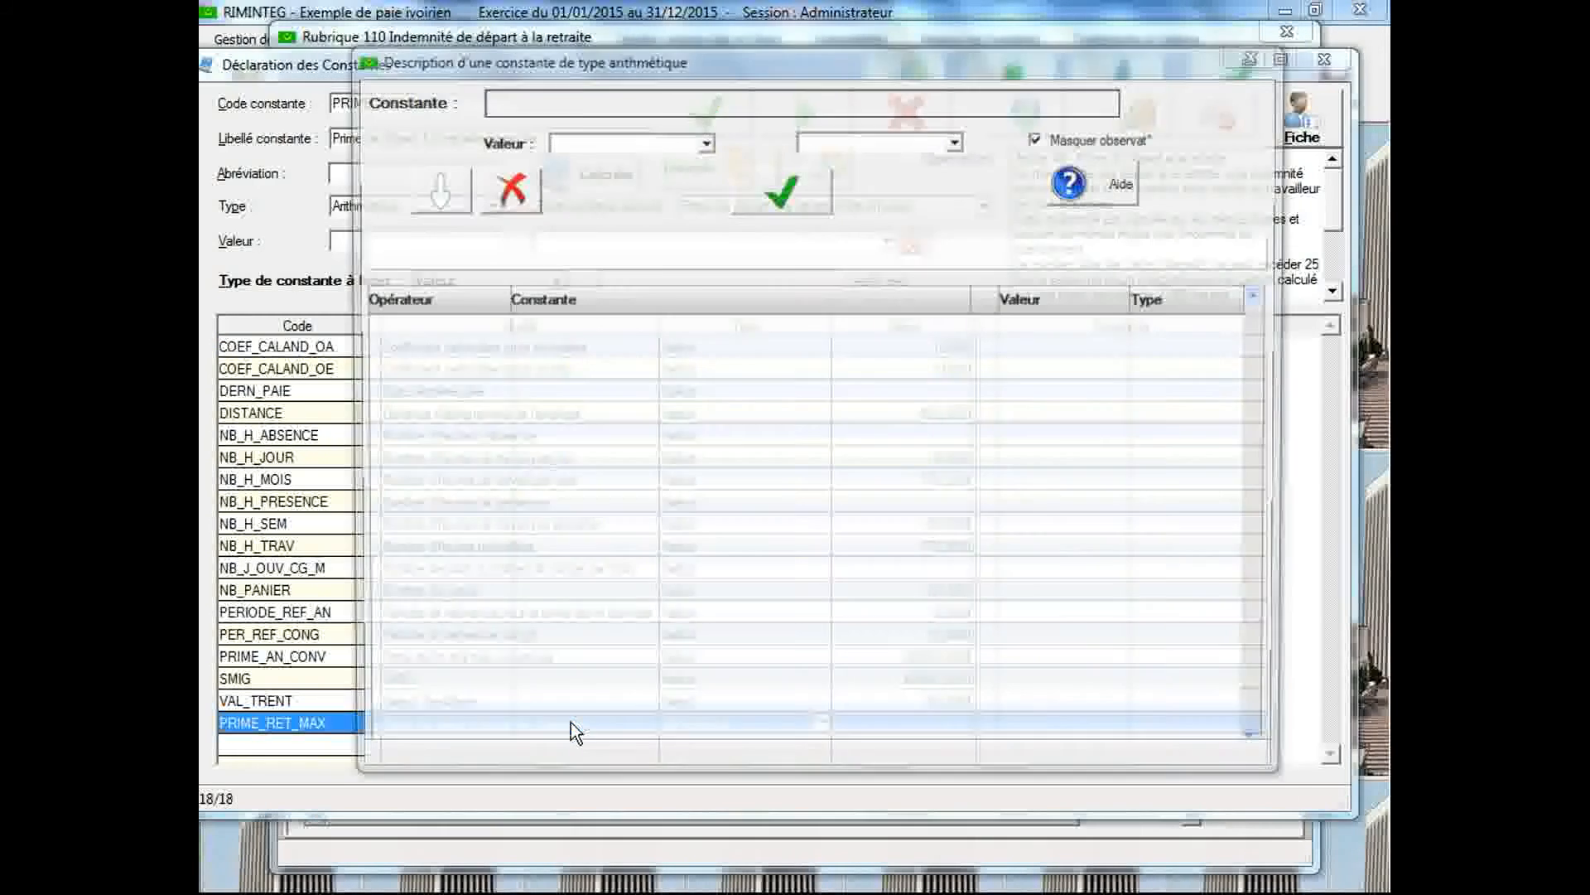
left_click(1030, 326)
type("25")
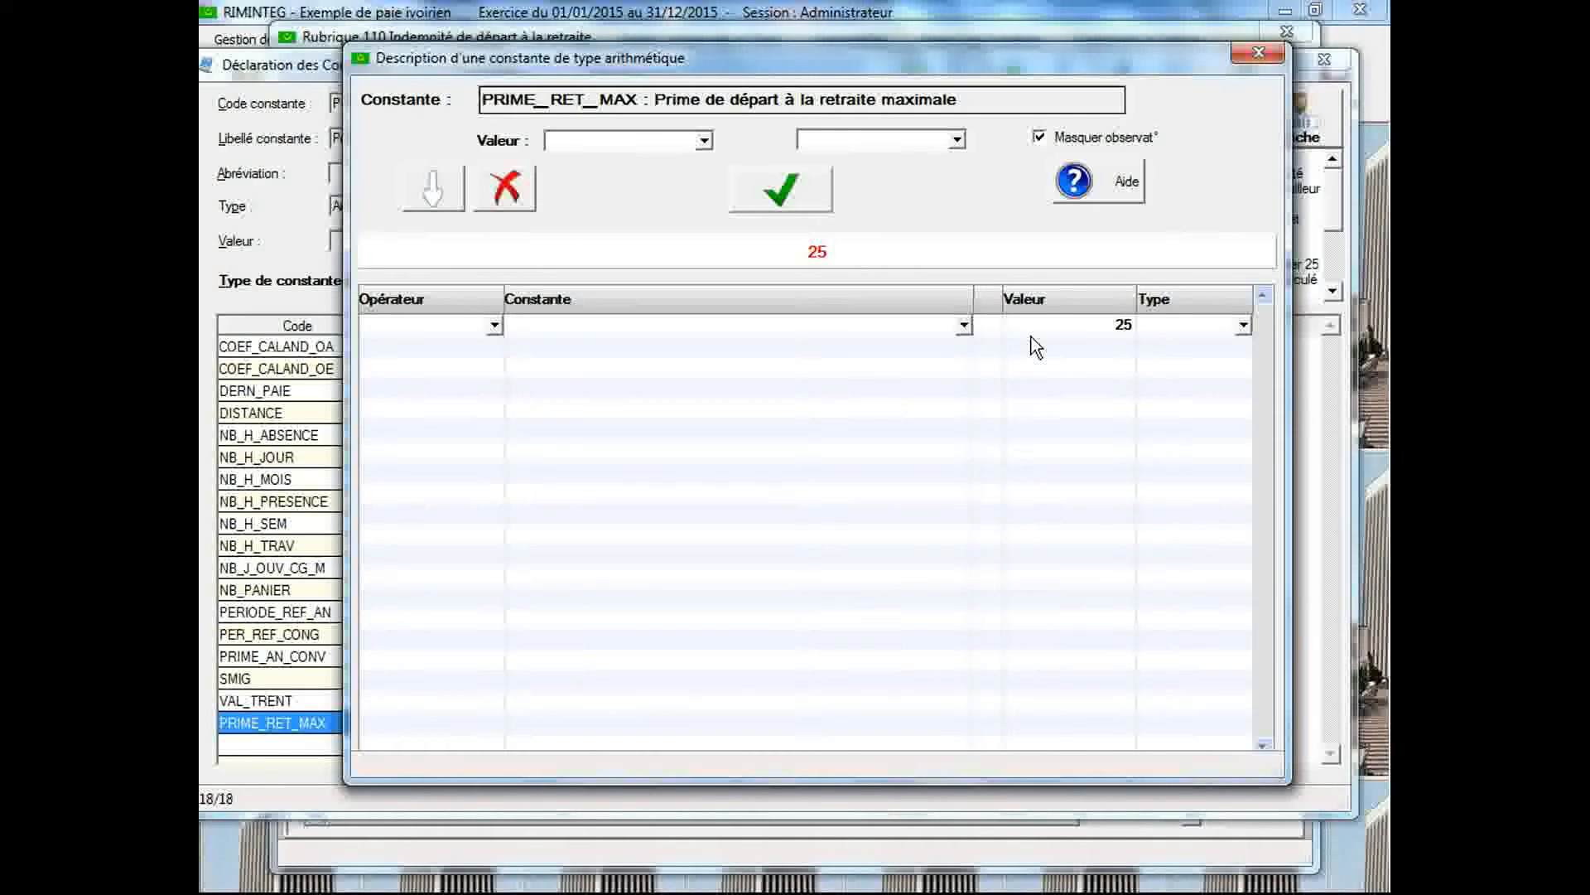
left_click(495, 347)
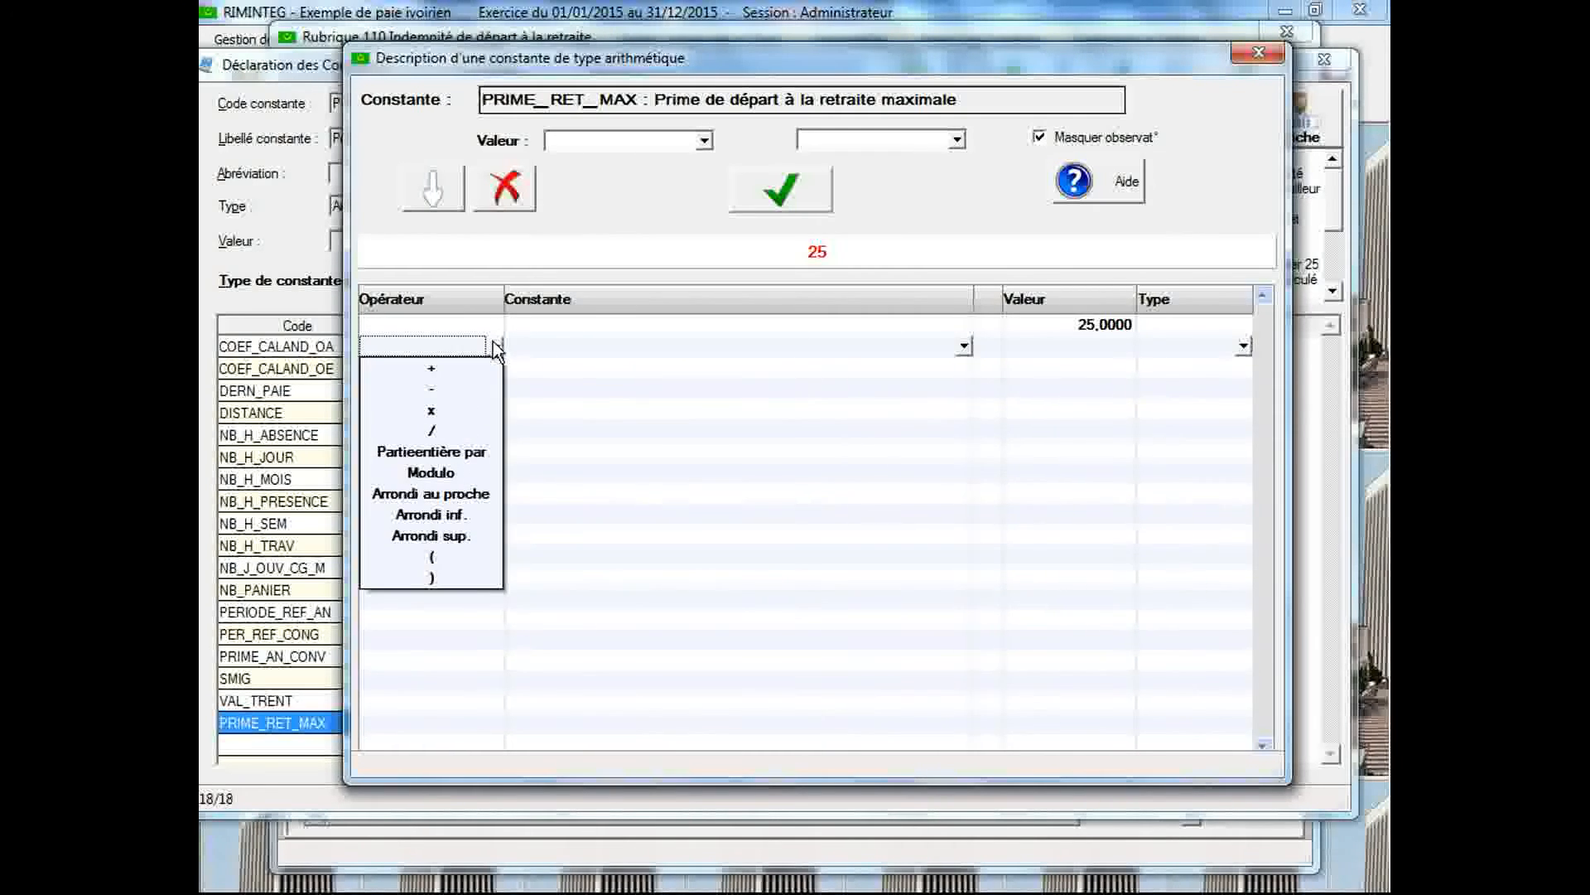
left_click(492, 412)
left_click(559, 348)
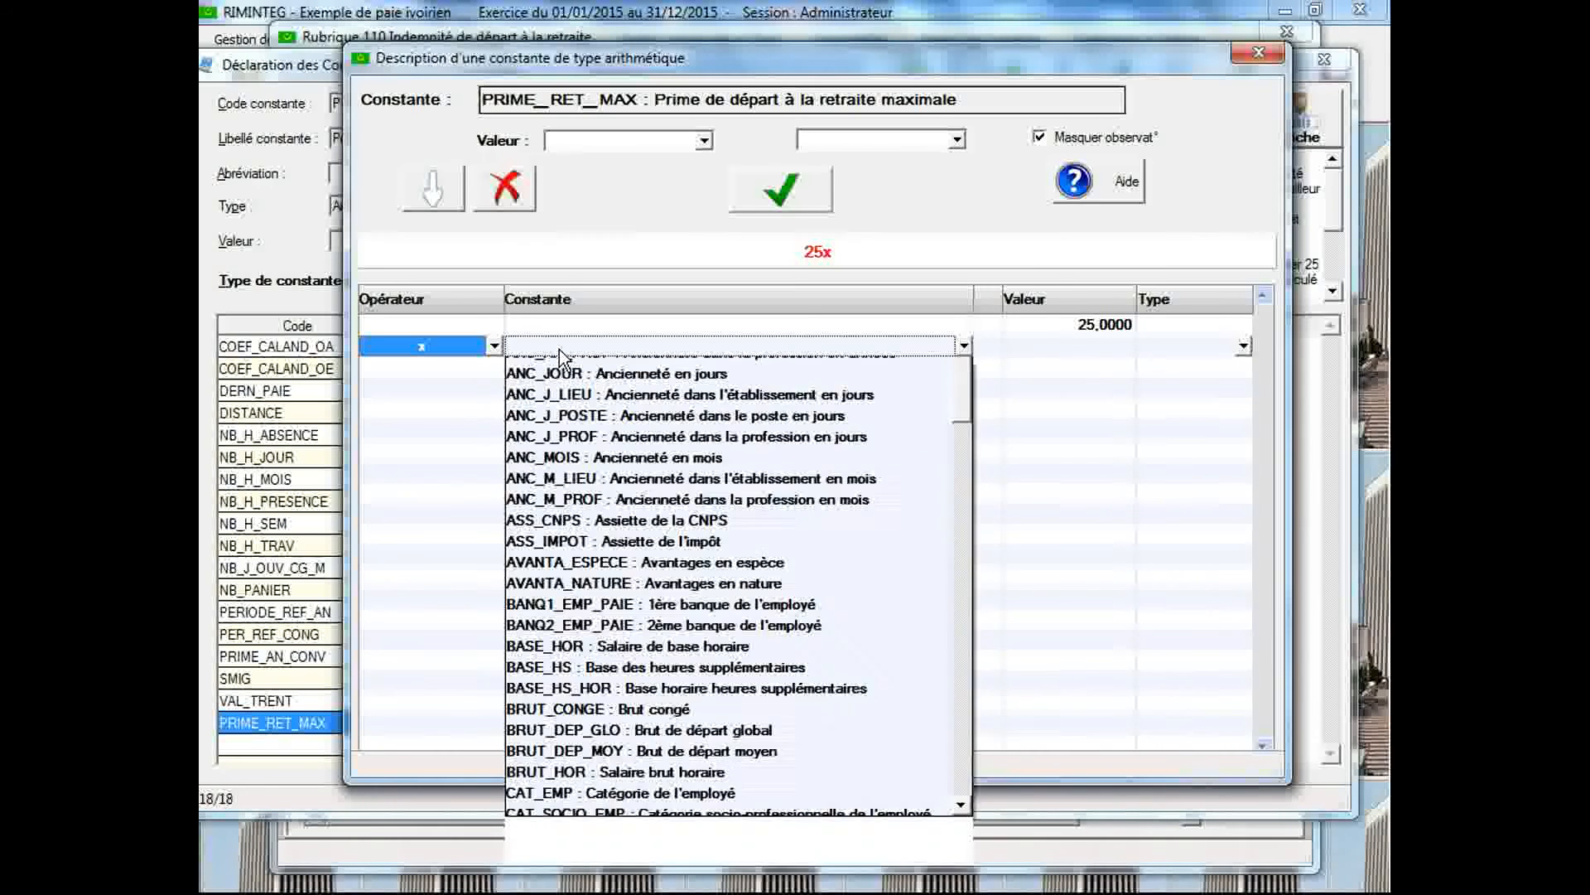
type("se de référence")
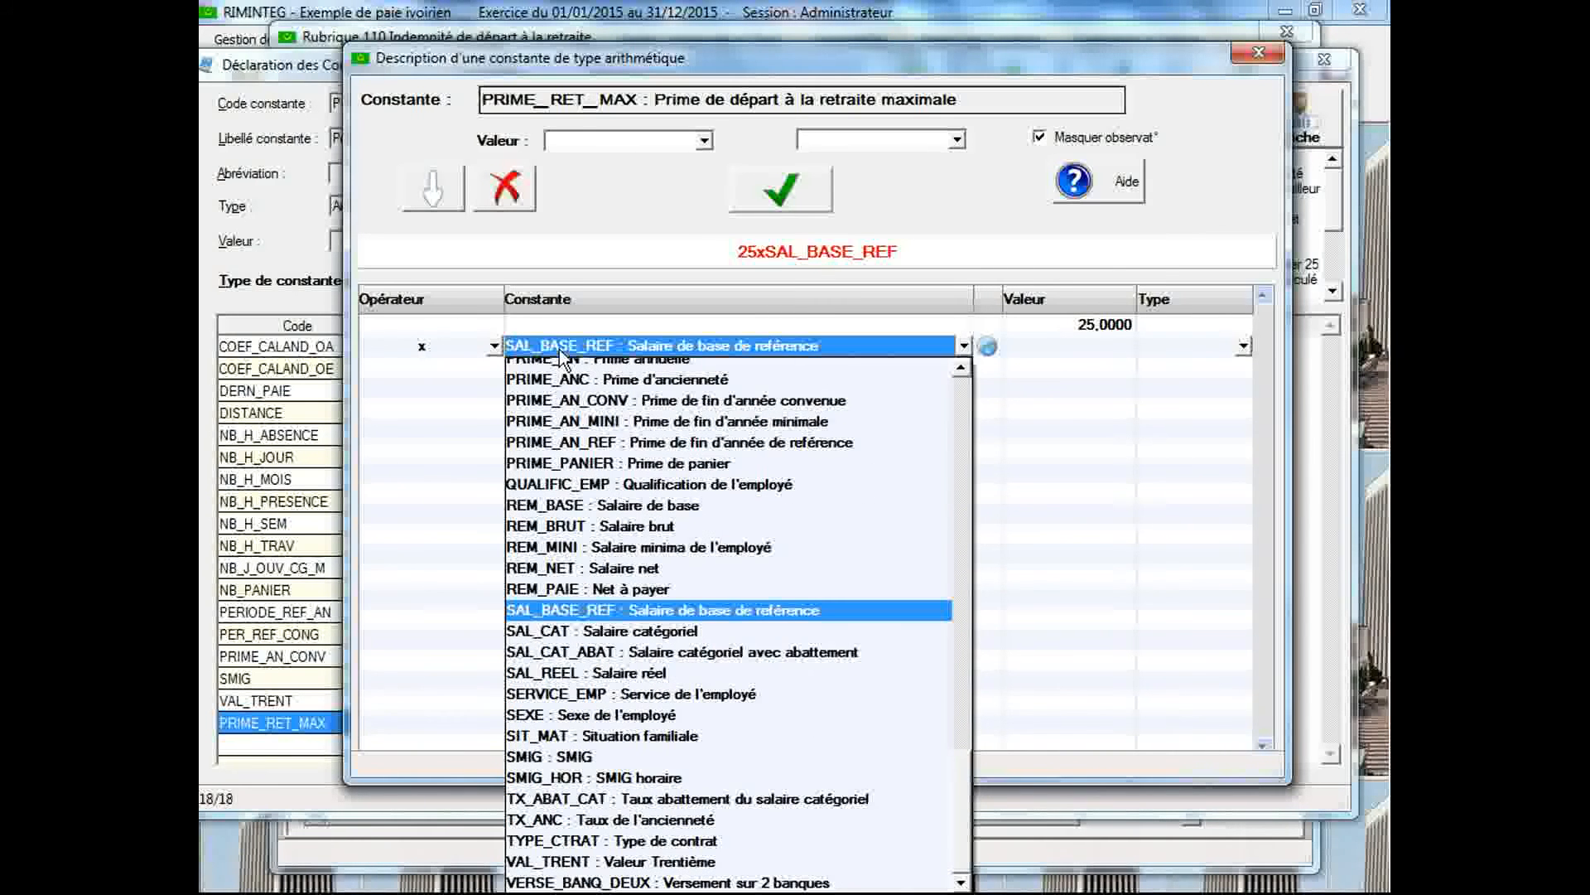
left_click(625, 754)
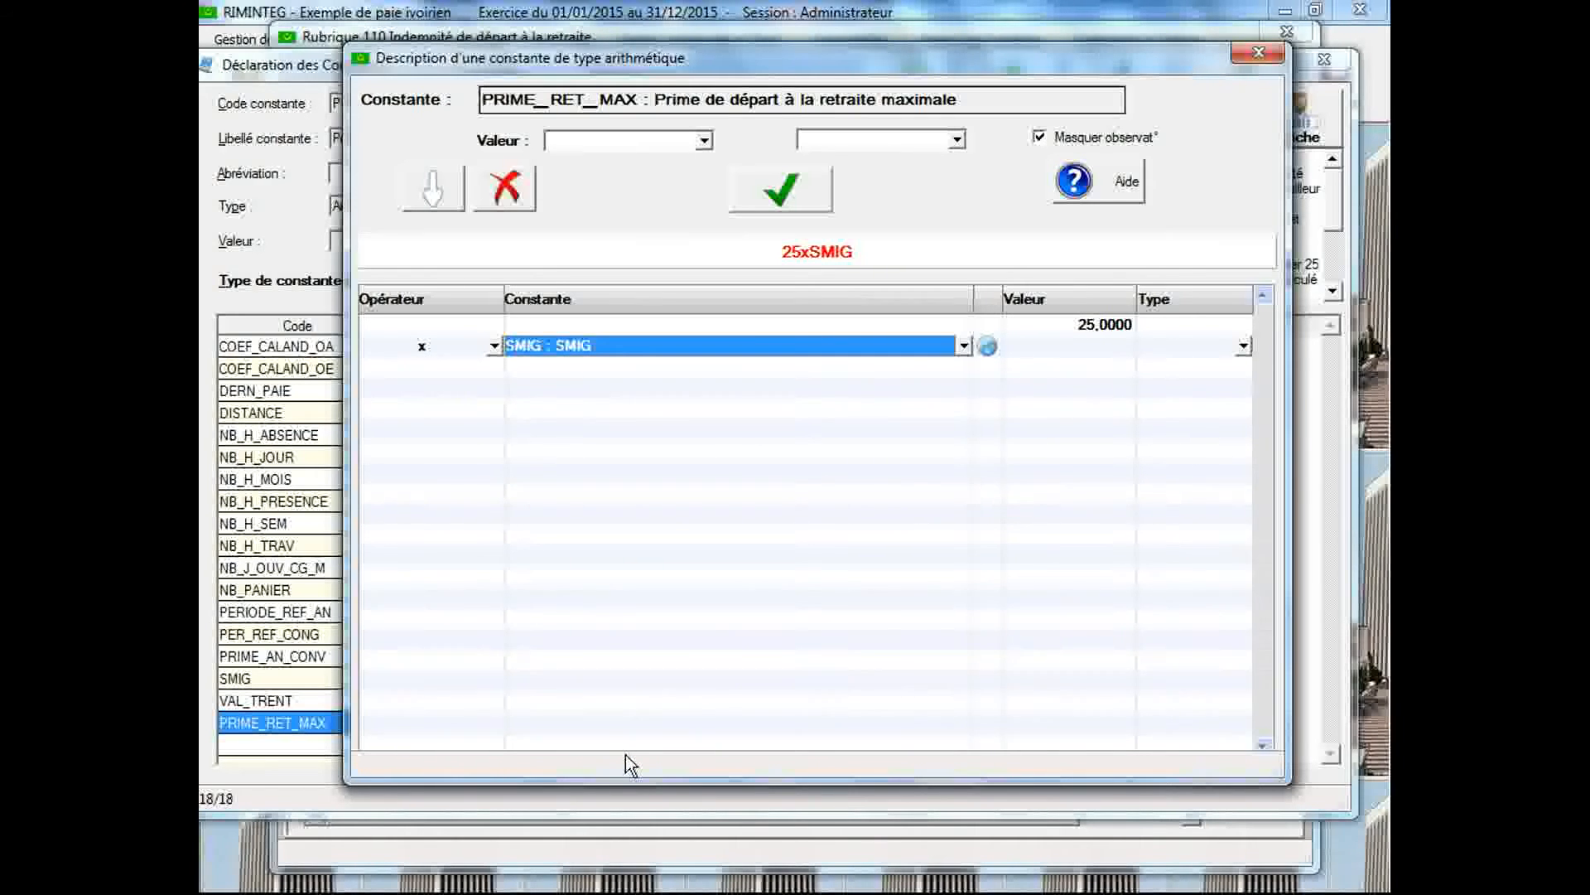
left_click(765, 194)
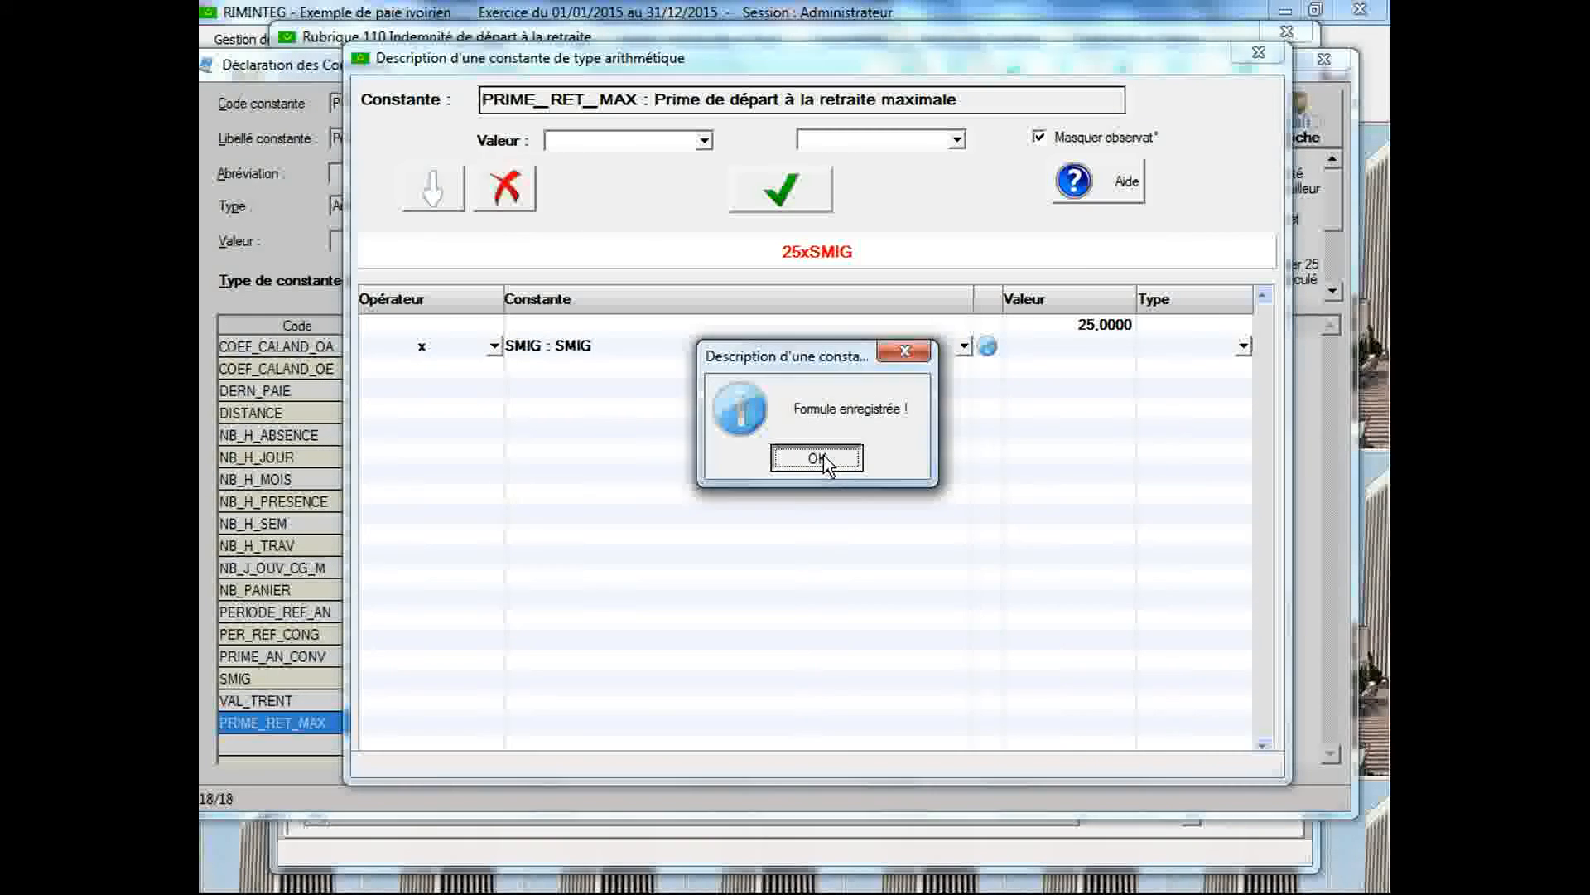
left_click(817, 458)
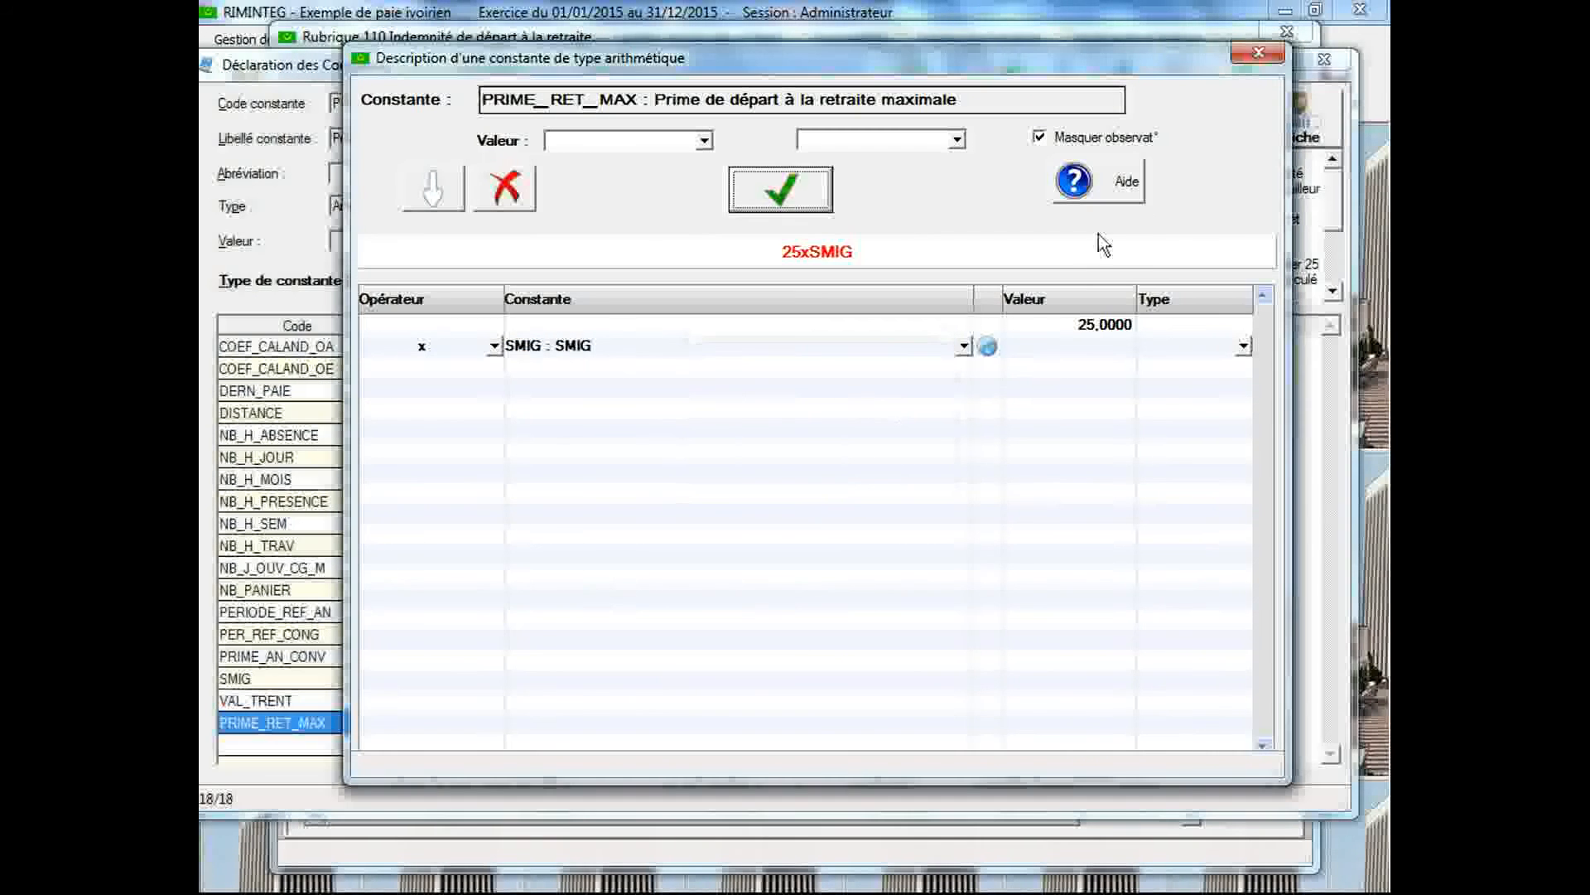
left_click(1256, 54)
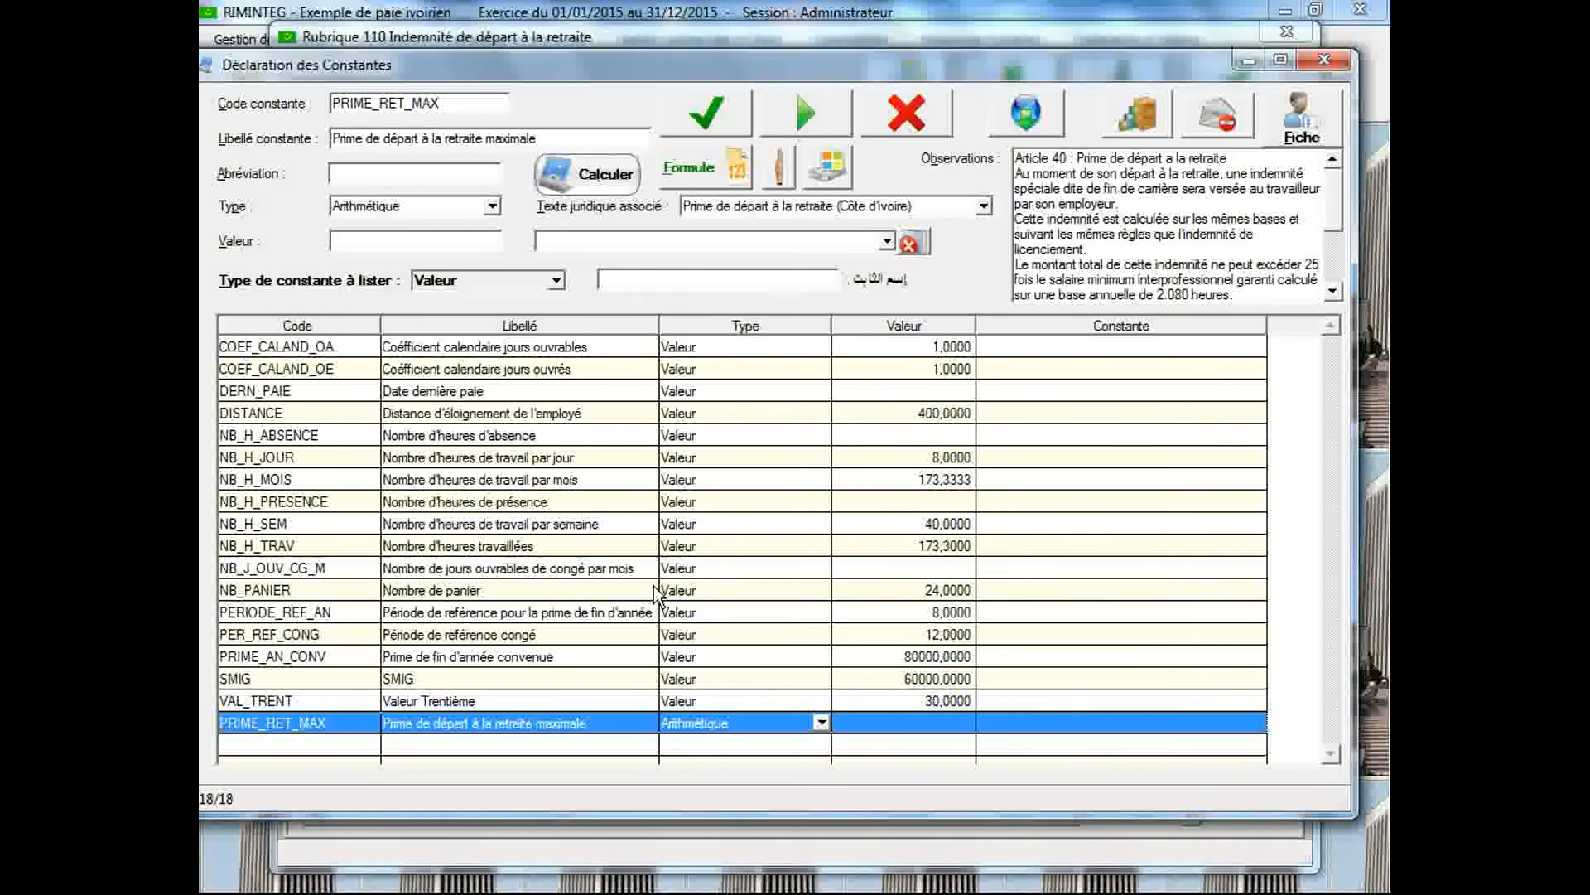
Start a new constant with the code PRIME_RET and the label "Prime de départ à la retraite"
double_click(447, 101)
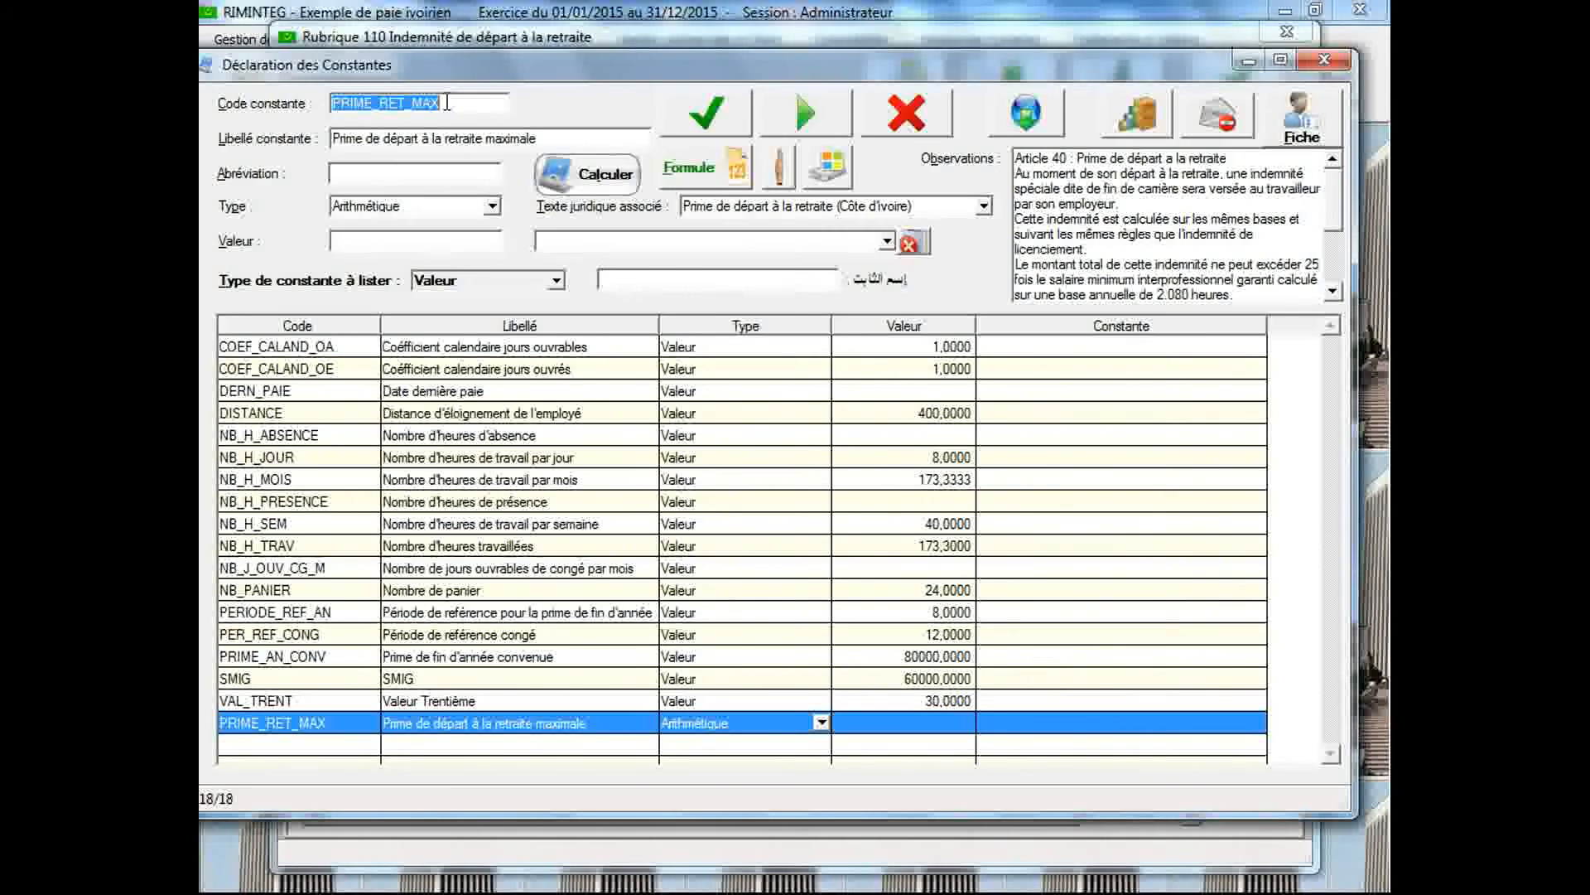
left_click(384, 102)
left_click_drag(405, 103, 482, 103)
key("BackSpace")
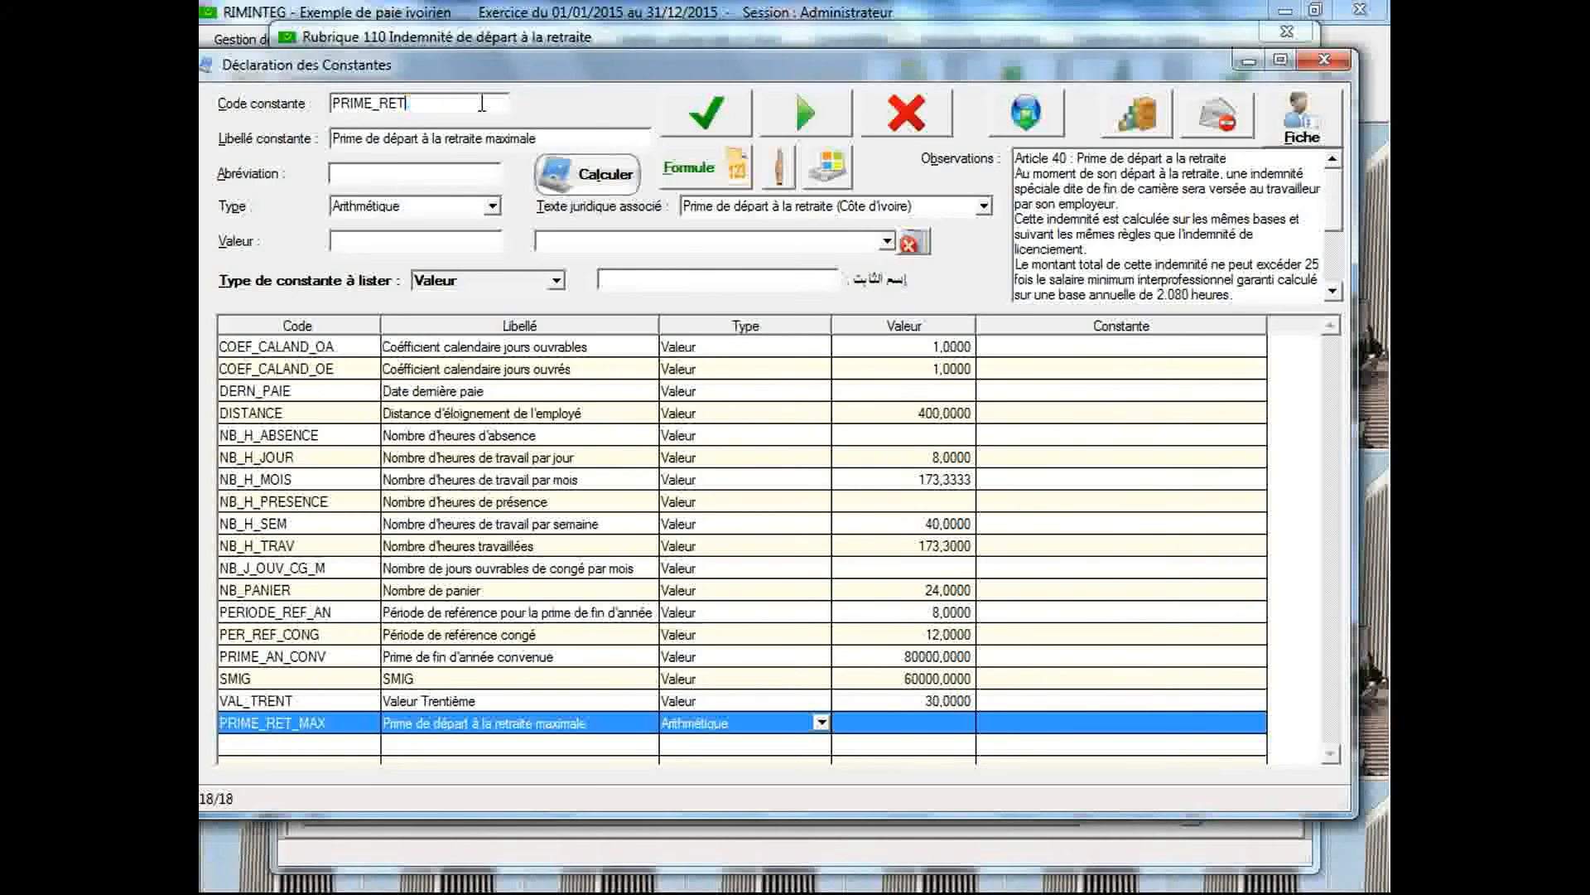
key("Tab")
type("Prim")
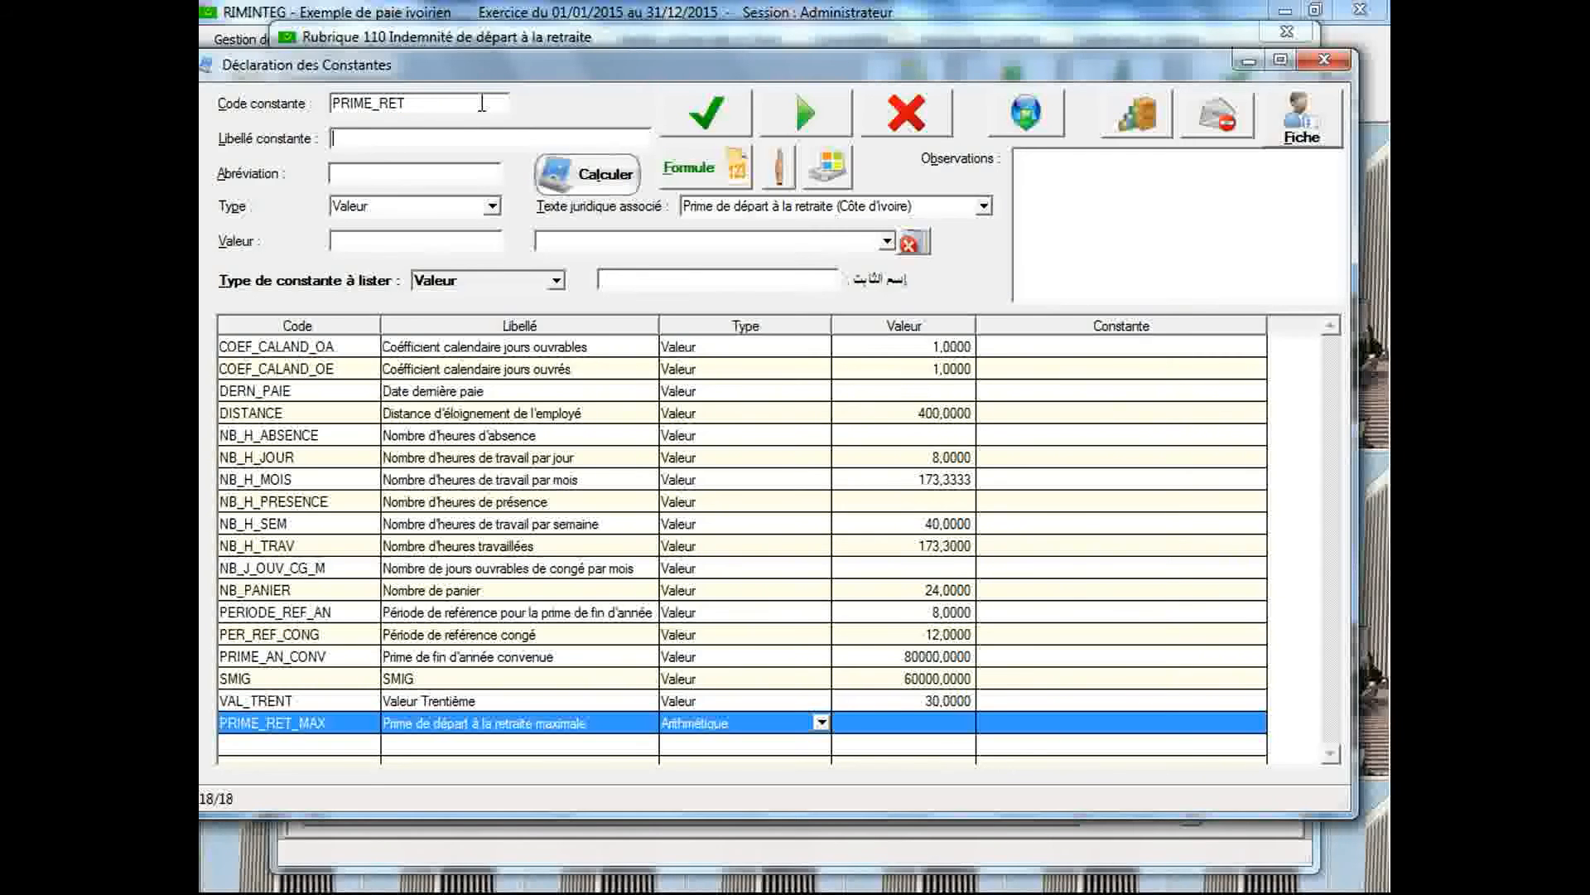
type("e")
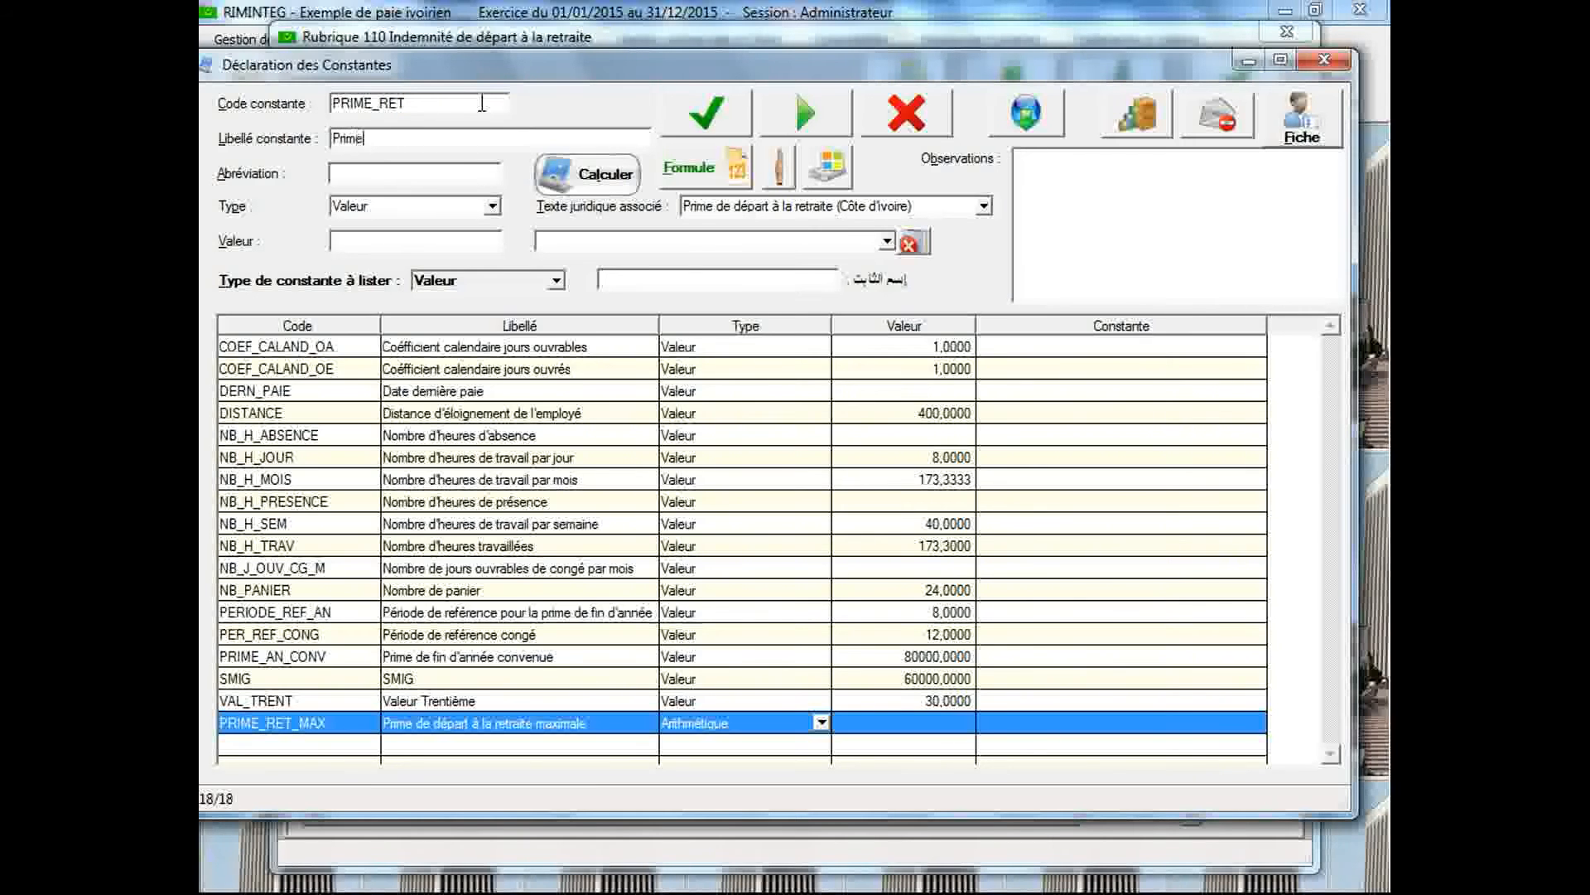
type(" de dép")
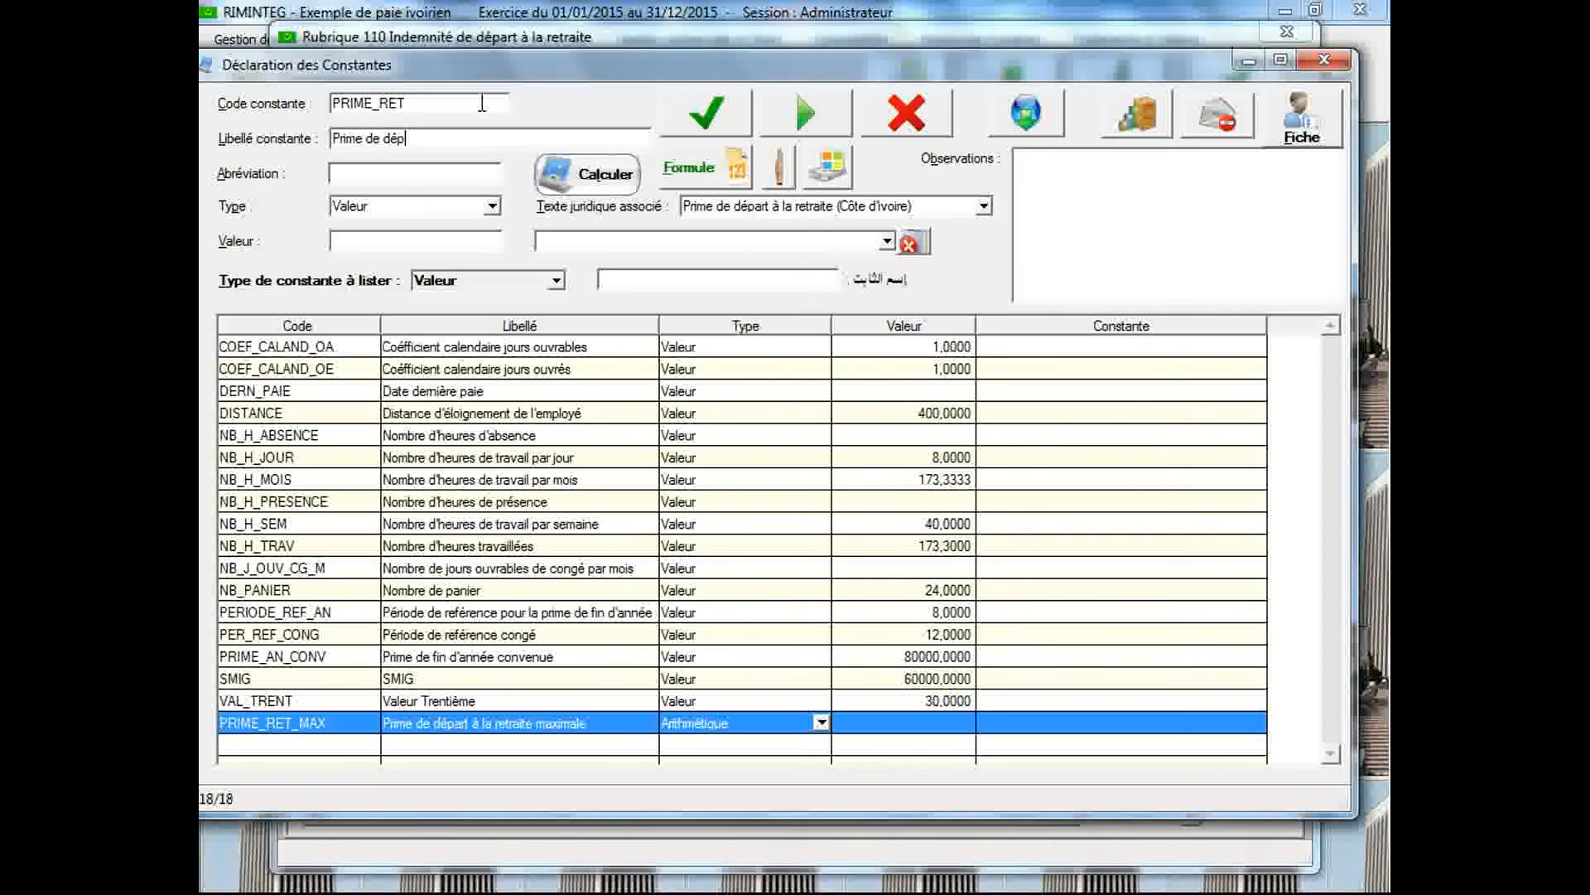
type("art à ")
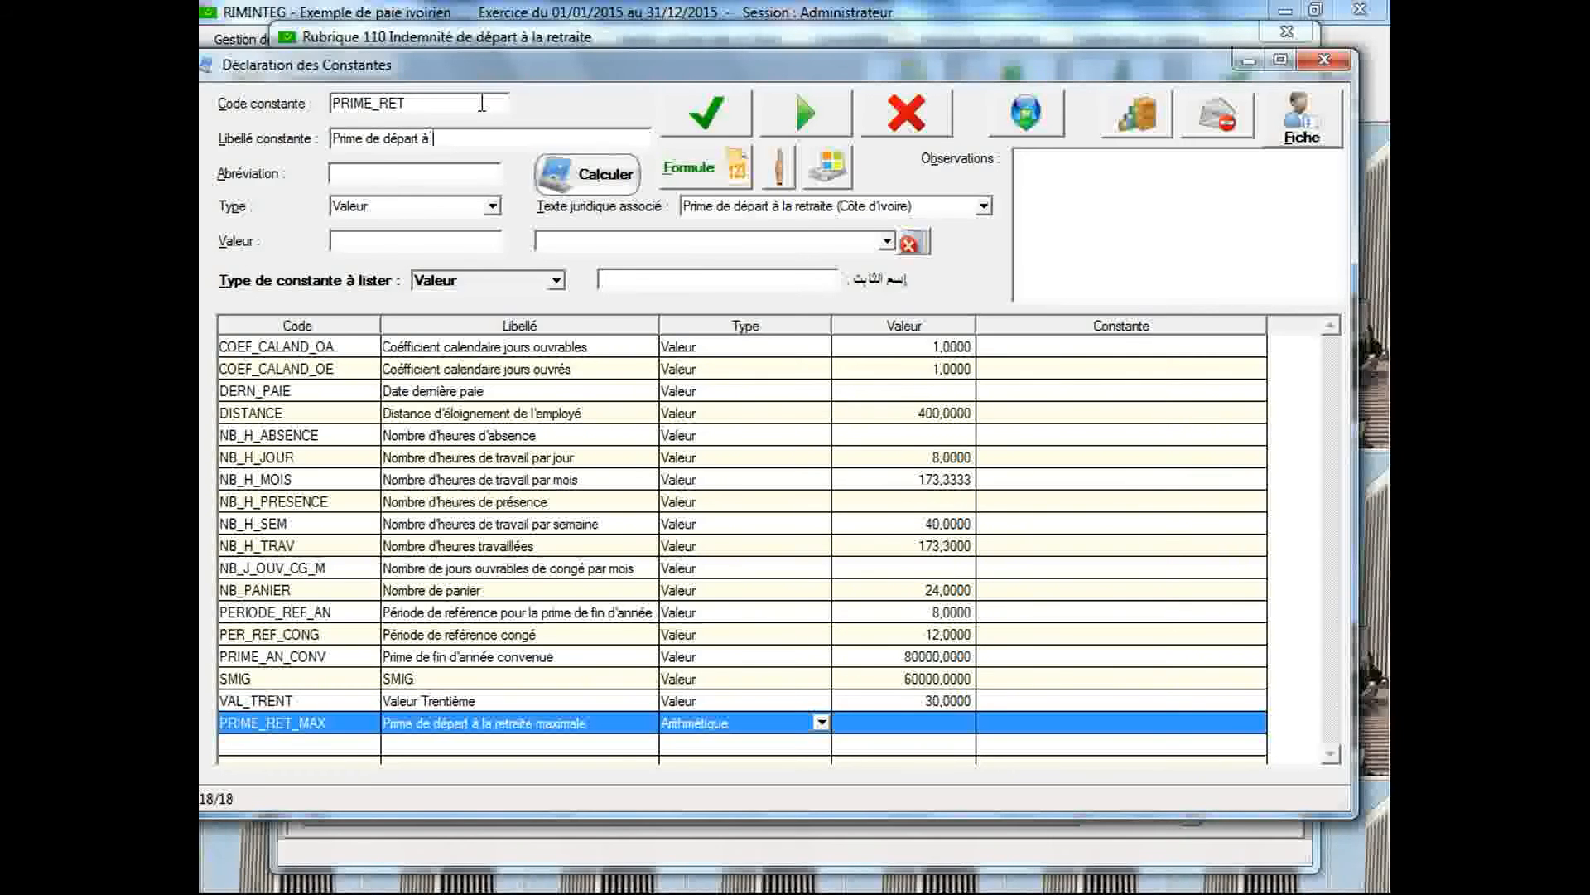
type("la retraite")
Link PRIME_RET to the legal text "Prime de départ à la retraite (Côte d'Ivoire)", set its type to Condition multiple and save it
left_click(878, 206)
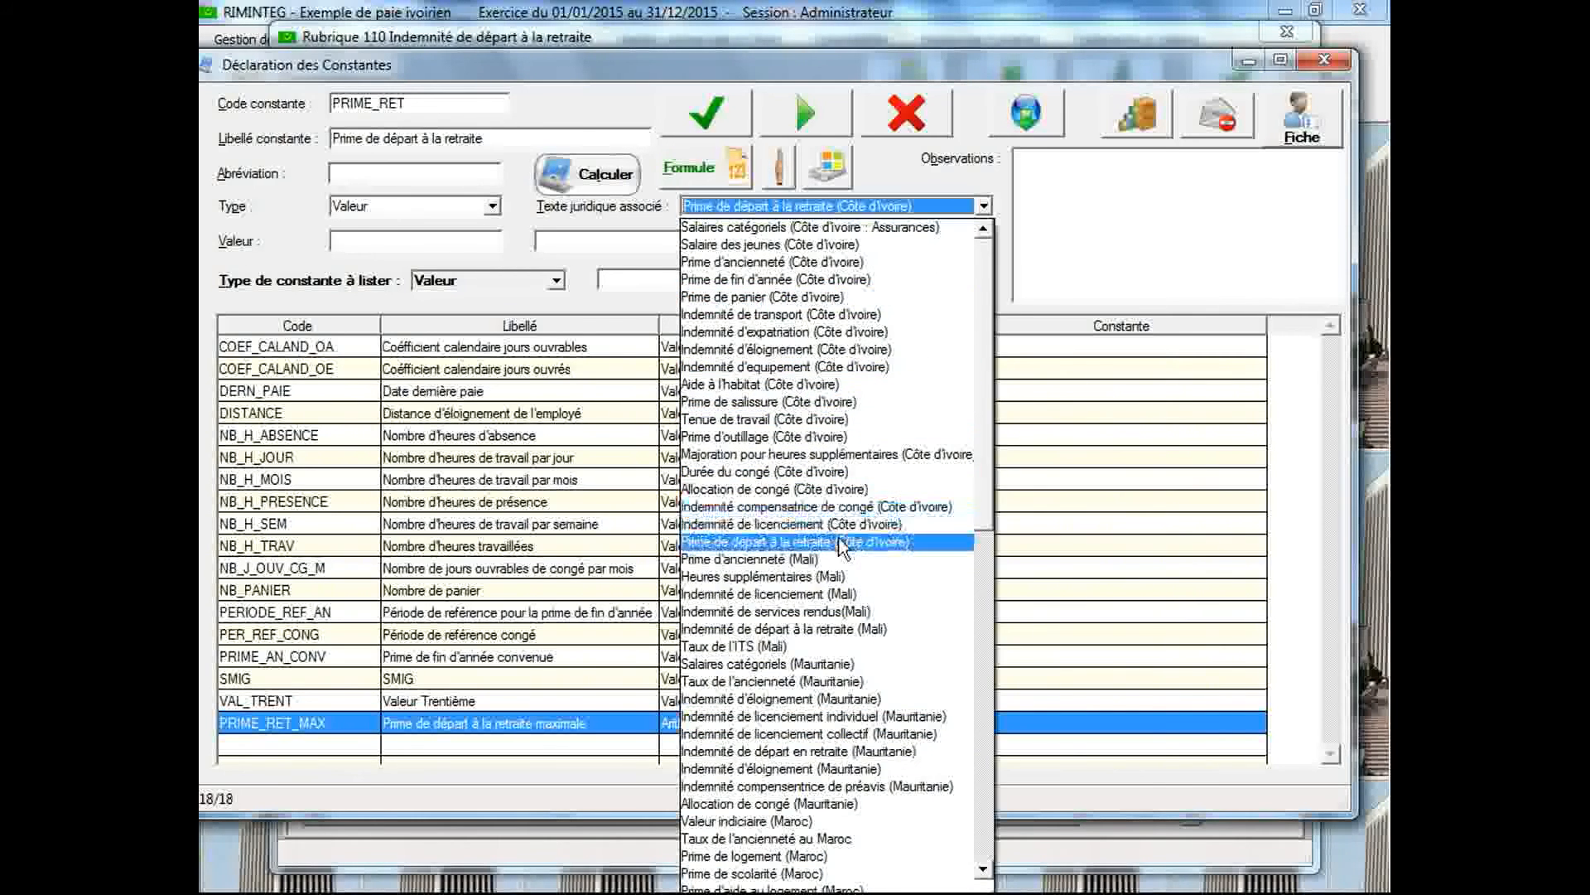
left_click(836, 542)
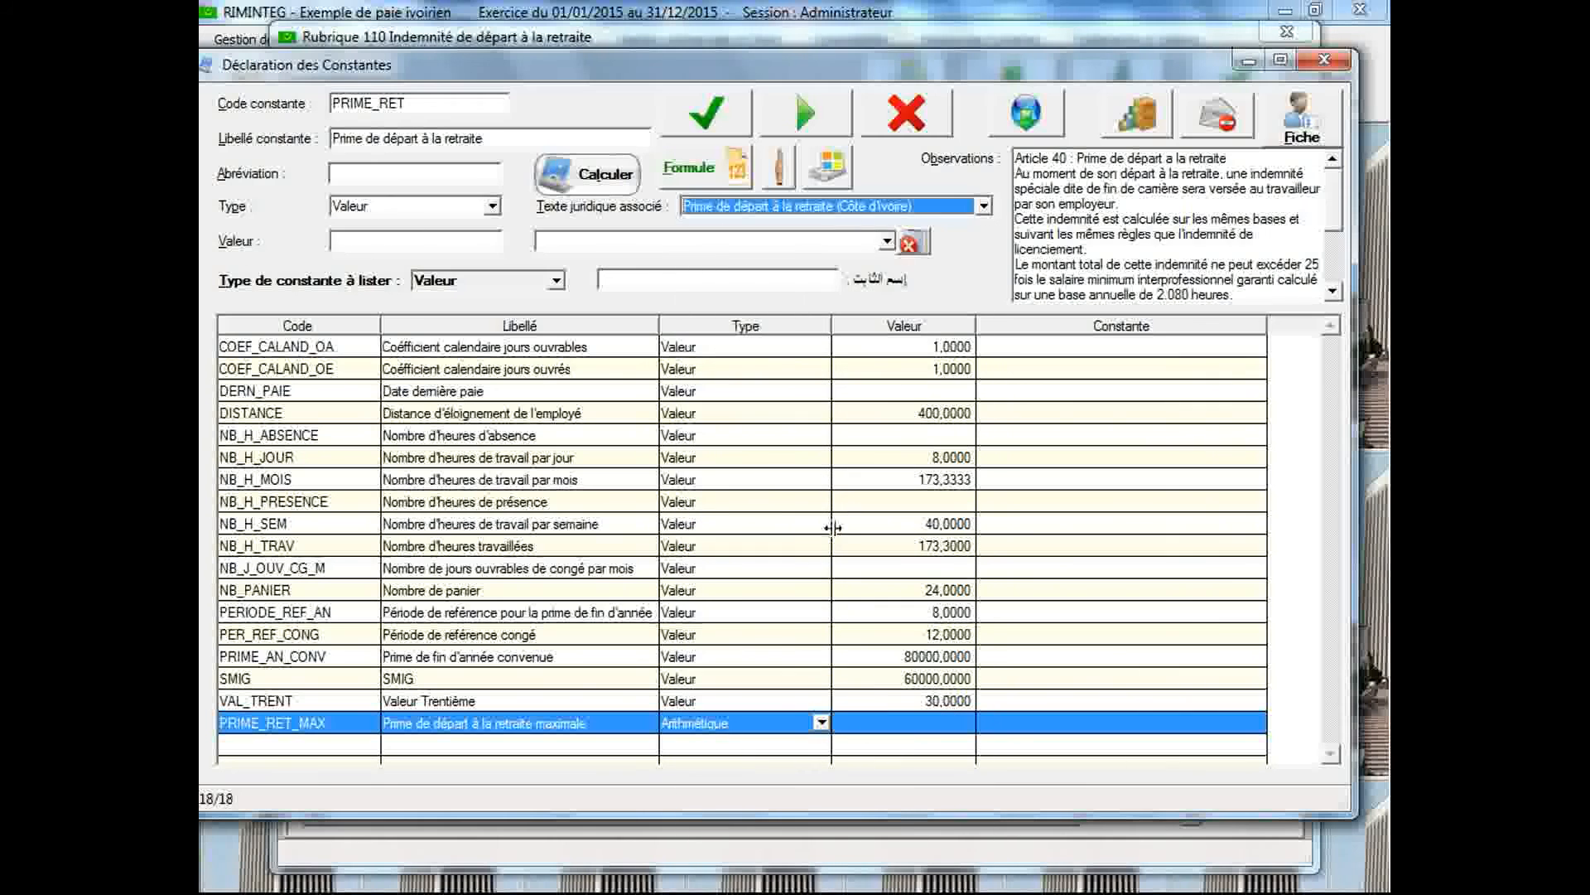
left_click(492, 206)
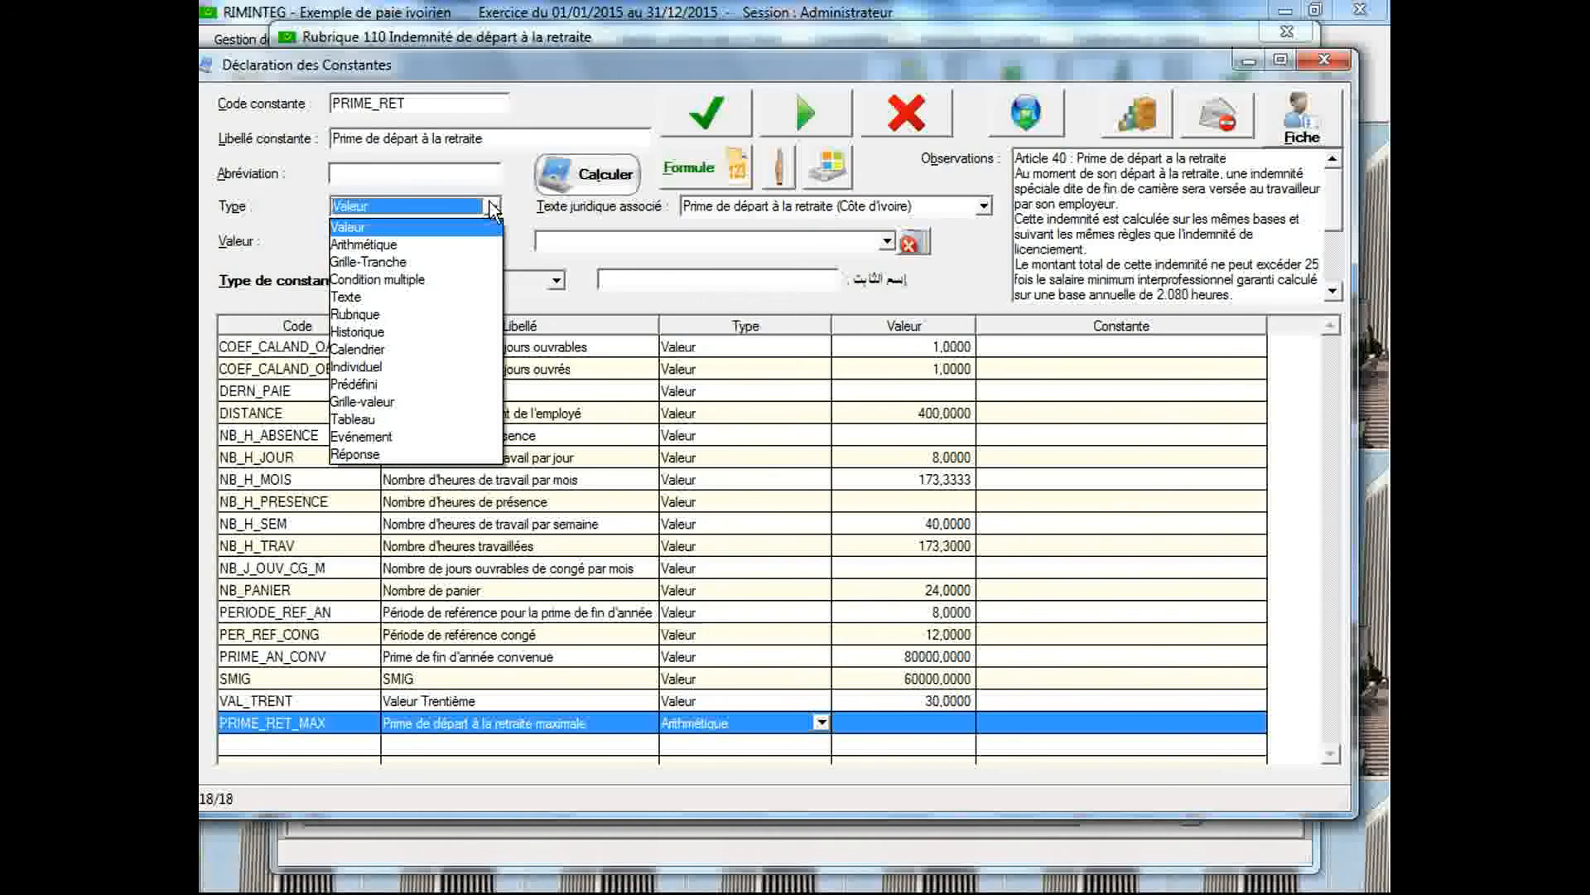
left_click(464, 279)
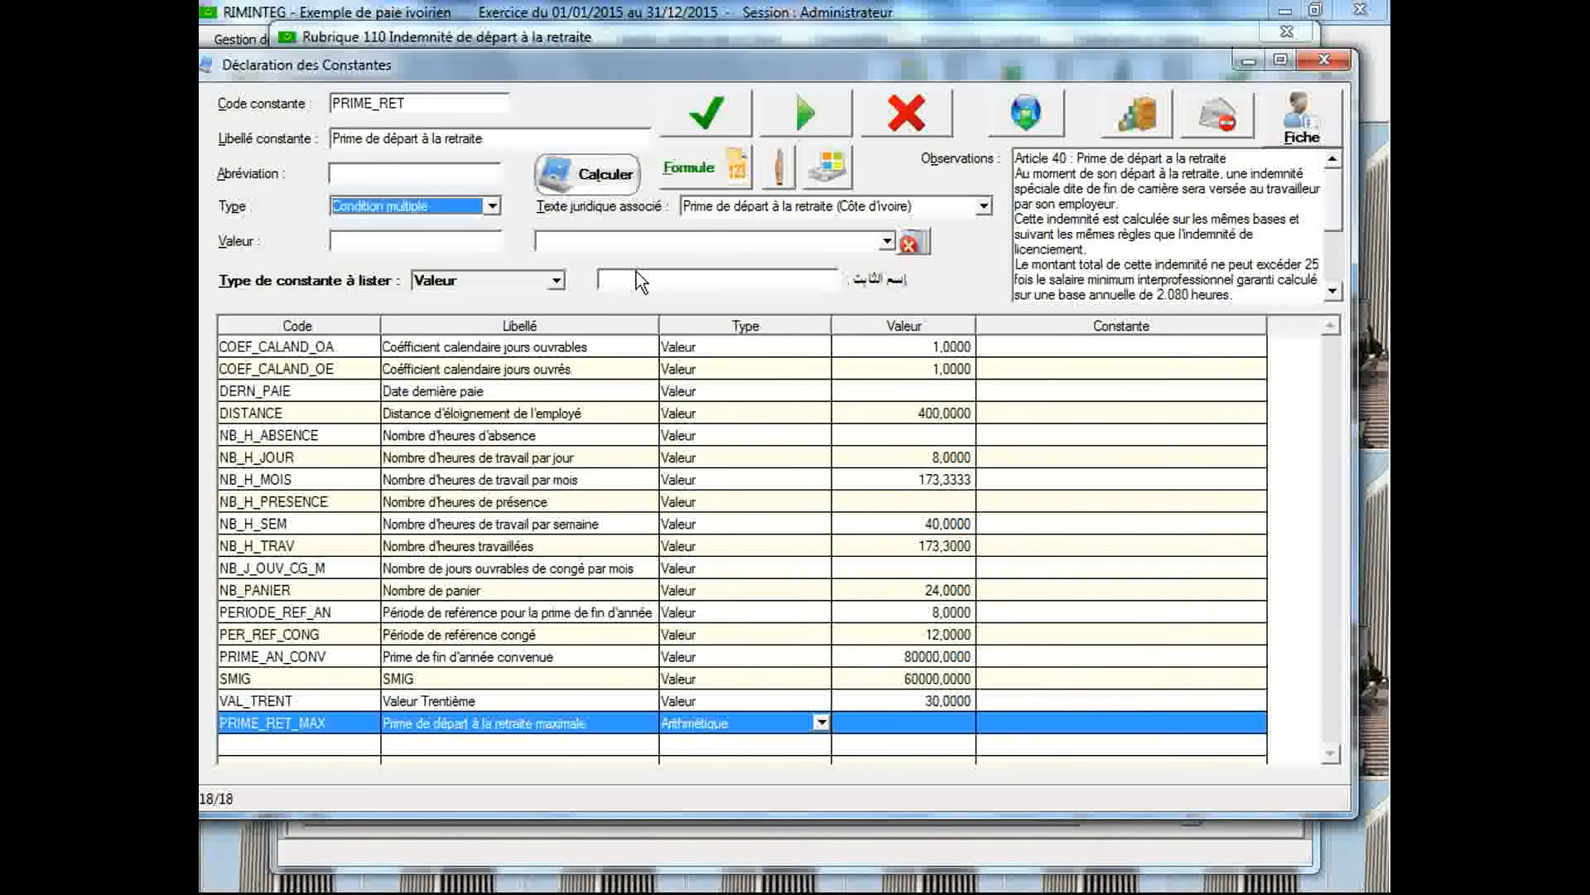
left_click(712, 118)
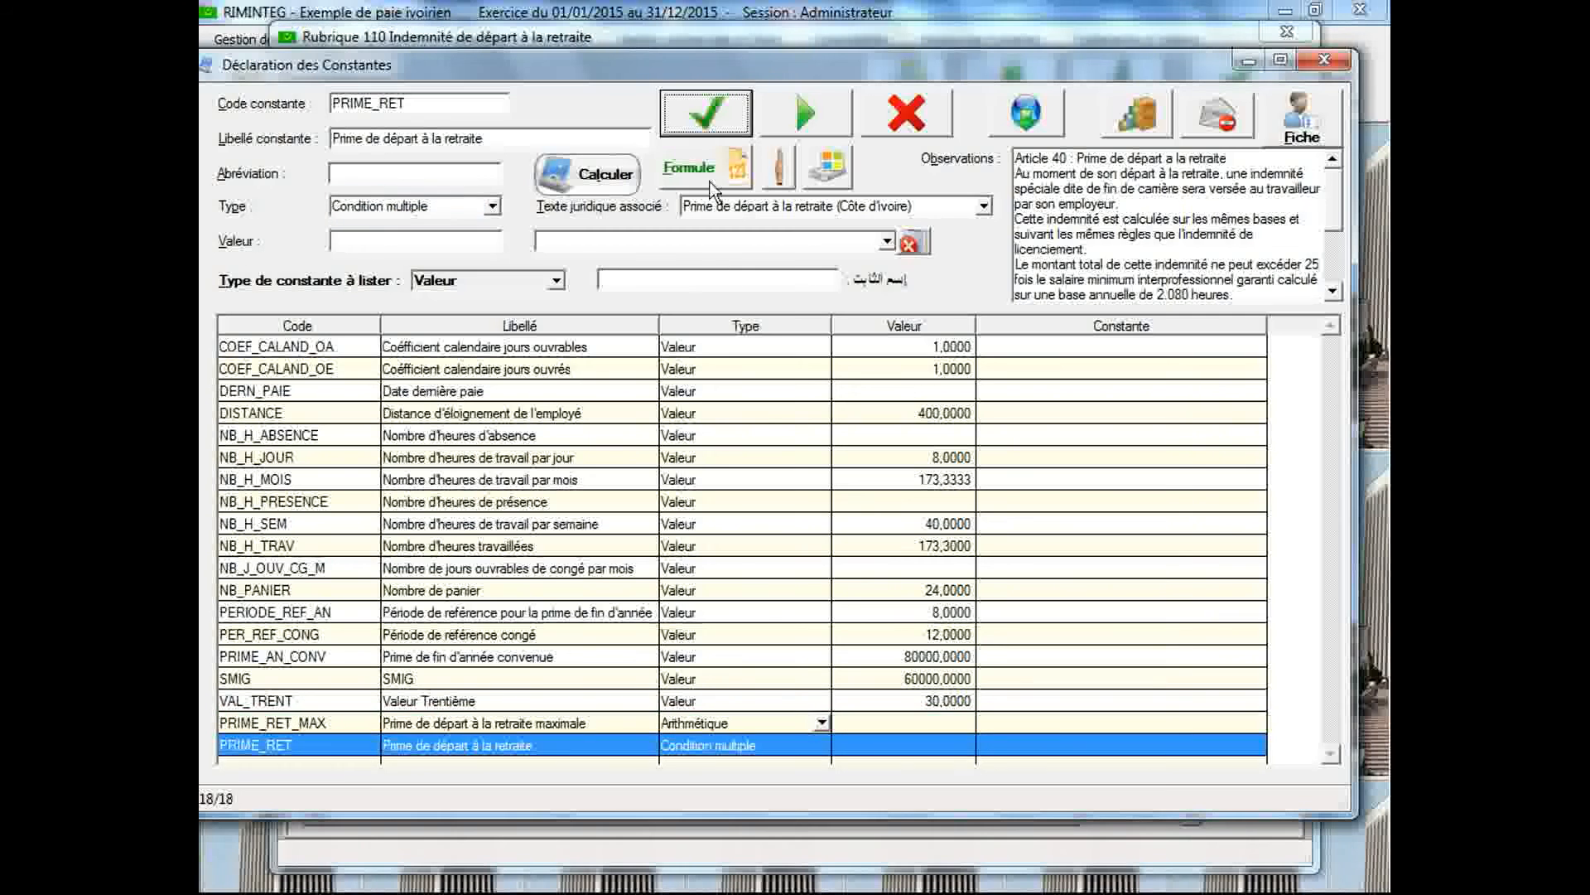
Open the condition description of PRIME_RET and set the Si condition to IND_LIC <= PRIME_RET_MAX
double_click(714, 747)
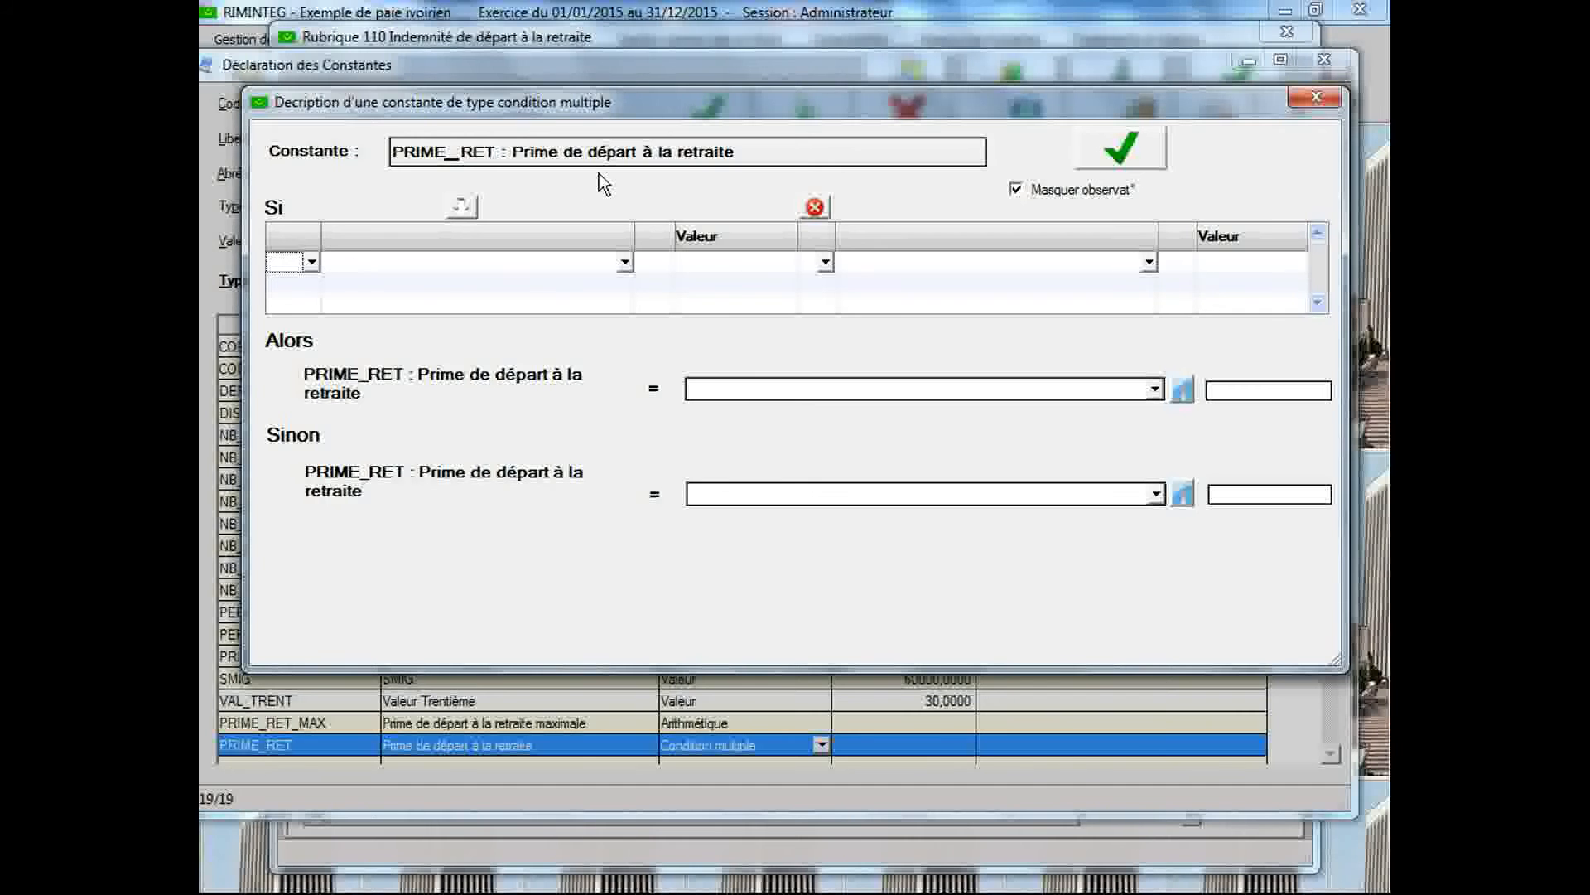
left_click(623, 266)
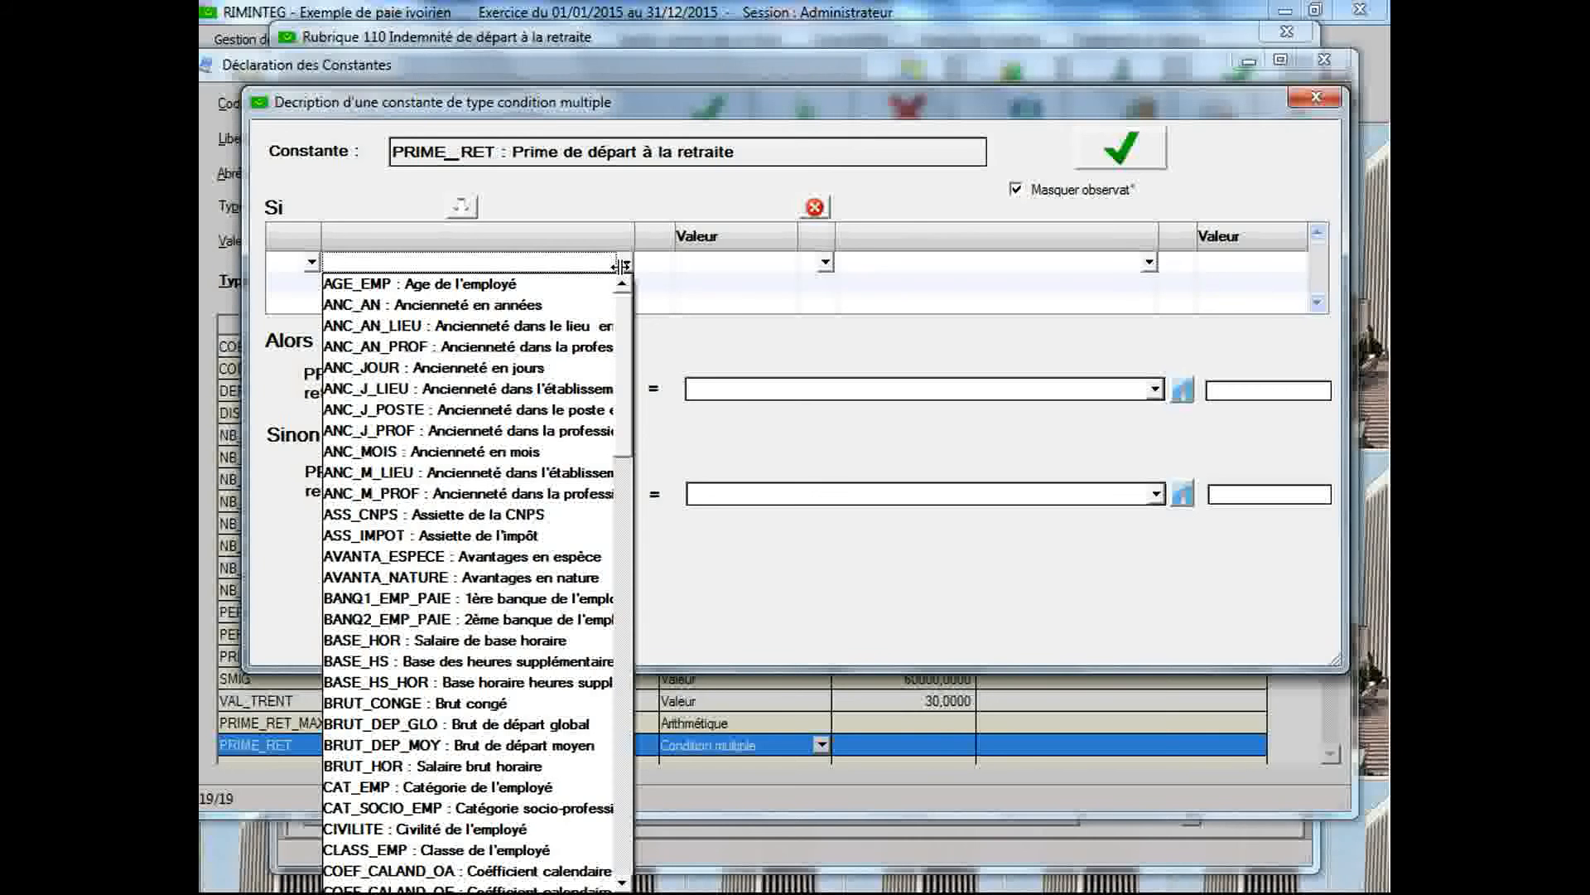
key("i")
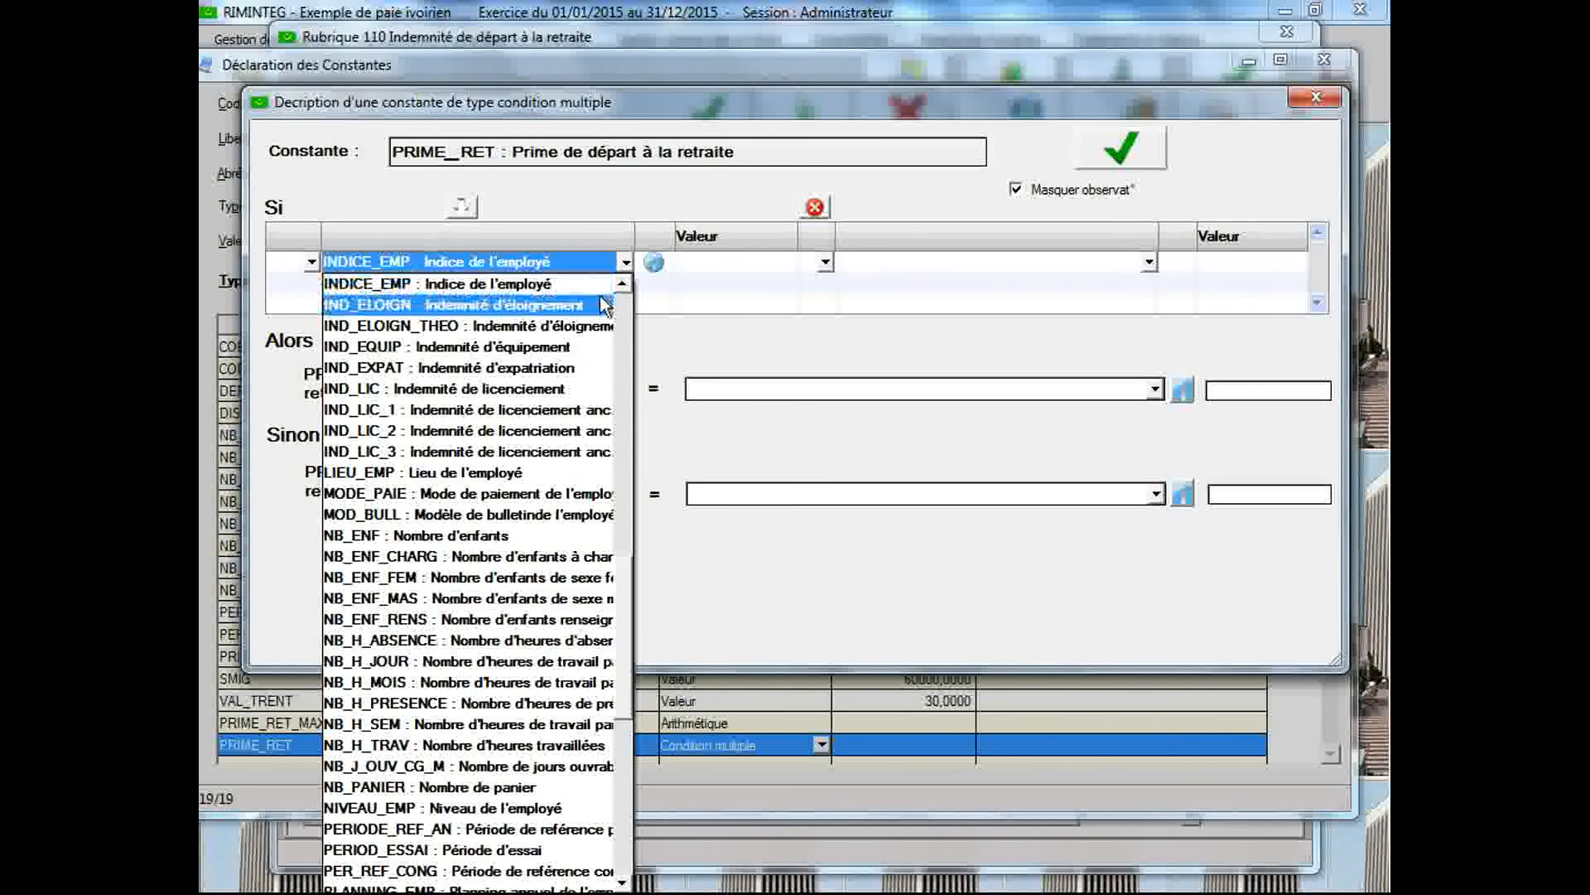
left_click(561, 391)
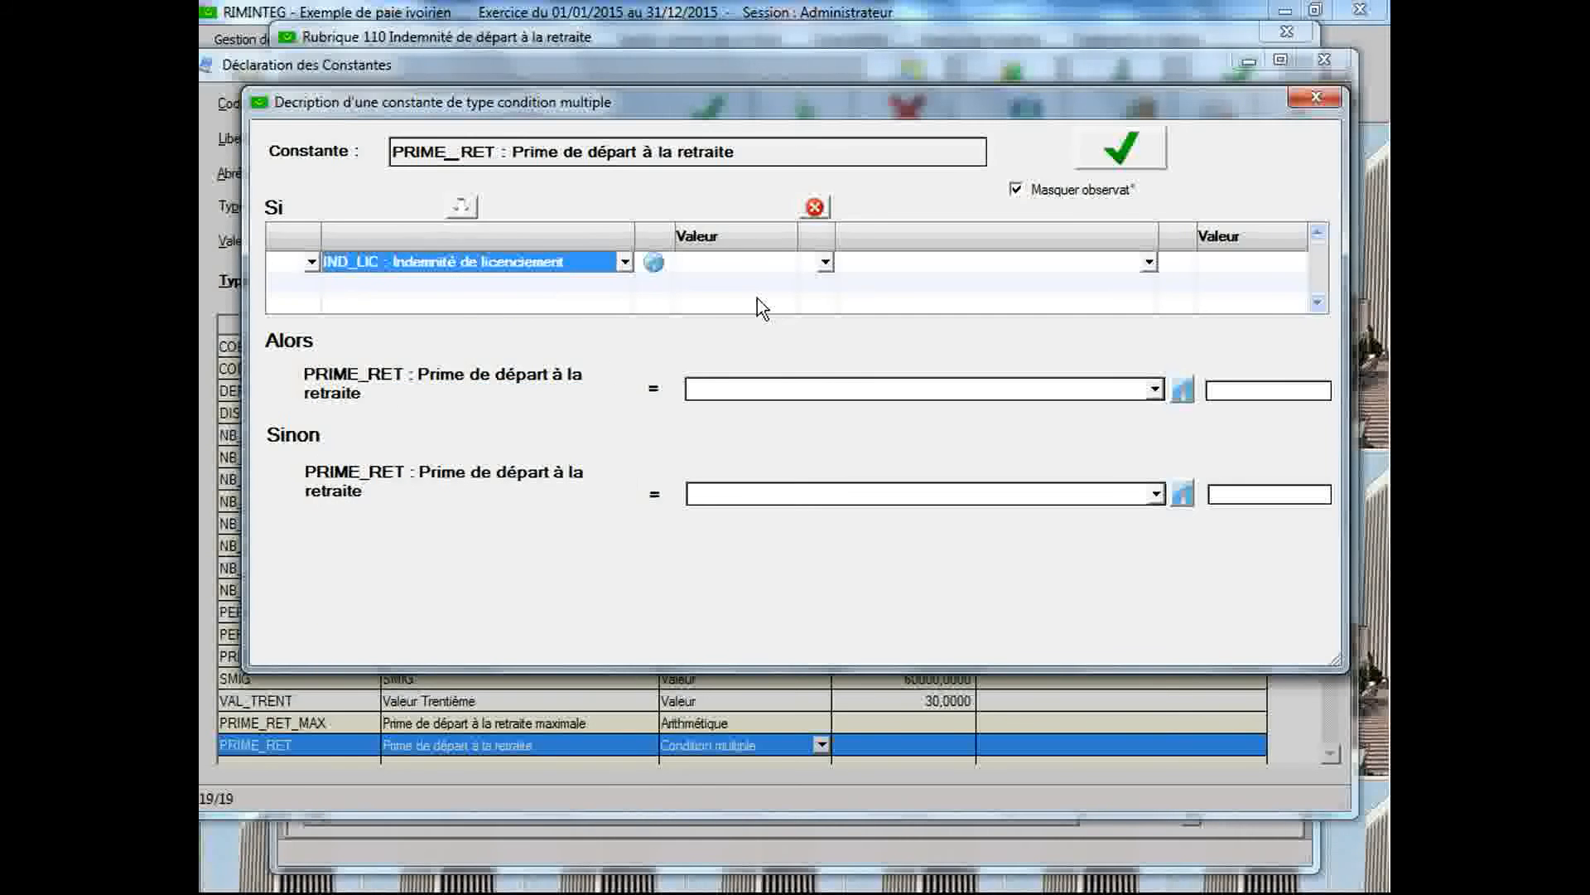
left_click(824, 263)
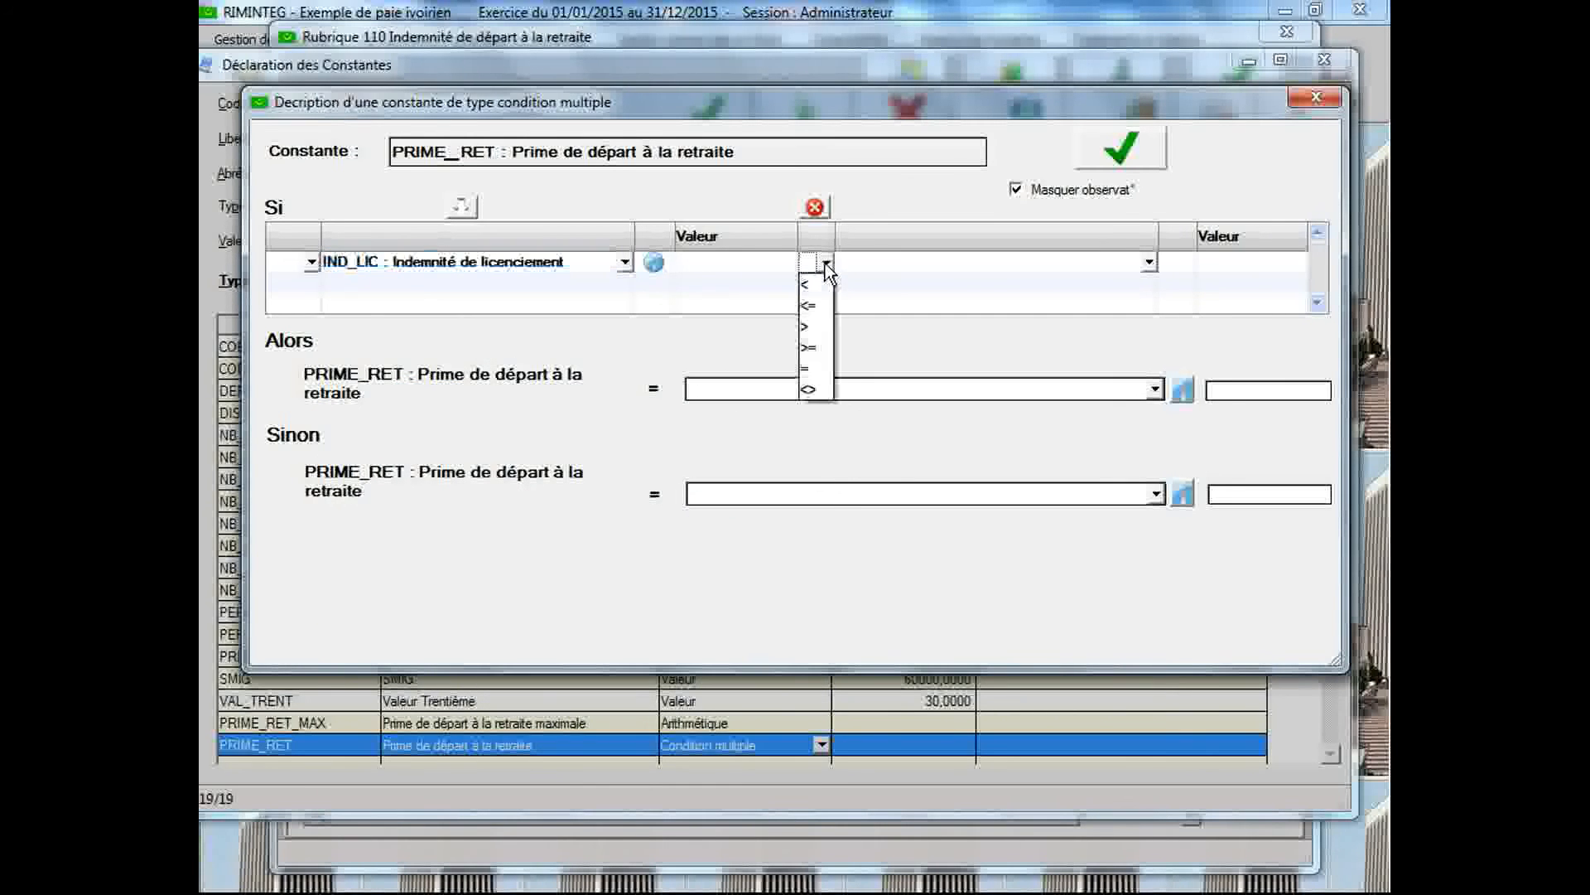
left_click(816, 309)
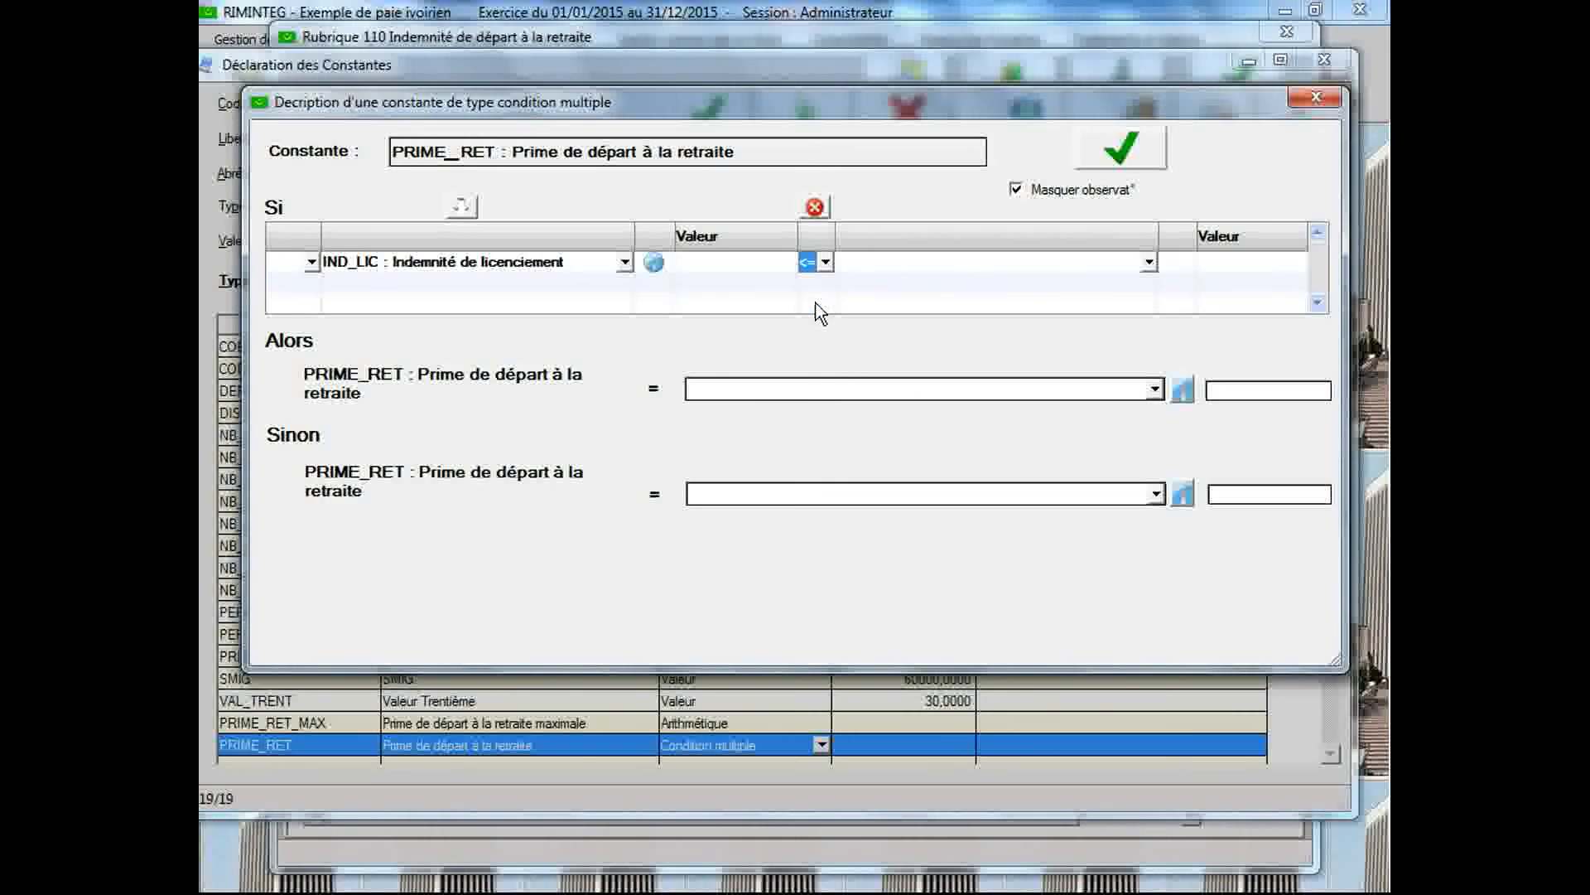
left_click(1149, 263)
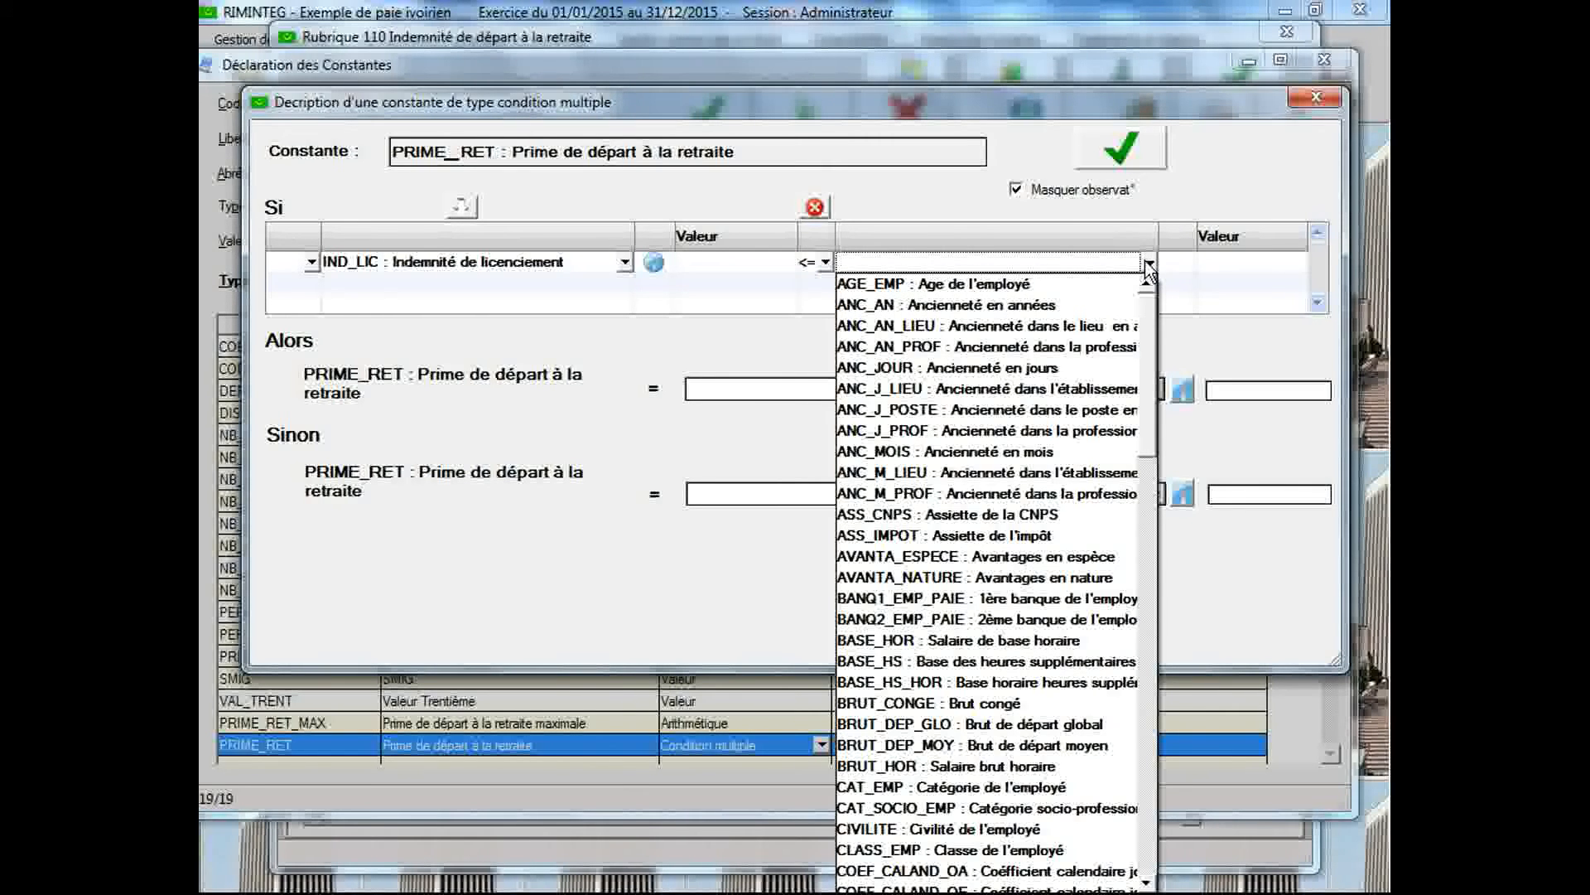
key("p")
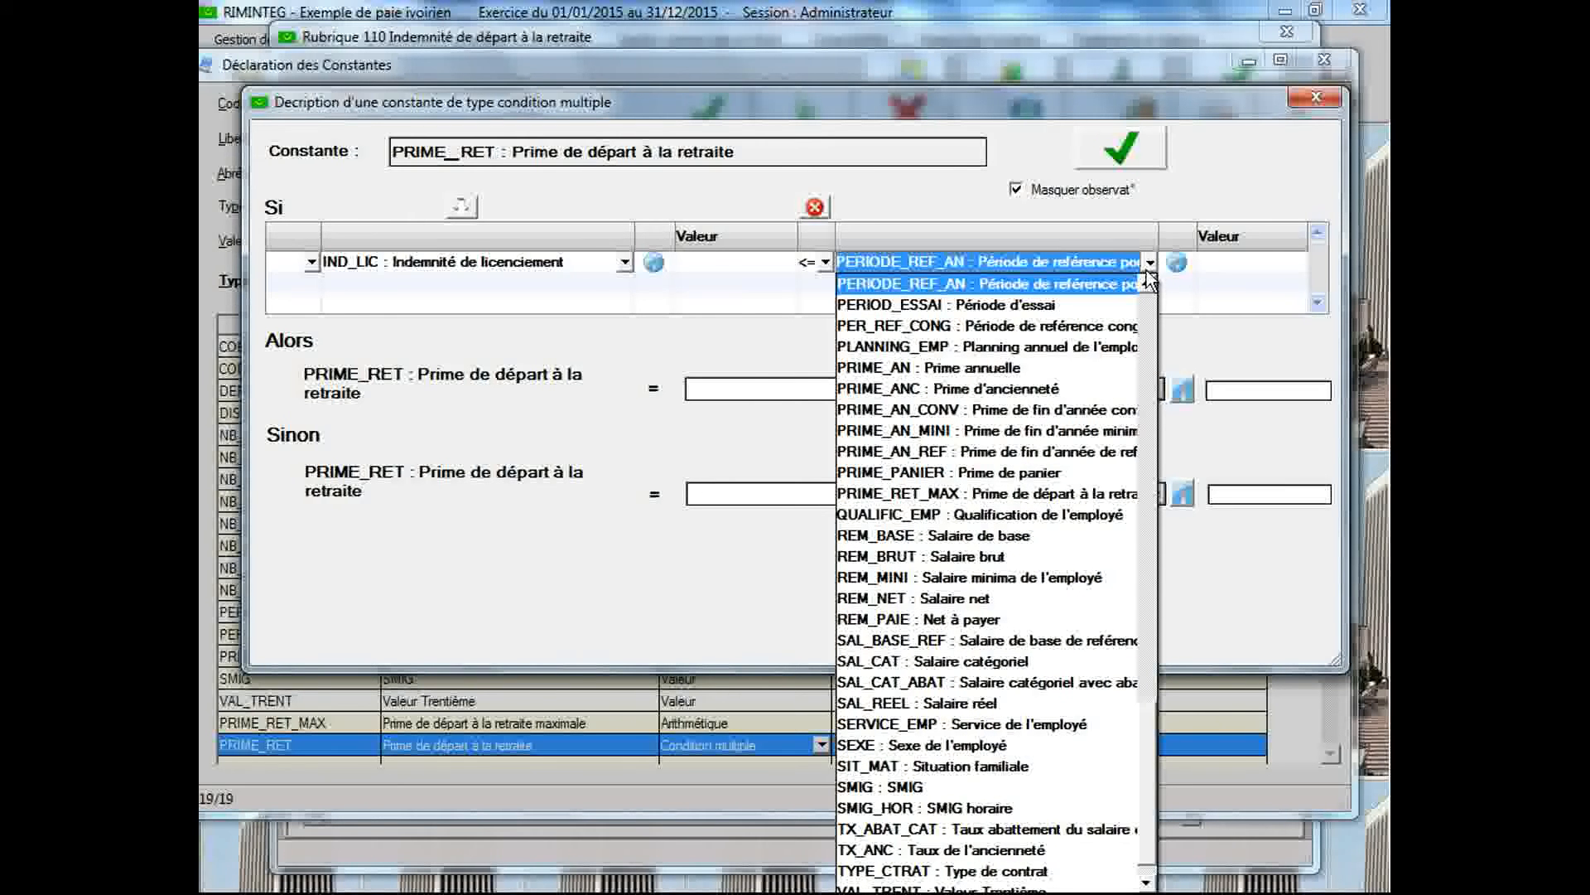
left_click(1098, 497)
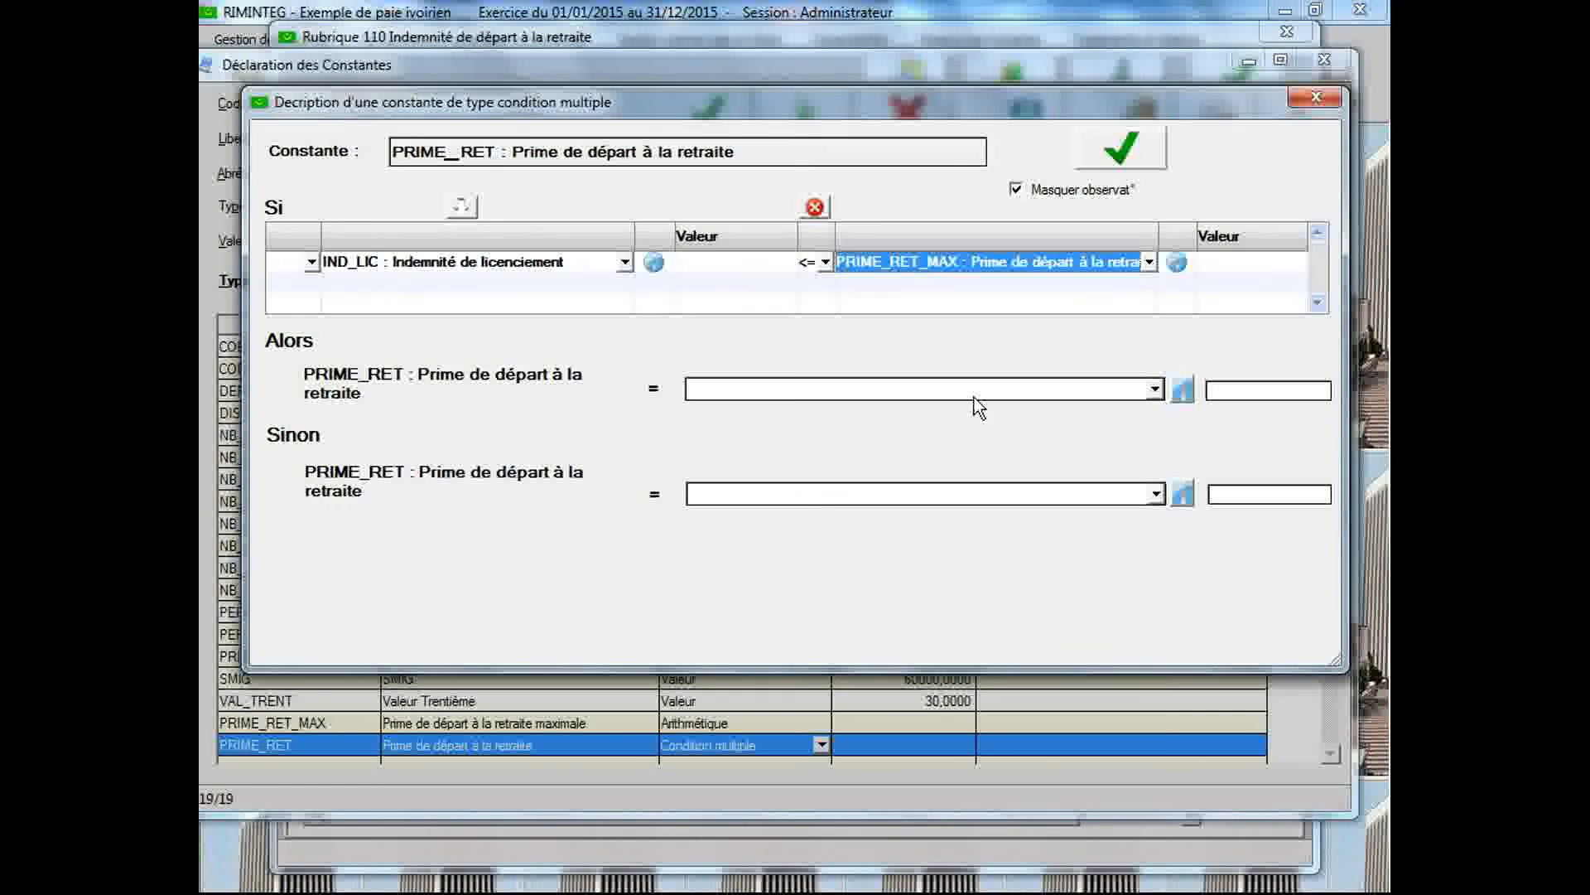
Set the Alors result of PRIME_RET to IND_LIC : Indemnité de licenciement
left_click(1154, 390)
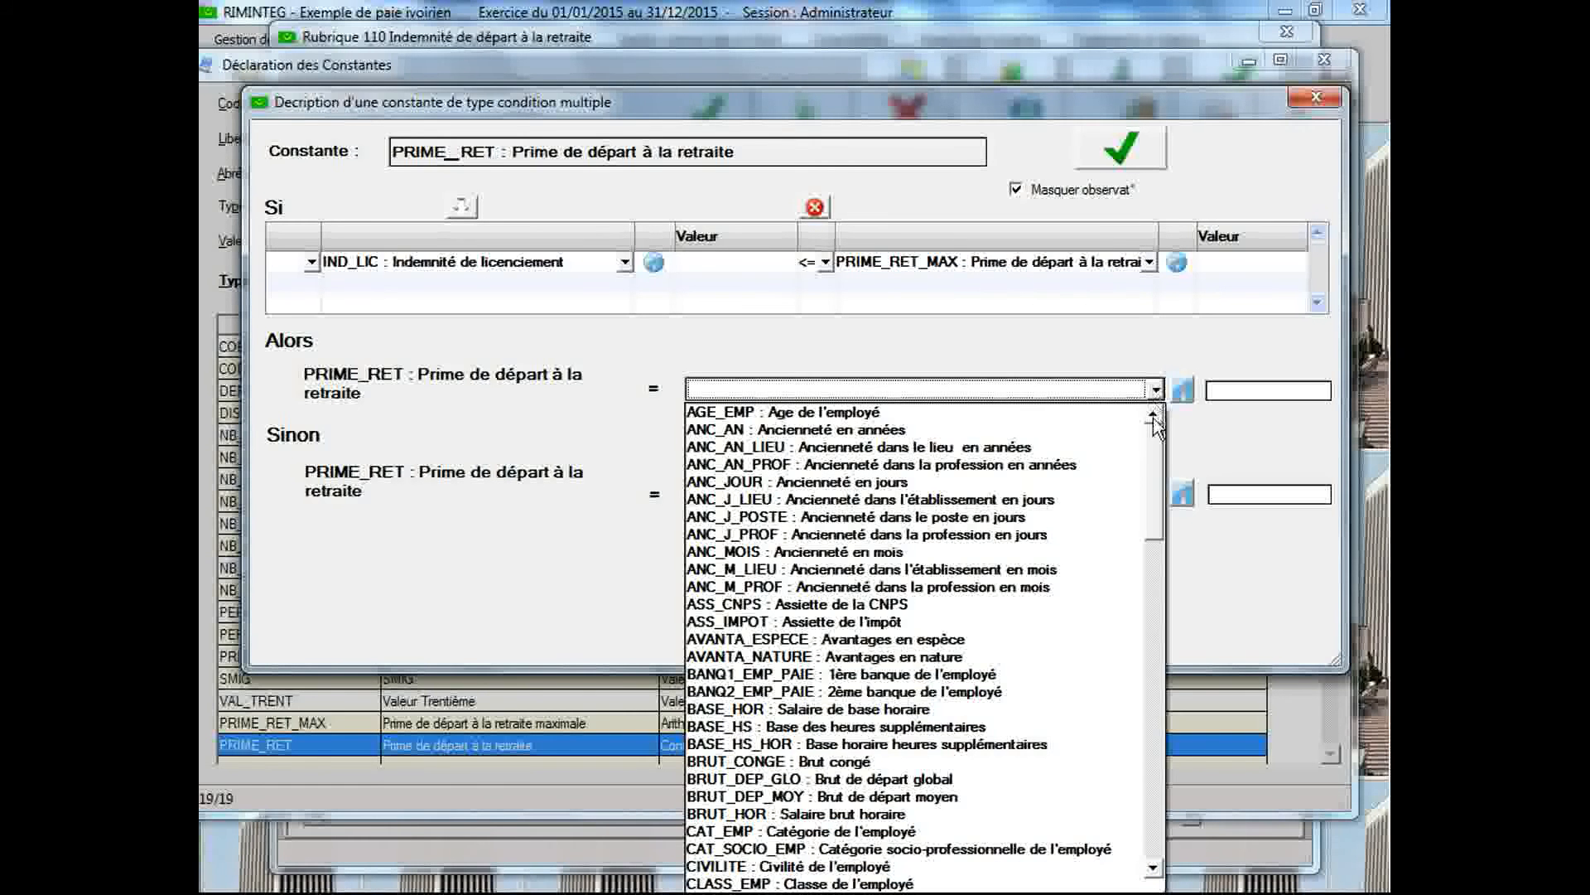
type("ice de l'employé")
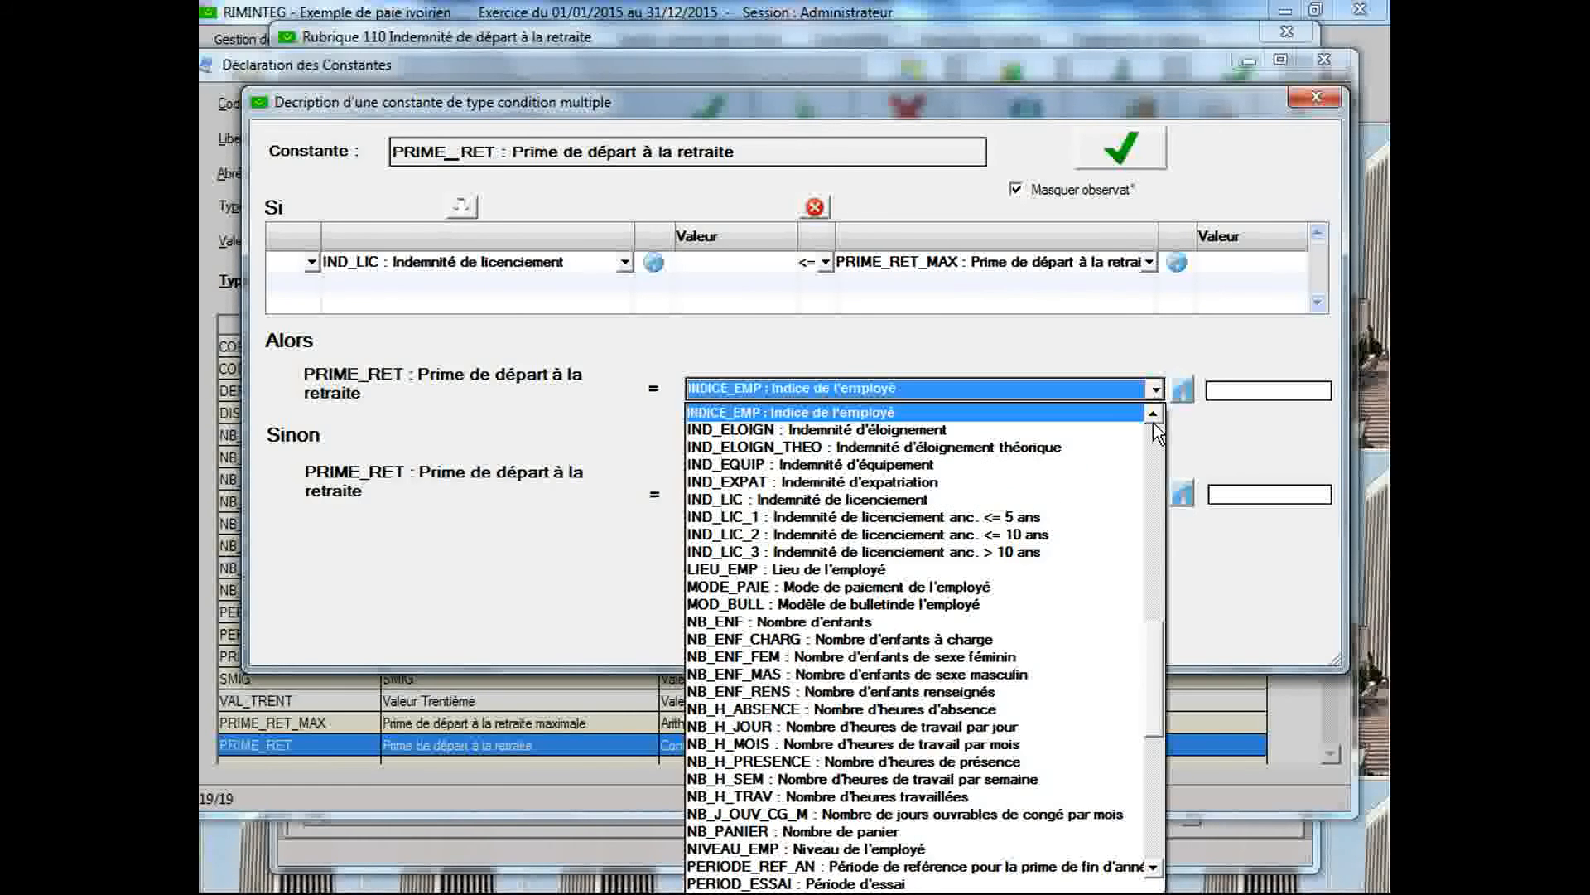
left_click(1003, 500)
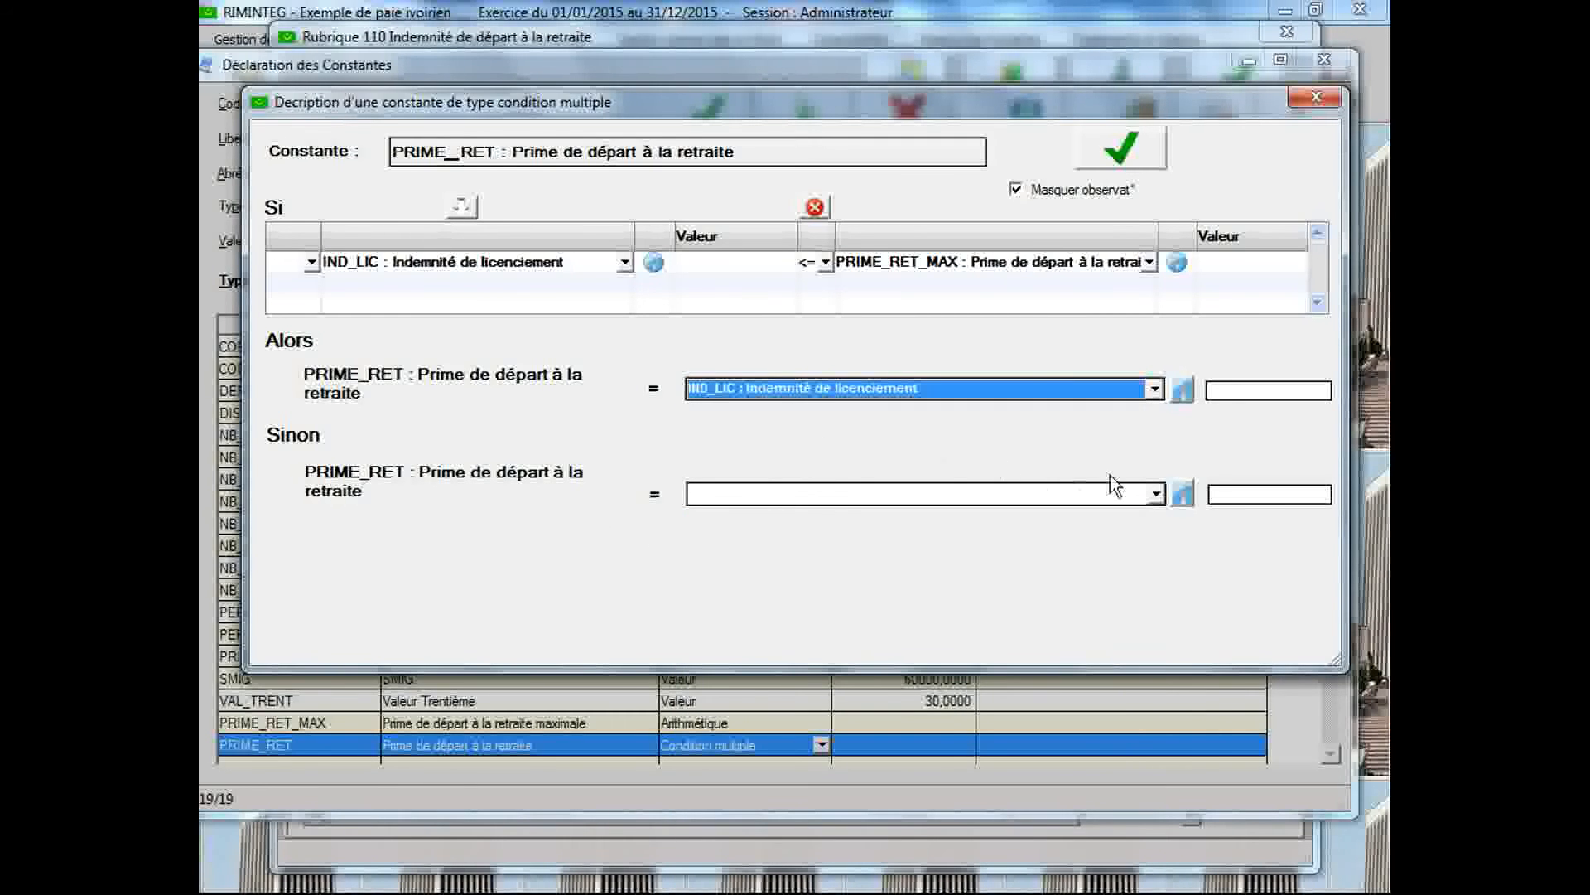
Set the Sinon result of PRIME_RET to PRIME_RET_MAX : Prime de départ à la retraite maximale, save the condition and close its description
left_click(1158, 495)
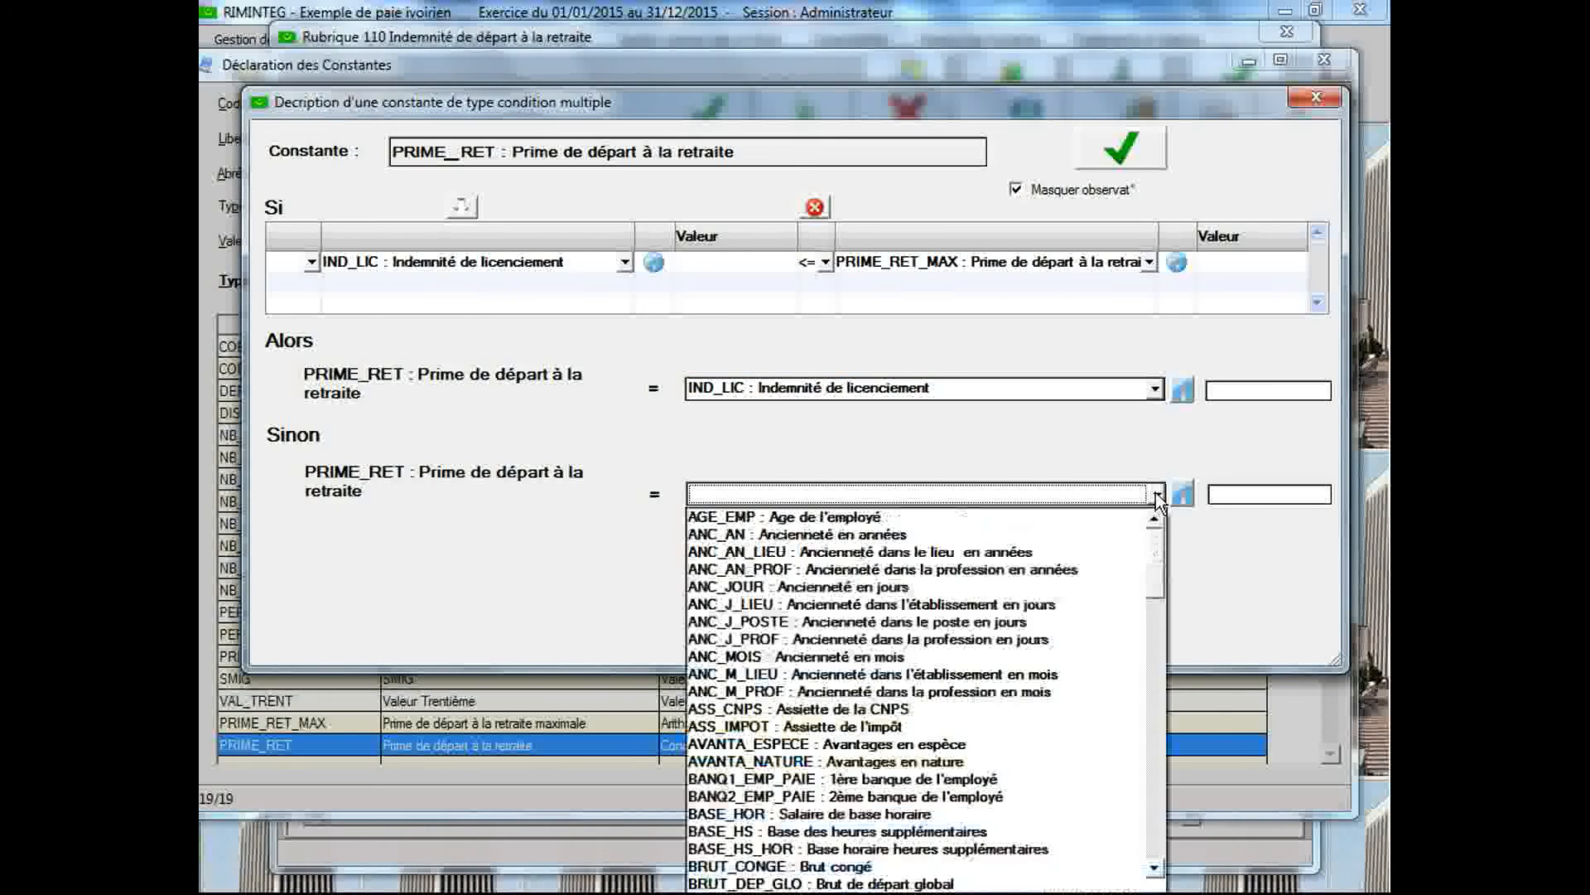
left_click(1157, 621)
left_click_drag(1157, 621, 1161, 768)
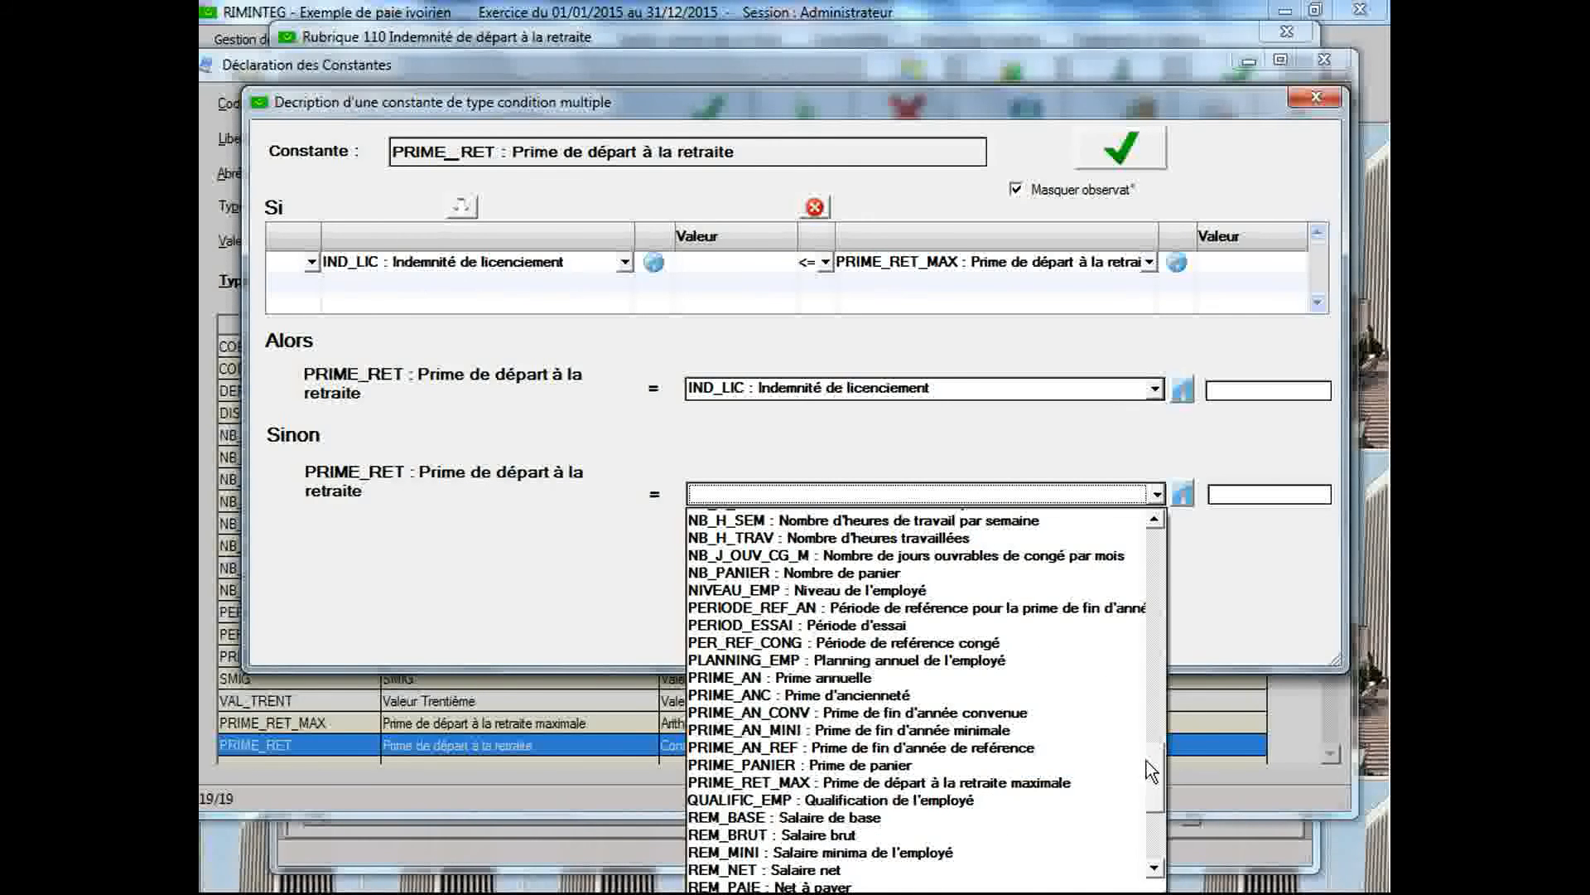
left_click(1063, 783)
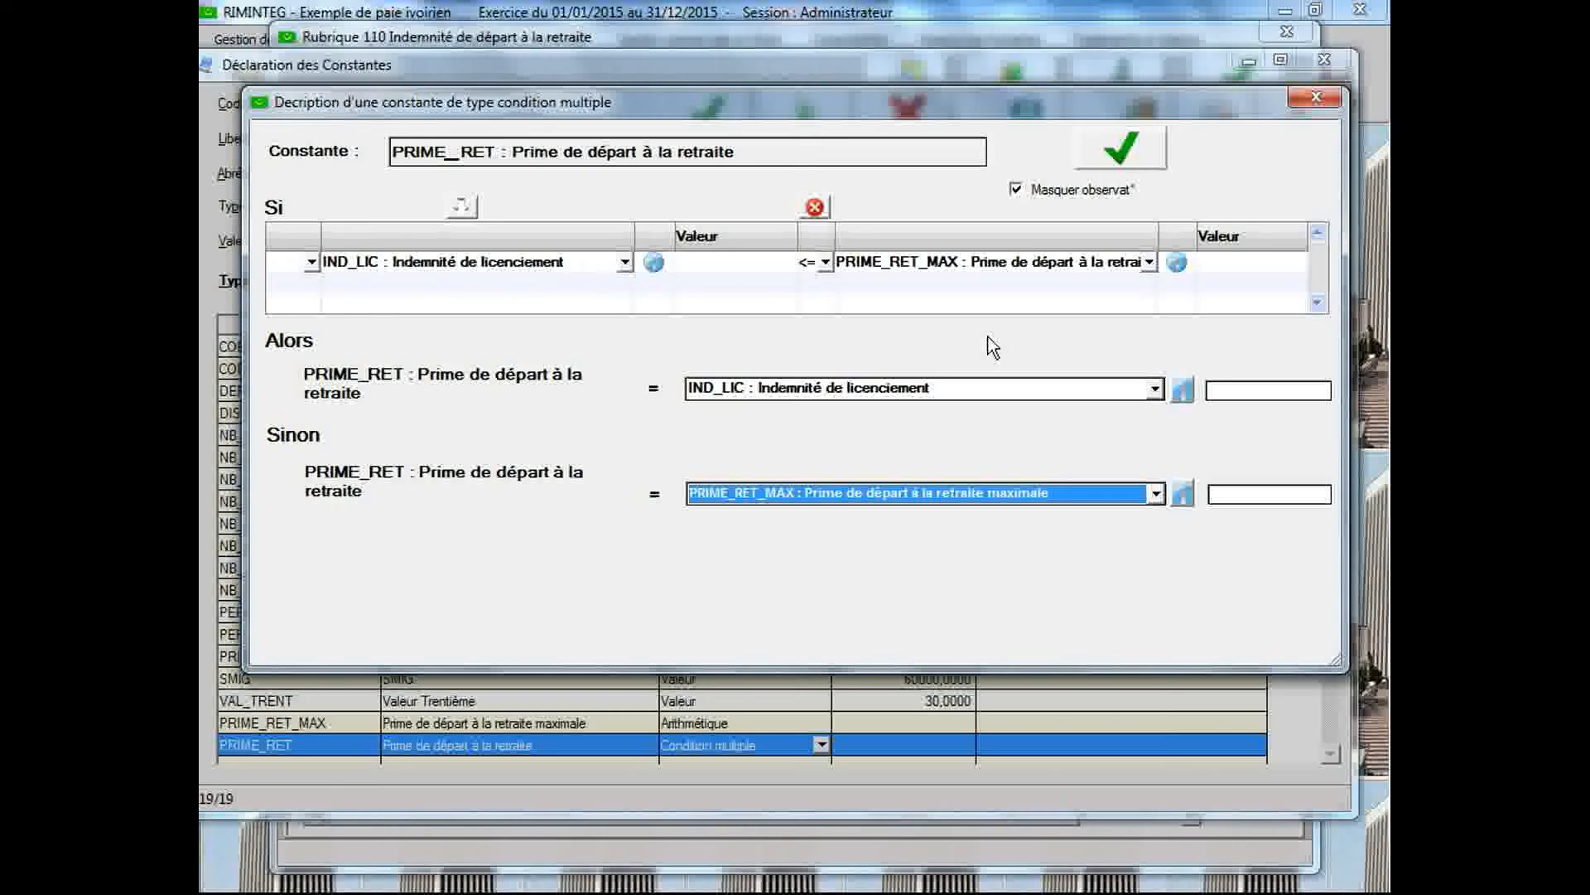
left_click(1121, 148)
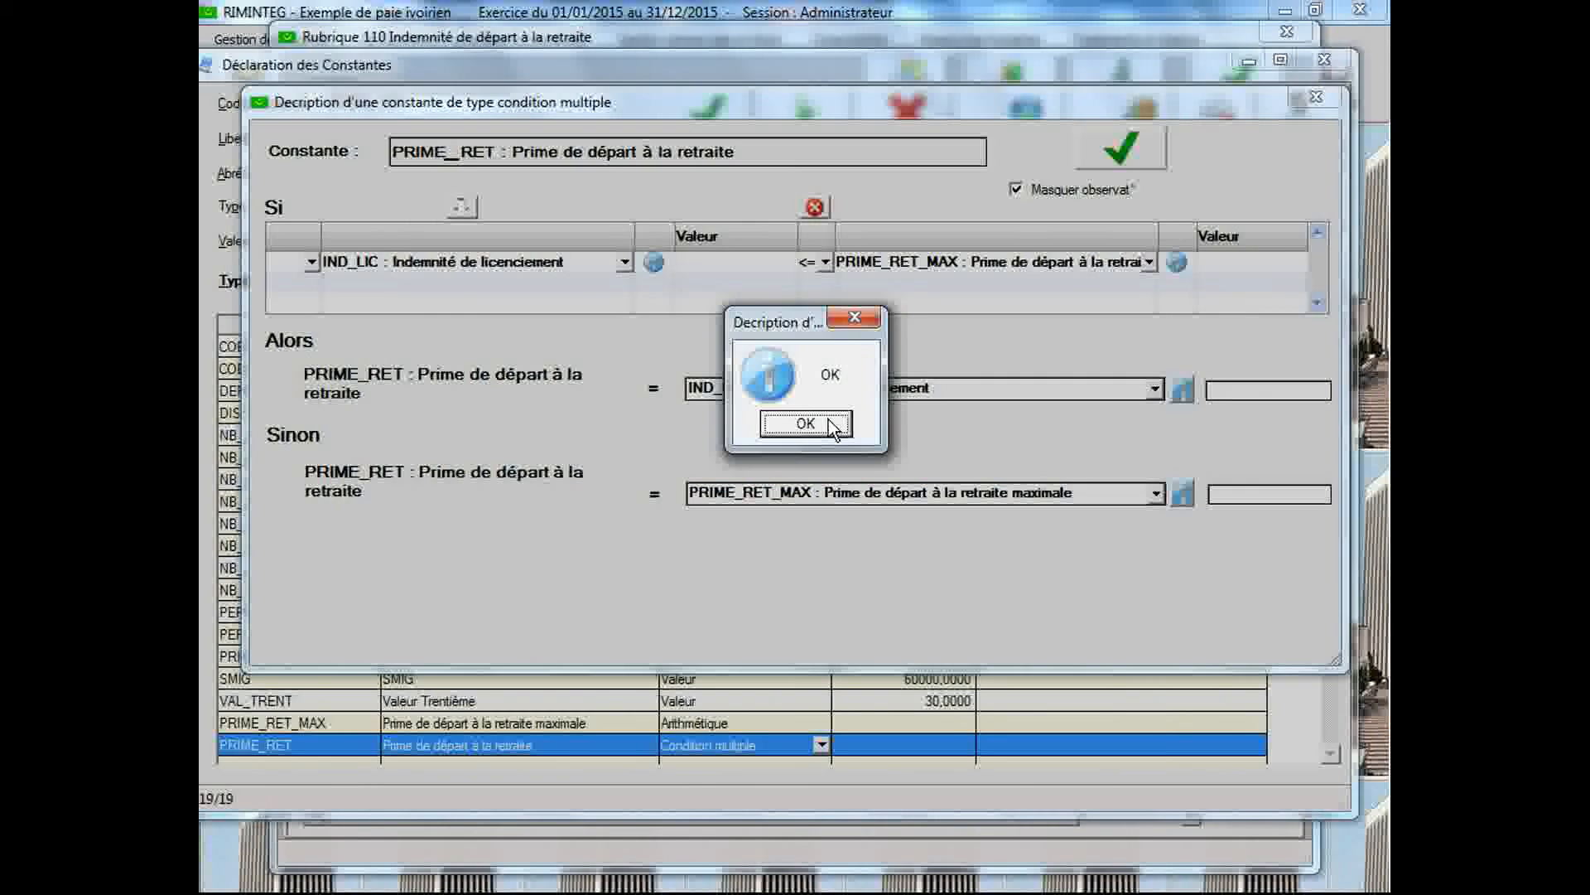
left_click(806, 425)
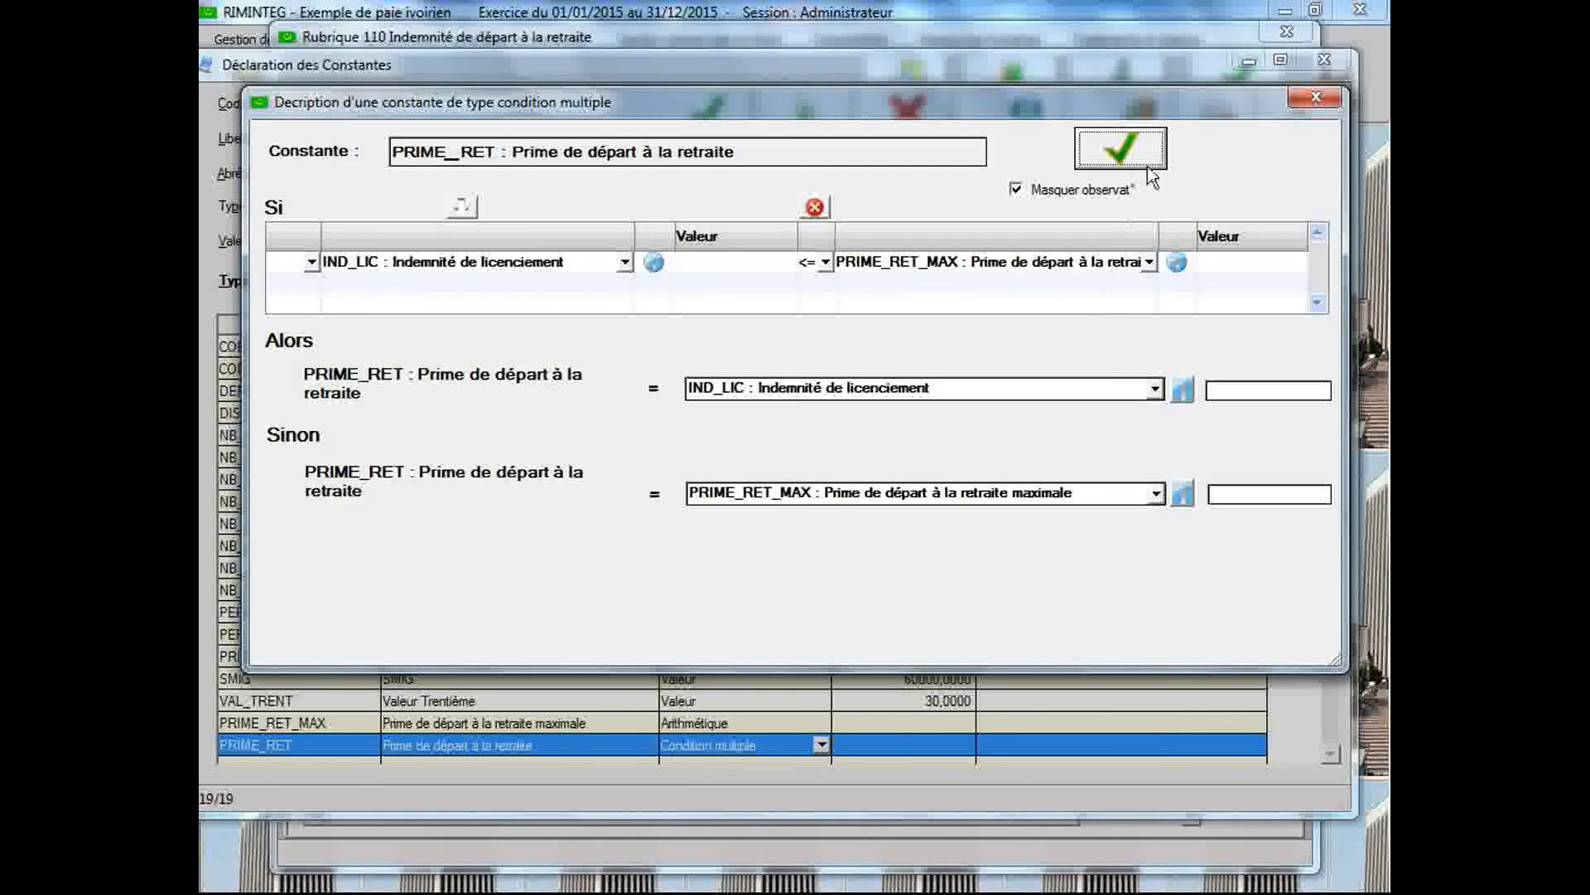
left_click(1314, 98)
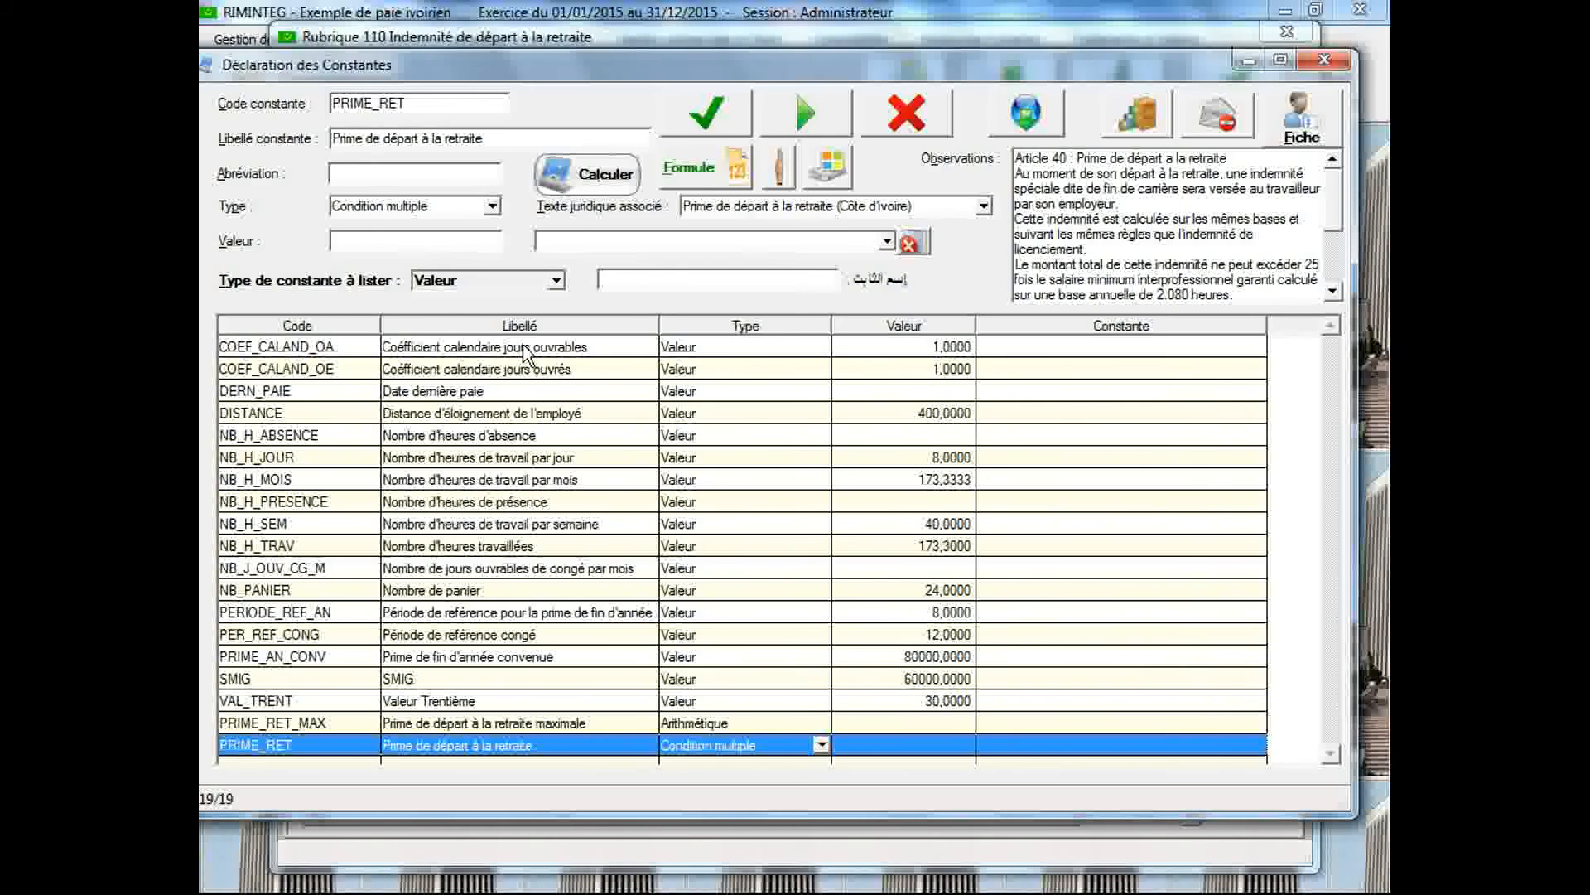
Calculate the constants SMIG and PRIME_RET_MAX to check their amounts
left_click(615, 182)
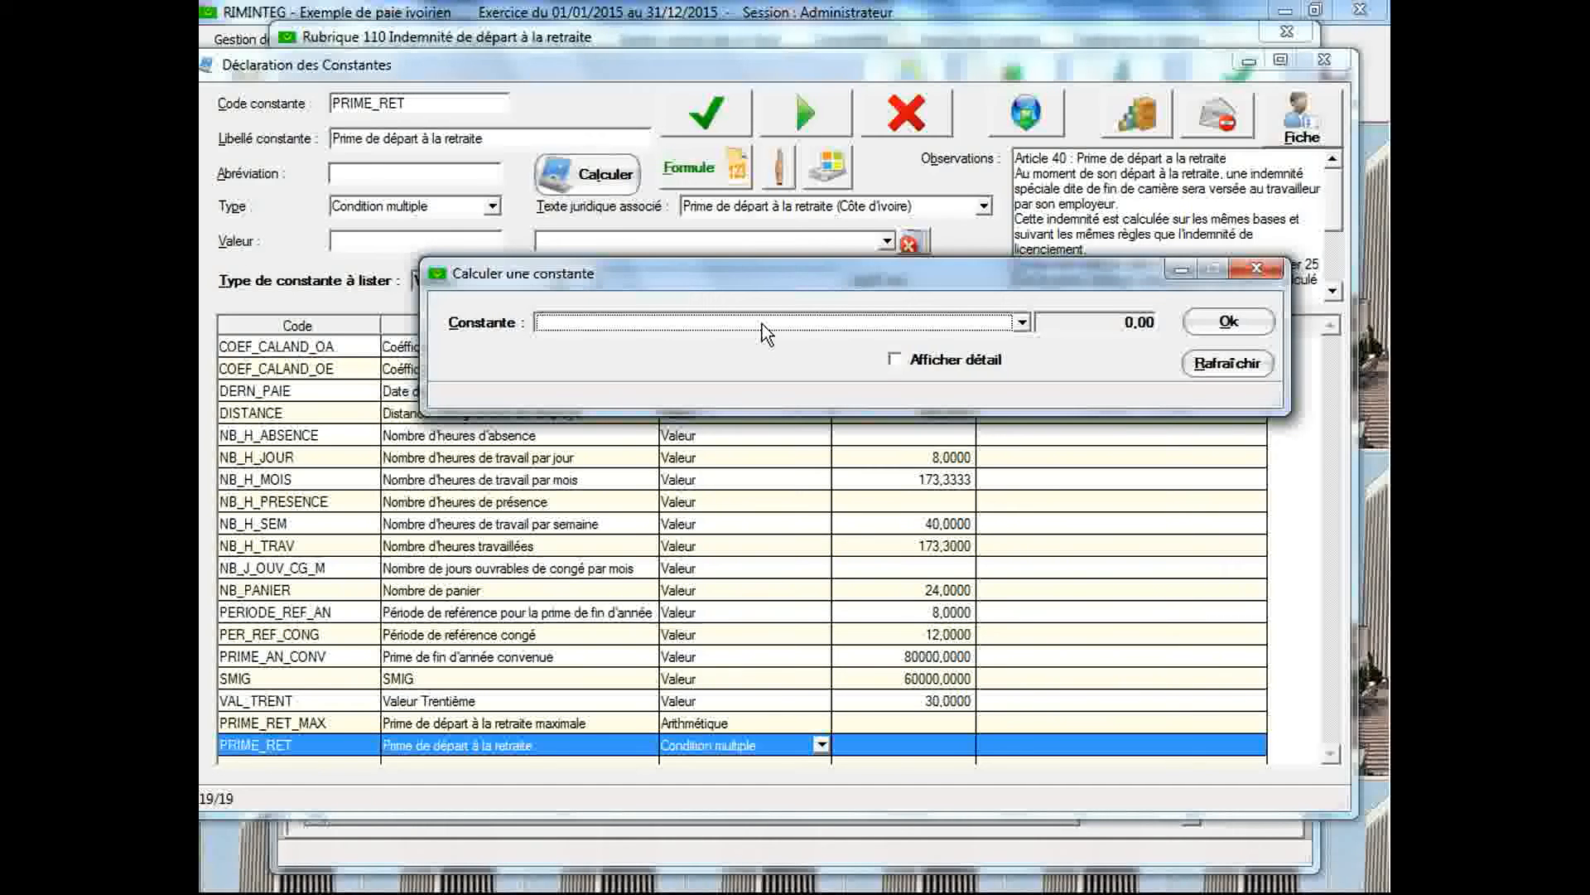
left_click(1023, 324)
left_click_drag(1024, 362, 1025, 454)
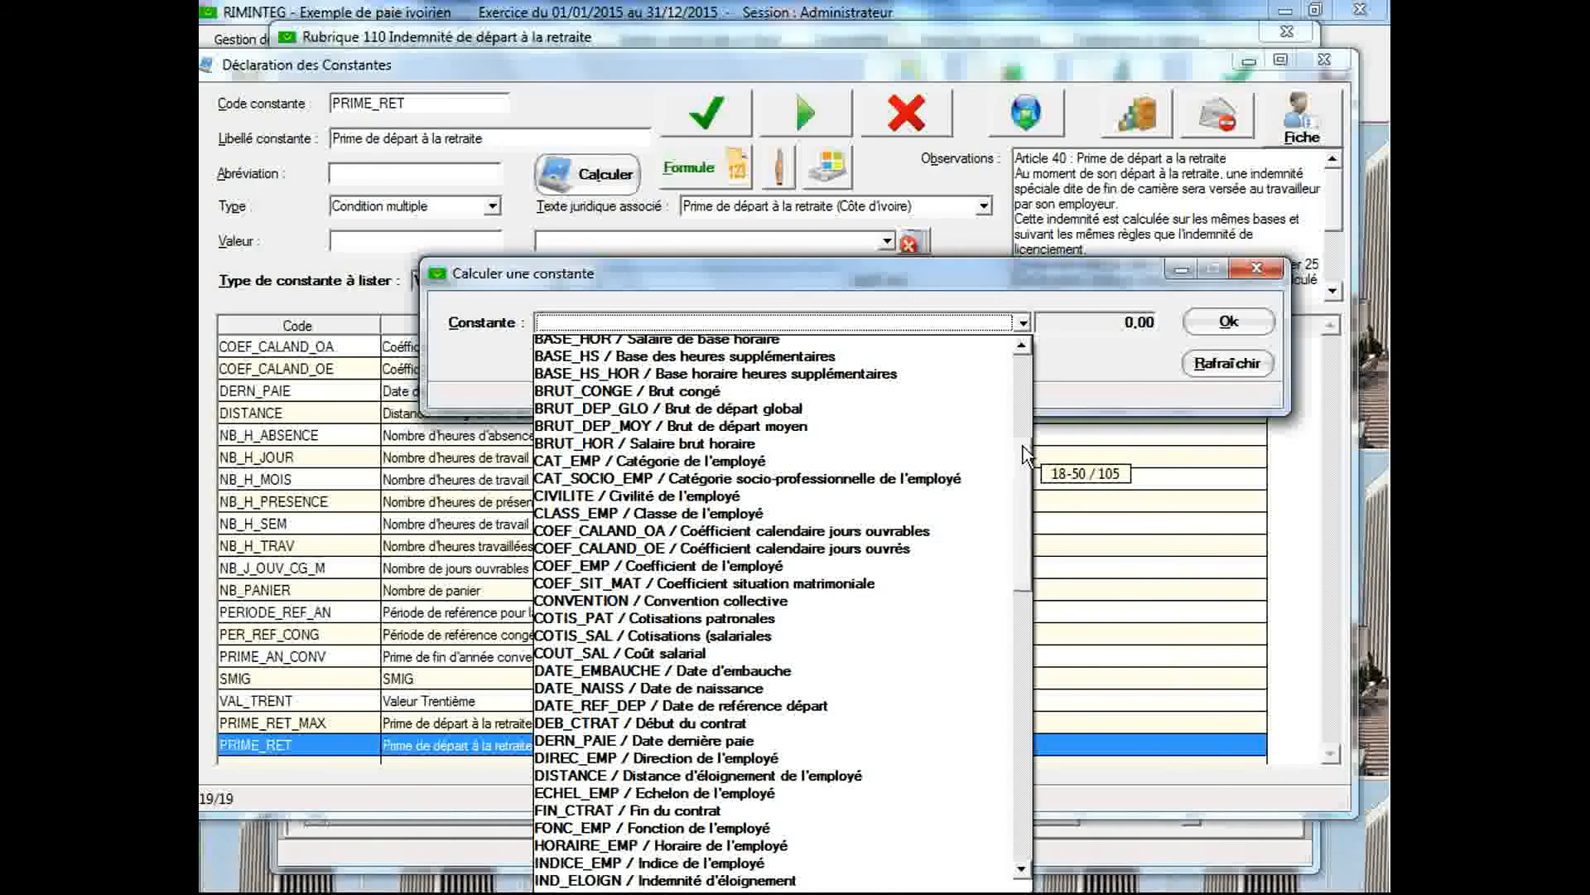
left_click_drag(1025, 454, 1017, 704)
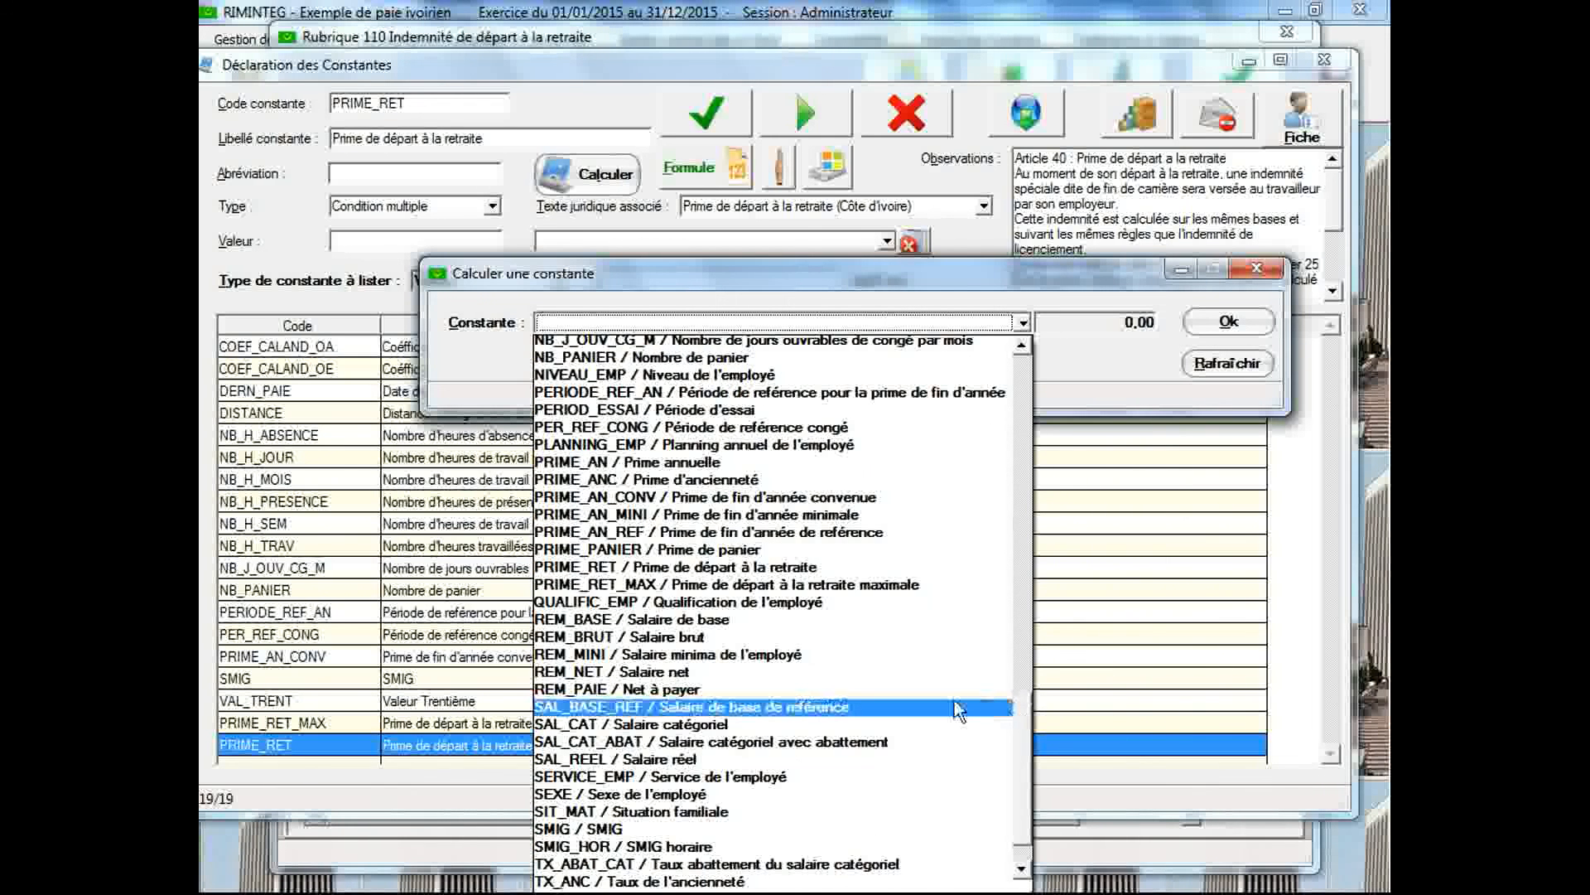
left_click(744, 830)
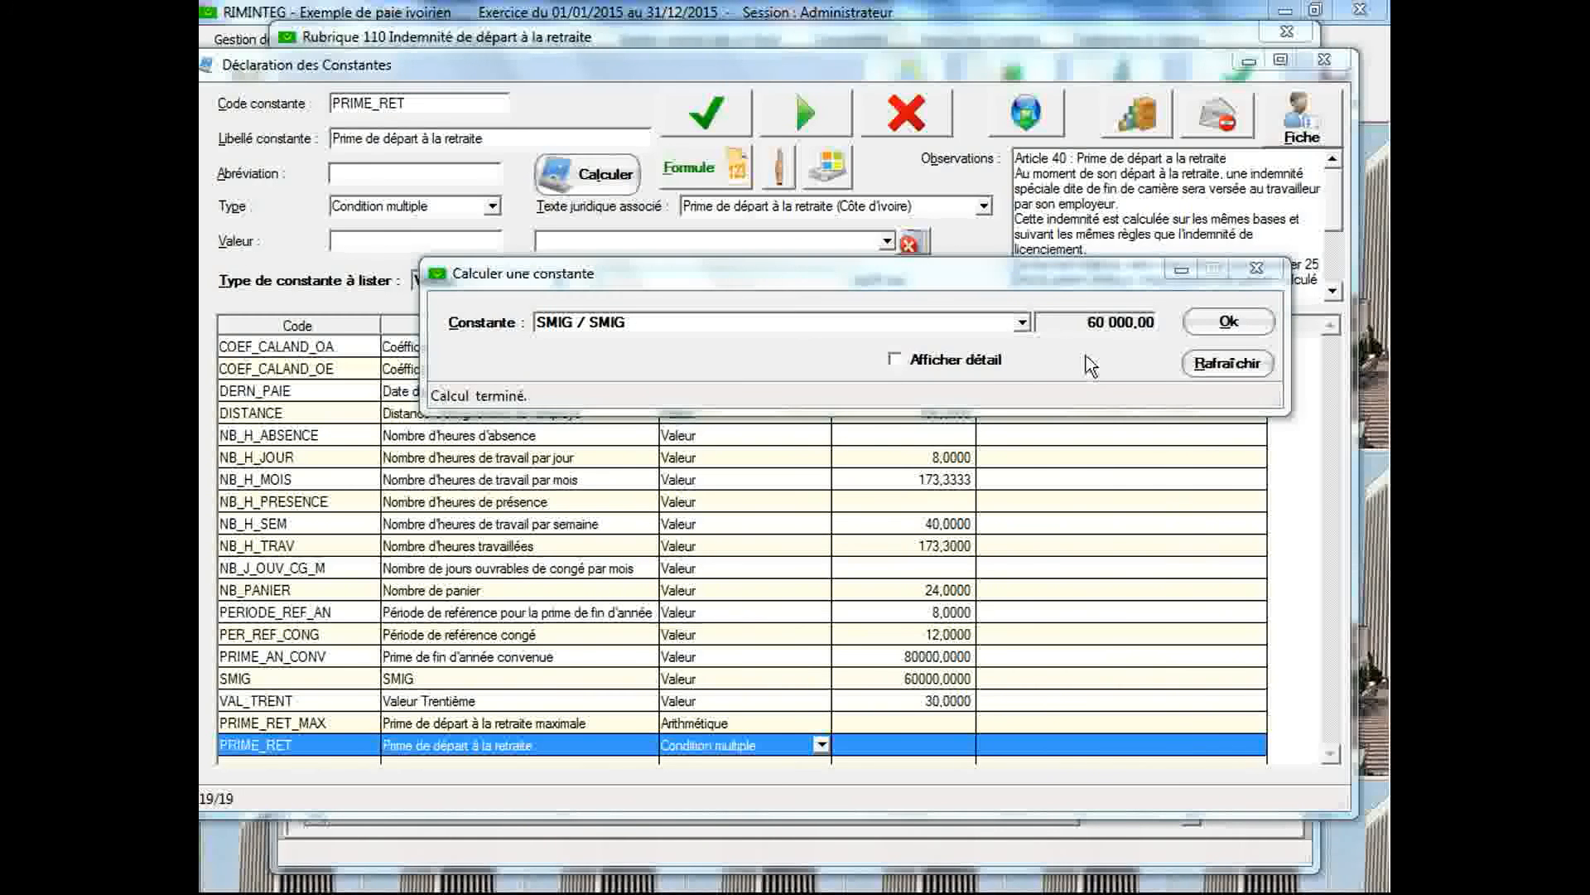
left_click(1024, 323)
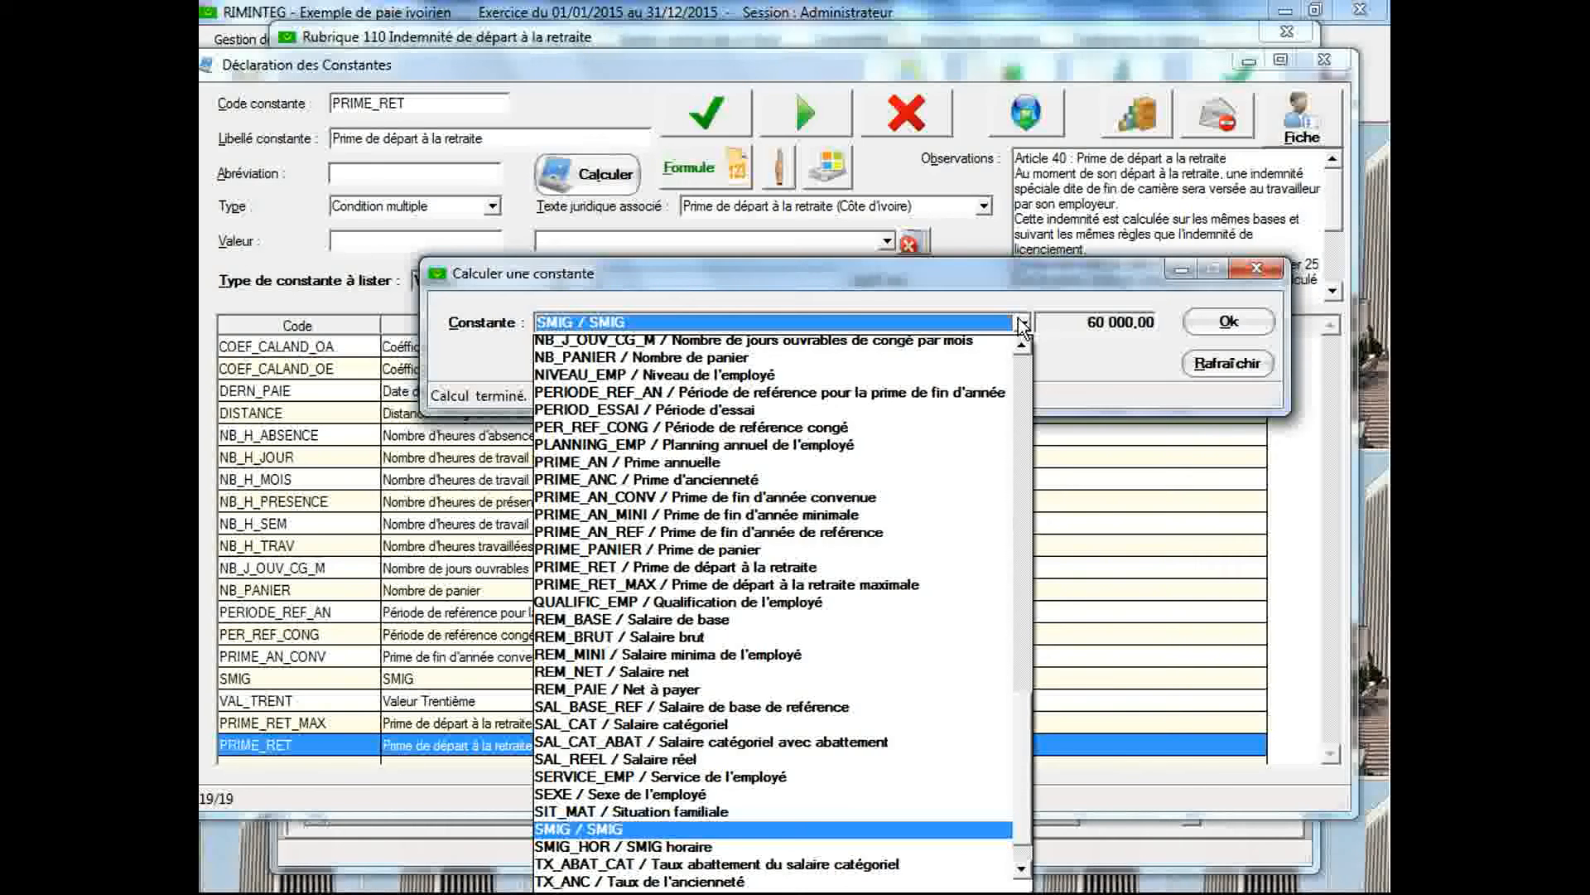
left_click(921, 586)
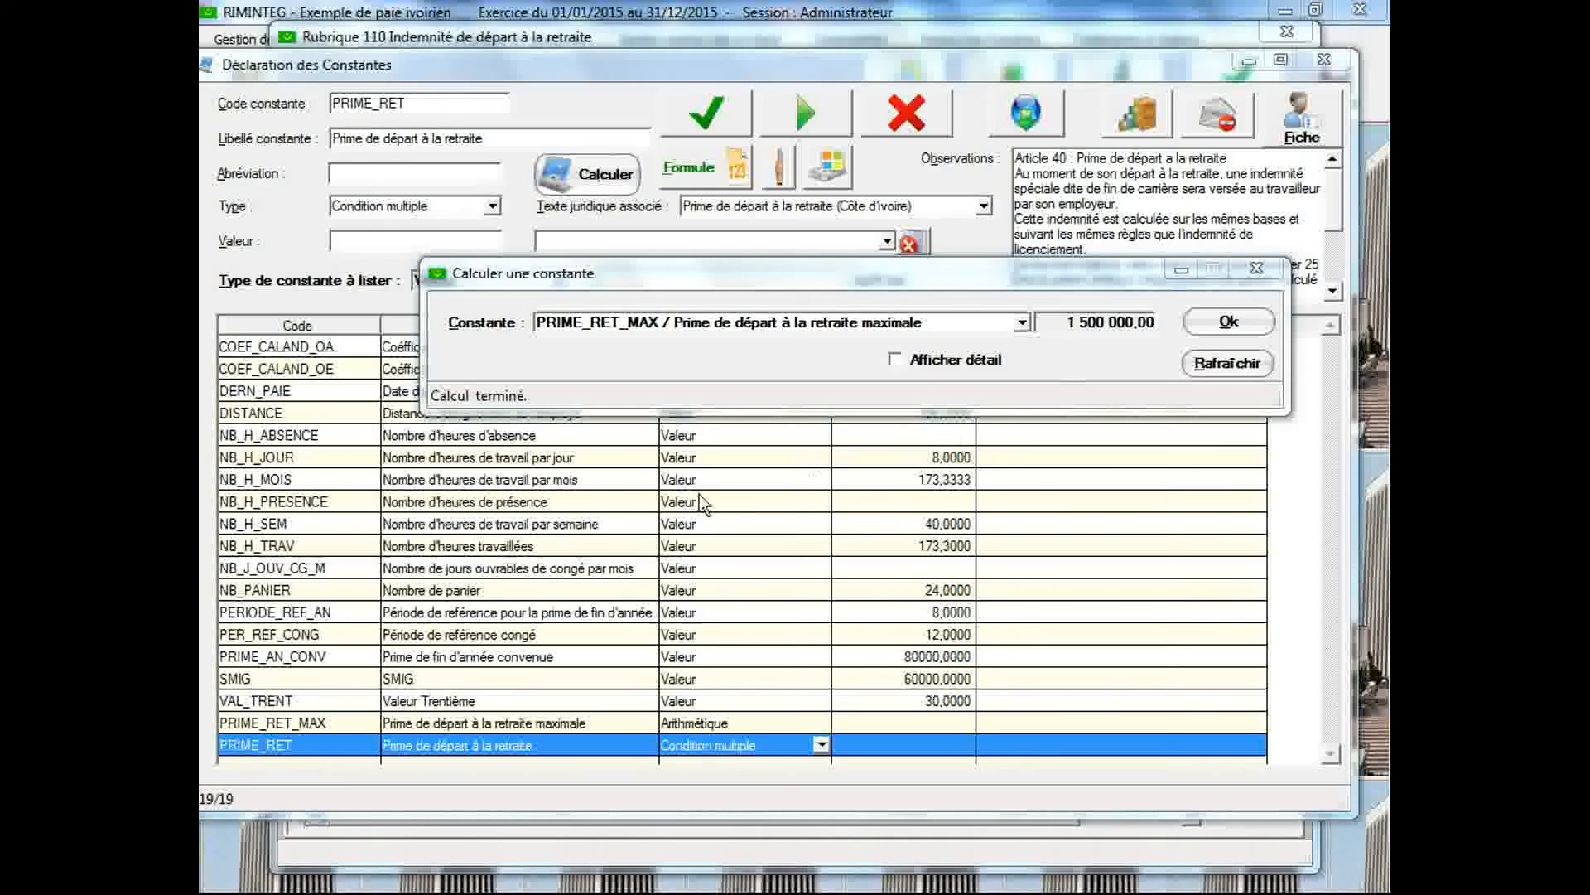
Look up the constants whose code matches BRUT* and load BRUT_DEP_MOY to check its value
double_click(443, 103)
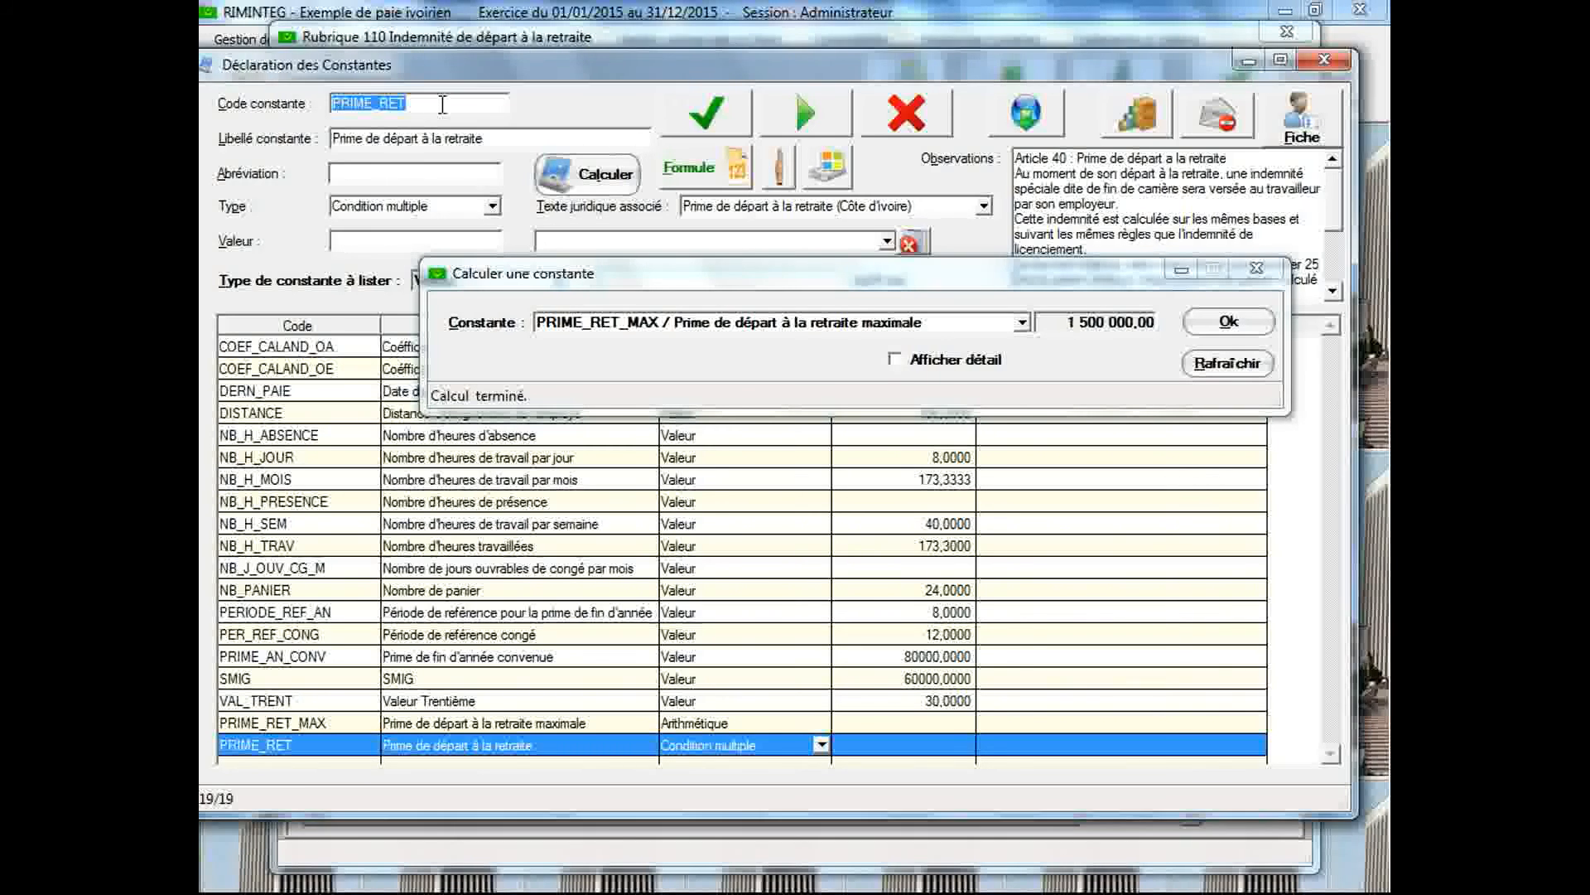
type("BRUT")
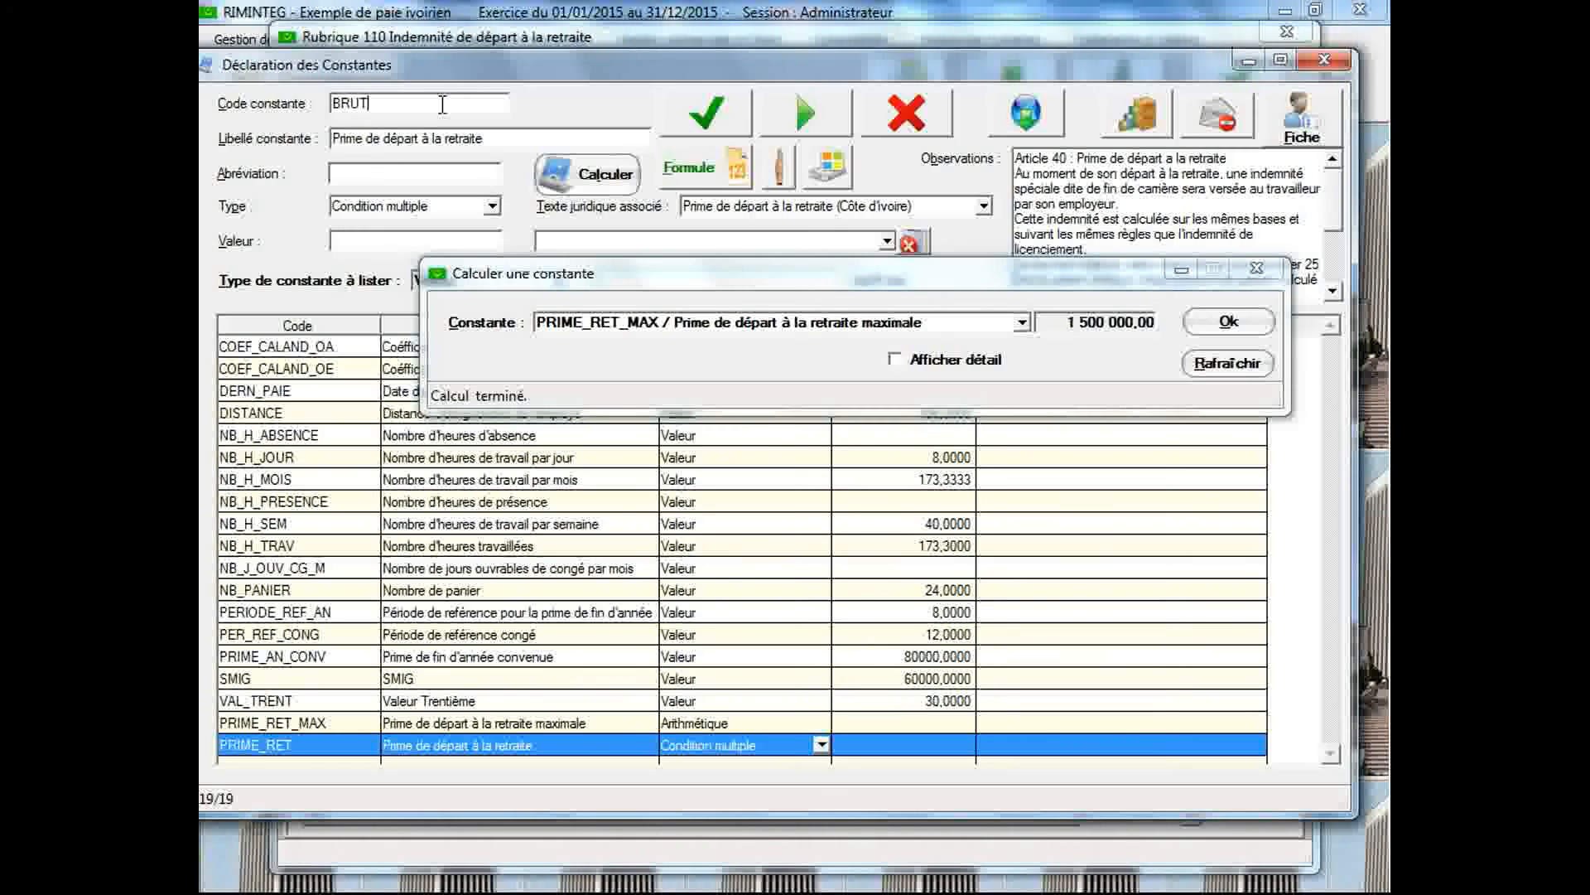
type("*")
key("Return")
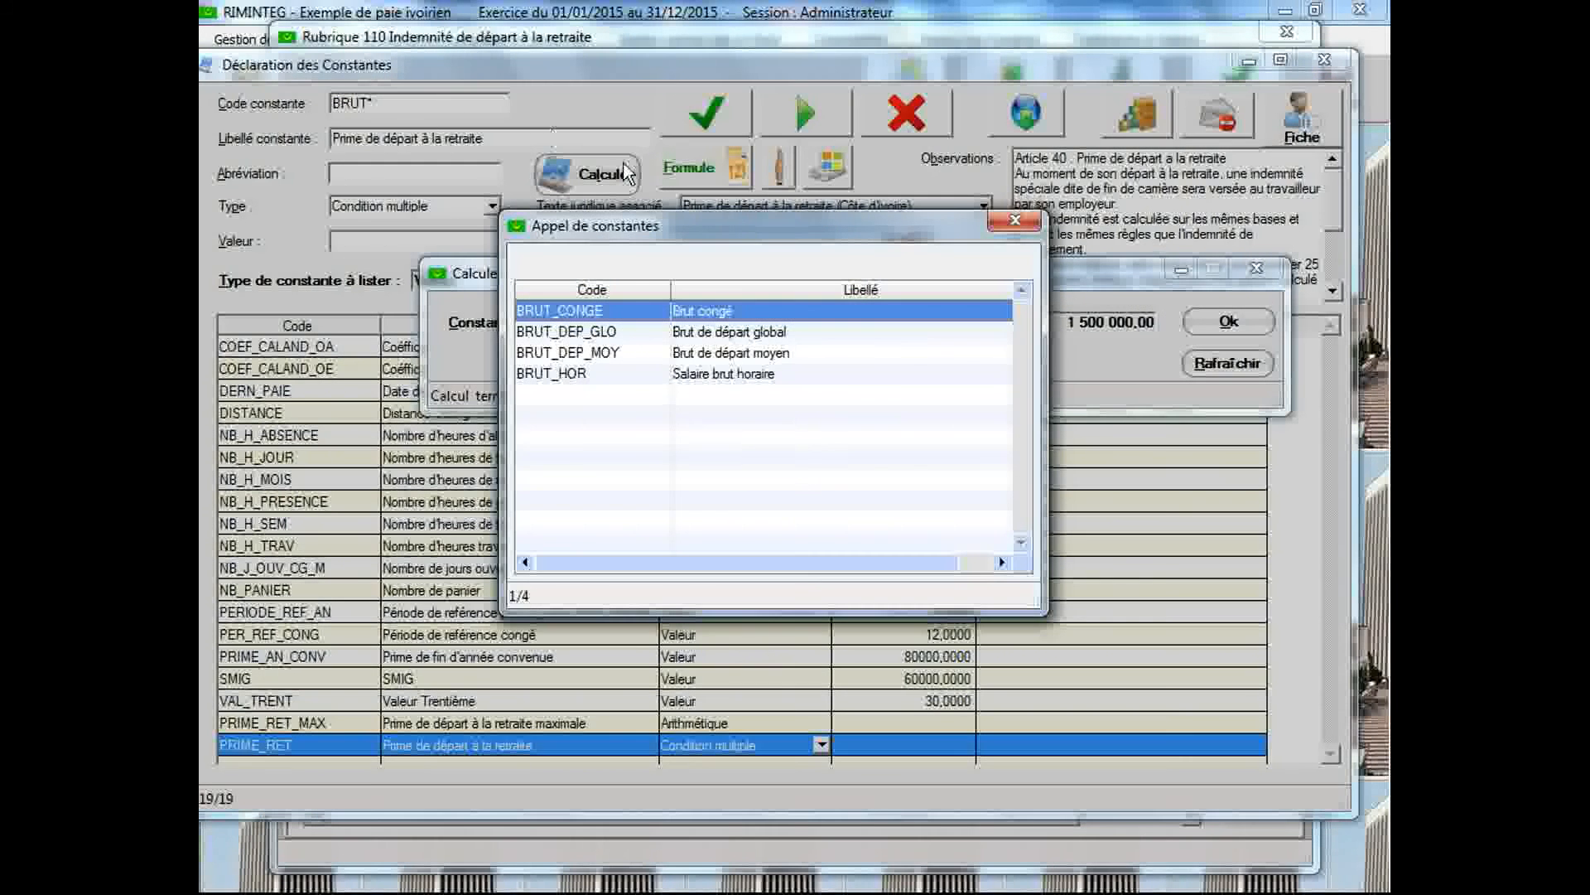
double_click(611, 352)
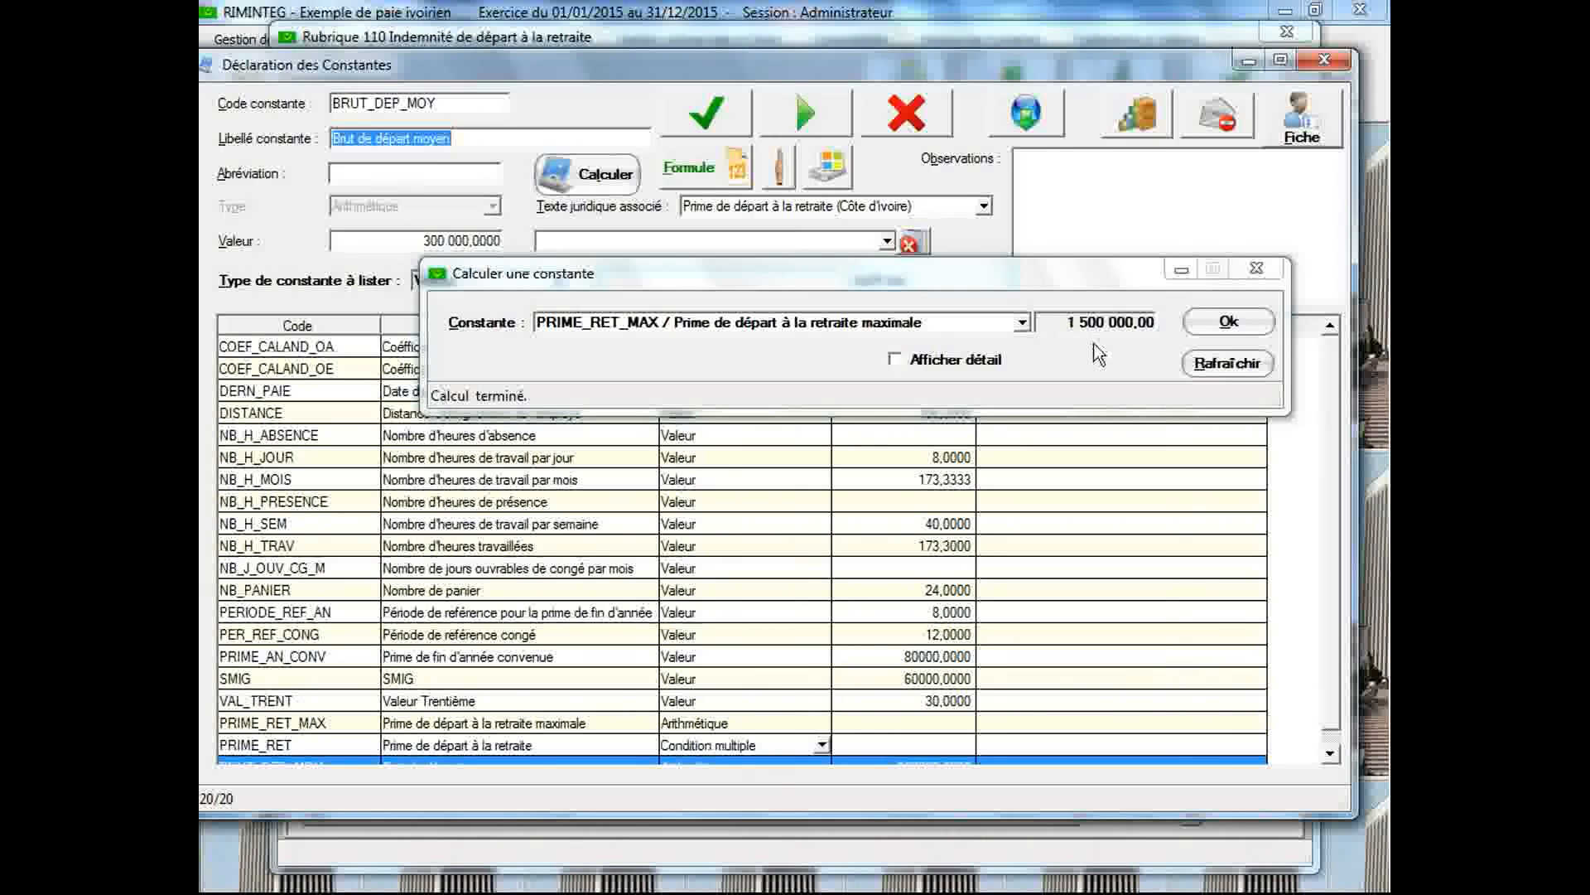
Load the seniority constant ANC_AN in the constant declaration
double_click(467, 100)
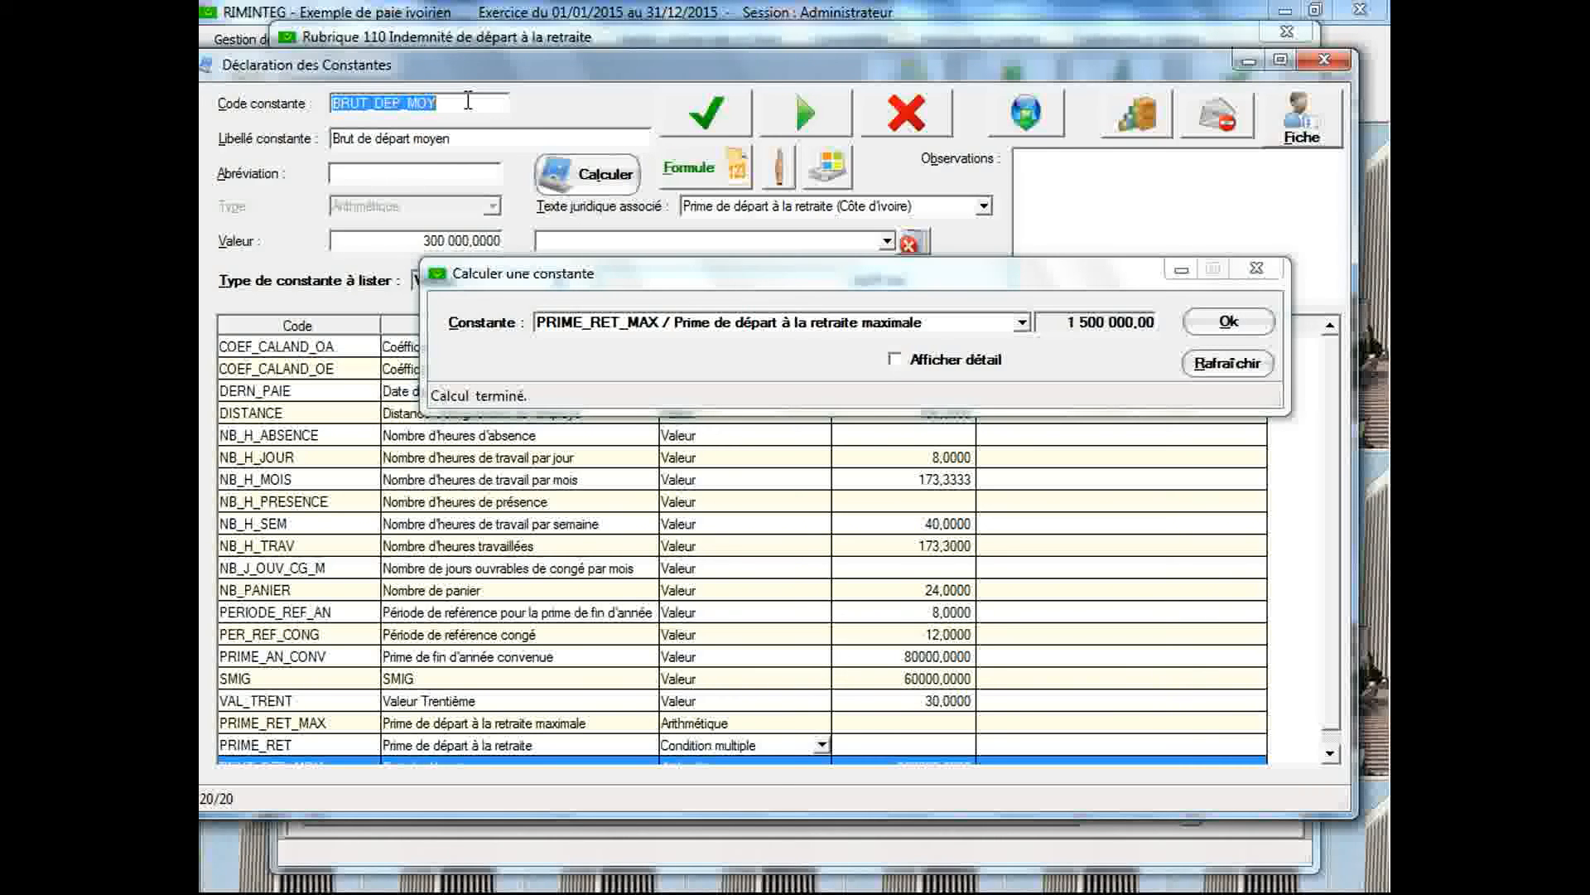
type("ANC")
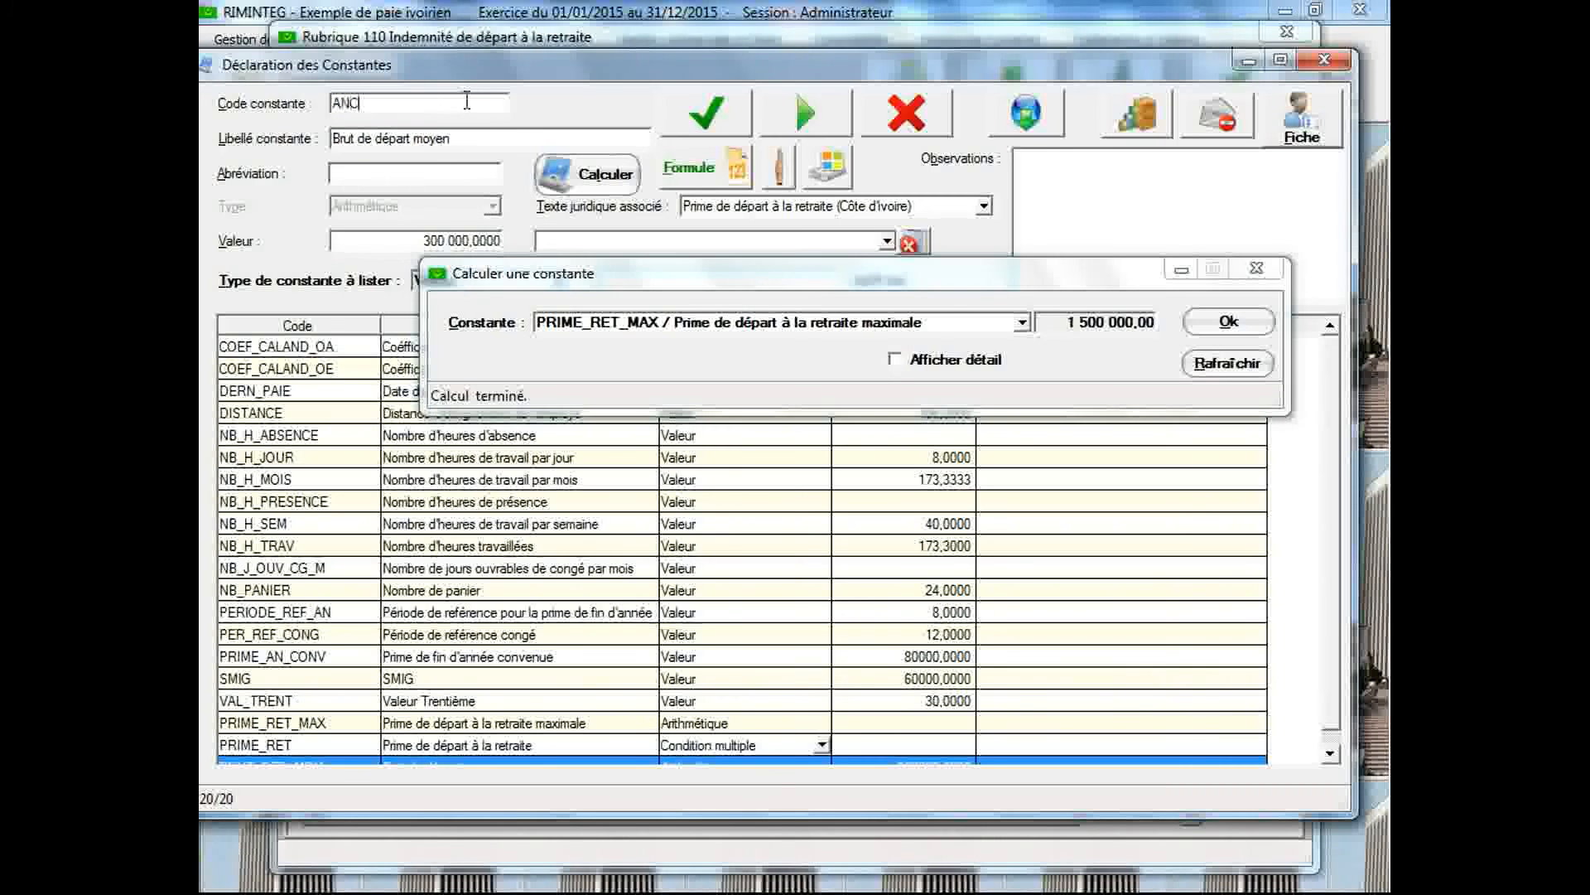
type("_AN")
key("Tab")
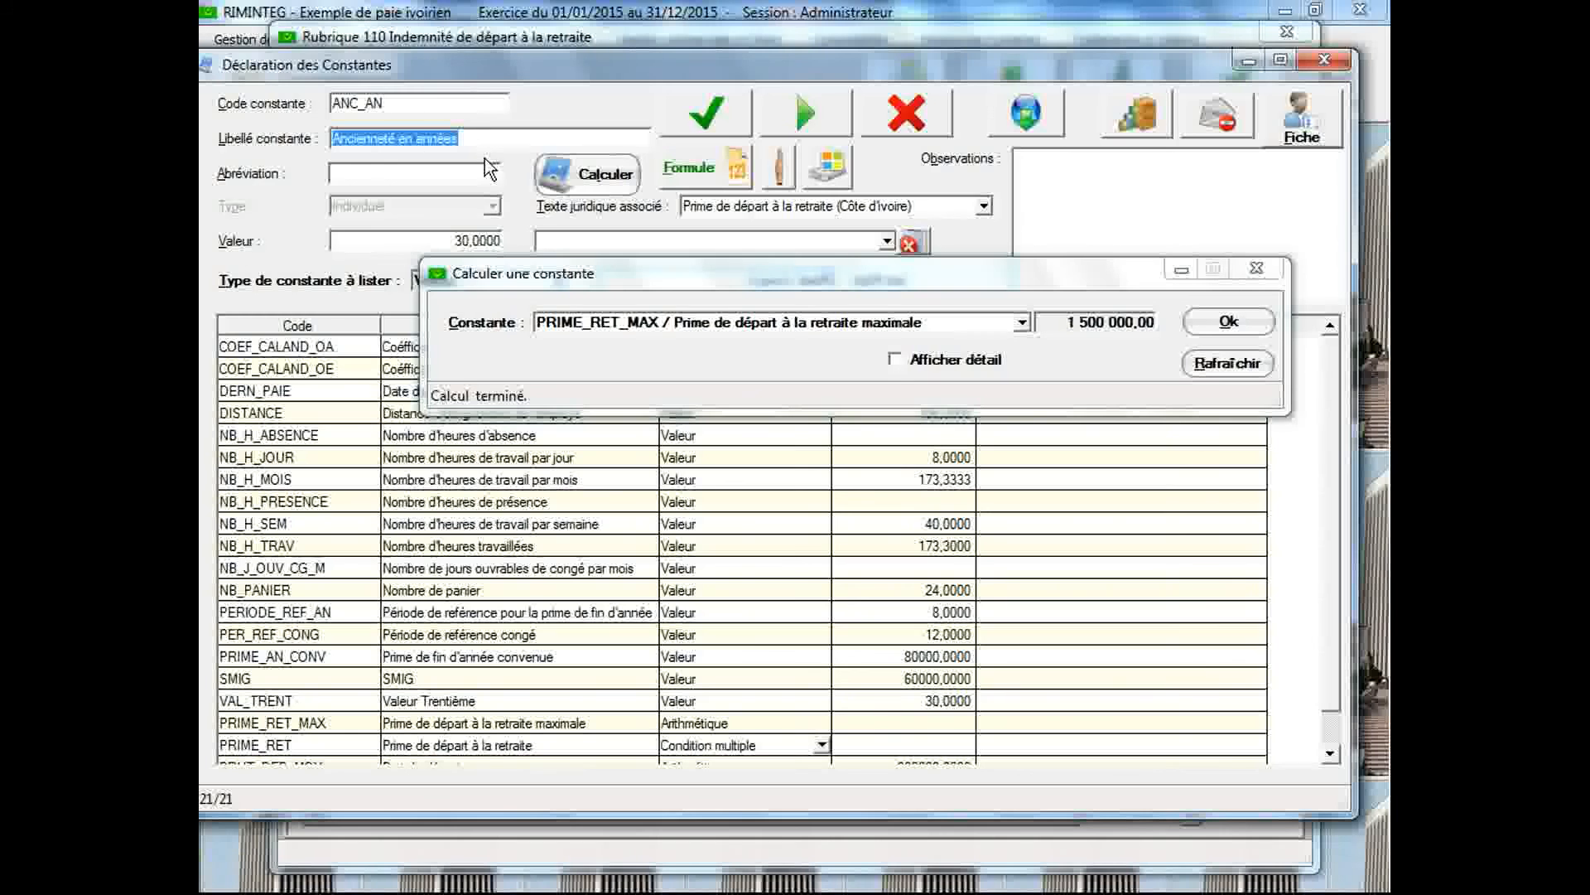
Set the value of ANC_AN to 10, save it and calculate PRIME_RET as a test
left_click(405, 241)
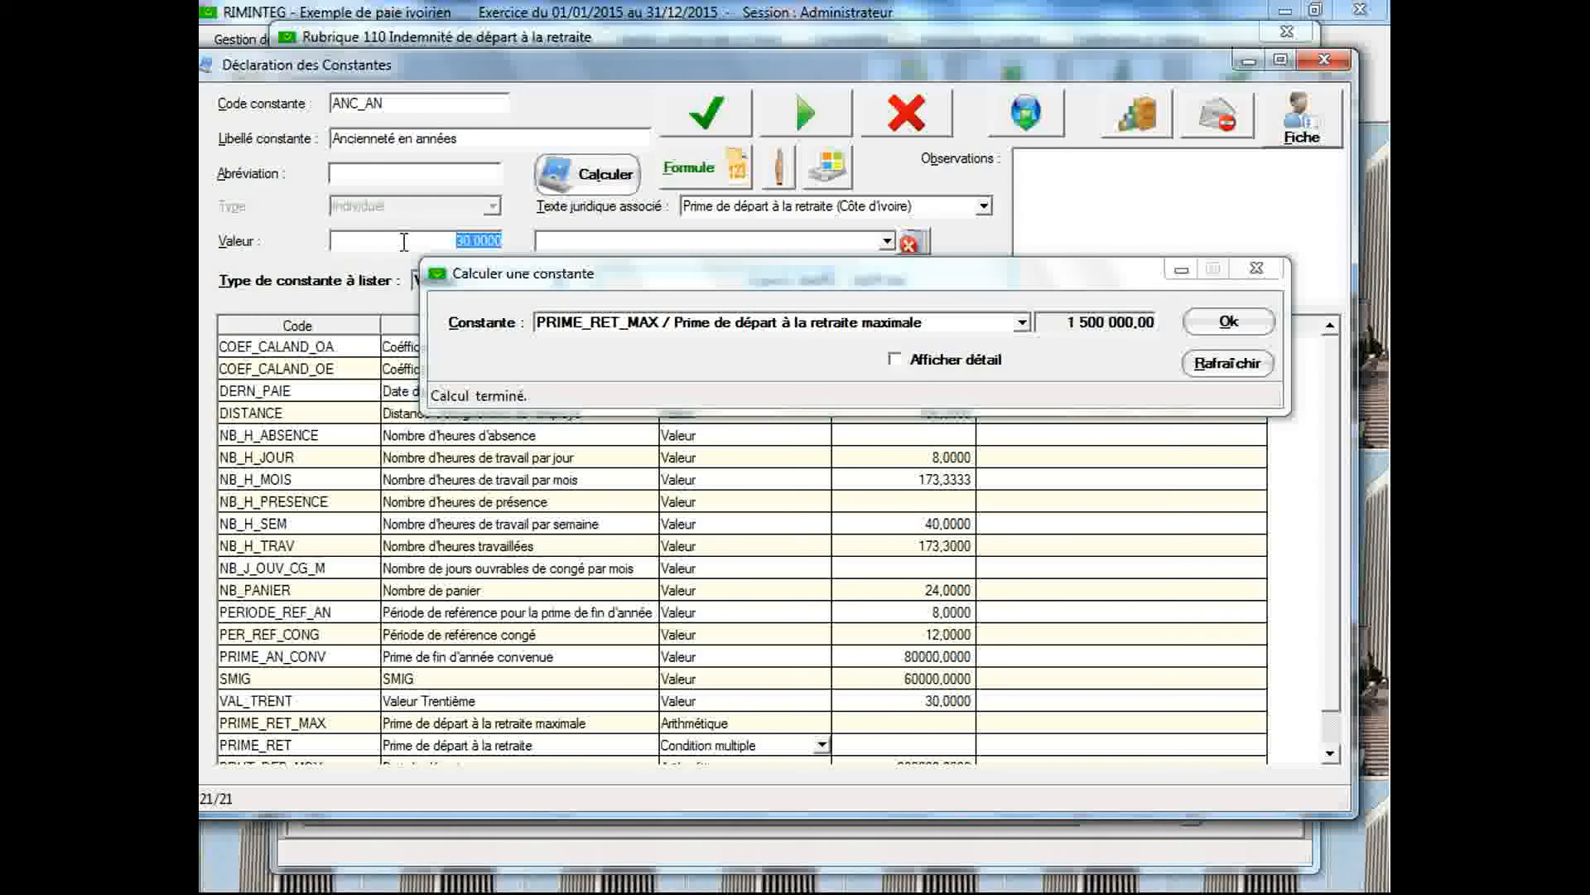
type("10")
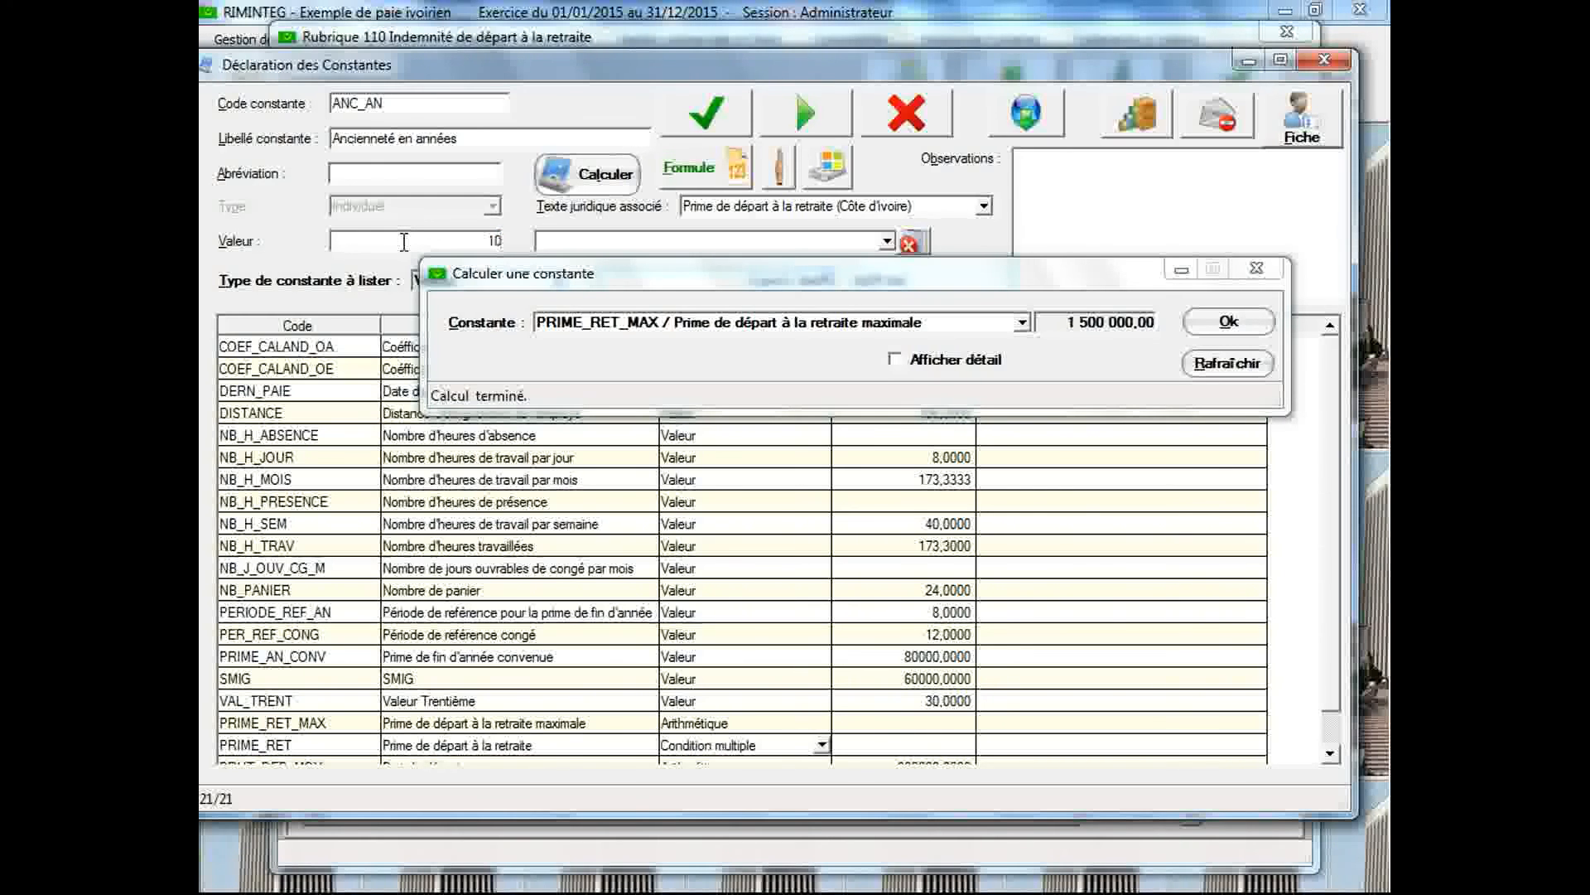
left_click(694, 116)
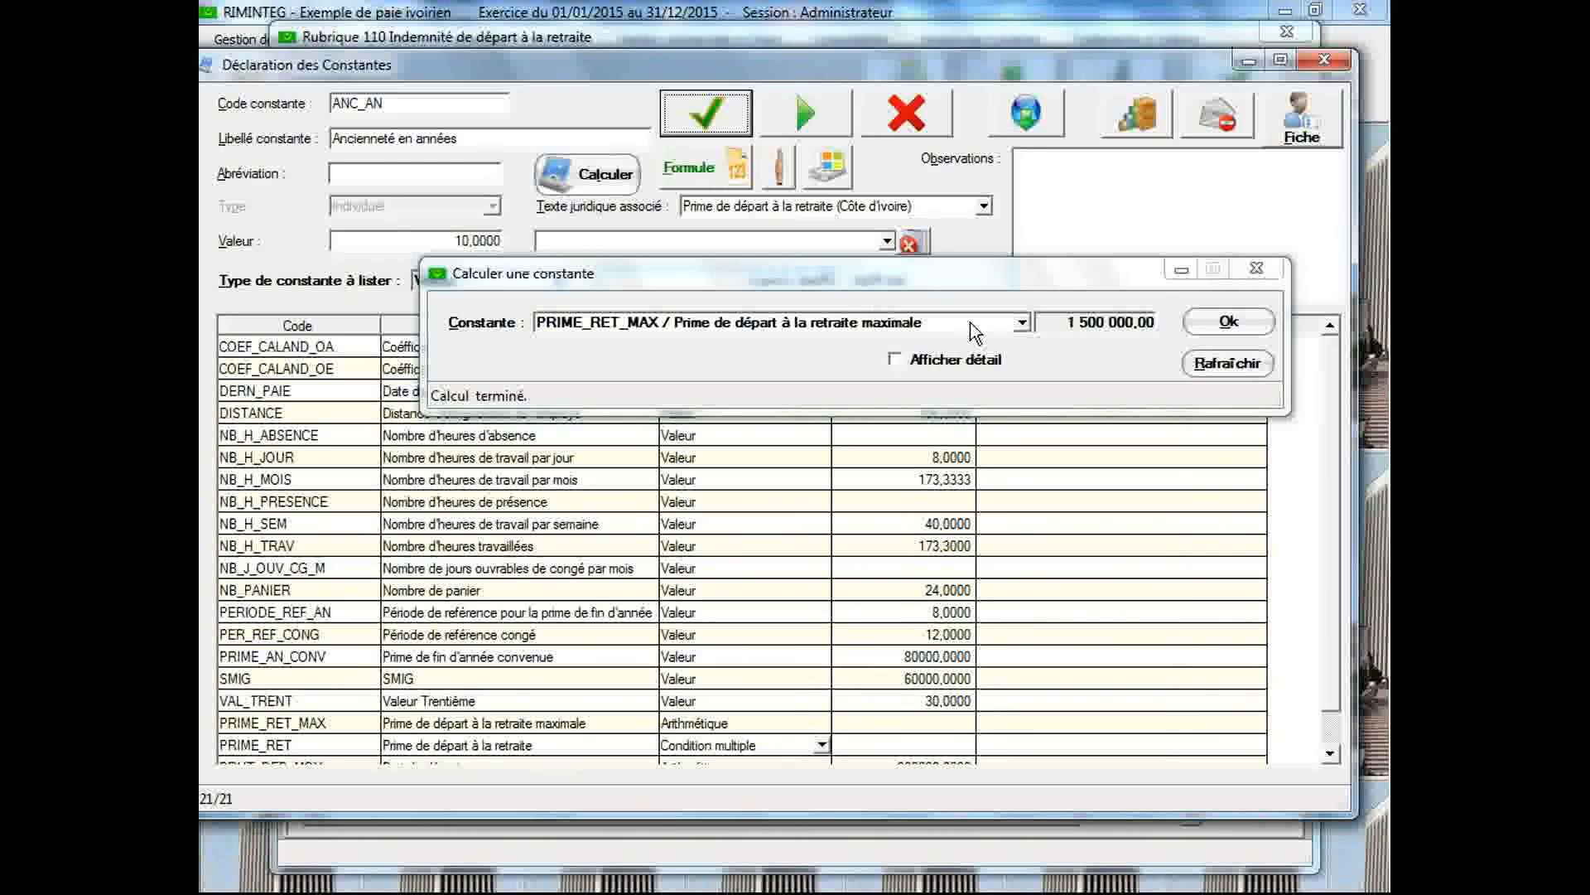
left_click(1022, 323)
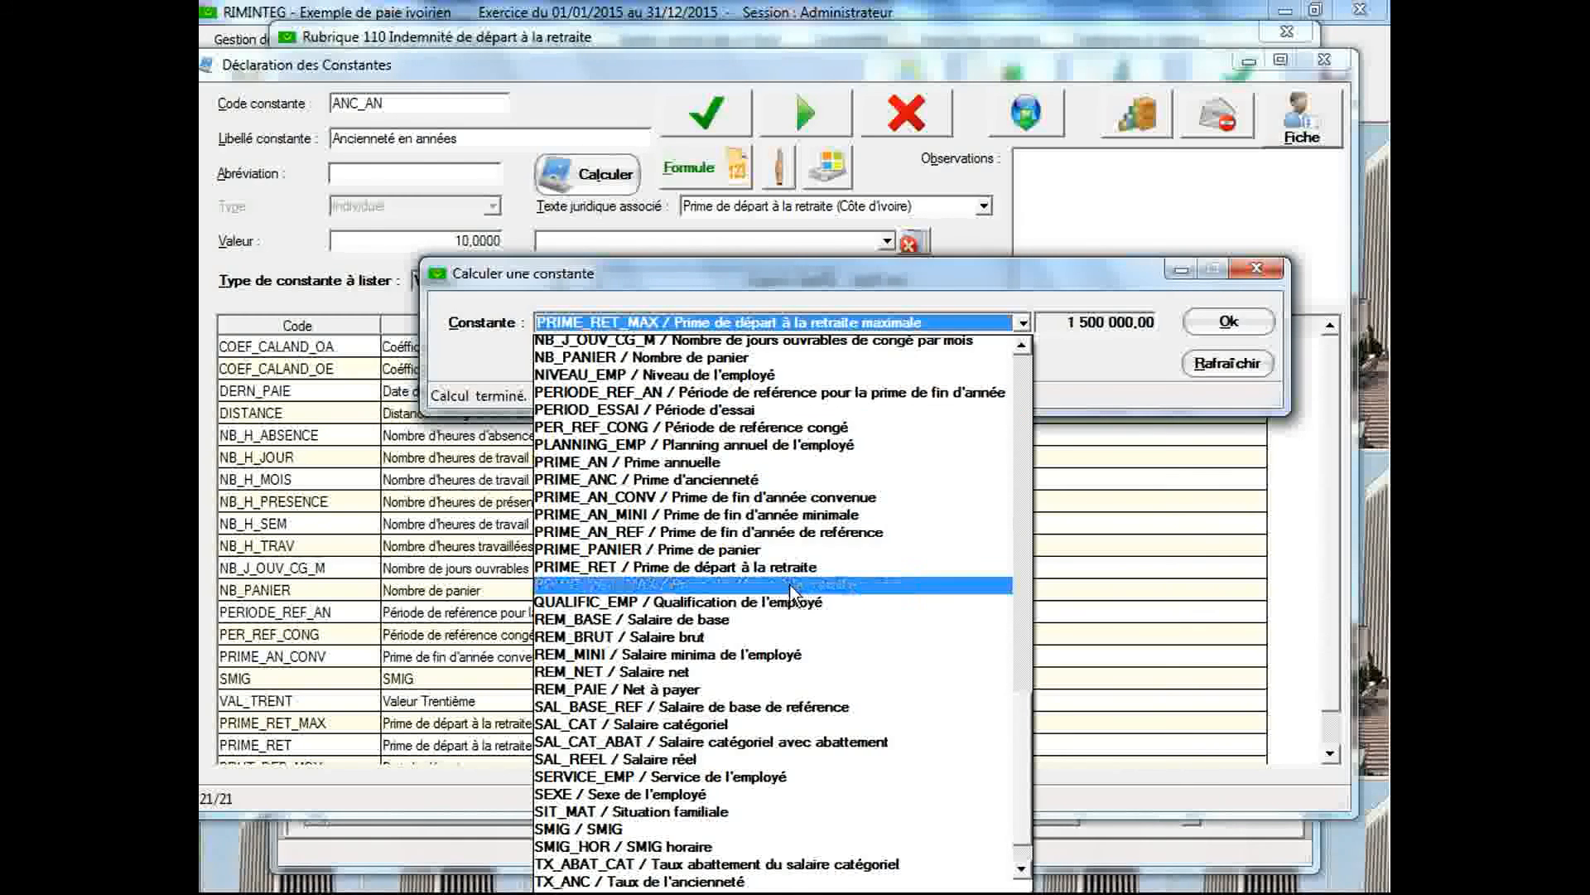
left_click(785, 569)
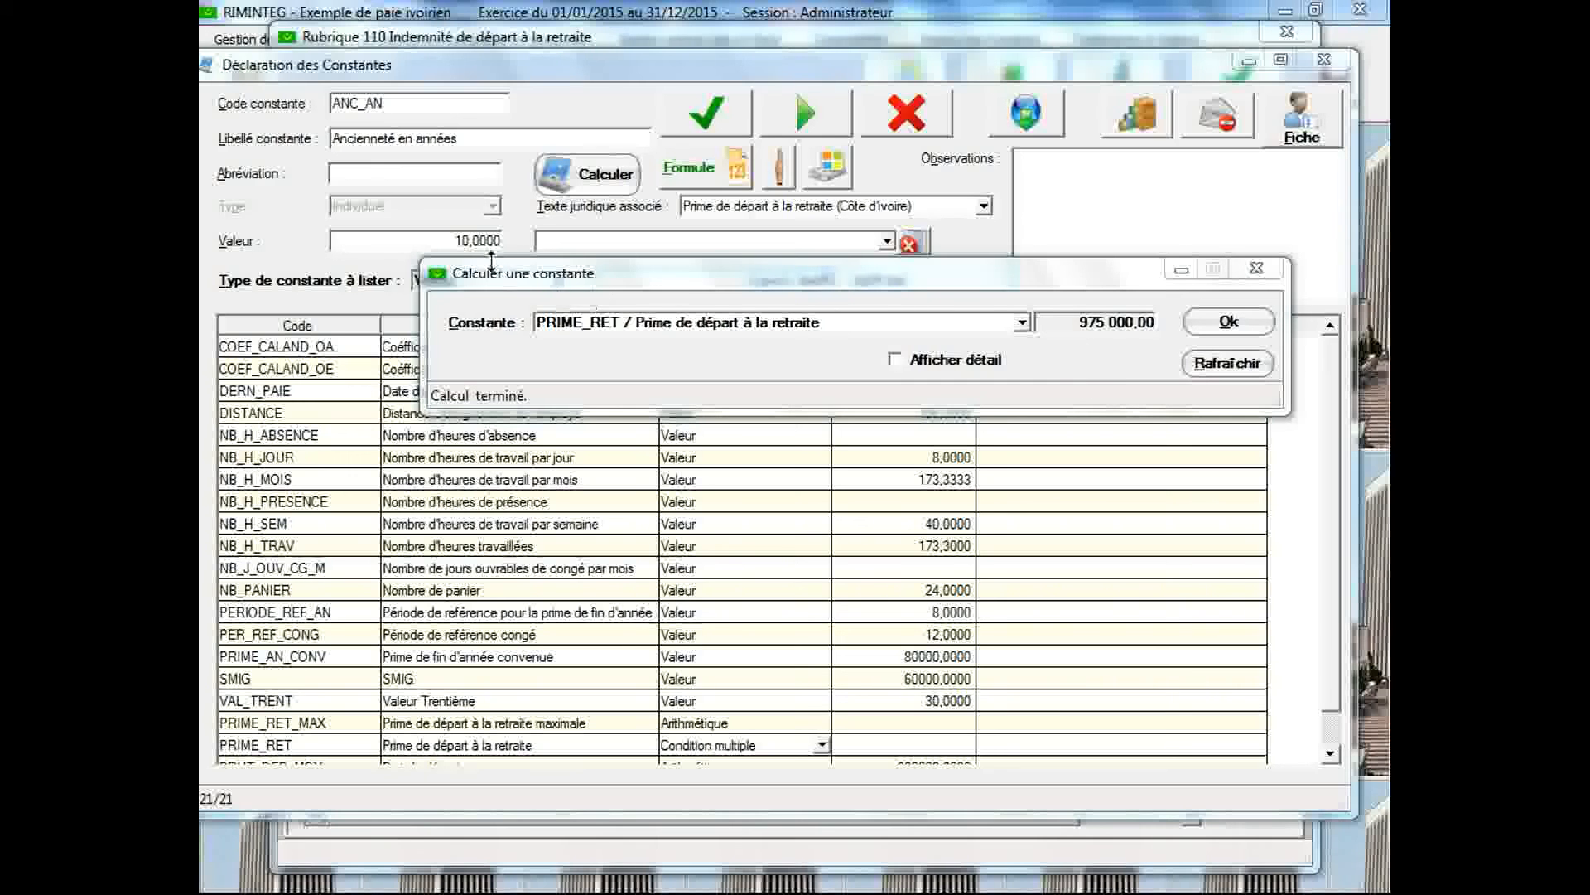
Set the value of ANC_AN to 30, save it and calculate IND_LIC
left_click(479, 240)
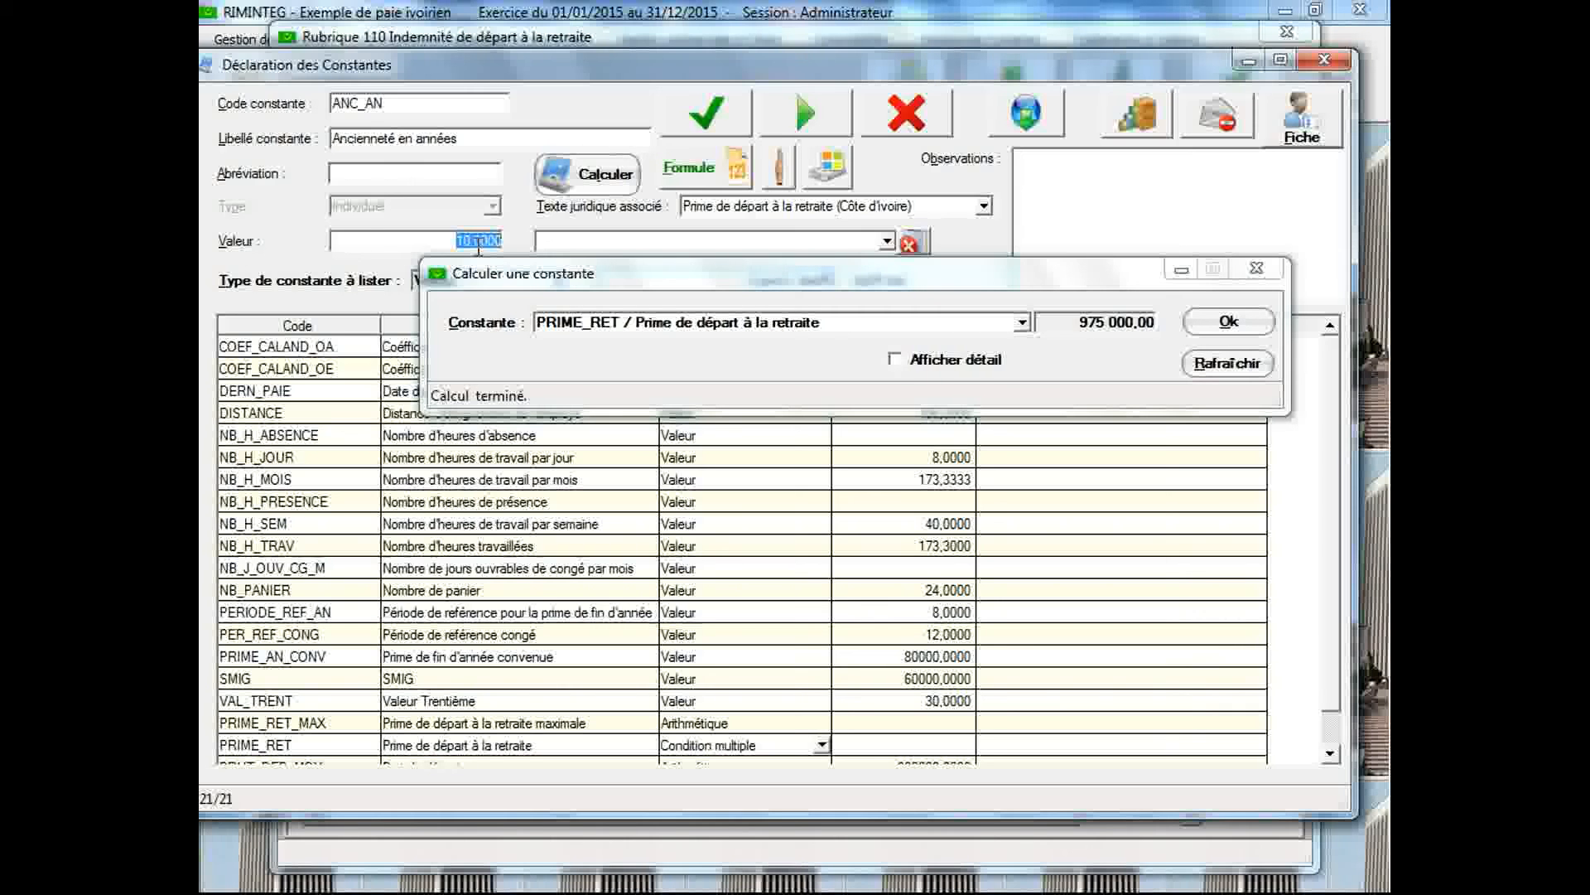
type("30")
left_click(712, 117)
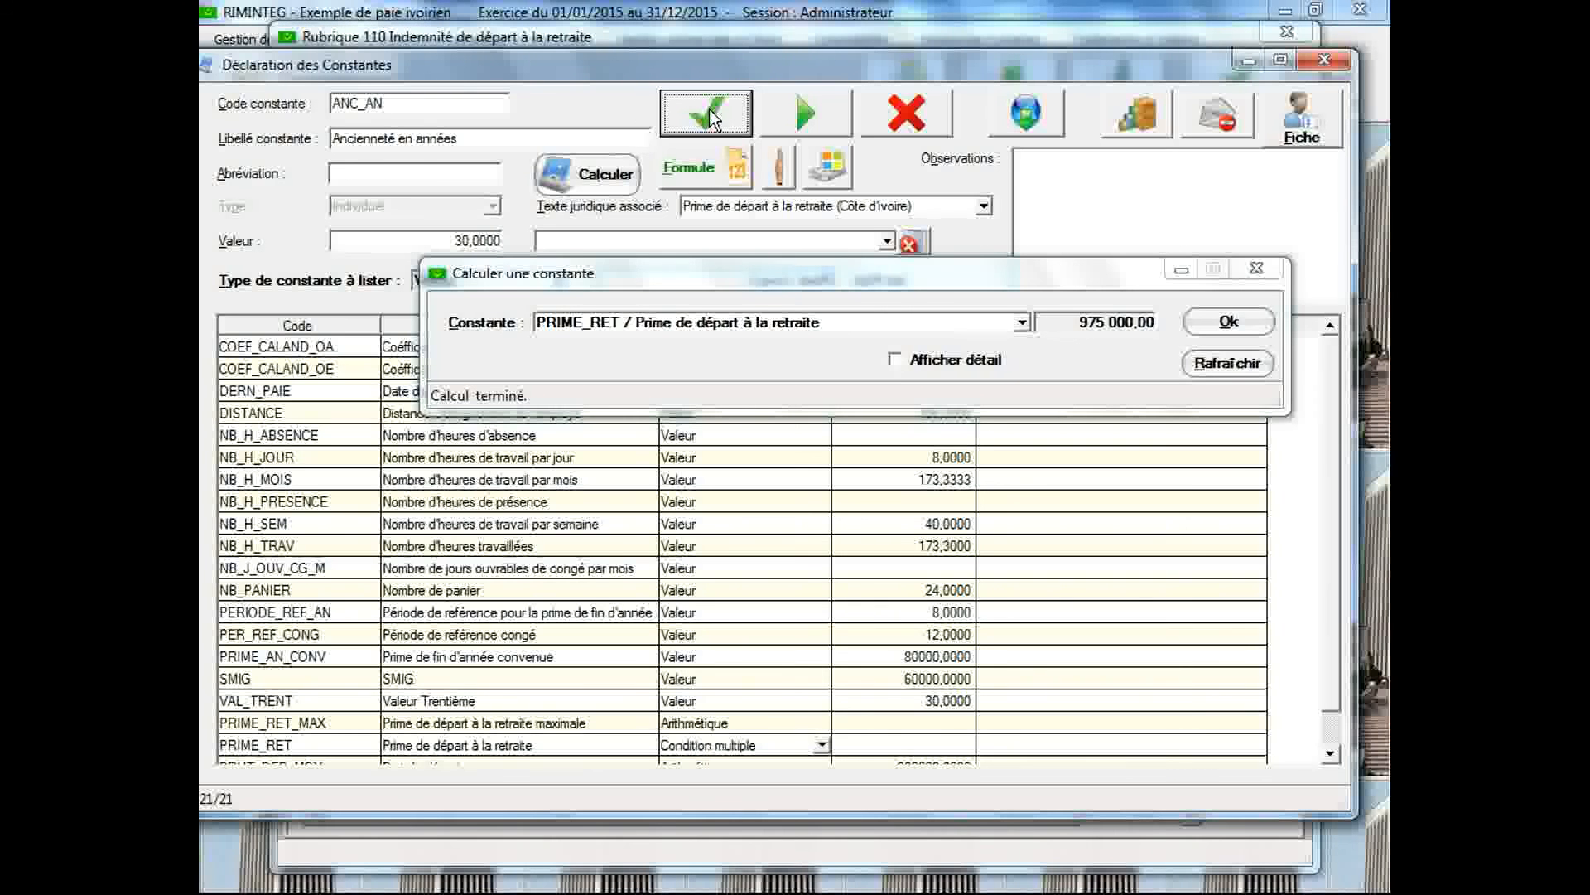
left_click(1024, 322)
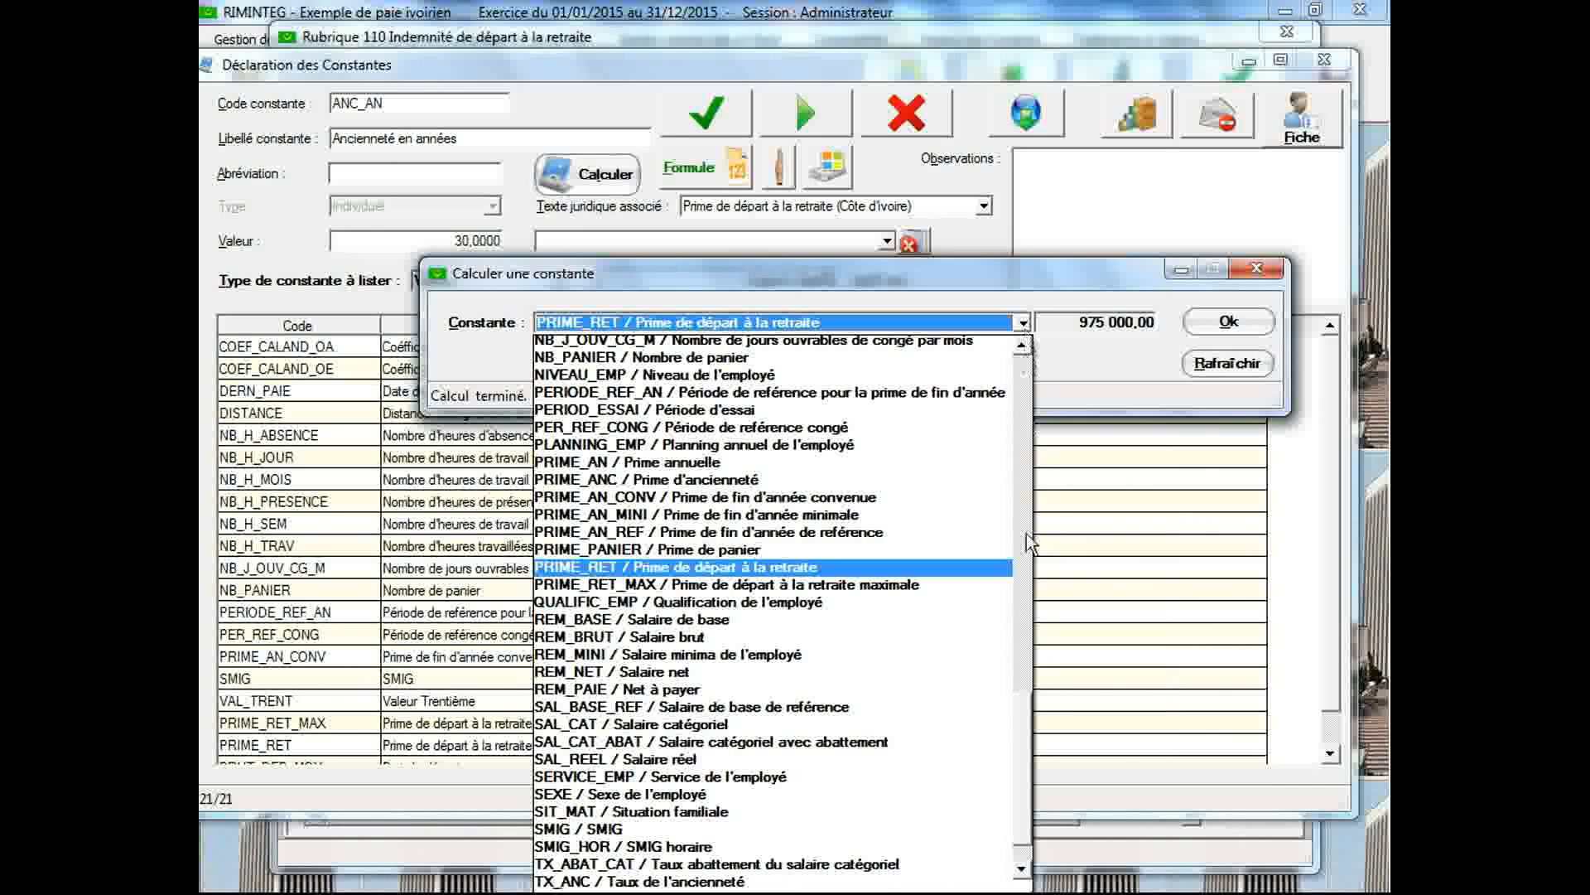
left_click_drag(1023, 715, 1026, 597)
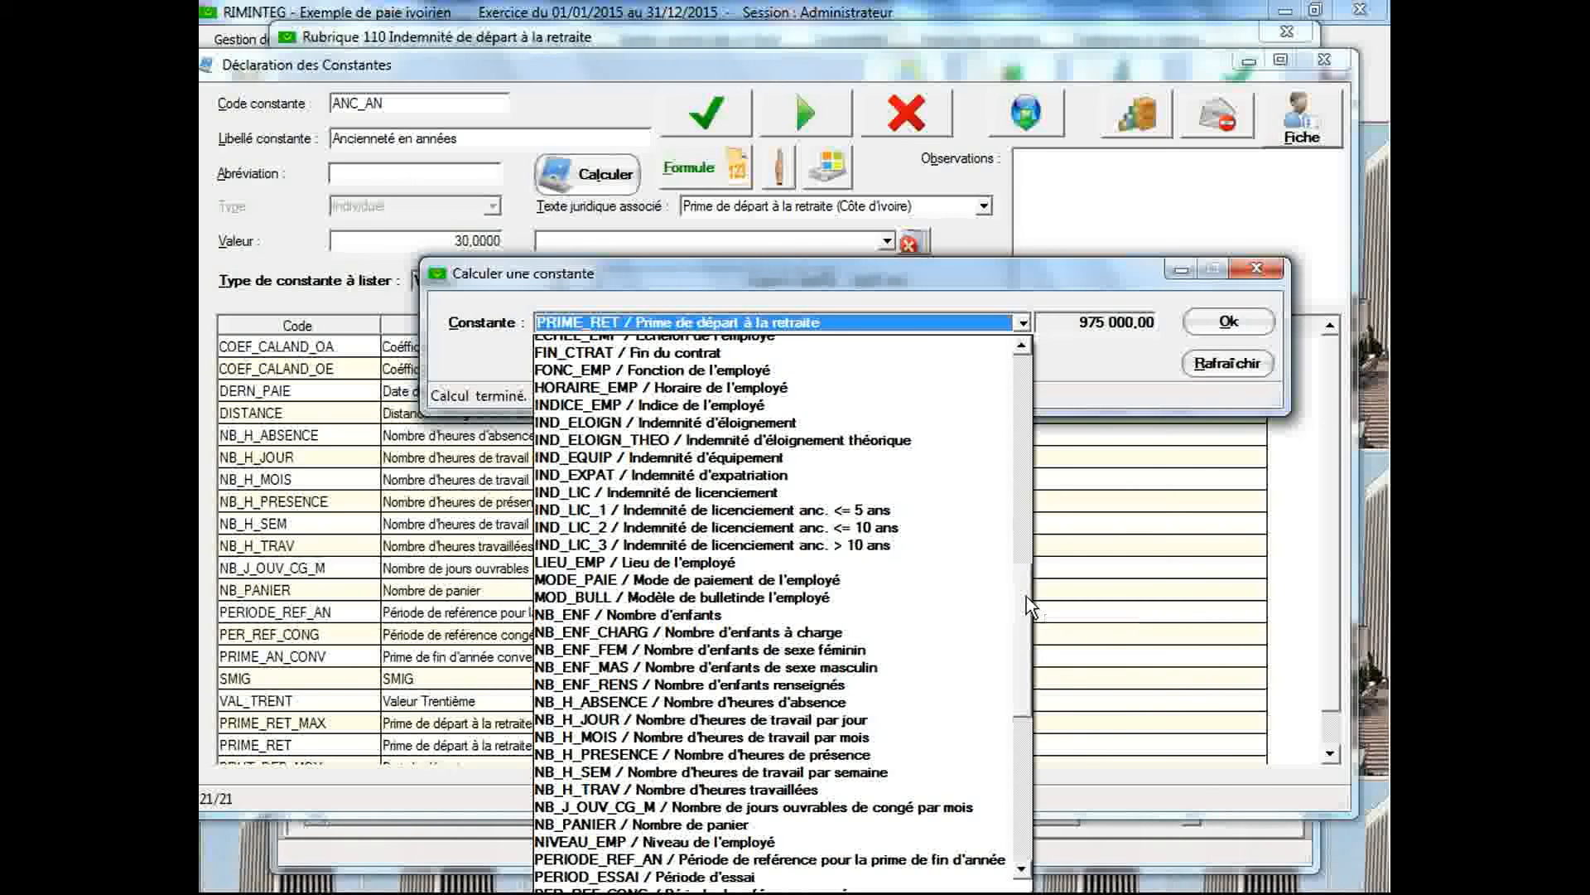
left_click(848, 490)
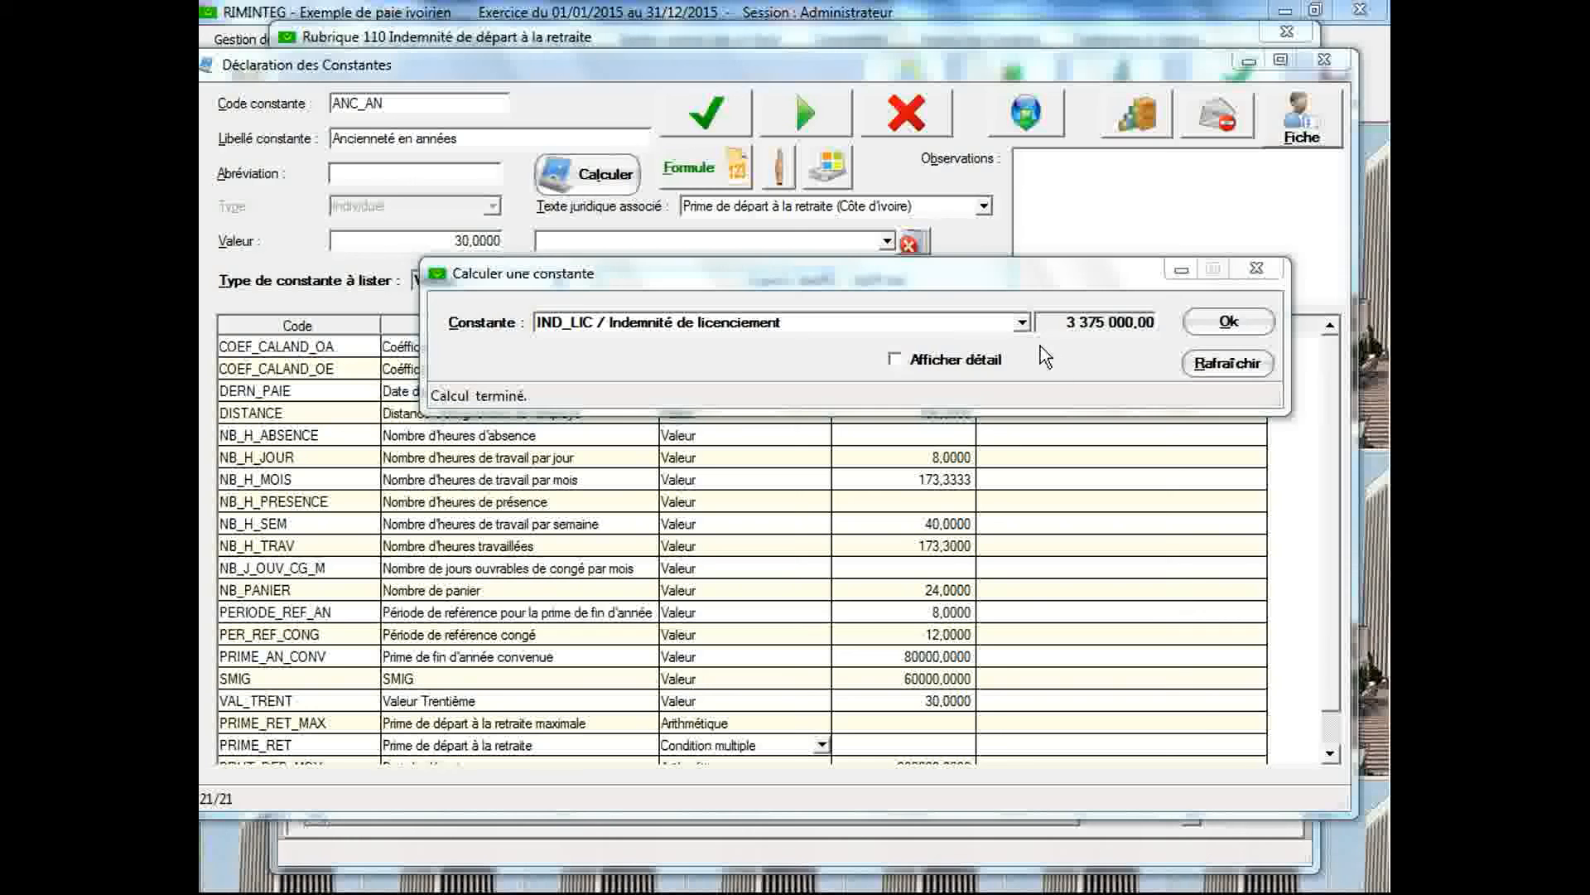
Calculate PRIME_RET for the current seniority and close the constant declaration
left_click(1023, 322)
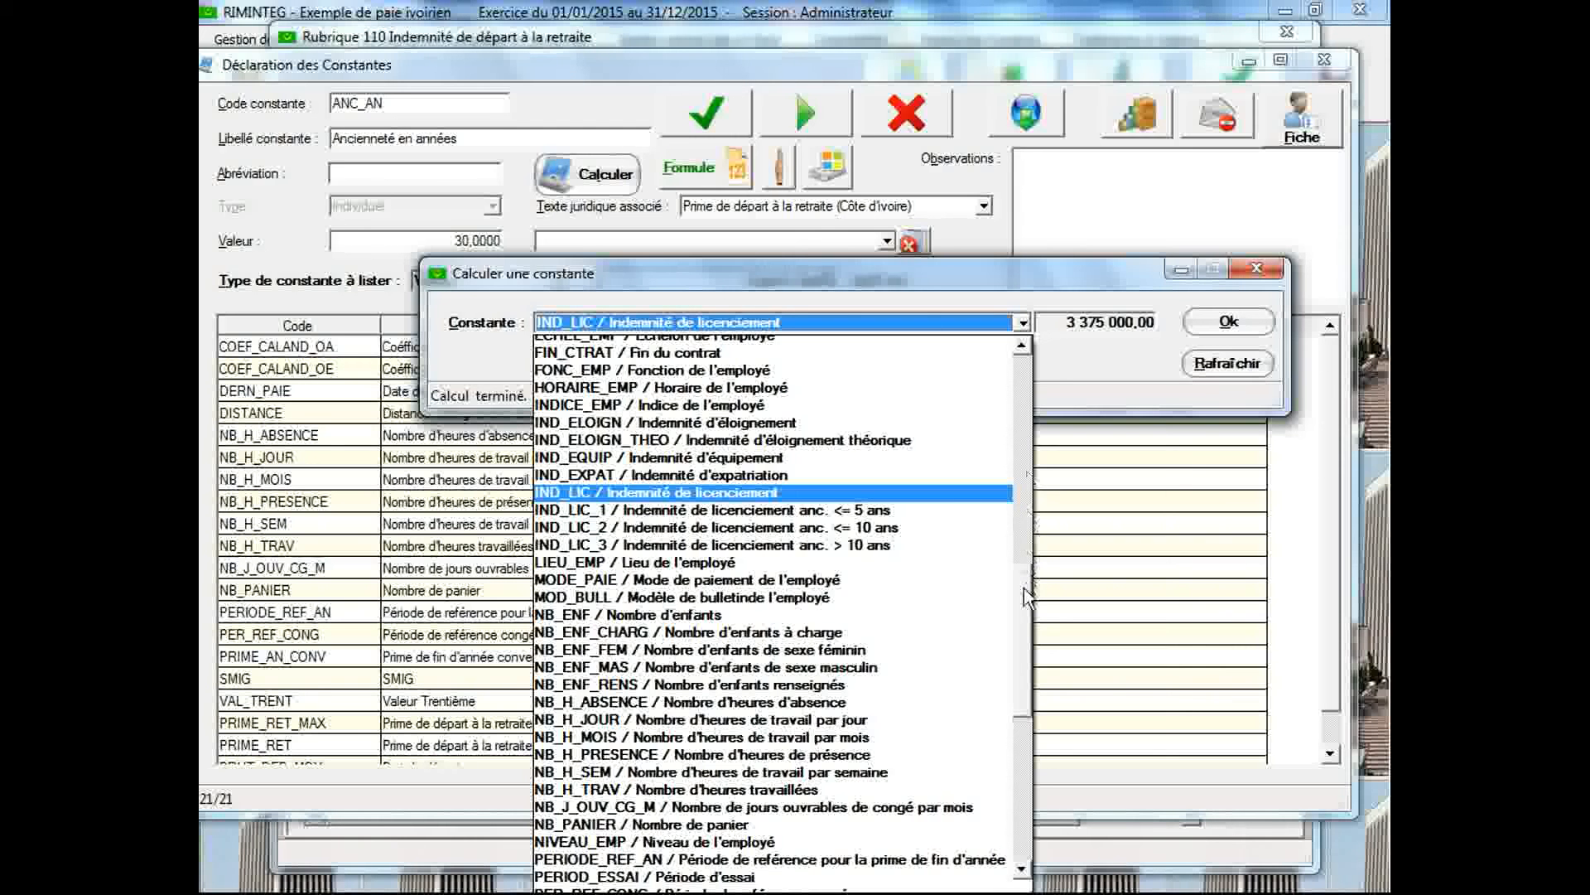
left_click_drag(1024, 590, 1022, 678)
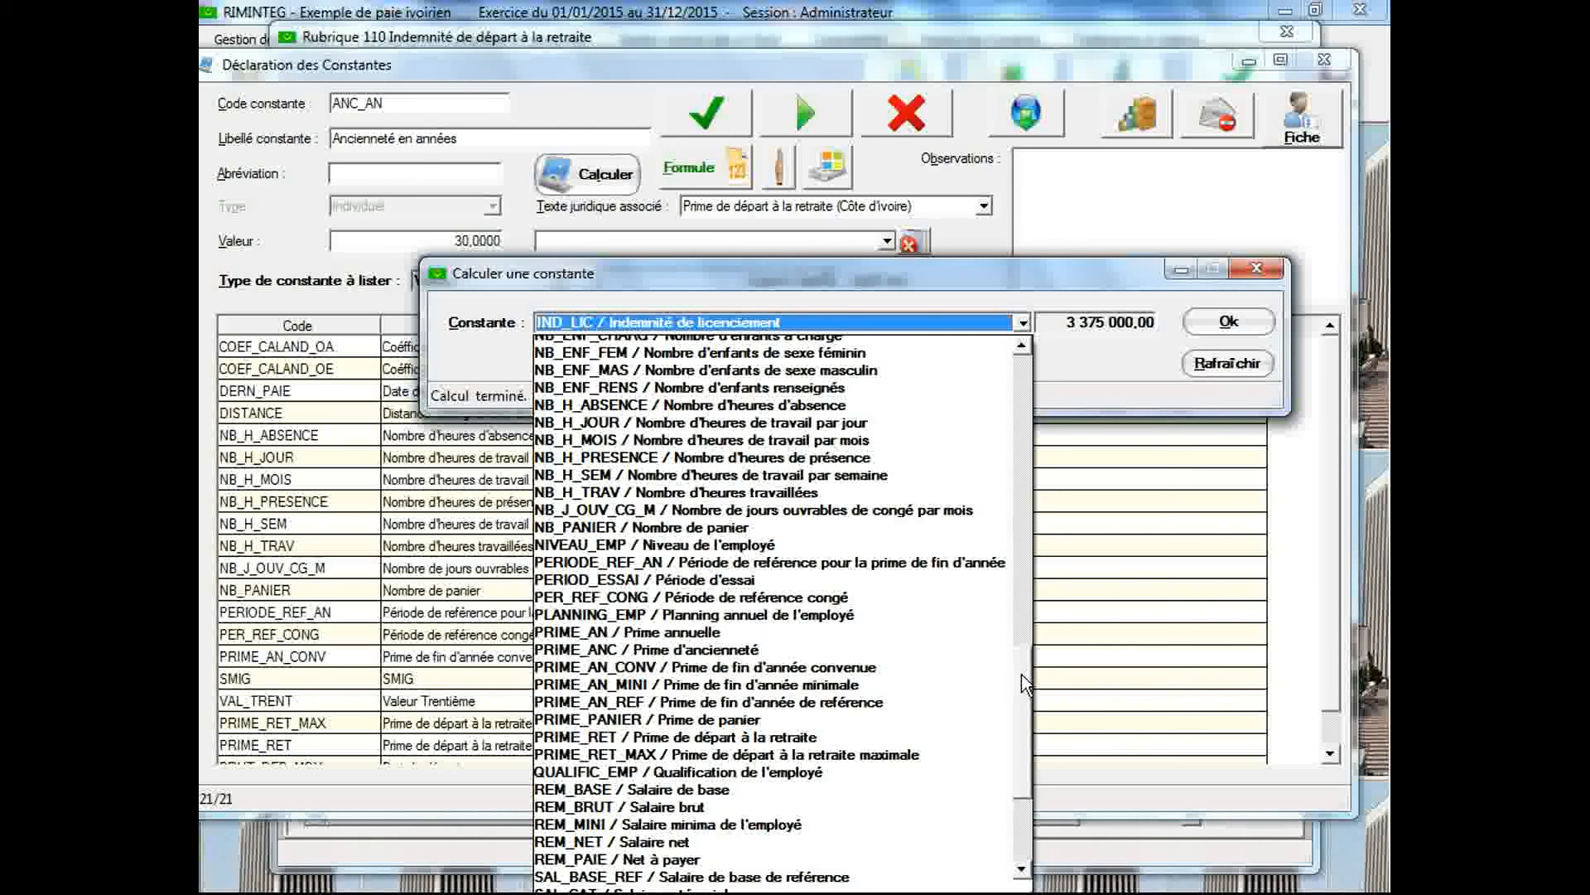
left_click(858, 738)
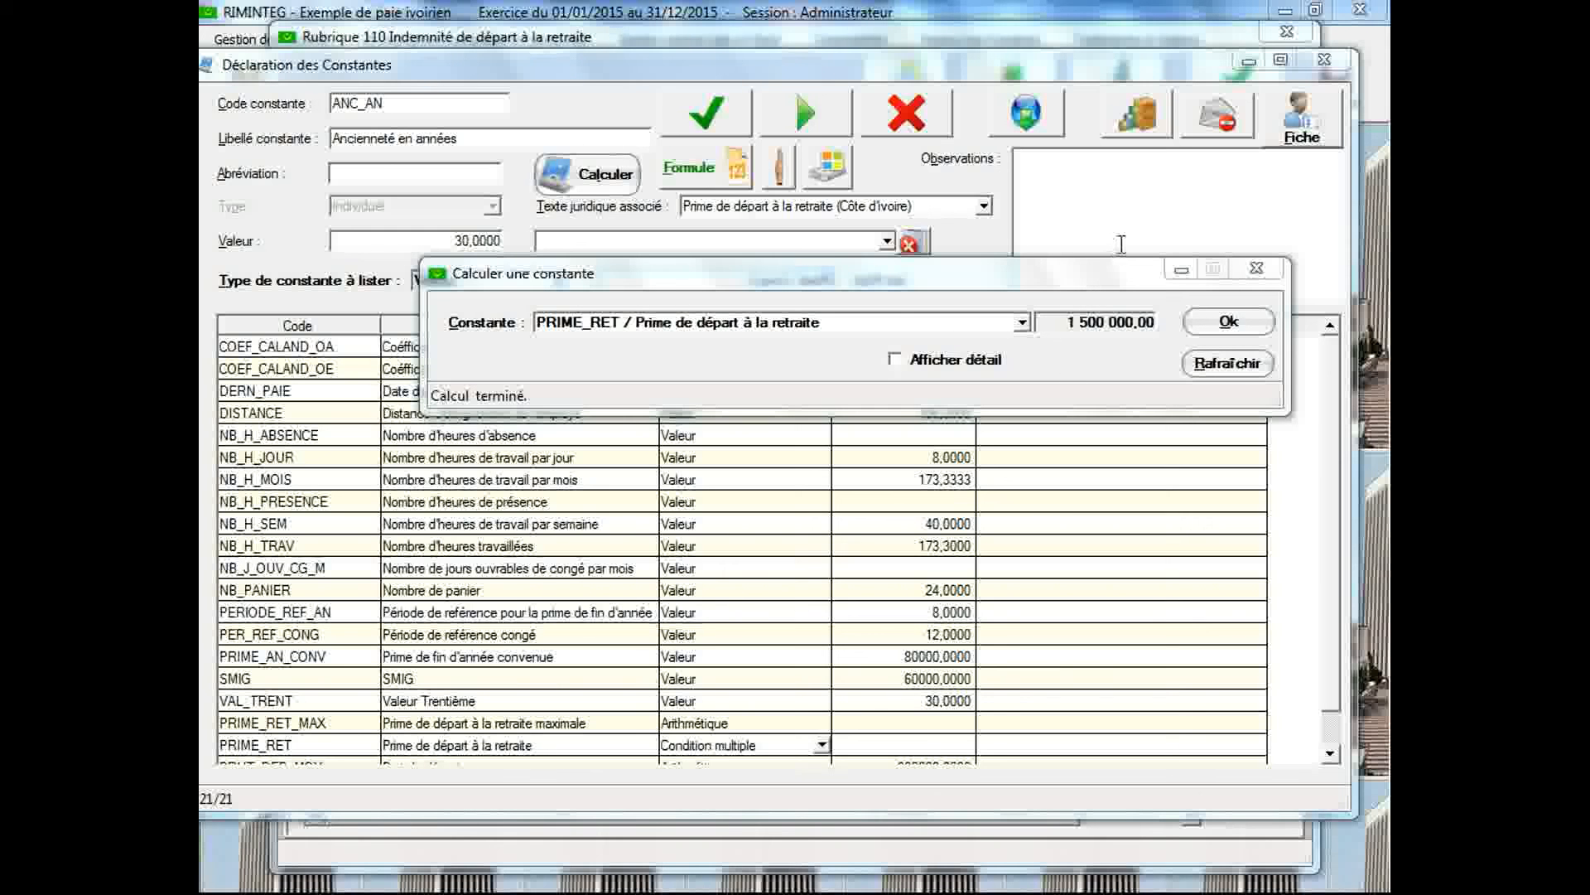
left_click(1324, 62)
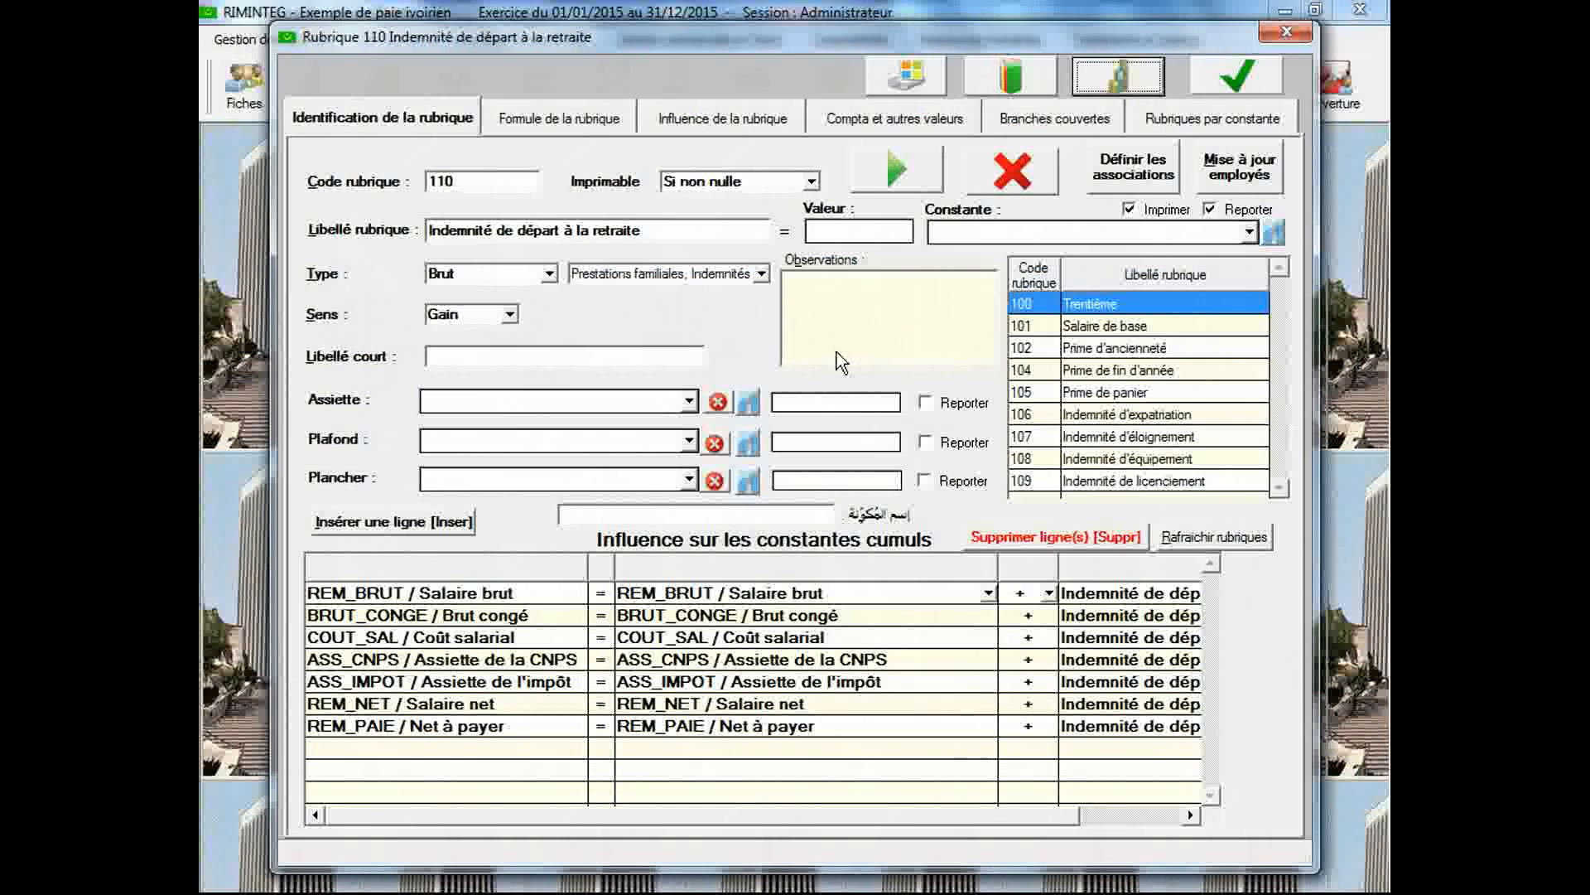
Change the label of payroll item 110 to "Prime de départ à la retraite"
triple_click(468, 230)
double_click(467, 229)
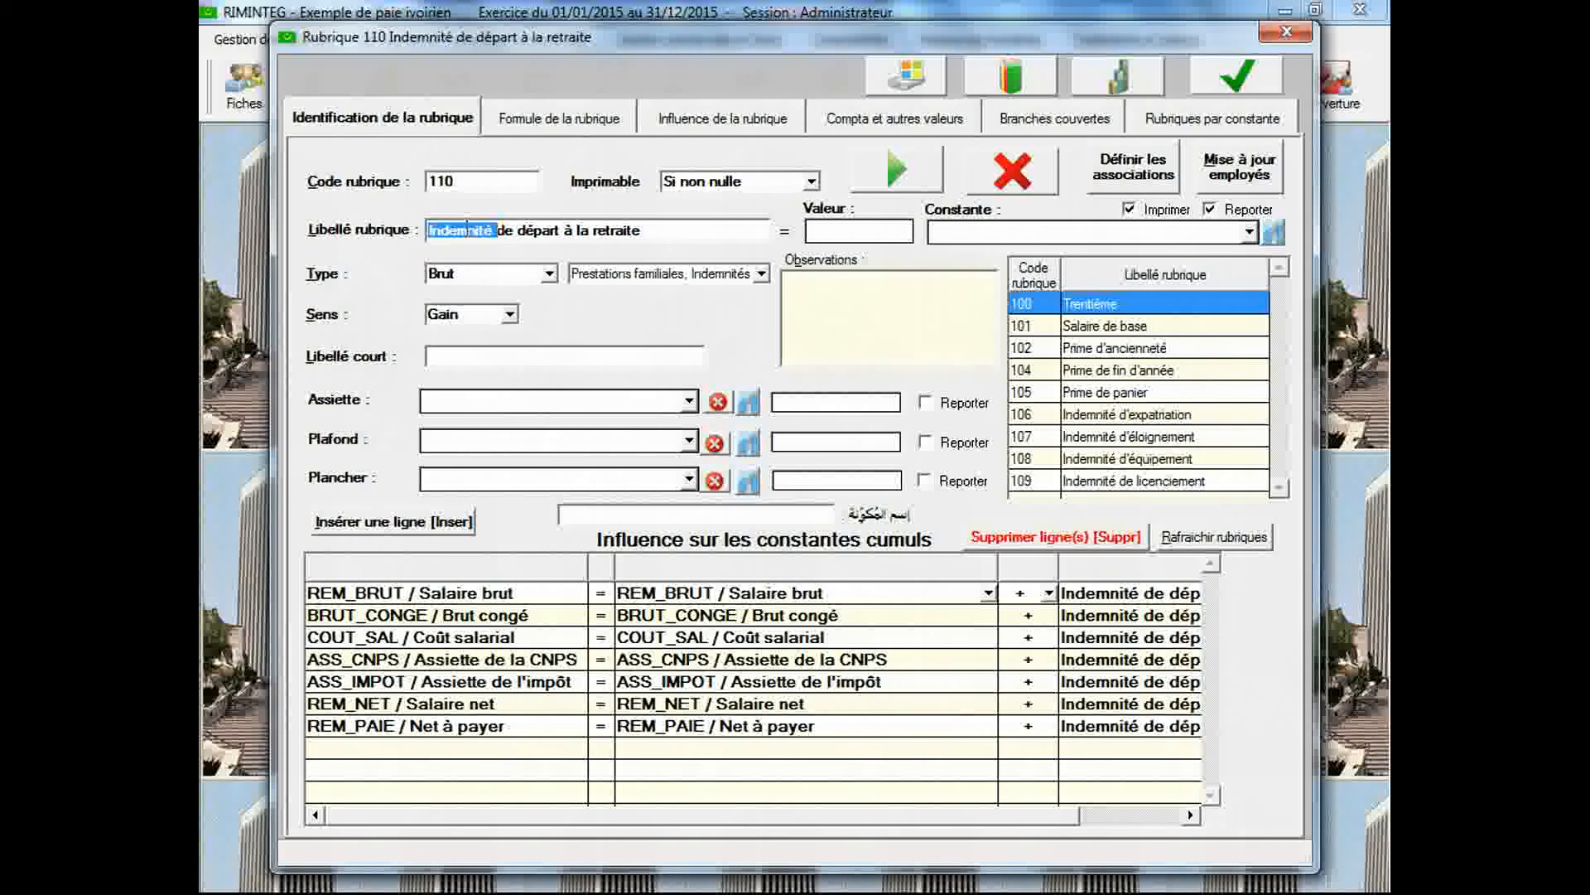
type("Pr")
type("ime")
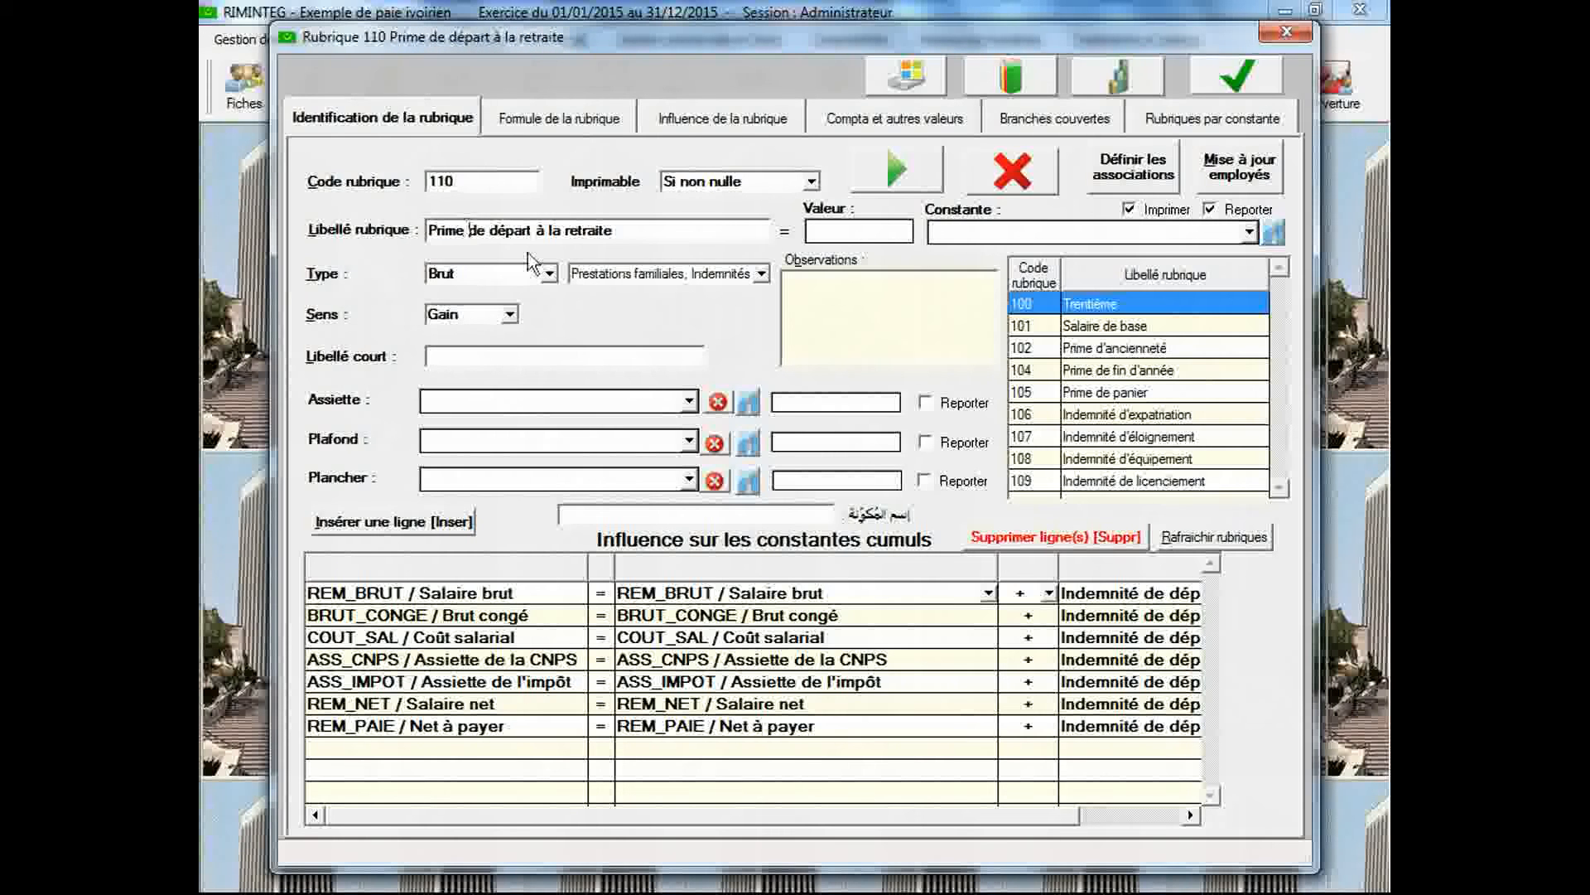
Assign the constant PRIME_RET / Prime de départ à la retraite to payroll item 110 and save the item
left_click(1249, 235)
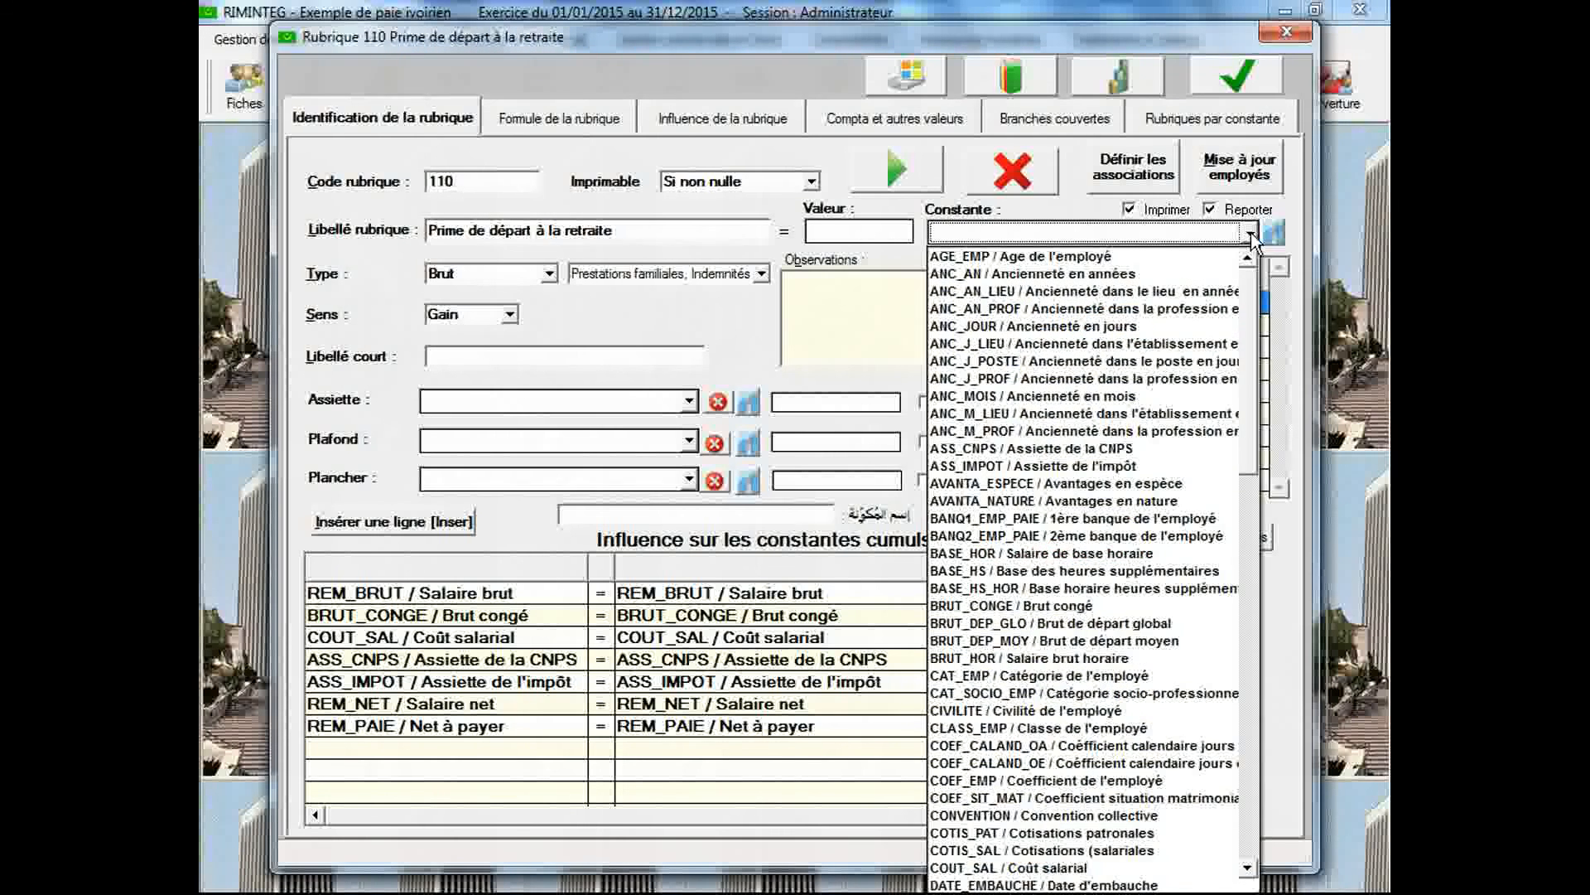
scroll(1251, 302, "down", 3)
left_click_drag(1250, 302, 1250, 435)
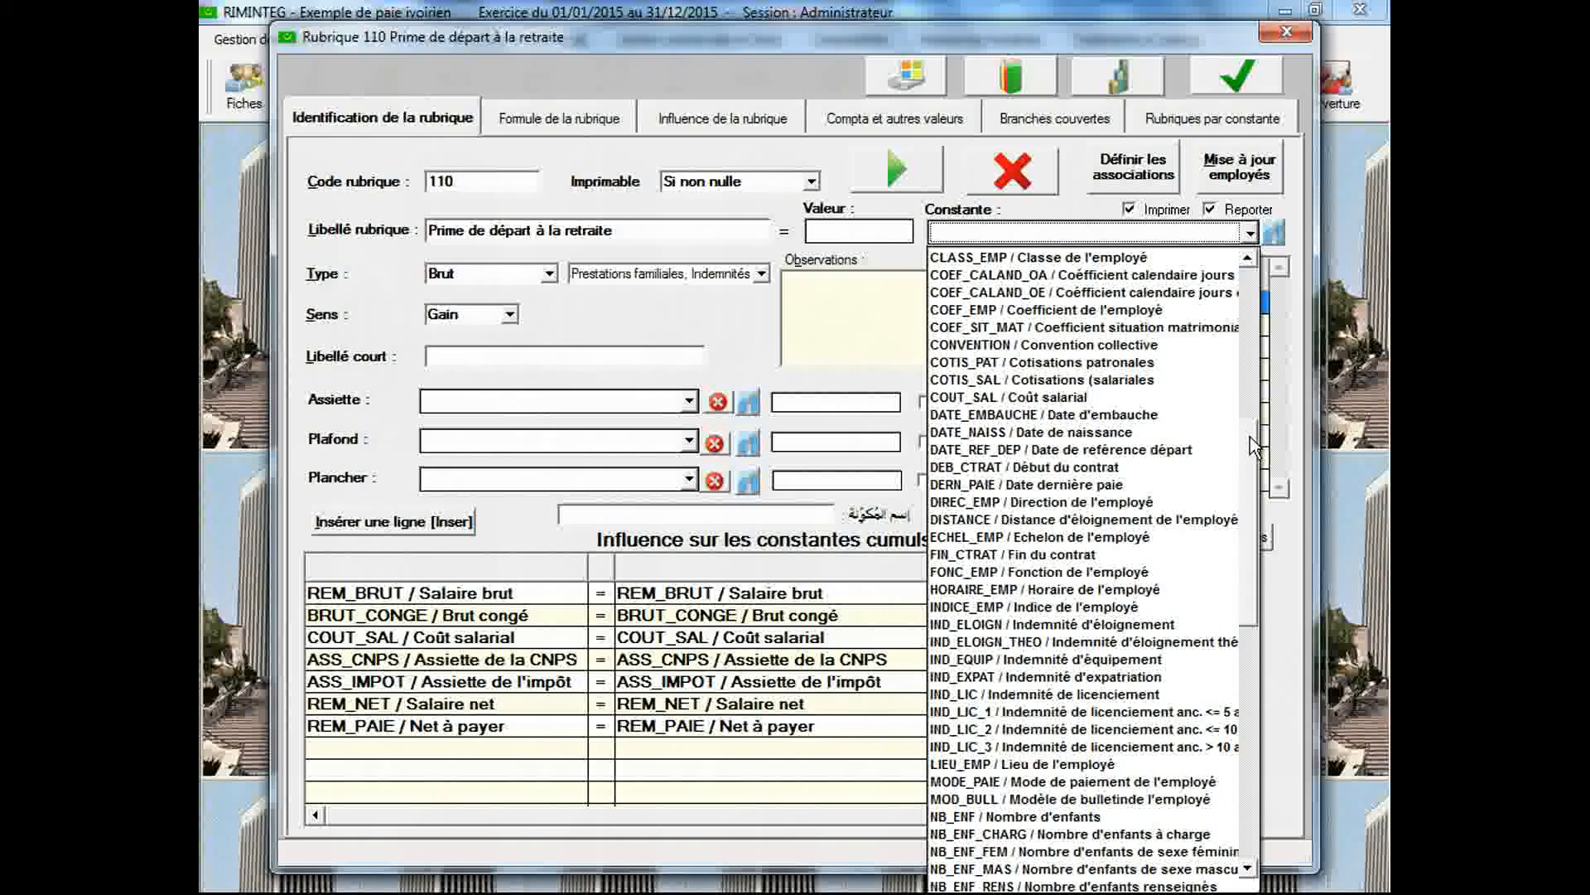
left_click_drag(1250, 435, 1248, 578)
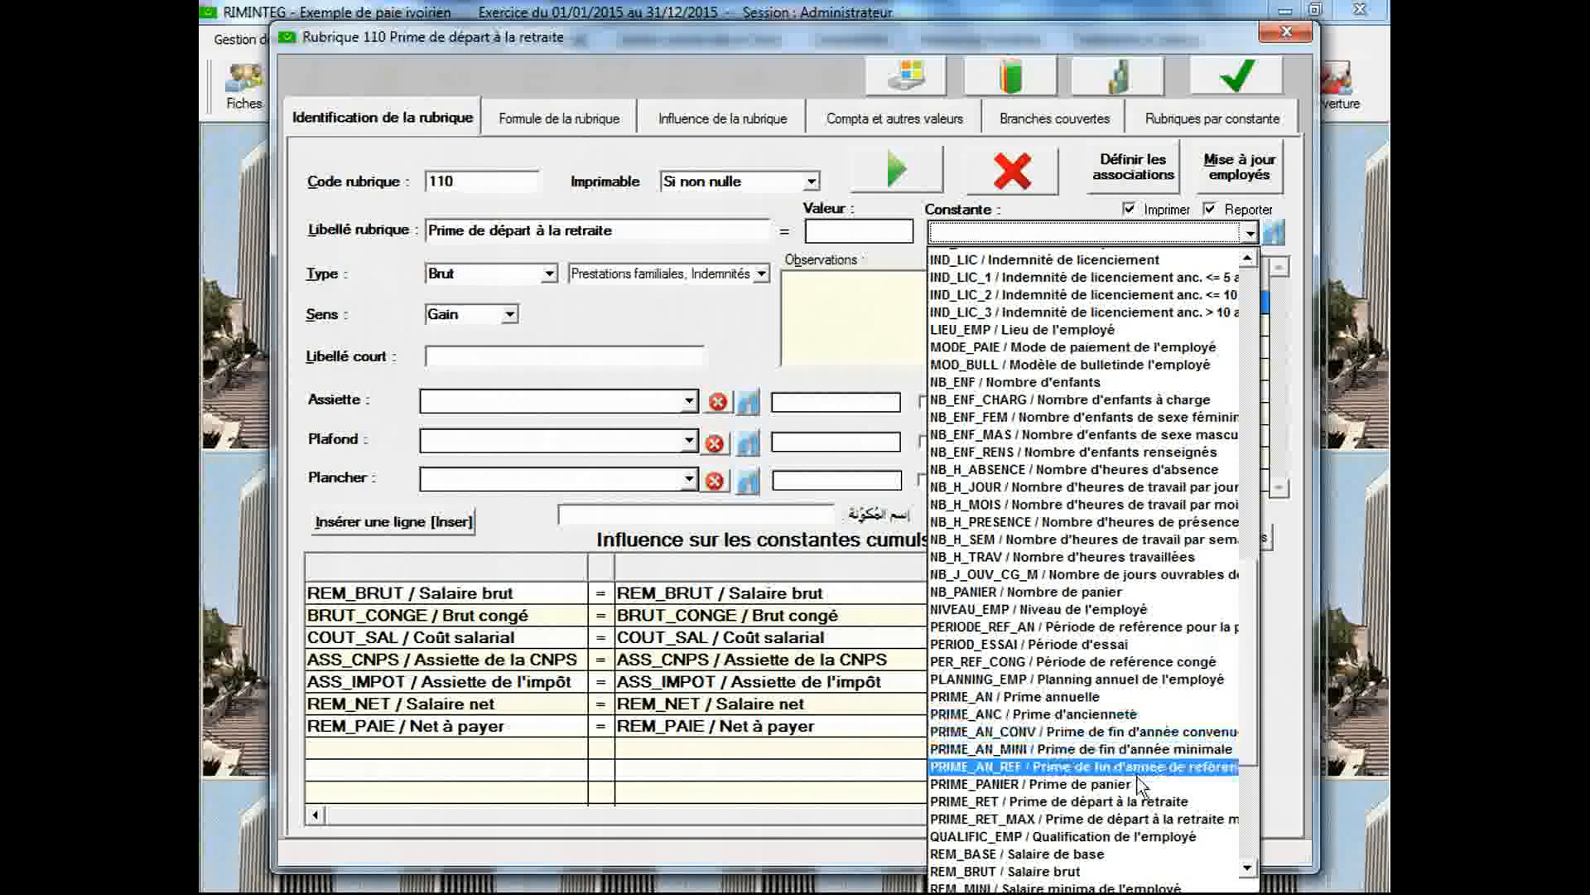
left_click(1135, 802)
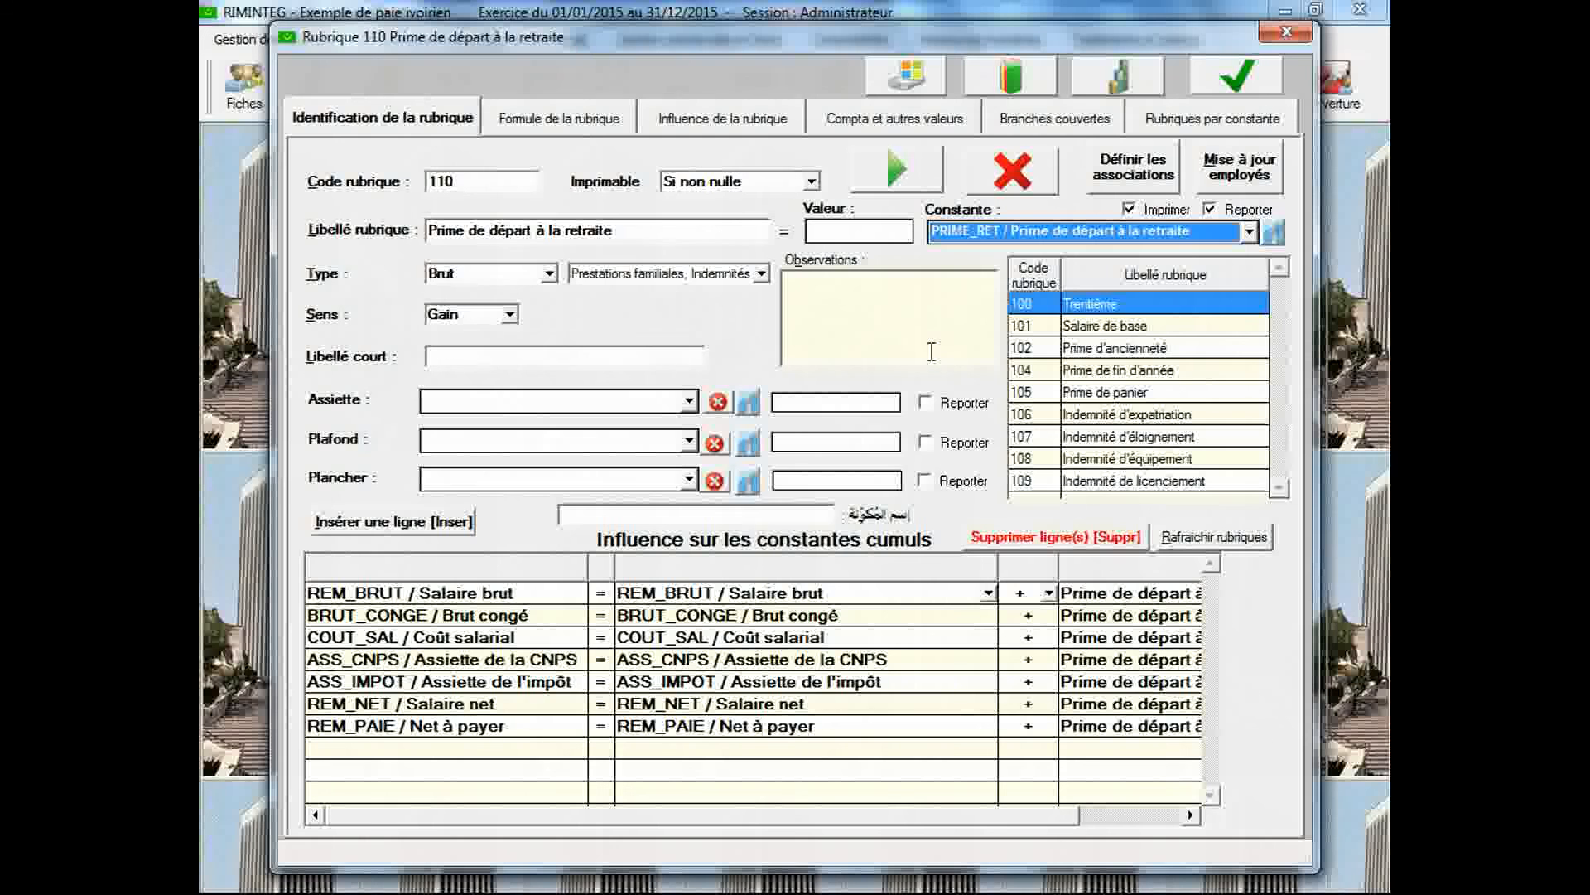
left_click(1211, 86)
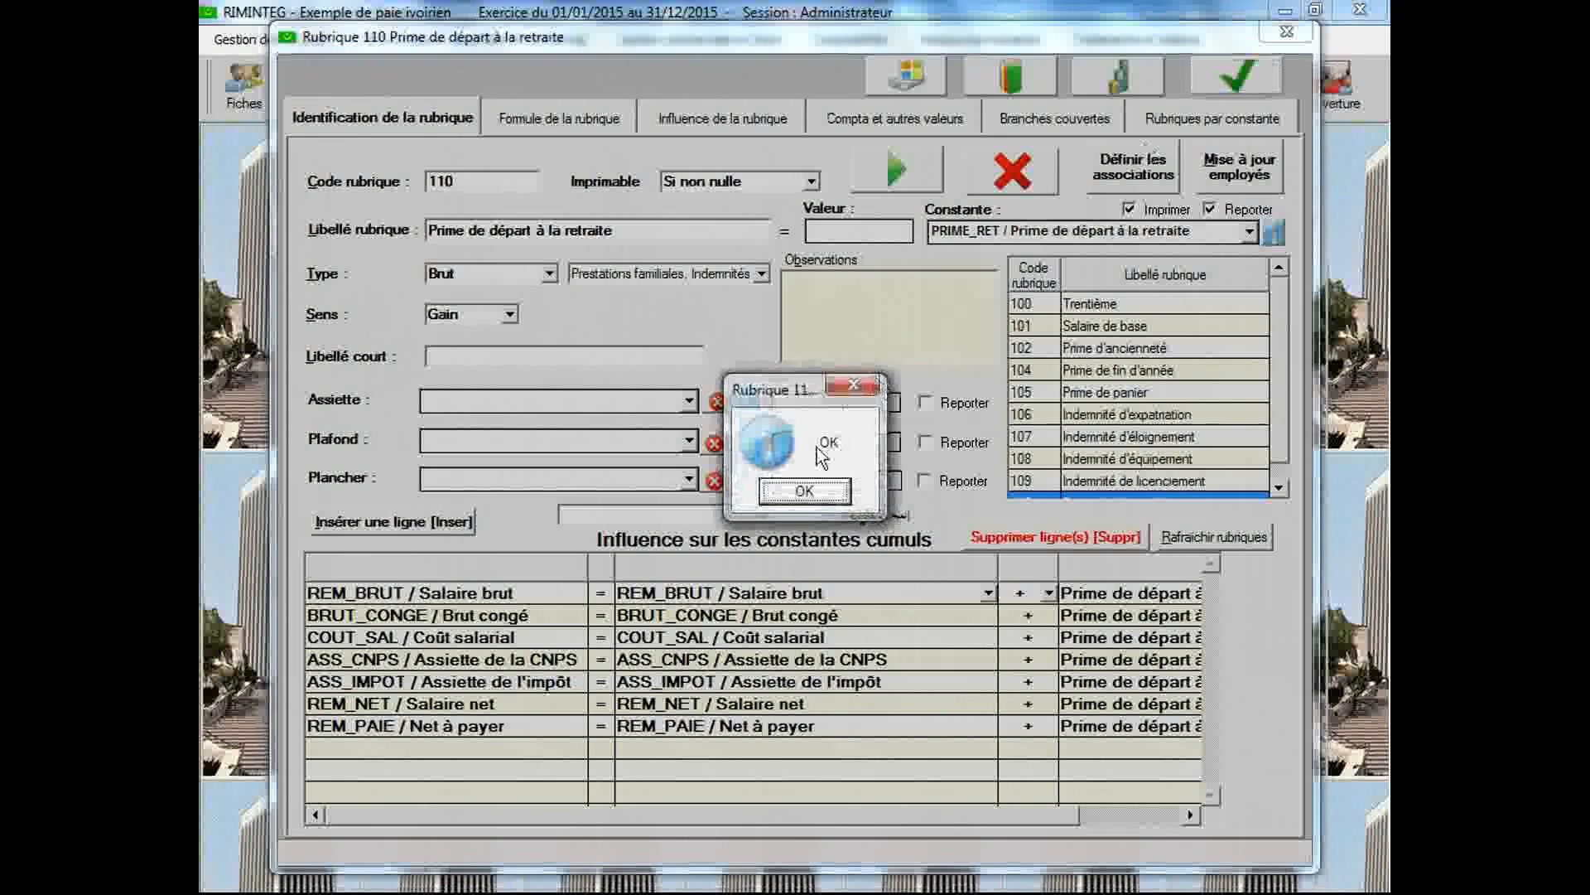
left_click(820, 436)
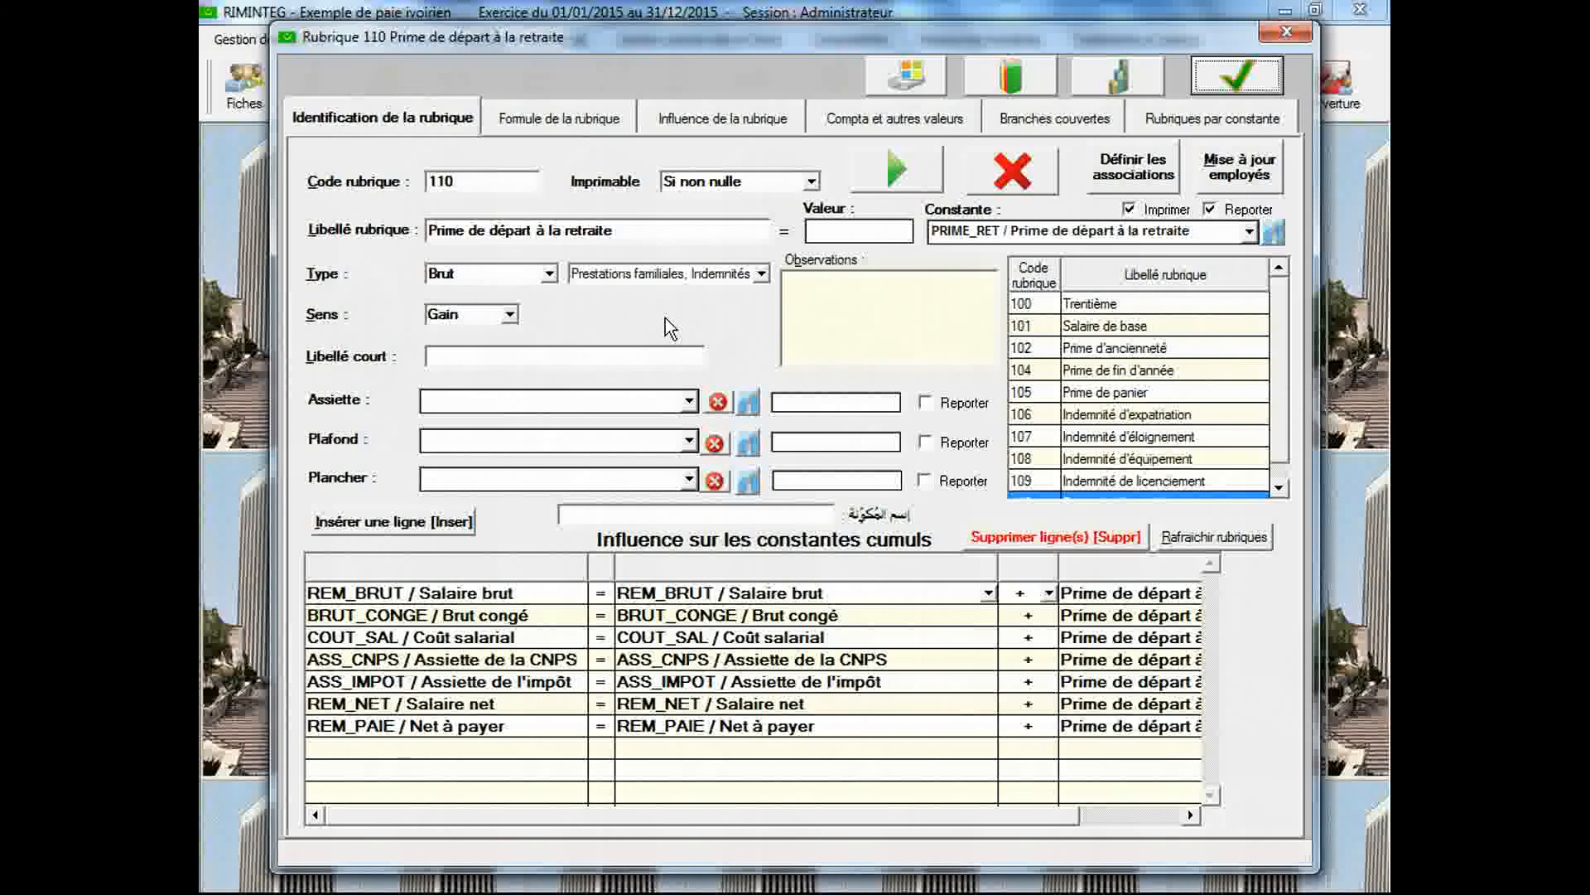